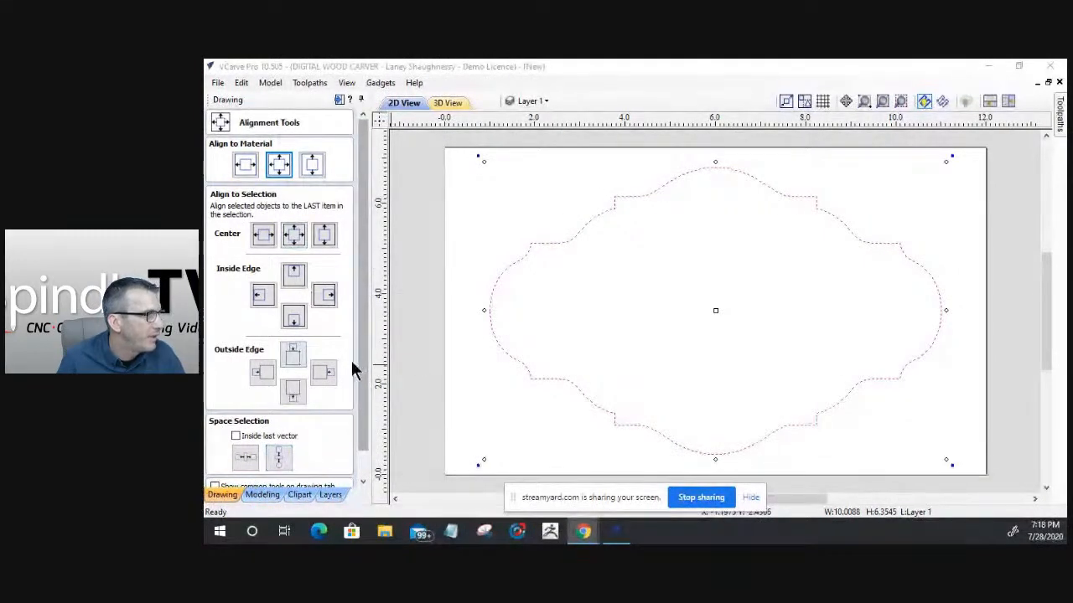
# Step: Close the alignment tools and review the job size, Z zero and datum settings in Job Setup without changing them
pyautogui.scroll(-1, 361, 413)
pyautogui.click(325, 479)
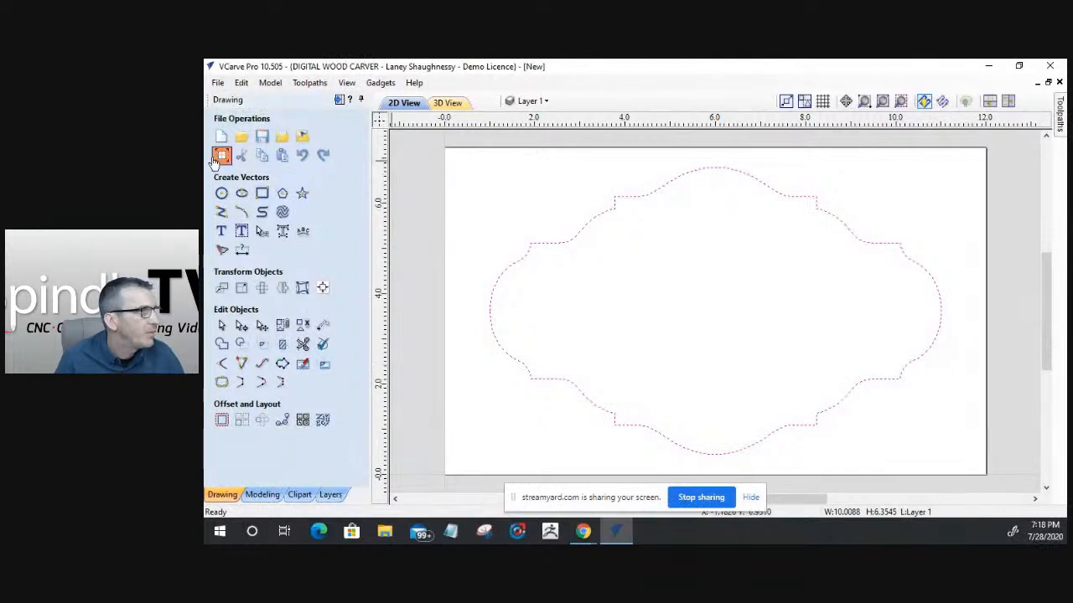
pyautogui.click(221, 156)
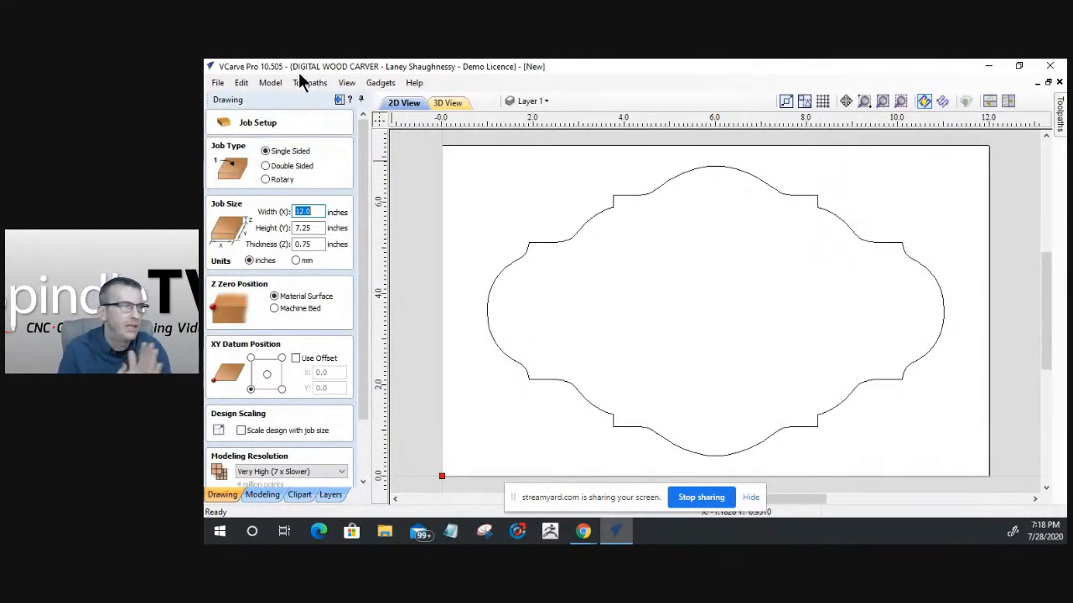
pyautogui.click(751, 498)
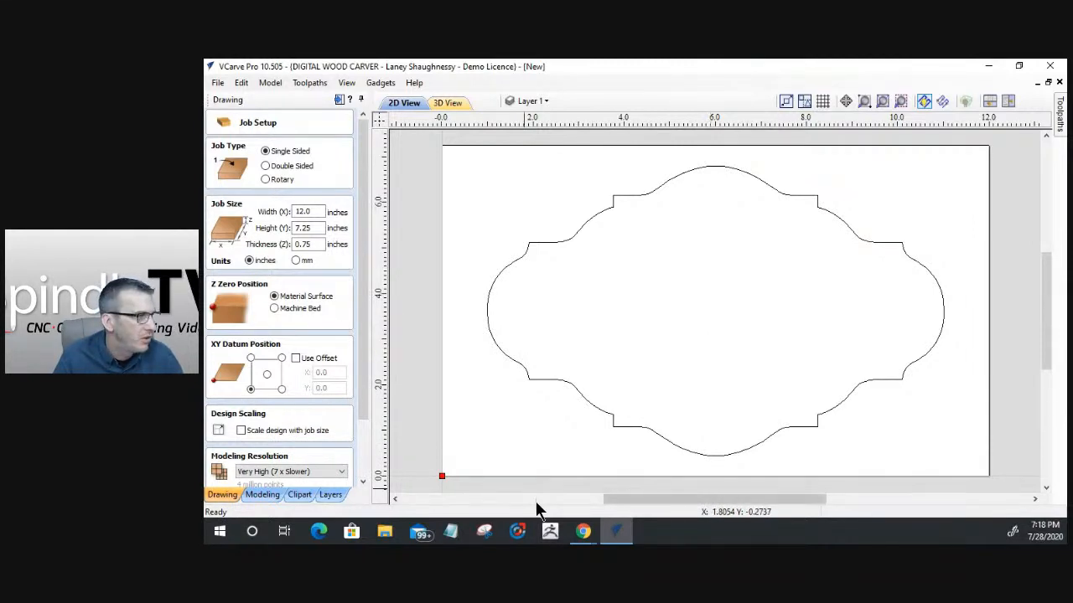
pyautogui.scroll(-2, 366, 395)
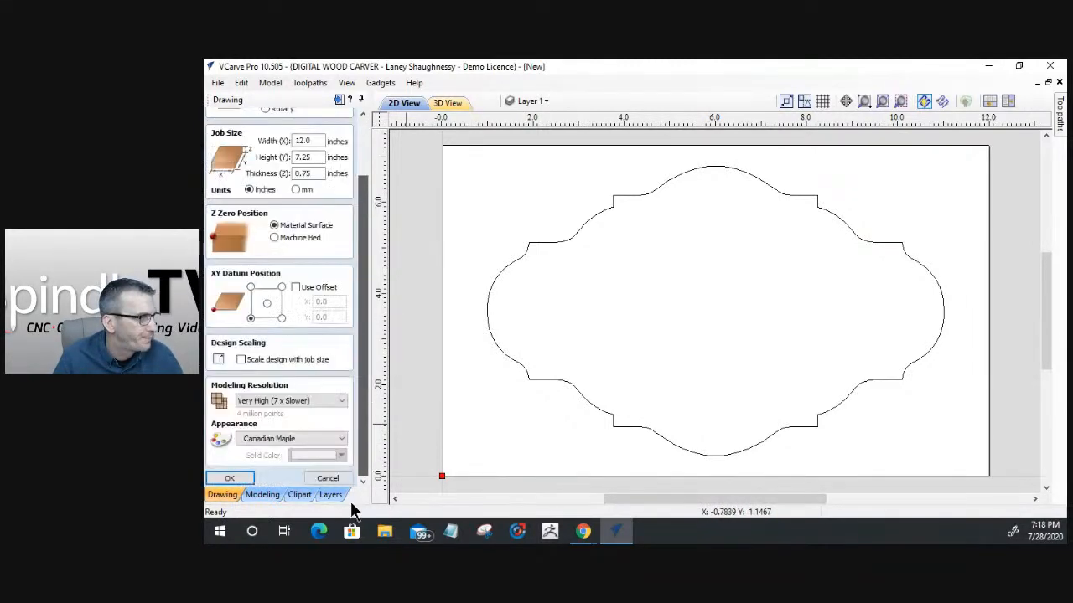
pyautogui.click(344, 478)
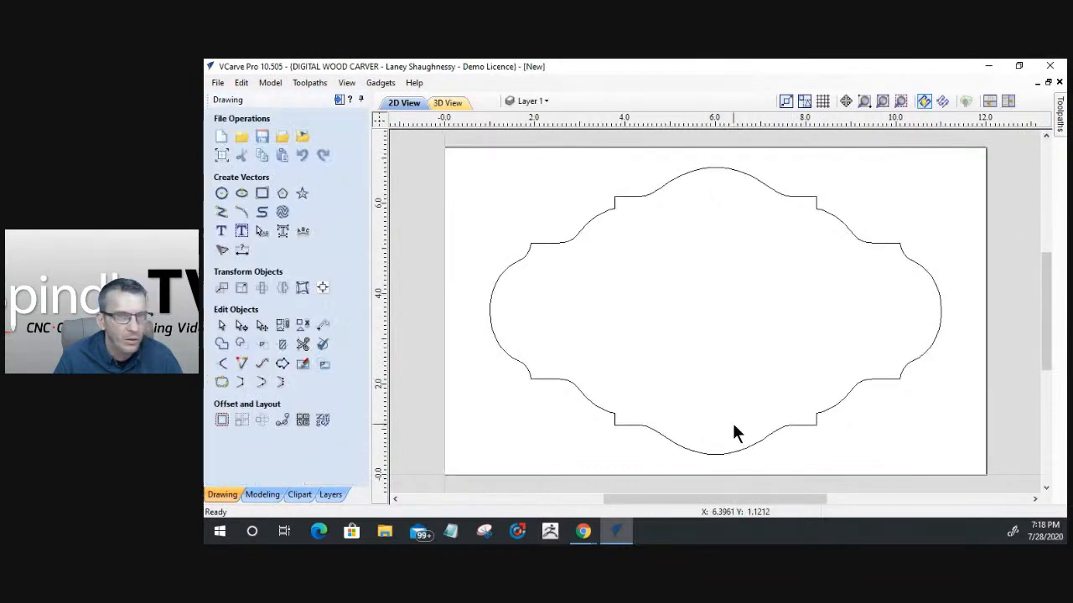
# Step: Select the decorative panel outline and browse the panel shapes in the 2D Vectors clipart folder
pyautogui.click(604, 227)
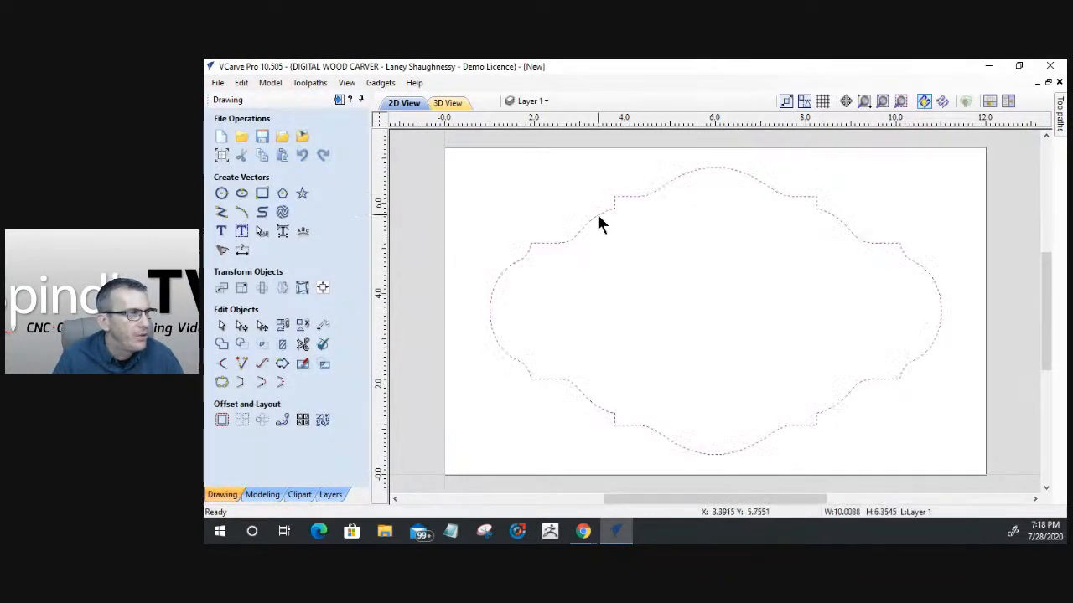
pyautogui.scroll(-2, 599, 222)
pyautogui.scroll(2, 598, 238)
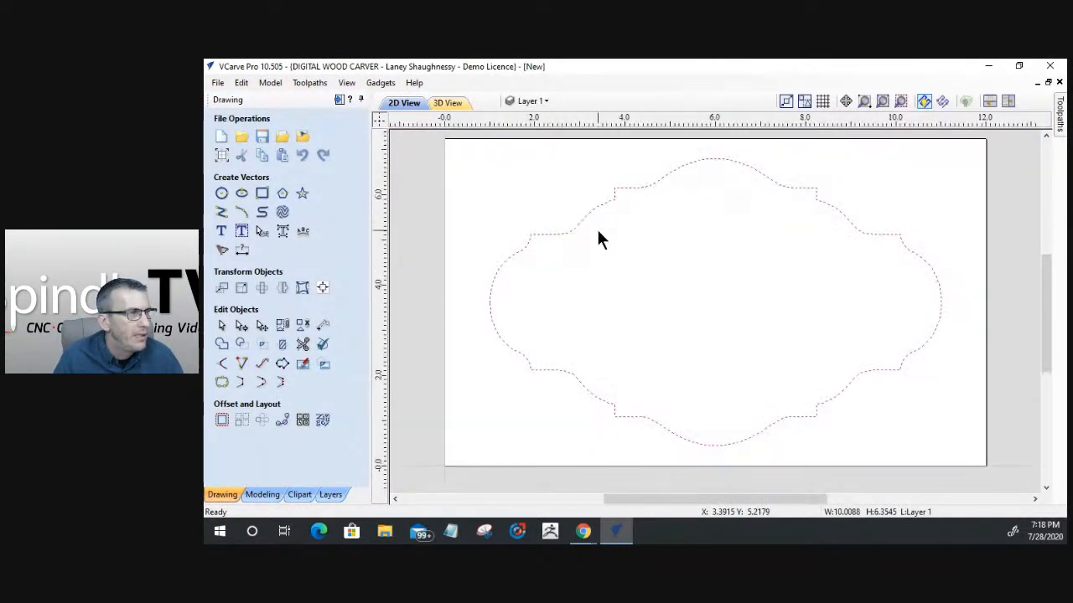
pyautogui.click(302, 494)
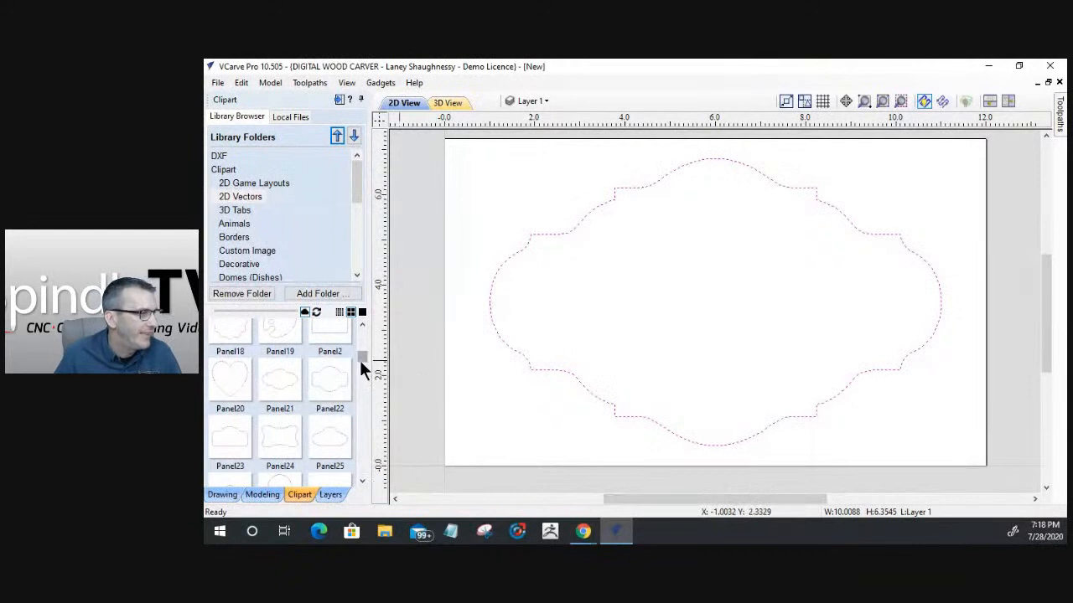
pyautogui.click(212, 493)
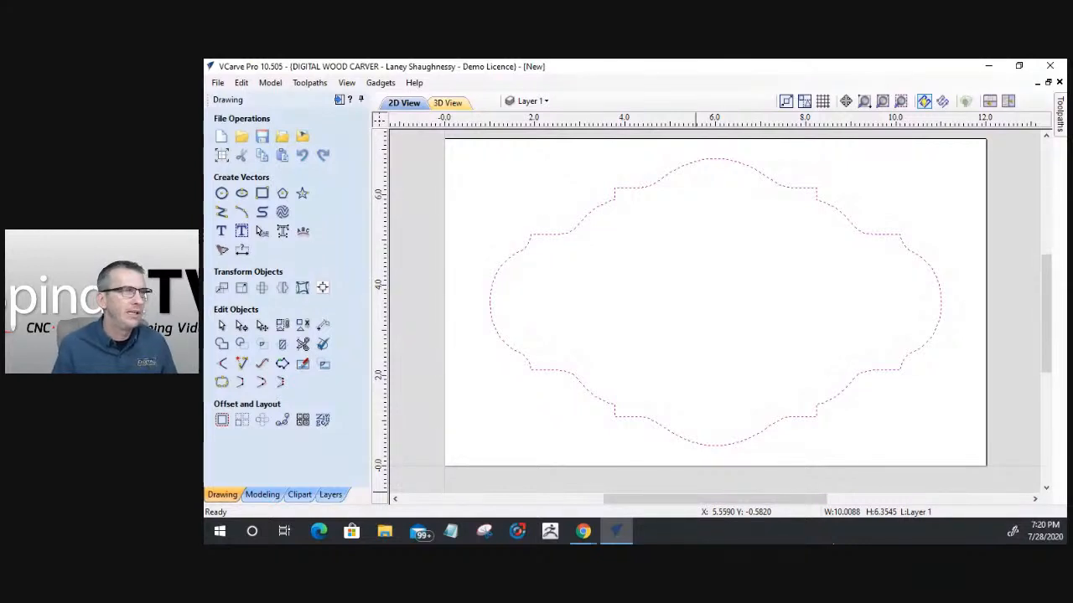
# Step: Switch to the toolpath layout to view the toolpath operations, and return to the drawing layout
pyautogui.click(338, 101)
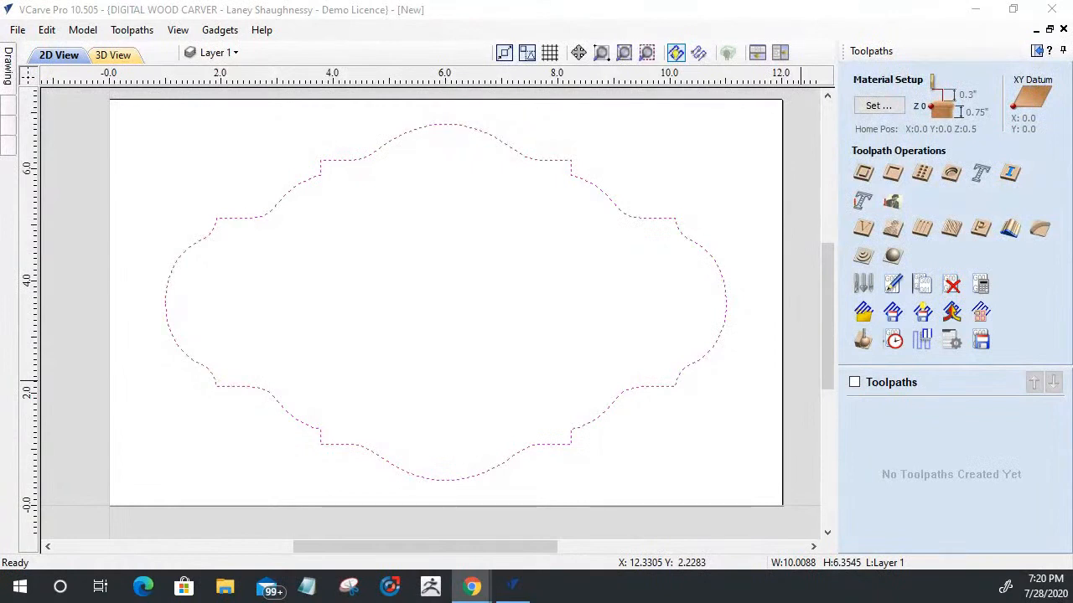
pyautogui.scroll(-1, 616, 344)
pyautogui.scroll(2, 484, 395)
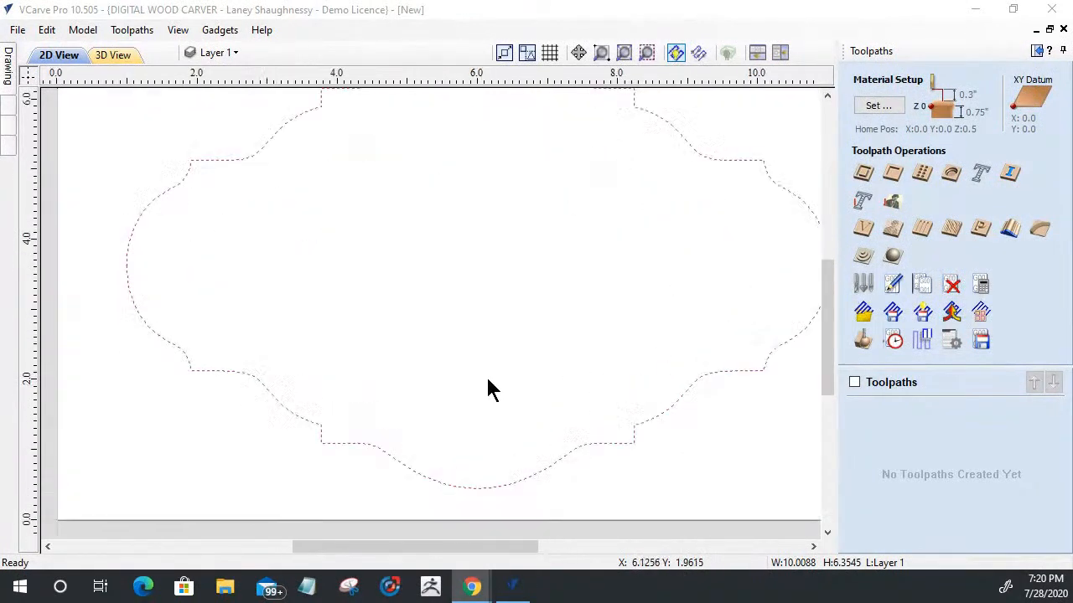
pyautogui.scroll(-1, 483, 395)
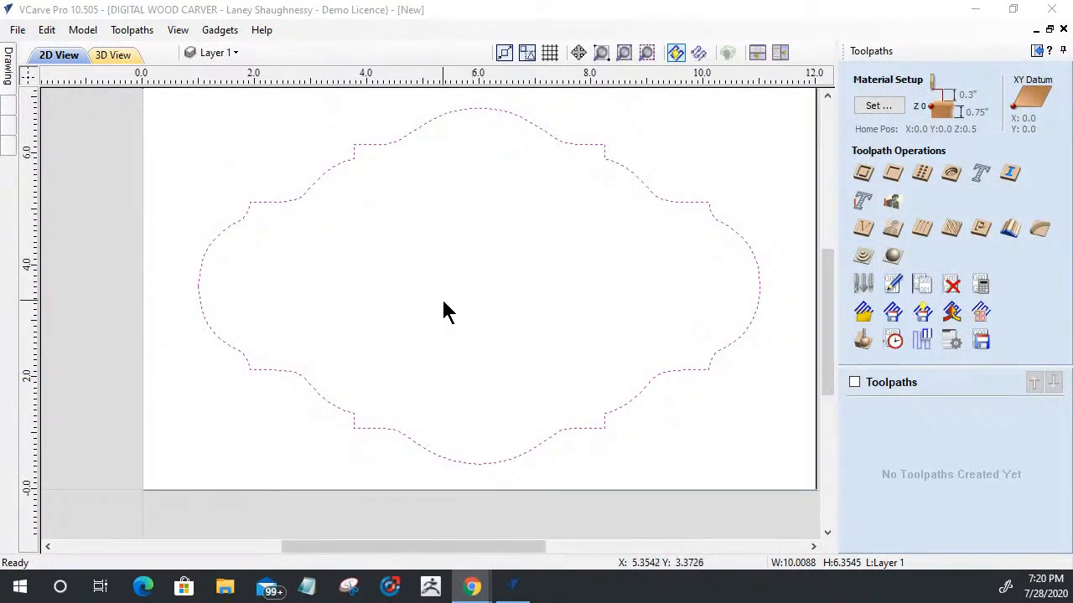
pyautogui.click(1037, 52)
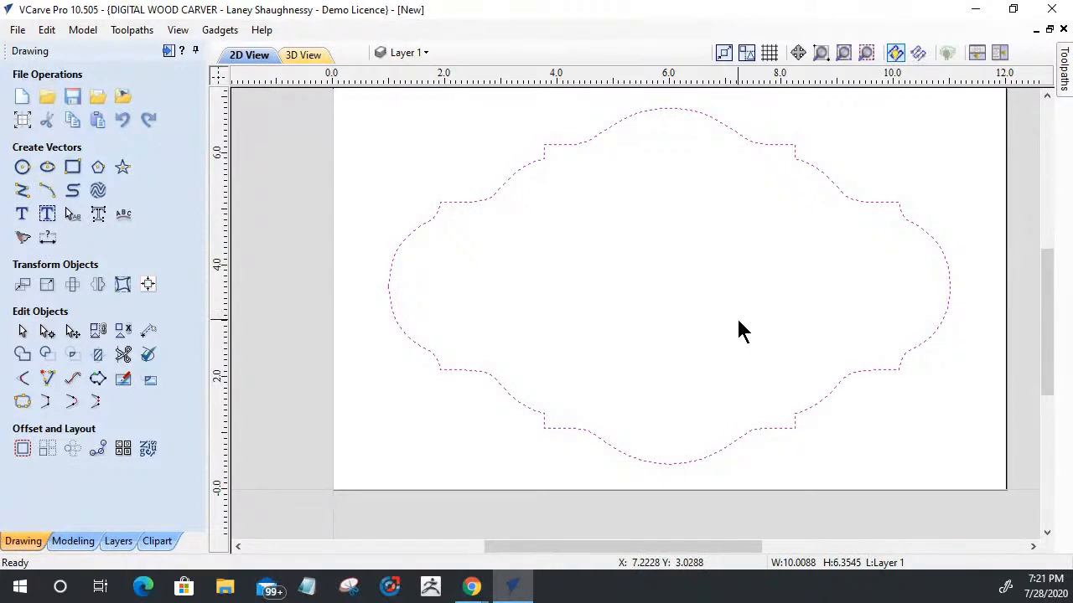
# Step: Scale the panel outline up about its centre to about 11.2 by 7.11 inches, nearly filling the material
pyautogui.click(471, 202)
pyautogui.scroll(2, 567, 144)
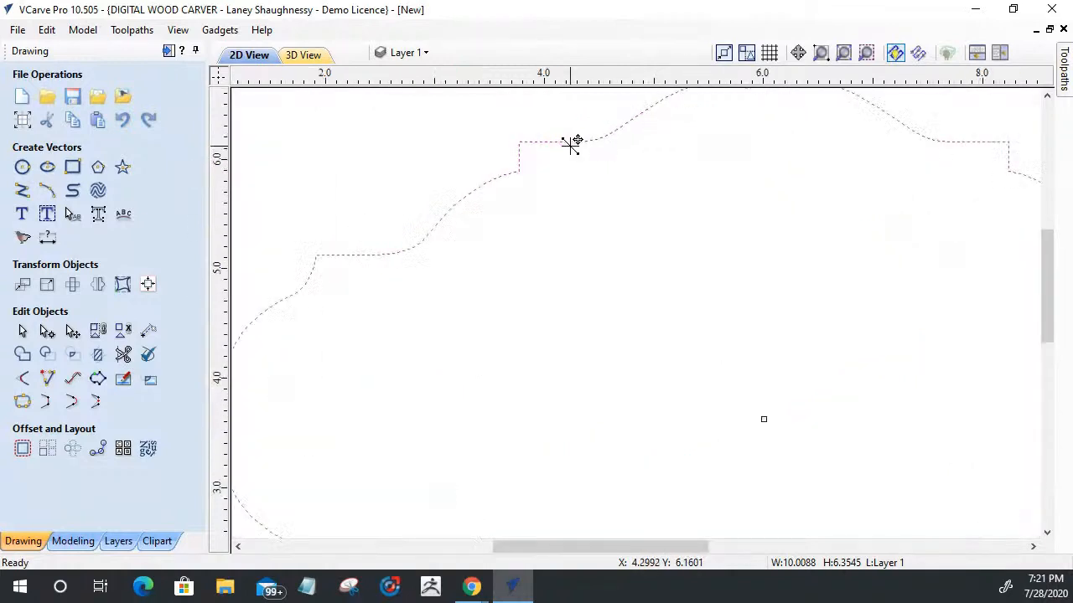
pyautogui.scroll(-3, 569, 143)
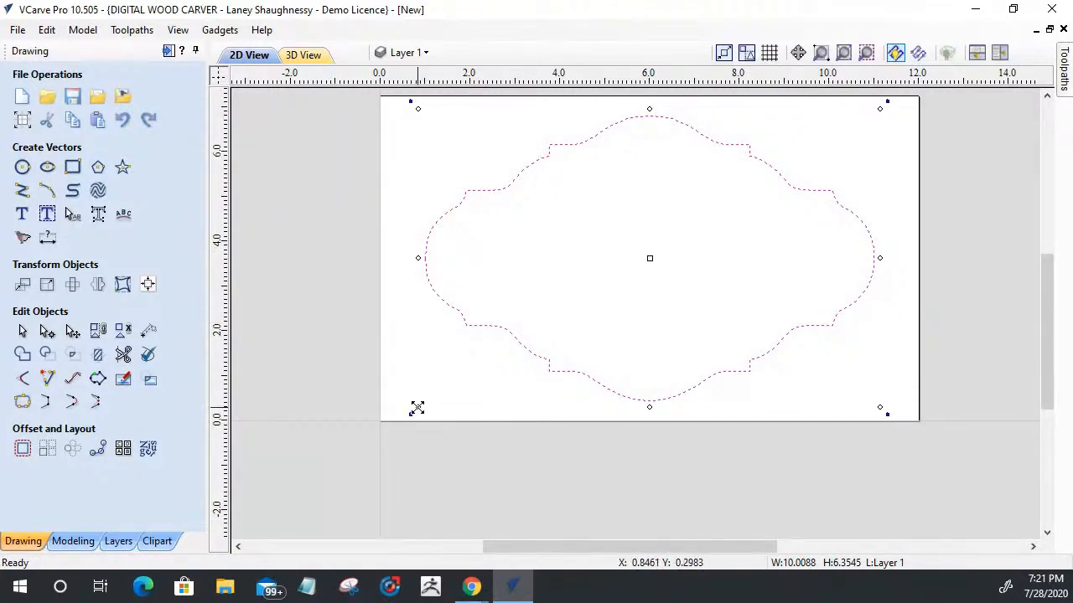
pyautogui.moveTo(416, 409); pyautogui.dragTo(388, 417)
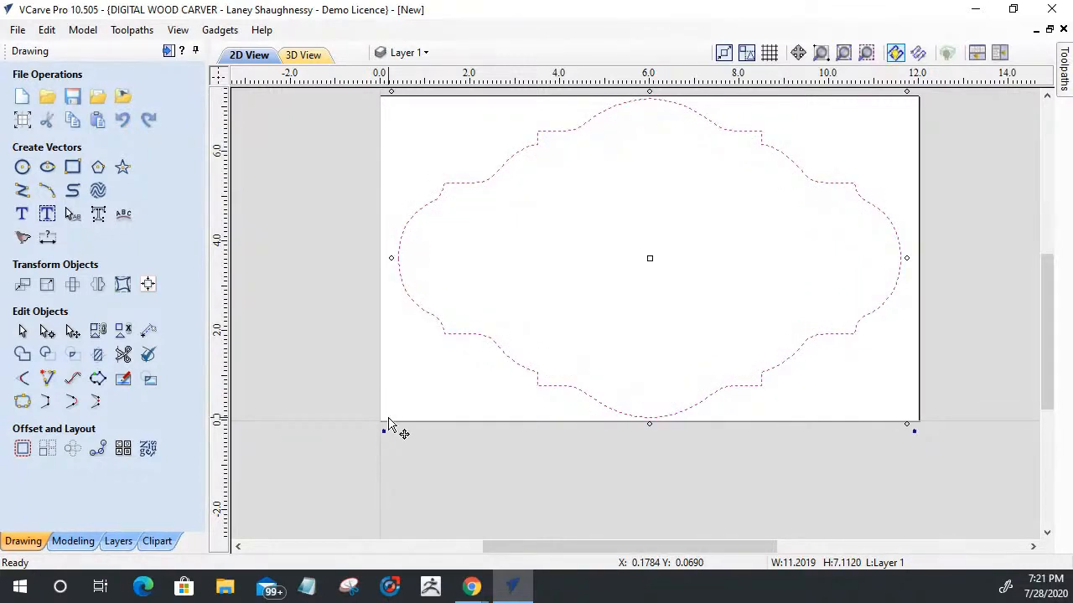
# Step: Offset the panel outline inwards by 0.5 inches with sharp corners, keeping the original and selecting the new vector
pyautogui.click(21, 451)
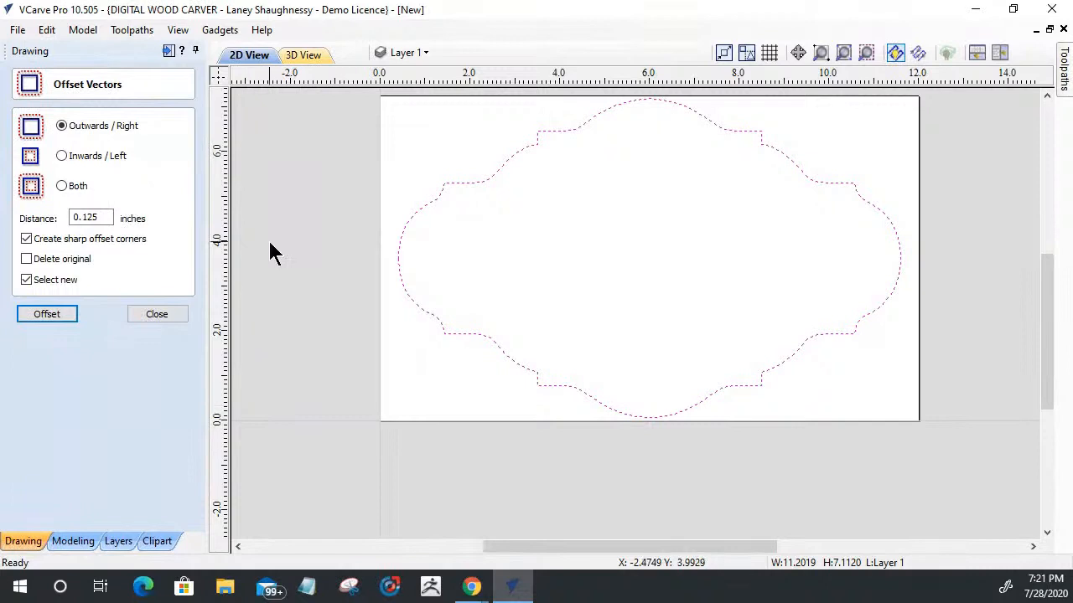
pyautogui.click(62, 156)
pyautogui.moveTo(109, 218); pyautogui.dragTo(66, 219)
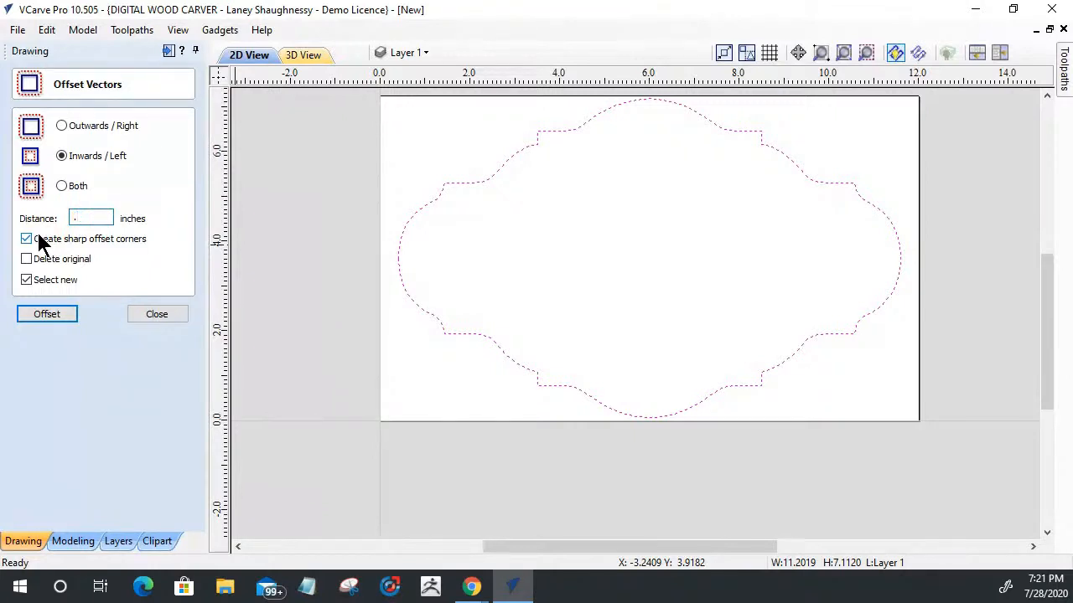
pyautogui.click(35, 313)
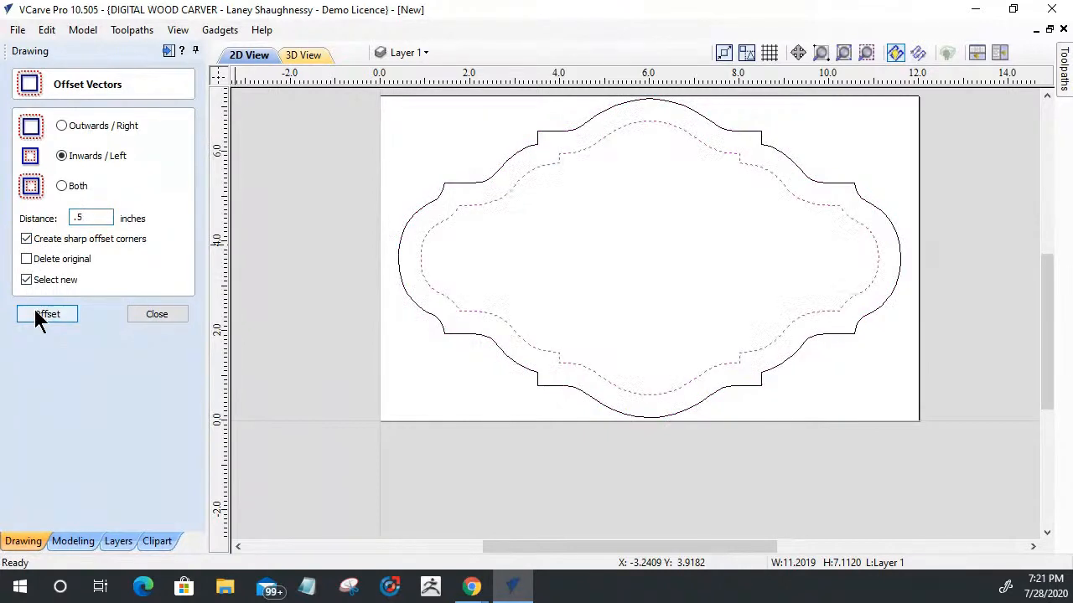
# Step: Examine the border between the outer outline and its inner offset around the panel, and leave the Offset Vectors tool with nothing selected
pyautogui.scroll(3, 565, 257)
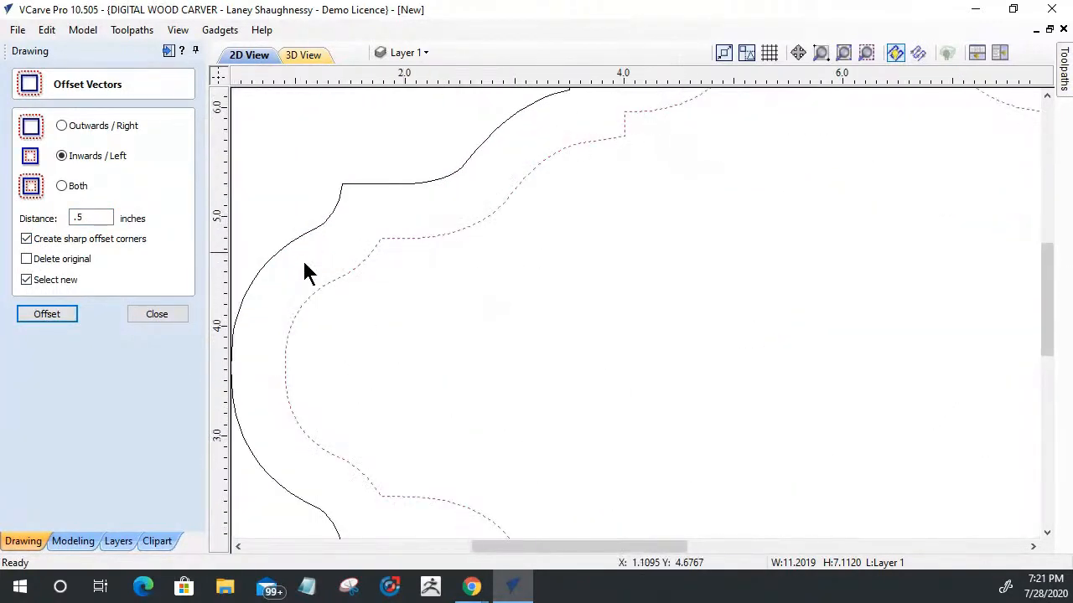
pyautogui.scroll(-4, 335, 289)
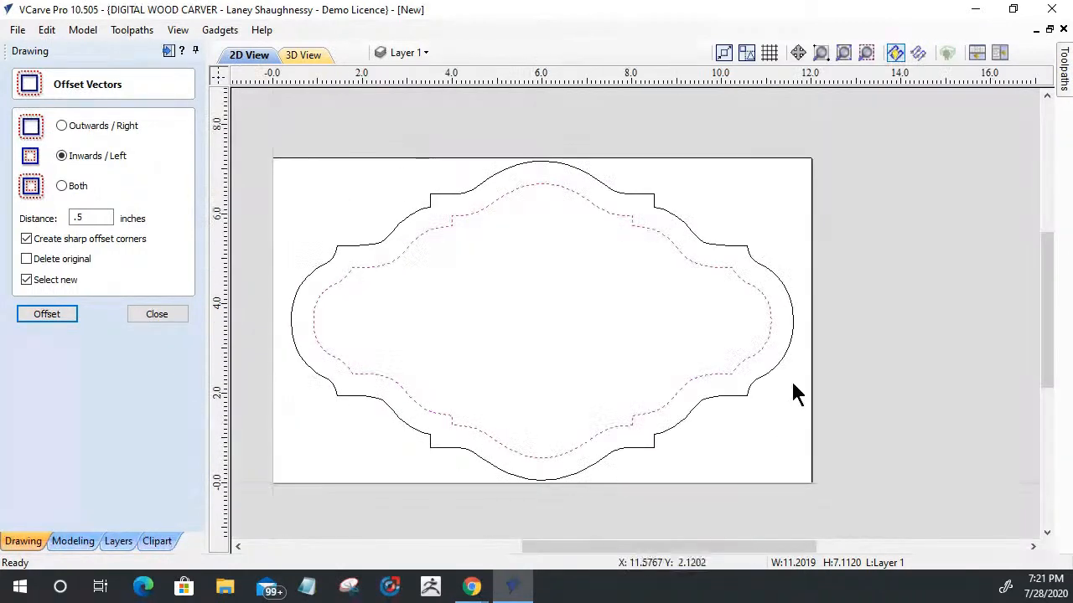
pyautogui.scroll(4, 769, 305)
pyautogui.scroll(-3, 769, 305)
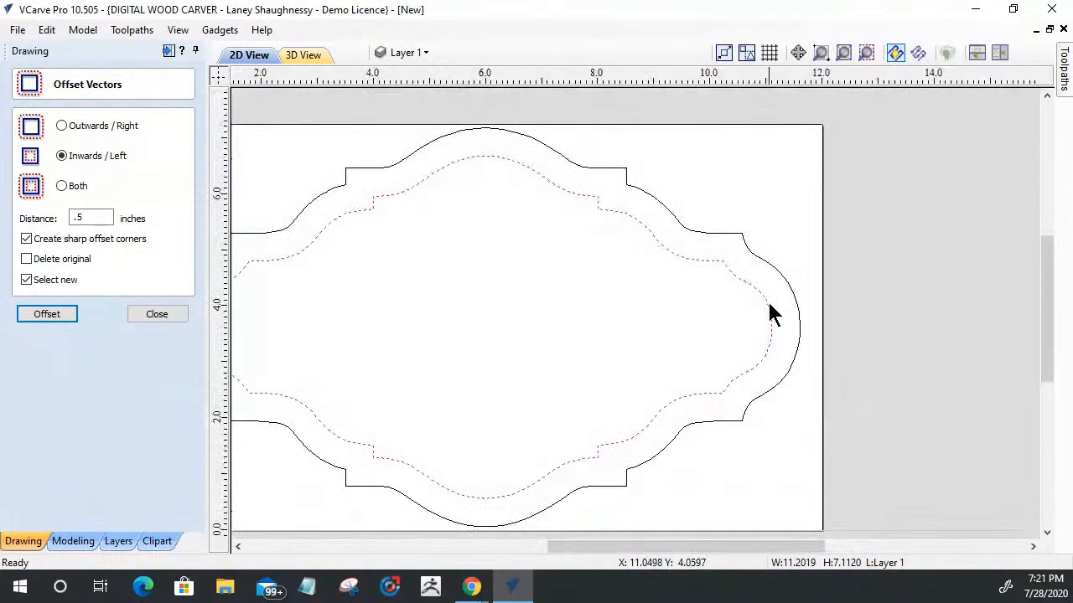
pyautogui.scroll(-2, 771, 312)
pyautogui.click(499, 333)
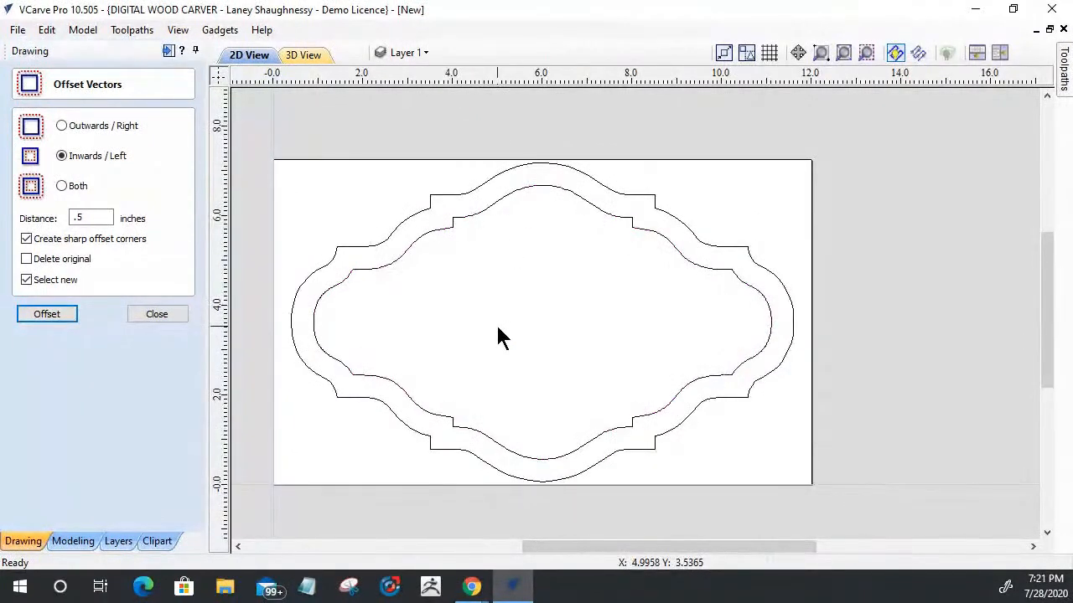
pyautogui.scroll(1, 381, 277)
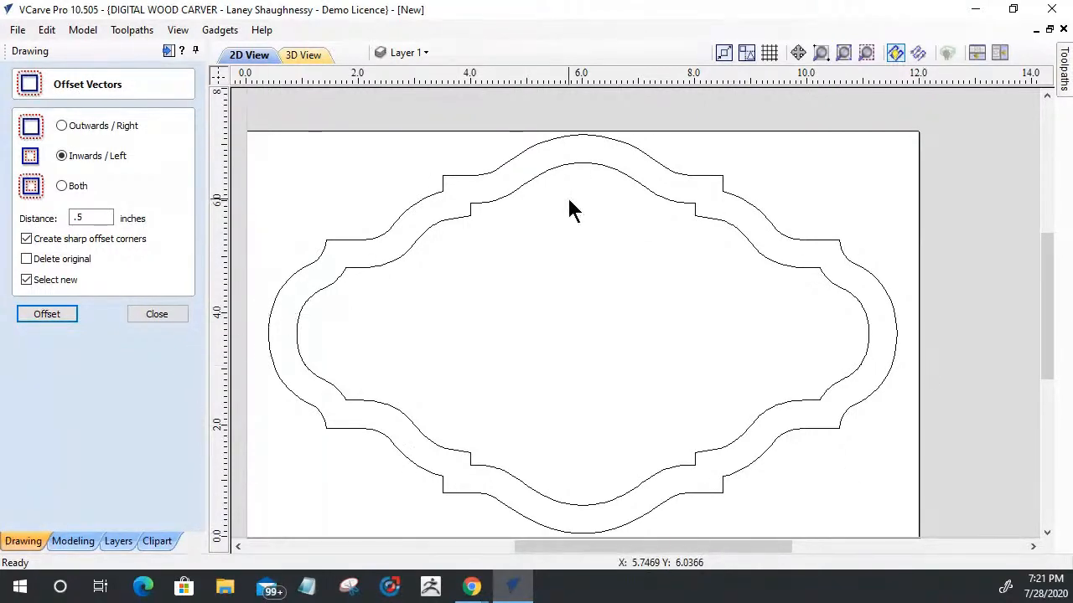
pyautogui.scroll(-1, 567, 233)
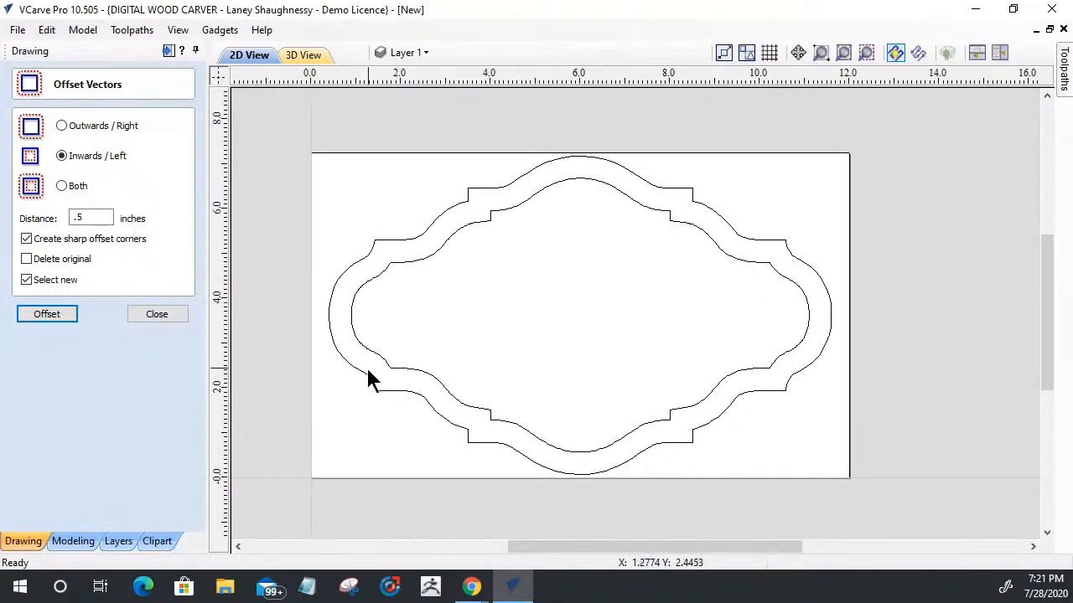
pyautogui.scroll(1, 478, 427)
pyautogui.click(155, 316)
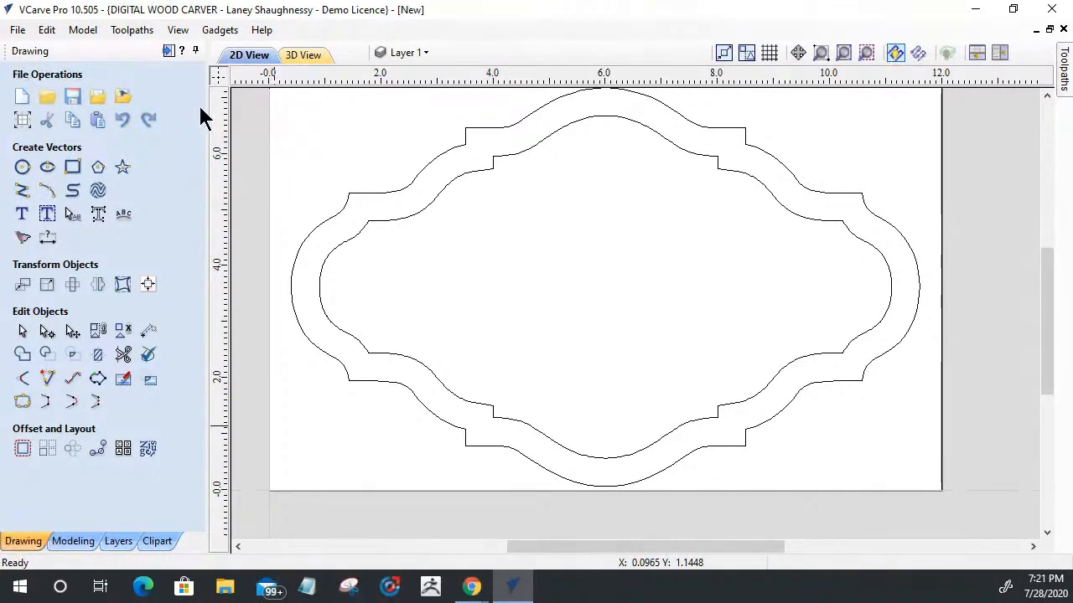
# Step: Import the "baby photo" bitmap from the Downloads folder into the drawing
pyautogui.click(123, 97)
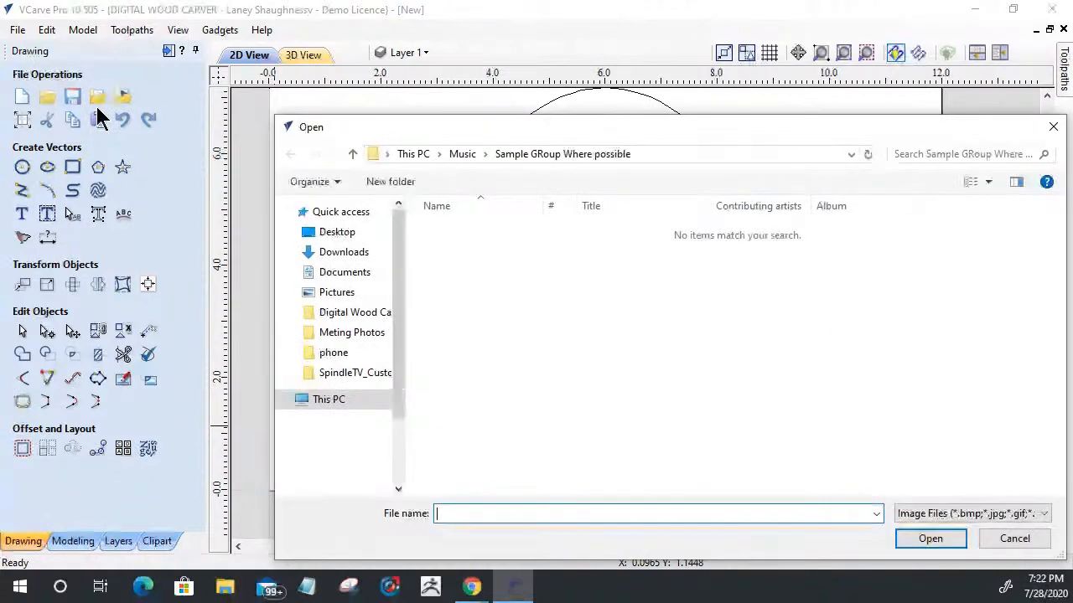
pyautogui.scroll(-2, 369, 213)
pyautogui.scroll(3, 365, 226)
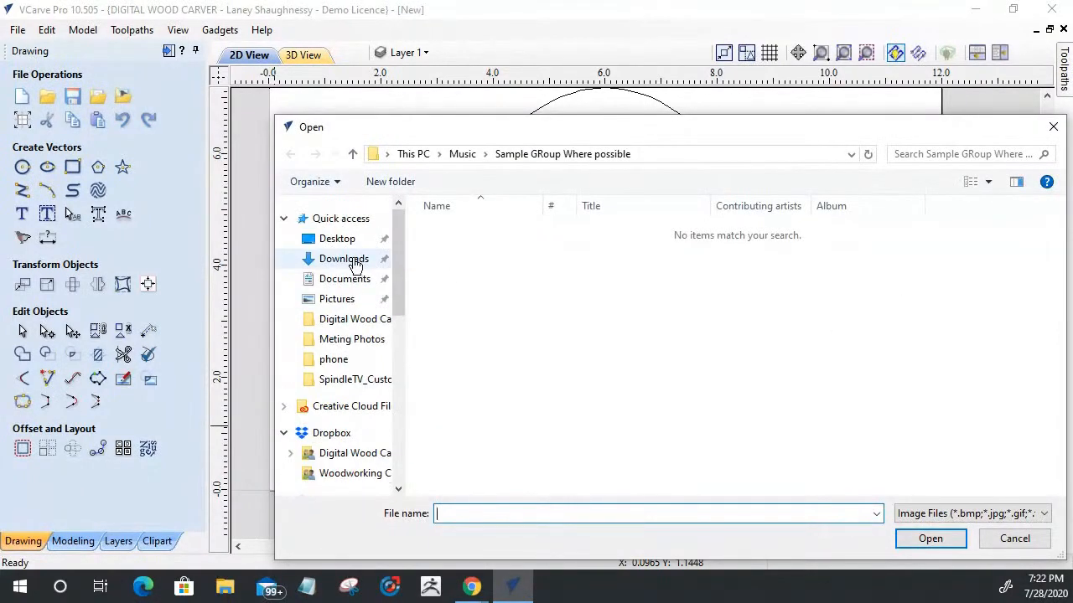
pyautogui.click(352, 261)
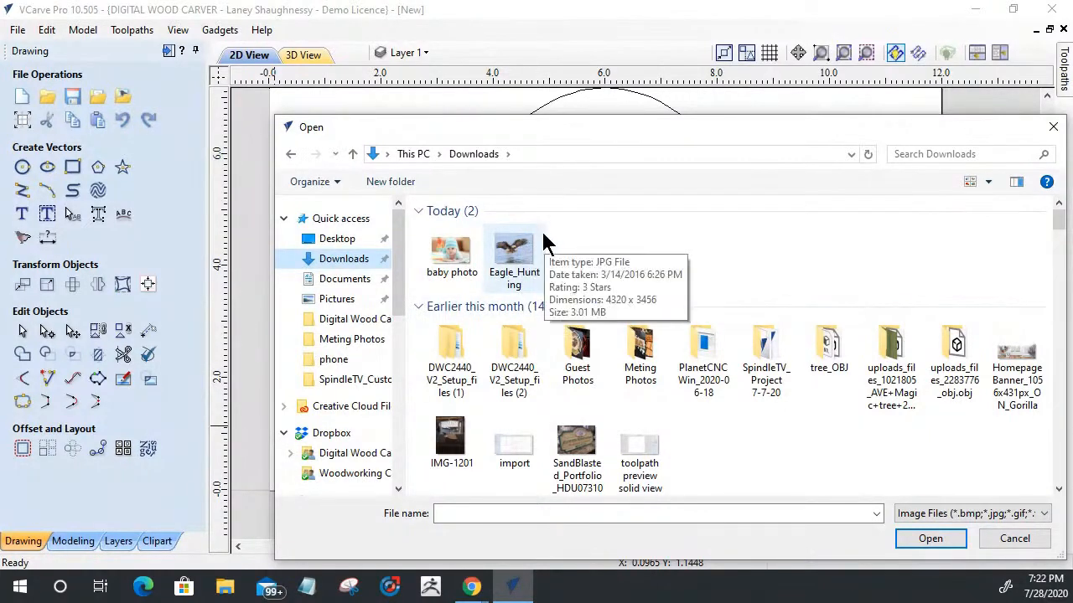
pyautogui.click(454, 260)
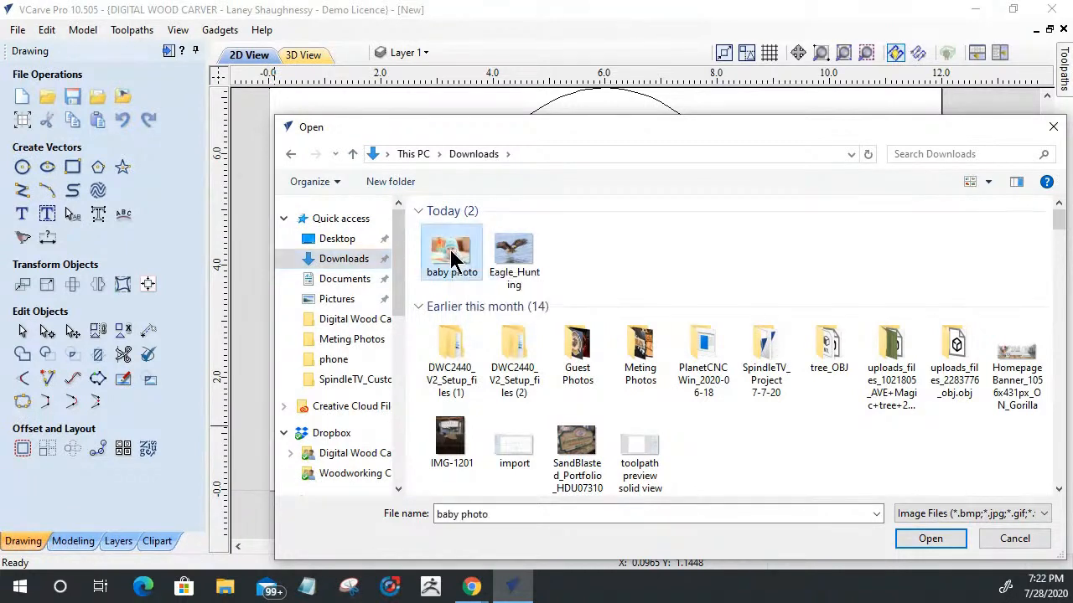
pyautogui.click(919, 540)
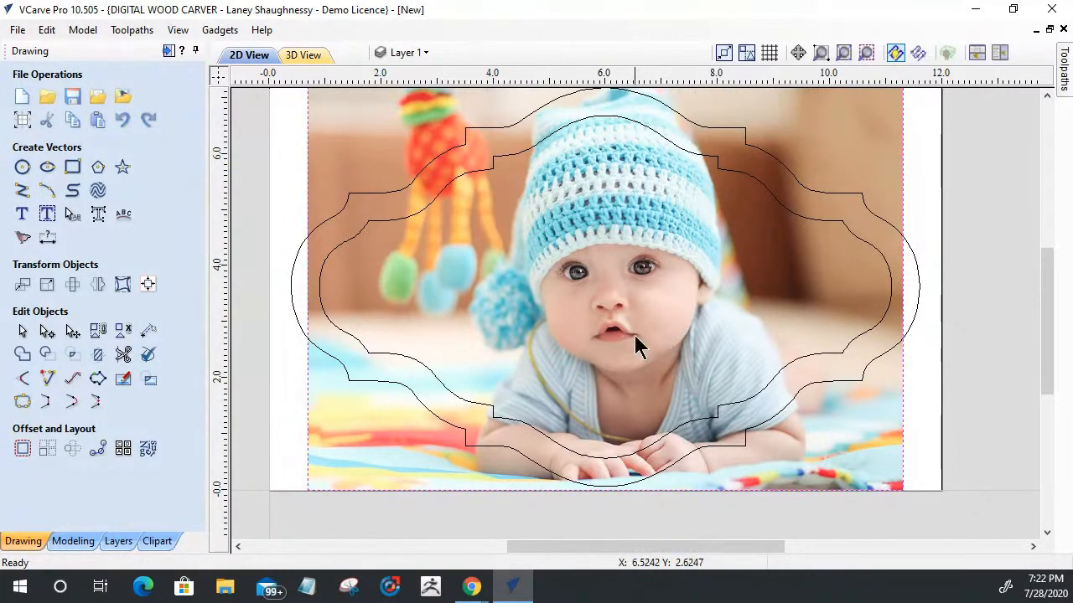
# Step: Scale the imported baby photo down about its centre to about 8.47 by 5.79 inches
pyautogui.click(520, 270)
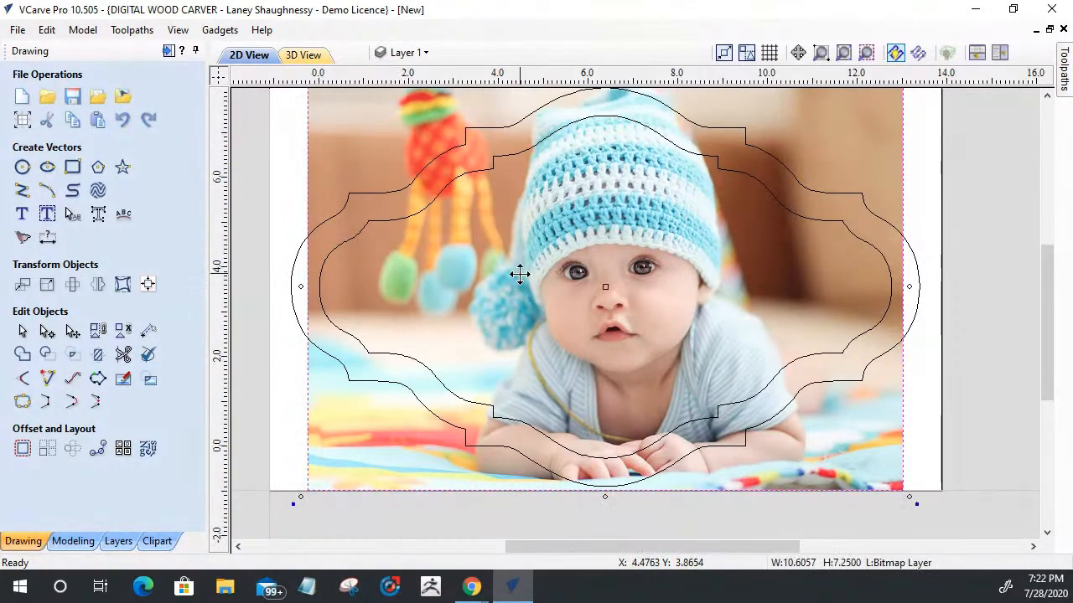
pyautogui.scroll(-1, 521, 278)
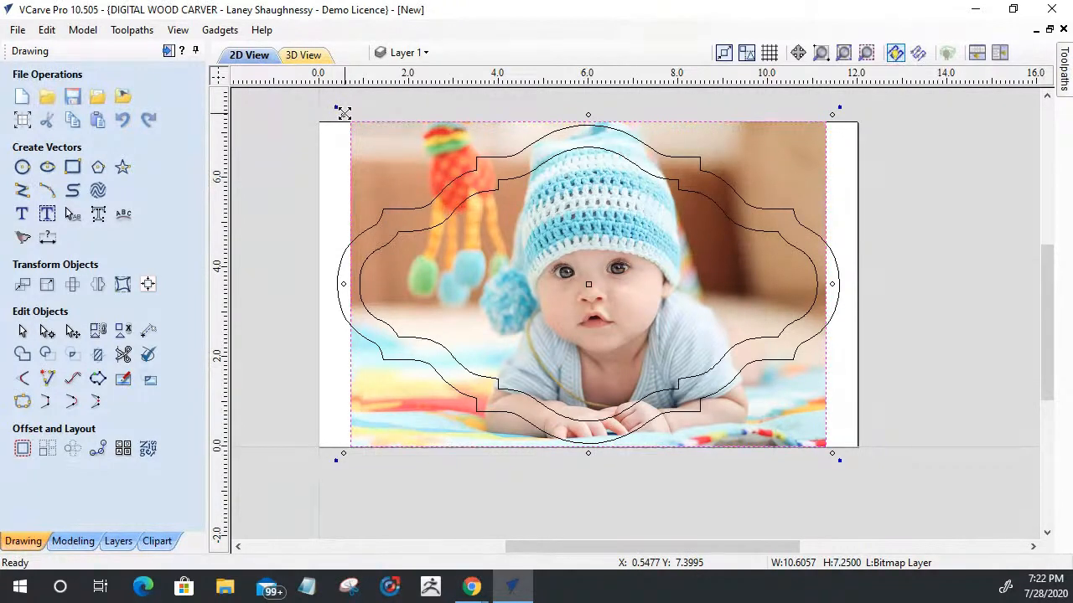
pyautogui.moveTo(347, 123); pyautogui.dragTo(370, 154)
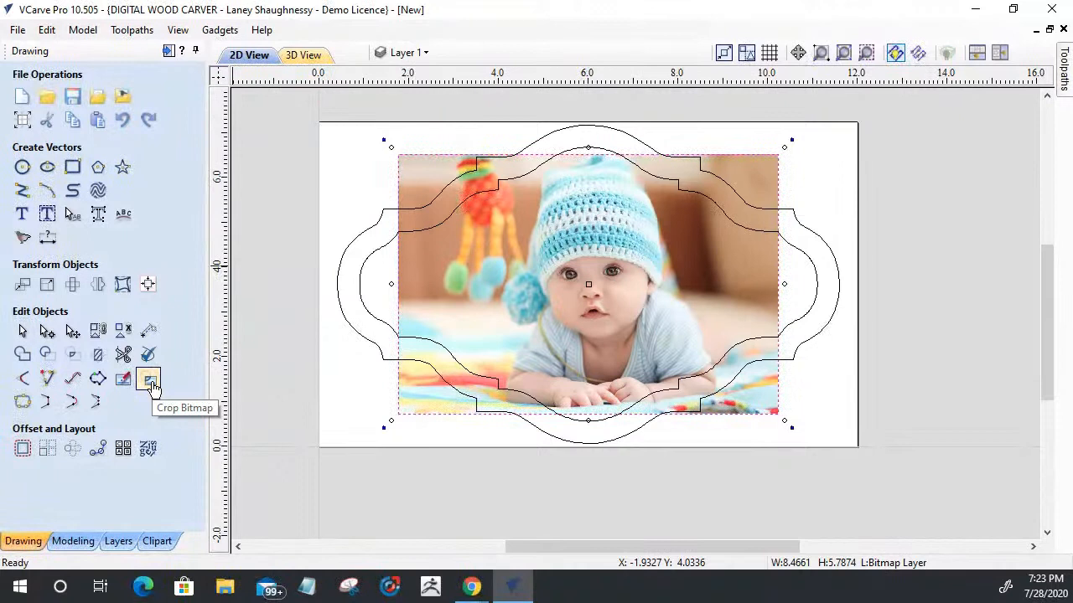
# Step: Draw a circle 4.6 inches in diameter, centred in the panel at X 6.0, Y 3.625
pyautogui.click(24, 168)
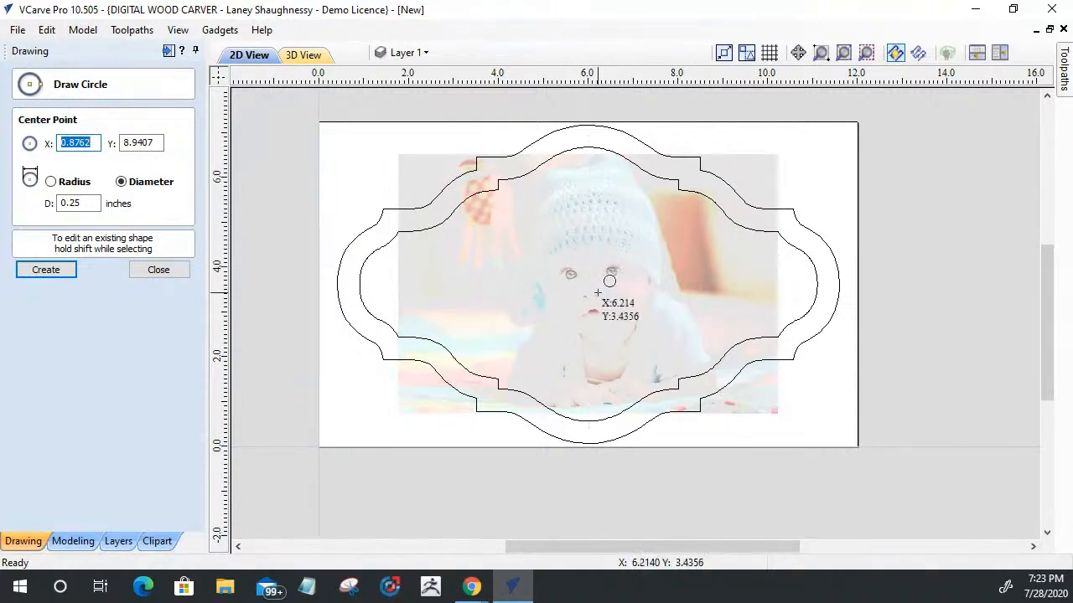
pyautogui.click(591, 285)
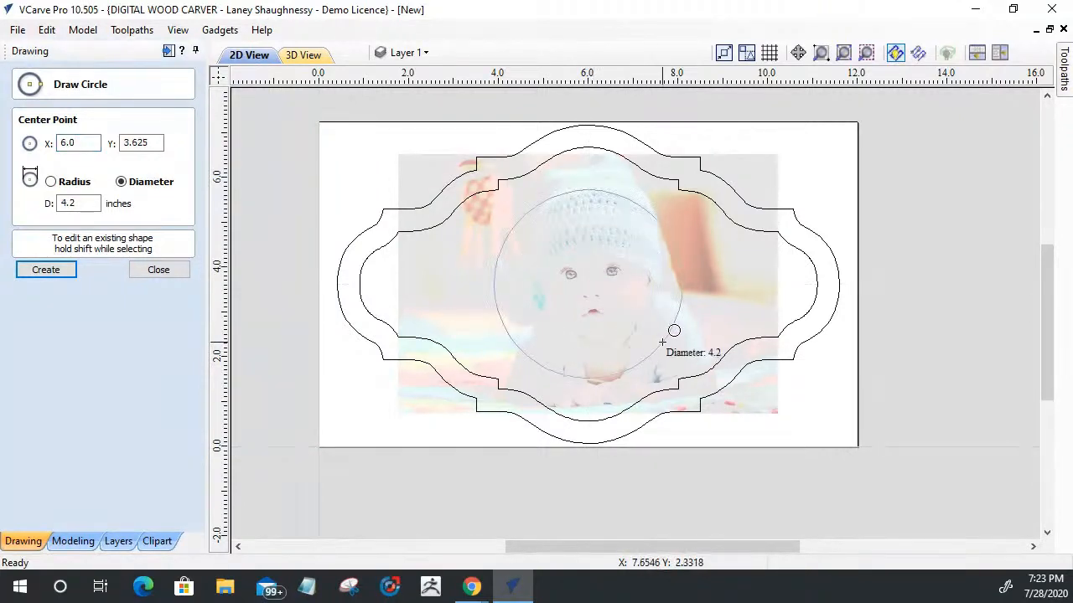
pyautogui.click(667, 351)
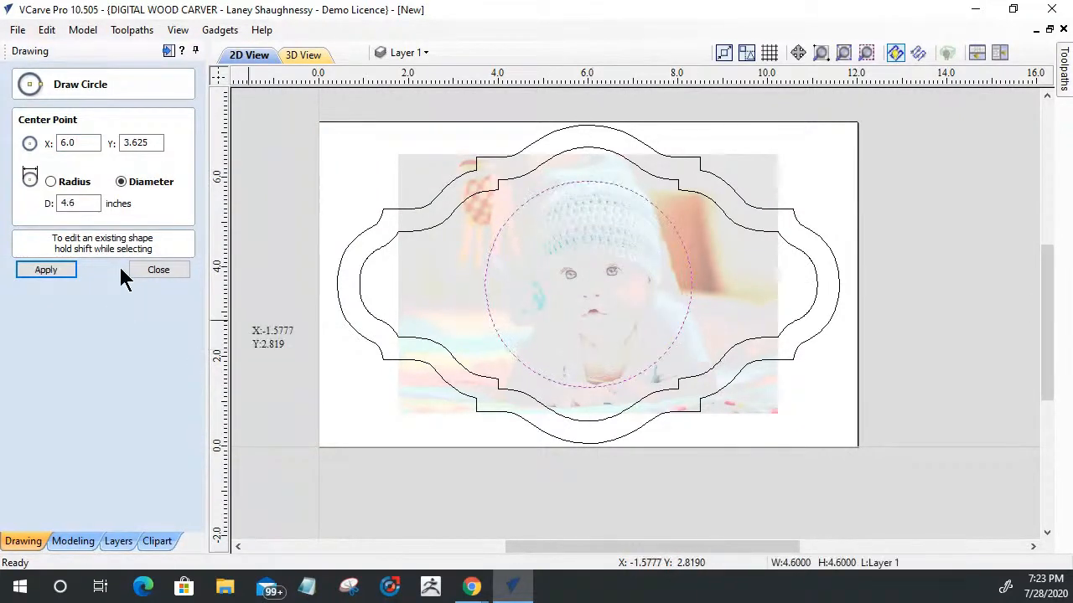
pyautogui.click(159, 271)
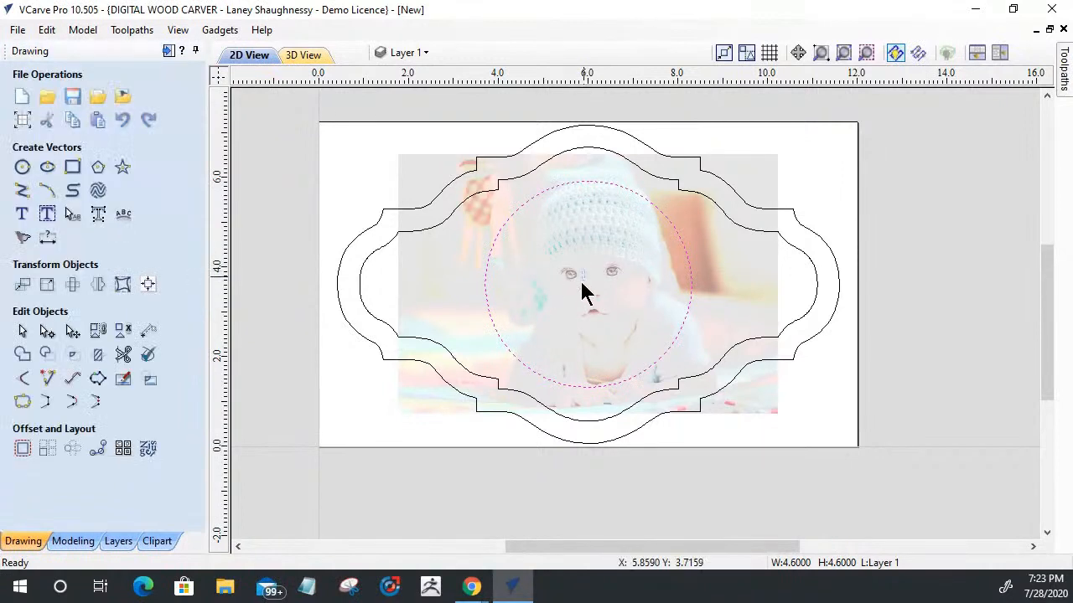
# Step: Shift the baby photo slightly down so the face and hat fit within the circle, and crop it to the circle
pyautogui.click(575, 305)
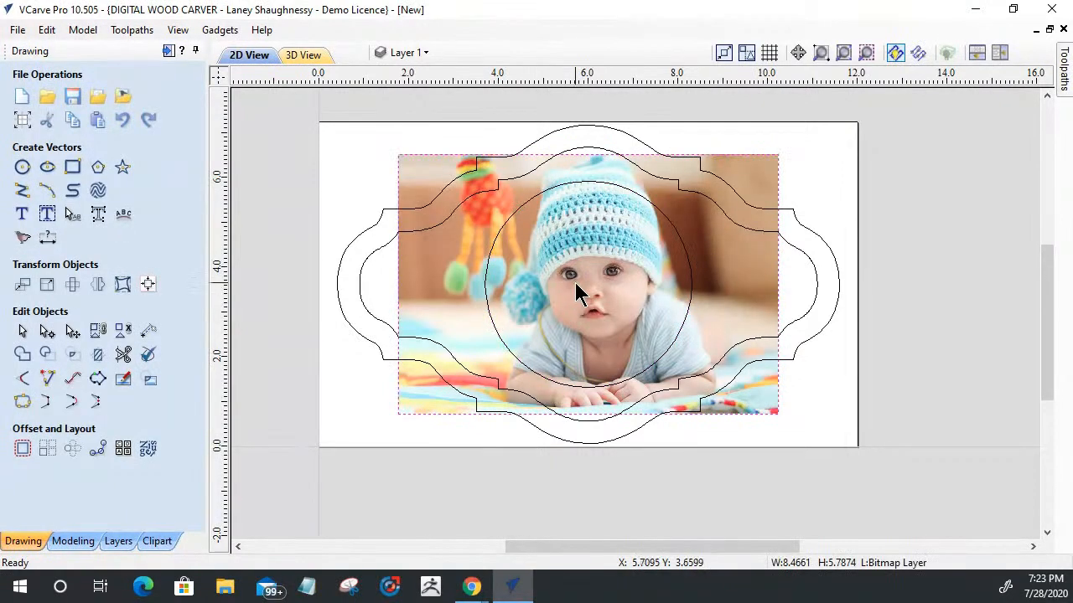
pyautogui.moveTo(585, 274); pyautogui.dragTo(580, 294)
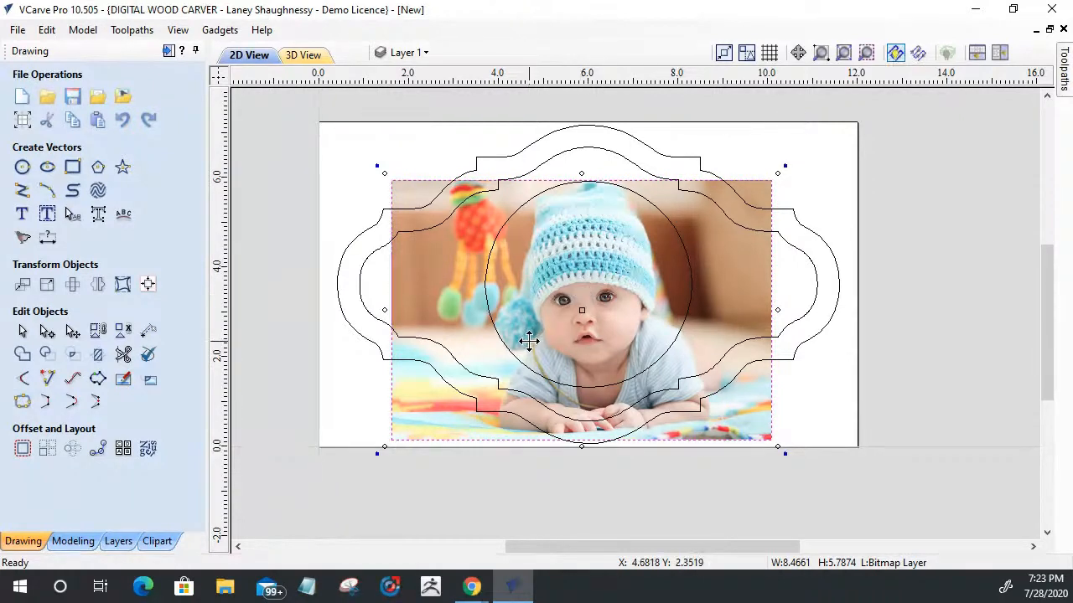
pyautogui.keyDown('shift'); pyautogui.click(486, 292); pyautogui.keyUp('shift')
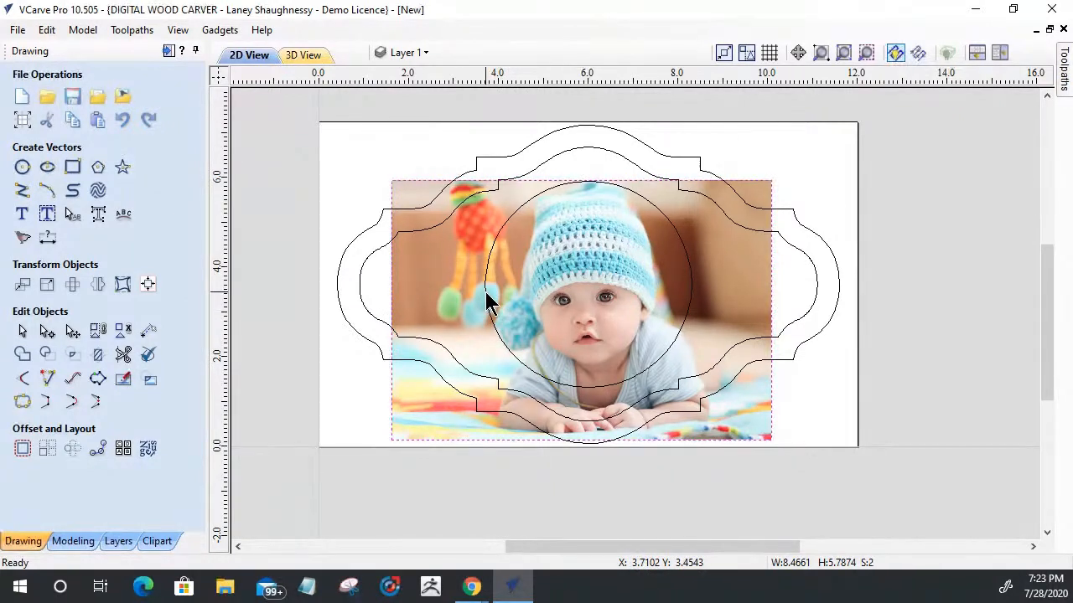
pyautogui.click(150, 380)
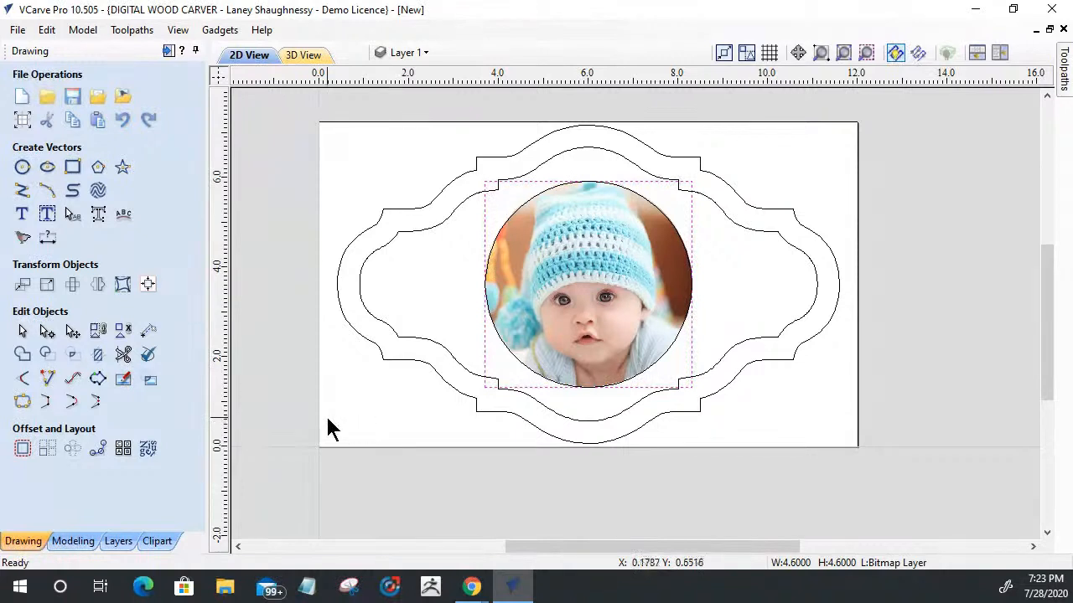
# Step: Centre both panel outlines together in the material, horizontally and vertically
pyautogui.keyDown('shift'); pyautogui.click(506, 217); pyautogui.keyUp('shift')
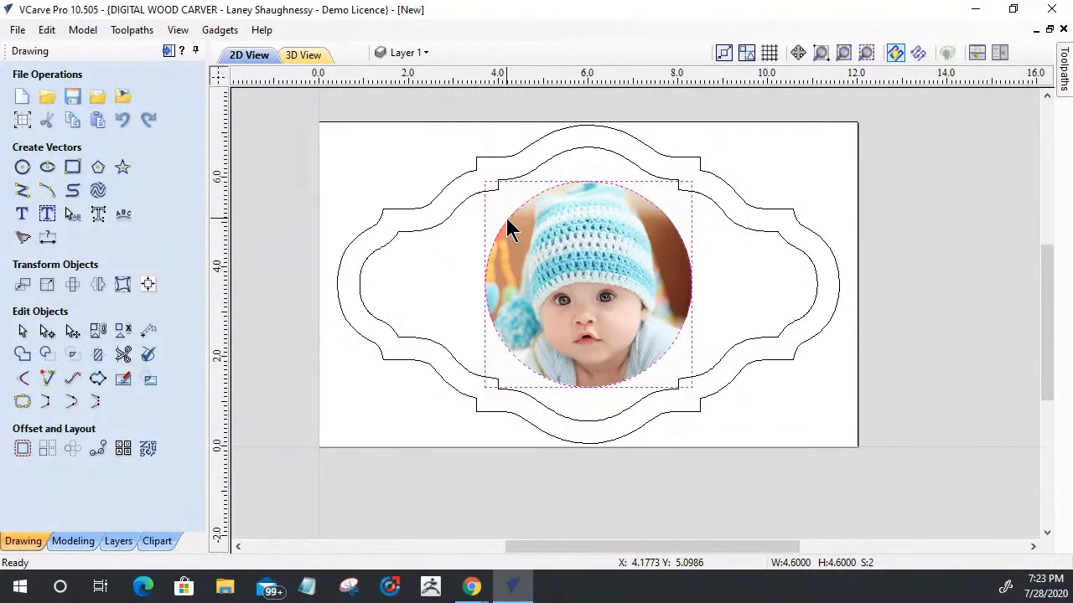
pyautogui.click(148, 285)
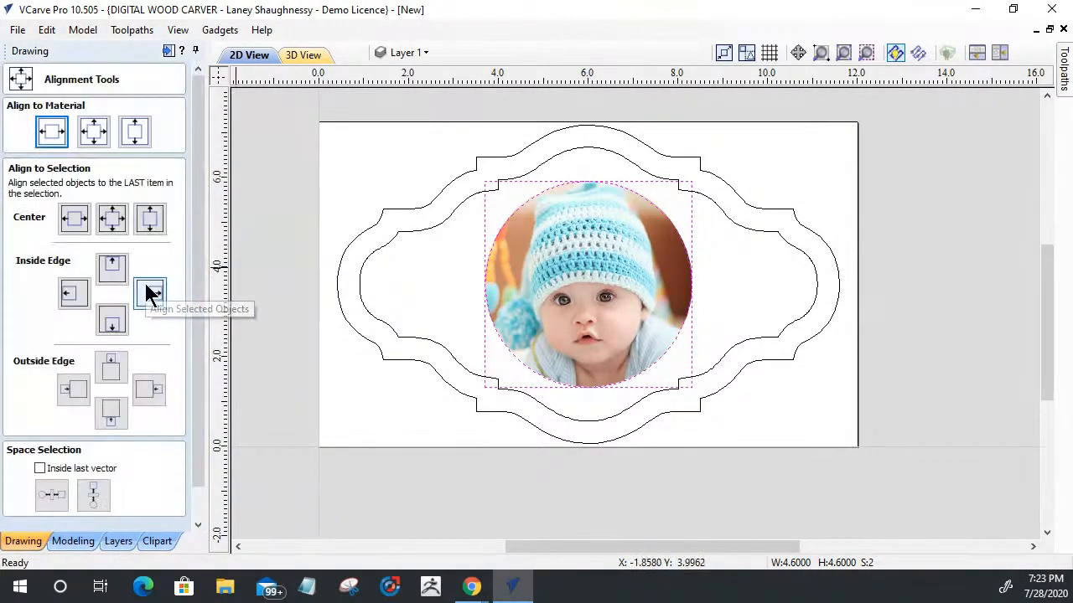
pyautogui.click(149, 292)
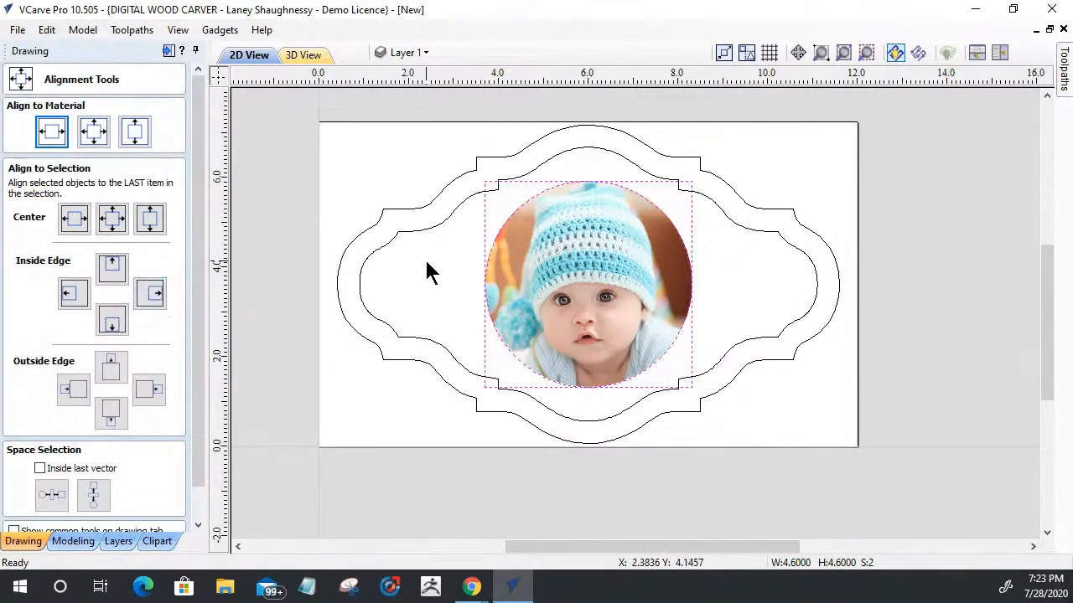
pyautogui.moveTo(469, 256); pyautogui.dragTo(324, 165)
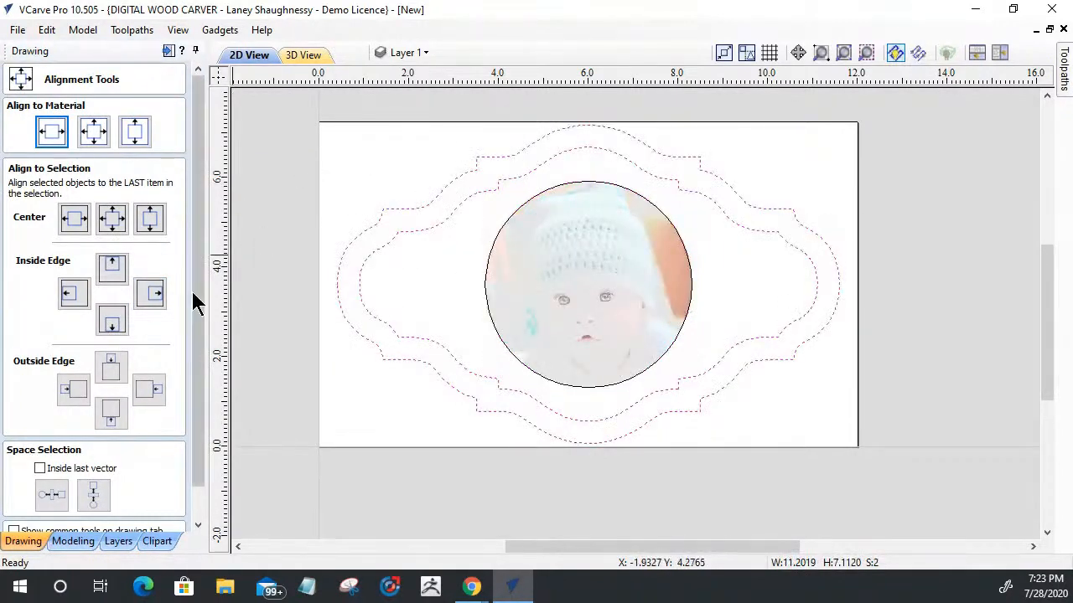
pyautogui.click(92, 133)
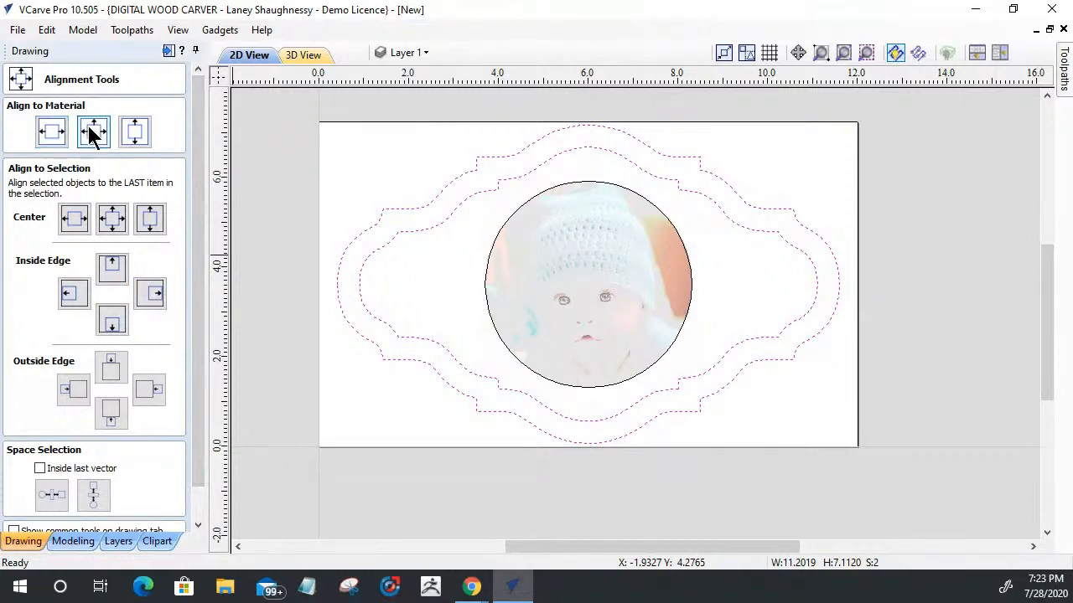
# Step: Centre the circle and the cropped baby photo together in the material, and clear the selection
pyautogui.click(594, 273)
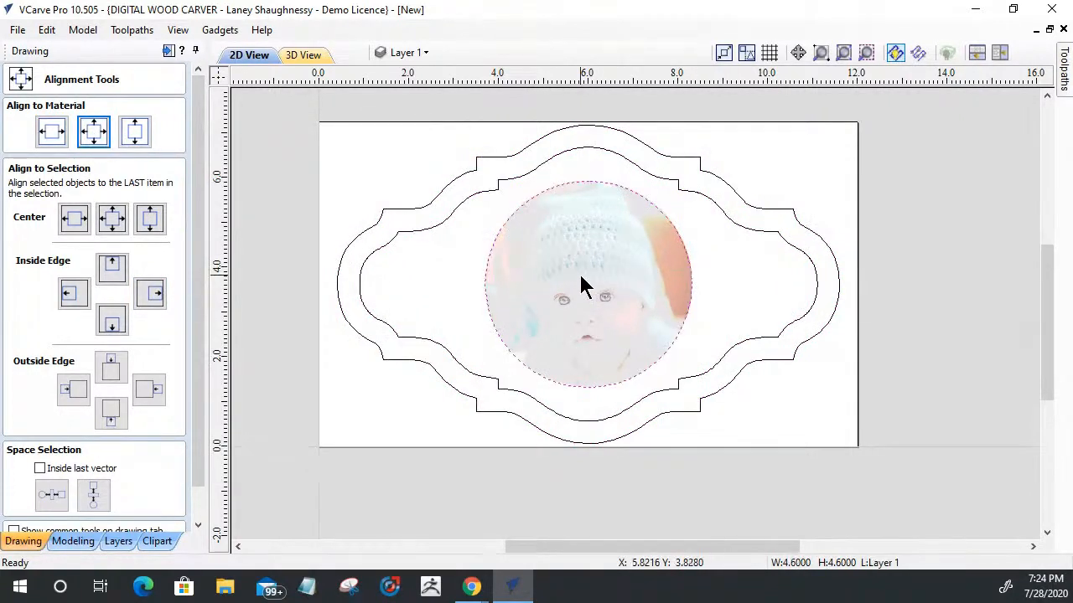
pyautogui.keyDown('shift'); pyautogui.click(580, 277); pyautogui.keyUp('shift')
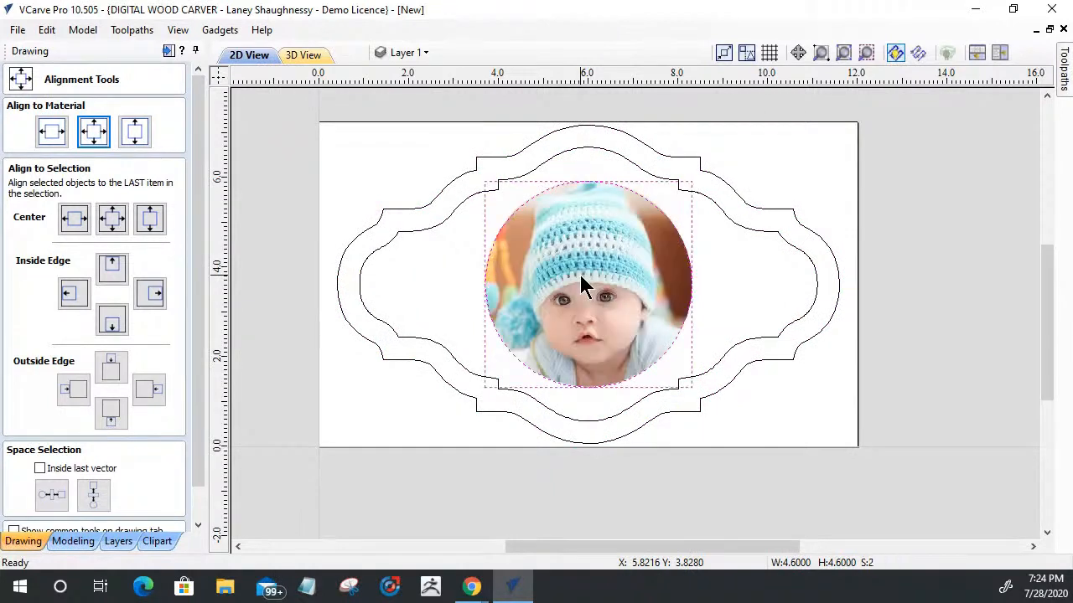
pyautogui.click(92, 133)
pyautogui.click(328, 172)
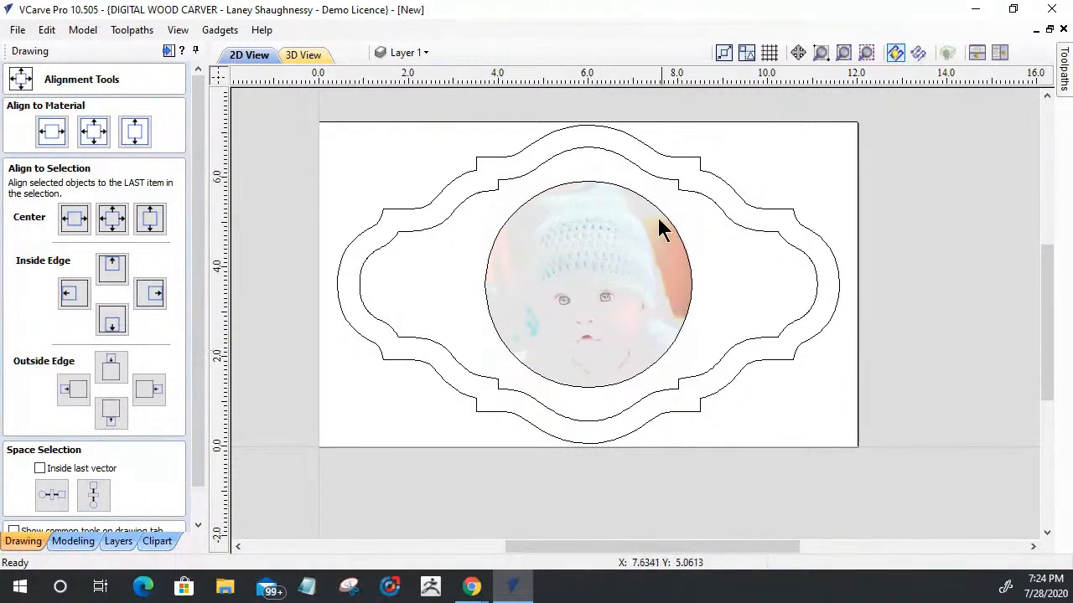
# Step: Examine the cropped photo within the circle up close, and leave the alignment tools with only the photo selected
pyautogui.click(550, 267)
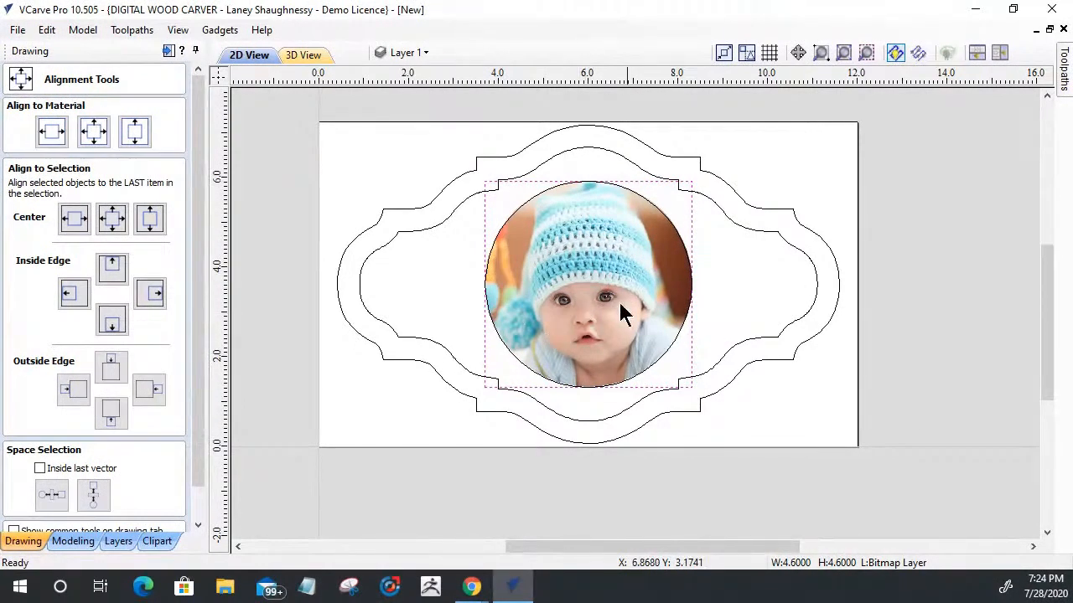
pyautogui.scroll(3, 617, 301)
pyautogui.scroll(-2, 609, 305)
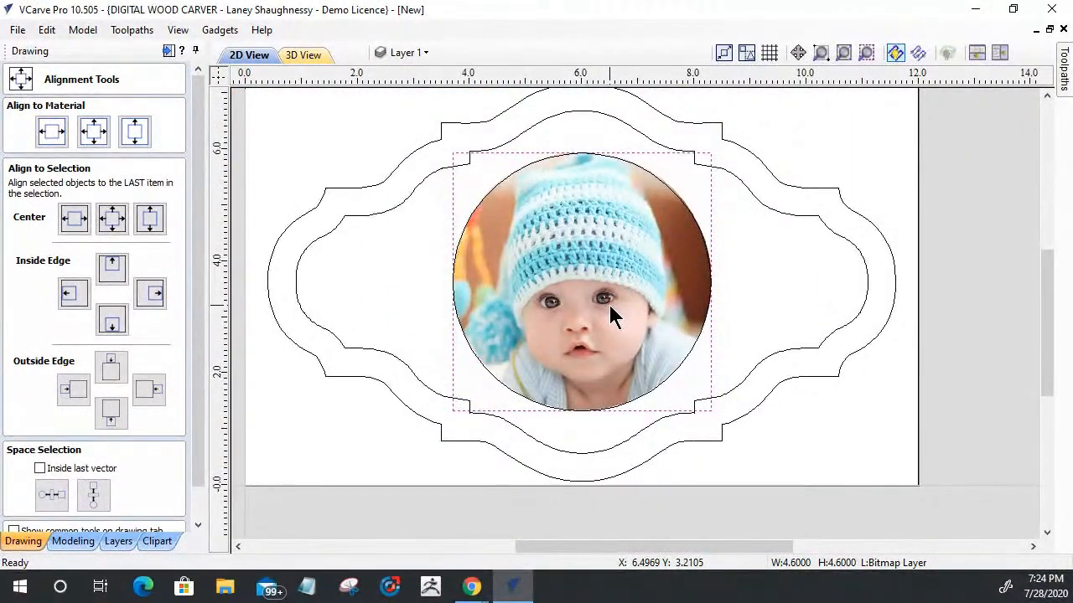
pyautogui.scroll(2, 609, 305)
pyautogui.scroll(-2, 609, 305)
pyautogui.click(199, 526)
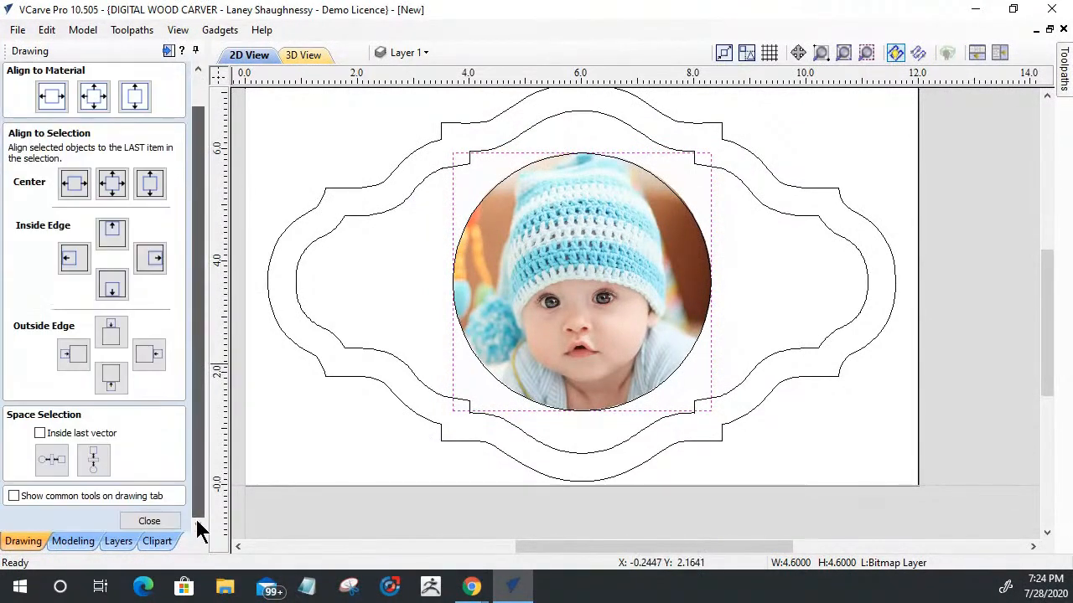
pyautogui.click(169, 522)
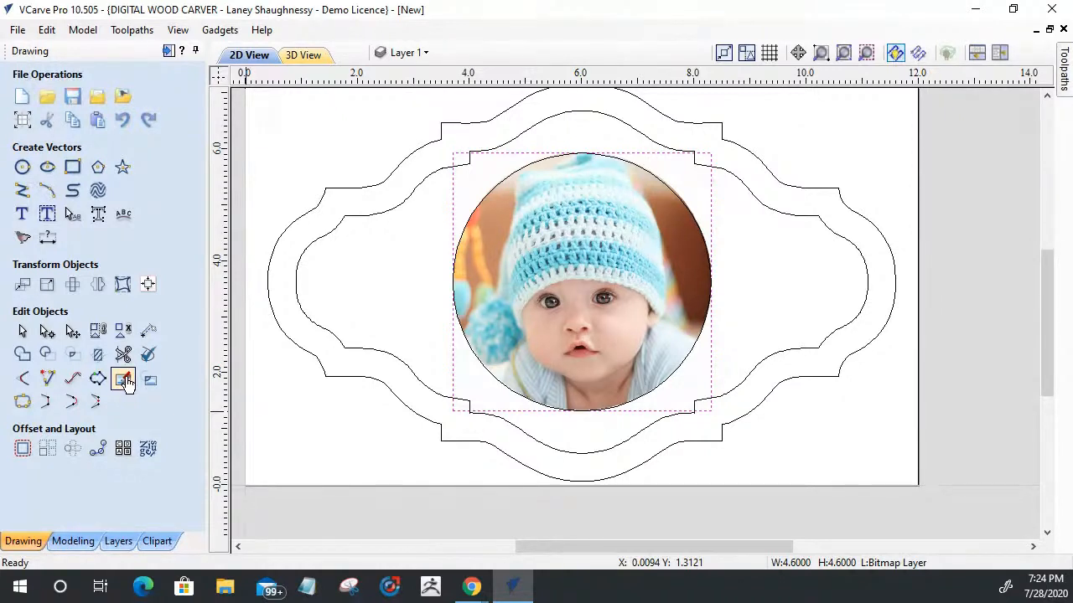
# Step: Open the cropped photo for picture editing, and preview it with inverted colours before turning the inversion off
pyautogui.click(124, 380)
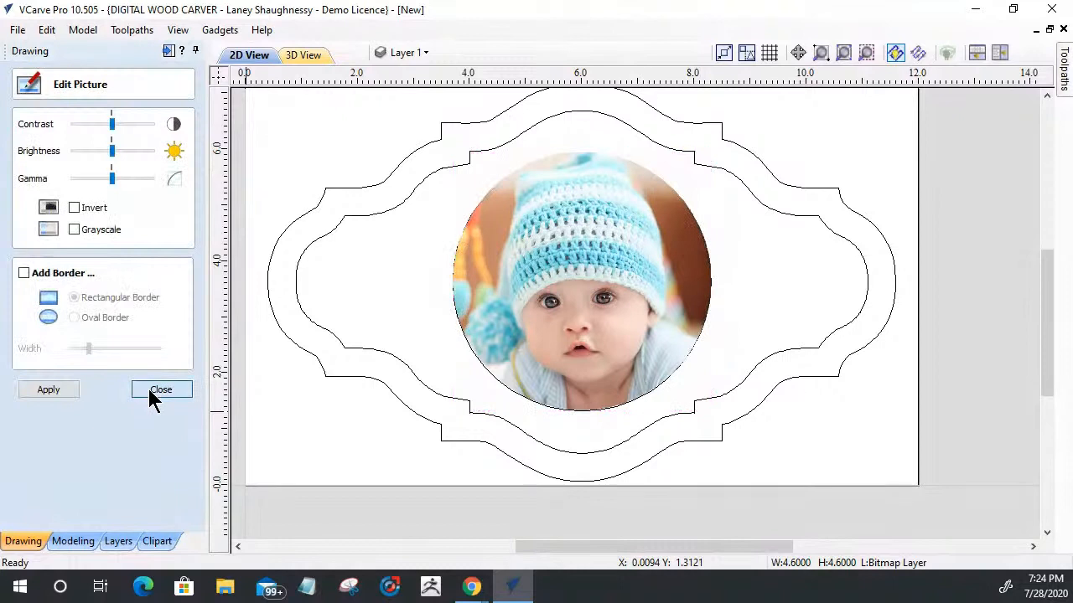
pyautogui.click(141, 392)
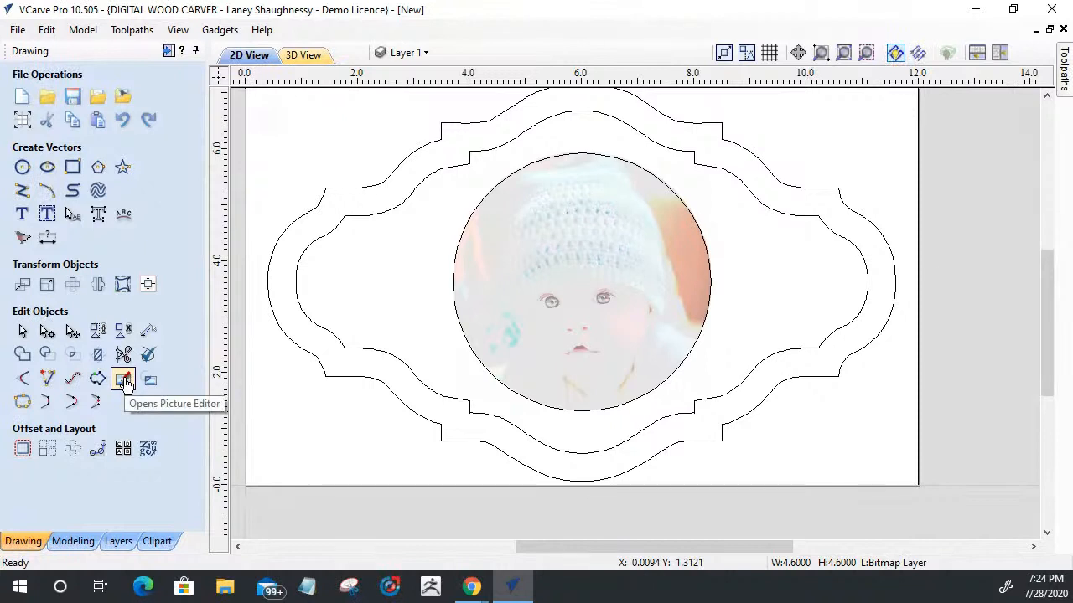
pyautogui.click(123, 380)
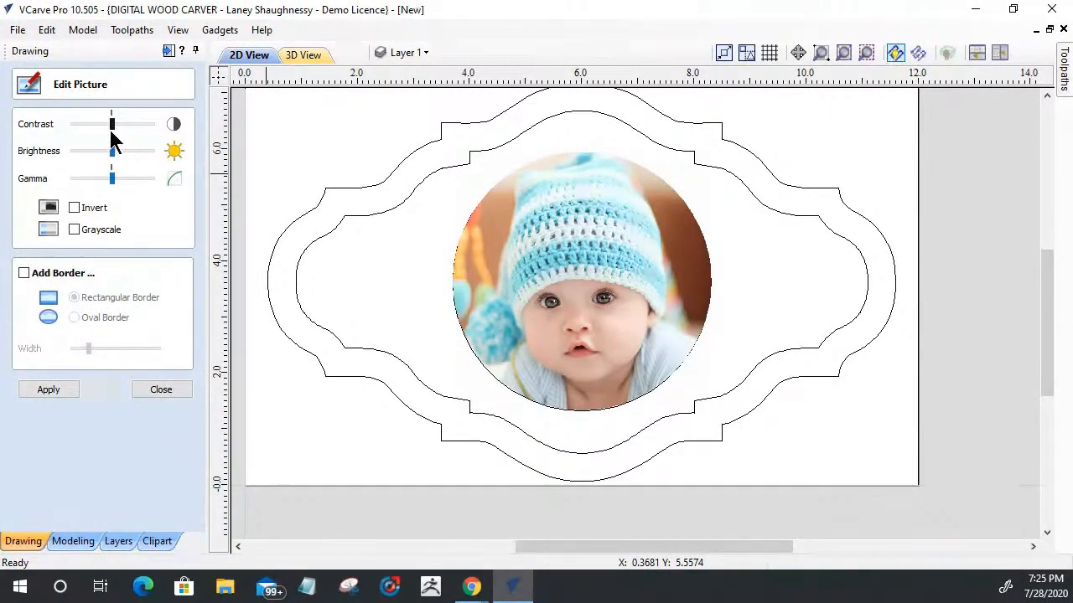
pyautogui.click(74, 208)
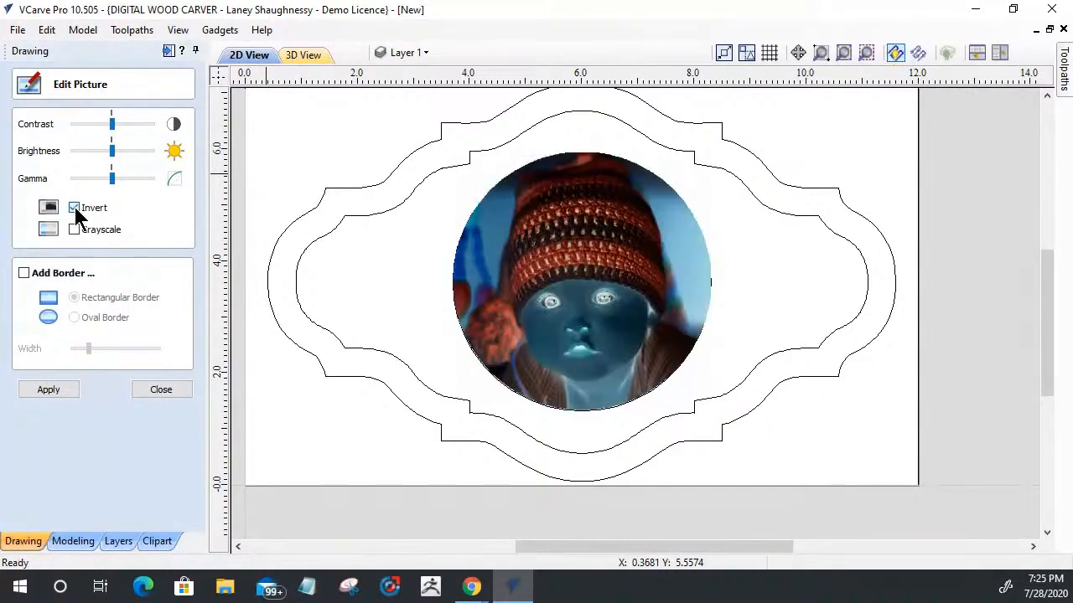
pyautogui.click(75, 210)
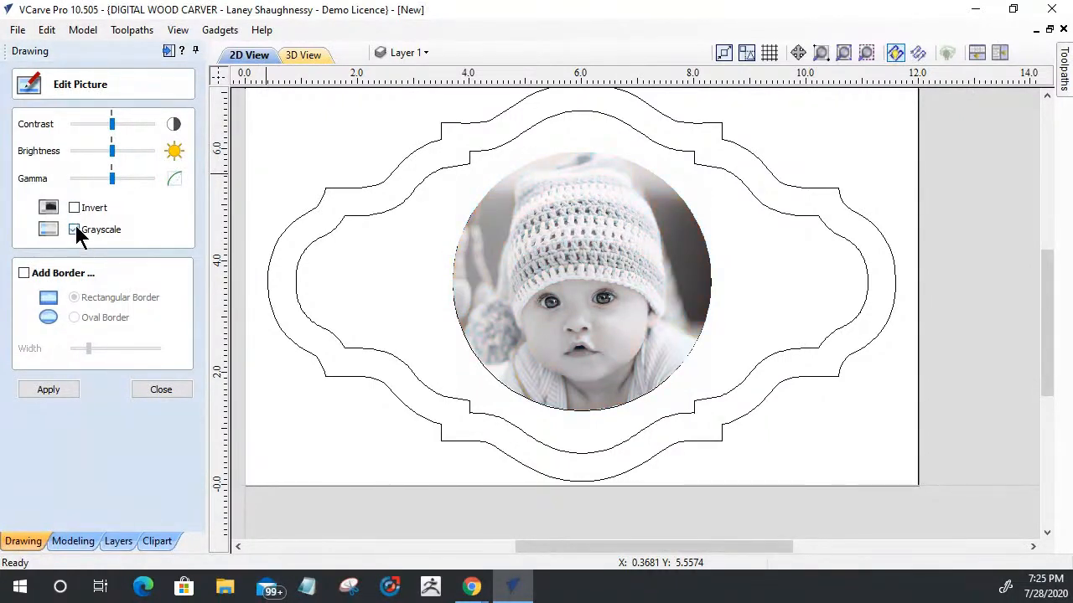
# Step: Add an oval border to the photo, narrow it to nearly the minimum width, and convert the picture to grayscale
pyautogui.click(24, 273)
pyautogui.click(23, 273)
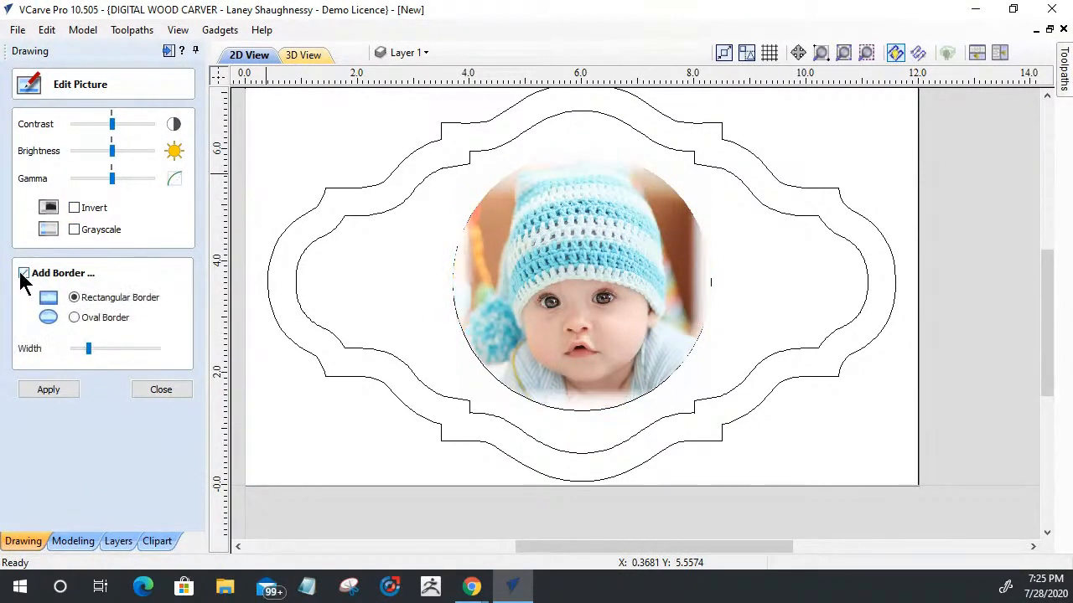
pyautogui.click(75, 318)
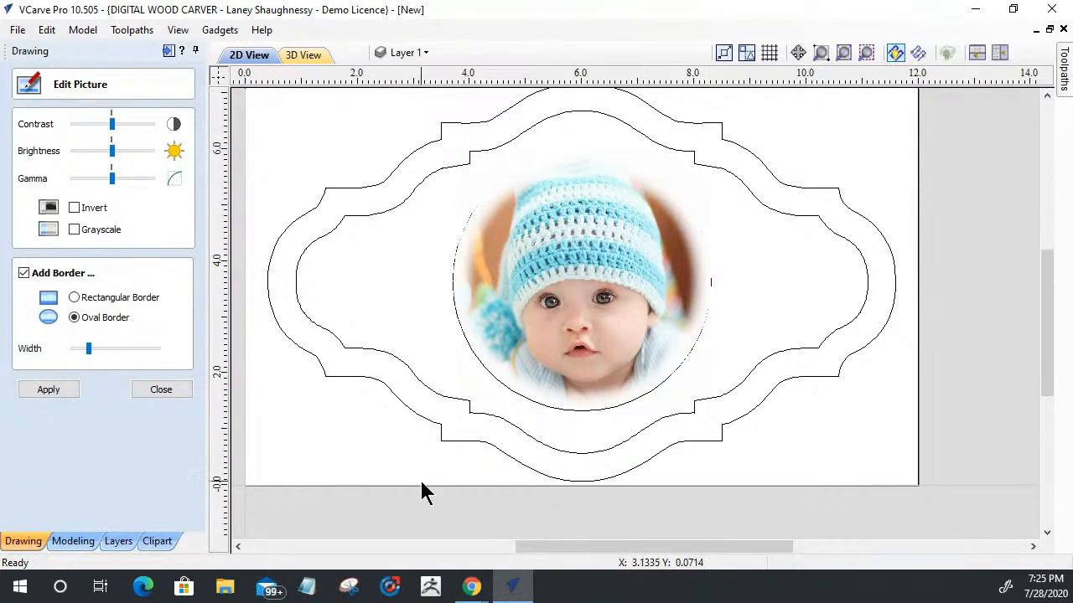
pyautogui.moveTo(88, 349); pyautogui.dragTo(73, 348)
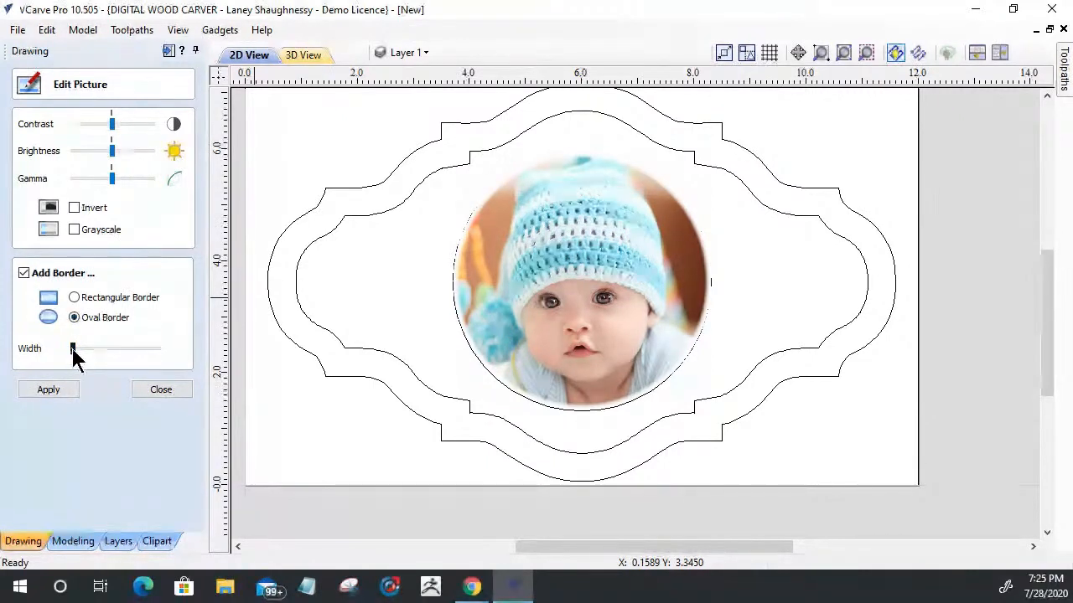
pyautogui.moveTo(73, 350)
pyautogui.mouseDown()
pyautogui.moveTo(144, 352)
pyautogui.moveTo(55, 355)
pyautogui.mouseUp()
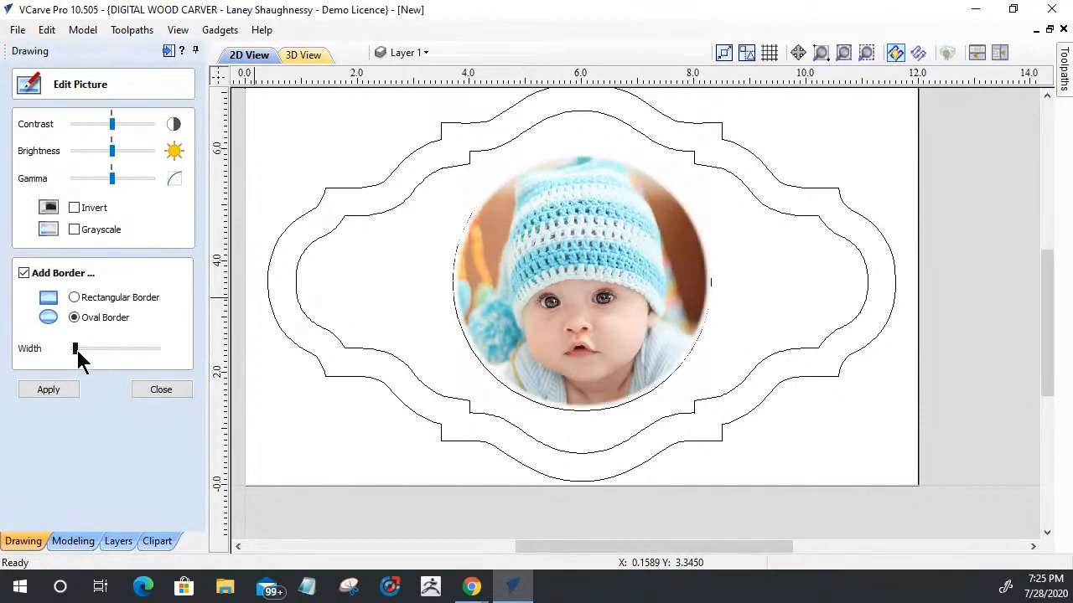
pyautogui.press('Right')
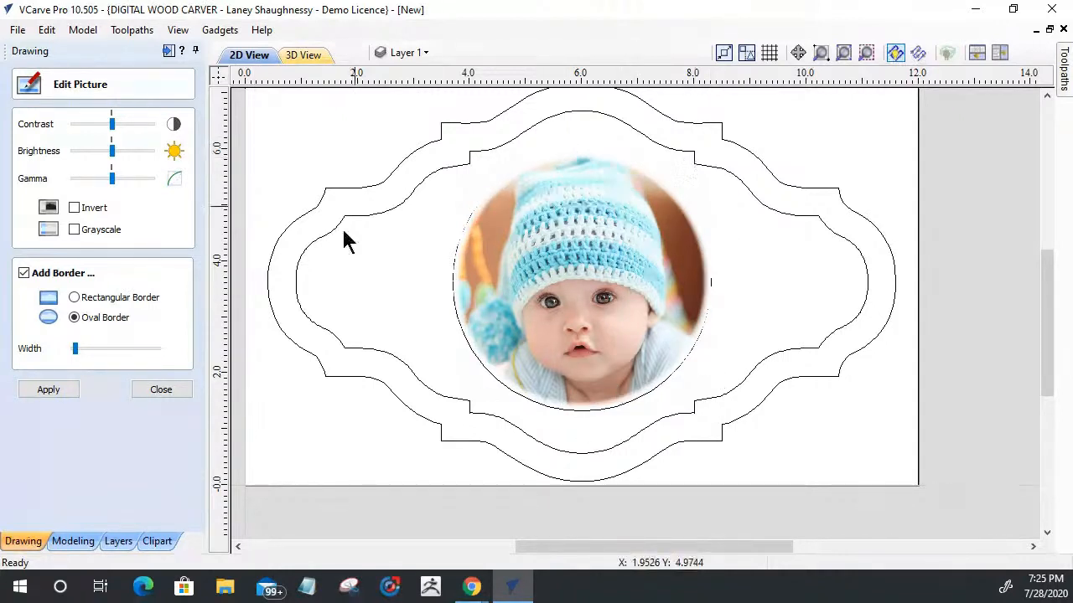
pyautogui.click(74, 229)
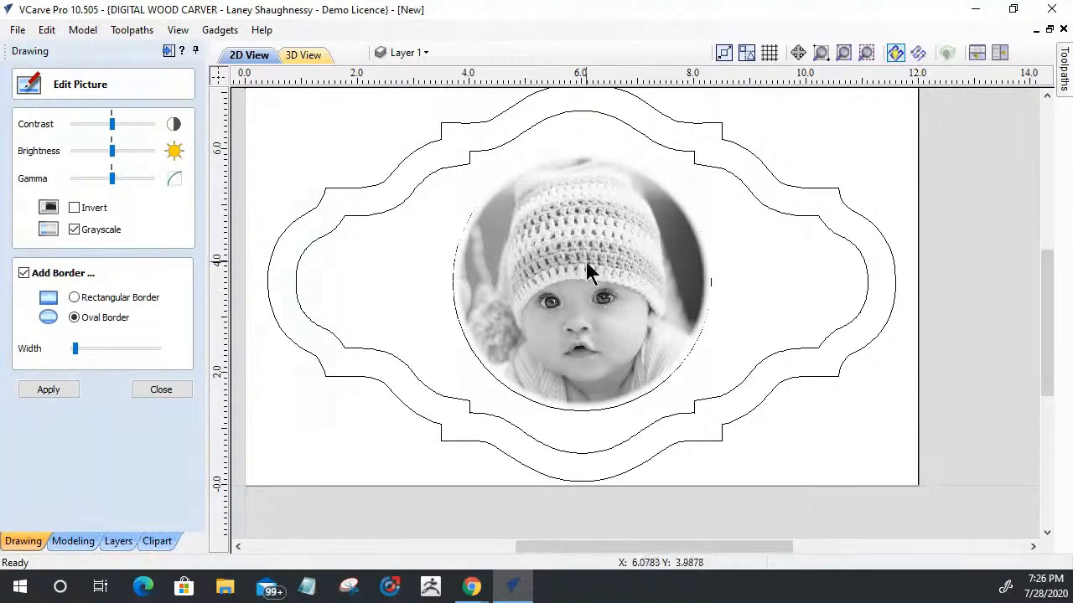
pyautogui.scroll(3, 586, 268)
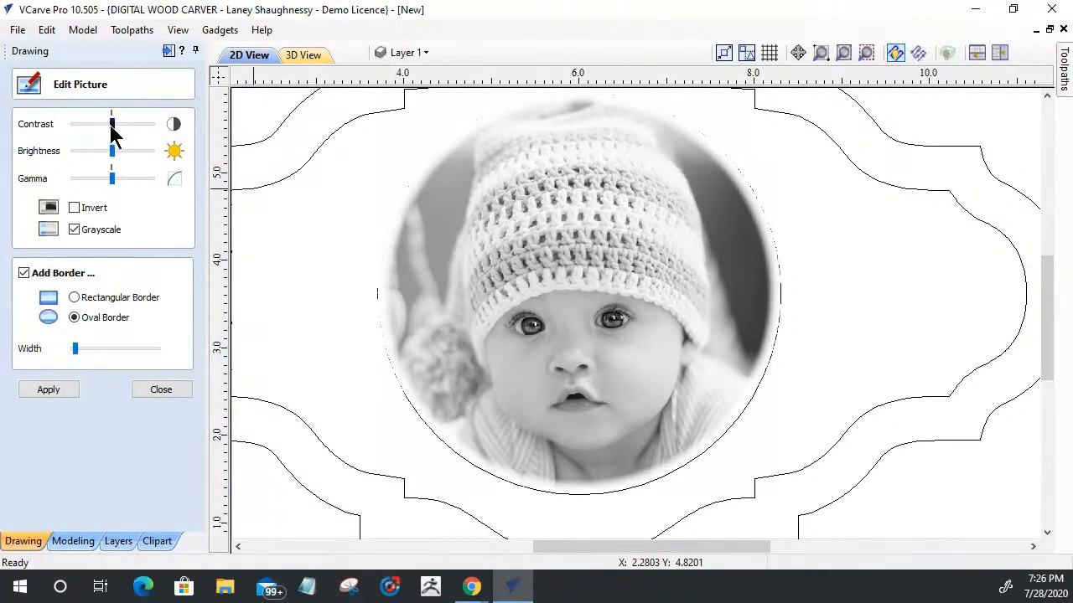
# Step: Adjust the grayscale photo's tones by raising its brightness and contrast slightly above their default settings
pyautogui.moveTo(115, 132); pyautogui.dragTo(119, 134)
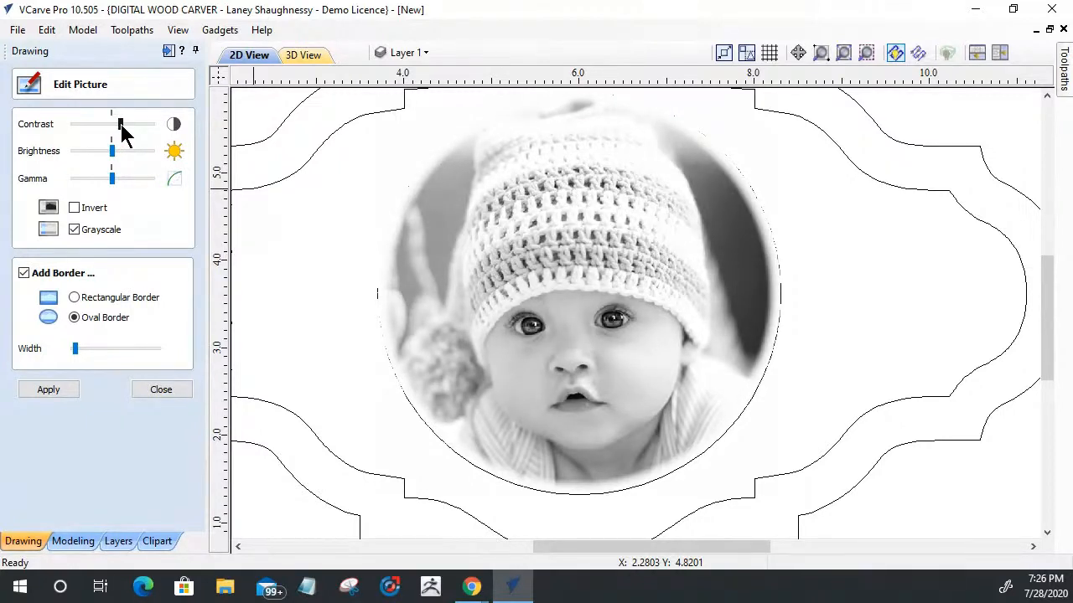
pyautogui.moveTo(121, 125); pyautogui.dragTo(118, 124)
pyautogui.click(111, 112)
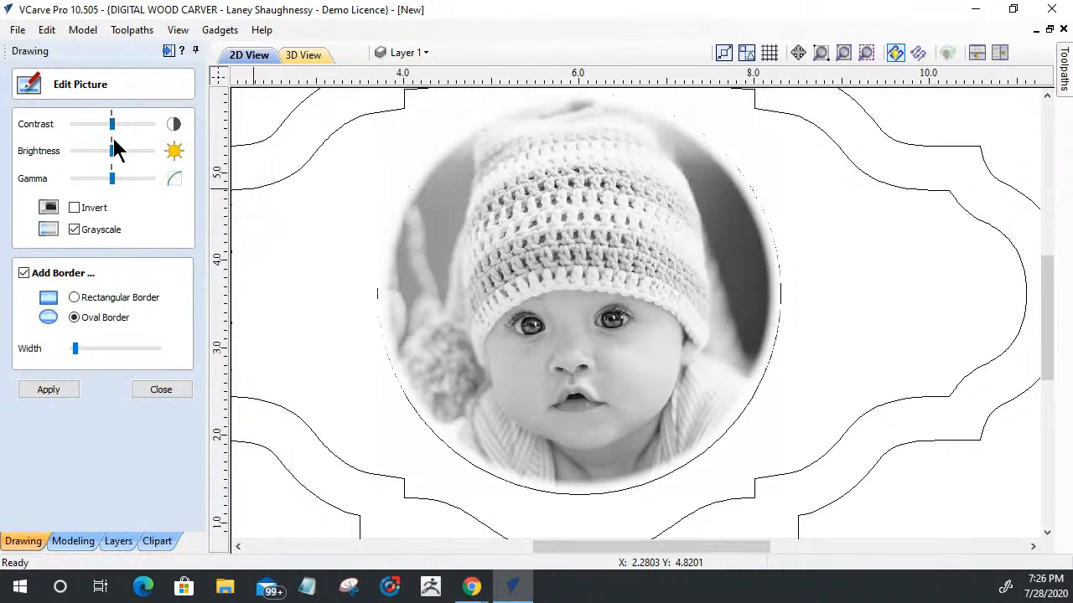
pyautogui.moveTo(113, 151)
pyautogui.mouseDown()
pyautogui.moveTo(103, 160)
pyautogui.moveTo(121, 157)
pyautogui.moveTo(110, 144)
pyautogui.mouseUp()
pyautogui.moveTo(110, 155); pyautogui.dragTo(123, 159)
pyautogui.moveTo(114, 122); pyautogui.dragTo(119, 125)
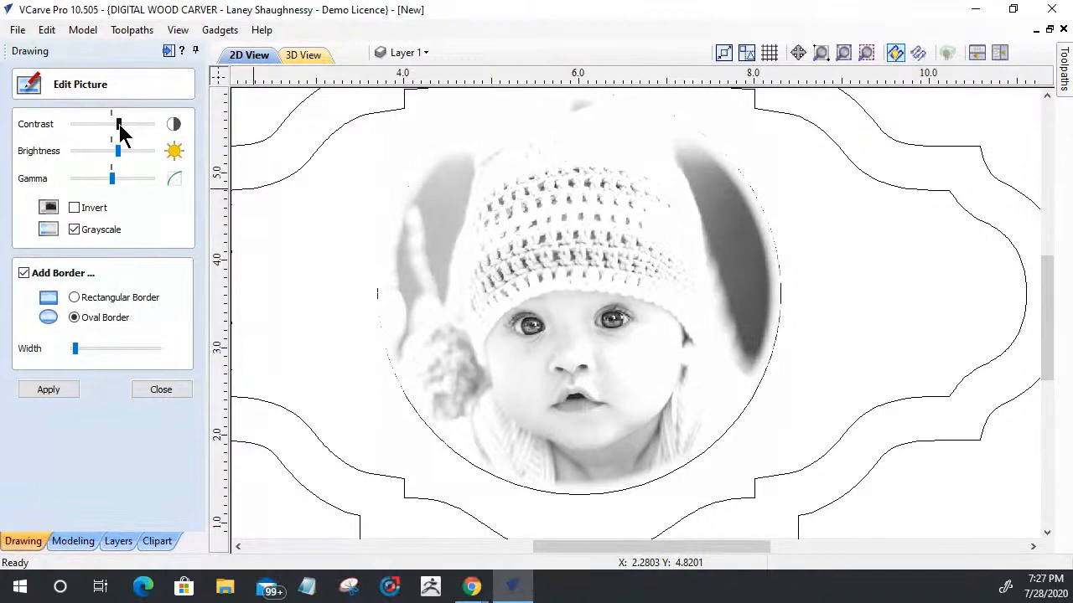
# Step: Lower the photo's gamma slightly below its default and reduce its contrast a little, keeping the brightness slightly raised
pyautogui.moveTo(112, 179)
pyautogui.mouseDown()
pyautogui.moveTo(126, 180)
pyautogui.moveTo(99, 180)
pyautogui.mouseUp()
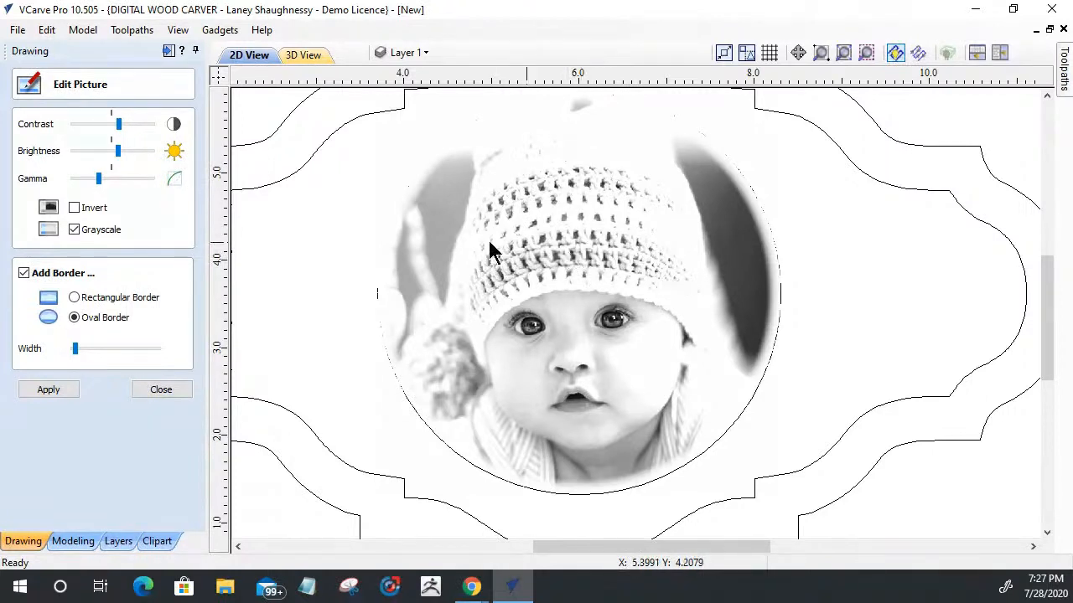
pyautogui.moveTo(99, 179); pyautogui.dragTo(105, 178)
pyautogui.moveTo(118, 124)
pyautogui.mouseDown()
pyautogui.moveTo(149, 136)
pyautogui.moveTo(118, 134)
pyautogui.mouseUp()
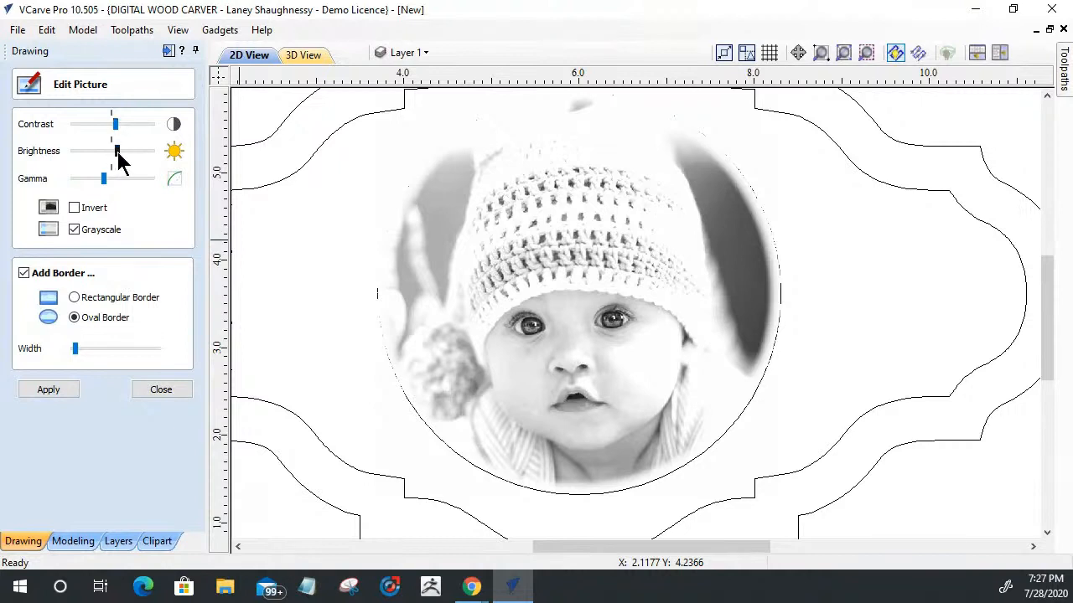
pyautogui.moveTo(118, 160); pyautogui.dragTo(122, 162)
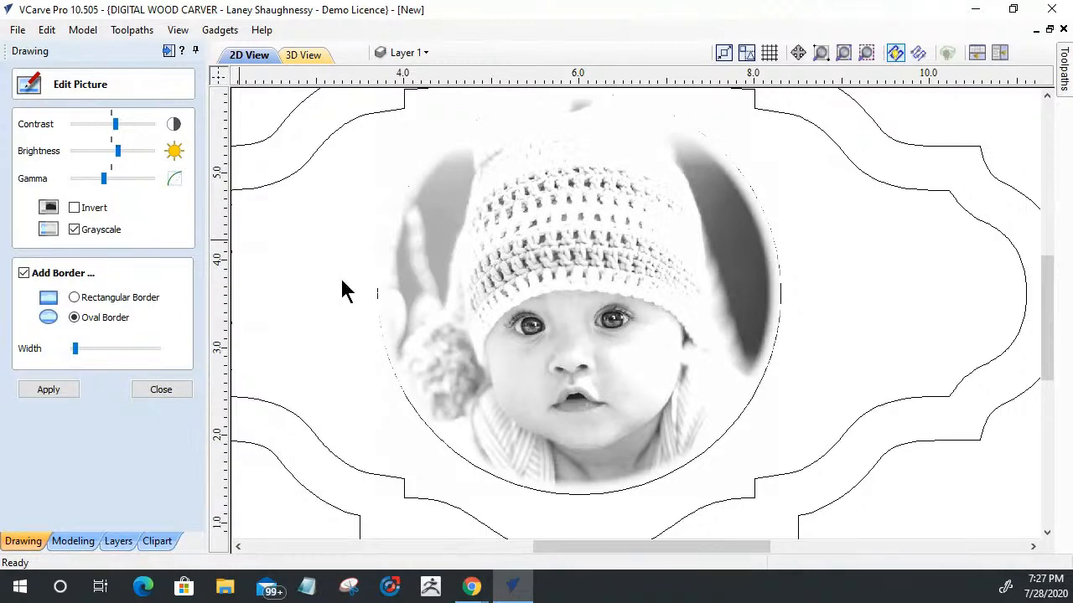
pyautogui.scroll(1, 570, 327)
pyautogui.scroll(-2, 571, 328)
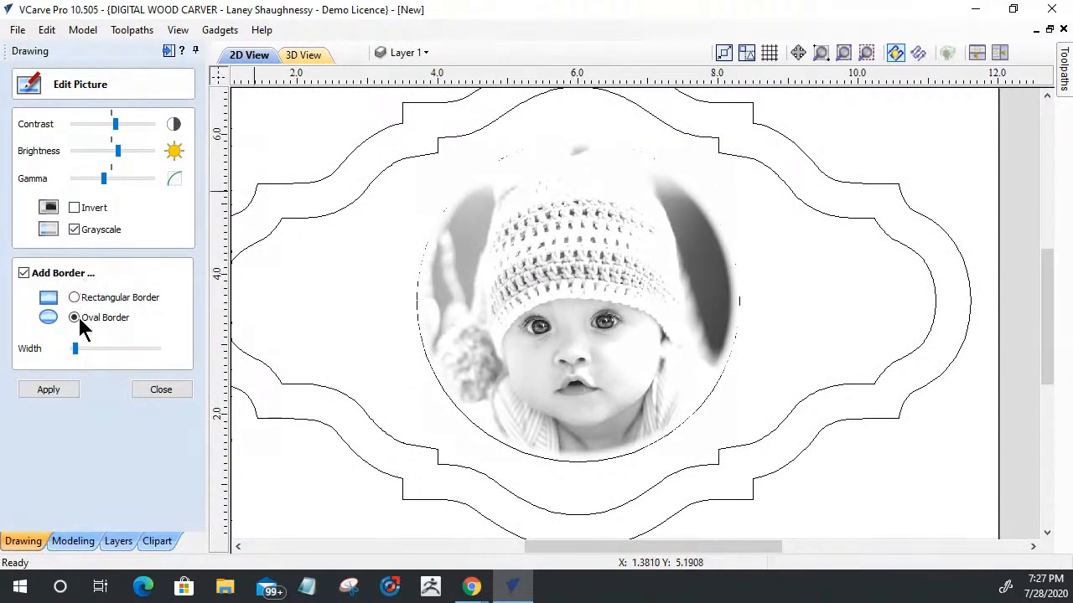
# Step: Try a near-minimum gamma on the photo, settle it moderately below the default, and apply the edits before closing picture editing
pyautogui.moveTo(102, 185)
pyautogui.mouseDown()
pyautogui.moveTo(126, 189)
pyautogui.moveTo(83, 188)
pyautogui.mouseUp()
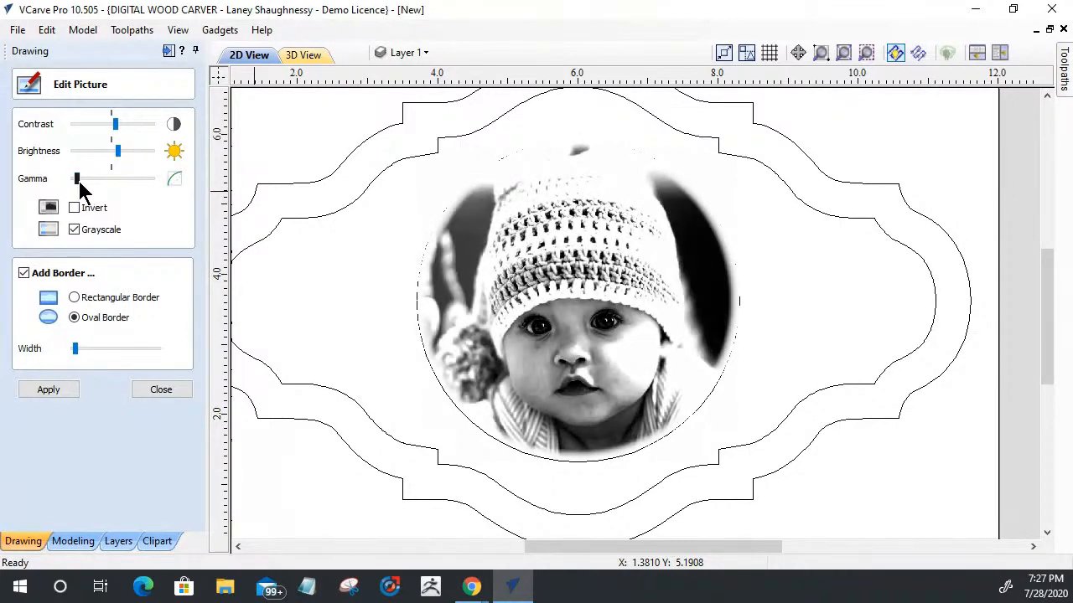
pyautogui.moveTo(77, 179); pyautogui.dragTo(91, 181)
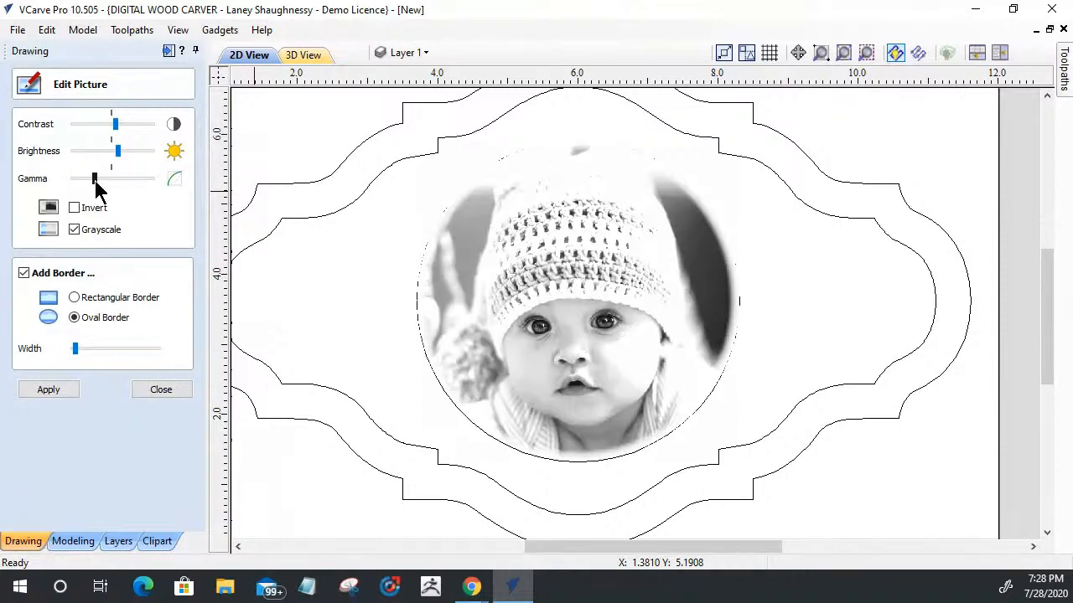
pyautogui.moveTo(94, 182); pyautogui.dragTo(95, 184)
pyautogui.moveTo(96, 191); pyautogui.dragTo(93, 191)
pyautogui.moveTo(95, 191); pyautogui.dragTo(99, 192)
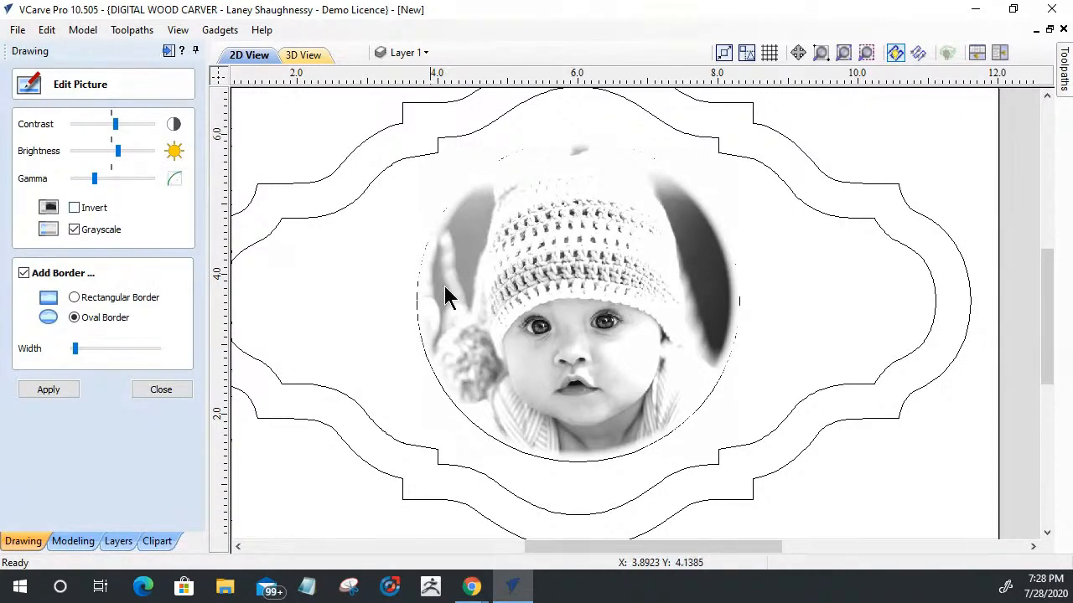
pyautogui.click(60, 393)
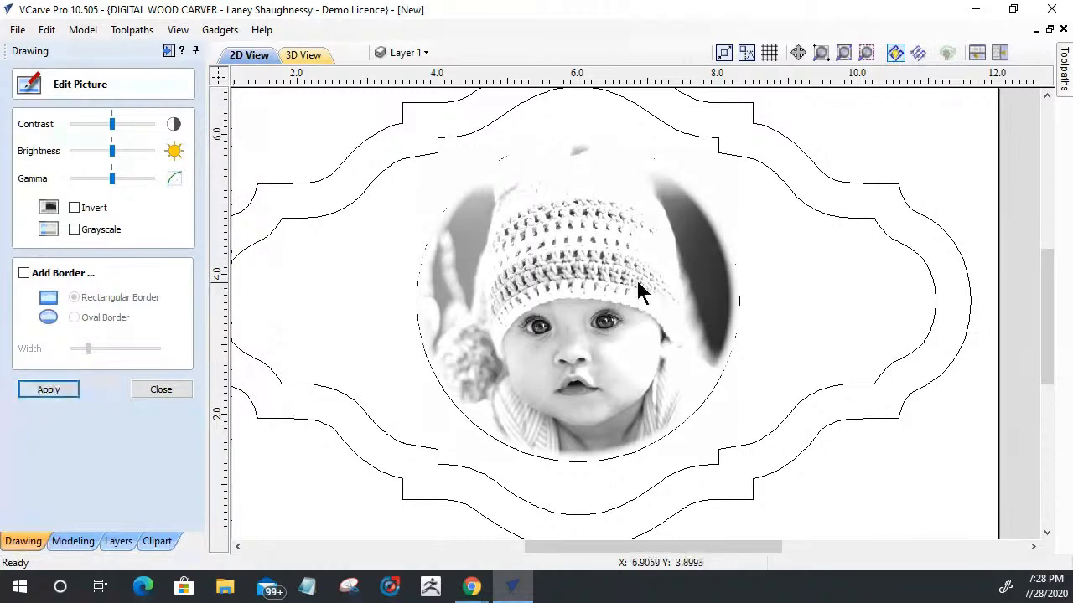
pyautogui.scroll(-3, 540, 302)
pyautogui.scroll(3, 539, 302)
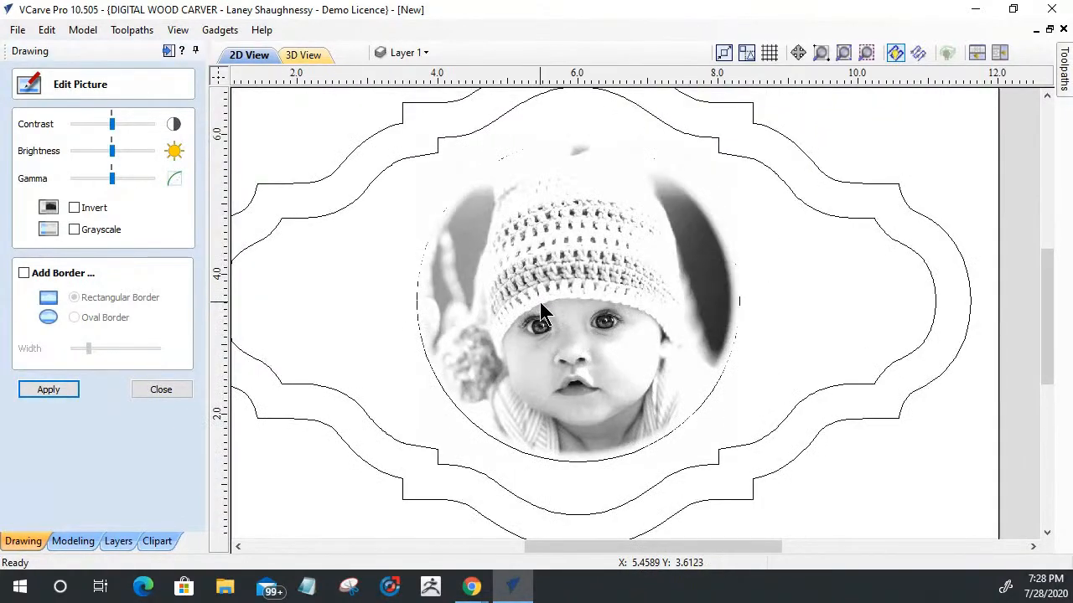
pyautogui.click(176, 392)
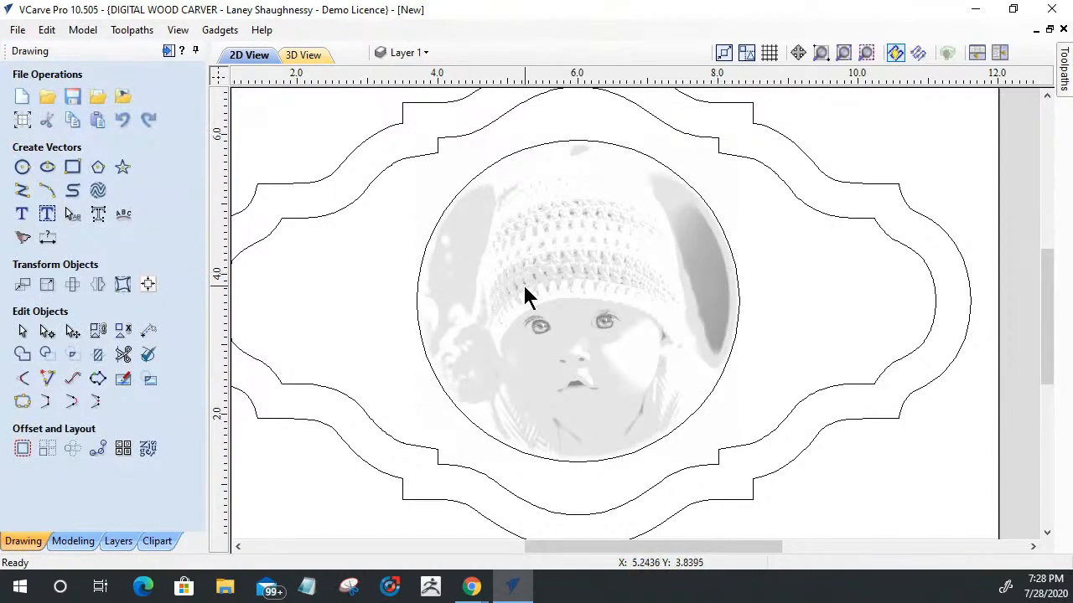
# Step: Start a text object with a 0.5 inch height, anchored left of the photo circle at about X 1.93, Y 3.99
pyautogui.click(24, 215)
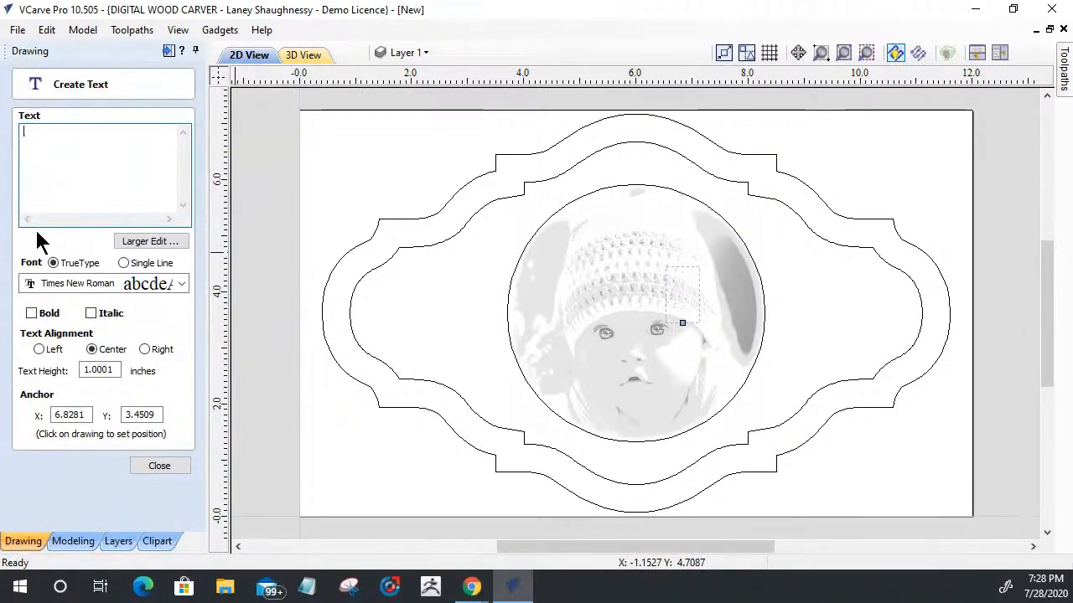
pyautogui.click(111, 372)
pyautogui.doubleClick(111, 373)
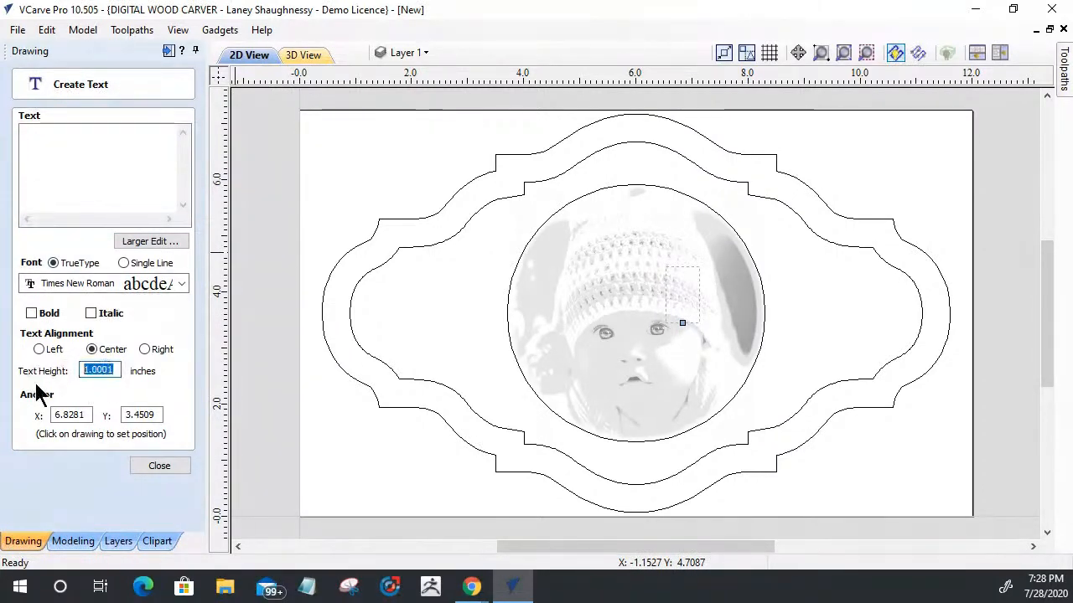
pyautogui.write('.5')
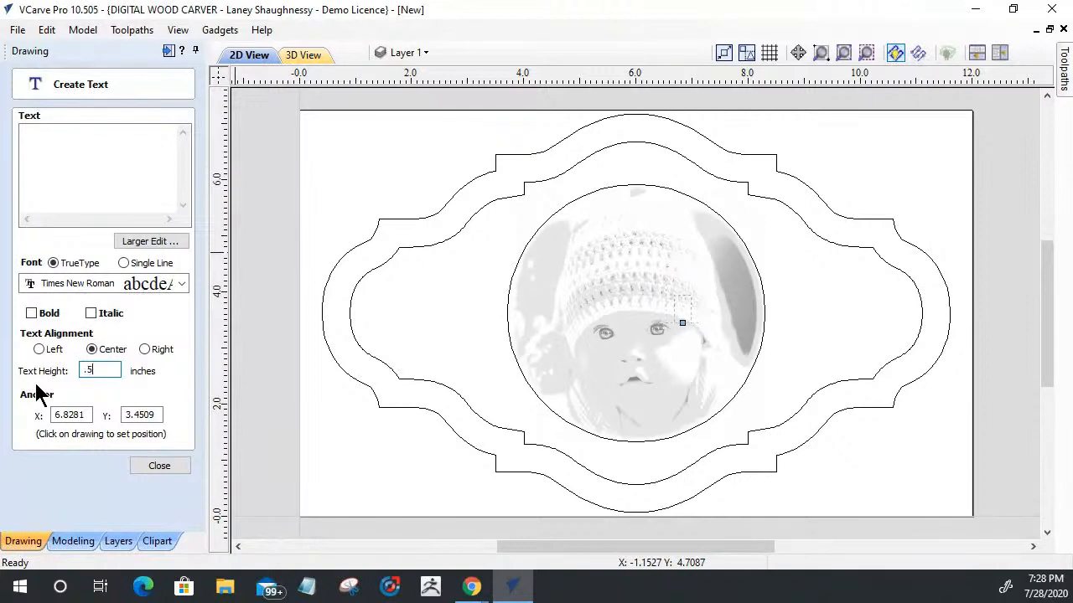
pyautogui.click(383, 317)
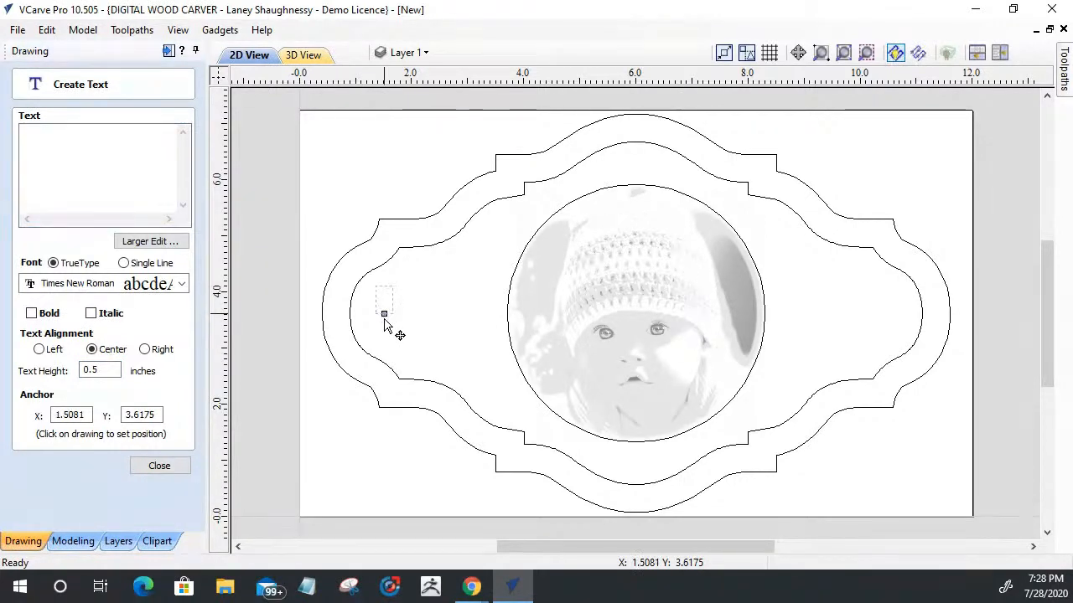
pyautogui.click(383, 332)
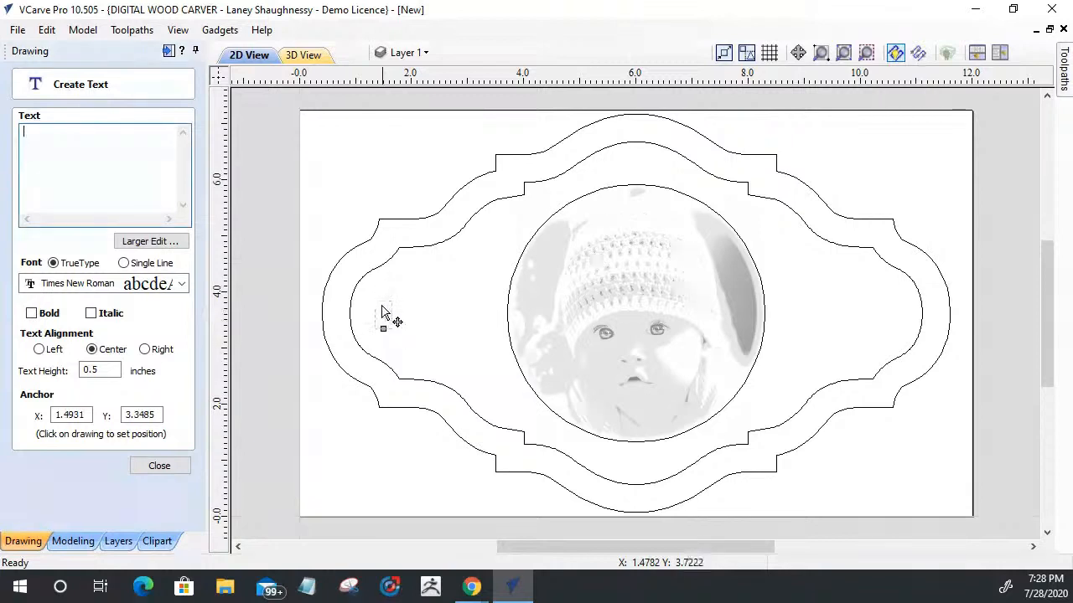
pyautogui.click(384, 307)
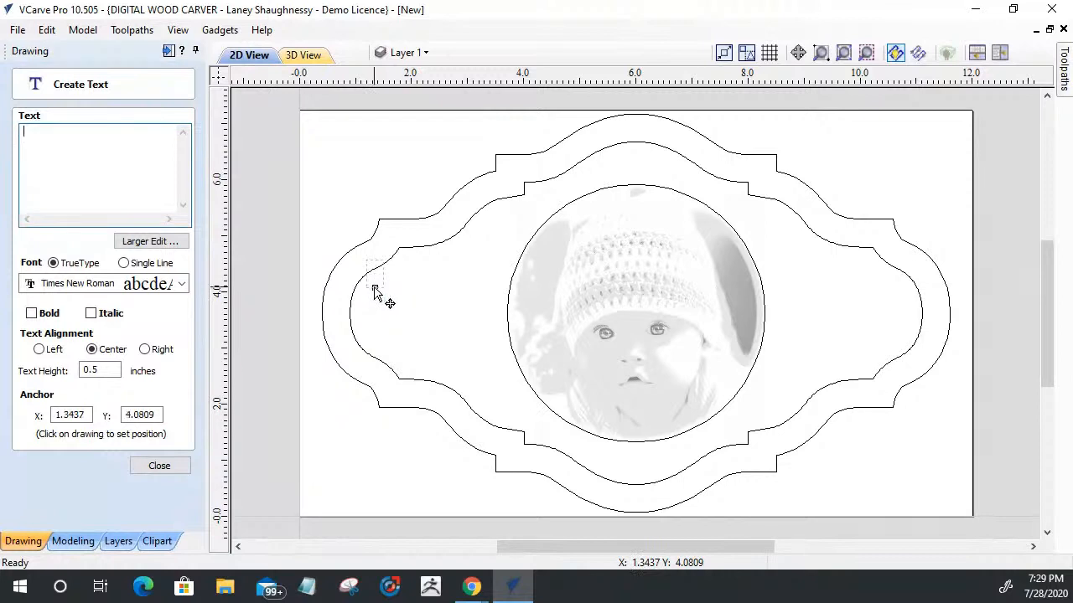
pyautogui.click(406, 299)
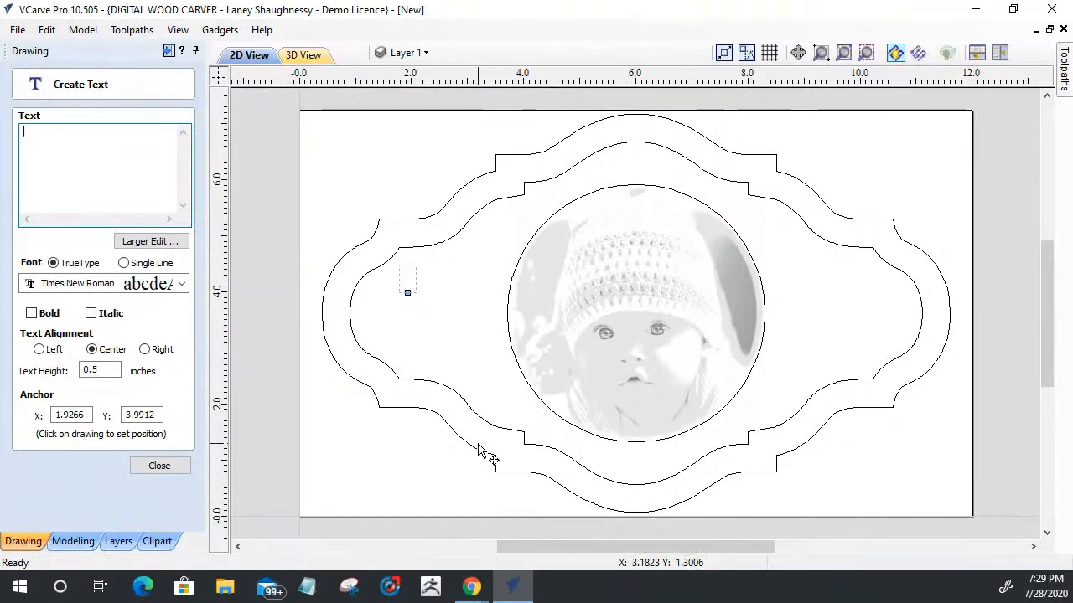
# Step: Enter the baby's first and middle names on two lines, and move the text to an anchor of about X 2.31, Y 3.57
pyautogui.write('Bra')
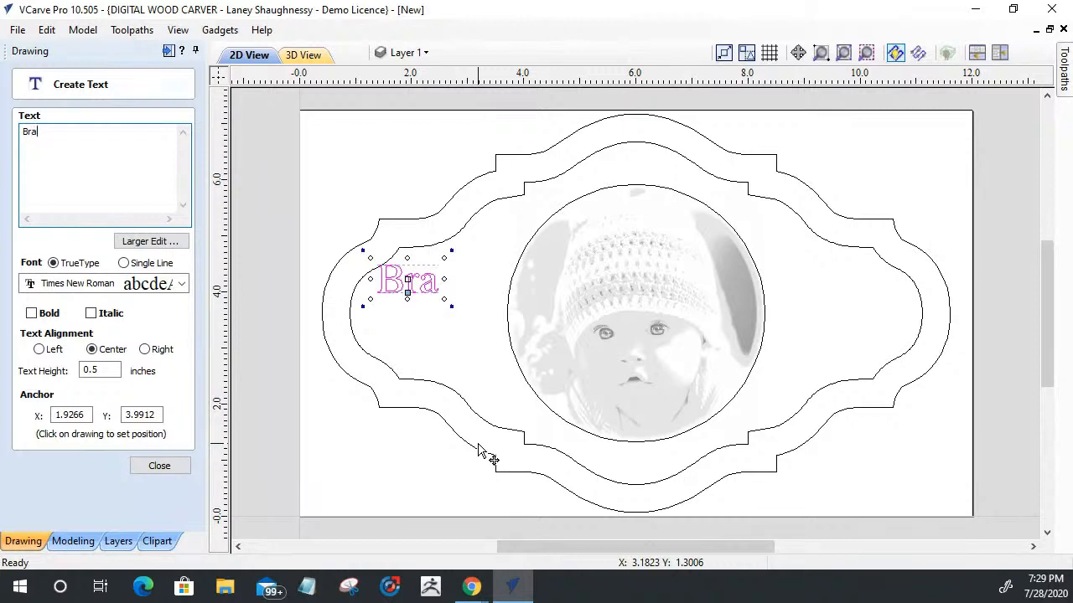
pyautogui.write('yden')
pyautogui.press('Return')
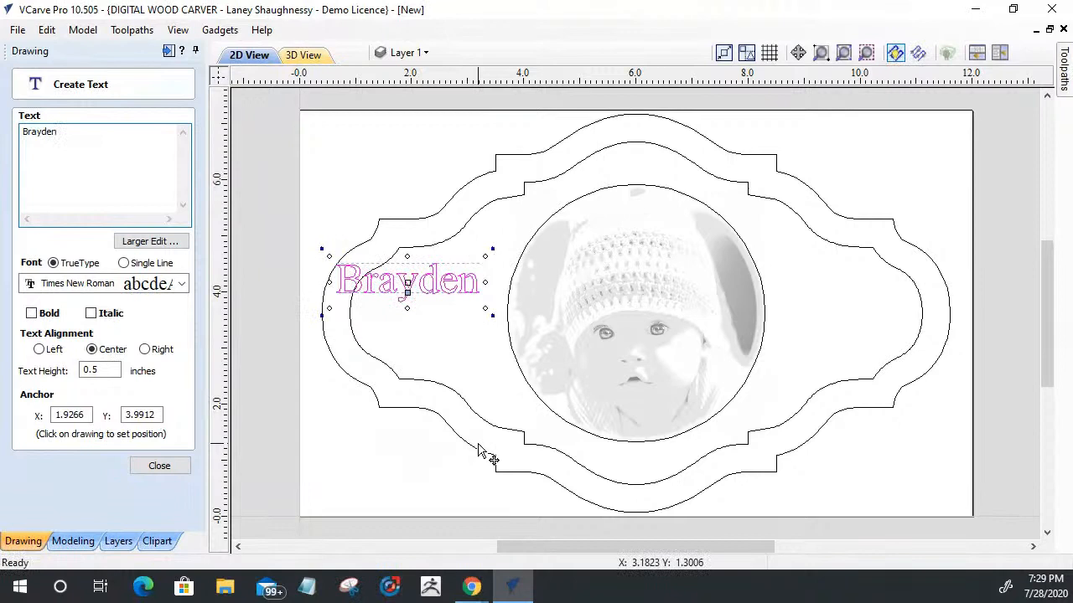
pyautogui.write('James')
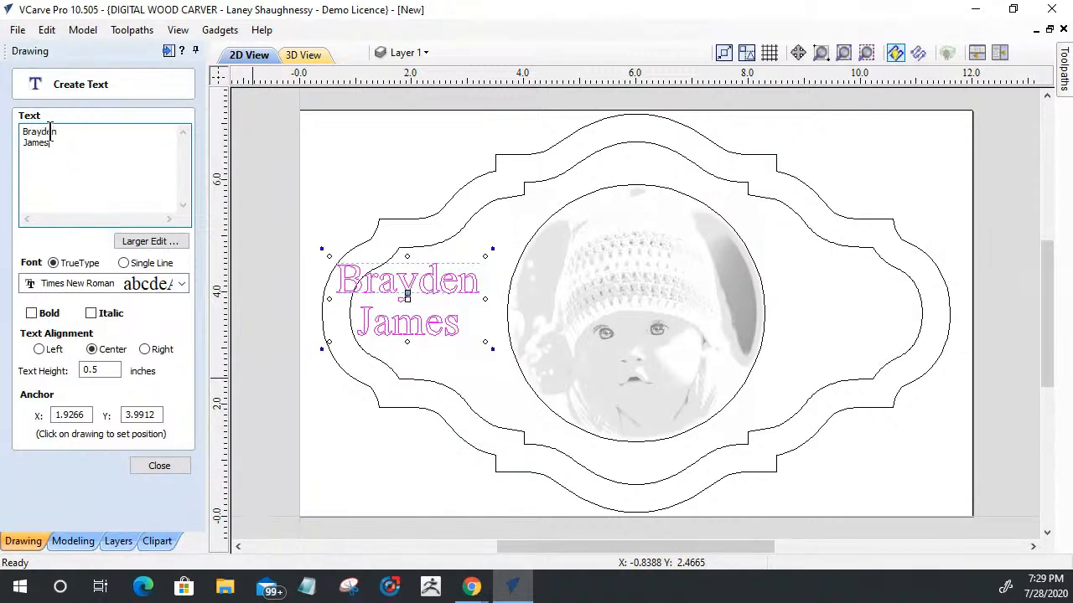
pyautogui.moveTo(407, 295); pyautogui.dragTo(429, 319)
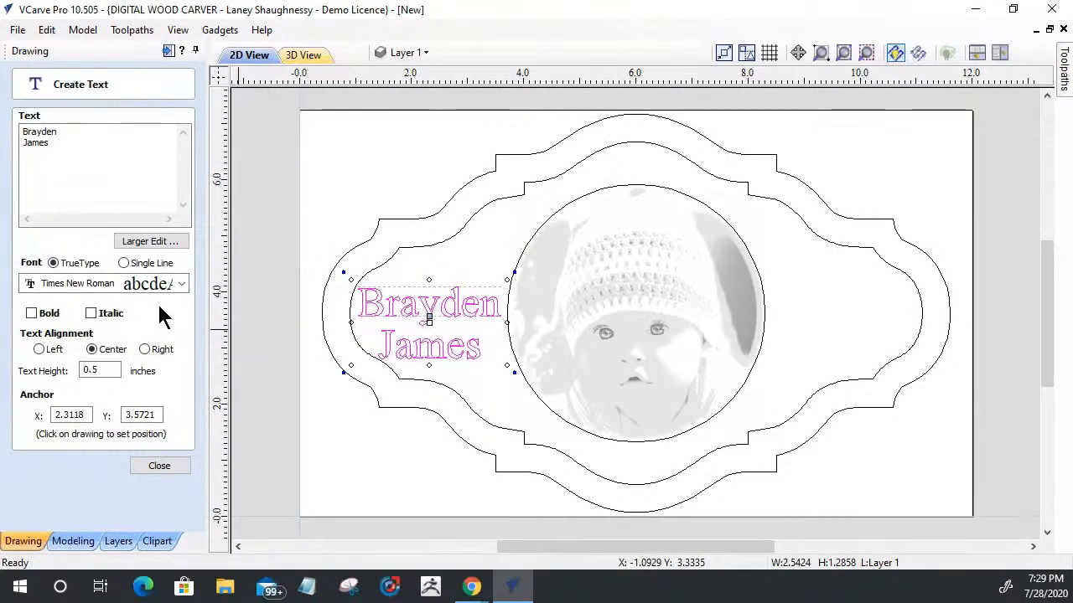
# Step: Set the name text's height to 0.375 inches and finish the text object
pyautogui.click(100, 368)
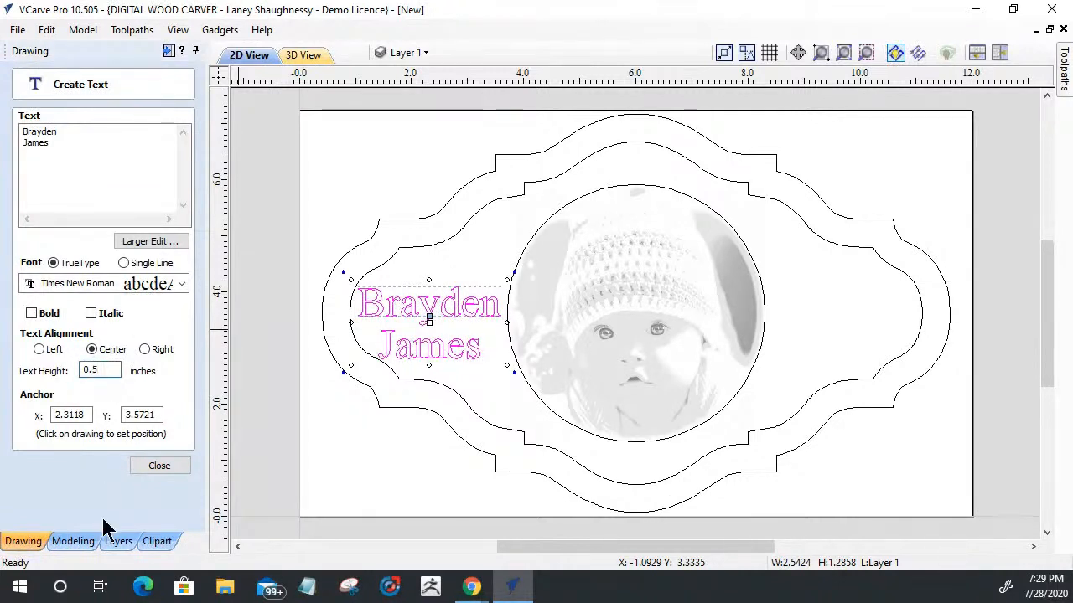
pyautogui.press('BackSpace')
pyautogui.write('375')
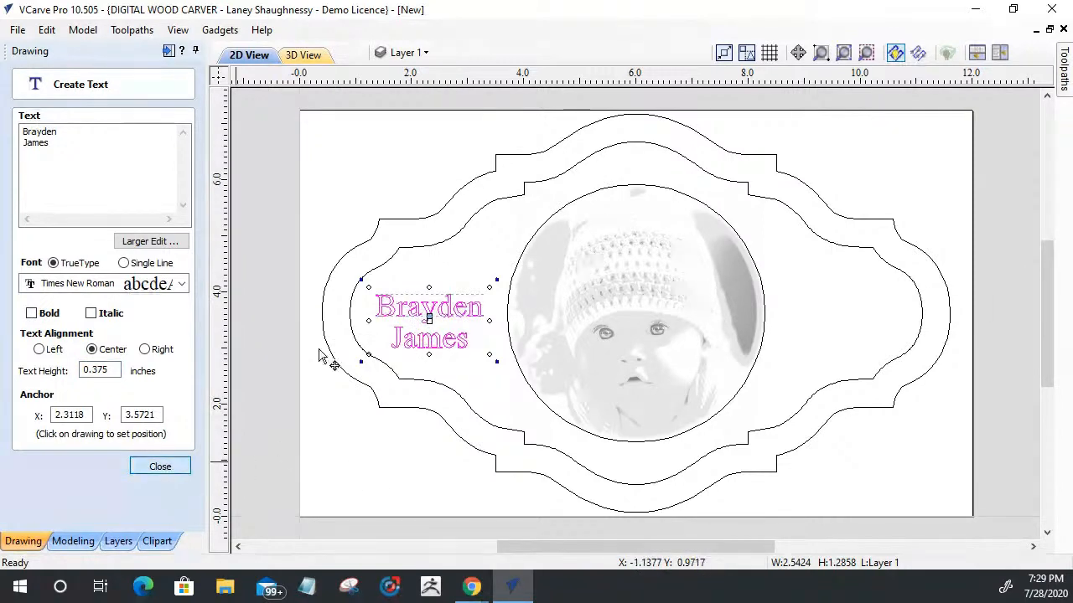
pyautogui.press('Escape')
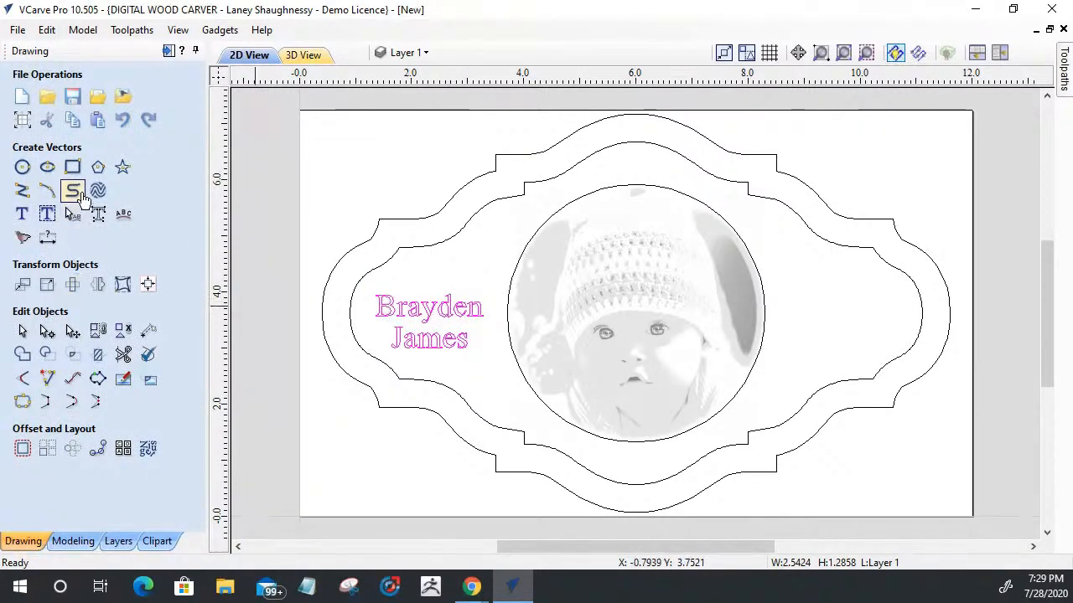
# Step: Center the name text vertically on the material and leave the alignment tools
pyautogui.click(147, 284)
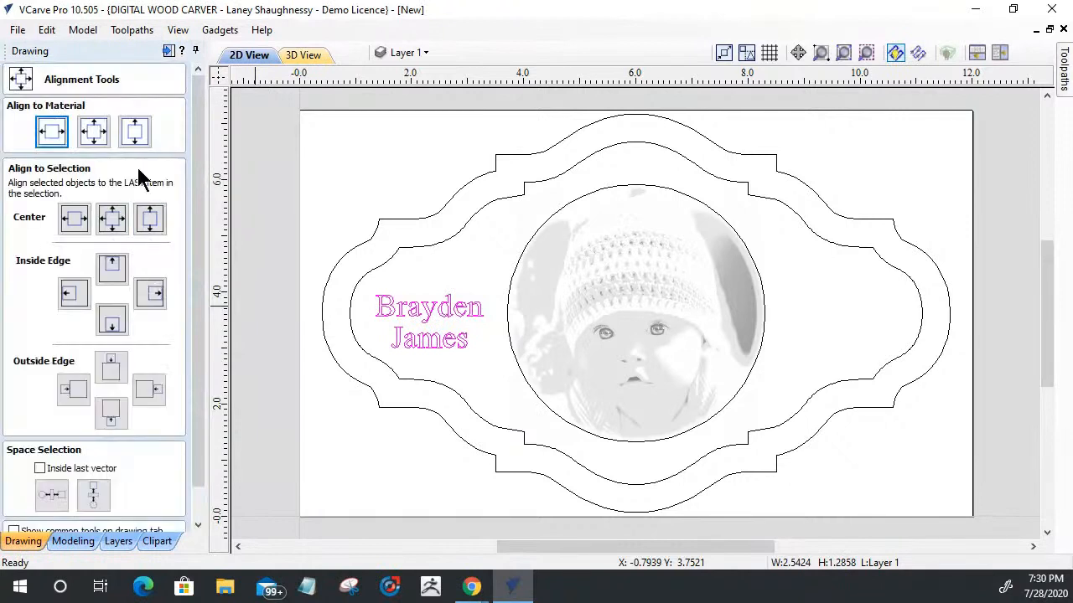
pyautogui.click(136, 134)
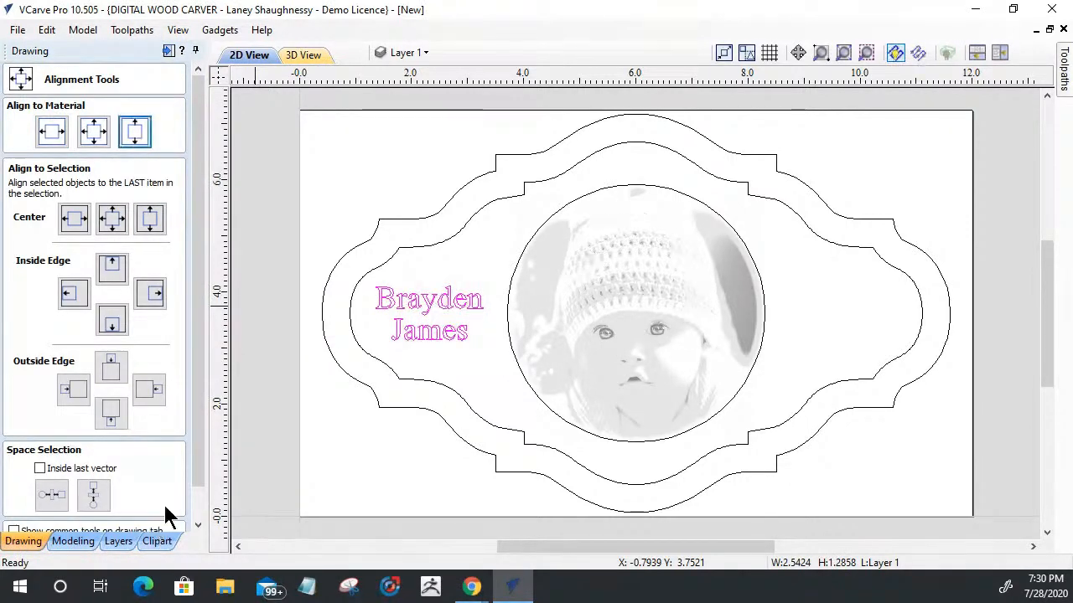
pyautogui.moveTo(202, 400); pyautogui.dragTo(204, 450)
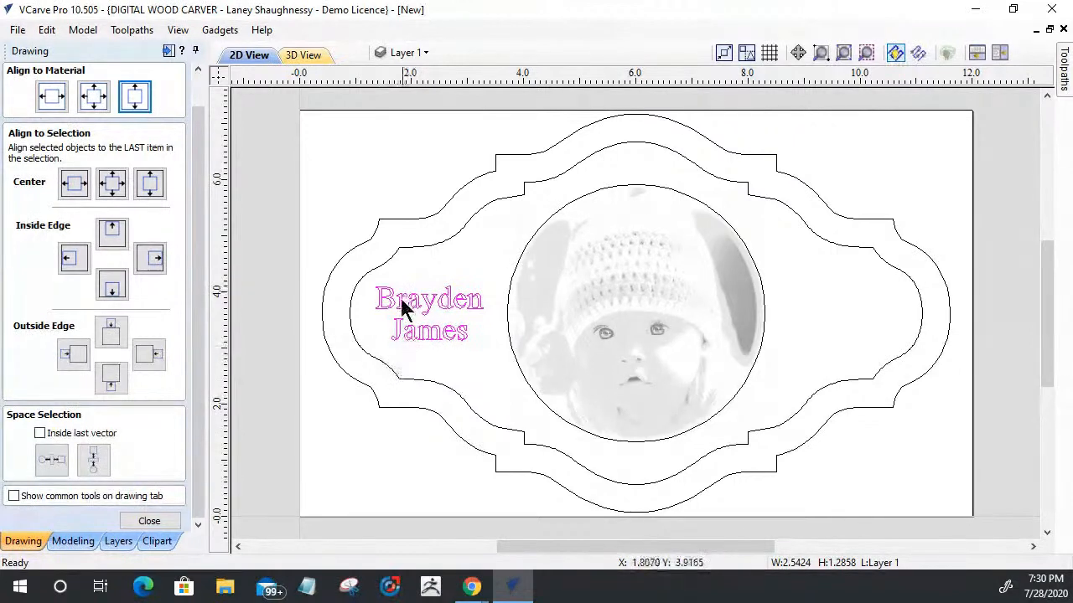
pyautogui.click(149, 523)
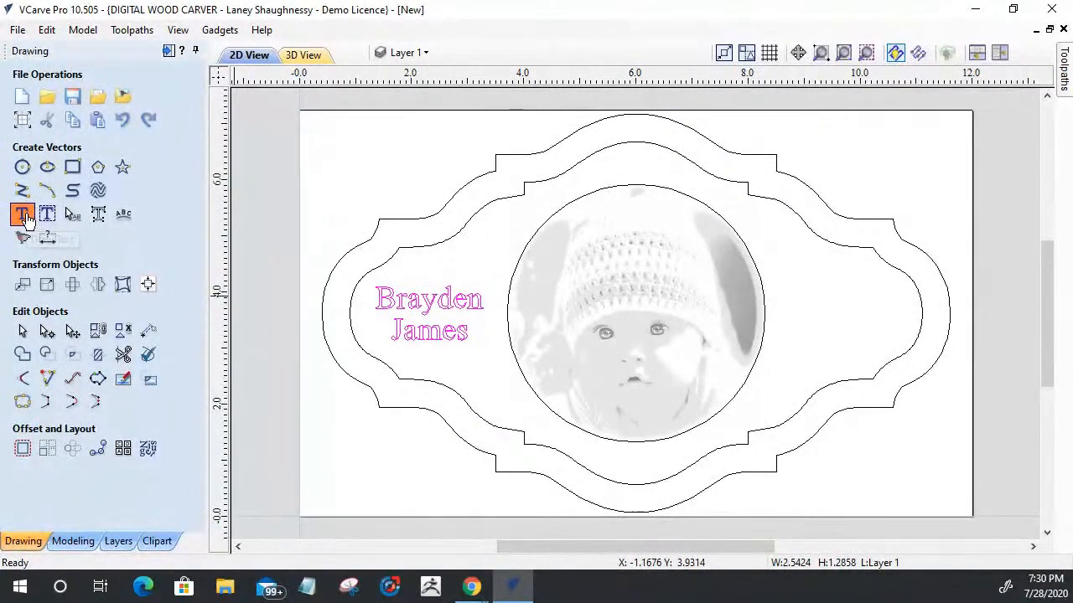
# Step: Start a new text object anchored just right of the photo circle at about X 8.61, Y 4.07
pyautogui.click(25, 217)
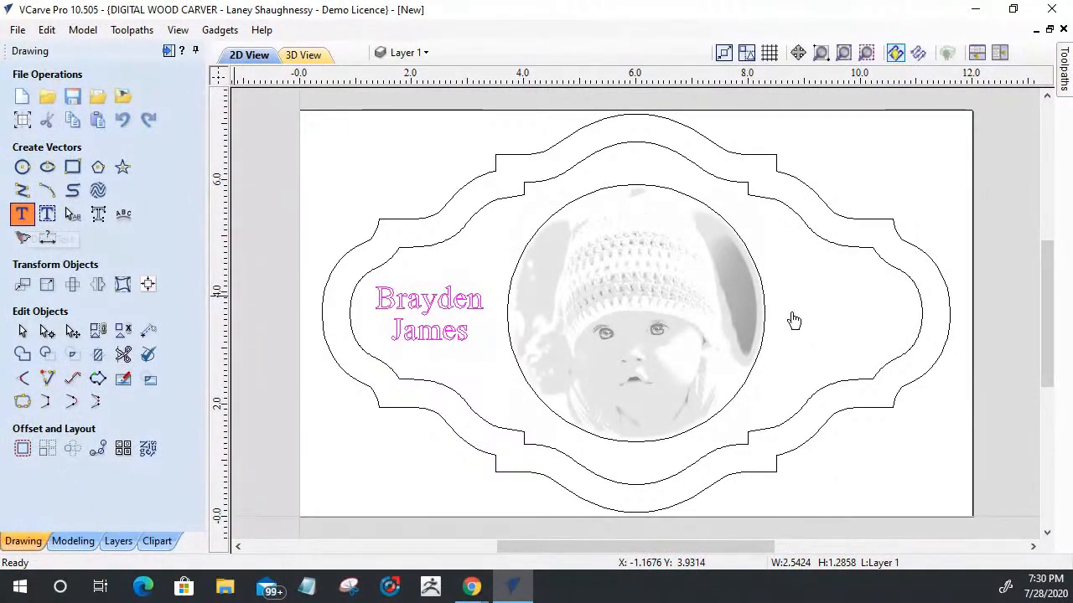
pyautogui.click(764, 283)
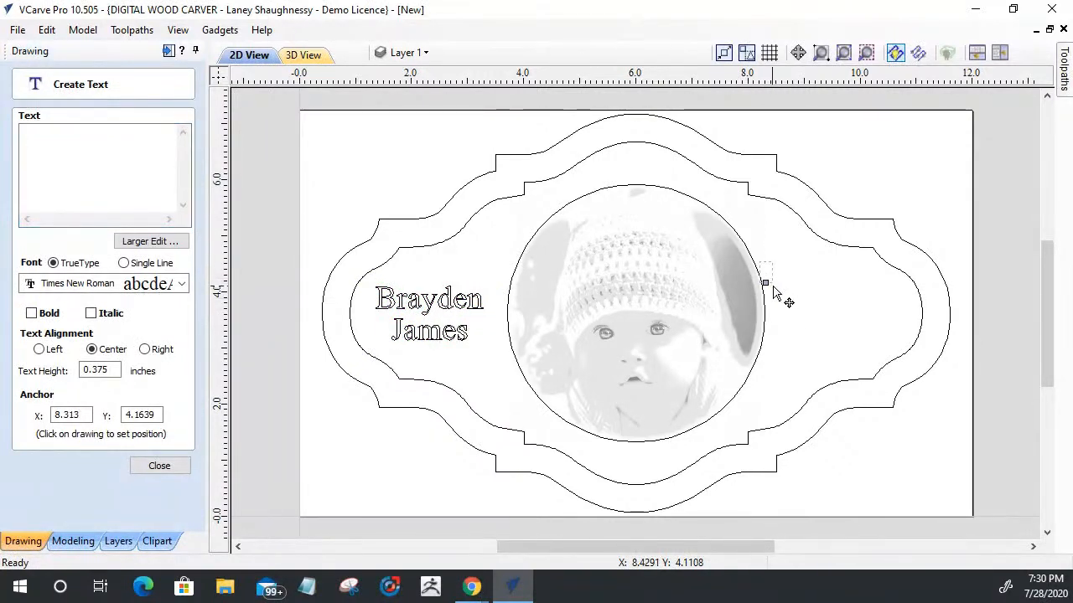
pyautogui.click(781, 289)
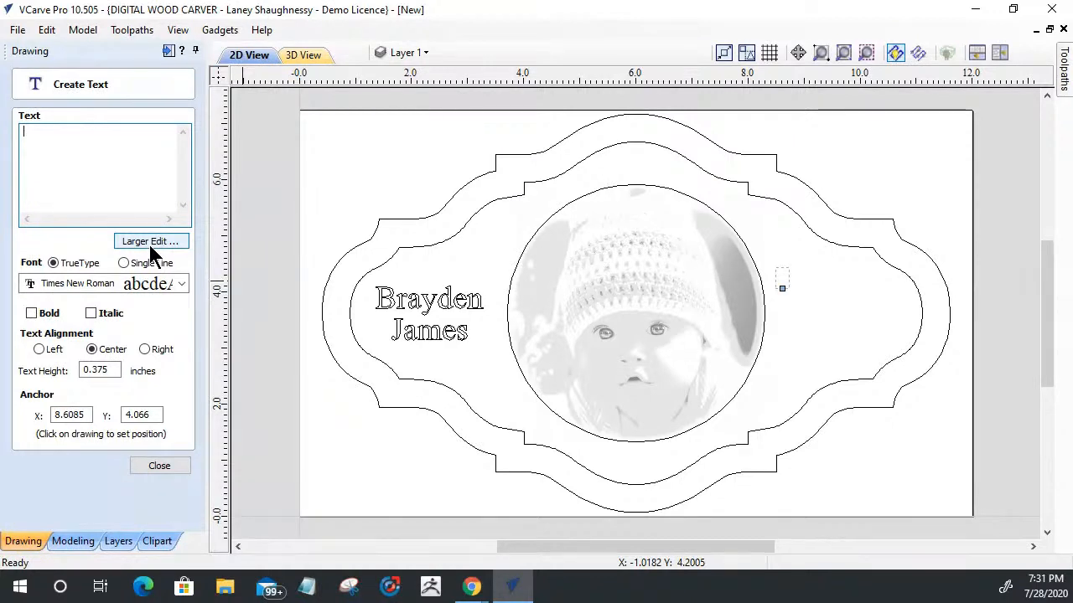
pyautogui.write('Sep')
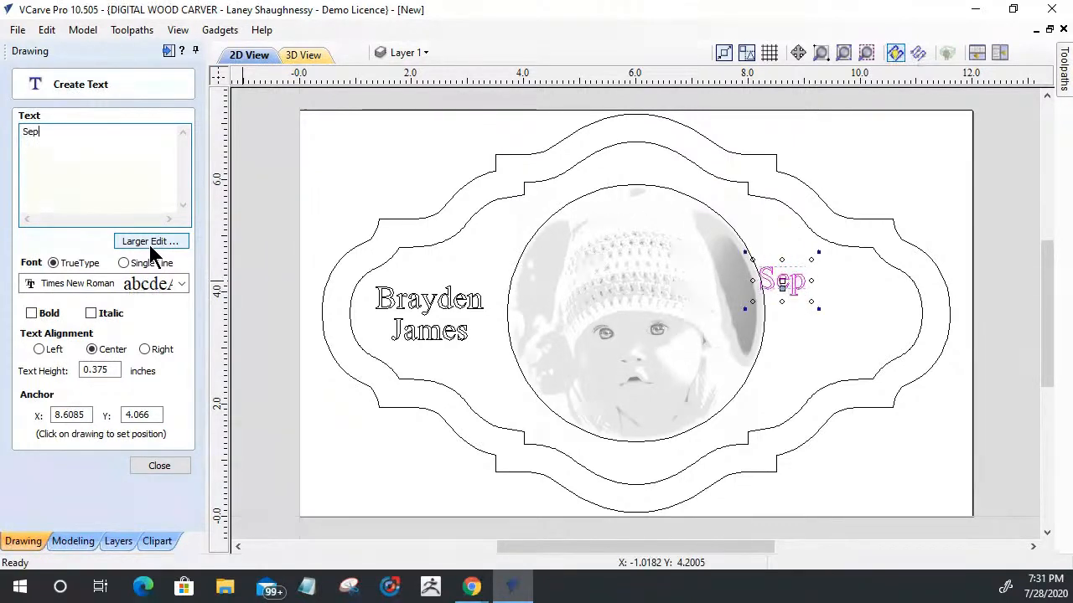
pyautogui.write('tember')
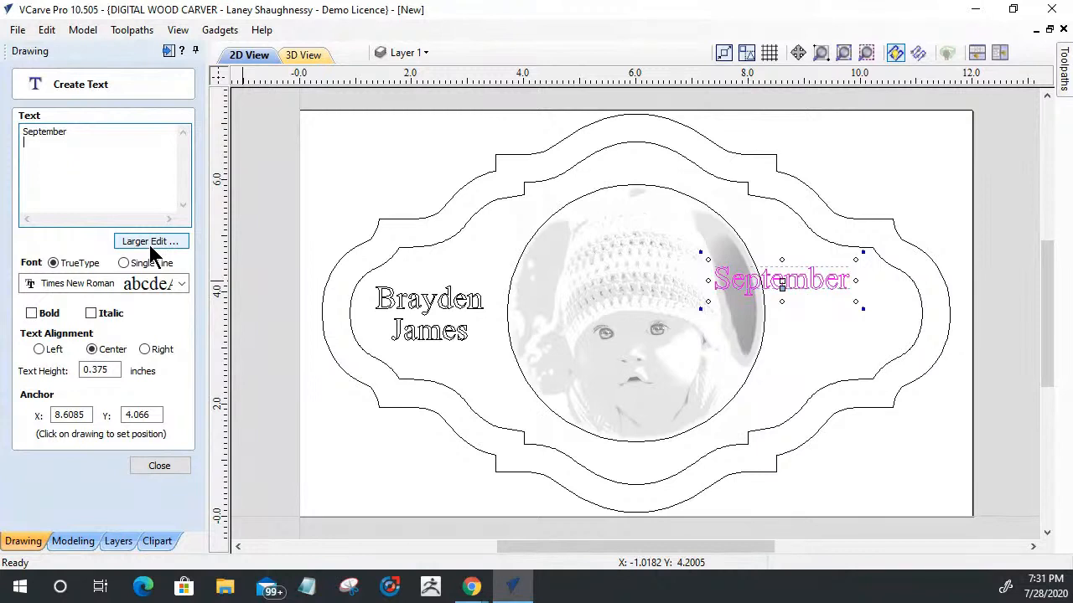
pyautogui.press('BackSpace')
pyautogui.press('BackSpace')
pyautogui.press('BackSpace')
pyautogui.press('BackSpace')
pyautogui.press('BackSpace')
pyautogui.press('BackSpace')
pyautogui.press('BackSpace')
pyautogui.press('BackSpace')
pyautogui.press('BackSpace')
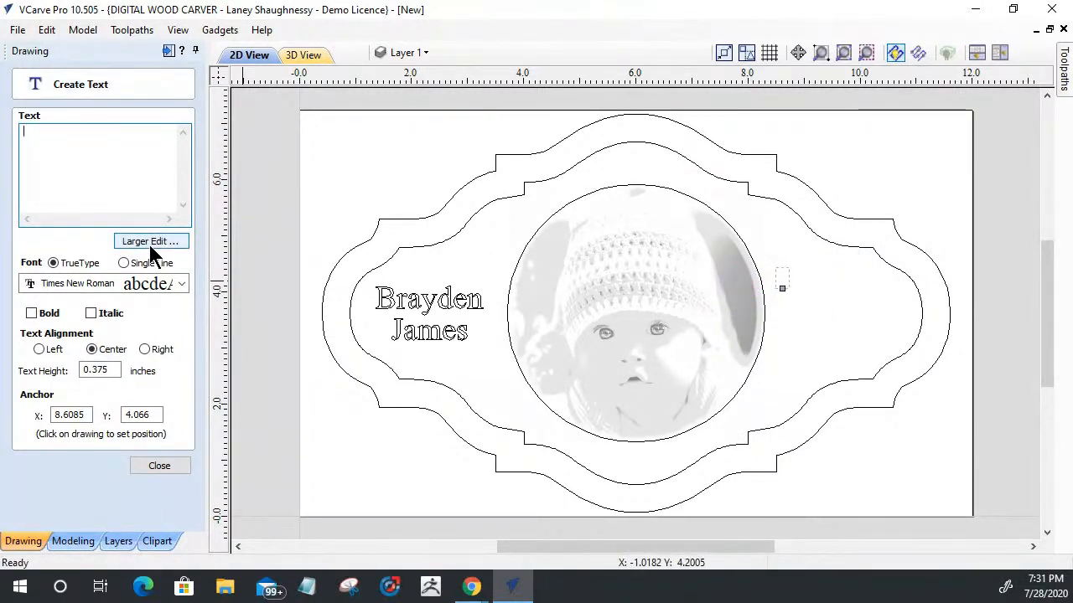
# Step: Enter "July" and "2020" on two lines in the new text object and make the text bold
pyautogui.write('July')
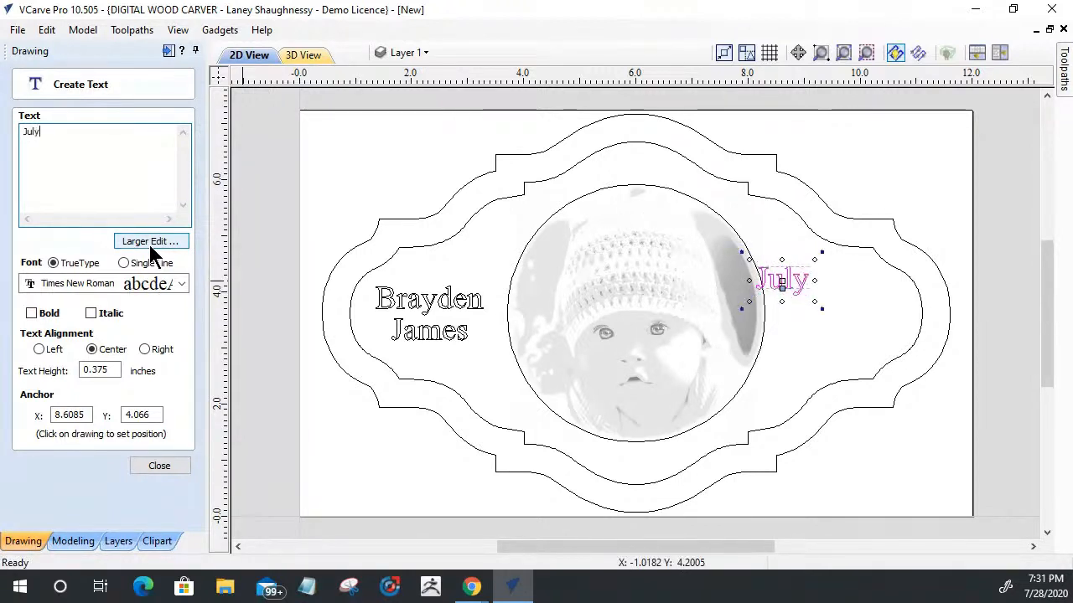
pyautogui.press('Return')
pyautogui.write('2020')
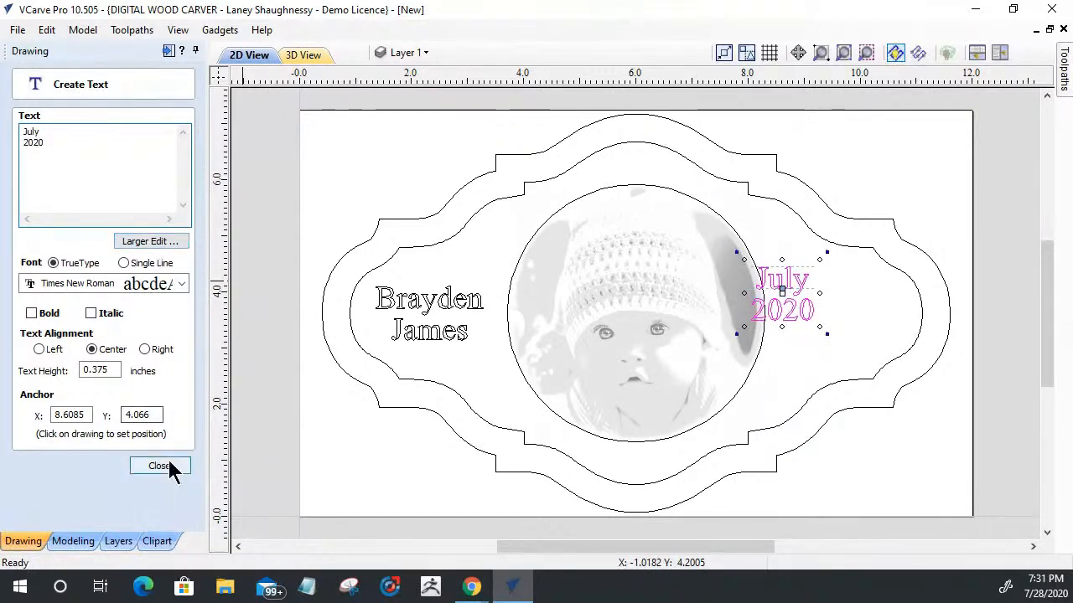
pyautogui.moveTo(109, 374); pyautogui.dragTo(81, 374)
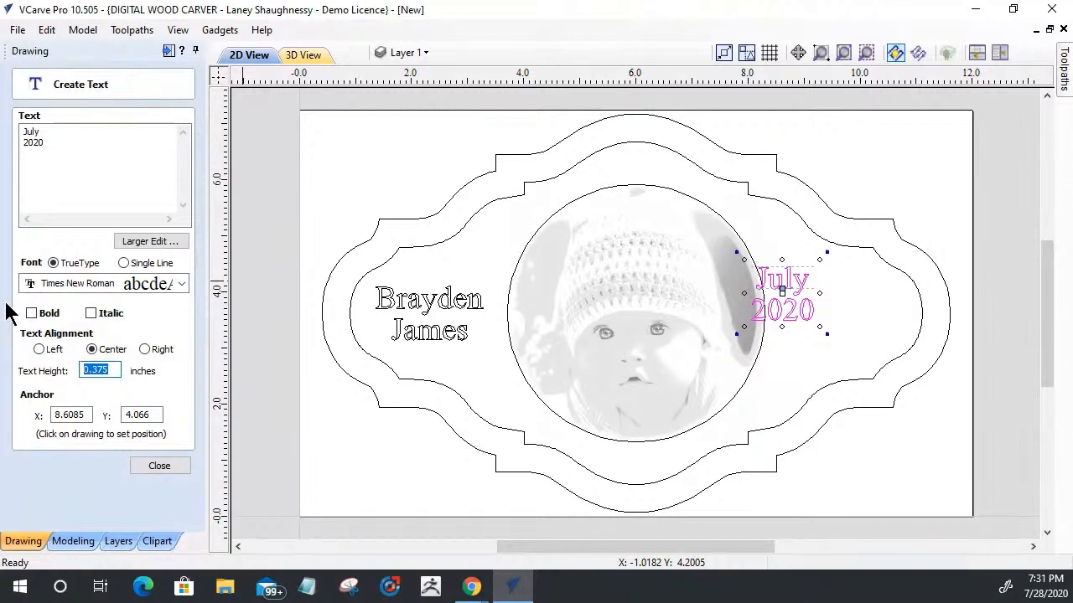
pyautogui.click(31, 314)
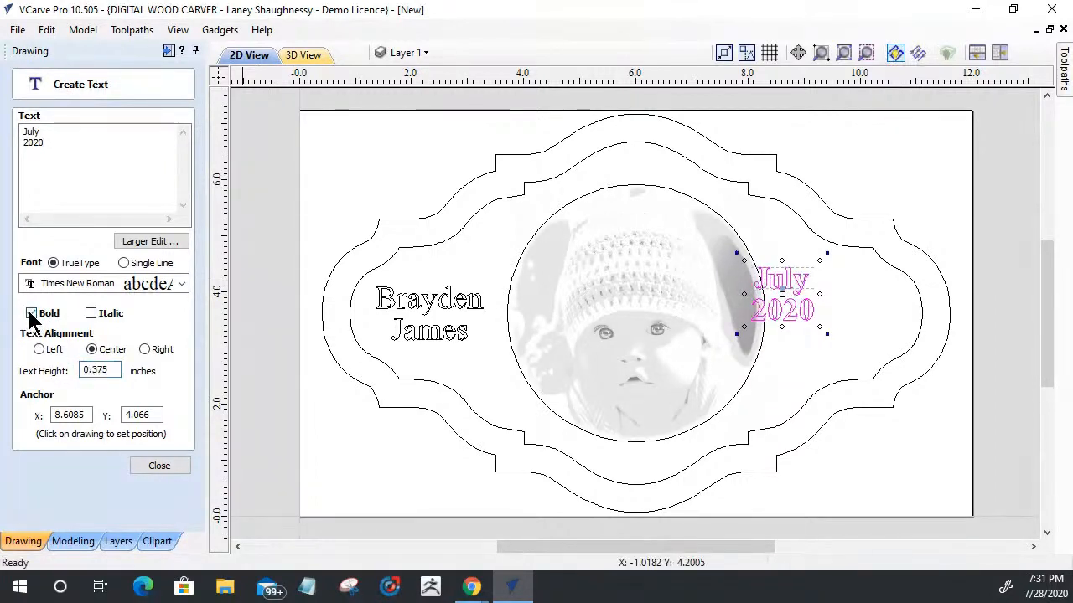
# Step: Move the date text to an anchor of about X 9.45, Y 3.92, set its height to 0.5 inches and finish it
pyautogui.moveTo(783, 288); pyautogui.dragTo(830, 295)
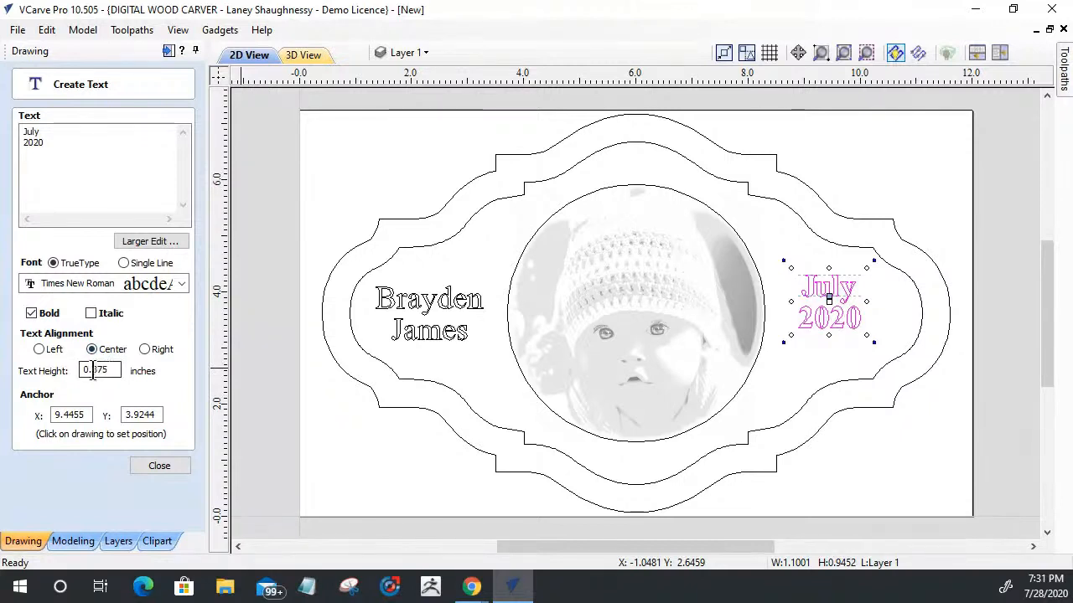
pyautogui.moveTo(93, 371); pyautogui.dragTo(124, 378)
pyautogui.write('5')
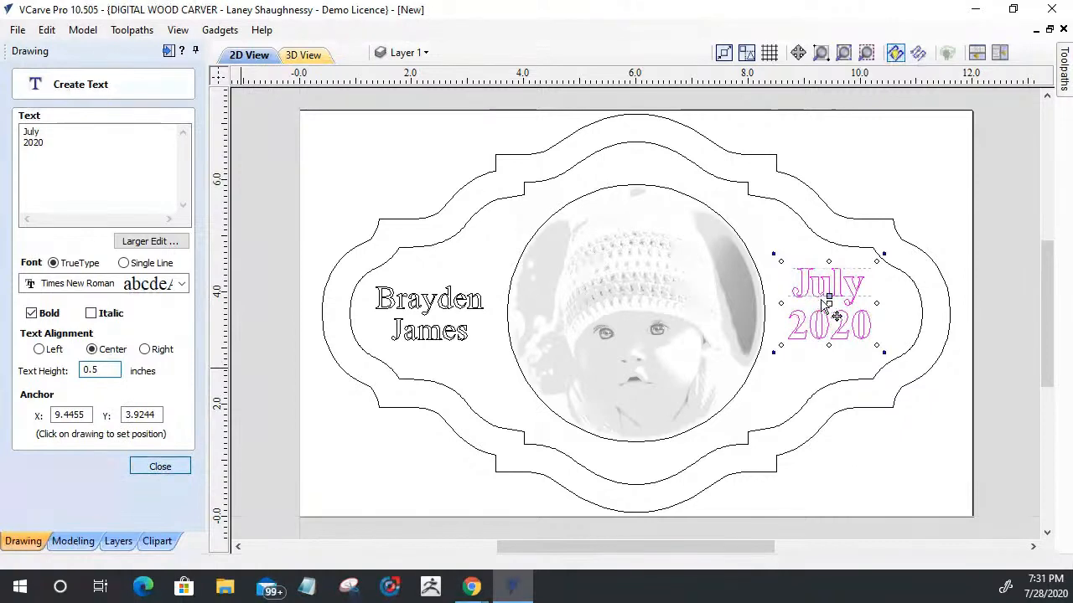
pyautogui.press('Escape')
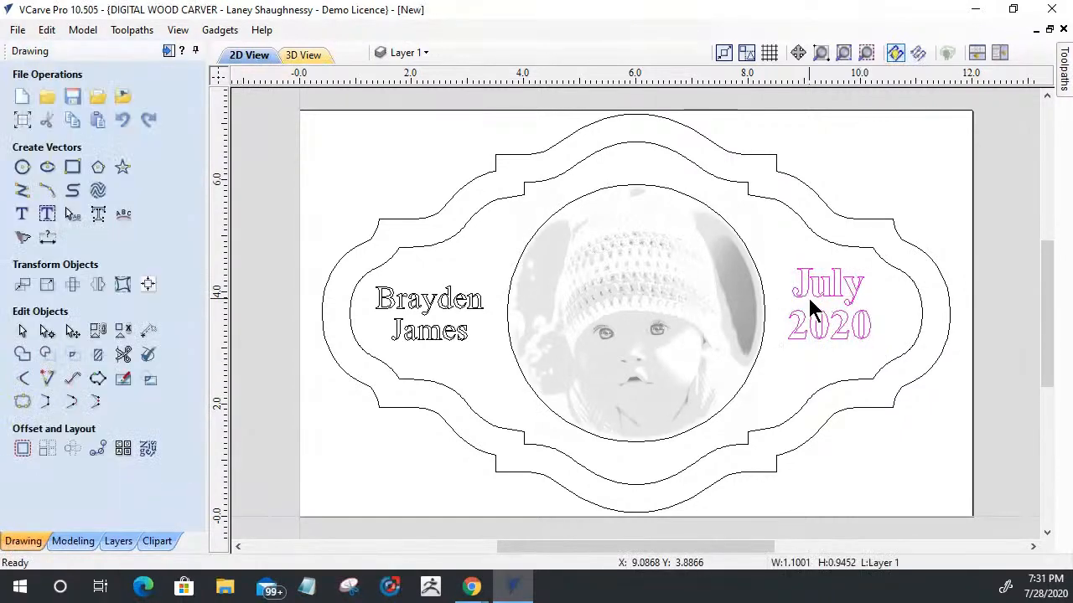
# Step: Reopen the date text for editing and try the OldAlfie font on it
pyautogui.click(22, 214)
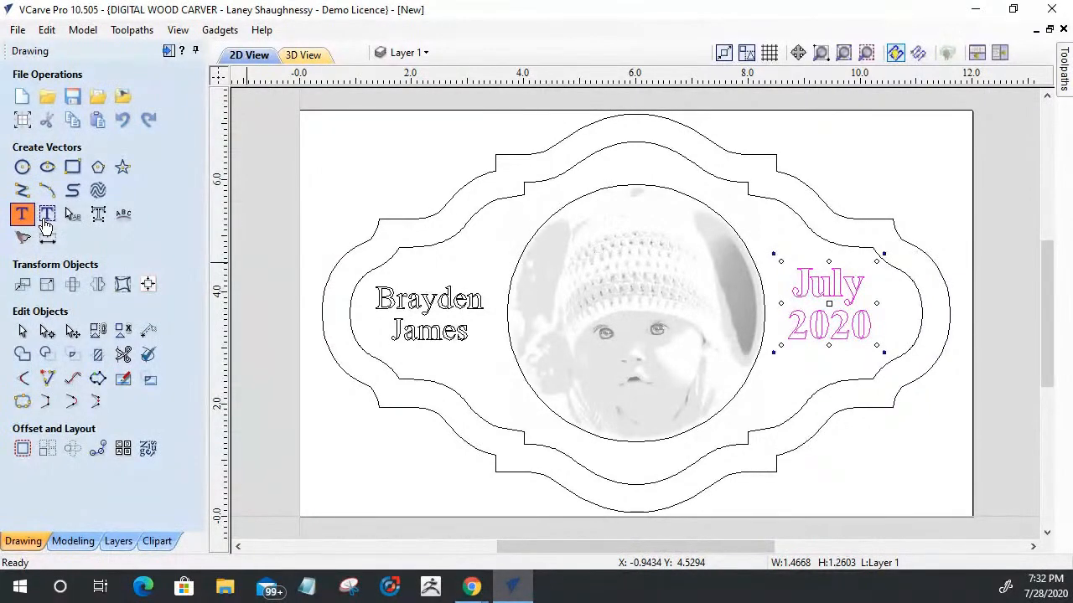
pyautogui.click(24, 216)
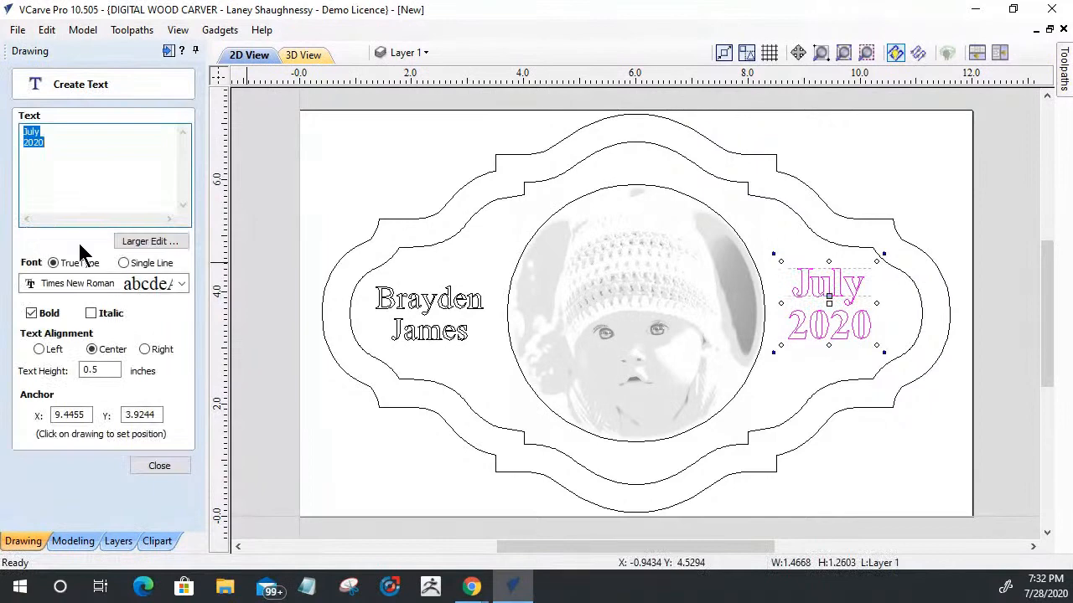
pyautogui.click(181, 284)
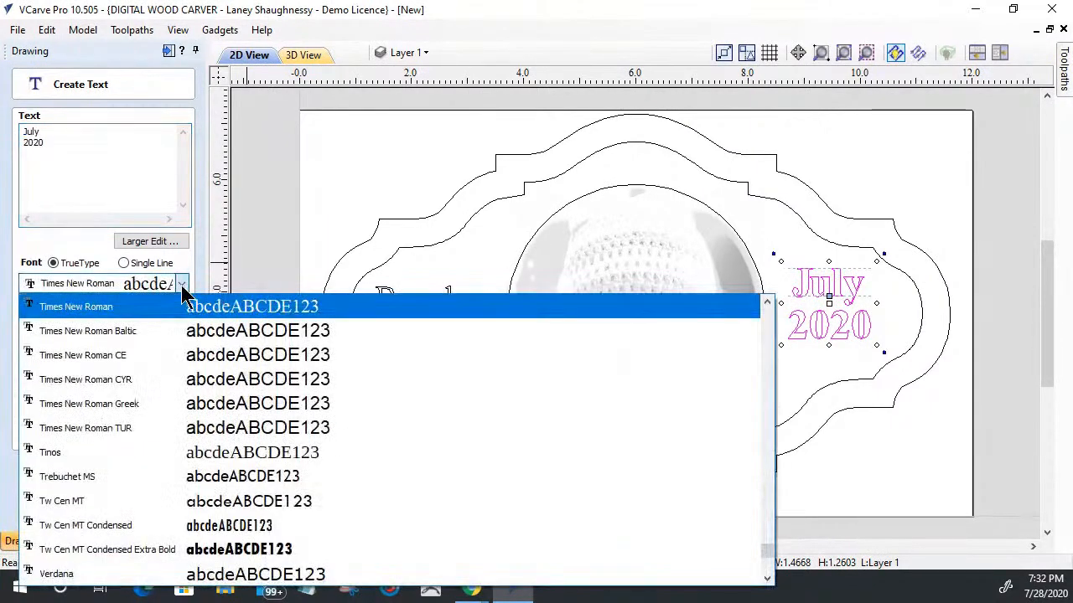
pyautogui.scroll(5, 142, 484)
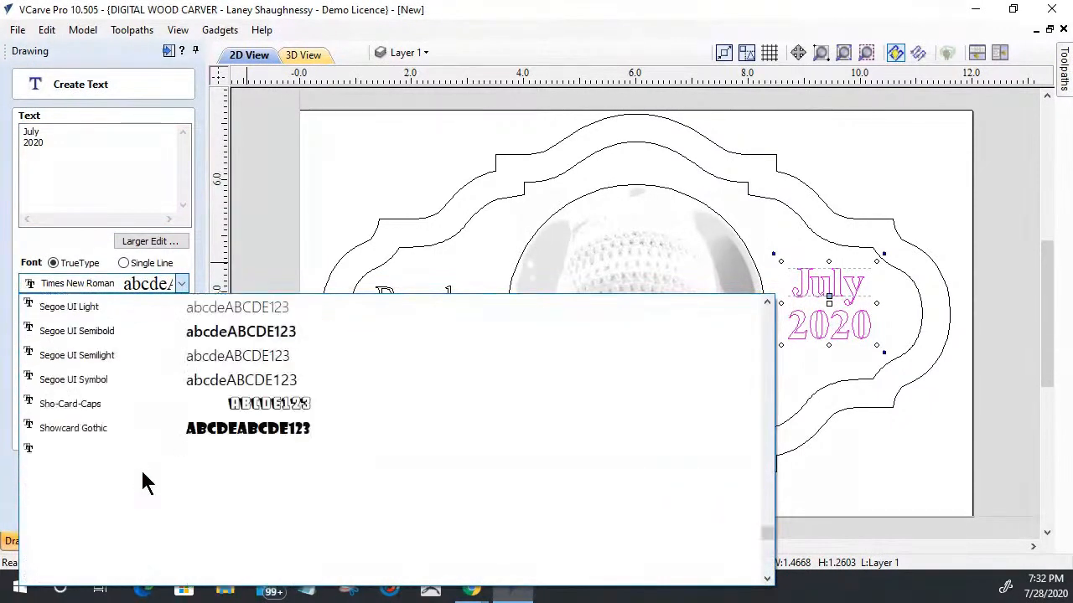
pyautogui.scroll(5, 142, 461)
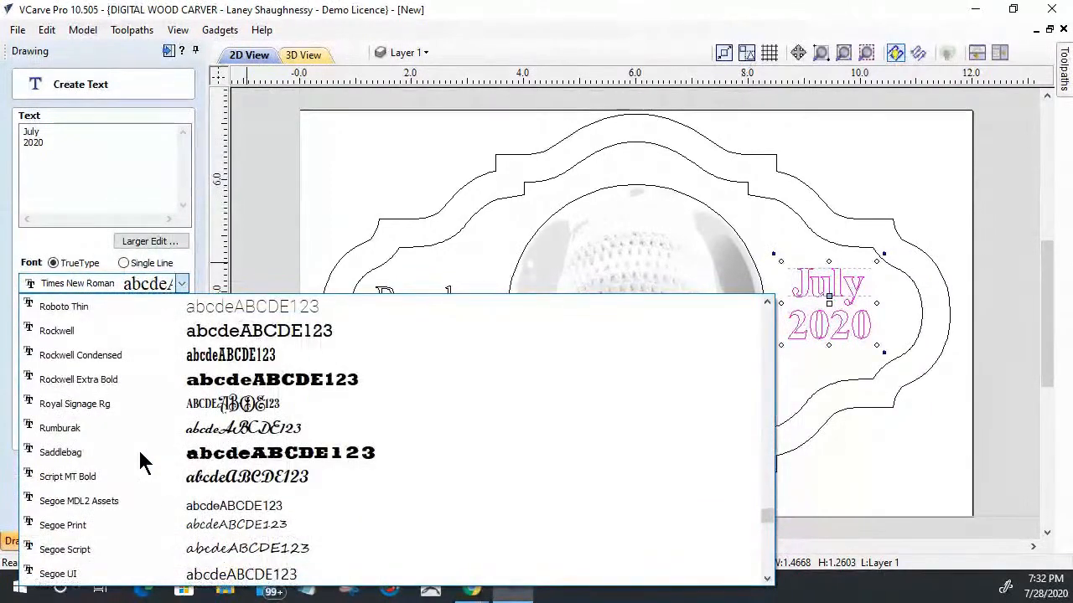
pyautogui.scroll(3, 138, 448)
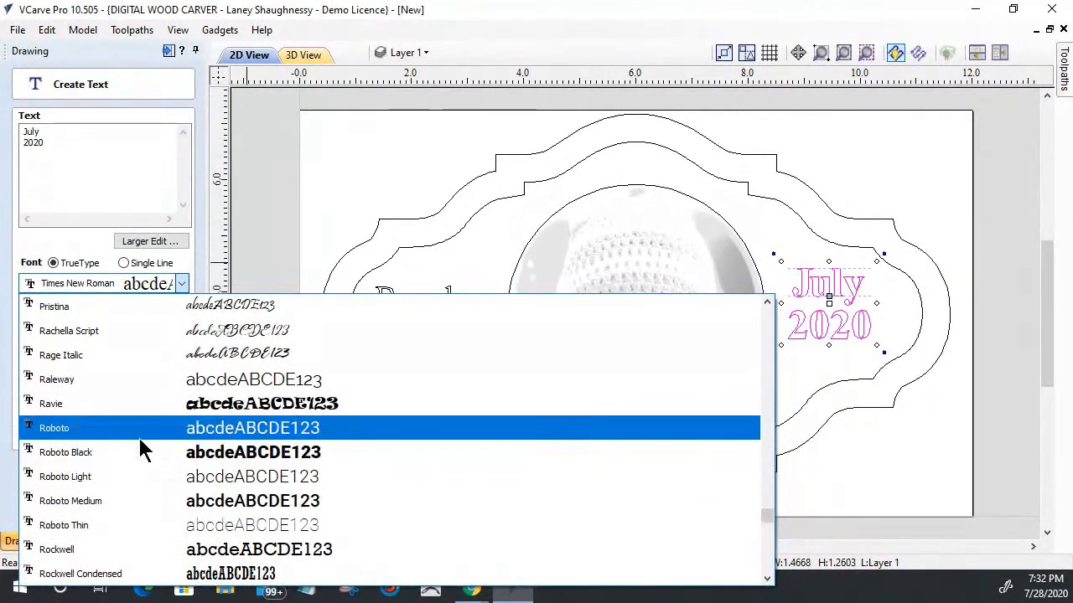
pyautogui.scroll(7, 143, 450)
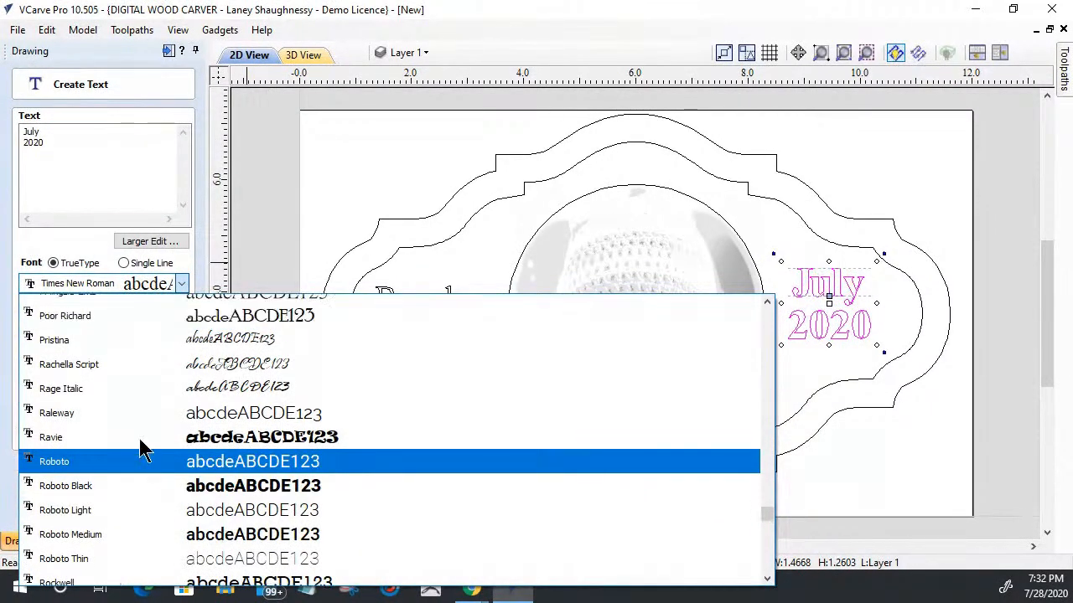
pyautogui.scroll(5, 143, 450)
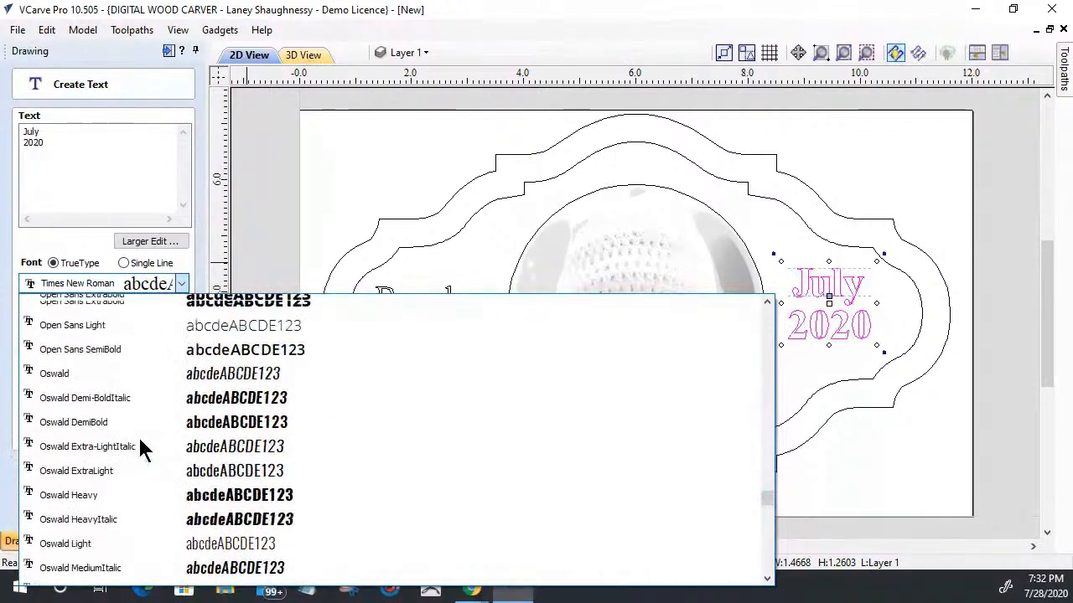
pyautogui.scroll(1, 142, 450)
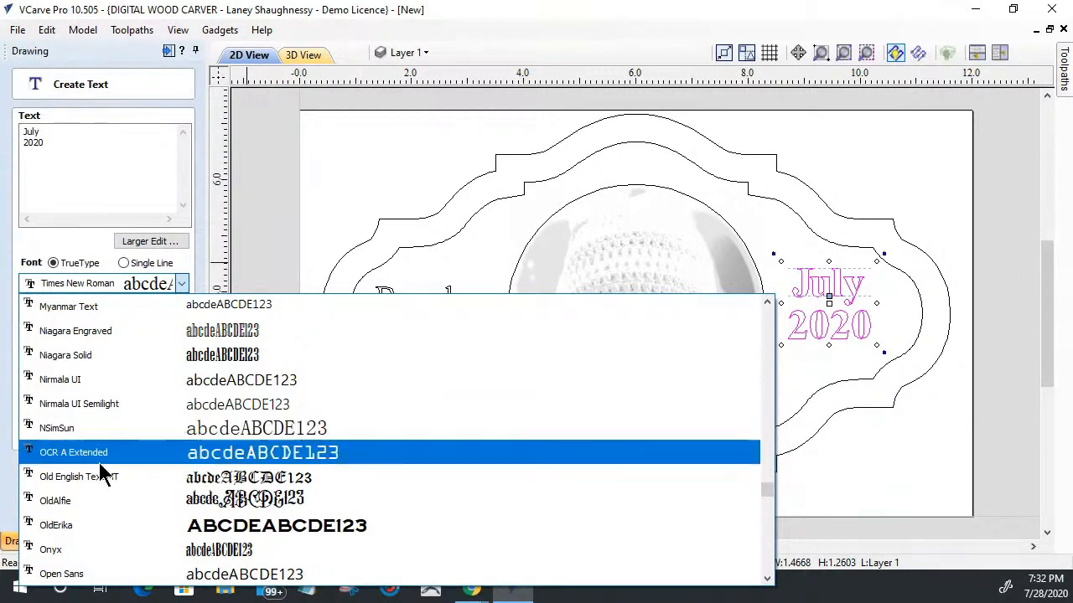
pyautogui.click(97, 501)
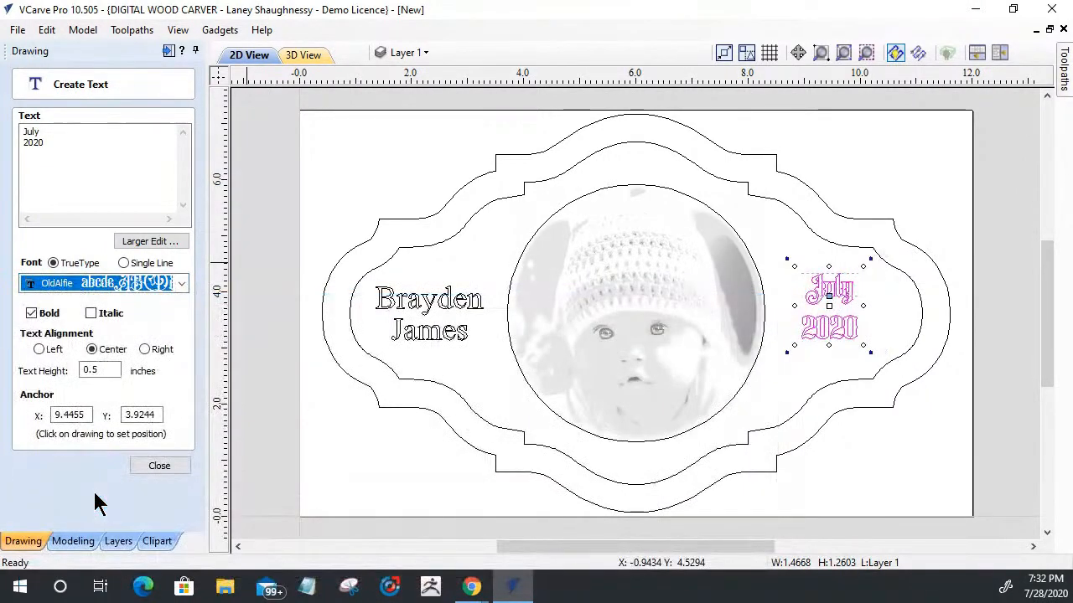
# Step: Change the date text's font to Monotype Corsiva
pyautogui.click(119, 287)
pyautogui.scroll(5, 101, 378)
pyautogui.scroll(1, 100, 382)
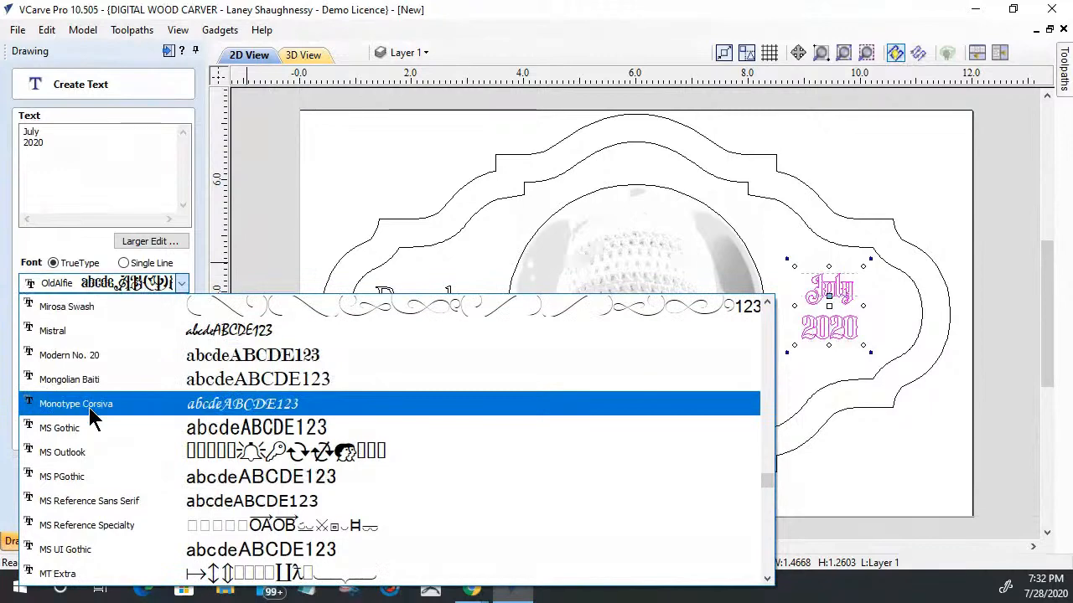
pyautogui.click(89, 408)
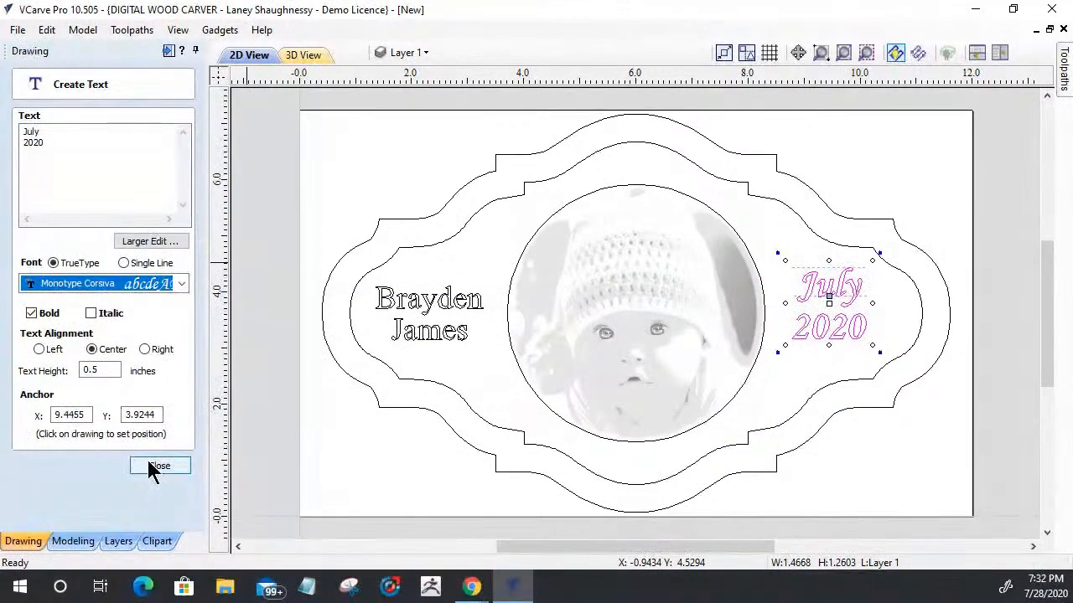
# Step: Set the name text's font to Monotype Corsiva and make it bold
pyautogui.click(409, 310)
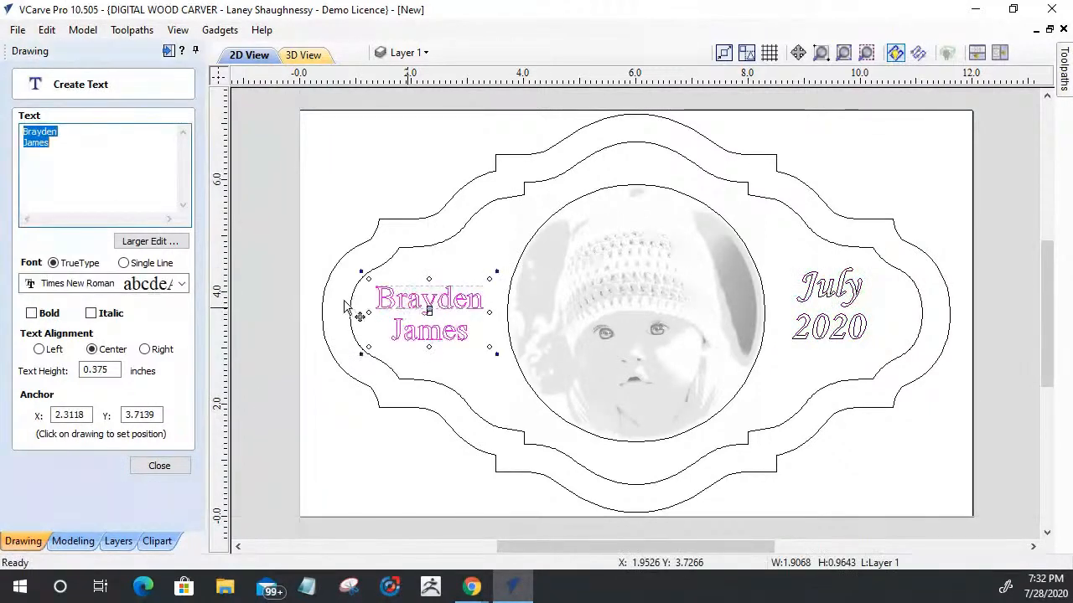
pyautogui.click(129, 287)
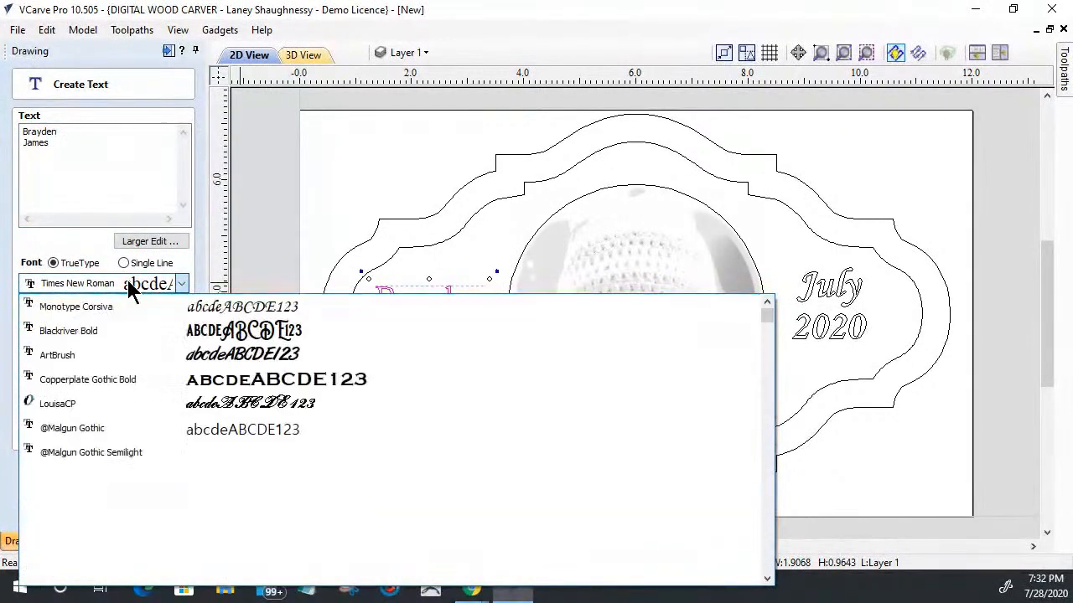
pyautogui.click(108, 308)
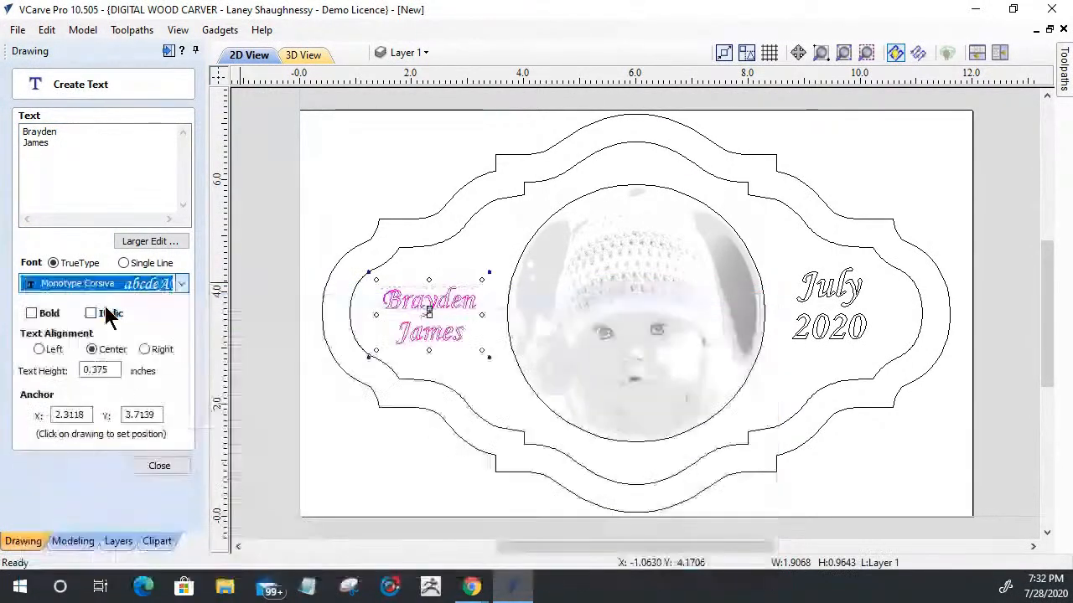
pyautogui.click(31, 313)
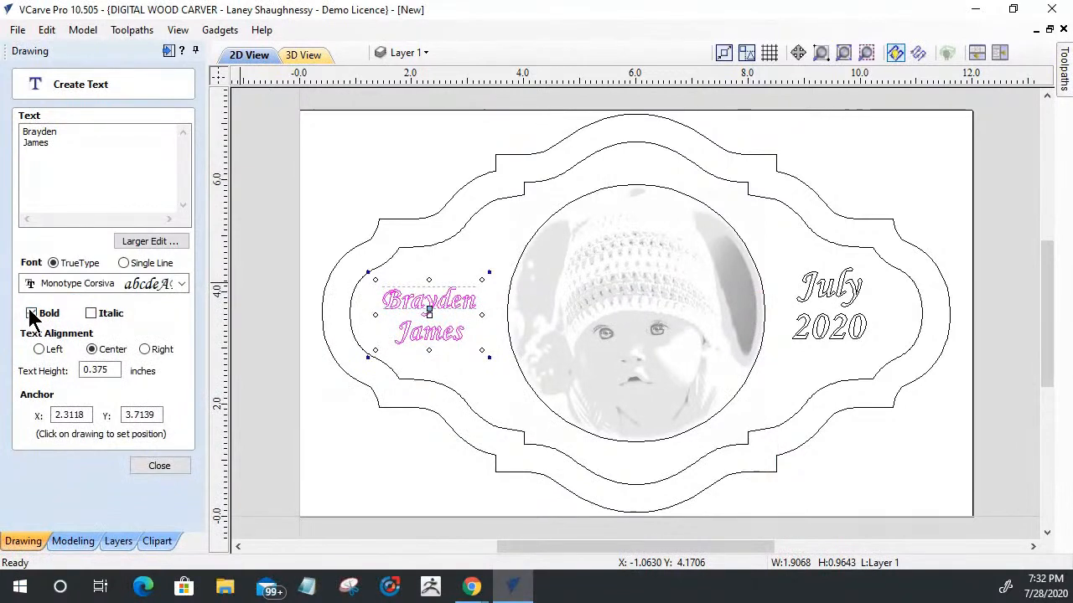
# Step: Stretch the name text horizontally to about 2.14 inches wide and leave text editing
pyautogui.scroll(3, 403, 322)
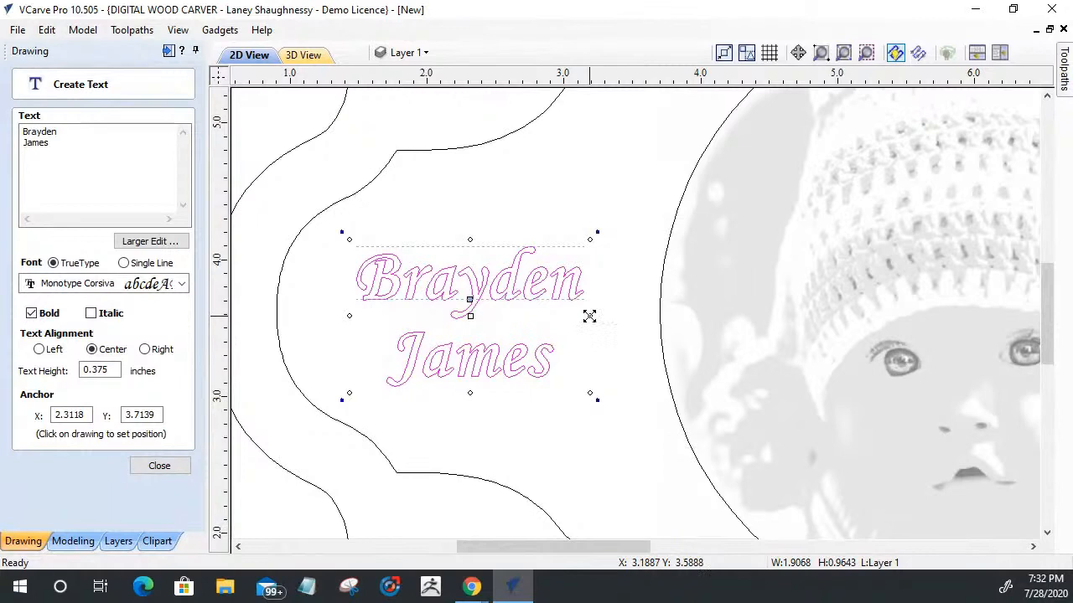
pyautogui.moveTo(589, 316); pyautogui.dragTo(609, 327)
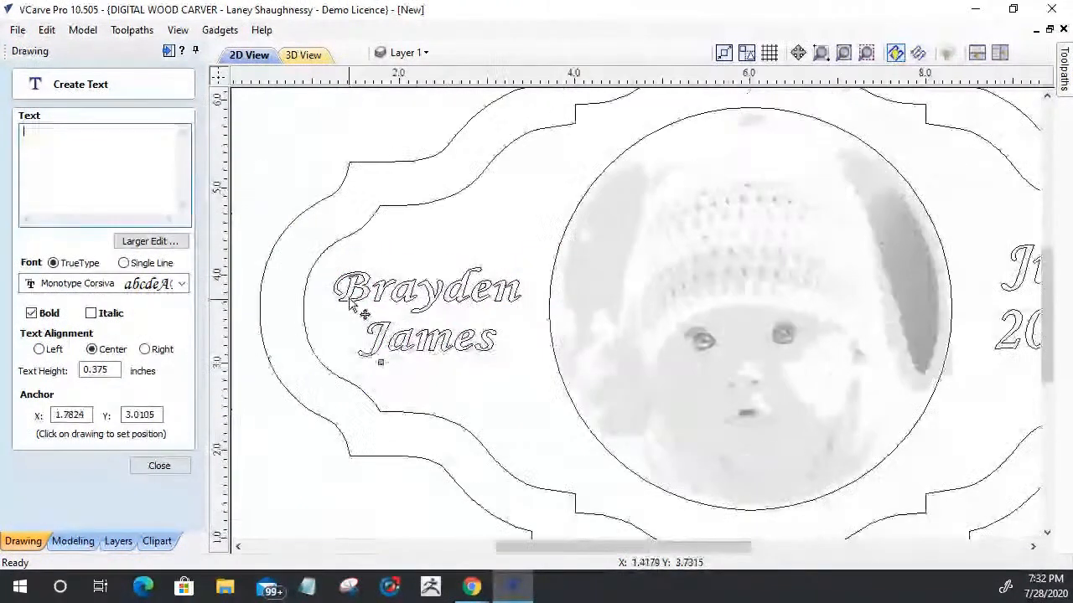
pyautogui.scroll(-3, 364, 313)
pyautogui.click(773, 290)
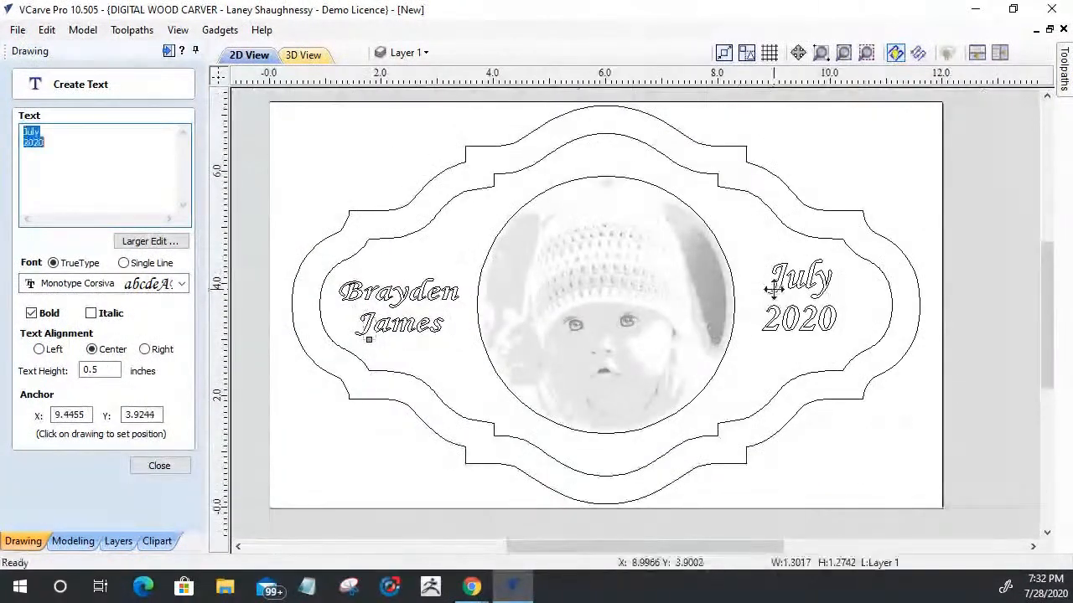
pyautogui.click(166, 466)
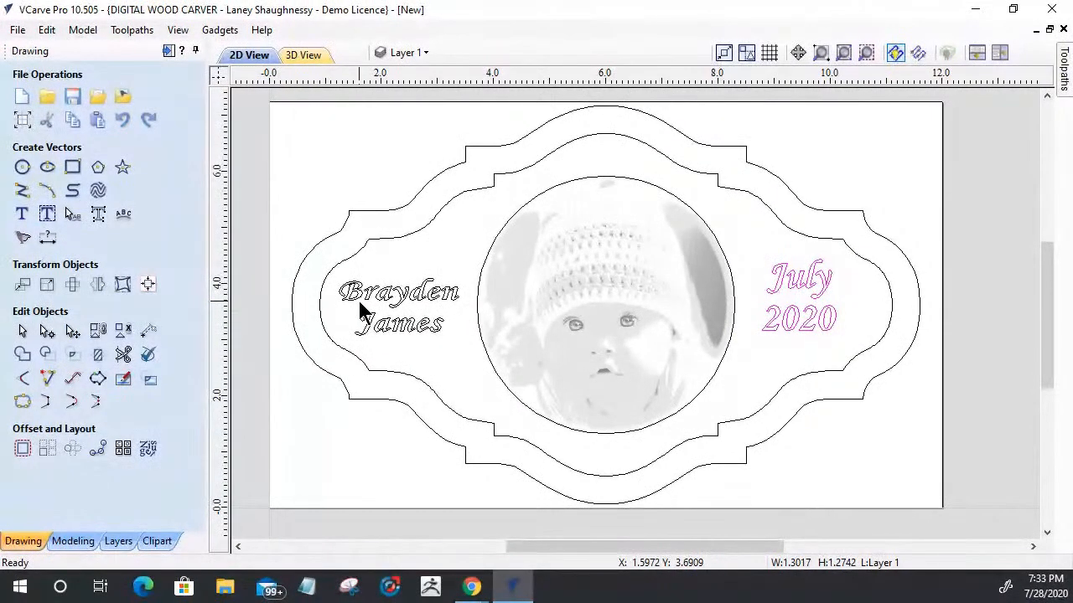
# Step: Center the date text vertically on the material and leave the alignment tools
pyautogui.click(798, 281)
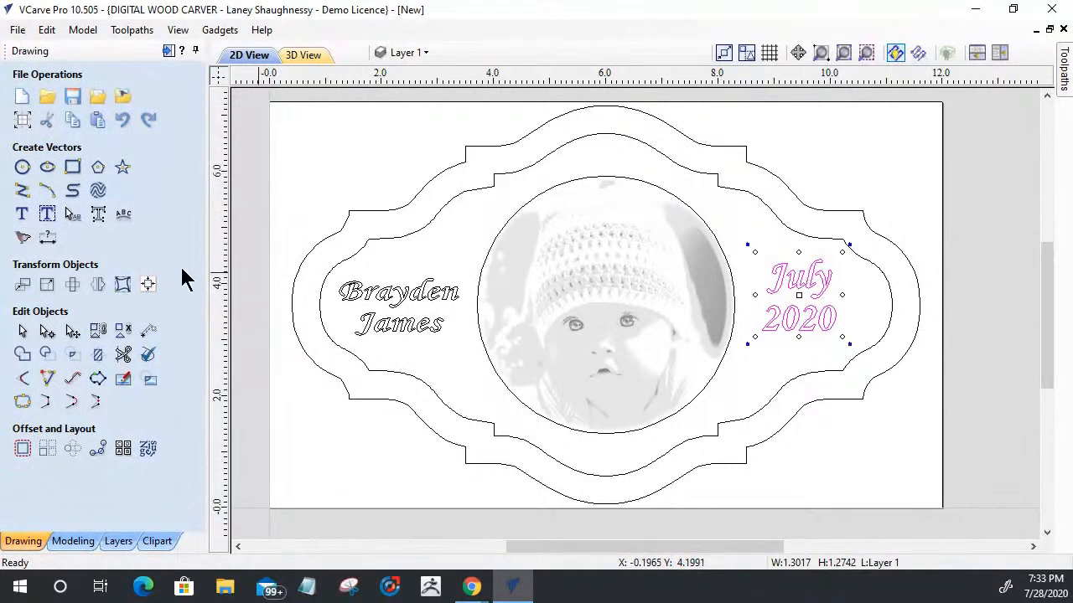
pyautogui.click(147, 285)
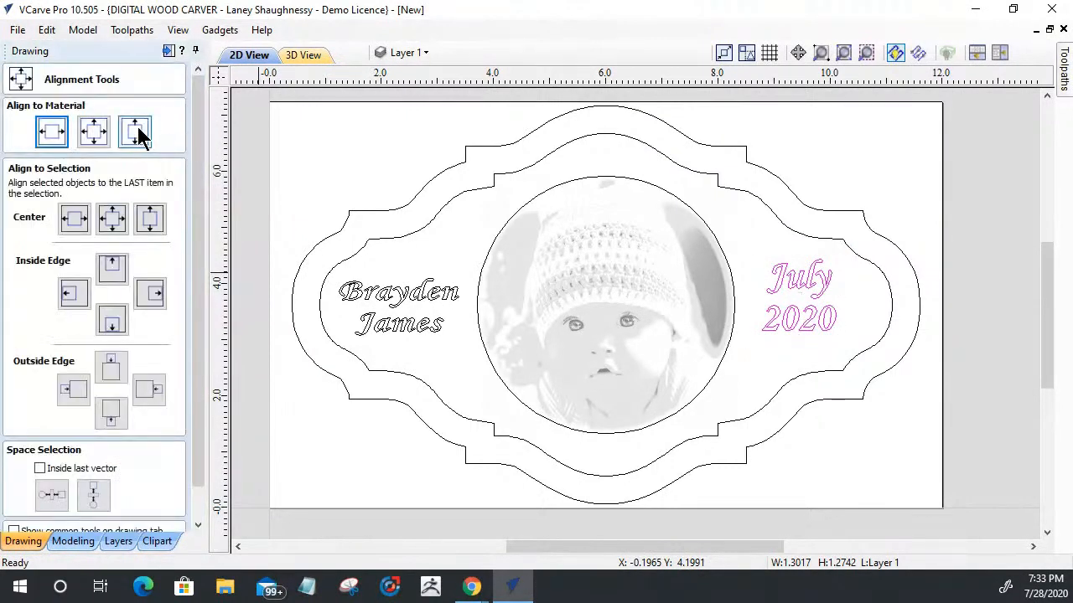
pyautogui.click(137, 130)
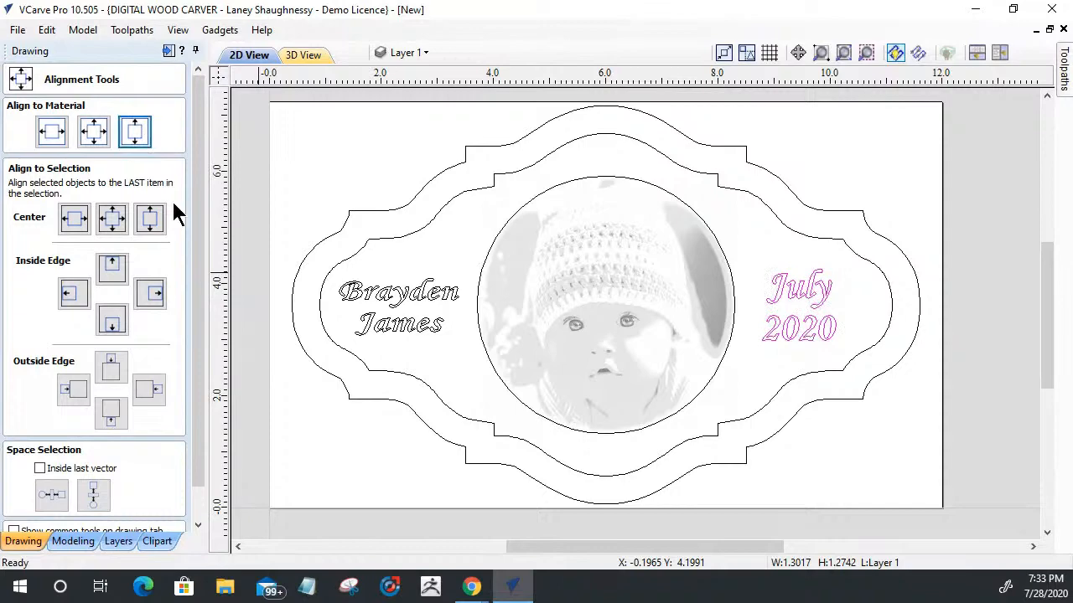
pyautogui.moveTo(197, 456); pyautogui.dragTo(197, 496)
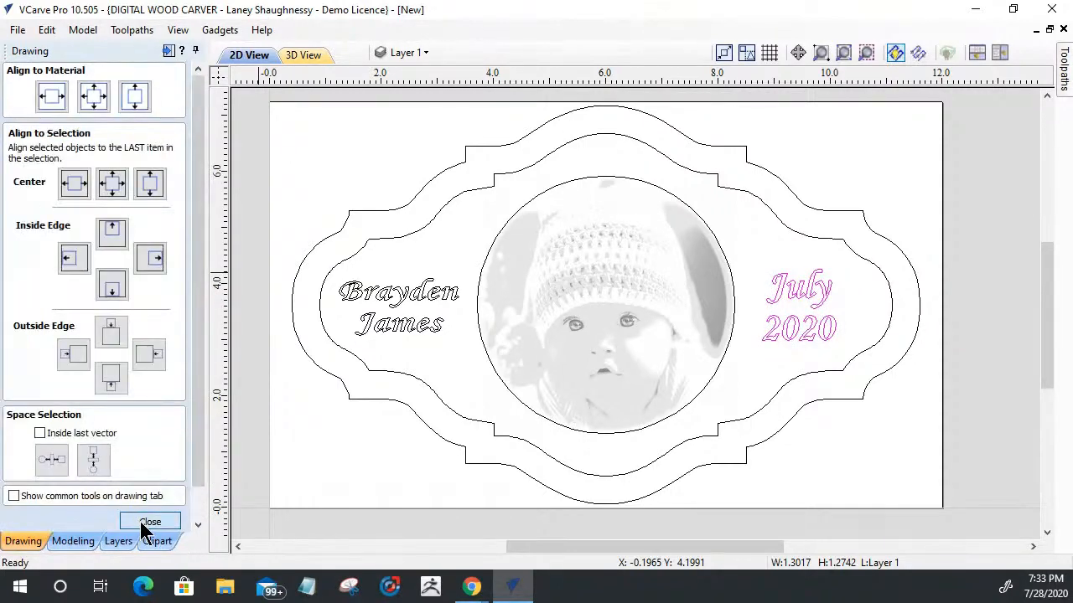
pyautogui.click(150, 521)
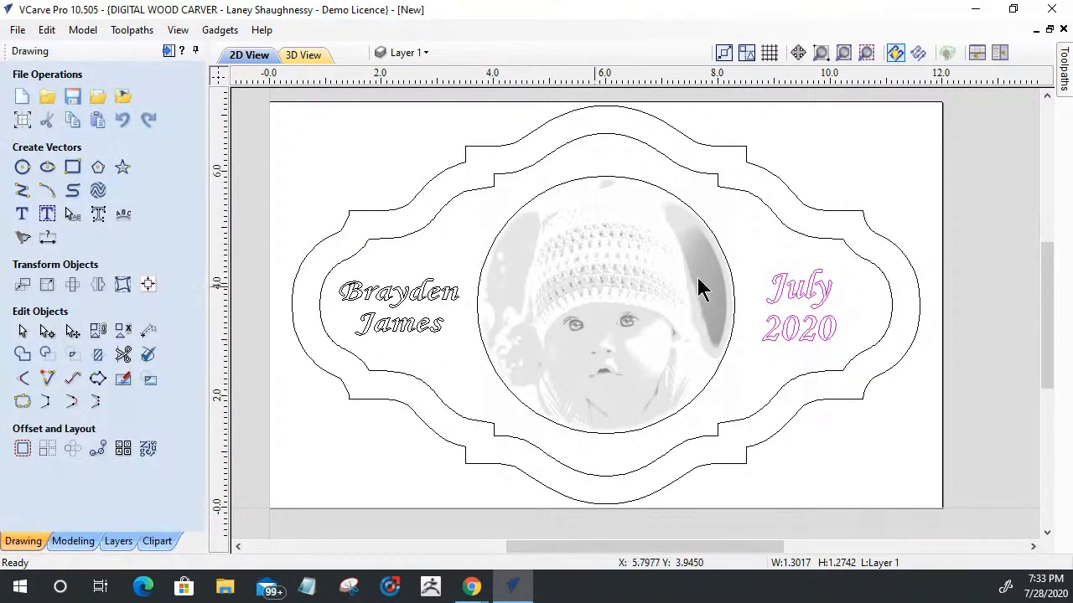
# Step: Draw a rectangle about 0.5 by 0.6 inches outside the border near the material's upper-right corner, centered at about X 10.54, Y 6.49
pyautogui.scroll(-2, 787, 239)
pyautogui.scroll(4, 723, 138)
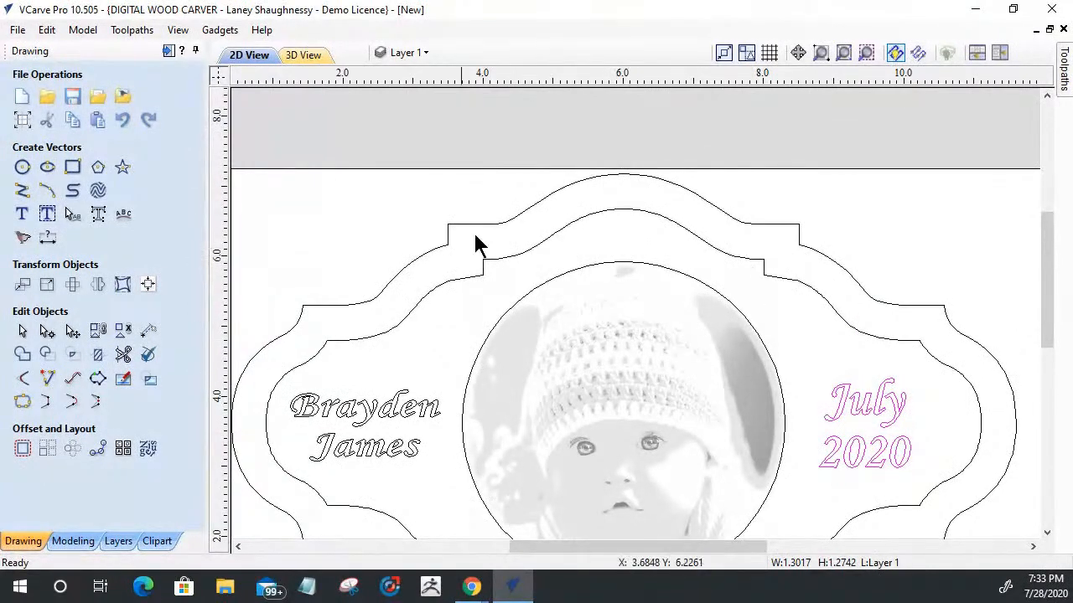
pyautogui.scroll(-2, 285, 161)
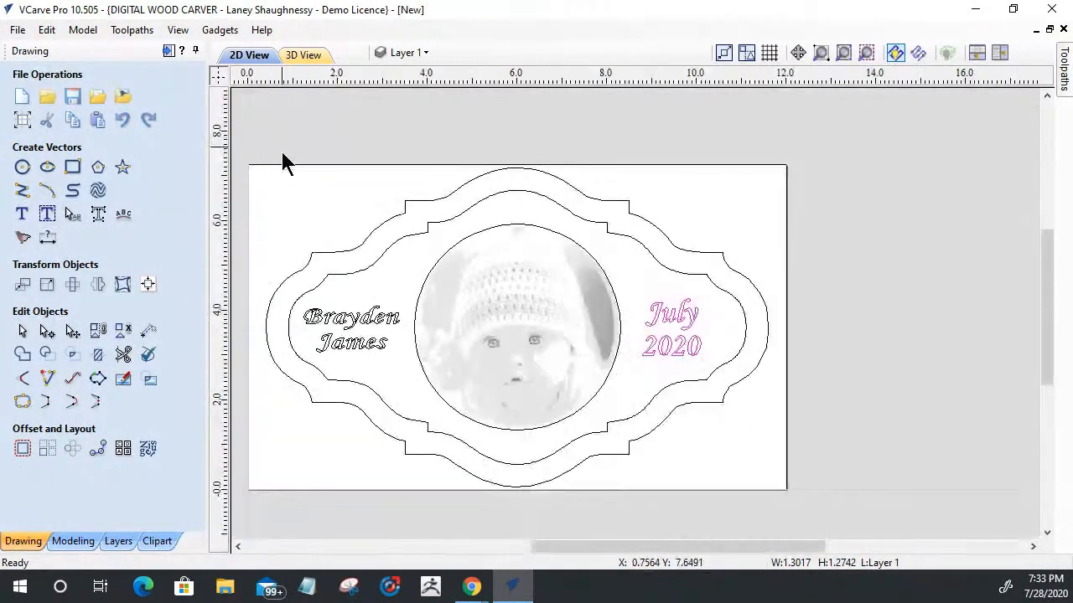
pyautogui.click(72, 167)
pyautogui.moveTo(709, 187); pyautogui.dragTo(733, 215)
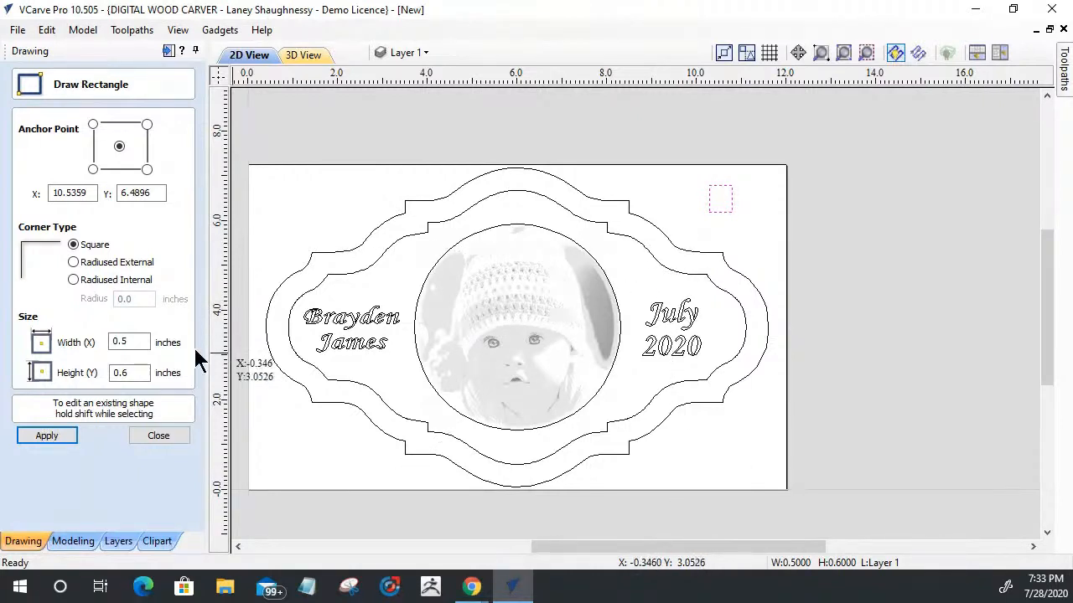
# Step: Set the small rectangle's height to 0.625 inches and finish the rectangle
pyautogui.click(130, 343)
pyautogui.moveTo(130, 372); pyautogui.dragTo(114, 375)
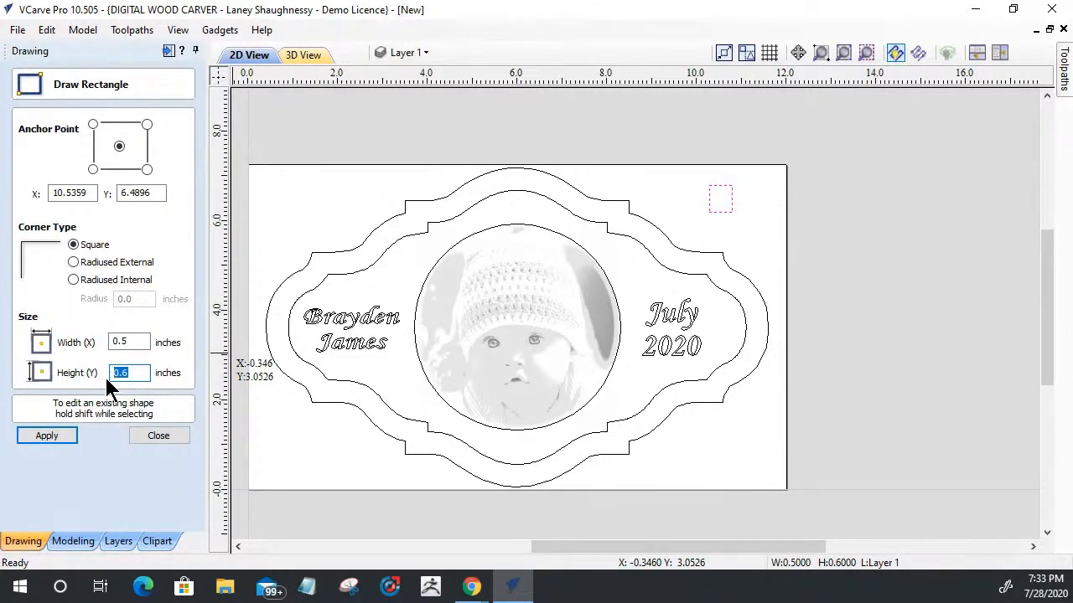
pyautogui.write('.625')
pyautogui.click(44, 431)
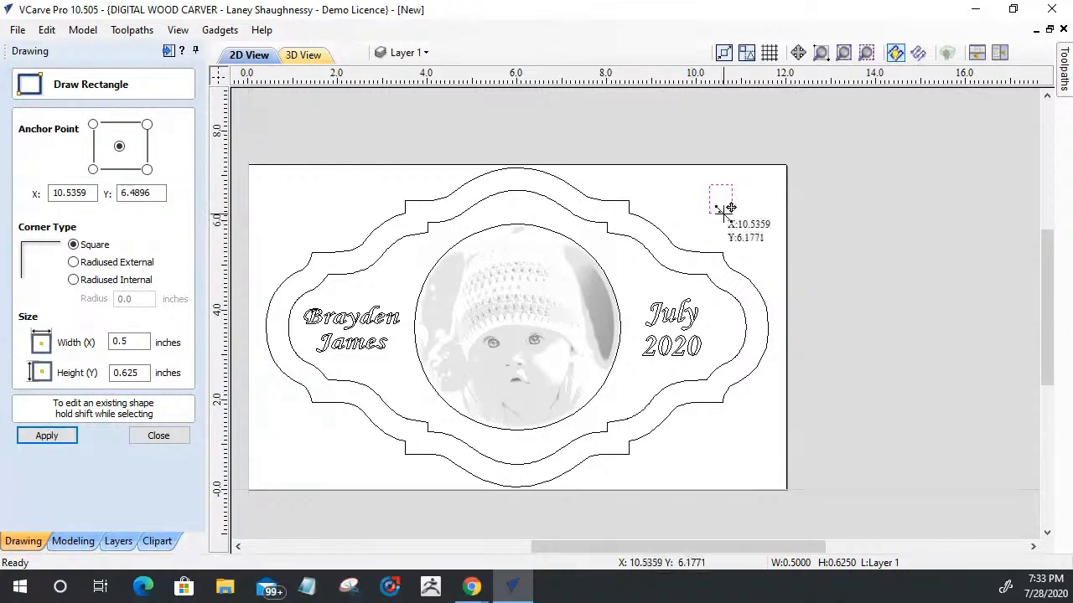
pyautogui.click(157, 437)
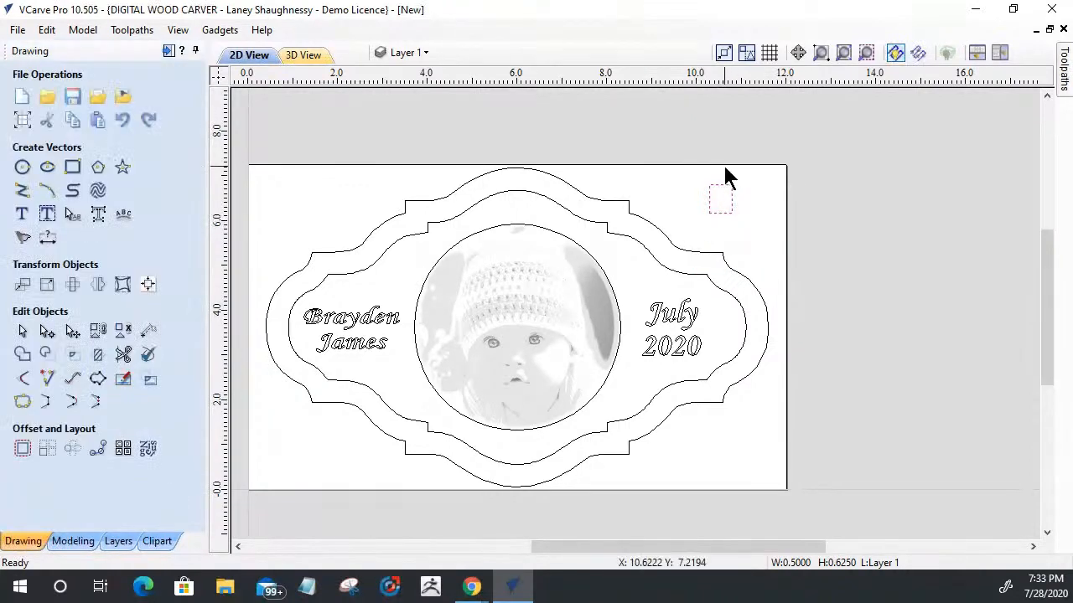
# Step: Put the small rectangle into node editing and delete its bottom span
pyautogui.scroll(2, 726, 197)
pyautogui.scroll(3, 727, 203)
pyautogui.scroll(1, 735, 314)
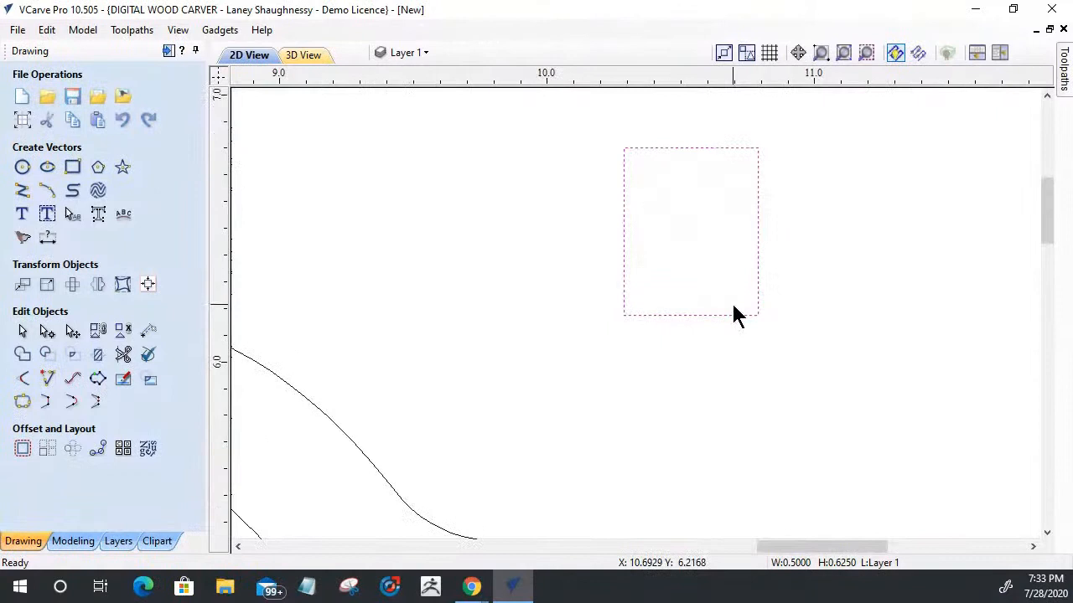
pyautogui.click(685, 150)
pyautogui.click(46, 331)
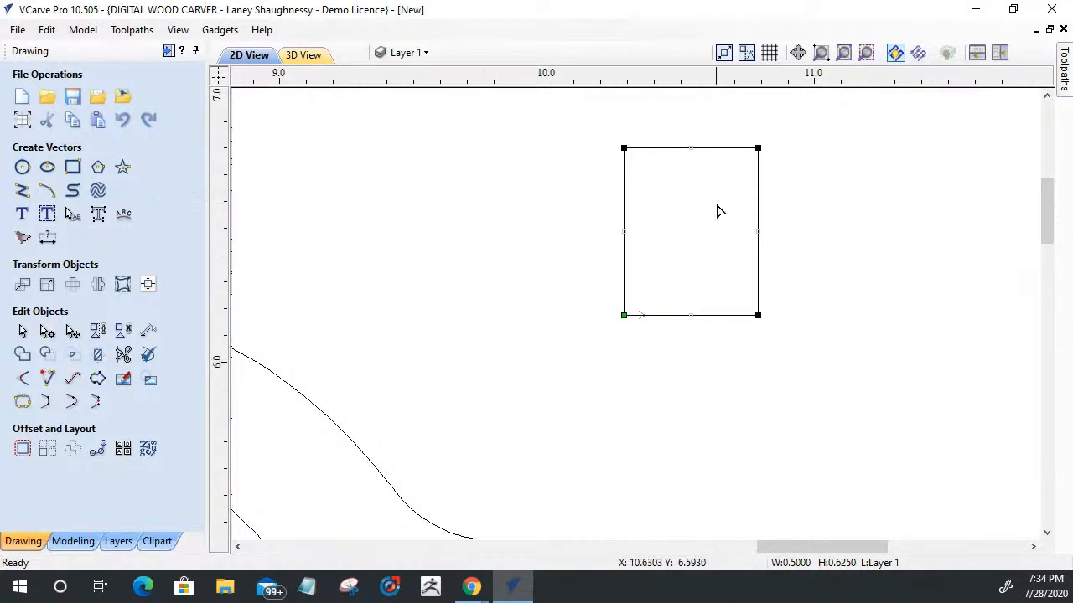
pyautogui.rightClick(666, 319)
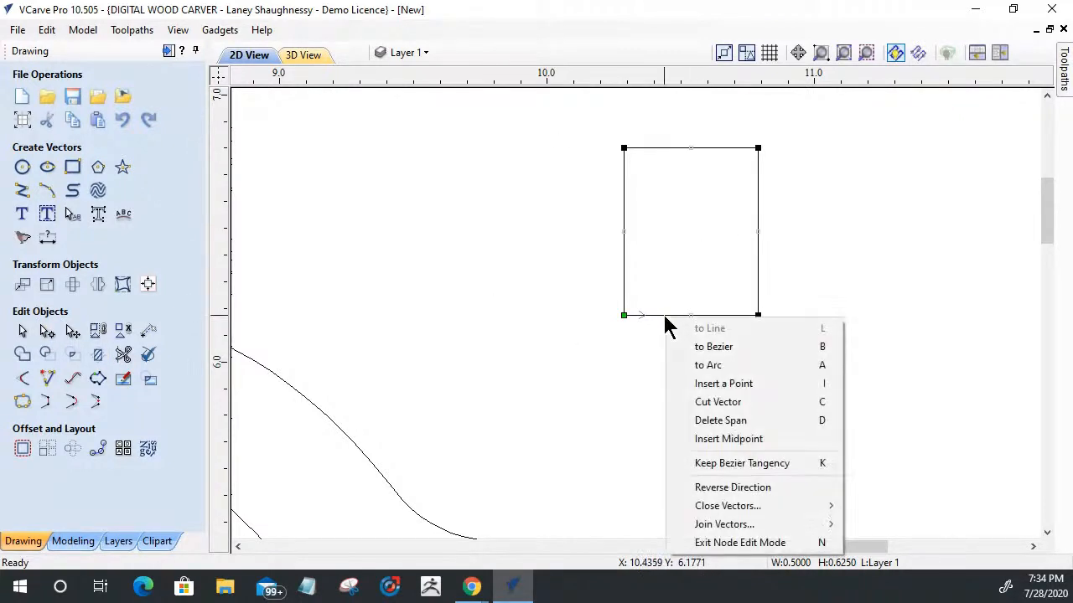
pyautogui.click(694, 421)
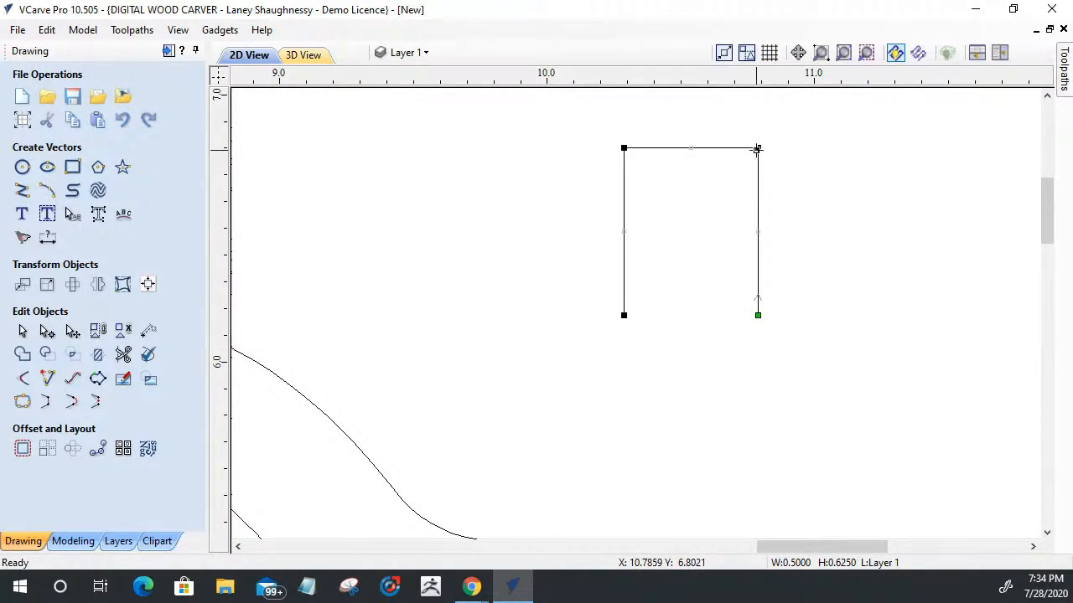
# Step: Move the open shape's upper-right corner straight down to about Y 6.33 and convert the slanted span to a Bezier
pyautogui.moveTo(757, 149); pyautogui.dragTo(758, 273)
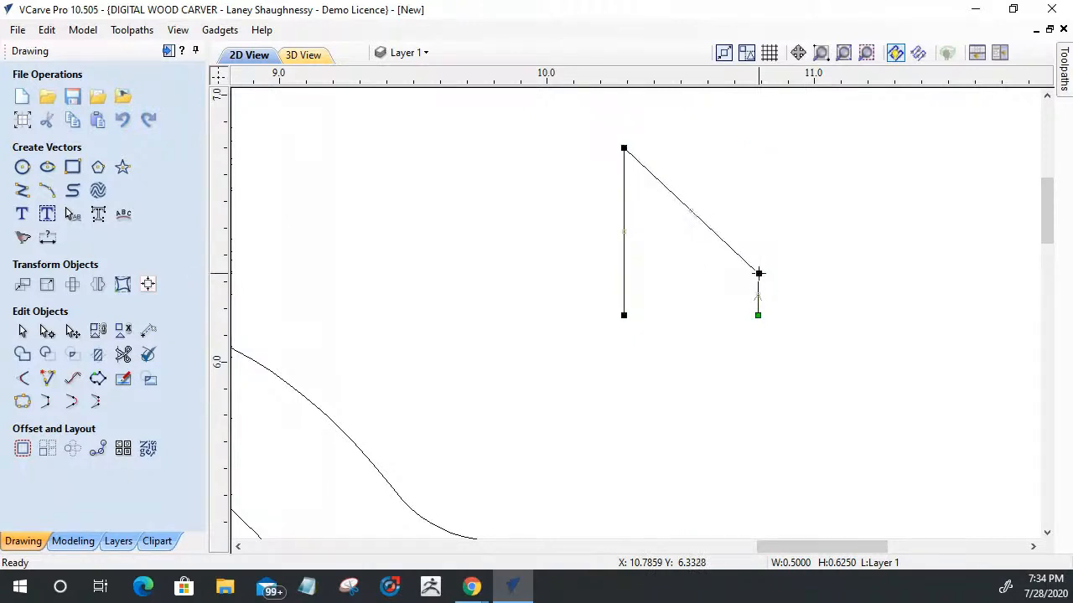
pyautogui.rightClick(708, 237)
pyautogui.click(726, 261)
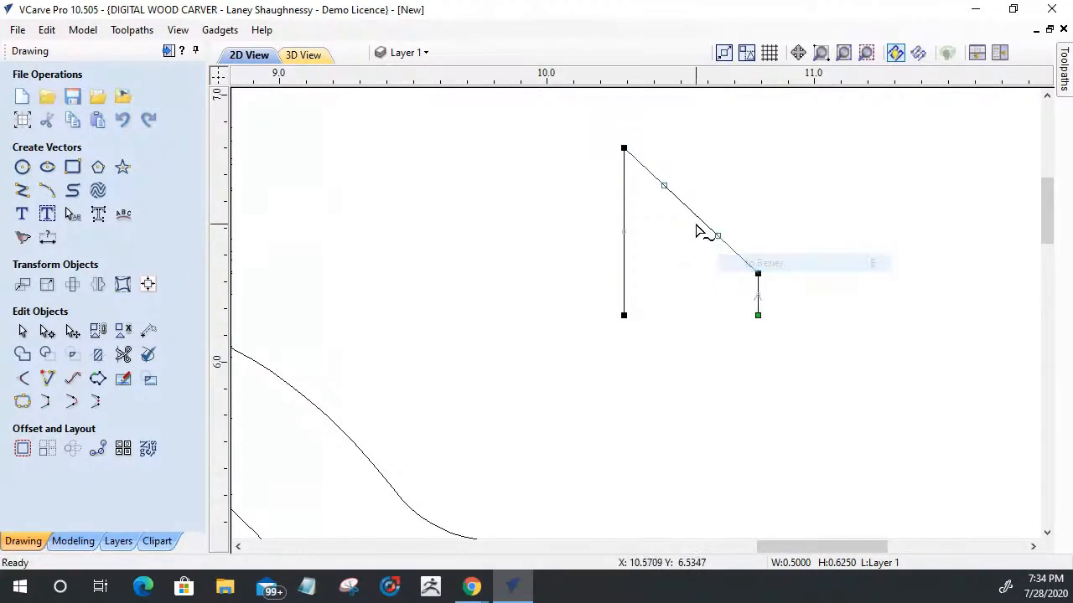
# Step: Shape the Bezier into an S-curve, with its upper handle horizontal to the right and its lower handle at about X 10.38, Y 6.38
pyautogui.moveTo(720, 234); pyautogui.dragTo(754, 220)
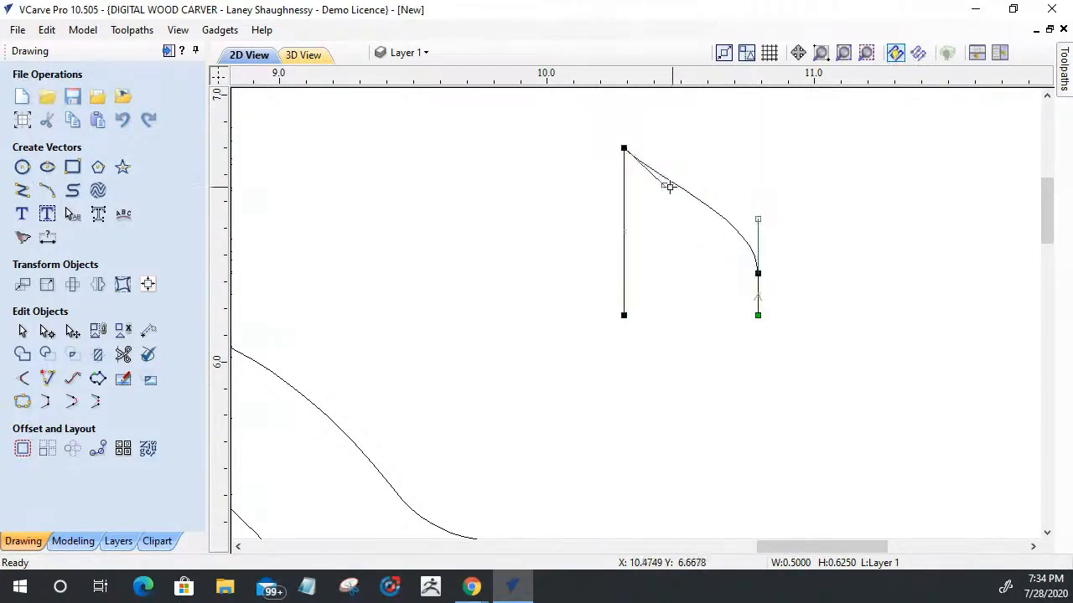
pyautogui.moveTo(664, 192); pyautogui.dragTo(680, 147)
pyautogui.moveTo(757, 219); pyautogui.dragTo(648, 256)
pyautogui.moveTo(647, 261); pyautogui.dragTo(648, 262)
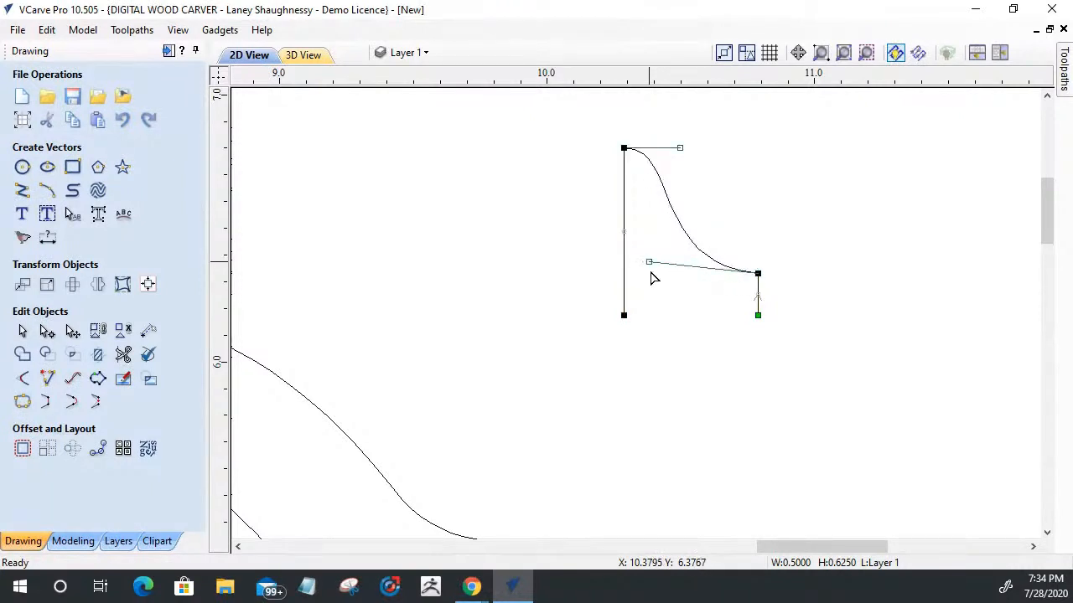
# Step: Try to apply a 0.25 inch fillet to the corner between the S-curve and the short right-hand line
pyautogui.scroll(4, 764, 295)
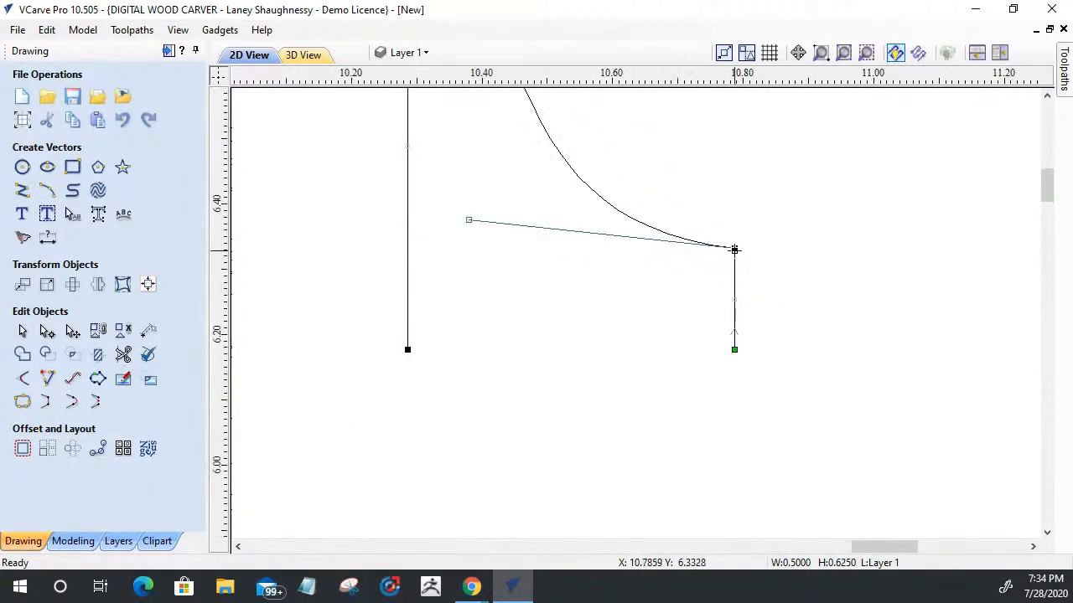
pyautogui.click(654, 302)
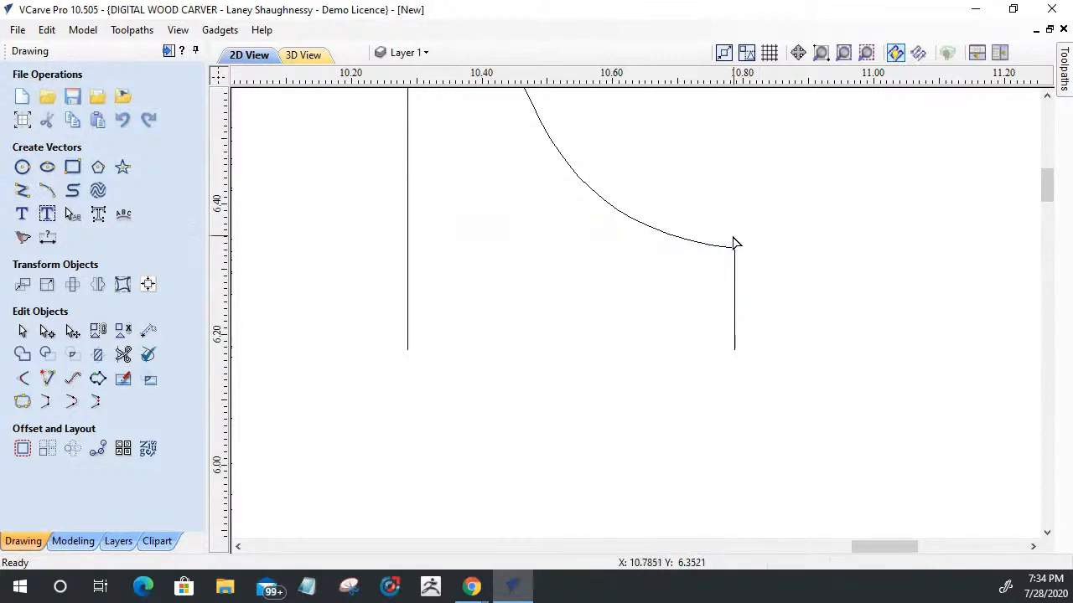
pyautogui.click(24, 382)
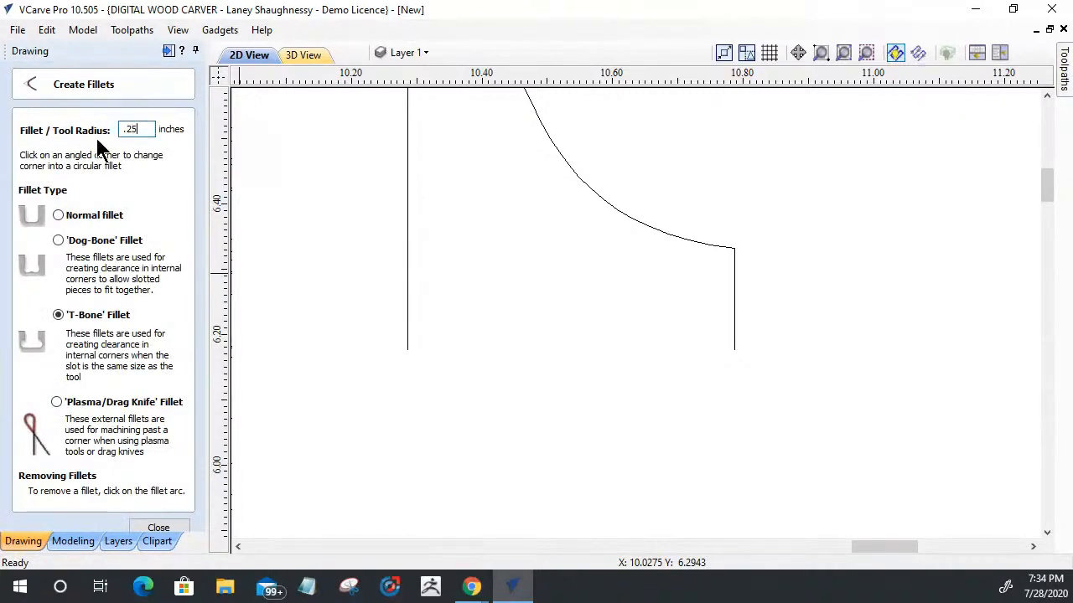
pyautogui.click(735, 248)
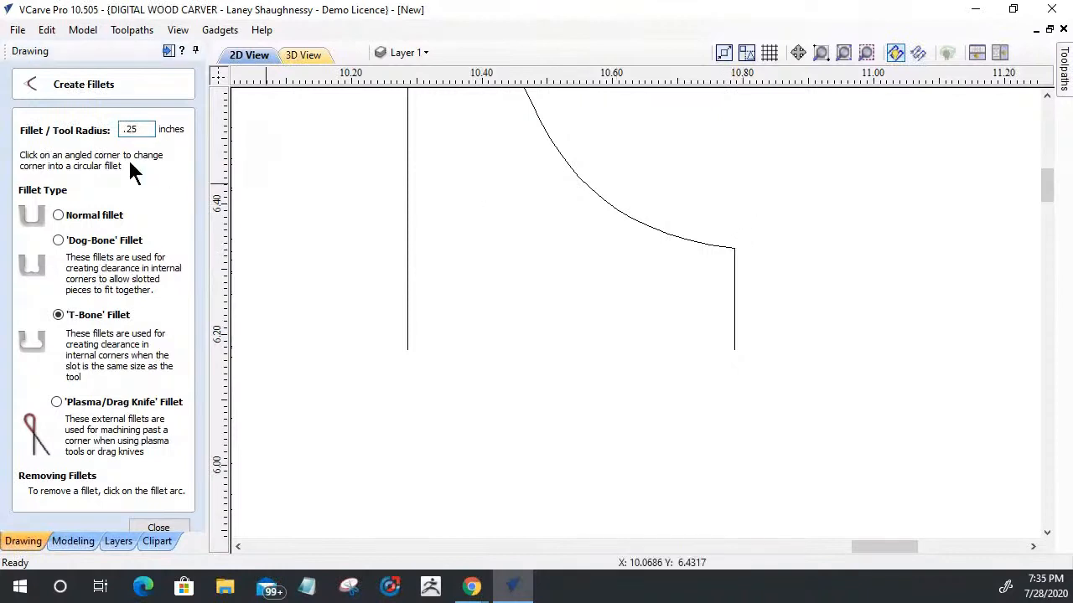
pyautogui.click(64, 216)
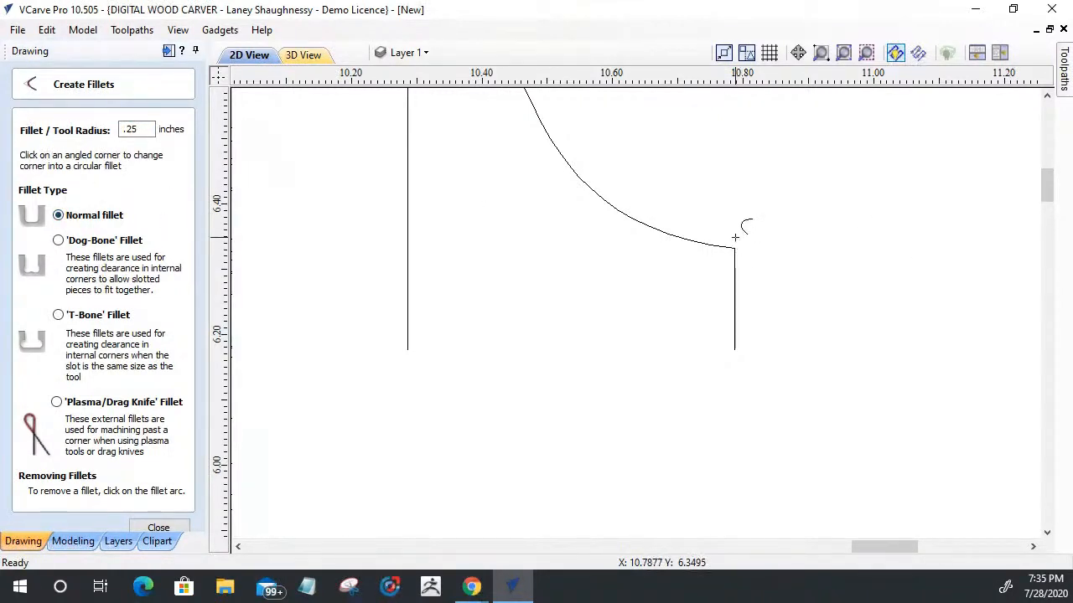
pyautogui.click(158, 529)
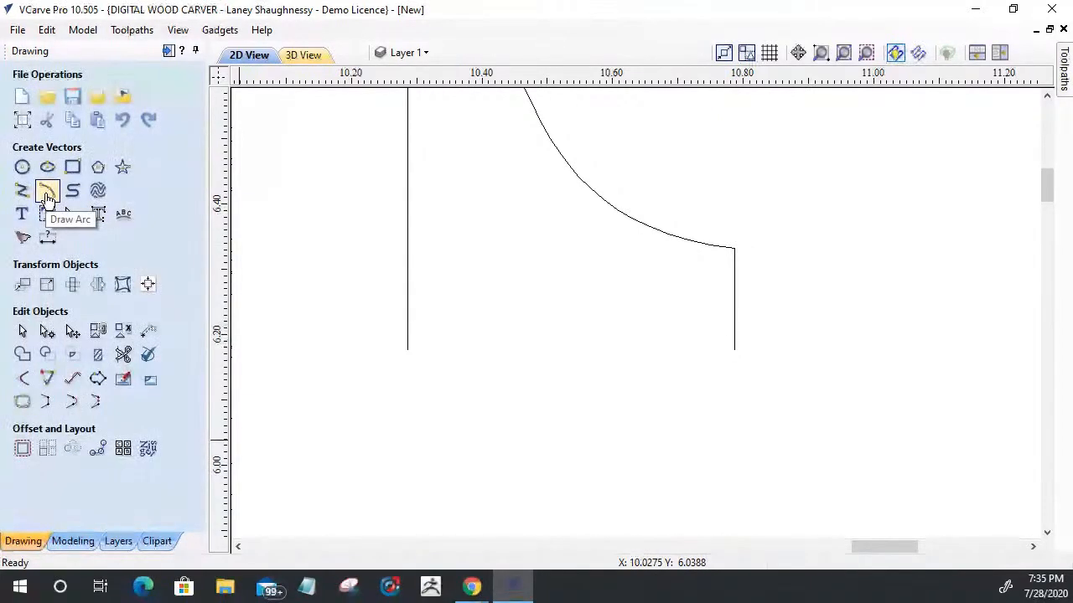
# Step: Make the node between the S-curve and the short right-hand line a smooth point and shift it to about X 10.78, Y 6.32
pyautogui.click(47, 333)
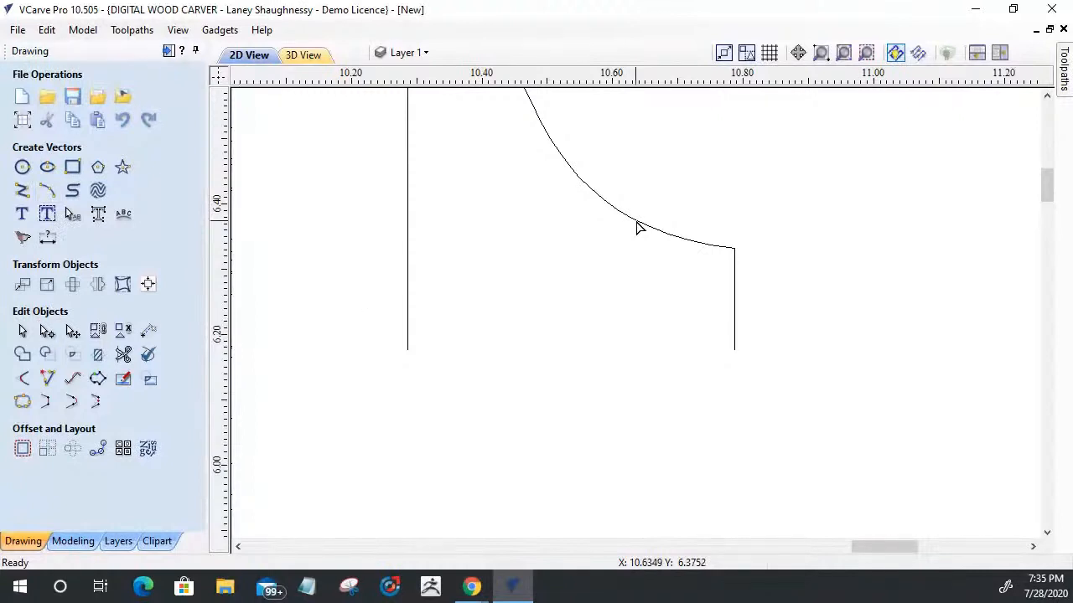
pyautogui.click(725, 250)
pyautogui.rightClick(733, 249)
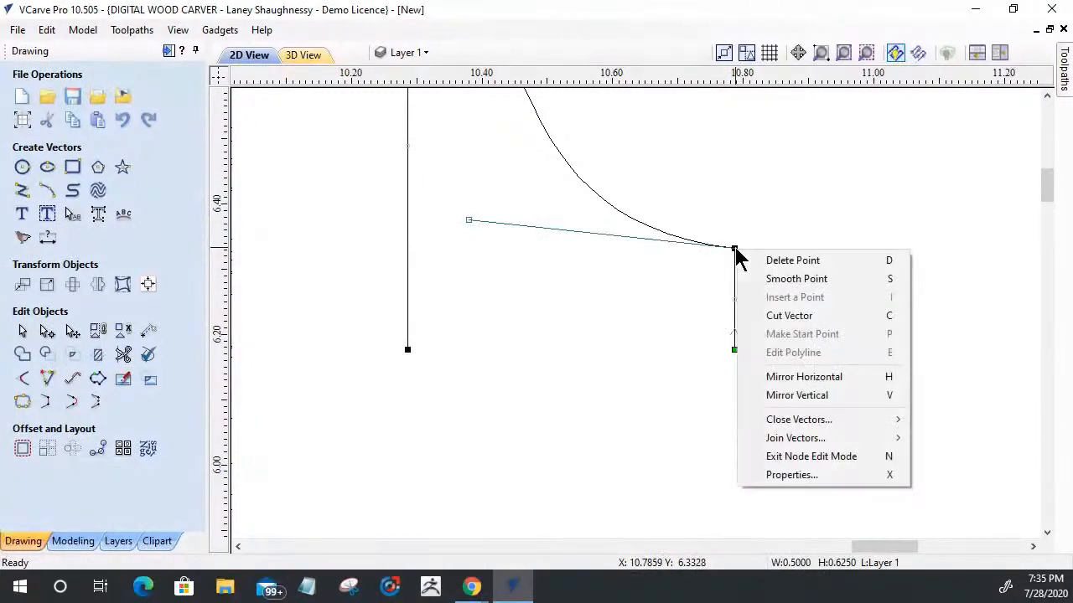
pyautogui.click(759, 280)
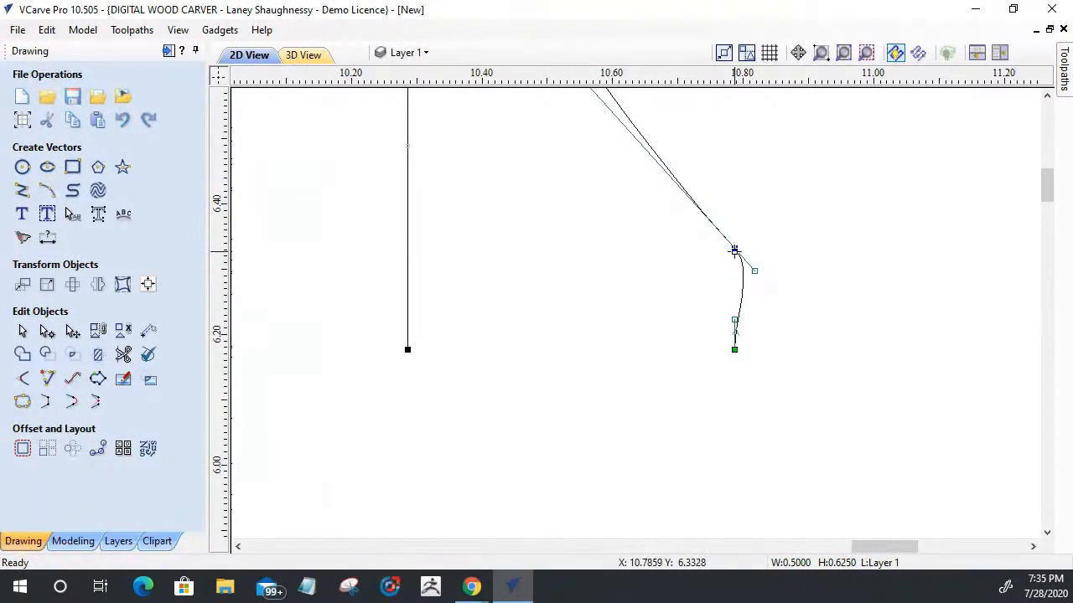
pyautogui.moveTo(735, 249); pyautogui.dragTo(724, 247)
pyautogui.scroll(2, 726, 268)
pyautogui.scroll(-4, 727, 285)
pyautogui.scroll(3, 728, 312)
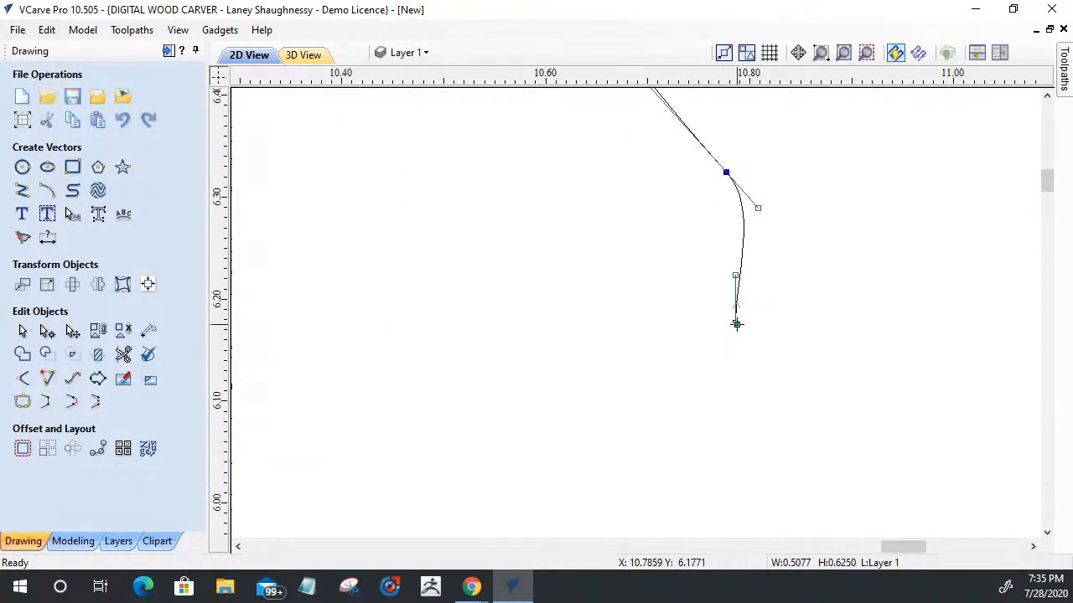
# Step: Insert a point in the lower right curved span and convert the part below it to a straight line
pyautogui.rightClick(745, 254)
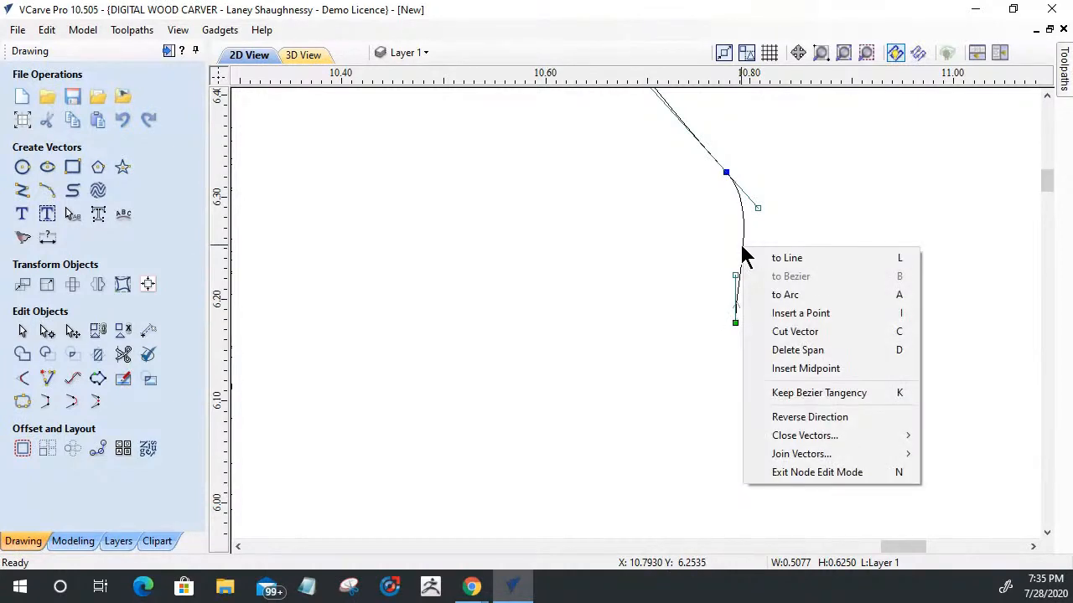
pyautogui.click(758, 311)
pyautogui.rightClick(741, 265)
pyautogui.click(757, 273)
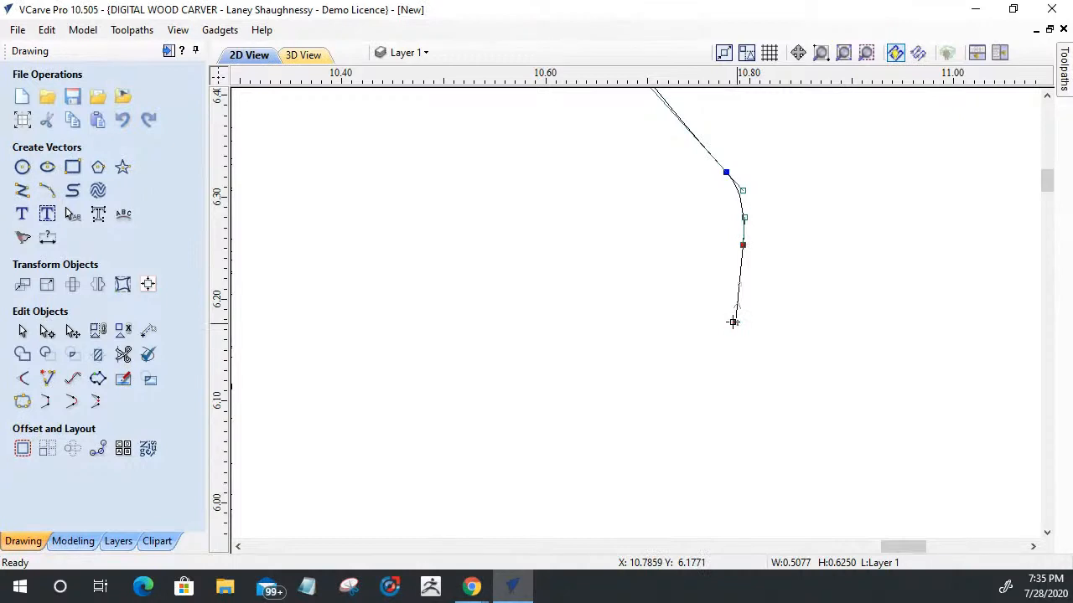
# Step: Align the inserted point vertically with the shape's lower-right end point to make the line between them vertical
pyautogui.scroll(3, 744, 337)
pyautogui.scroll(-2, 744, 316)
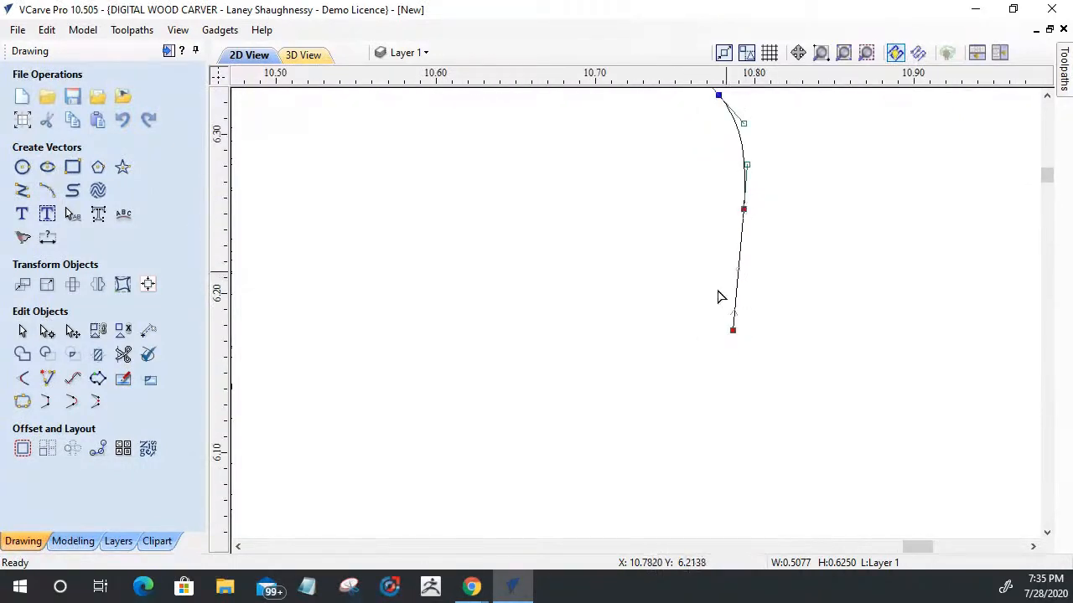
pyautogui.click(732, 329)
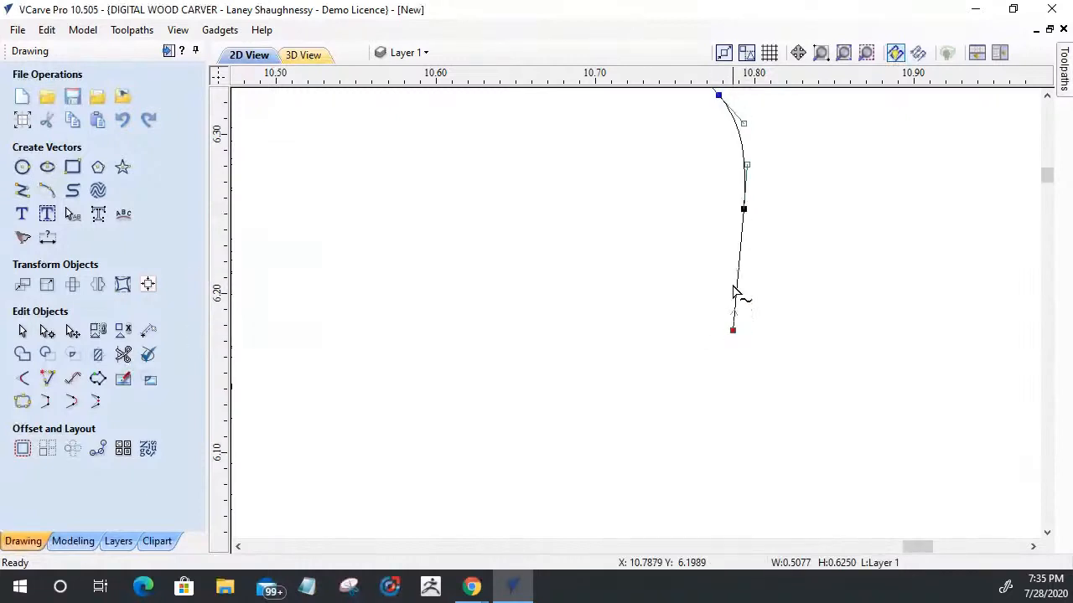
pyautogui.click(743, 209)
pyautogui.press('x')
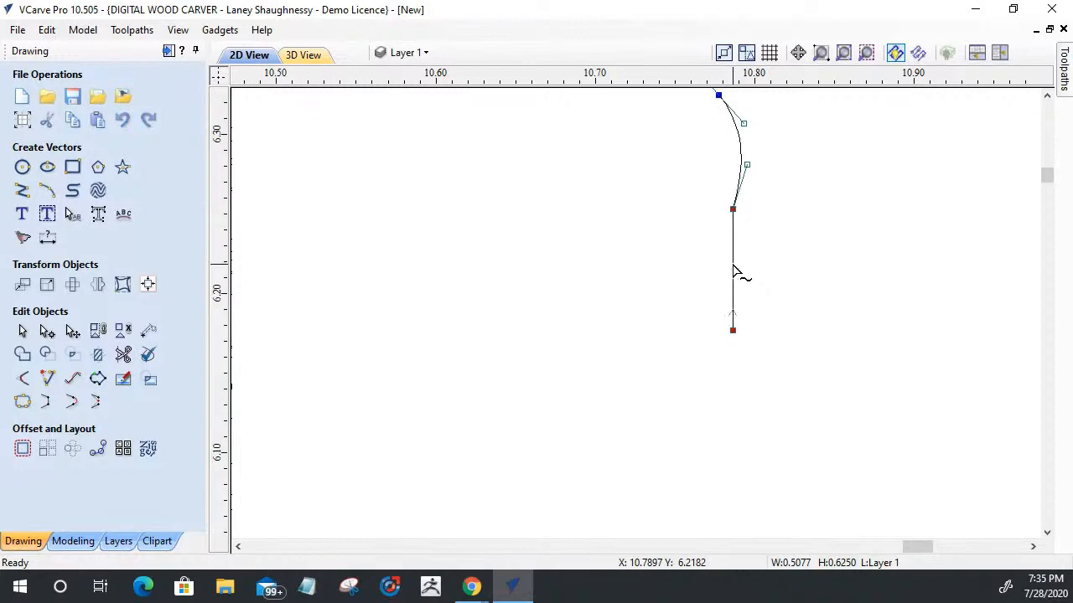
# Step: Try nudging the rounded corner's nodes left and shifting the upper curve's handle, undoing each change
pyautogui.scroll(-3, 734, 270)
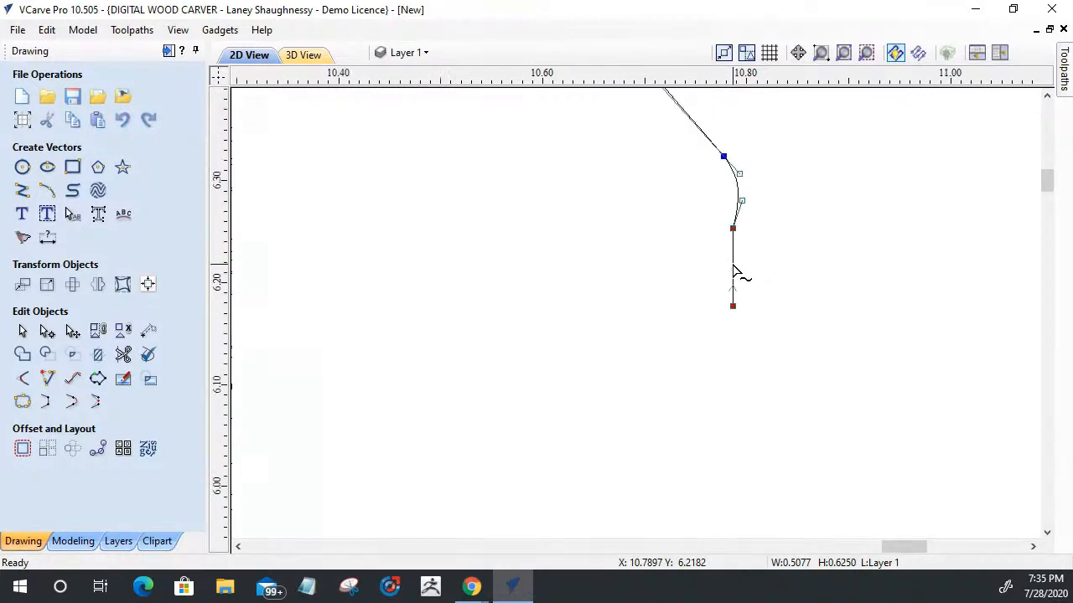
pyautogui.scroll(3, 711, 200)
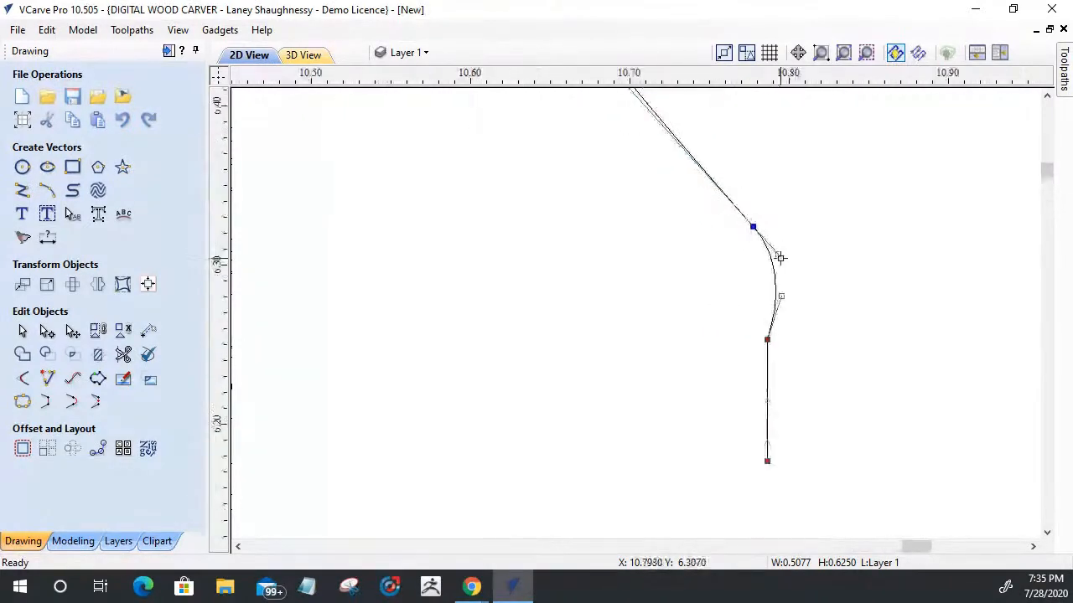
pyautogui.moveTo(709, 204); pyautogui.dragTo(838, 385)
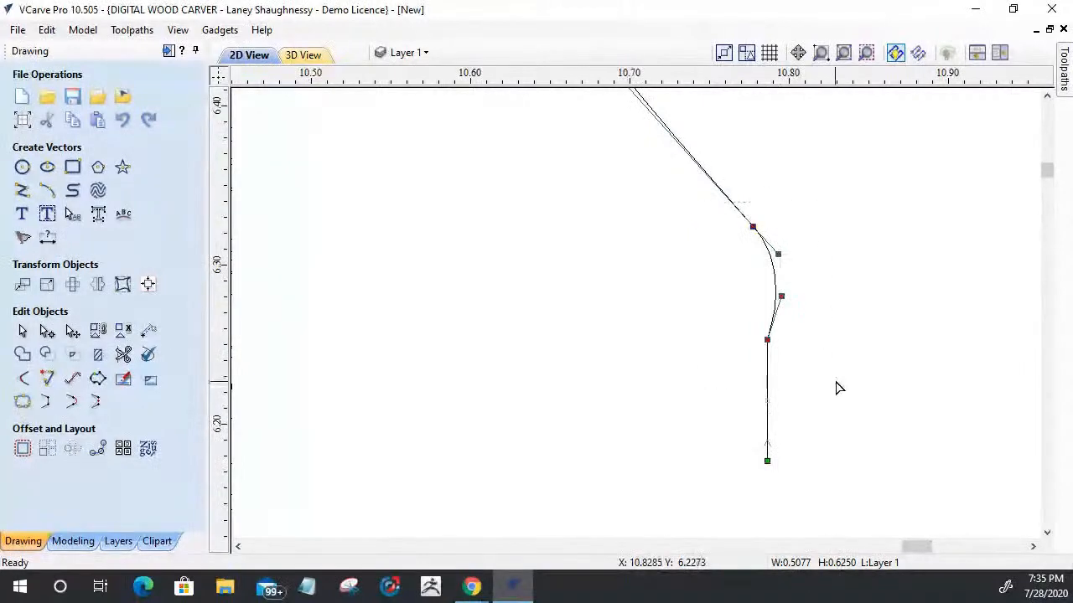
pyautogui.press('Left')
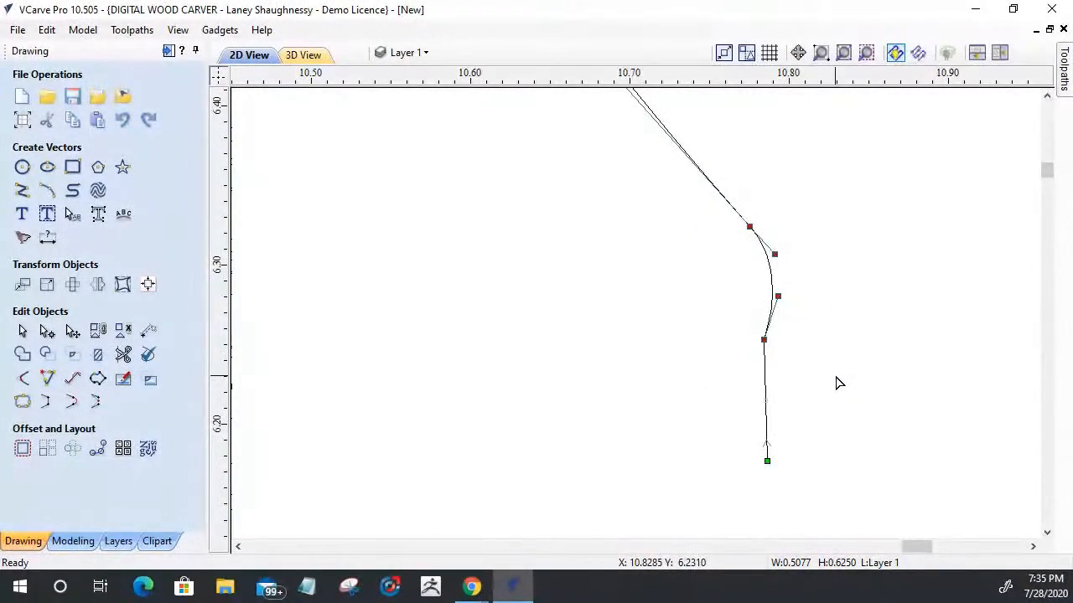
pyautogui.hotkey('ctrl', 'z')
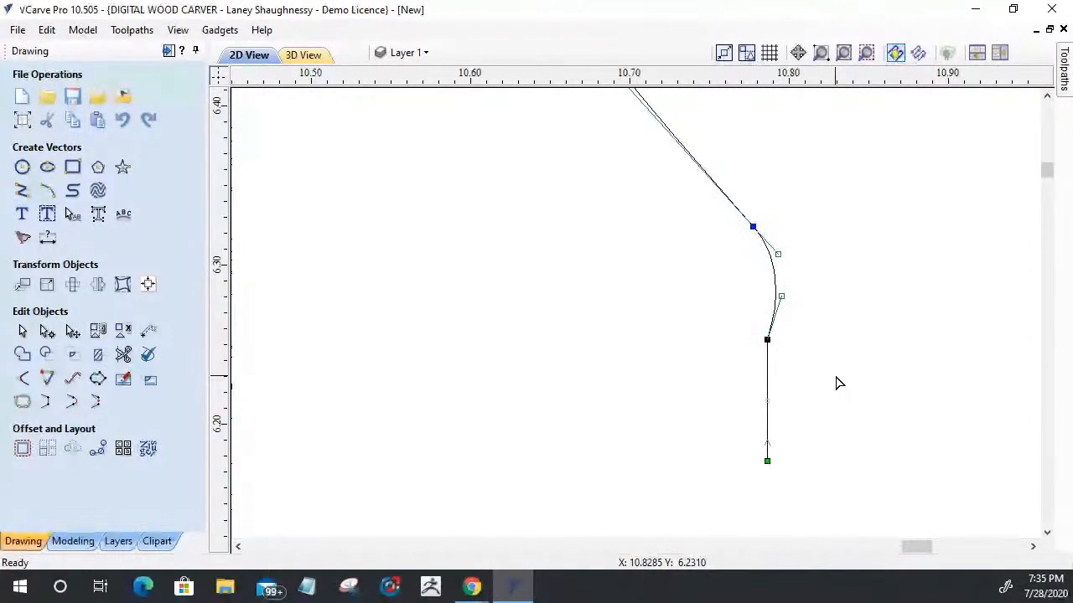
pyautogui.moveTo(709, 174); pyautogui.dragTo(800, 291)
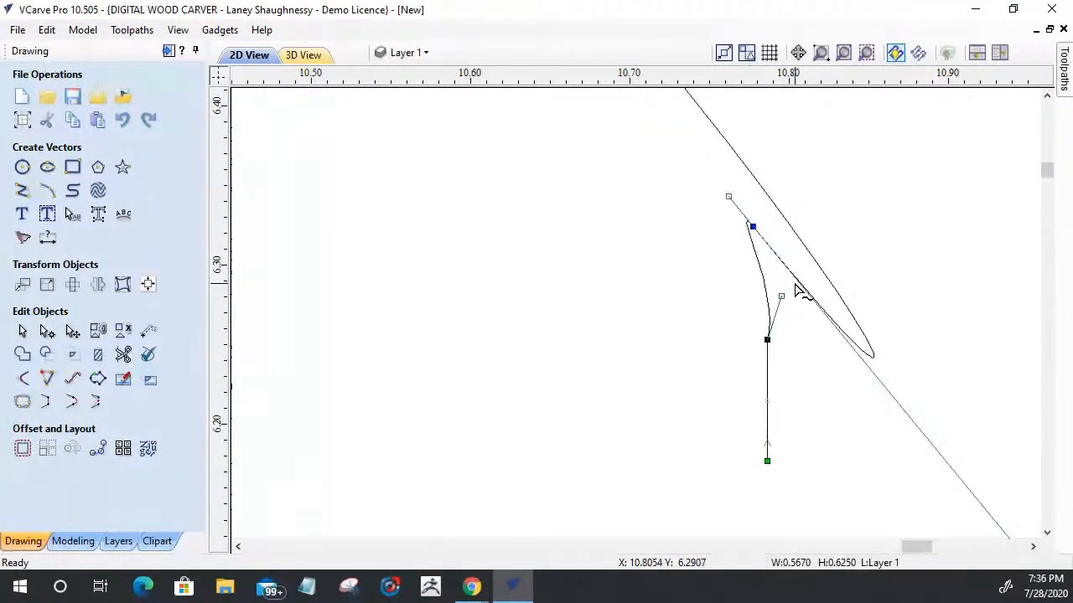
pyautogui.hotkey('ctrl', 'z')
# Step: Move the smooth point at the top of the rounded corner left and slightly up to about X 10.76, Y 6.34
pyautogui.click(752, 226)
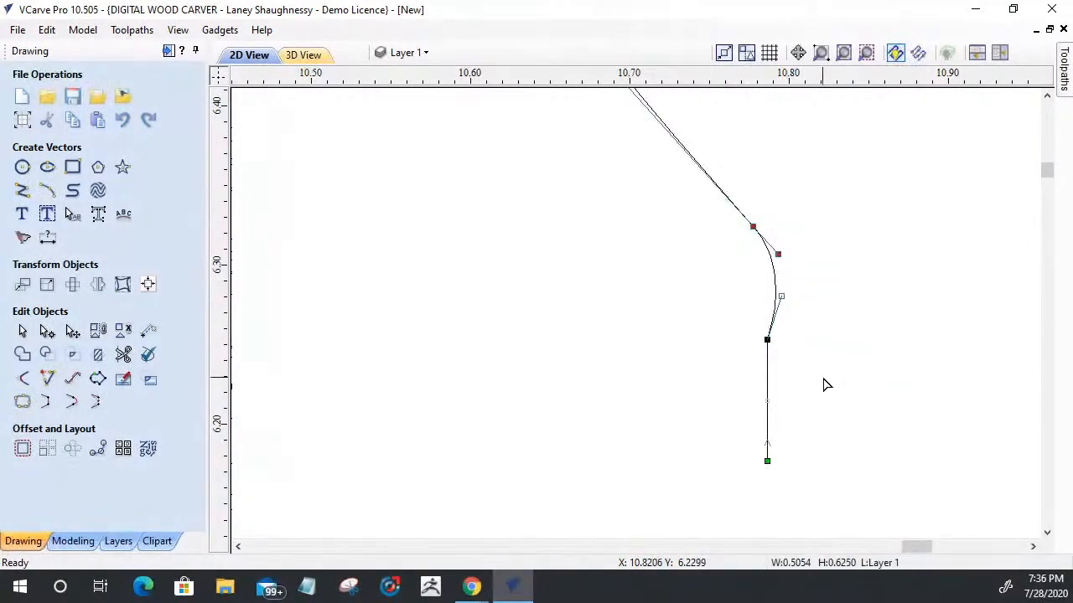
pyautogui.press('Left')
pyautogui.press('Left')
pyautogui.press('Left')
pyautogui.press('Left')
pyautogui.press('Left')
pyautogui.press('Left')
pyautogui.press('Left')
pyautogui.press('Left')
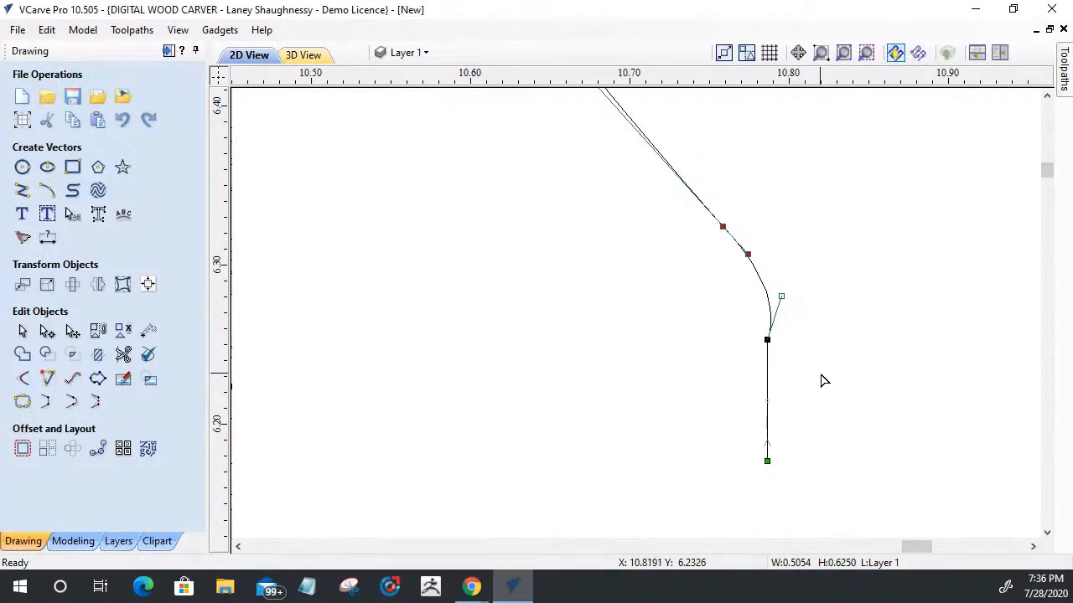
pyautogui.moveTo(744, 246)
pyautogui.mouseDown()
pyautogui.moveTo(757, 232)
pyautogui.moveTo(747, 236)
pyautogui.mouseUp()
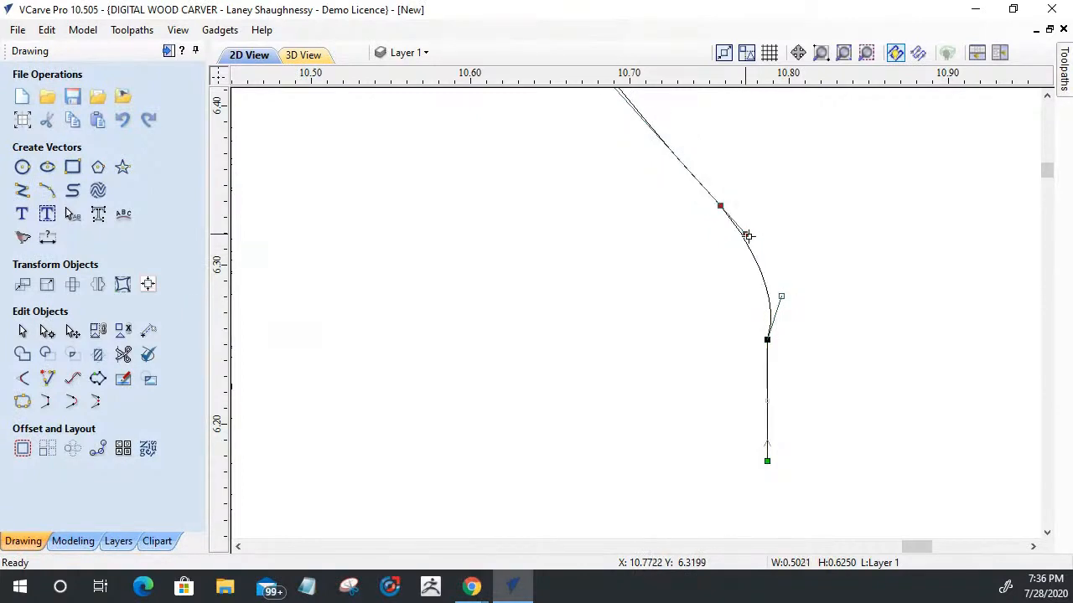
# Step: Reshape the rounded lower-right corner by aligning both its curve handles vertically above the straight end line
pyautogui.moveTo(780, 291); pyautogui.dragTo(765, 286)
pyautogui.moveTo(748, 236); pyautogui.dragTo(766, 224)
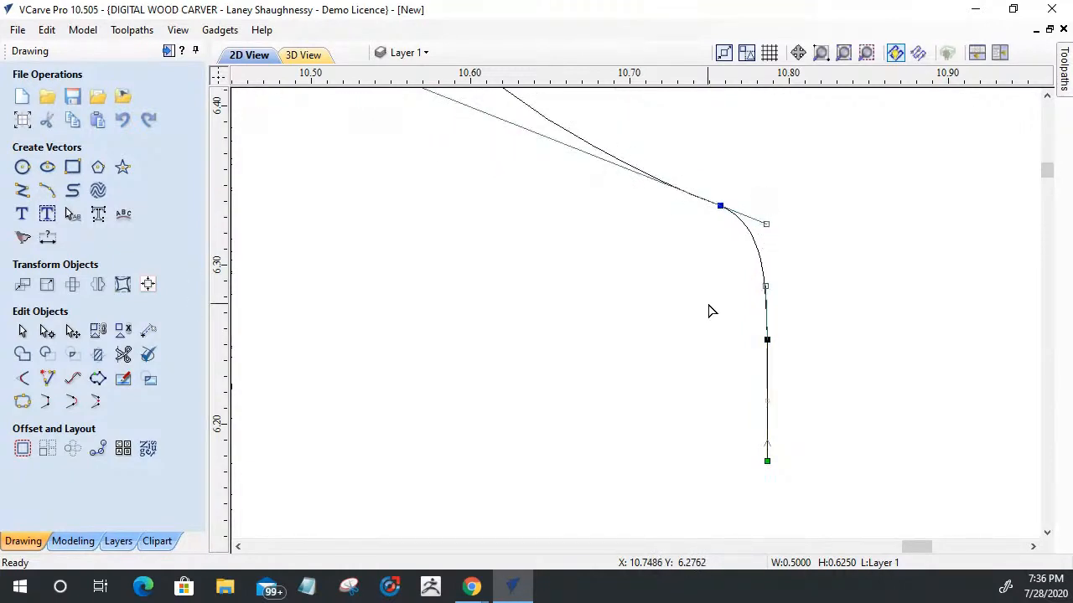
pyautogui.click(796, 318)
pyautogui.scroll(-5, 719, 319)
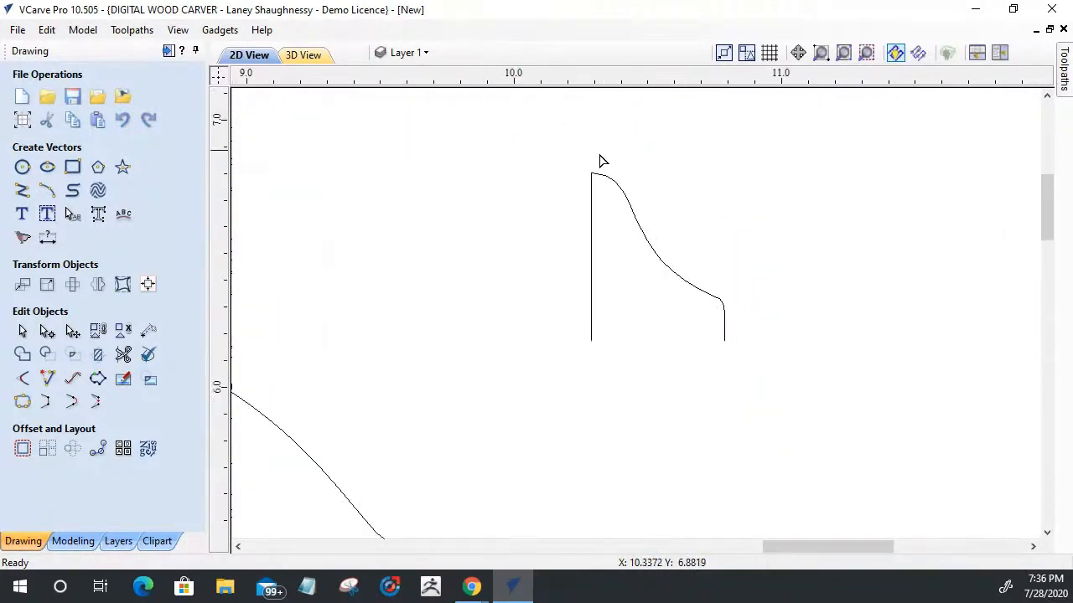
pyautogui.scroll(-4, 645, 328)
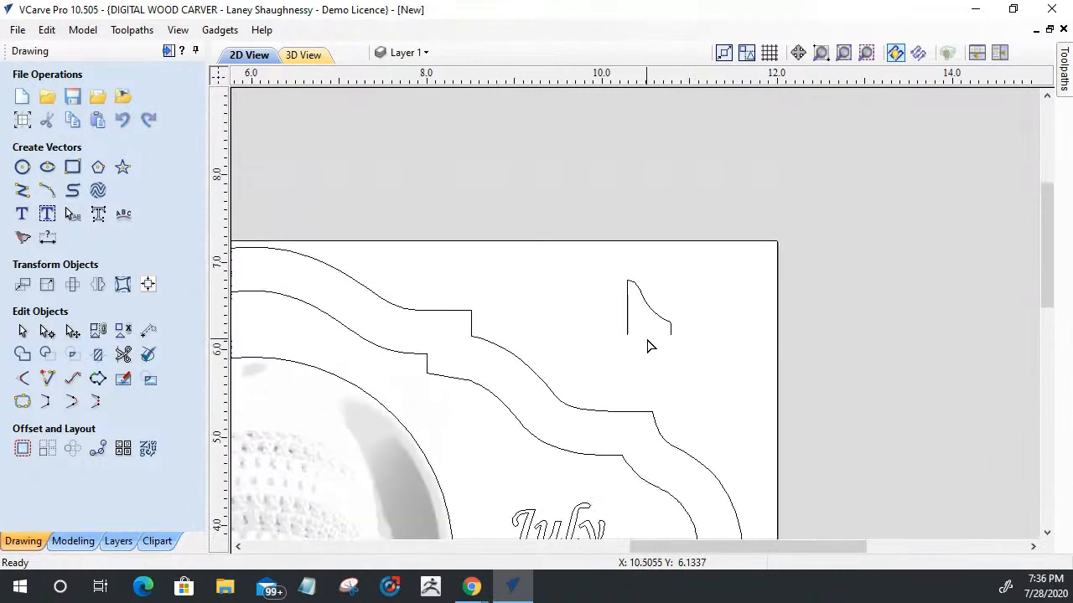
# Step: Check the profile shape's width and height in the Set Size tool without altering them
pyautogui.click(624, 298)
pyautogui.scroll(3, 632, 350)
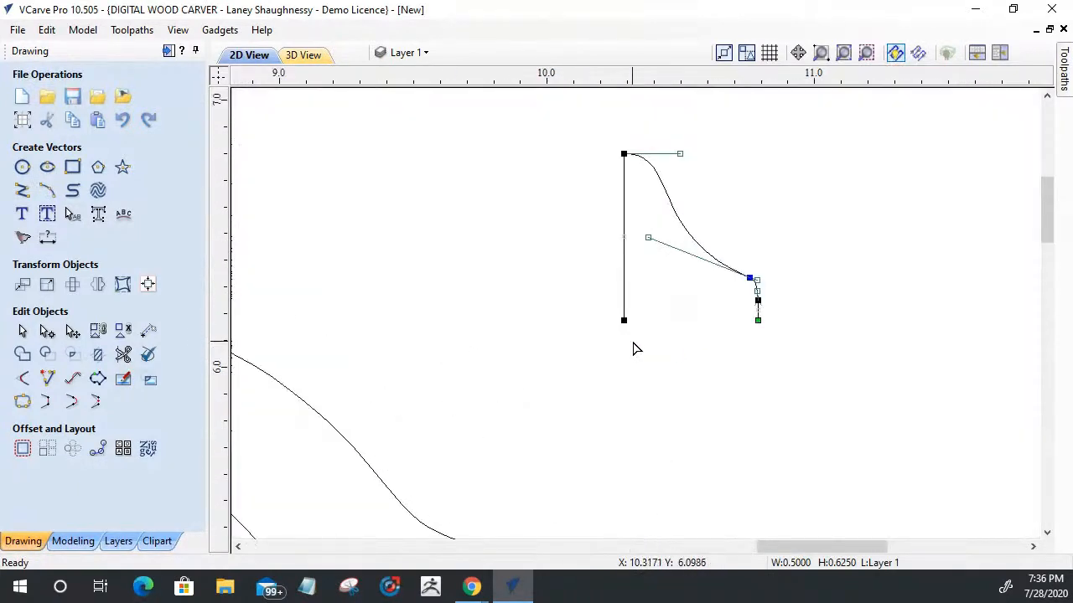
pyautogui.scroll(-2, 636, 345)
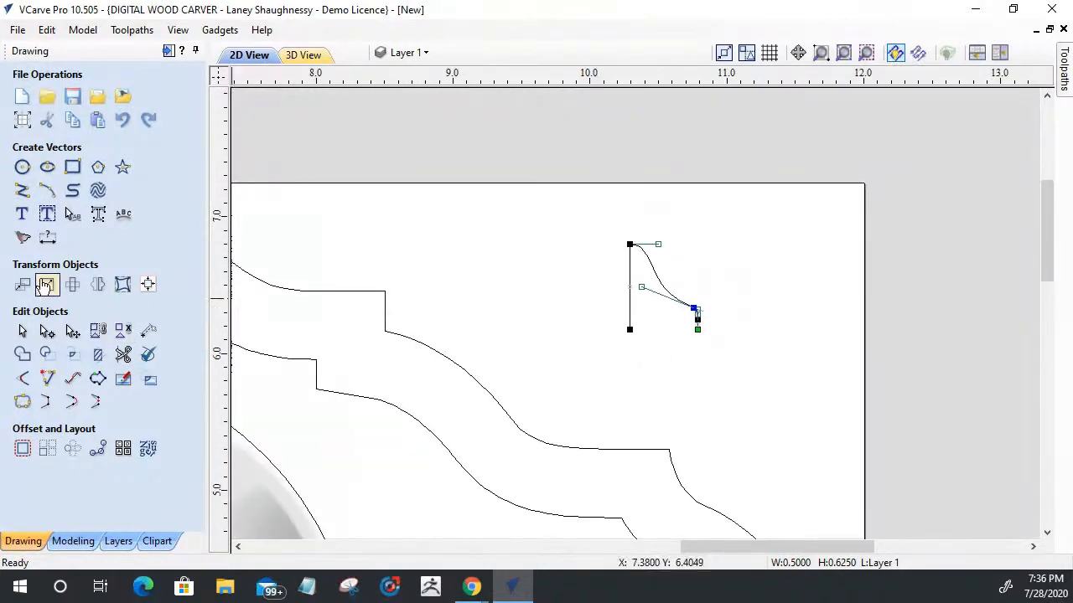
pyautogui.click(47, 285)
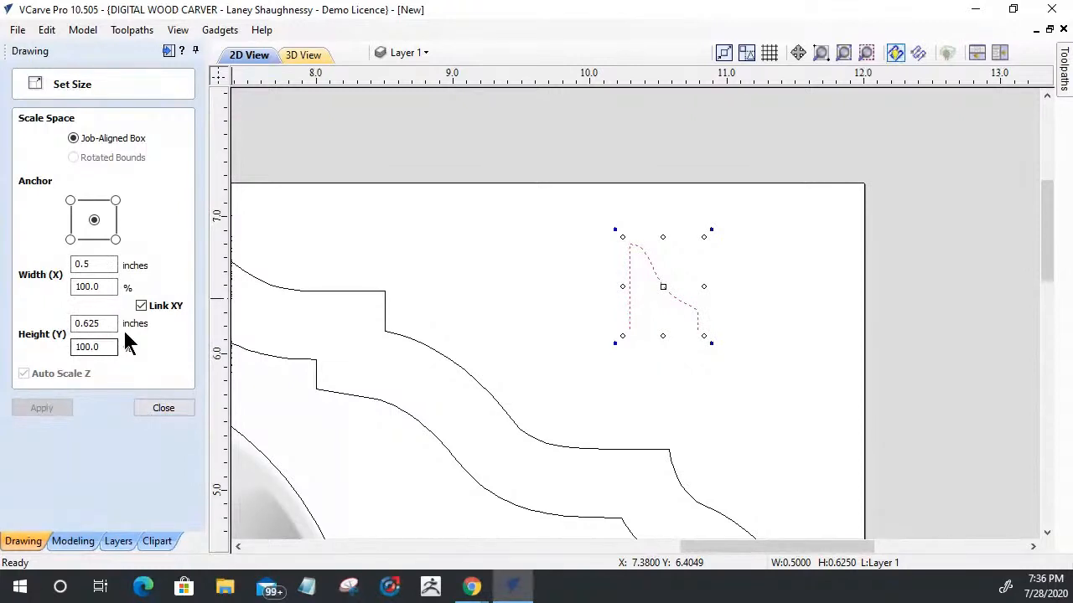
pyautogui.click(181, 412)
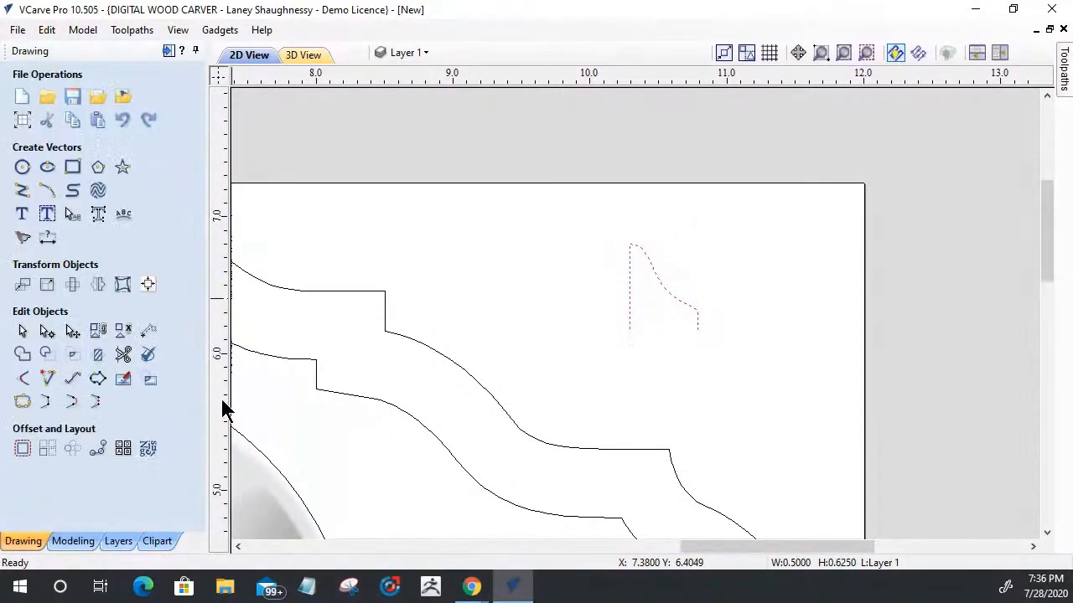
# Step: Draw a 0.12 inch diameter circle centred on the middle of the profile's curve at about X 10.52, Y 6.52
pyautogui.scroll(5, 662, 294)
pyautogui.click(662, 287)
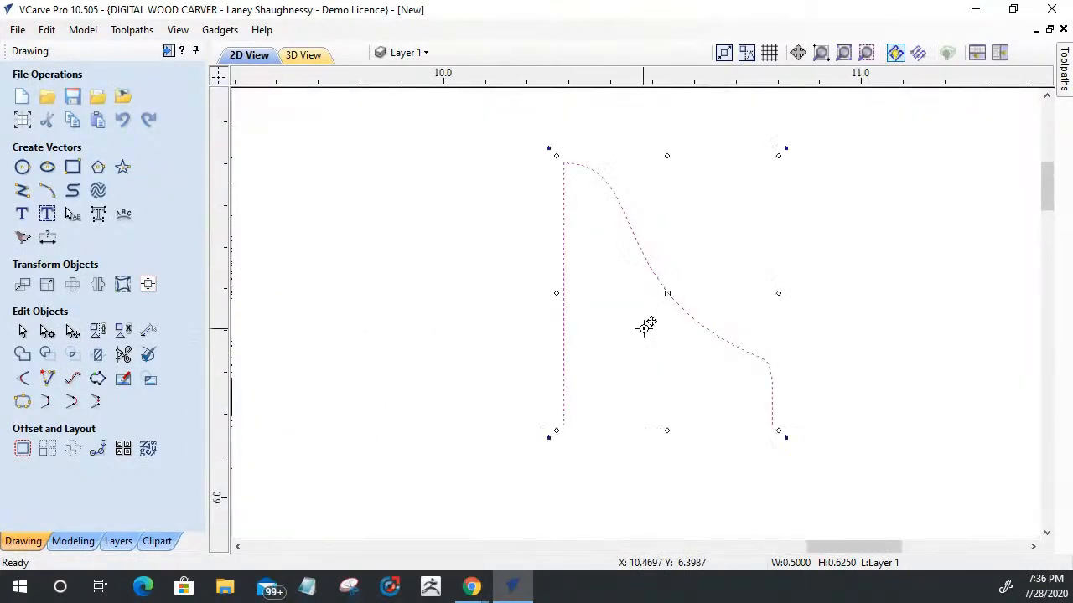
pyautogui.scroll(-4, 658, 322)
pyautogui.scroll(5, 652, 312)
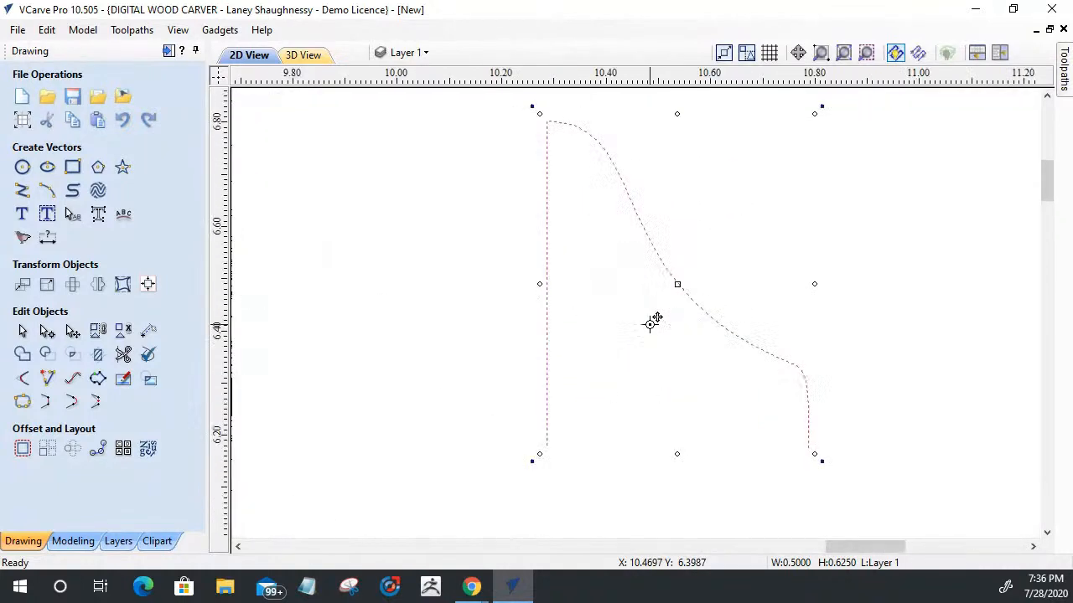
pyautogui.scroll(-4, 668, 186)
pyautogui.scroll(3, 674, 264)
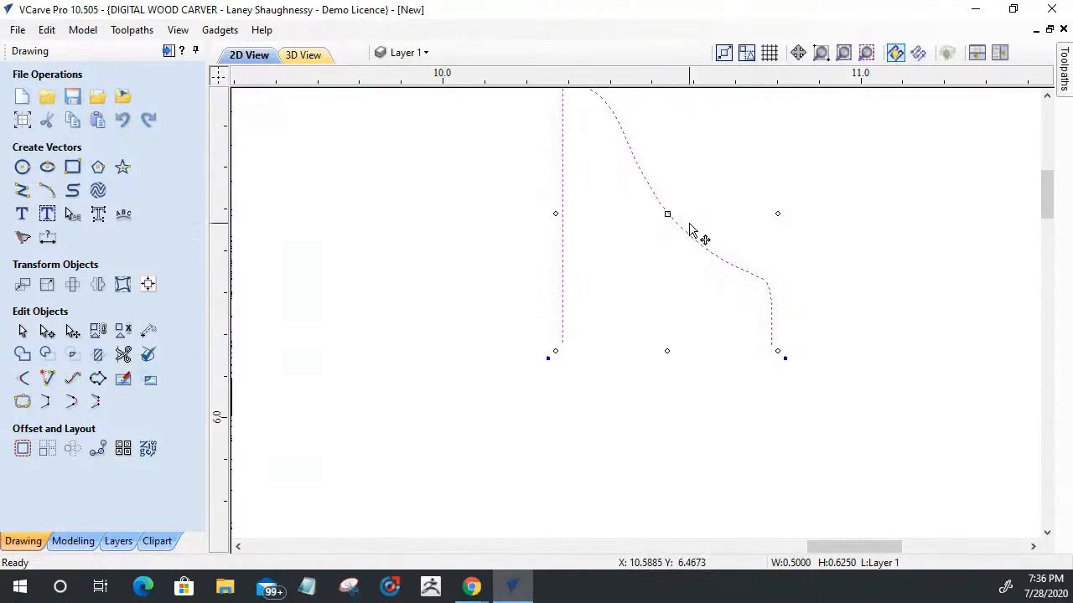
pyautogui.click(22, 166)
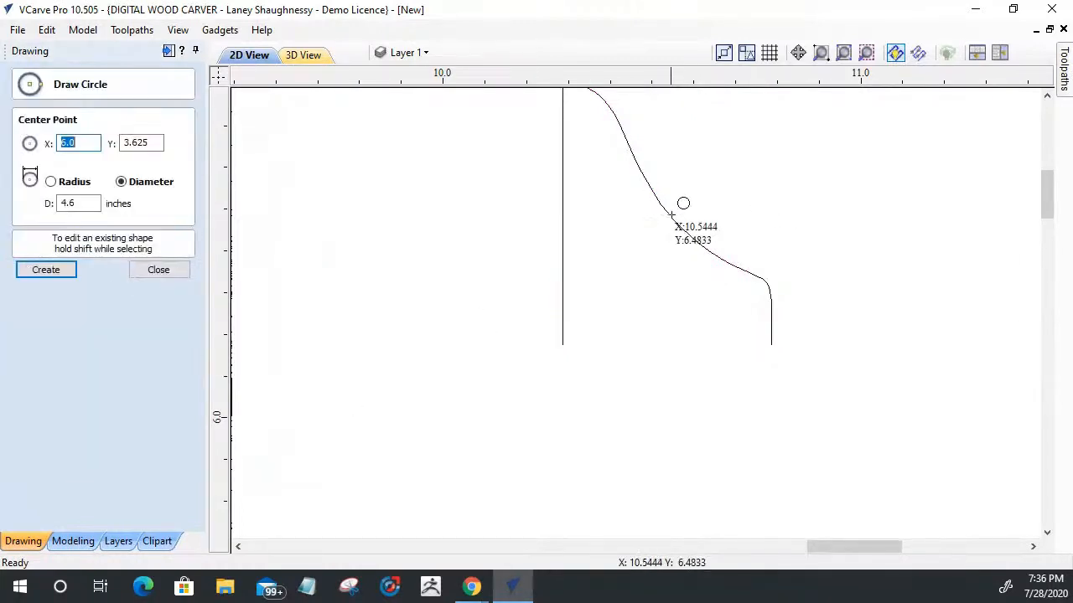
pyautogui.moveTo(659, 202); pyautogui.dragTo(682, 216)
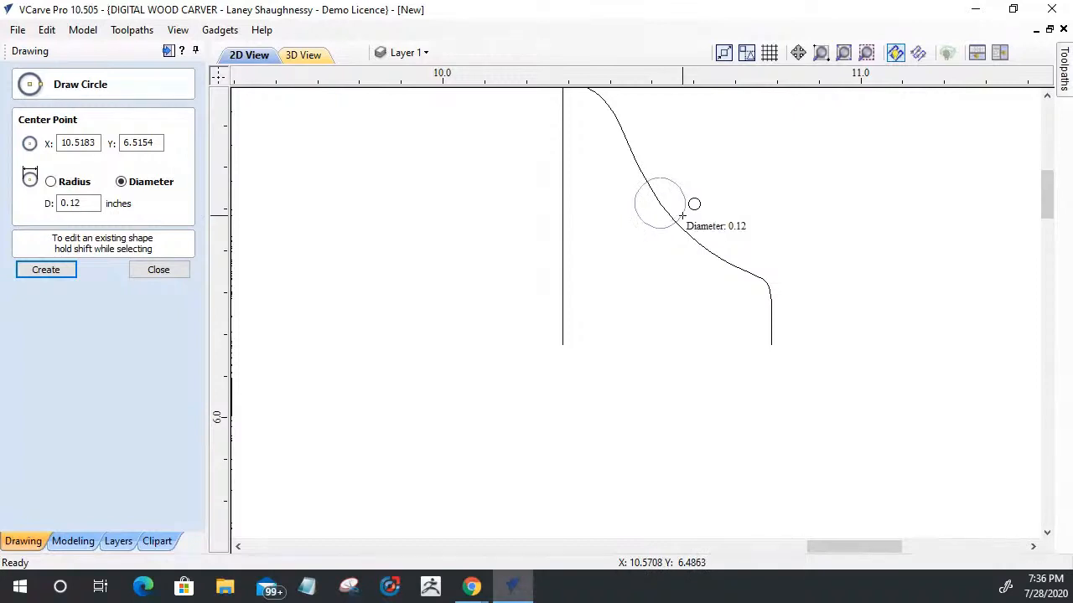
pyautogui.moveTo(682, 216); pyautogui.dragTo(682, 216)
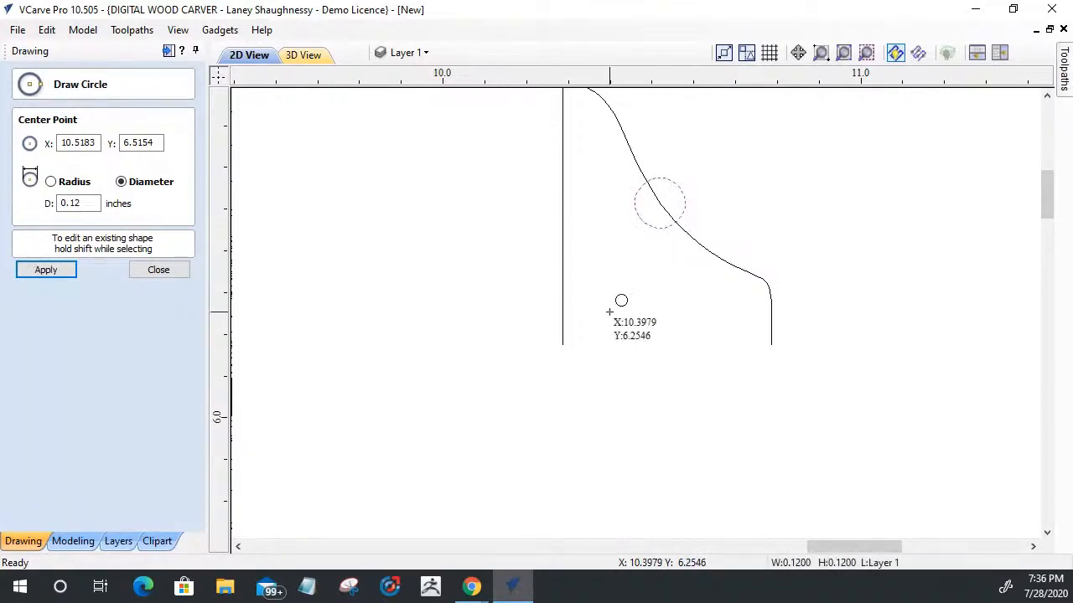
pyautogui.click(159, 269)
# Step: Move the small circle slightly right and down along the profile's curve, nudging it down for final placement
pyautogui.click(642, 216)
pyautogui.moveTo(647, 222); pyautogui.dragTo(649, 235)
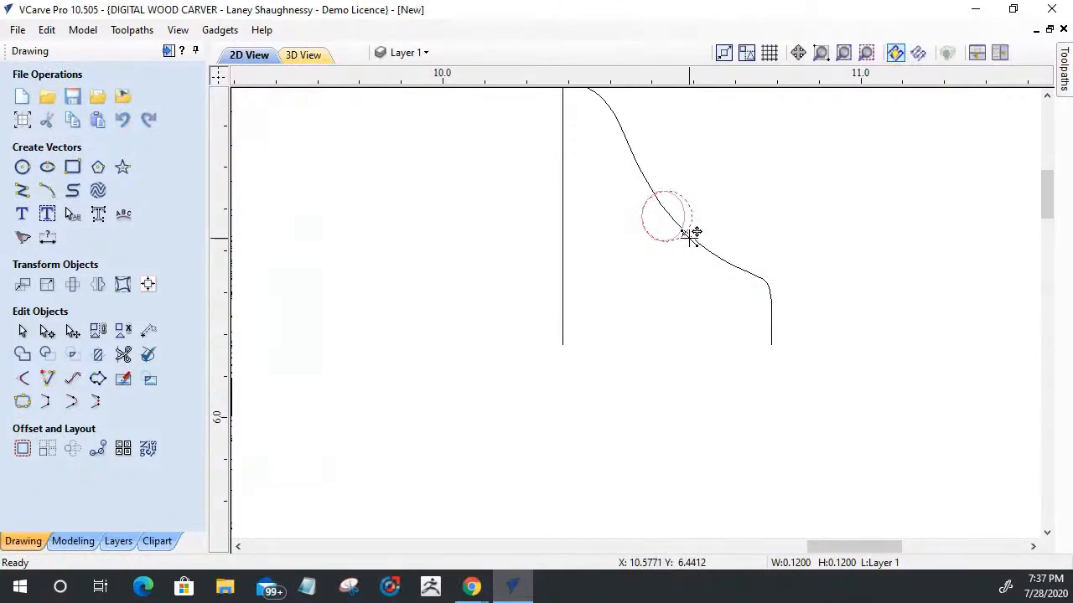
pyautogui.moveTo(689, 238); pyautogui.dragTo(673, 265)
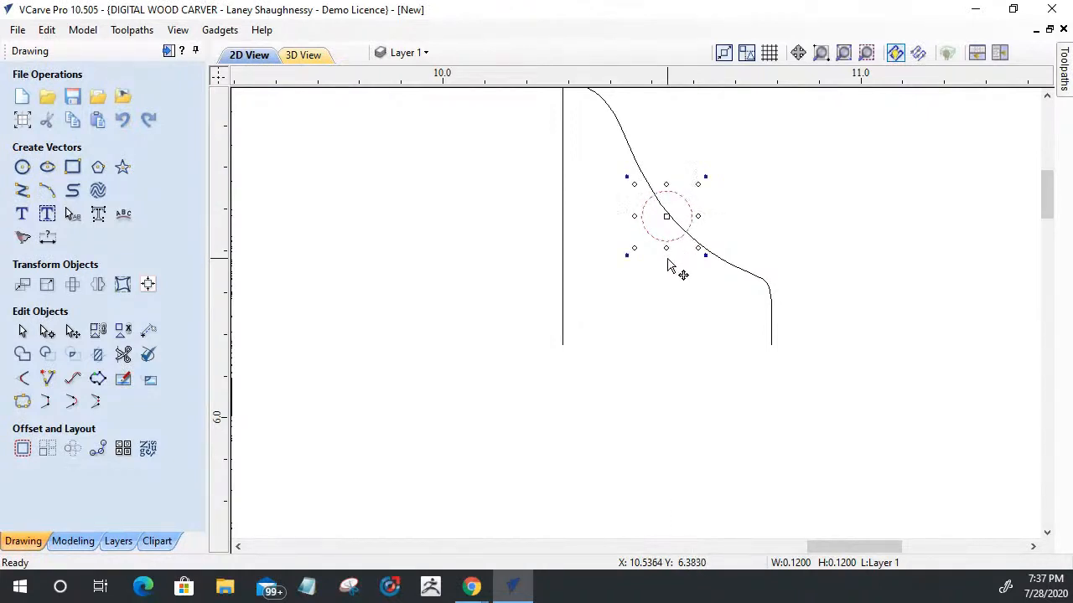
pyautogui.press('Down')
pyautogui.press('Down')
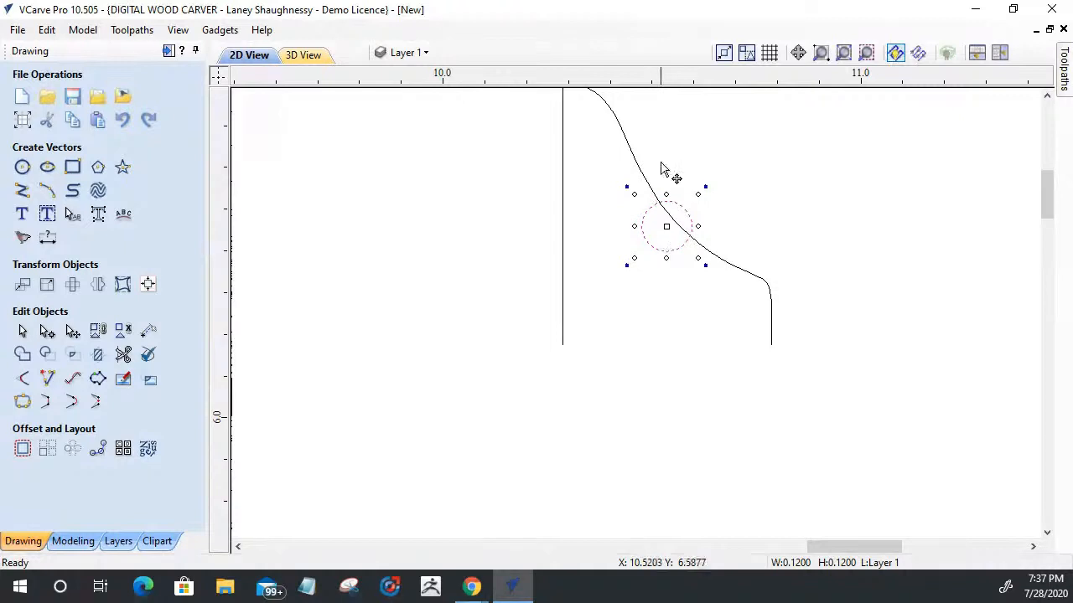
# Step: Trim away the circle's lower arc and the curve section inside it, leaving a raised bead in the profile
pyautogui.click(121, 354)
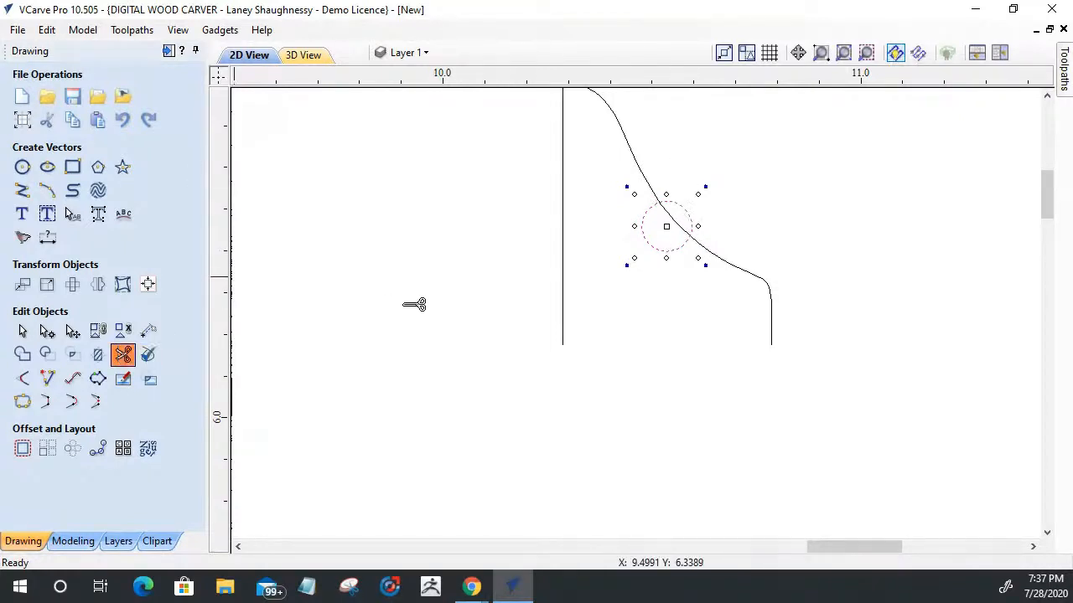
pyautogui.click(655, 251)
pyautogui.click(672, 222)
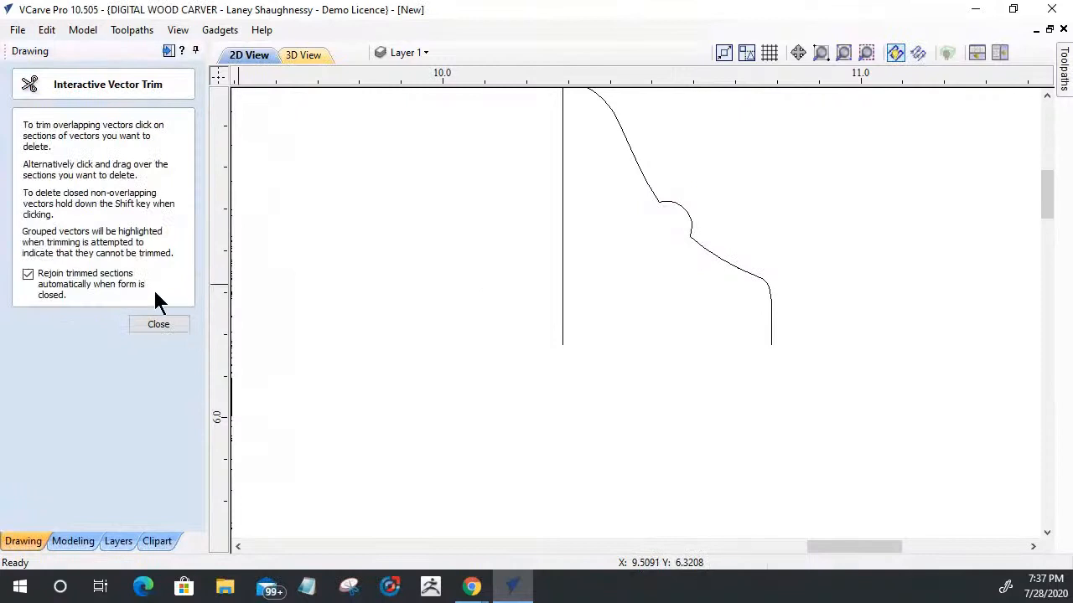
pyautogui.click(159, 324)
# Step: Shift the upper curve's lower handle to the right to make the curve above the bead fuller
pyautogui.scroll(-2, 564, 313)
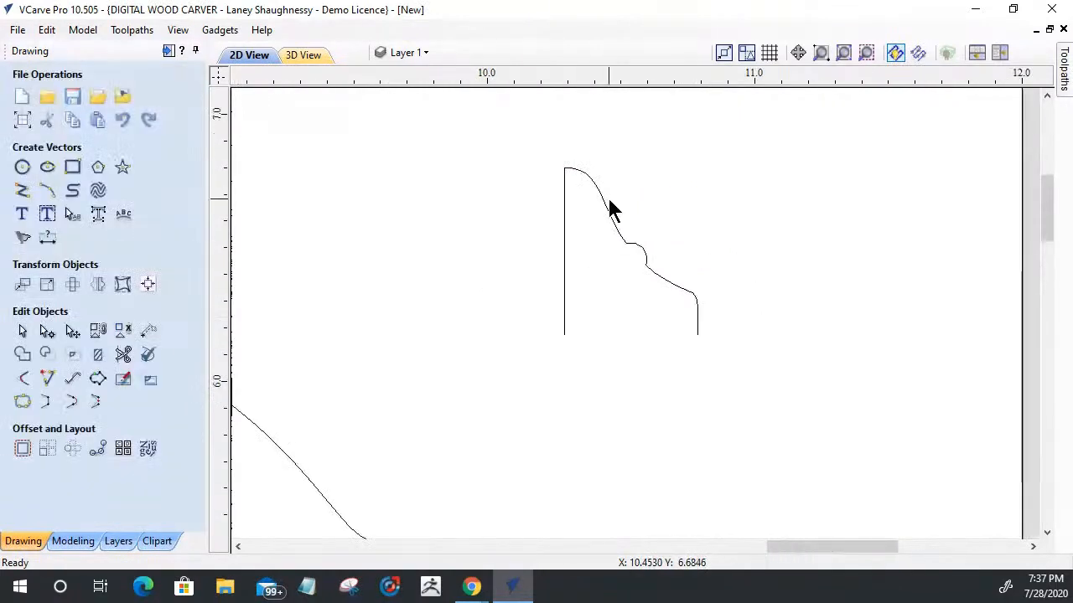
pyautogui.click(607, 208)
pyautogui.press('n')
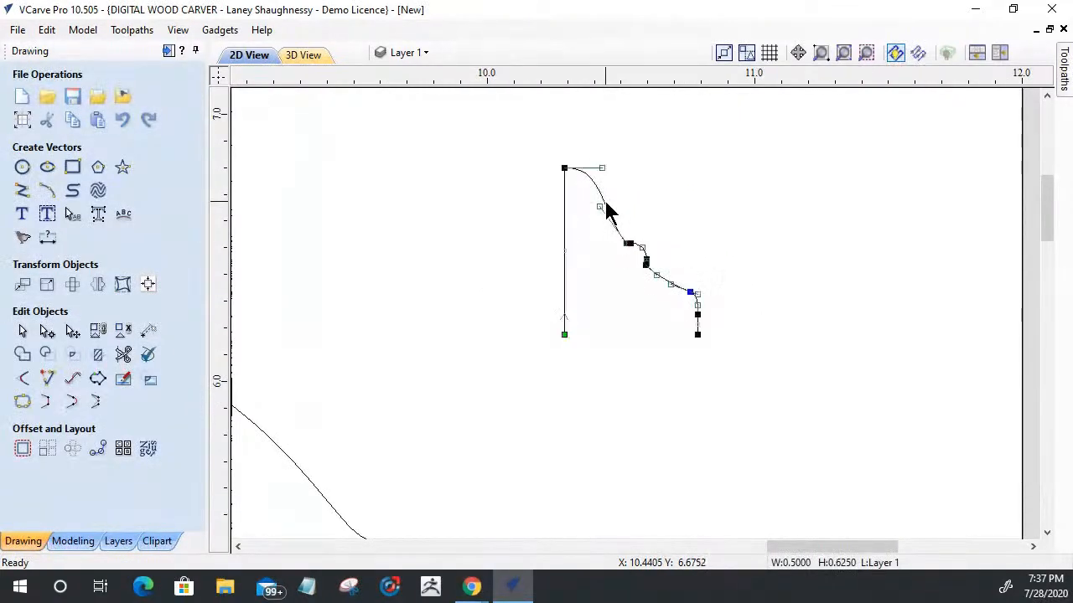
pyautogui.moveTo(600, 206); pyautogui.dragTo(624, 205)
pyautogui.click(585, 252)
pyautogui.scroll(-10, 702, 295)
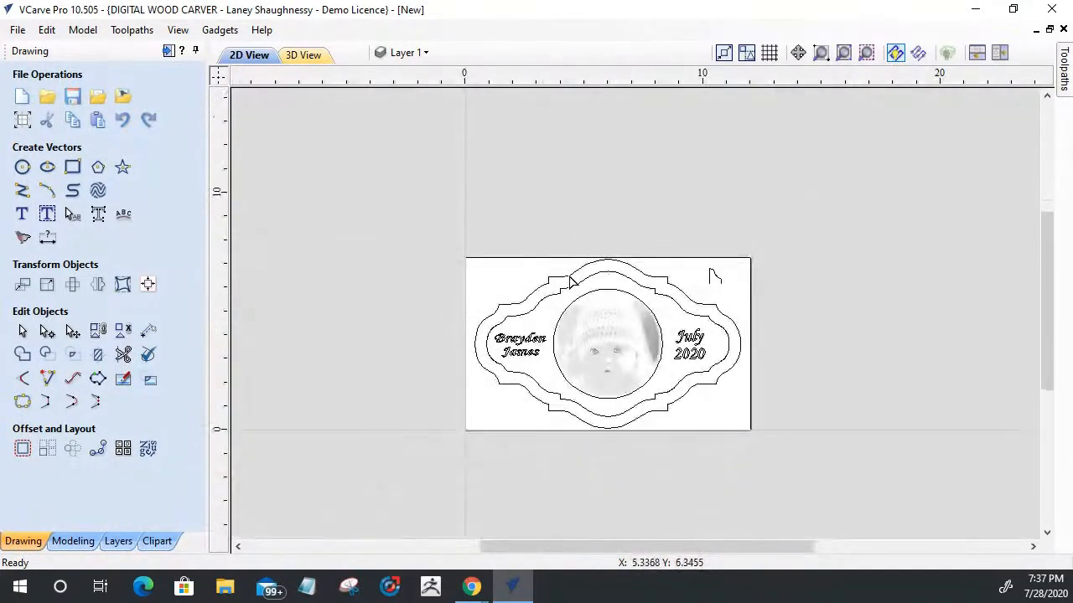
# Step: Set up a Moulding Toolpath with the inner offset border as drive rail and the custom curved shape as profile
pyautogui.click(169, 51)
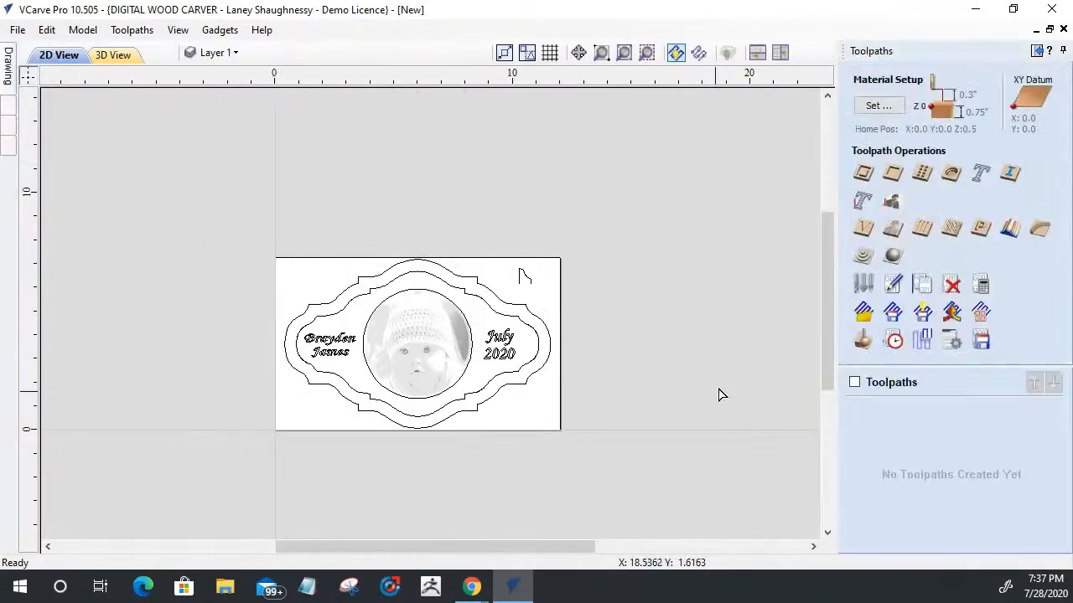
pyautogui.scroll(4, 522, 365)
pyautogui.scroll(1, 677, 193)
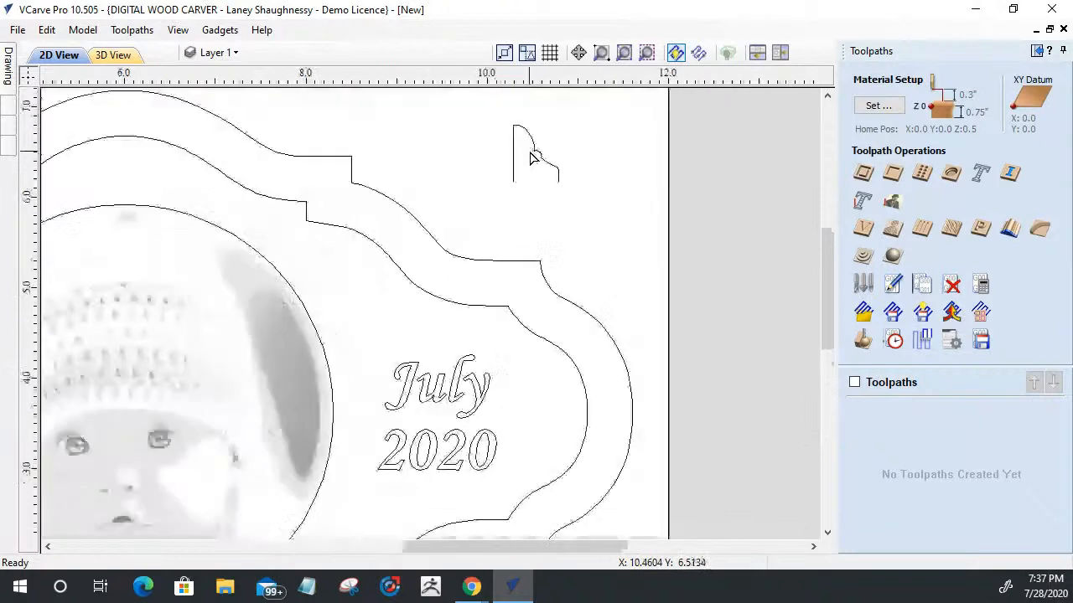
pyautogui.click(1012, 232)
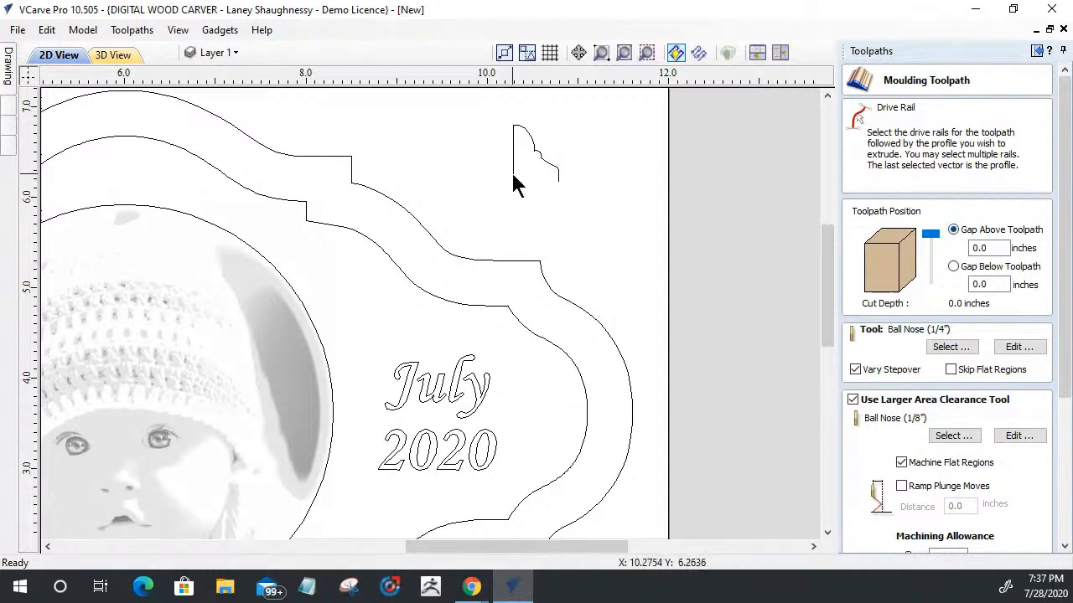
pyautogui.click(477, 310)
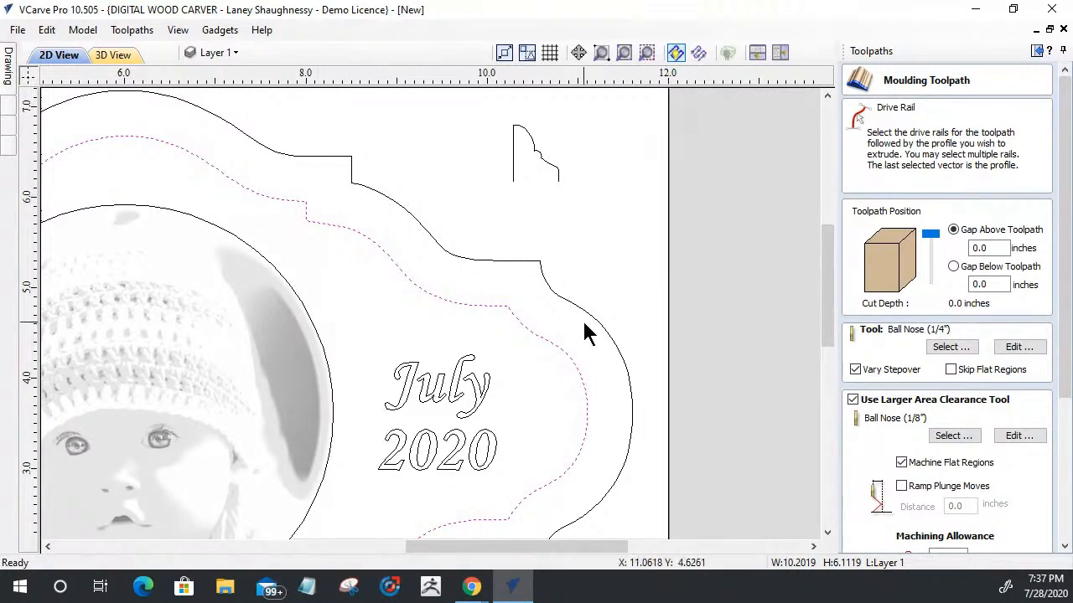
pyautogui.keyDown('shift'); pyautogui.click(513, 172); pyautogui.keyUp('shift')
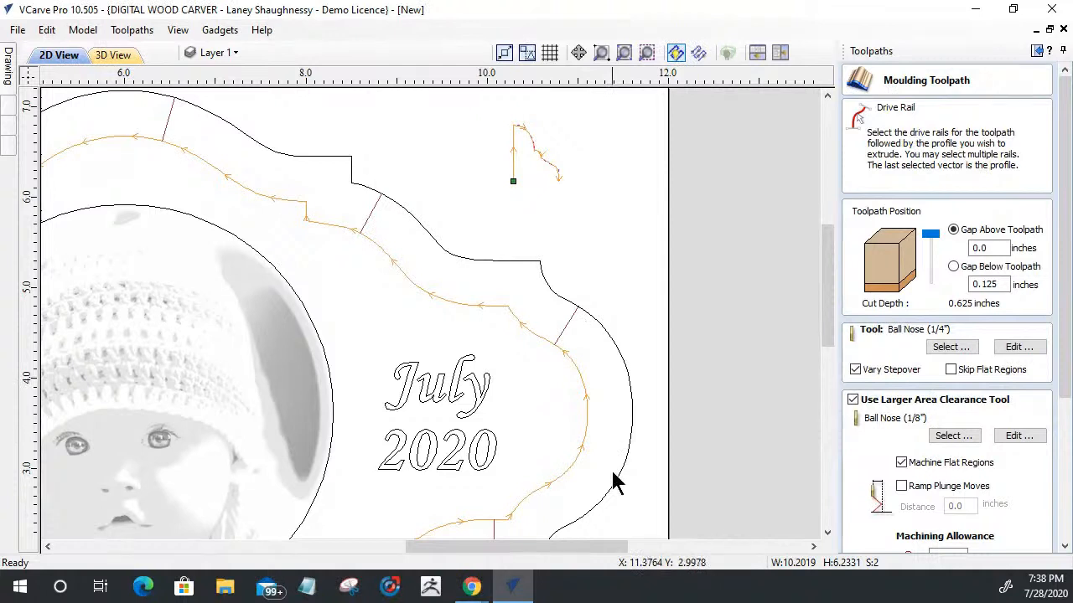
# Step: Choose the 46286 Tapered Ball Nose (3.6 deg, 0.25 inches) as the moulding toolpath's finishing tool
pyautogui.scroll(-4, 613, 472)
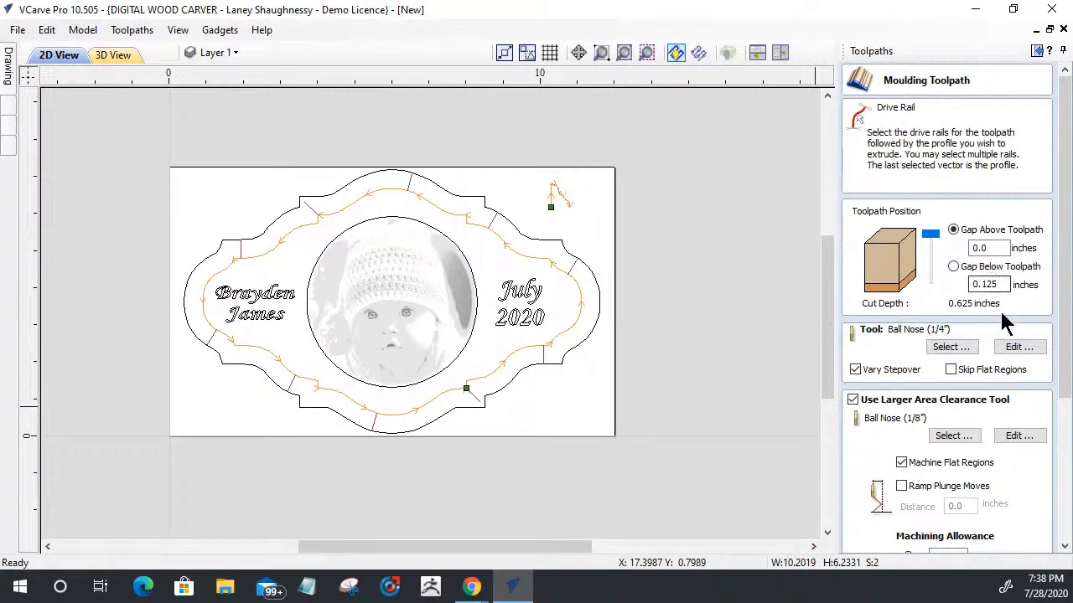
pyautogui.click(946, 351)
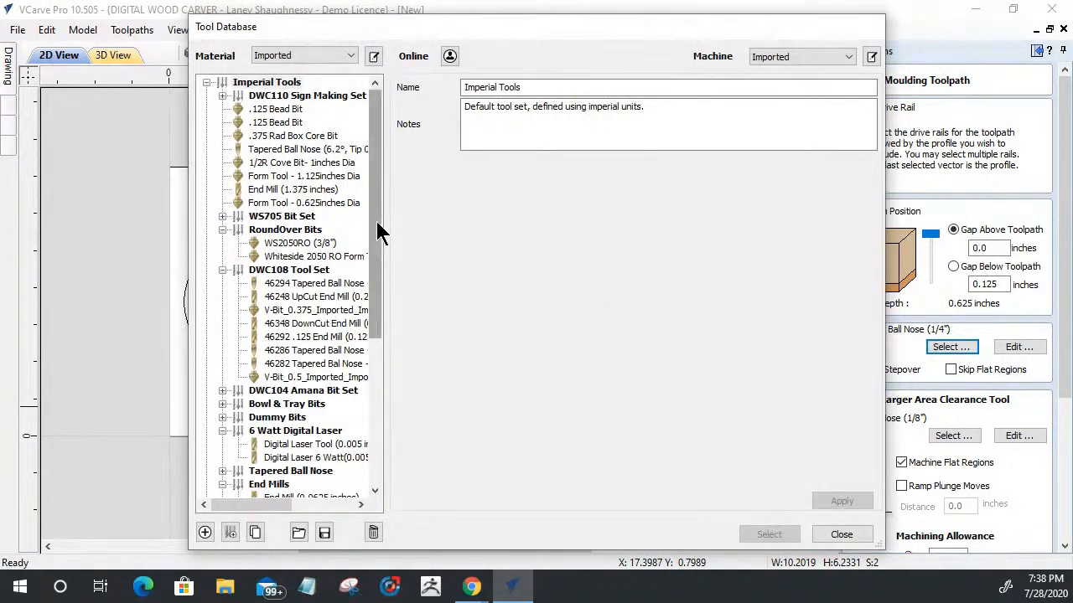
pyautogui.click(316, 351)
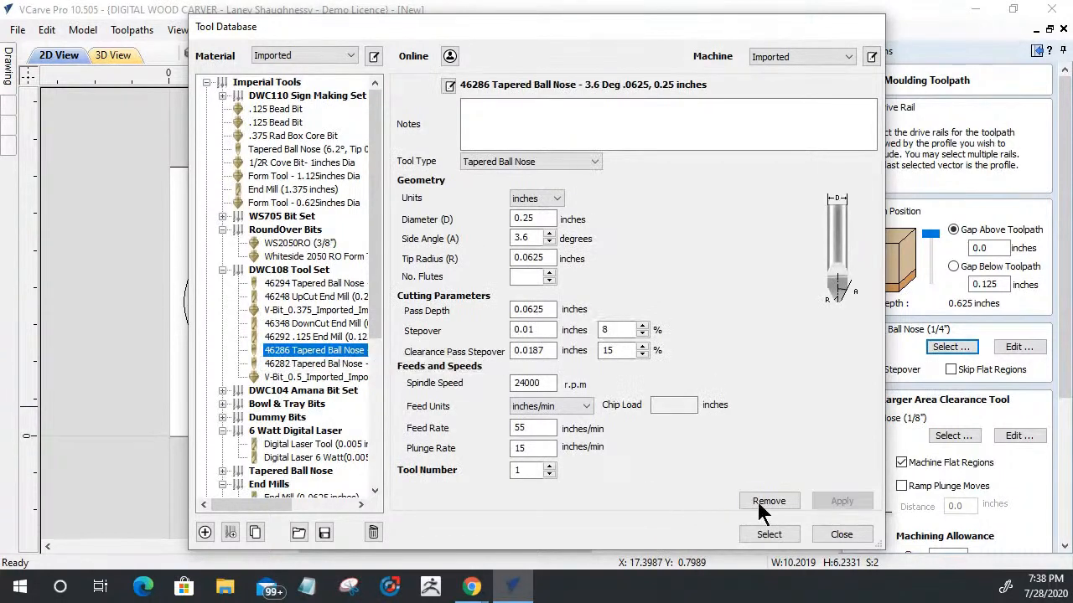
pyautogui.click(765, 534)
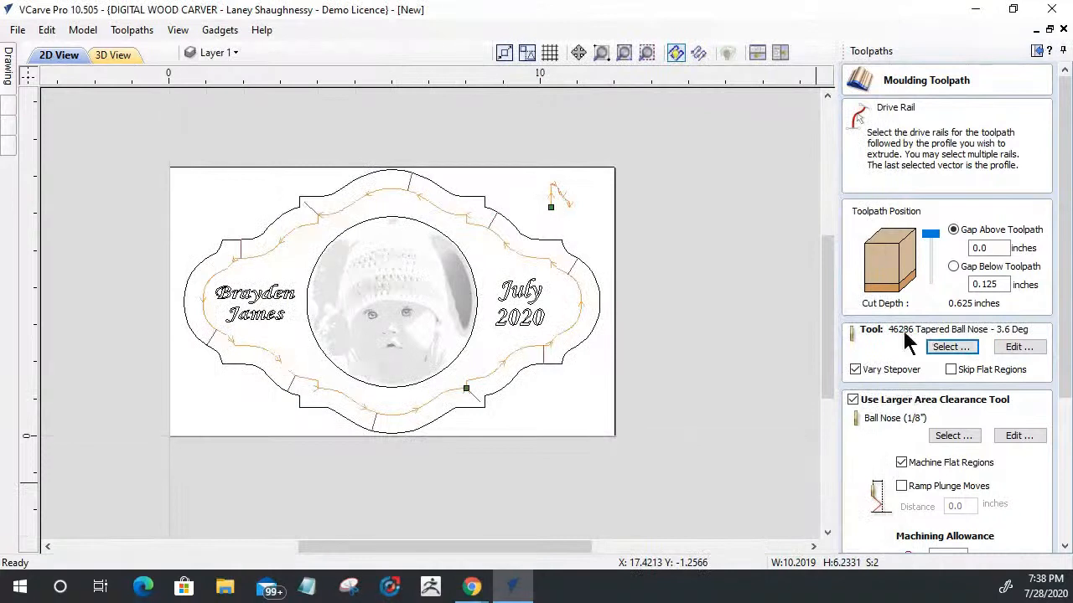
# Step: Keep the larger area clearance tool enabled and set it to the End Mill (0.25 inches)
pyautogui.click(852, 401)
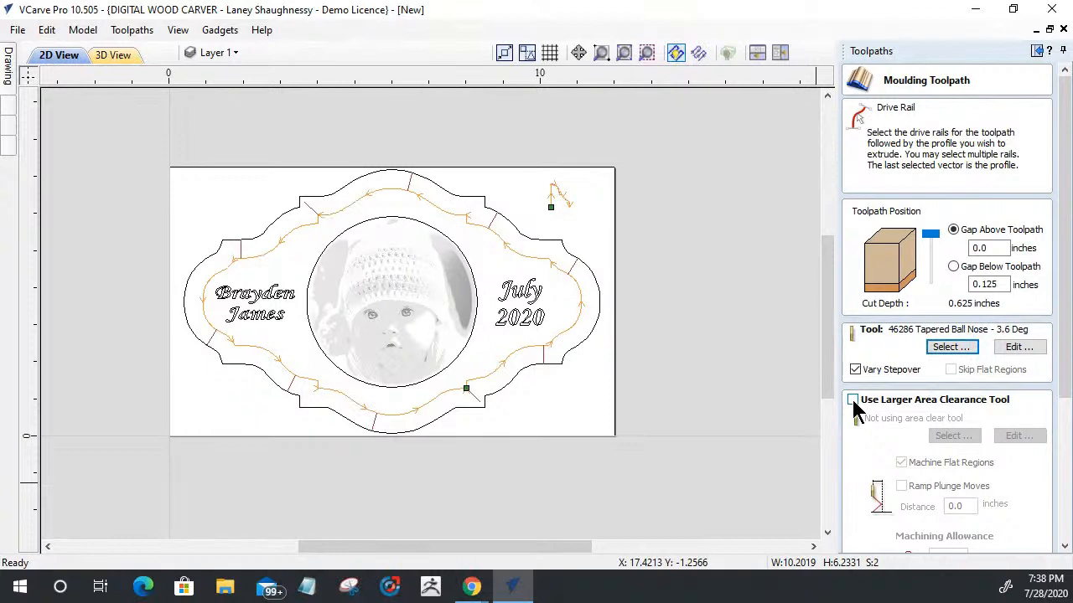
pyautogui.click(853, 400)
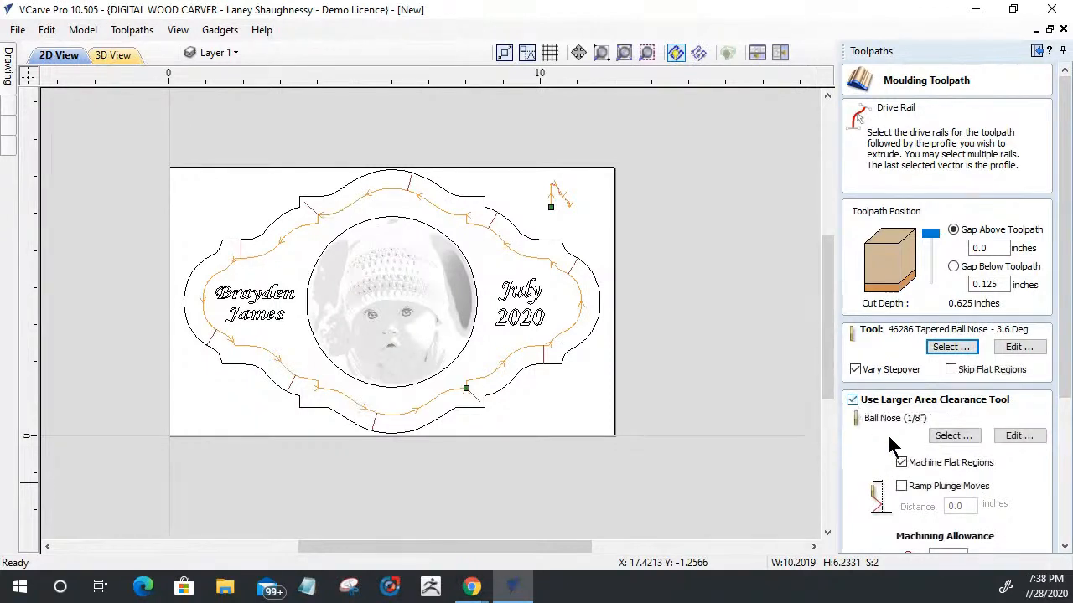
pyautogui.click(955, 442)
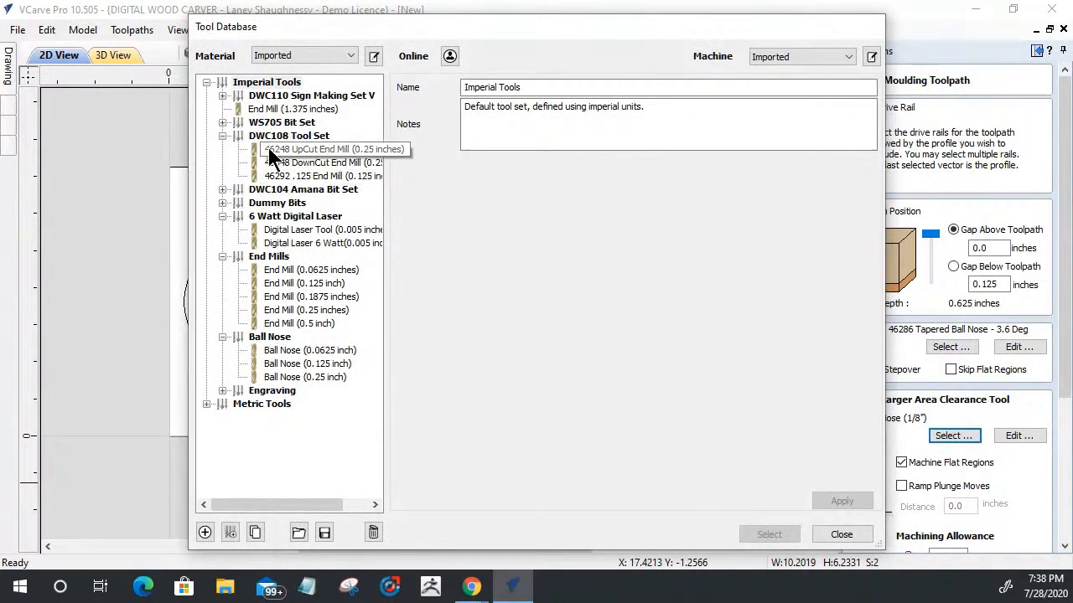
pyautogui.click(277, 310)
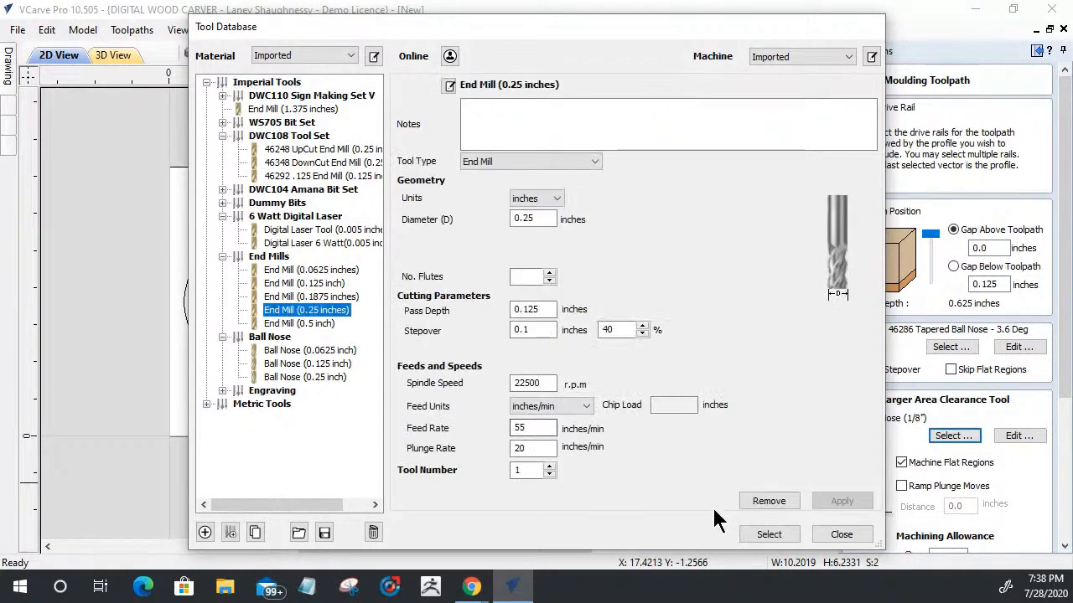
pyautogui.click(763, 535)
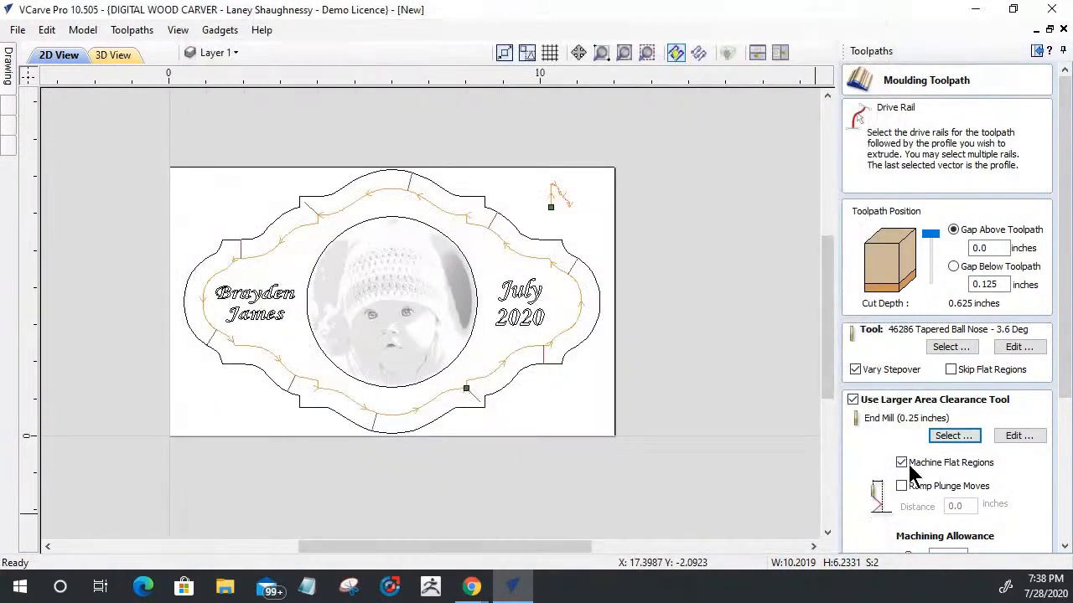
# Step: Turn off machining of flat regions for the larger area clearance tool and calculate the moulding toolpath
pyautogui.scroll(10, 559, 198)
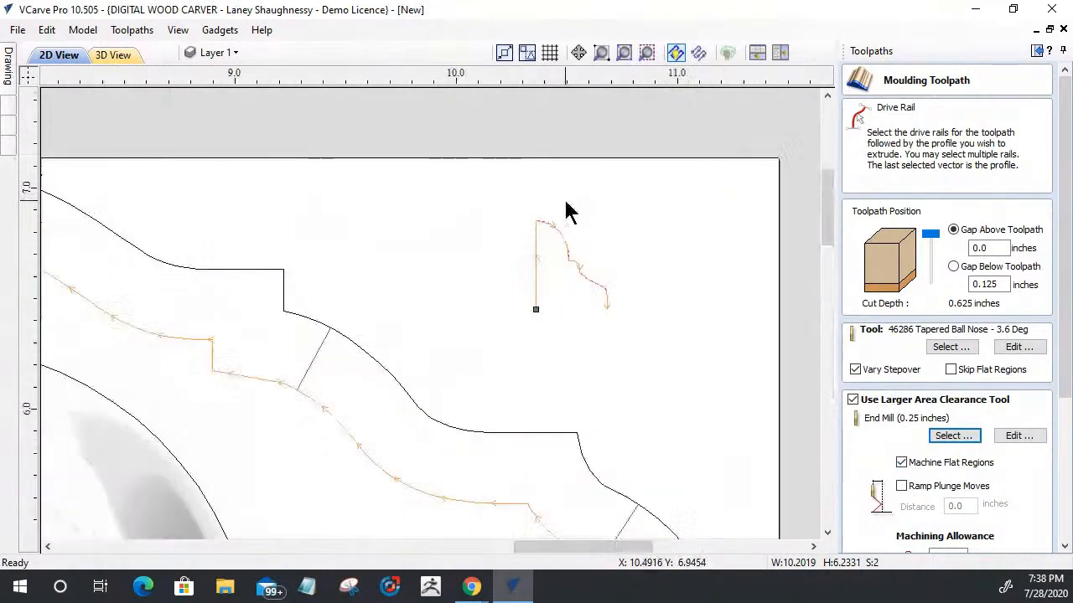
pyautogui.scroll(-3, 563, 208)
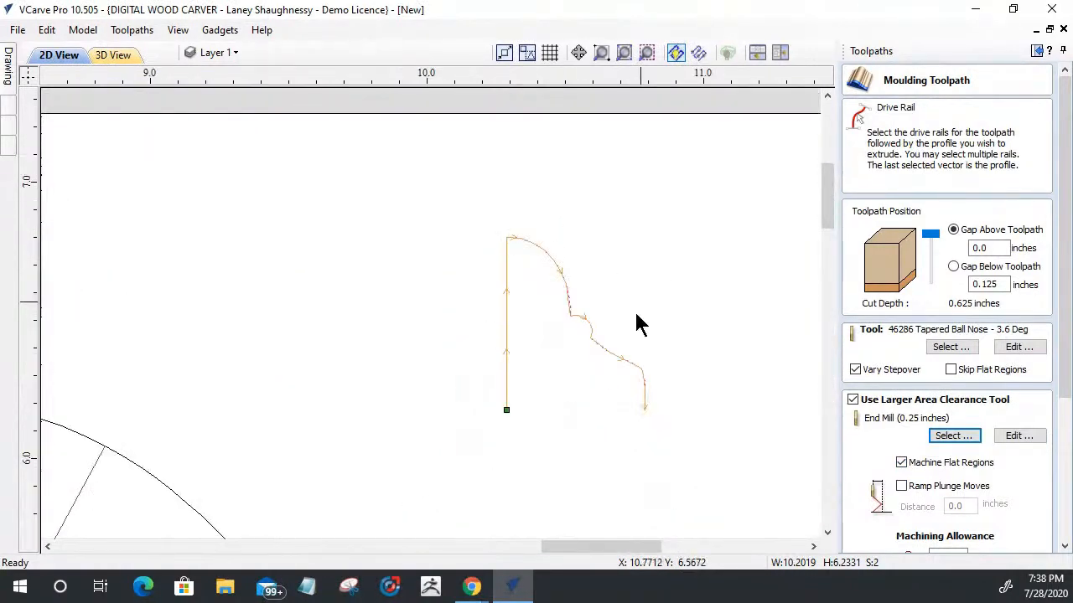
pyautogui.scroll(-2, 620, 383)
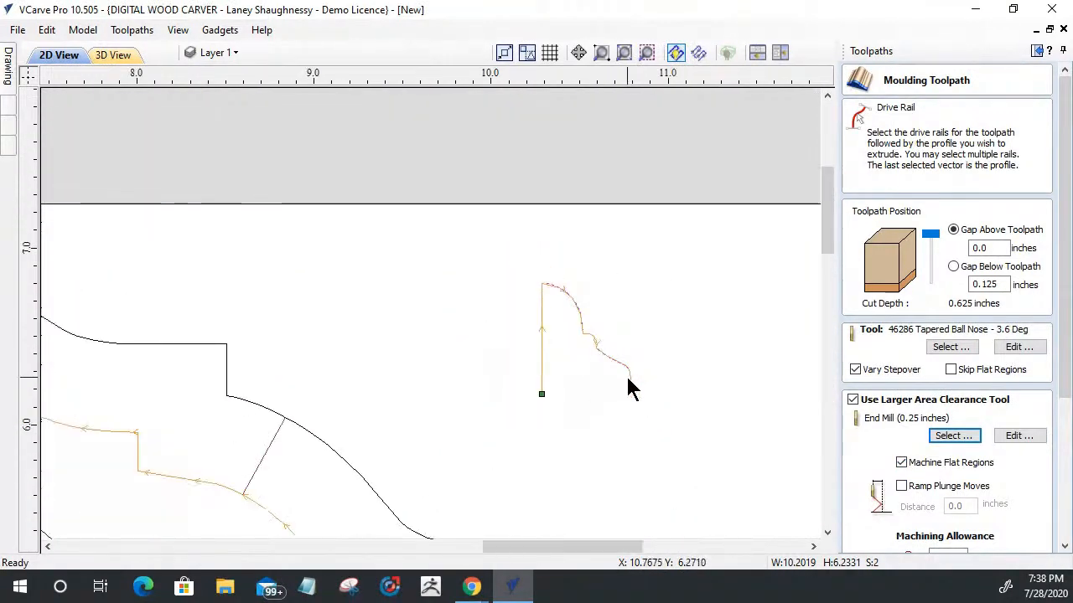
pyautogui.scroll(5, 629, 386)
pyautogui.scroll(-3, 628, 373)
pyautogui.scroll(-3, 727, 352)
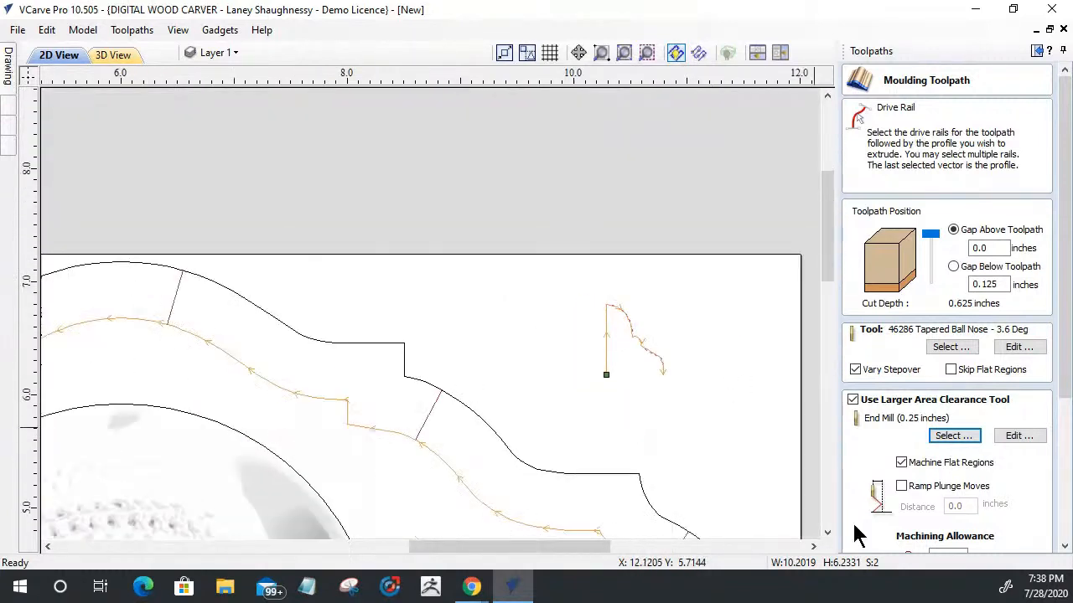
pyautogui.click(900, 463)
pyautogui.moveTo(1065, 366); pyautogui.dragTo(1048, 512)
pyautogui.click(867, 537)
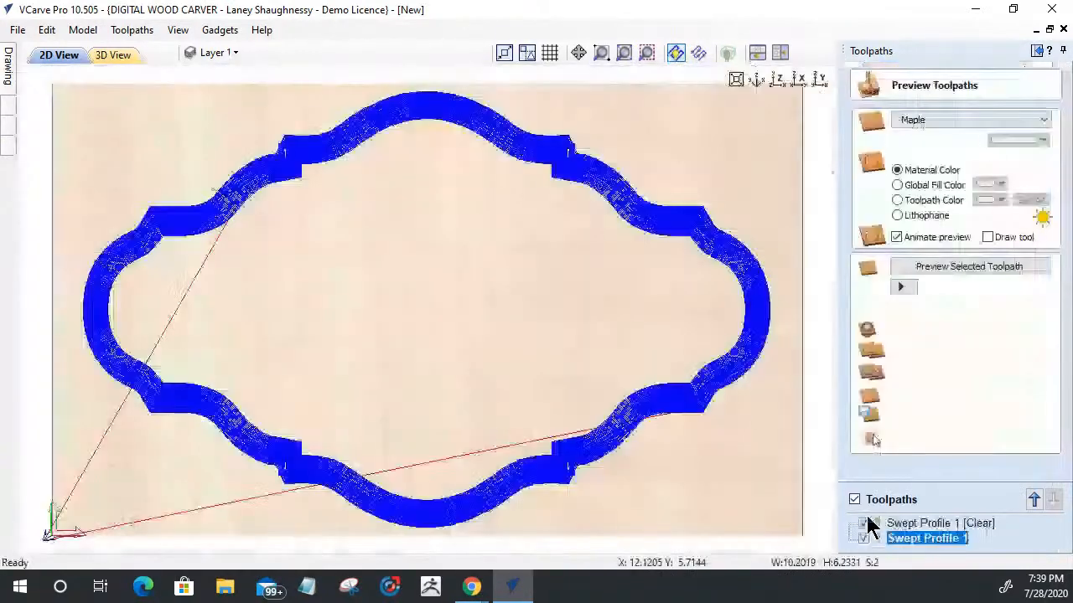
pyautogui.moveTo(614, 510)
pyautogui.mouseDown()
pyautogui.moveTo(519, 300)
pyautogui.moveTo(520, 352)
pyautogui.moveTo(757, 364)
pyautogui.mouseUp()
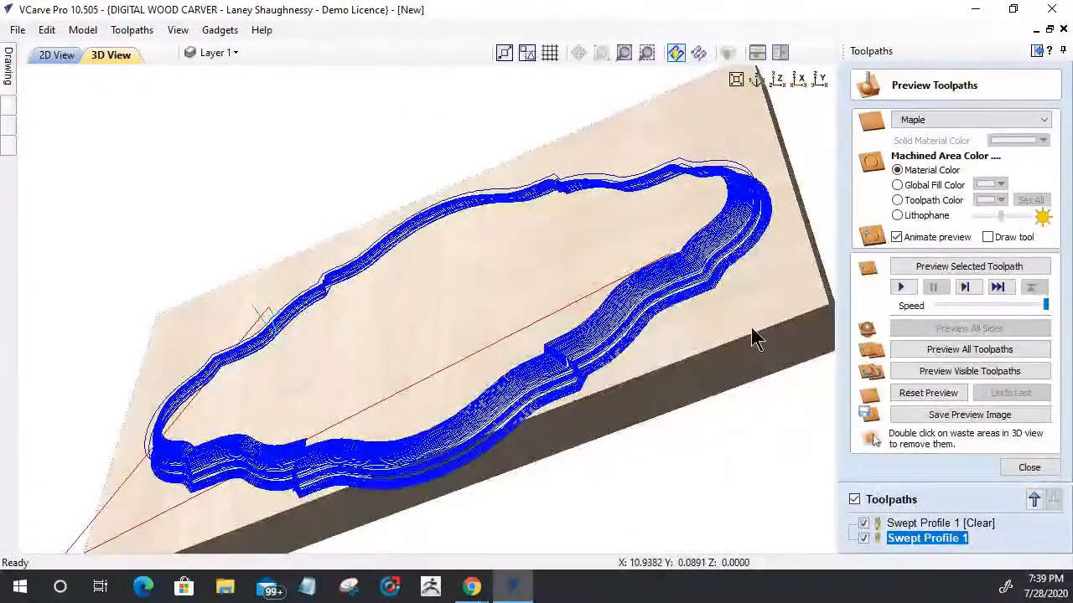
pyautogui.click(927, 268)
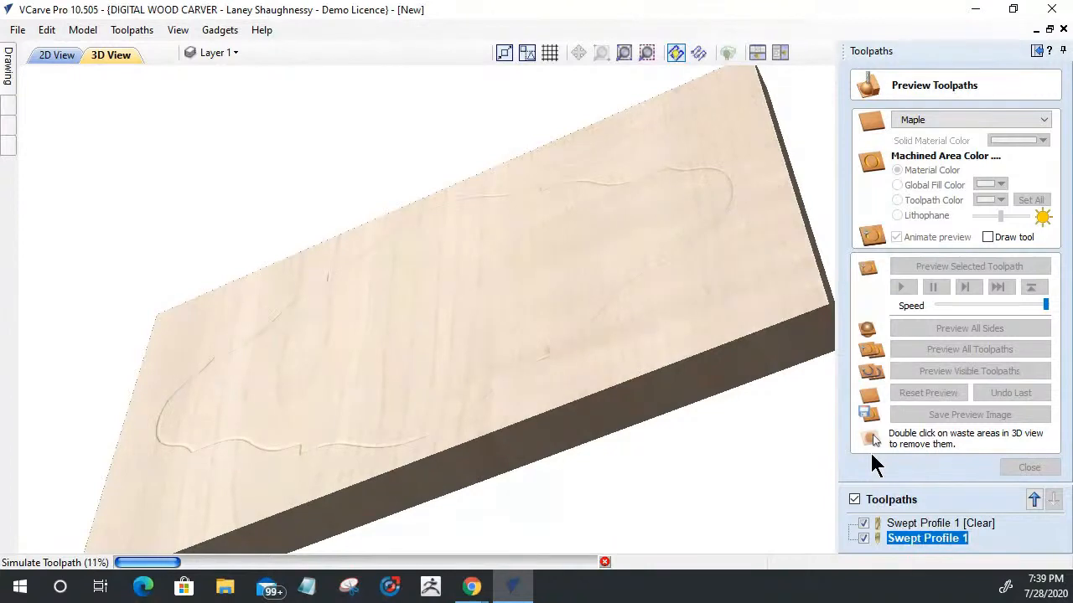
pyautogui.click(605, 563)
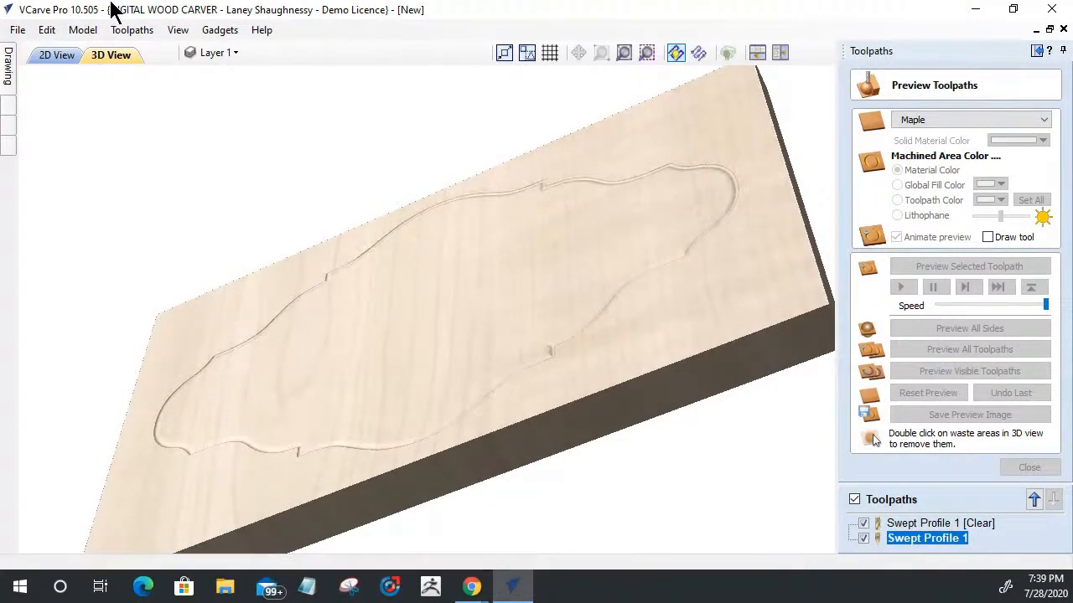
# Step: Lower the preview simulation quality to Very High (4 x Slower)
pyautogui.click(132, 30)
pyautogui.moveTo(139, 103)
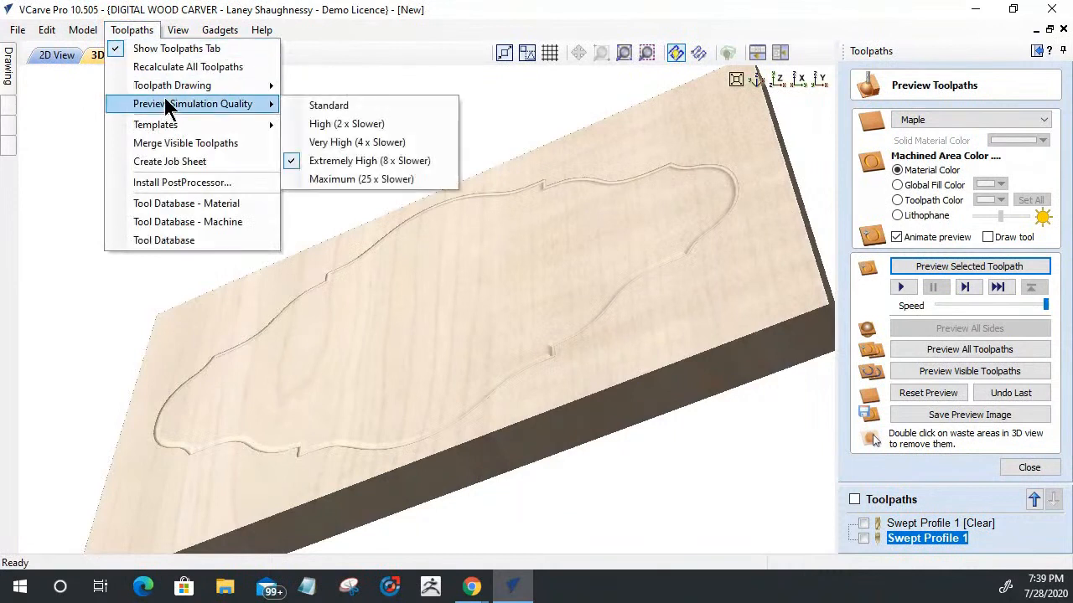
pyautogui.click(324, 145)
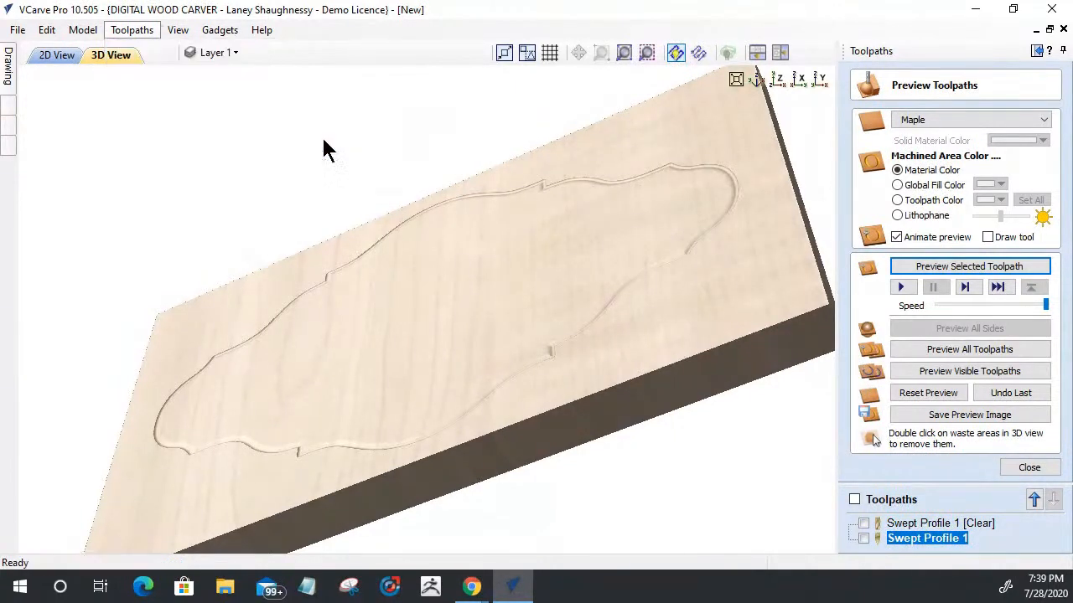
# Step: Make both Swept Profile 1 toolpaths visible, clearance and finishing, and run the preview of the visible toolpaths
pyautogui.click(864, 538)
pyautogui.click(962, 372)
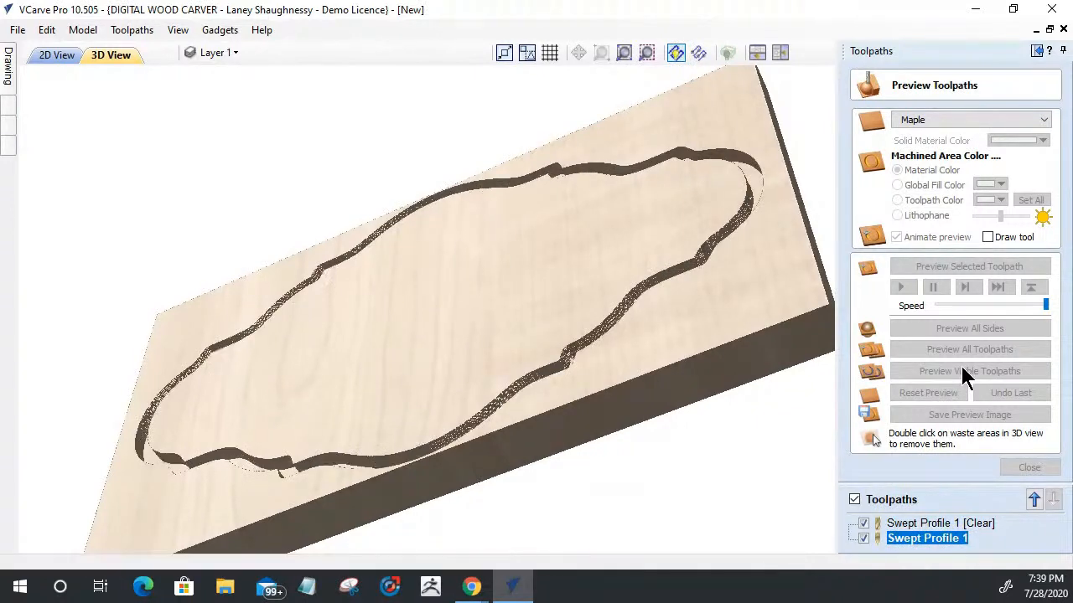
pyautogui.click(963, 372)
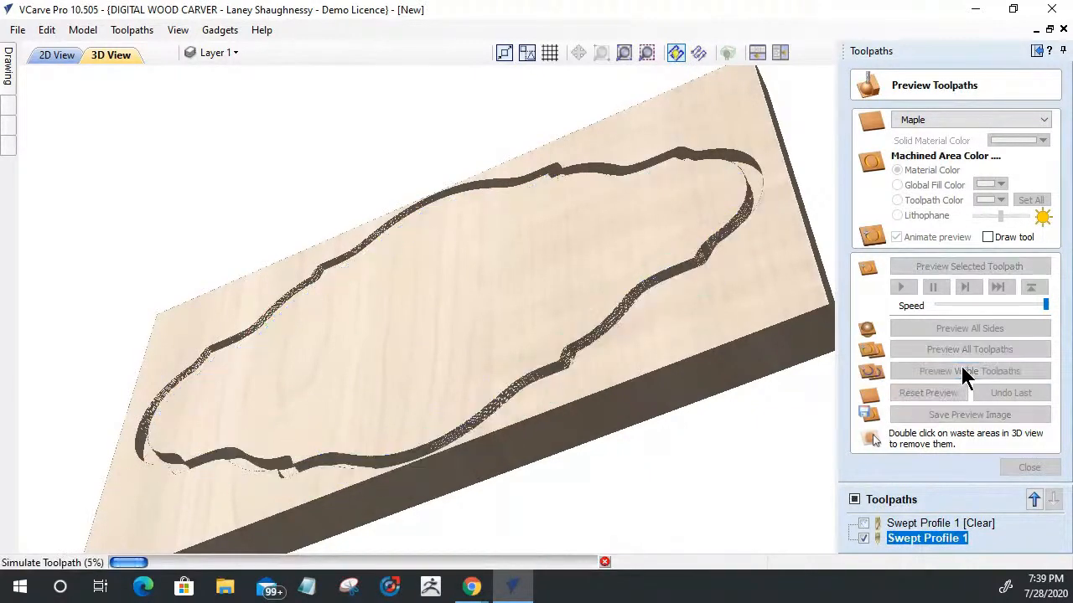
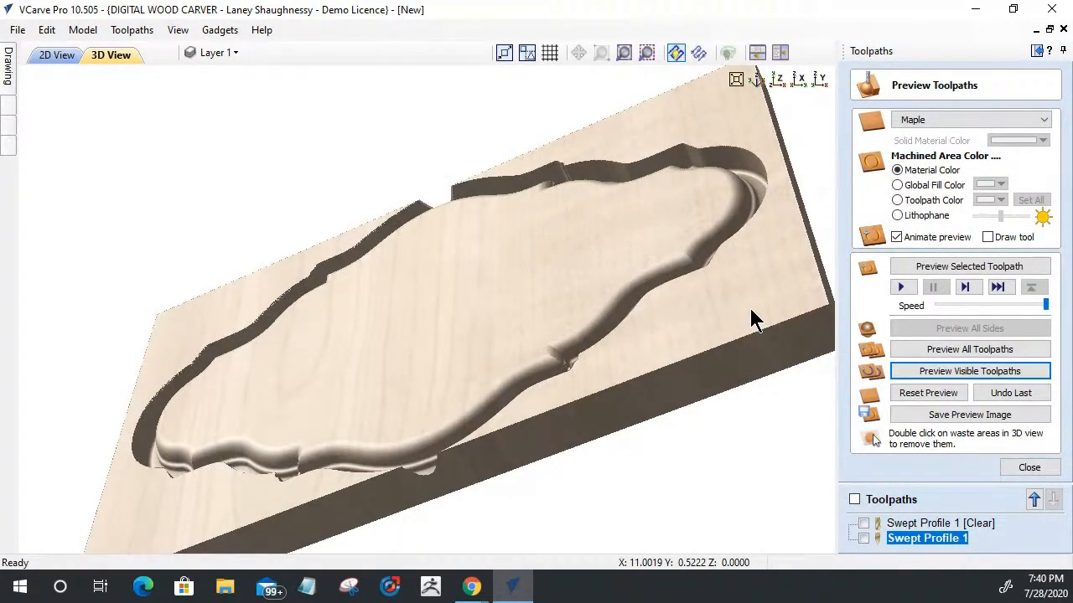
# Step: Calculate a 2D profile toolpath outside the plaque's outer border with a 0.75-inch cut depth and the End Mill (0.25 inches)
pyautogui.click(45, 54)
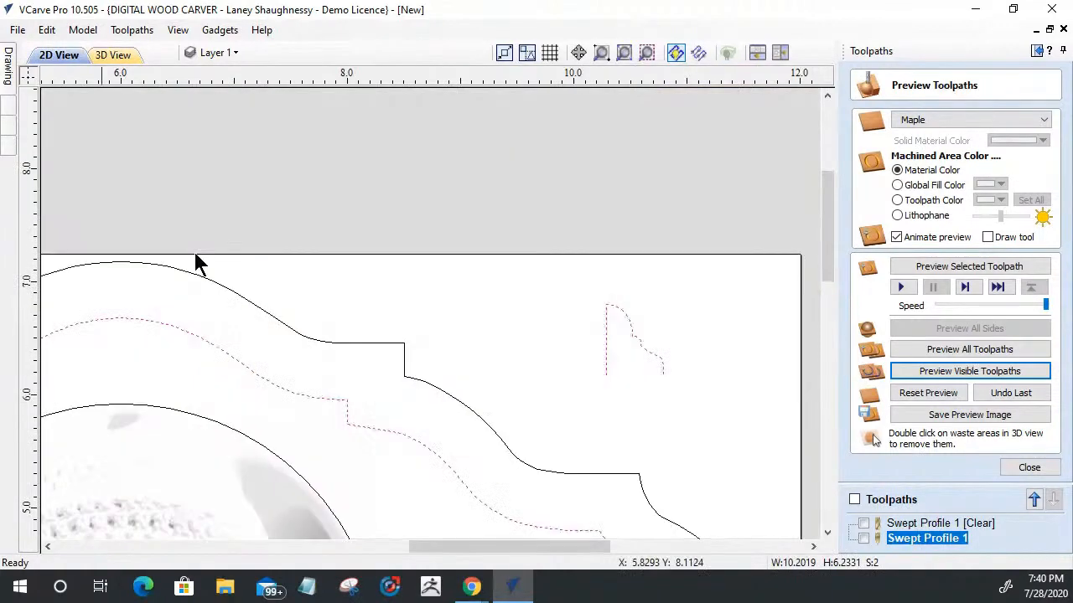
pyautogui.scroll(-2, 561, 273)
pyautogui.click(481, 298)
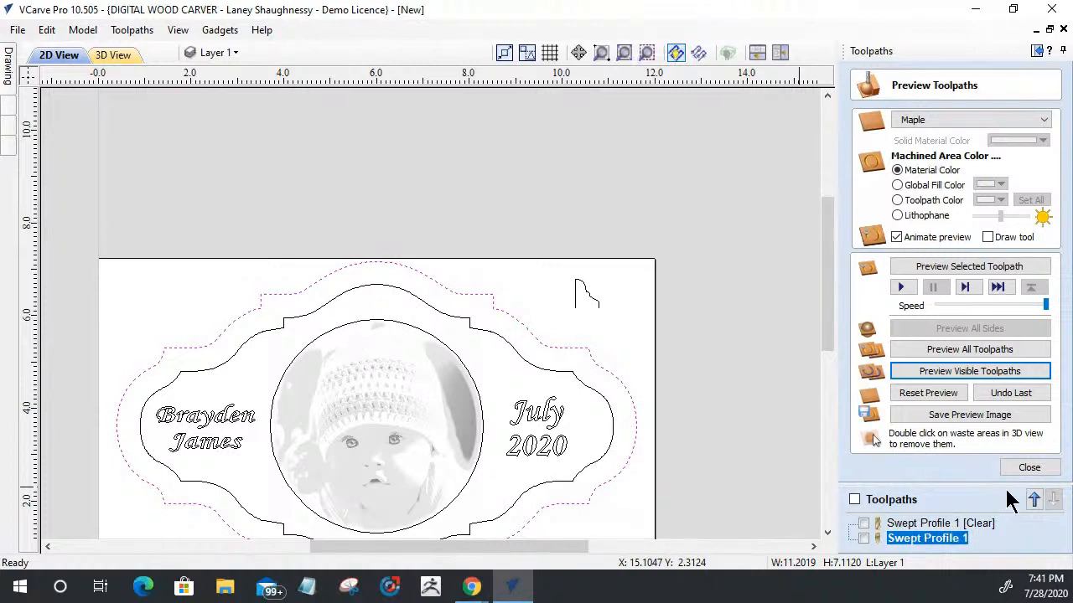
pyautogui.click(1024, 469)
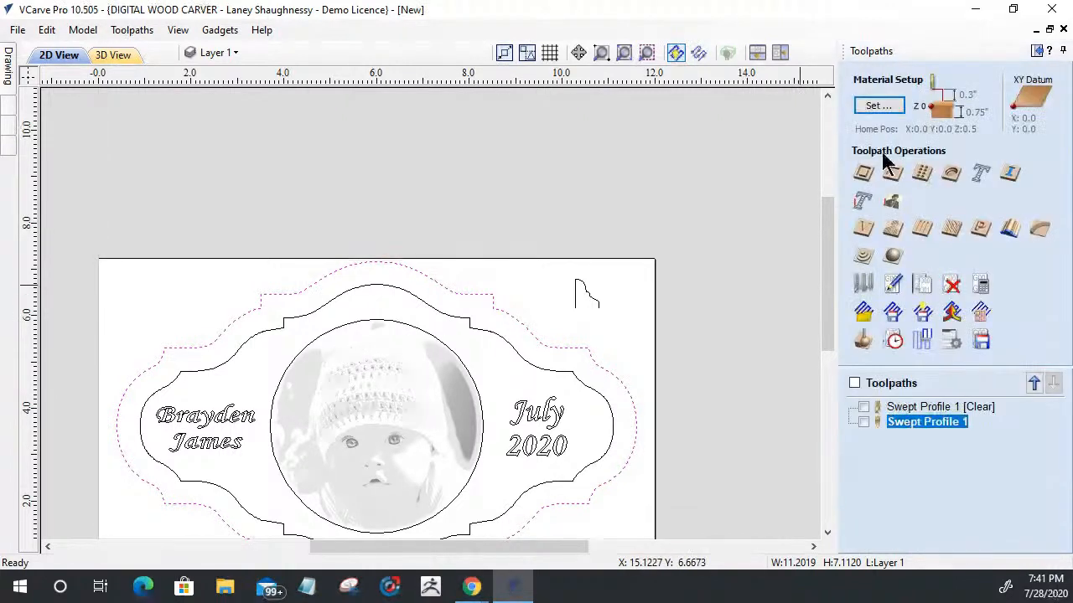
pyautogui.click(862, 174)
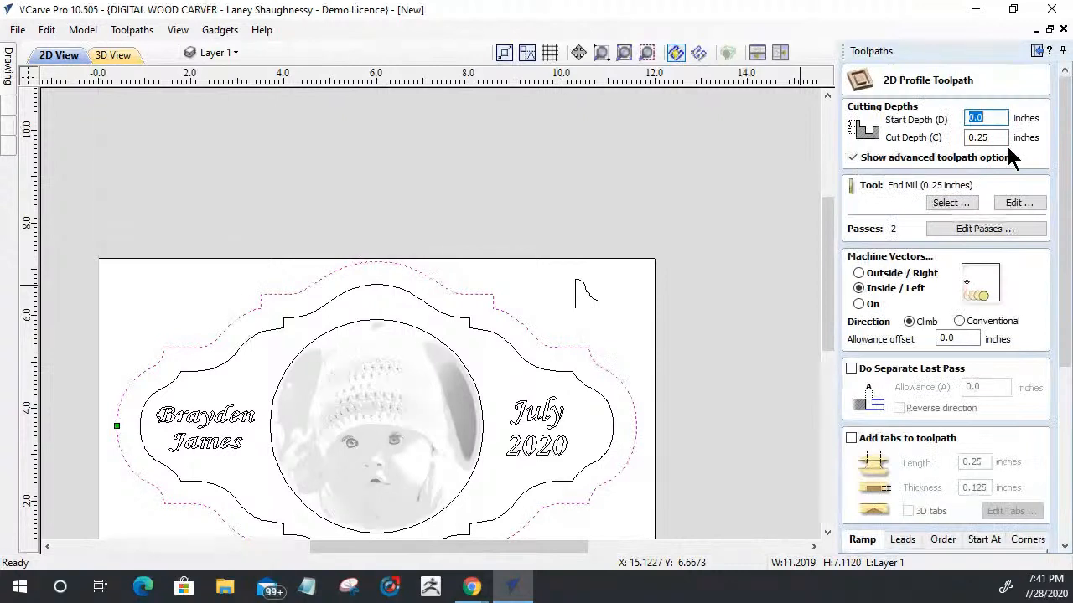
pyautogui.write('.')
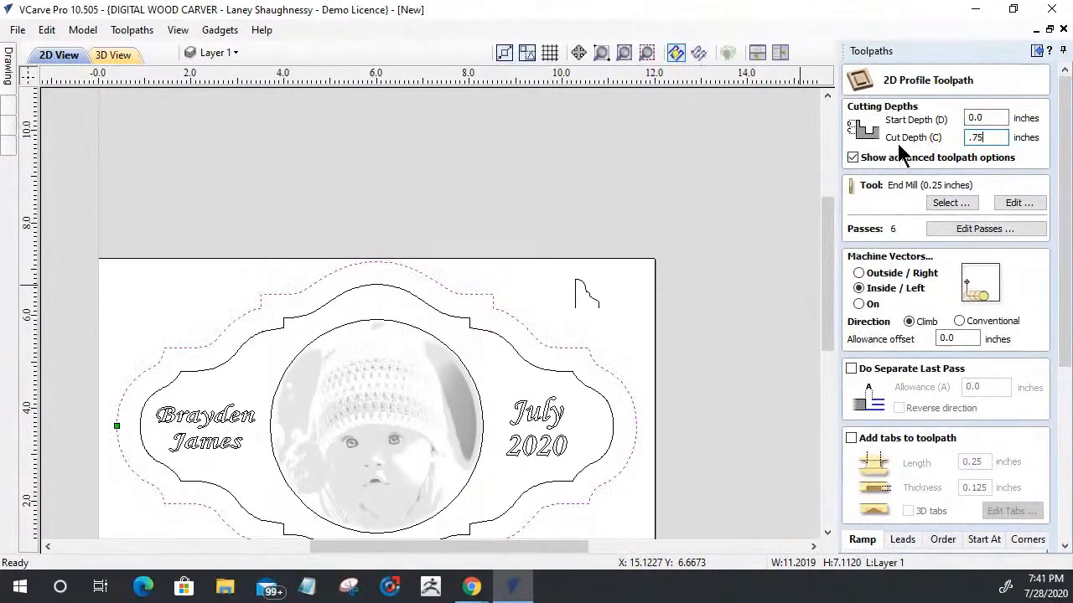
pyautogui.click(863, 275)
pyautogui.moveTo(1065, 224); pyautogui.dragTo(1066, 463)
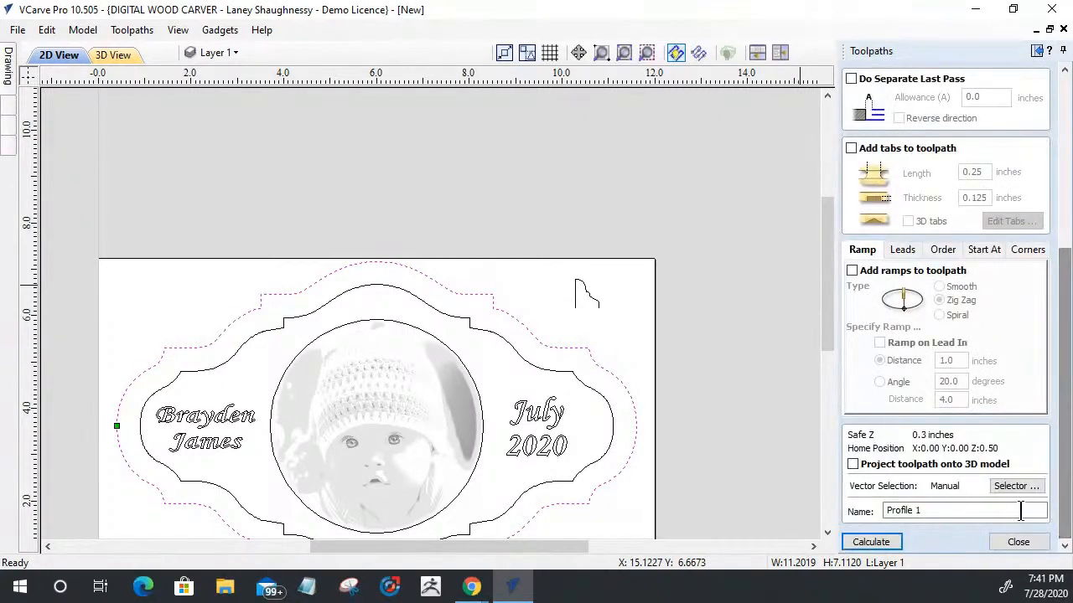
pyautogui.click(872, 543)
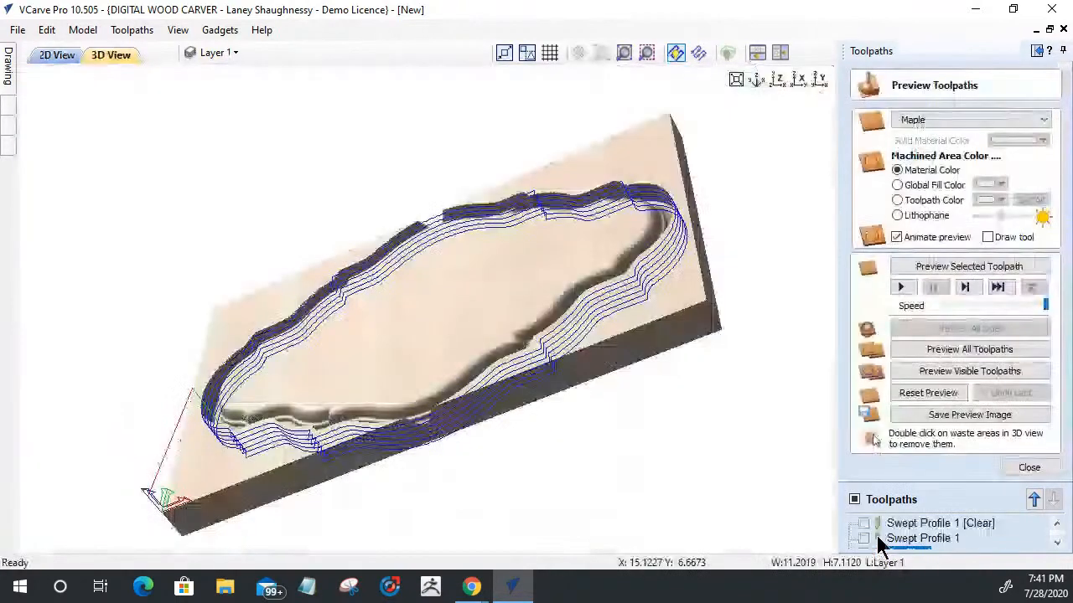
# Step: Preview the profile cutout in 3D and remove the surrounding waste pieces to inspect the plaque's moulded edge
pyautogui.click(964, 267)
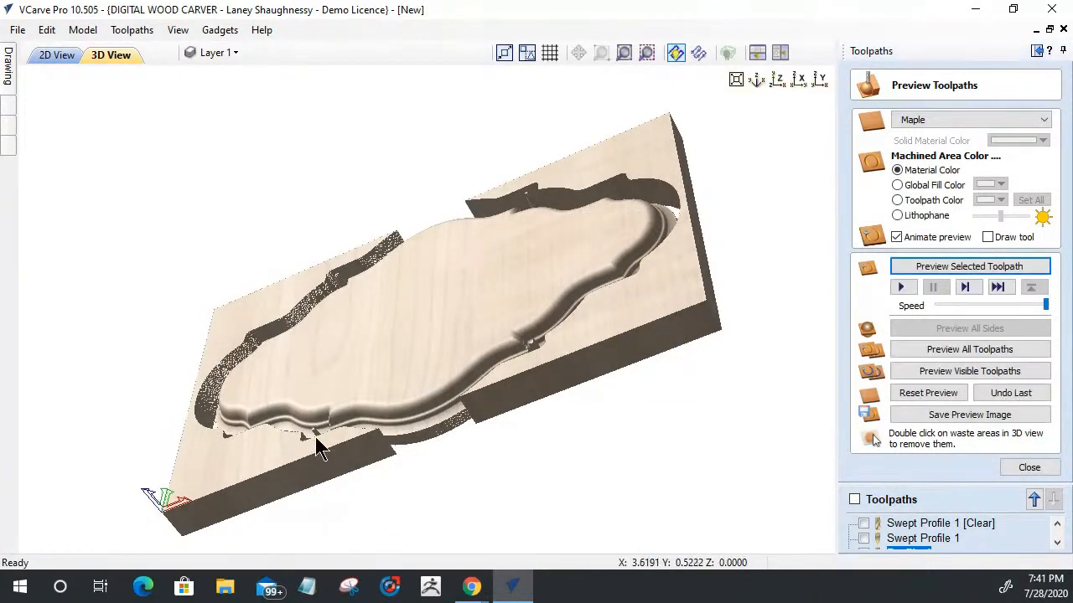
pyautogui.doubleClick(651, 325)
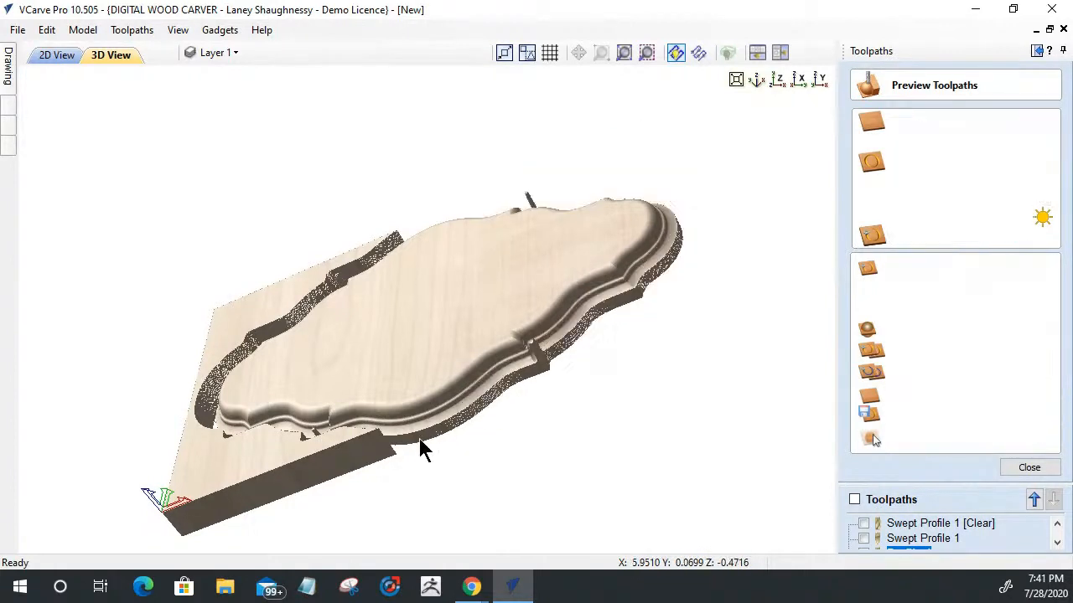
pyautogui.doubleClick(339, 453)
pyautogui.moveTo(605, 325); pyautogui.dragTo(539, 450)
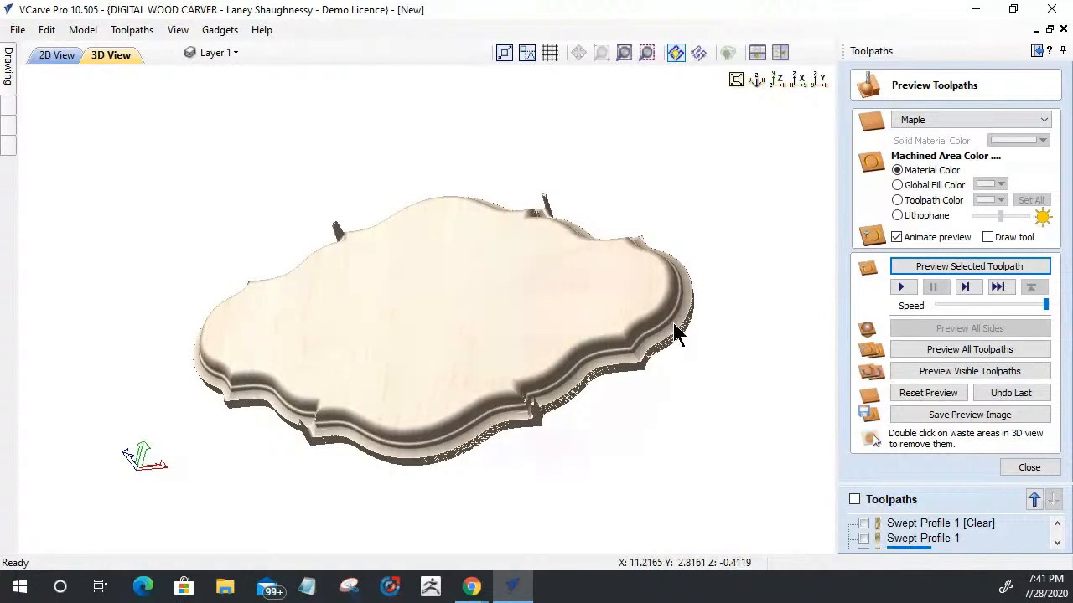
pyautogui.moveTo(537, 423); pyautogui.dragTo(557, 382)
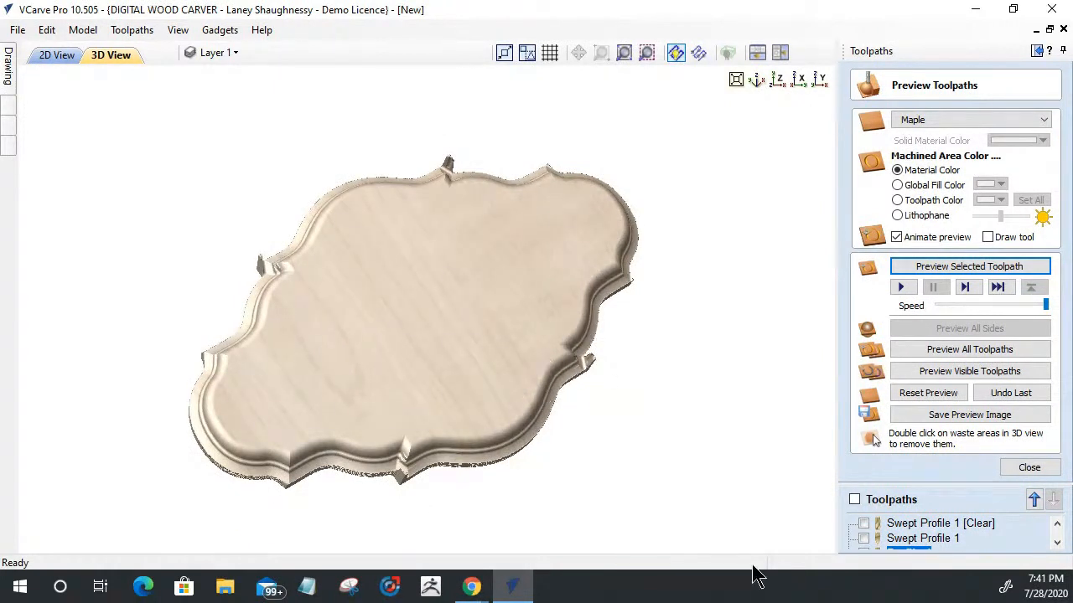
# Step: Set the Swept Profile 1 clearance machining allowance to 0.125 inches and recalculate the moulding toolpath
pyautogui.doubleClick(927, 523)
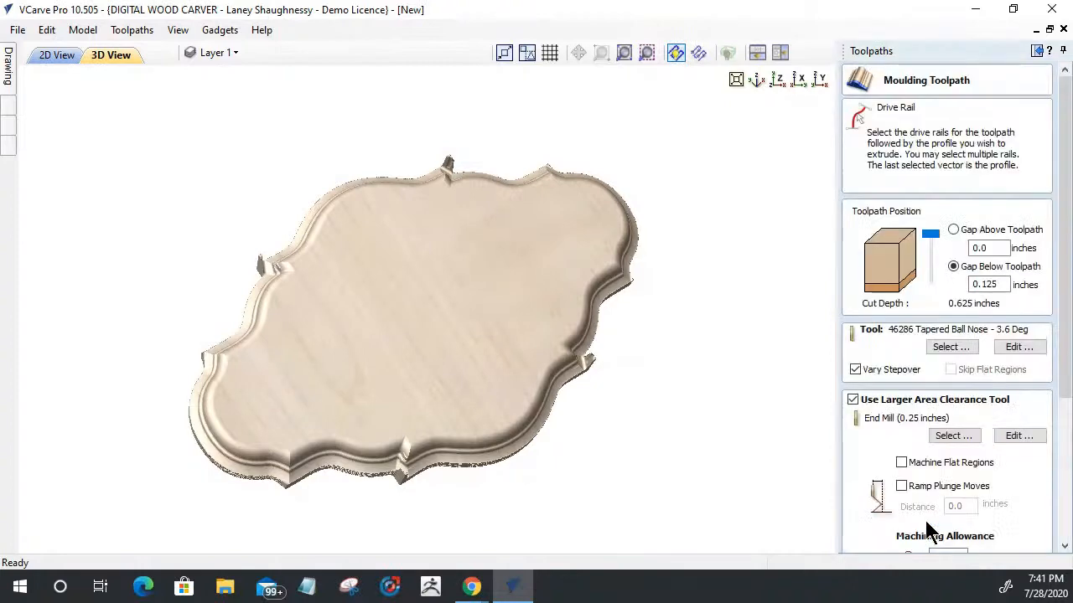
pyautogui.scroll(-3, 929, 356)
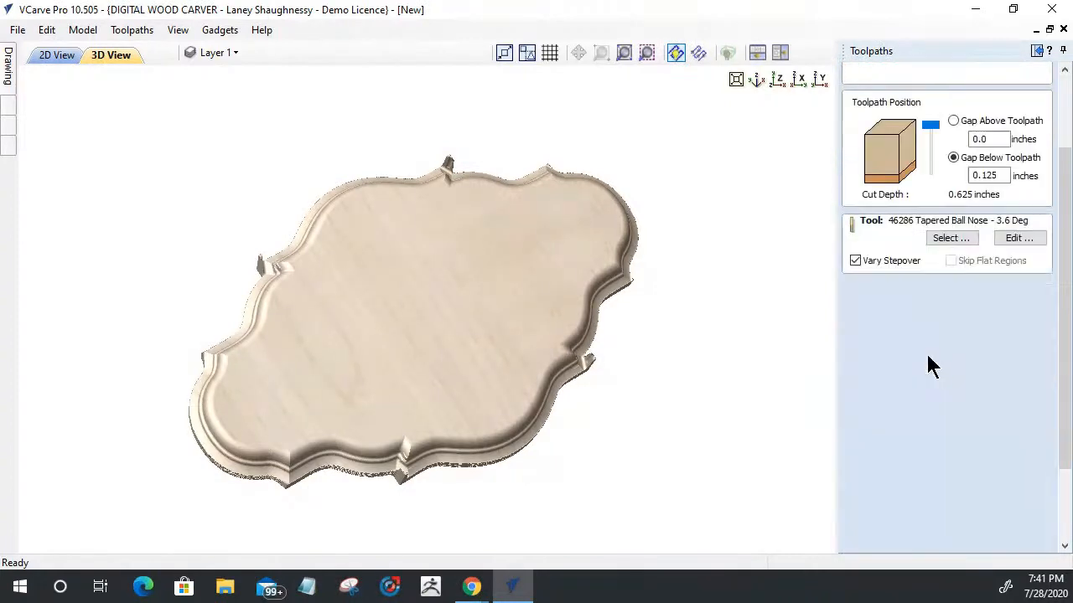
pyautogui.moveTo(1067, 457); pyautogui.dragTo(1067, 471)
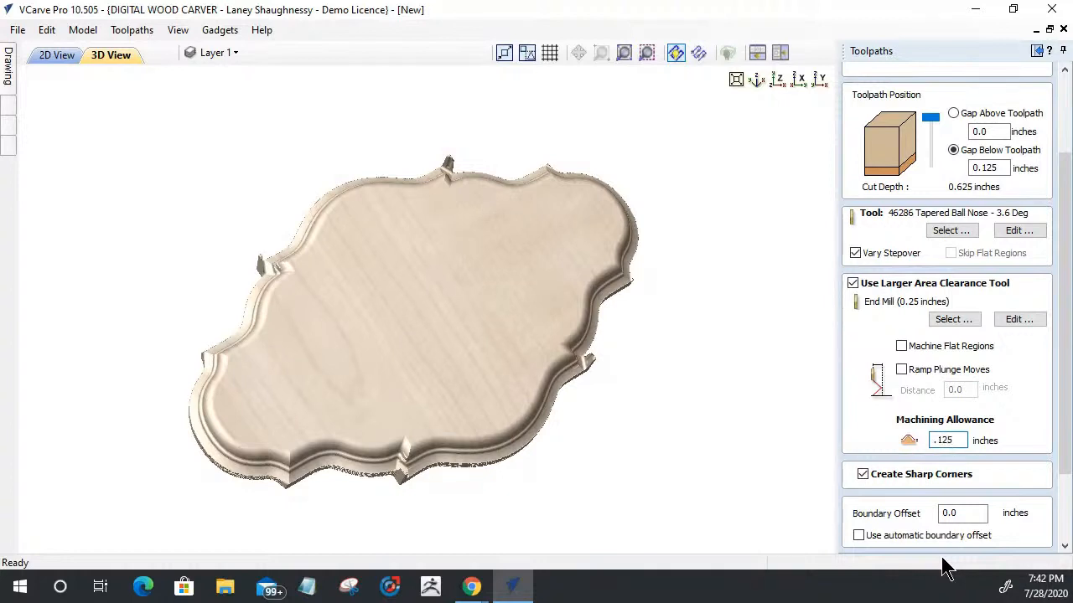
pyautogui.moveTo(1059, 468); pyautogui.dragTo(1064, 536)
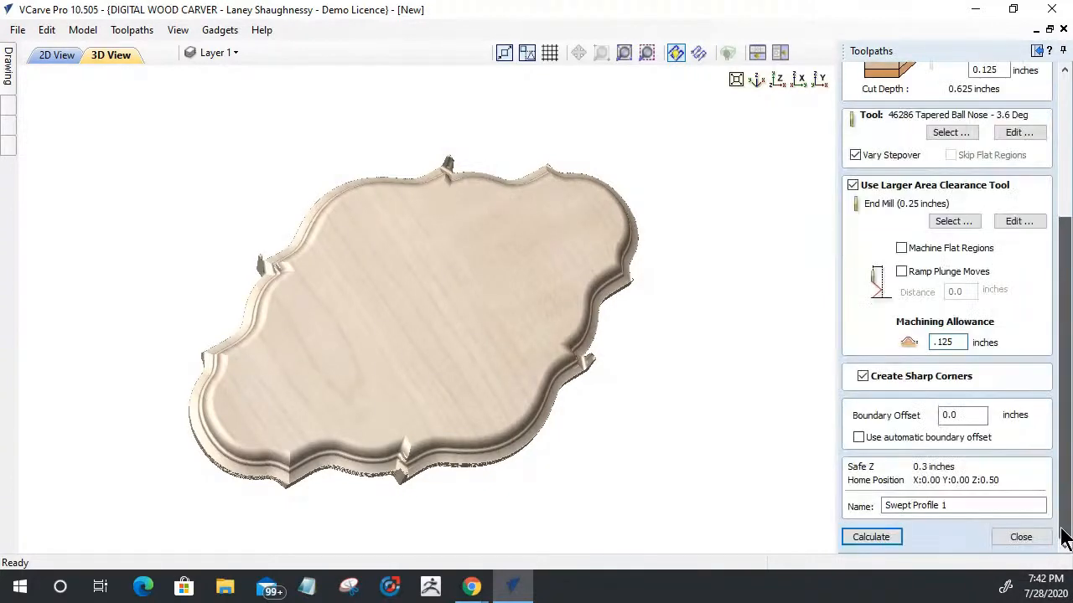
pyautogui.click(875, 535)
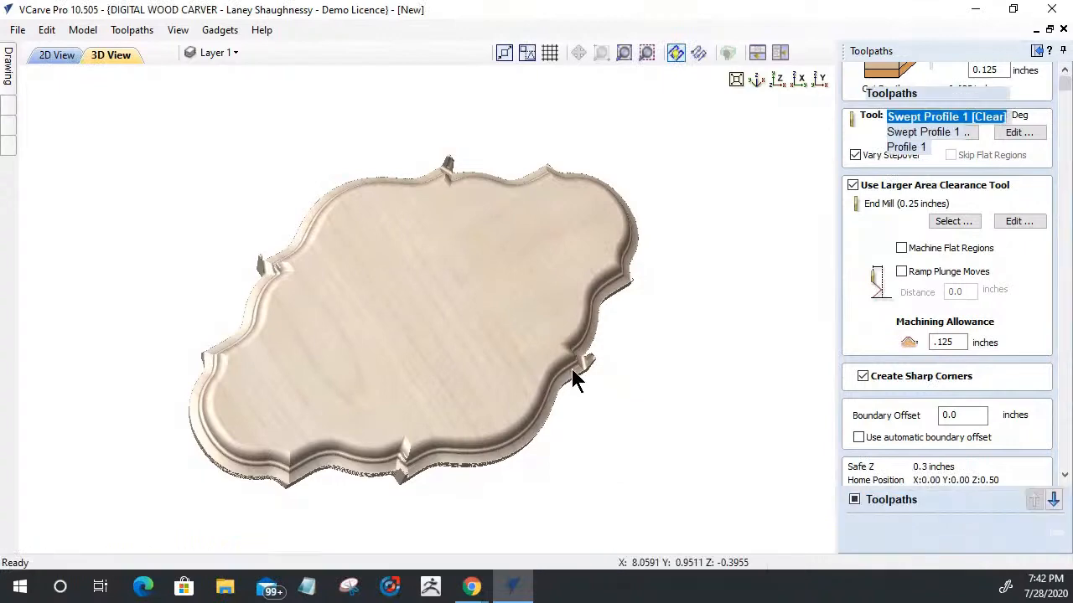
# Step: Try a machining allowance of -0.125 inches for the larger area clearance tool and recalculate the moulding toolpath
pyautogui.moveTo(581, 381); pyautogui.dragTo(461, 383)
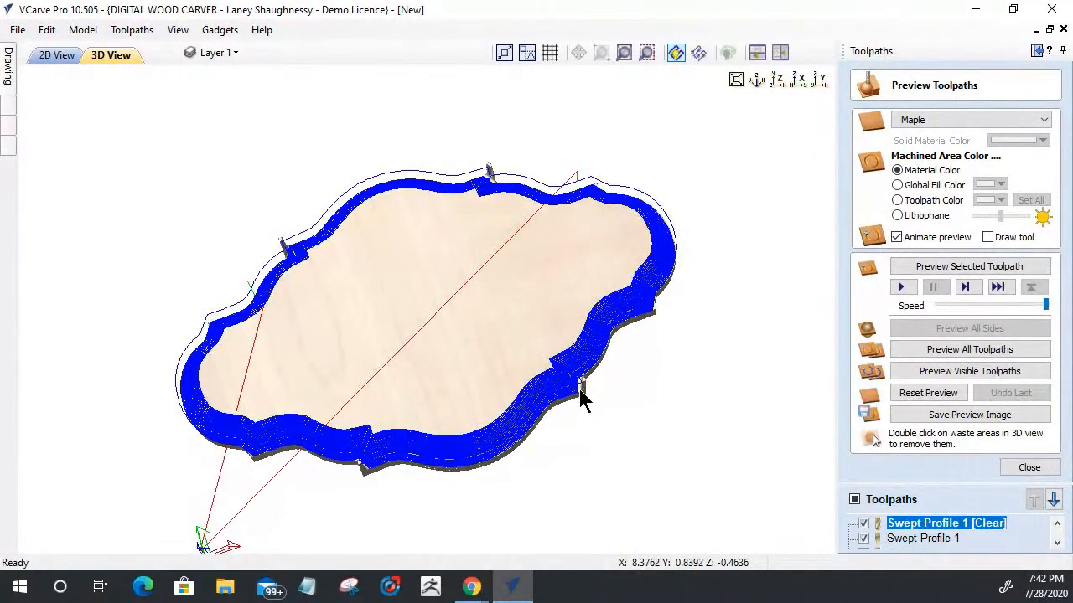
pyautogui.scroll(3, 582, 399)
pyautogui.scroll(5, 695, 481)
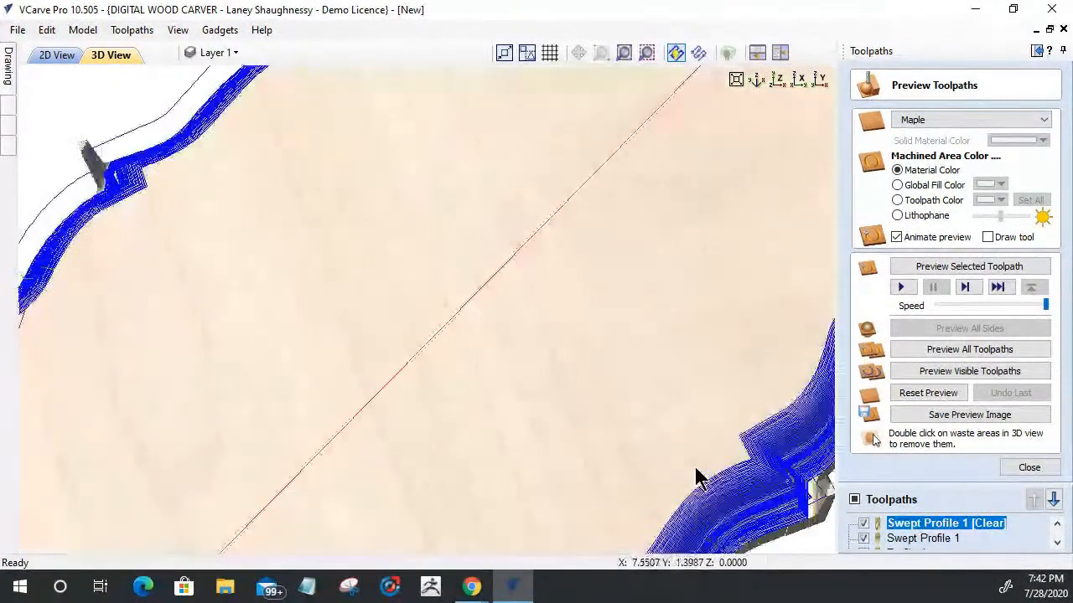
pyautogui.moveTo(695, 478); pyautogui.dragTo(517, 398, button='middle')
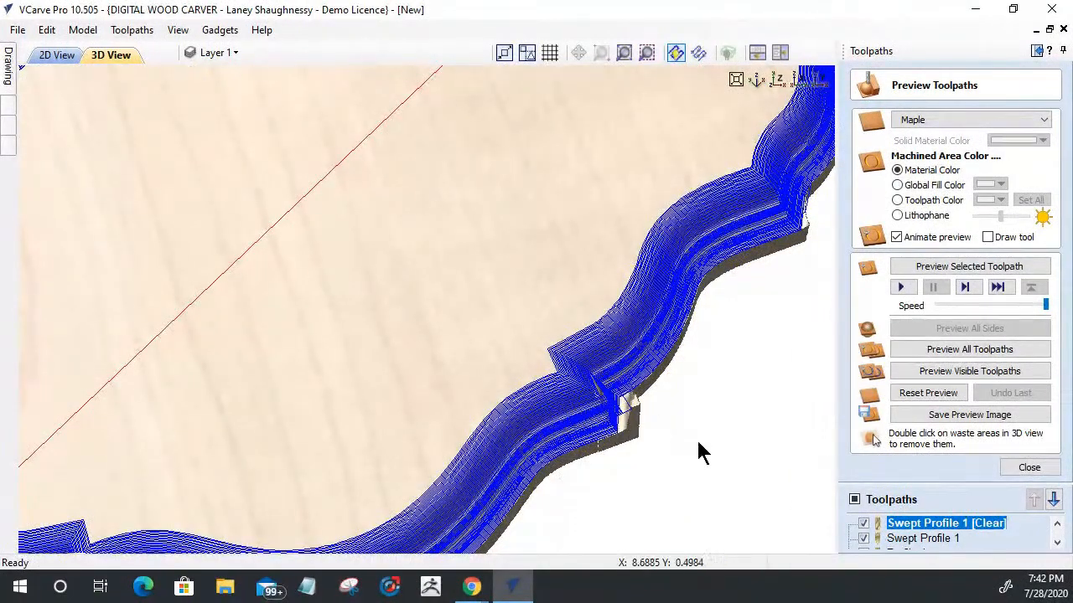
pyautogui.doubleClick(912, 524)
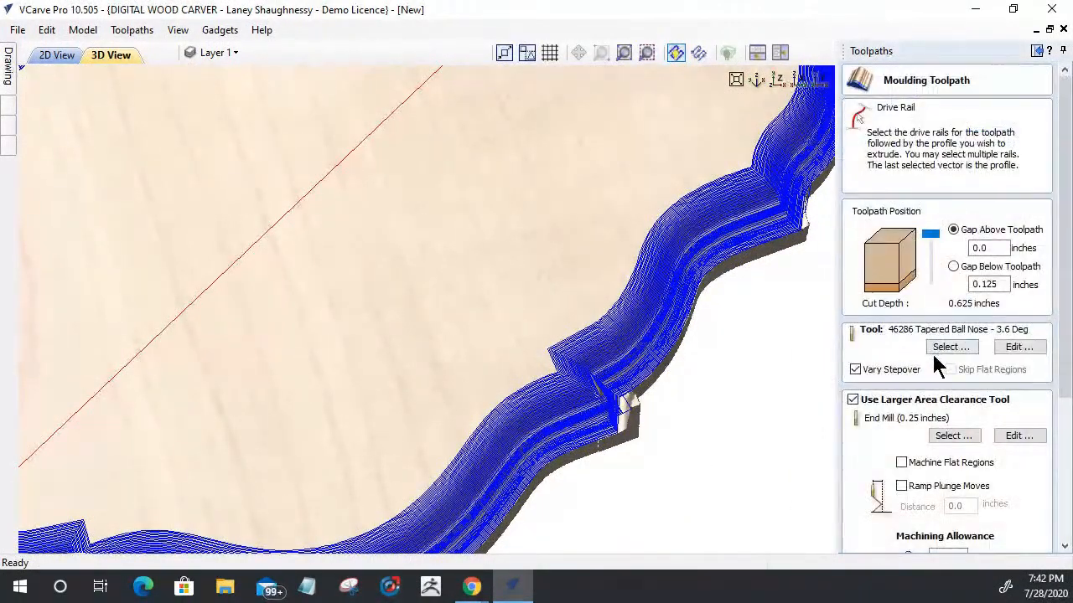
pyautogui.scroll(-3, 930, 440)
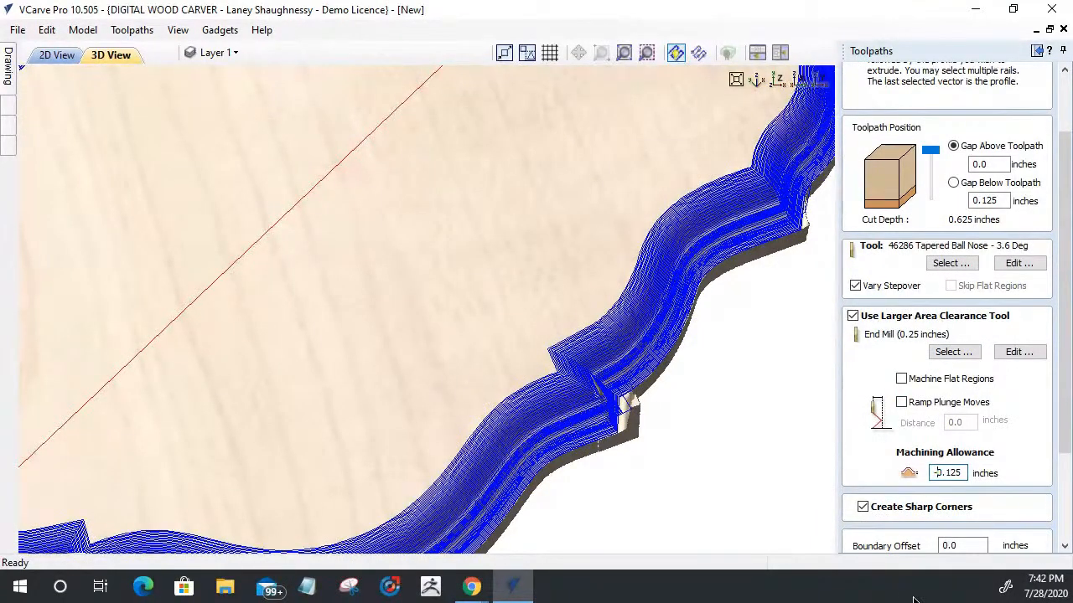
pyautogui.scroll(-5, 1061, 419)
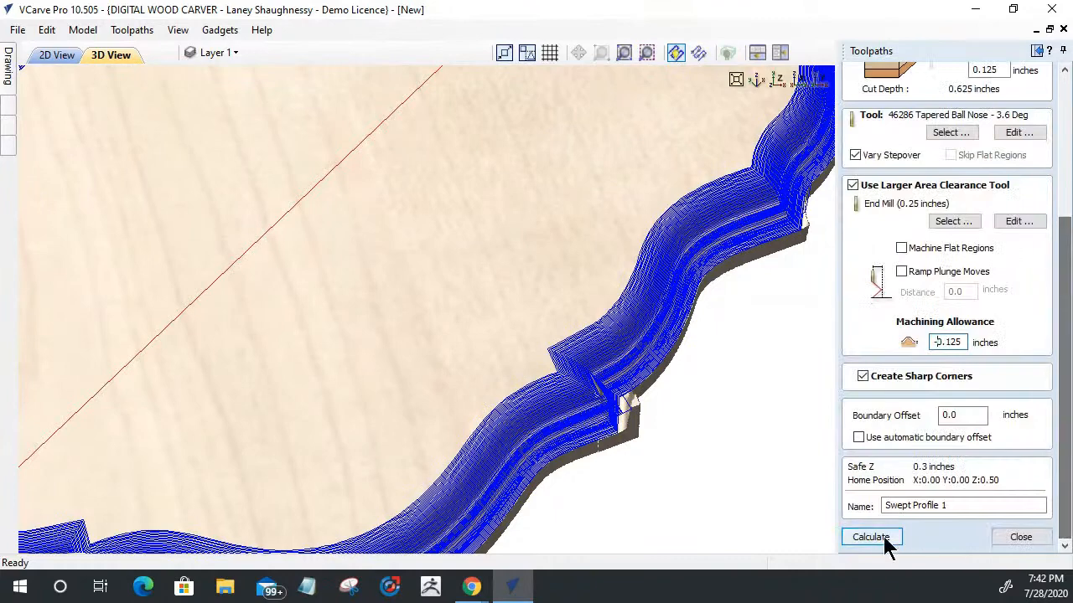
pyautogui.click(878, 537)
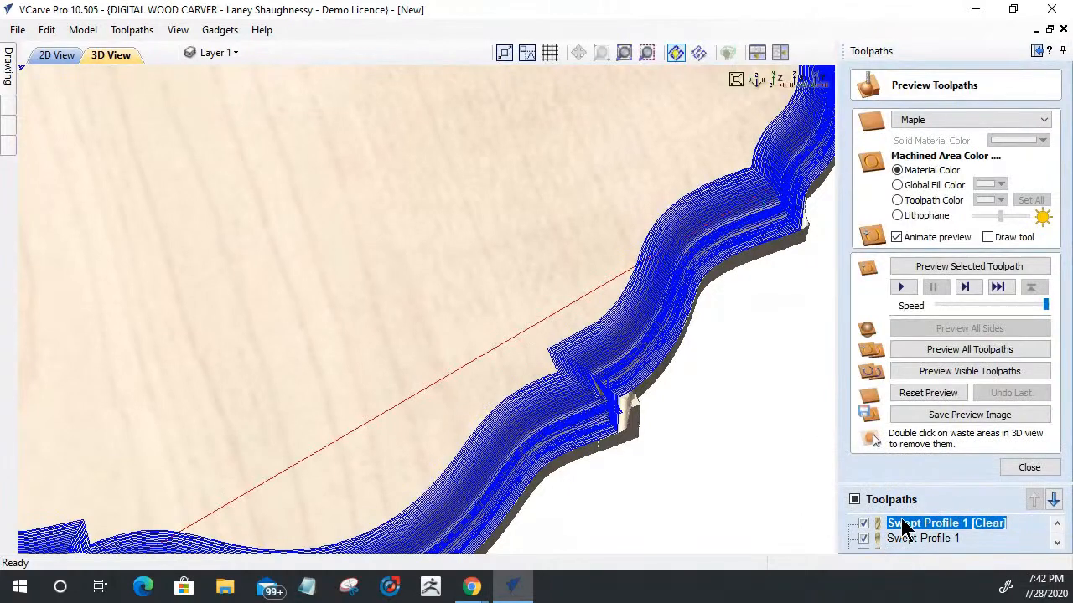
# Step: Restore the moulding toolpath's machining allowance to 0.125 inches, recalculate it, and preview the clearance toolpath around the plaque's corner
pyautogui.doubleClick(916, 524)
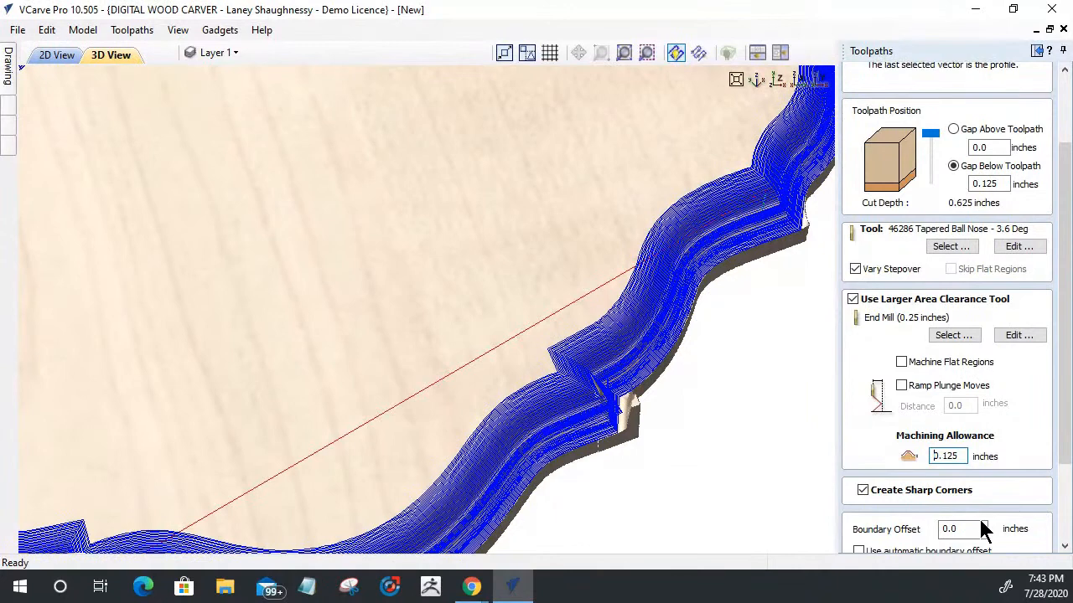
pyautogui.click(1062, 493)
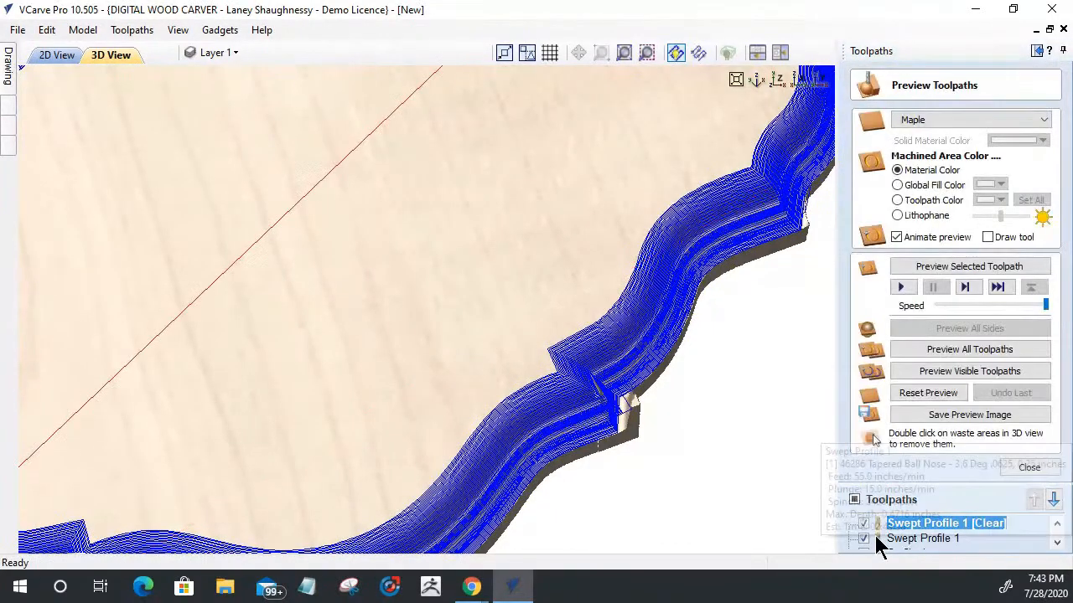
pyautogui.click(962, 268)
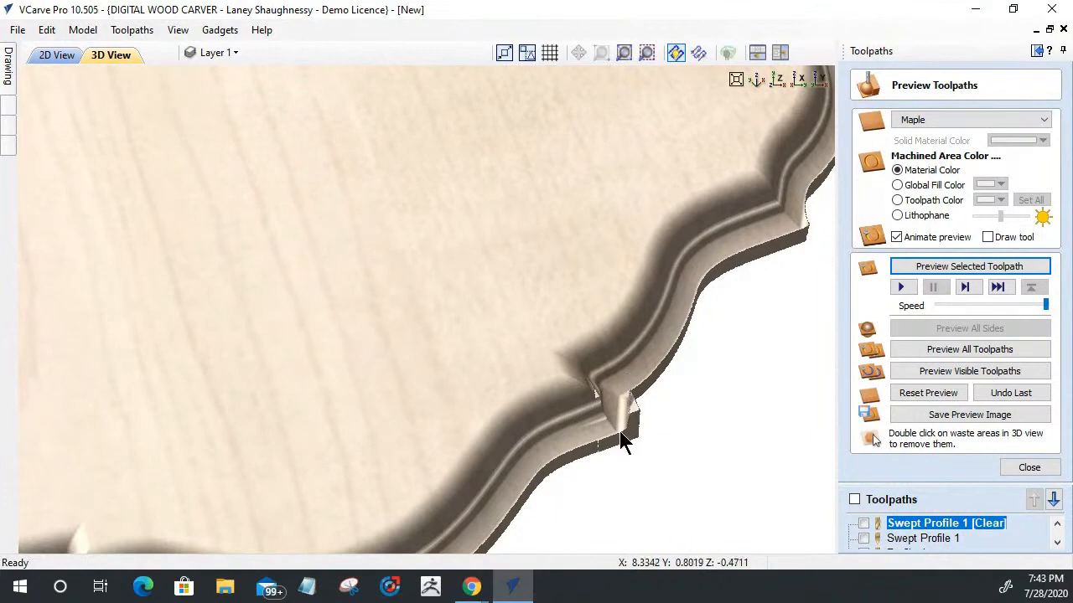
pyautogui.scroll(-3, 618, 435)
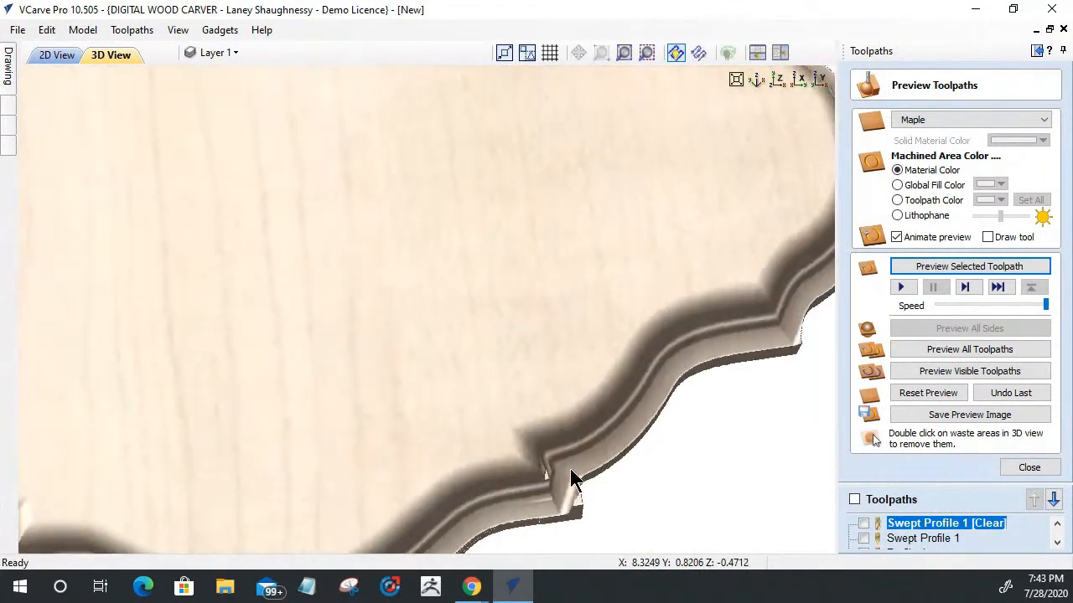
pyautogui.scroll(3, 594, 450)
pyautogui.moveTo(629, 430); pyautogui.dragTo(666, 446)
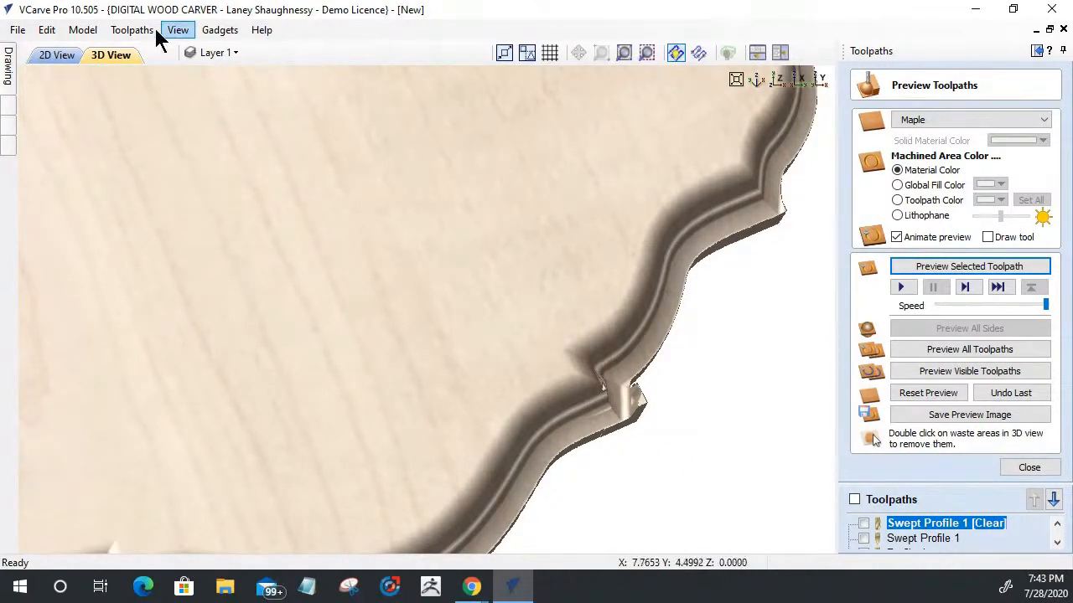
# Step: Recalculate the Profile 1 cutout with an allowance offset of -0.0625 inches and preview its effect on the leftover corner material
pyautogui.scroll(-1, 927, 543)
pyautogui.doubleClick(914, 538)
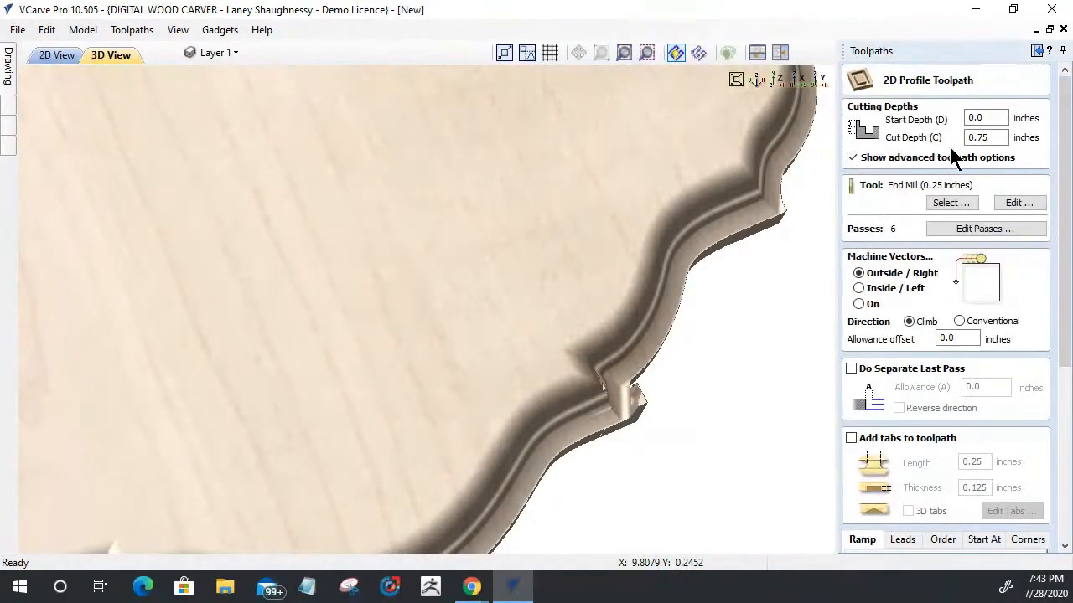
pyautogui.doubleClick(972, 339)
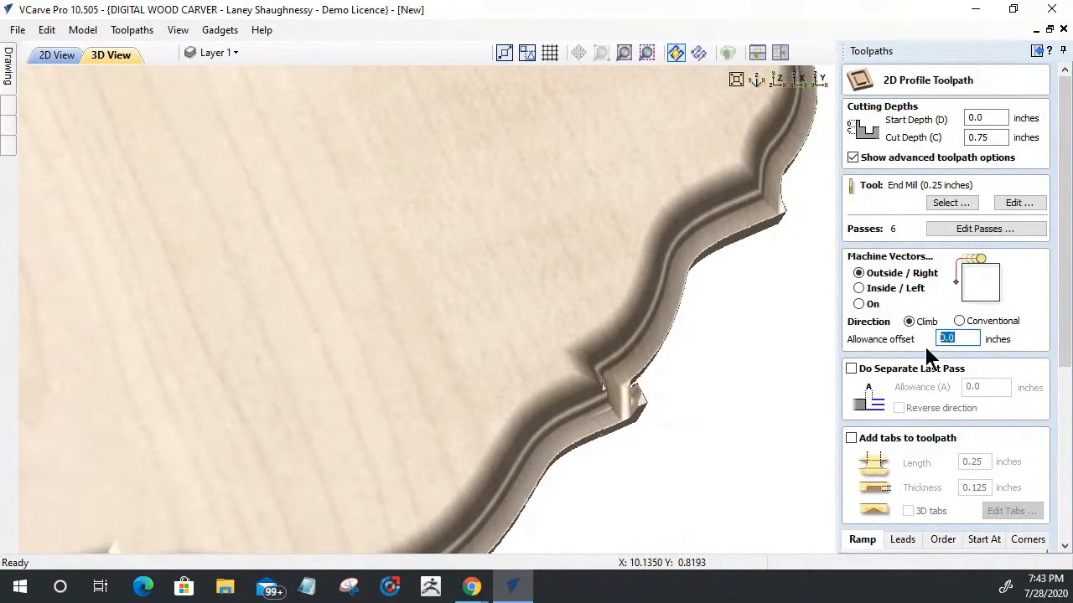
pyautogui.write('-.0625')
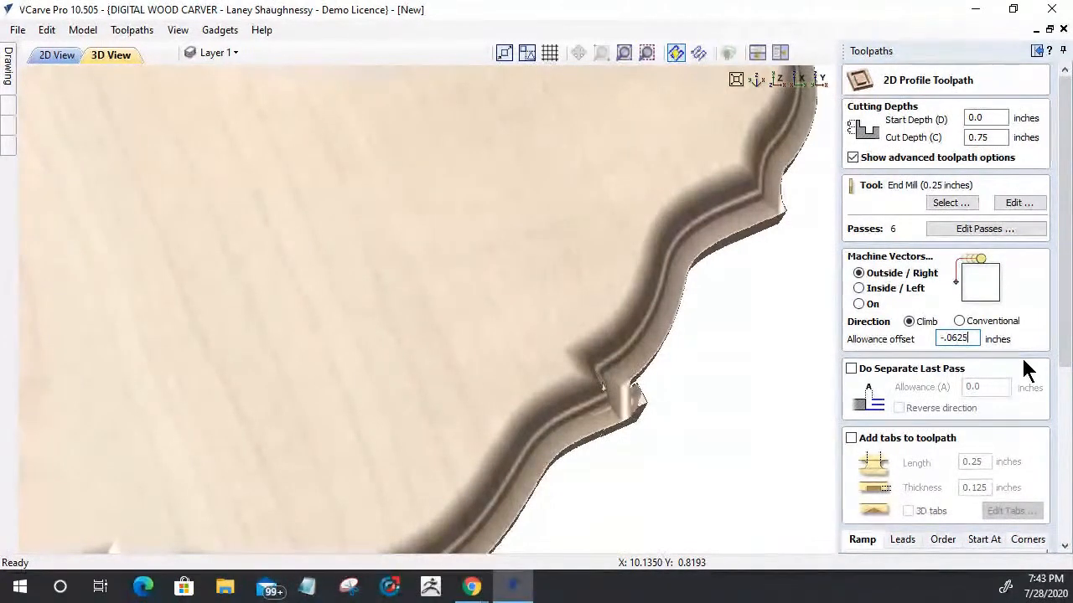
pyautogui.moveTo(1064, 342); pyautogui.dragTo(1065, 516)
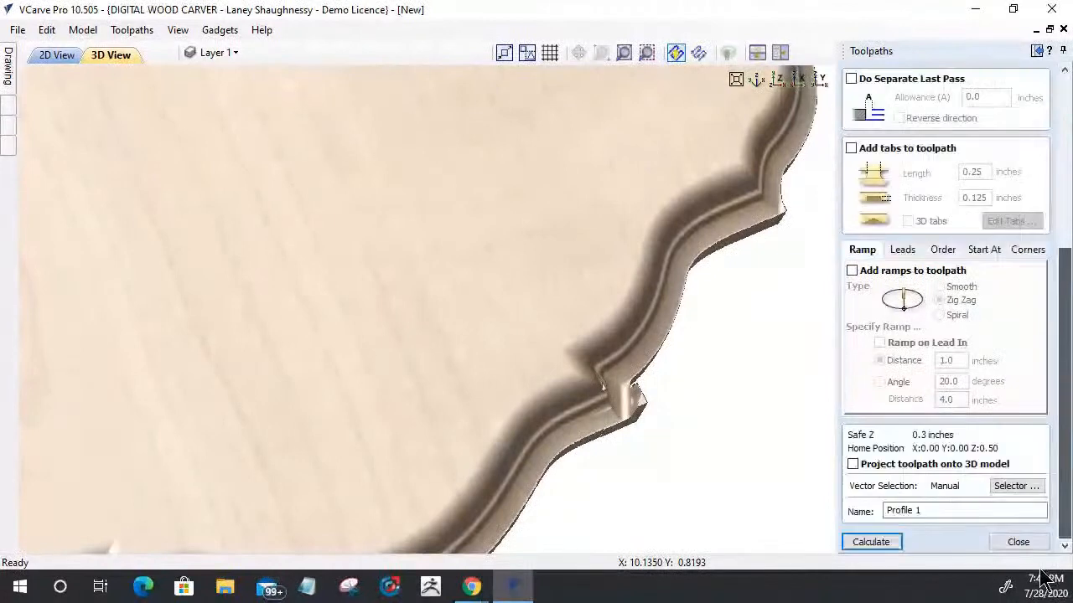
pyautogui.click(871, 543)
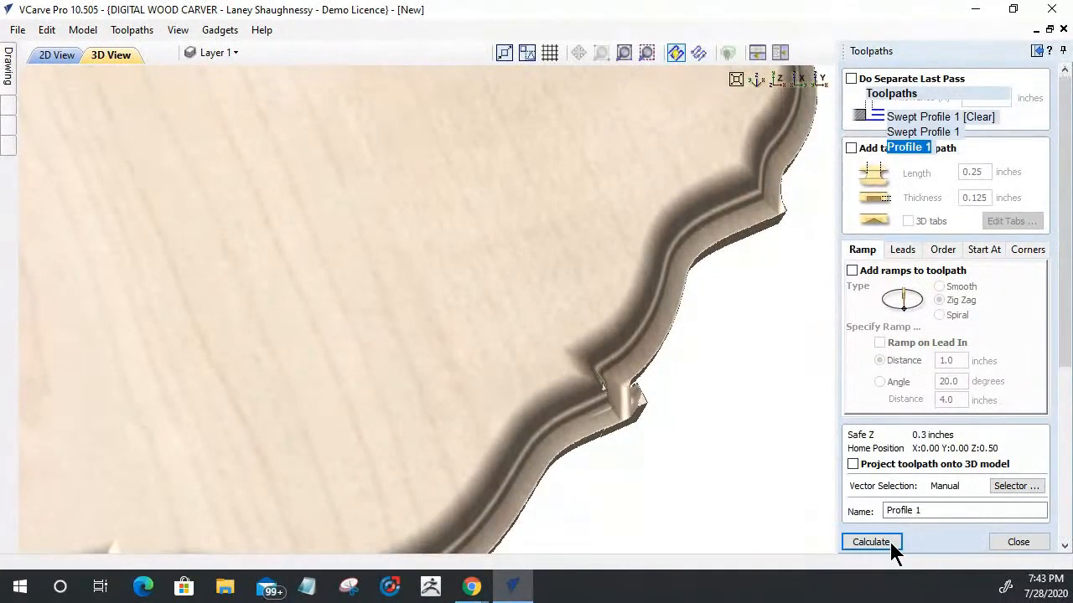
pyautogui.click(947, 267)
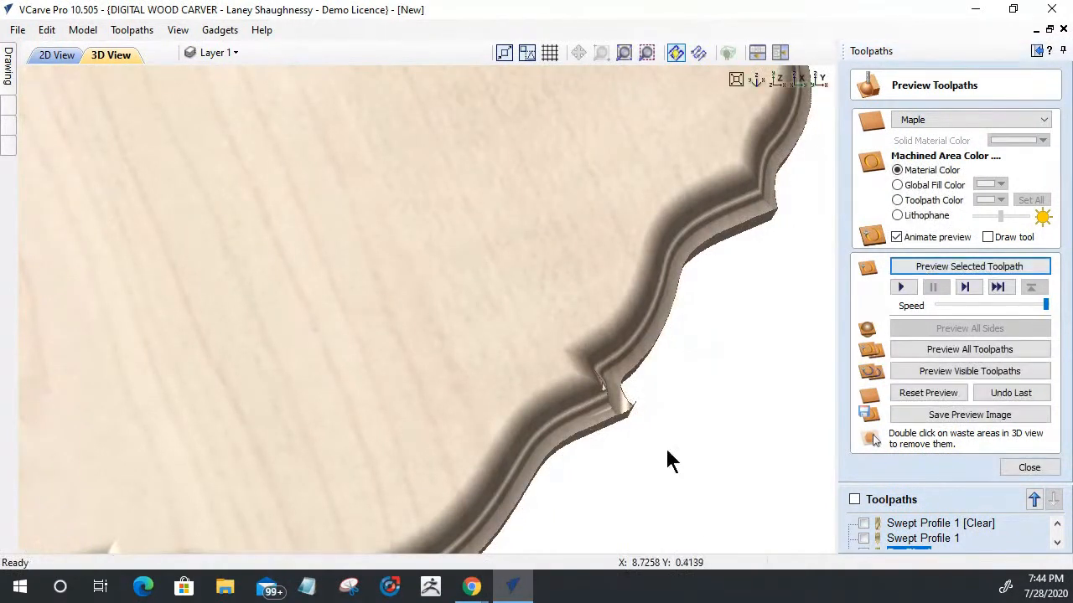
pyautogui.moveTo(654, 421); pyautogui.dragTo(511, 491)
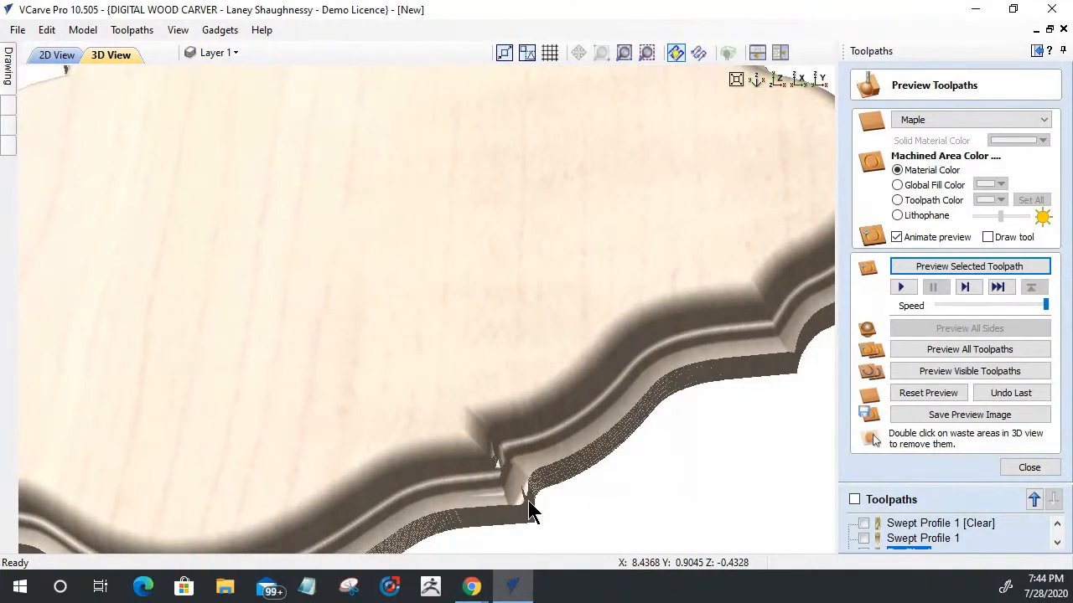
# Step: Recalculate the Profile 1 cutout with a revised allowance offset and preview its effect on the leftover material at the plaque's corners
pyautogui.scroll(-5, 657, 275)
pyautogui.moveTo(646, 304); pyautogui.dragTo(490, 151)
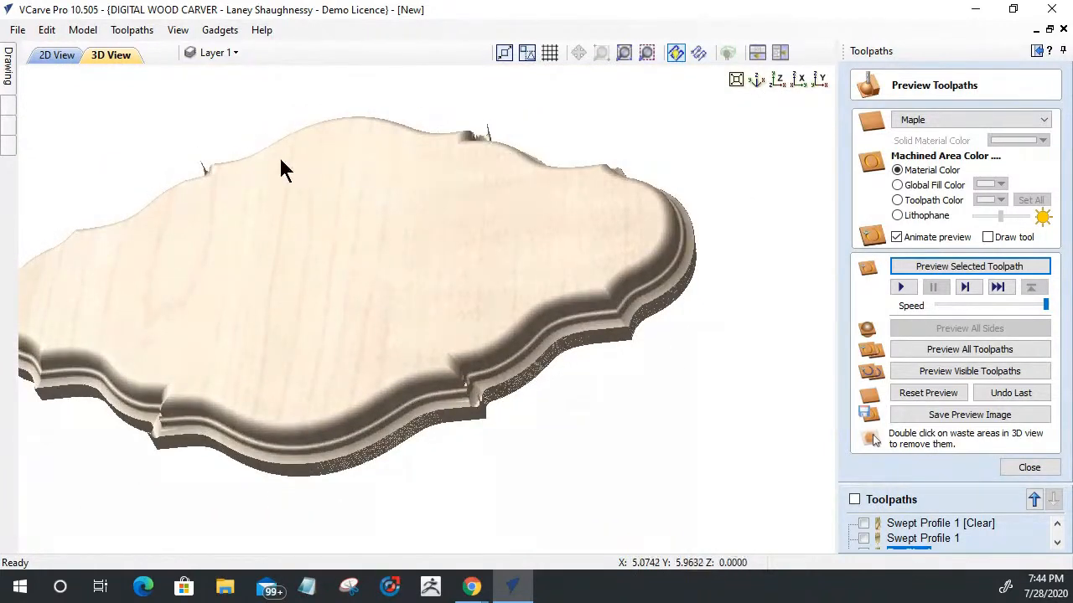
pyautogui.moveTo(239, 173)
pyautogui.mouseDown()
pyautogui.moveTo(264, 220)
pyautogui.moveTo(343, 108)
pyautogui.moveTo(469, 100)
pyautogui.moveTo(450, 206)
pyautogui.moveTo(465, 68)
pyautogui.mouseUp()
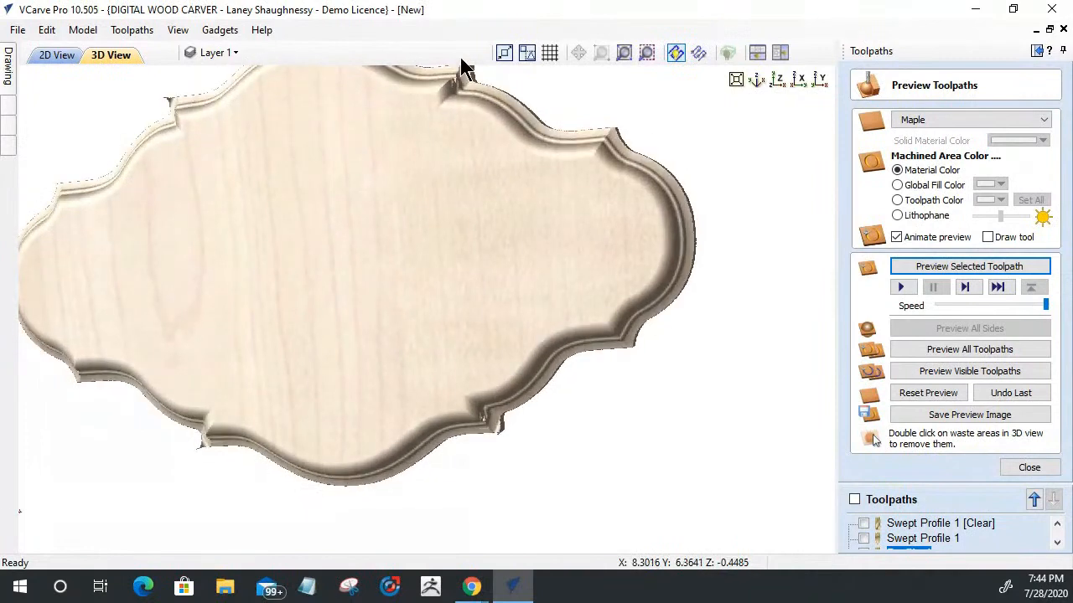
pyautogui.moveTo(384, 303); pyautogui.dragTo(112, 309)
pyautogui.click(778, 80)
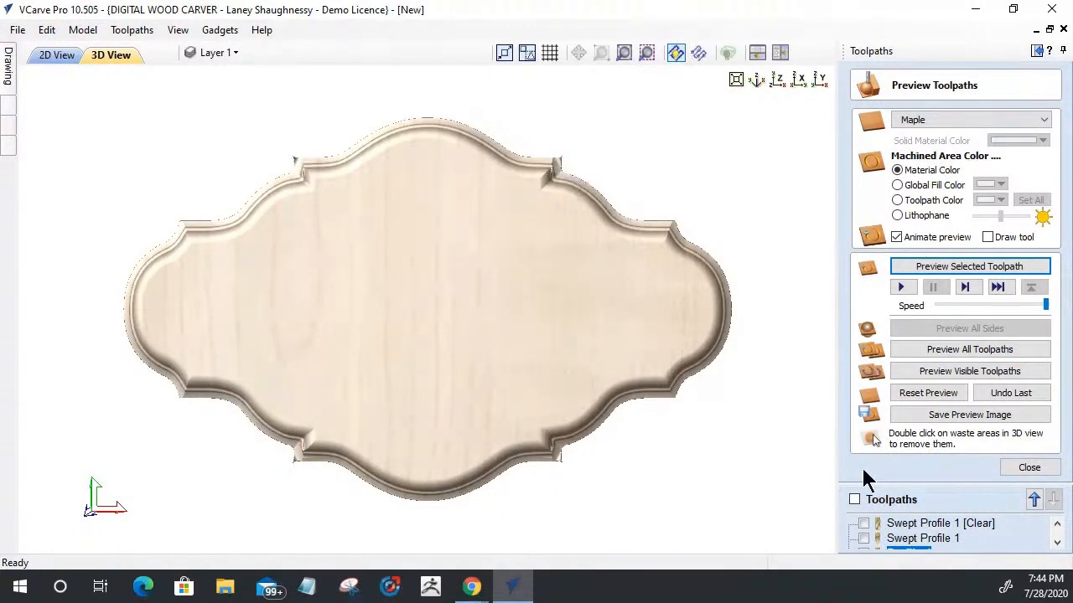
pyautogui.click(911, 549)
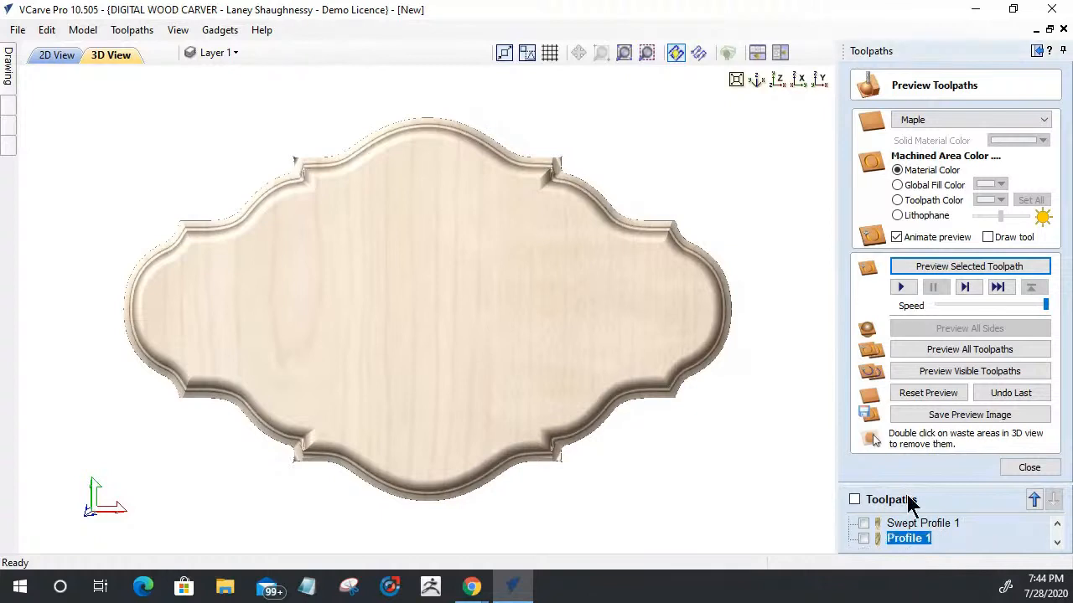
pyautogui.doubleClick(915, 545)
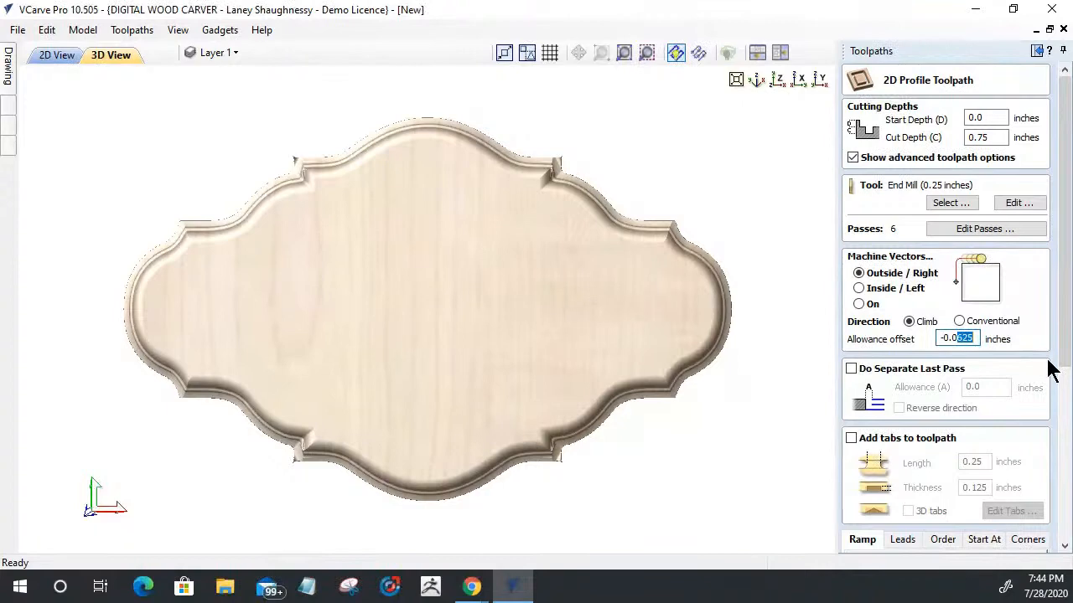
pyautogui.moveTo(1065, 360); pyautogui.dragTo(1068, 564)
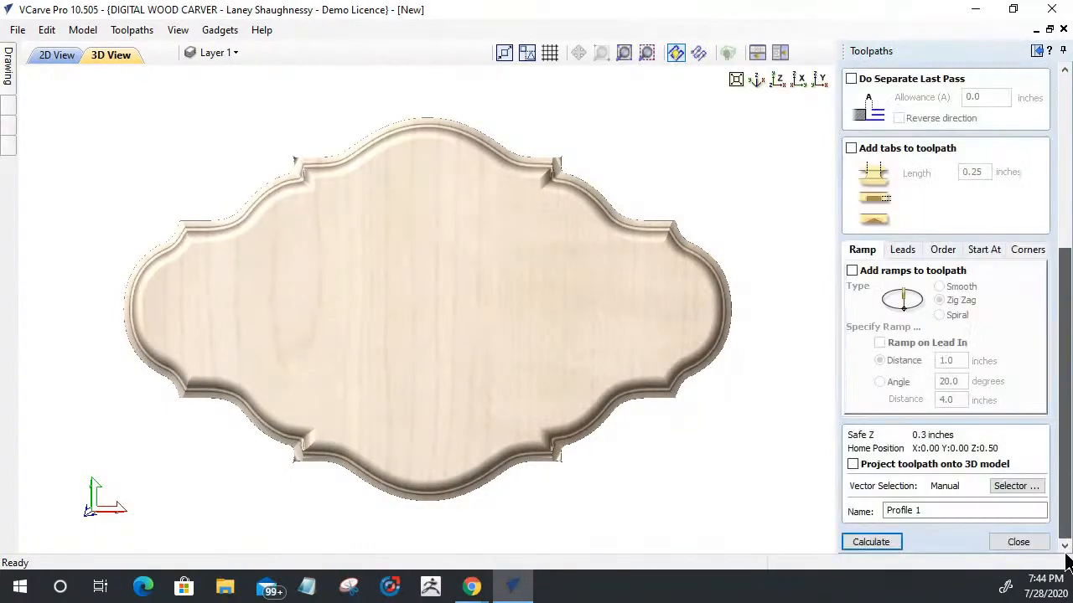
pyautogui.click(857, 541)
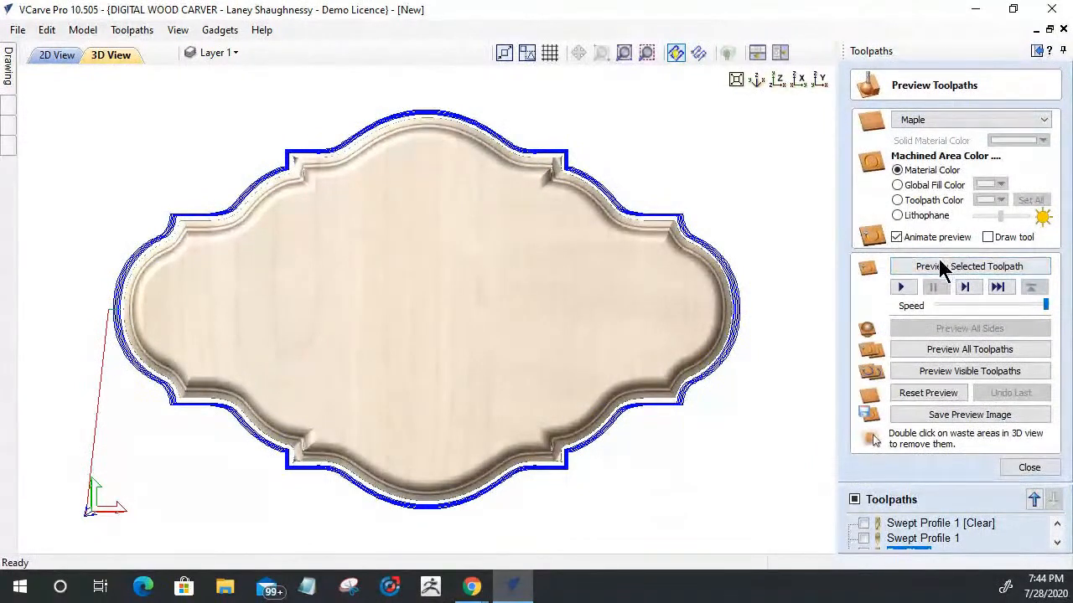
pyautogui.click(942, 267)
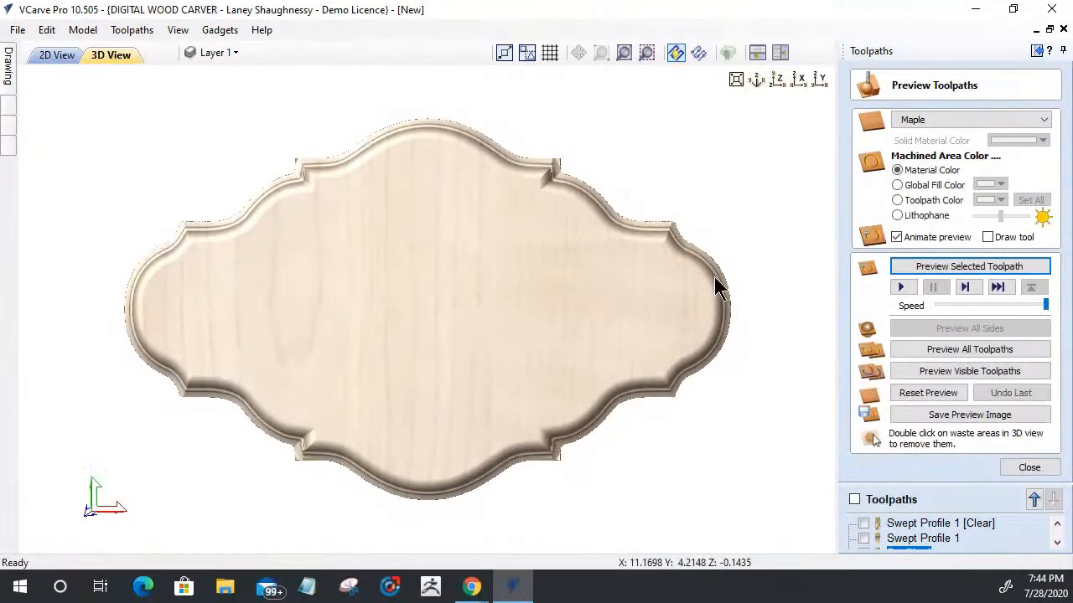
pyautogui.moveTo(552, 357); pyautogui.dragTo(399, 159)
pyautogui.moveTo(394, 343); pyautogui.dragTo(407, 402)
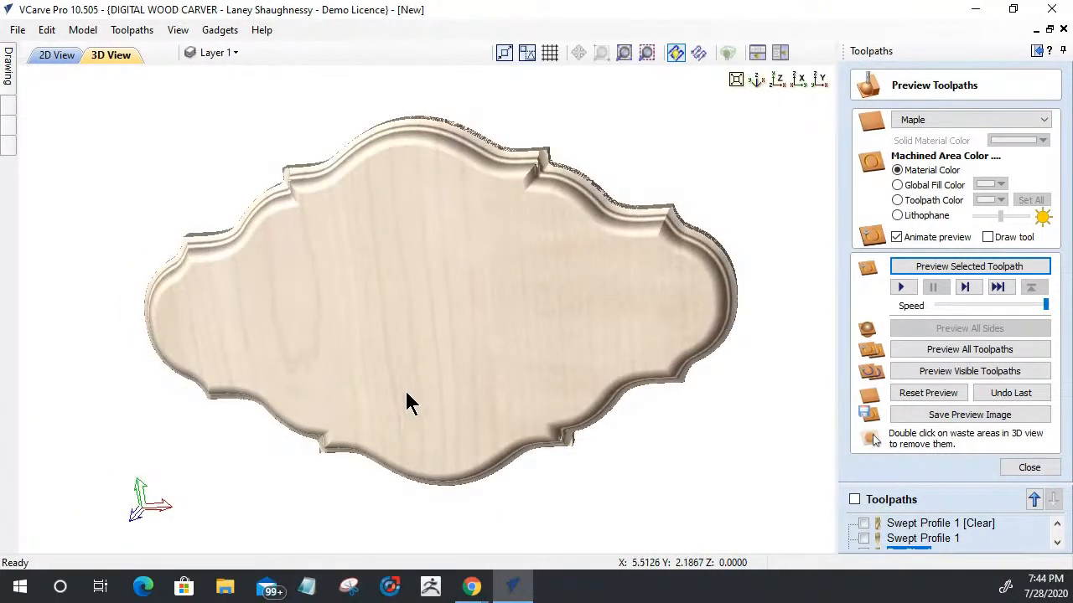
# Step: Start a Laser Cut & Fill toolpath from the 2D layout and choose DWC Laser Cutter 6W (0.005") in the tool database
pyautogui.click(56, 54)
pyautogui.scroll(-3, 586, 156)
pyautogui.scroll(5, 287, 352)
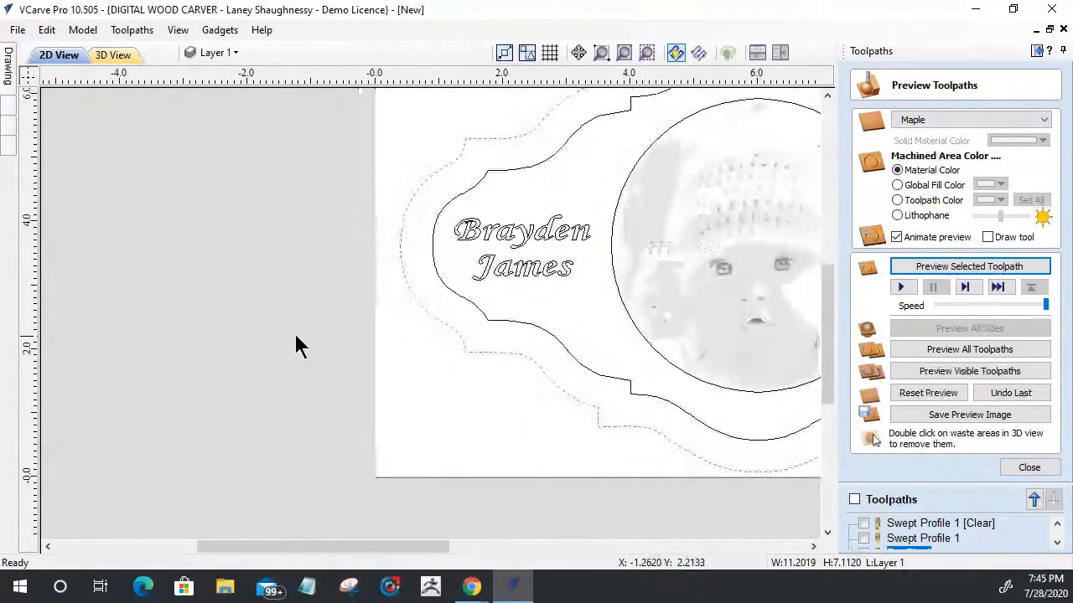
pyautogui.scroll(-4, 302, 280)
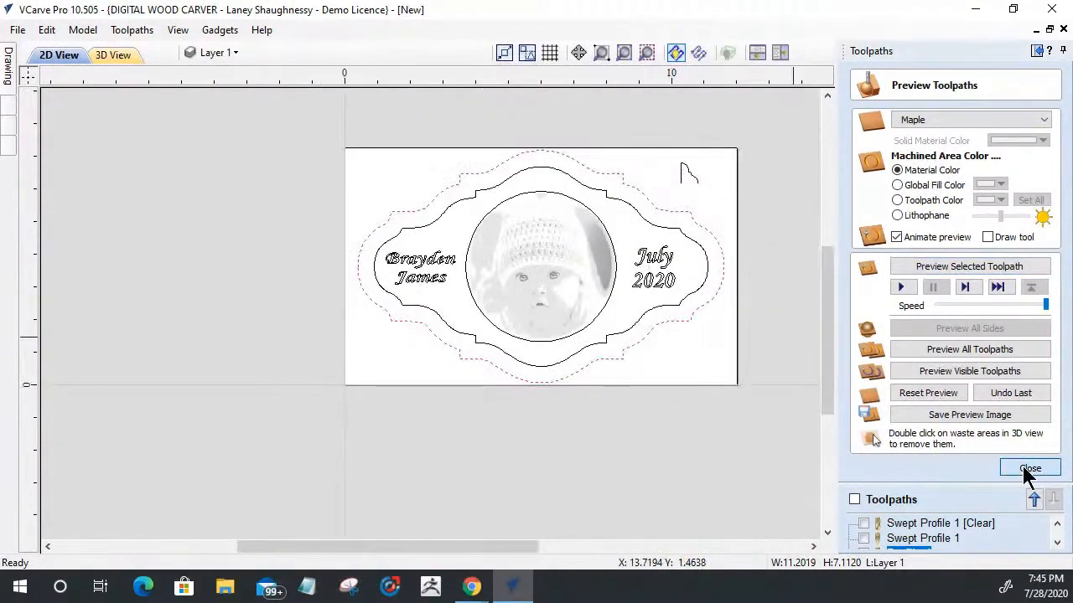
pyautogui.click(1029, 470)
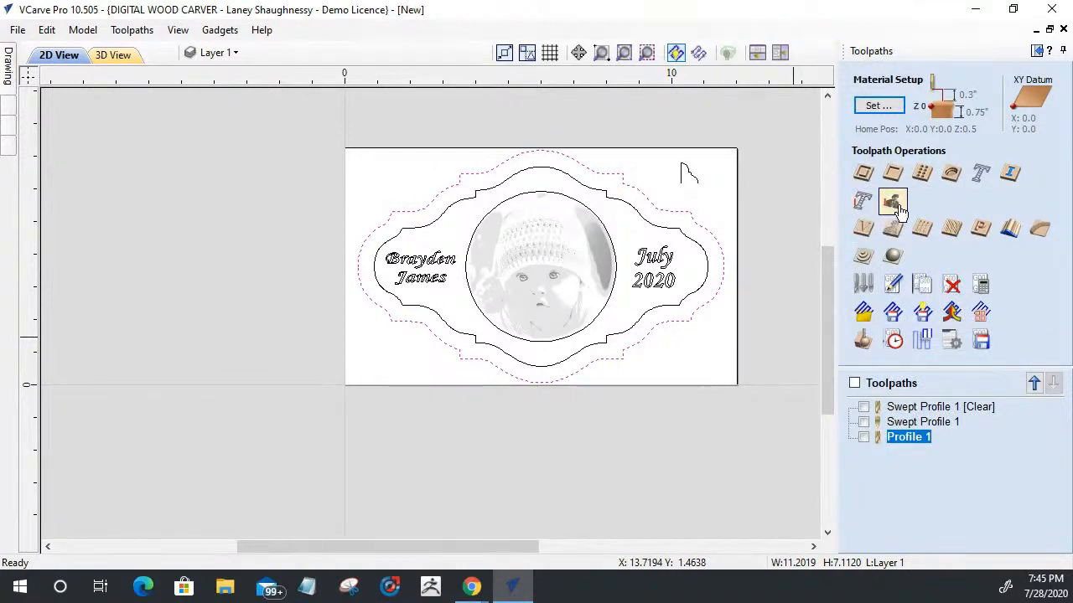
pyautogui.click(863, 203)
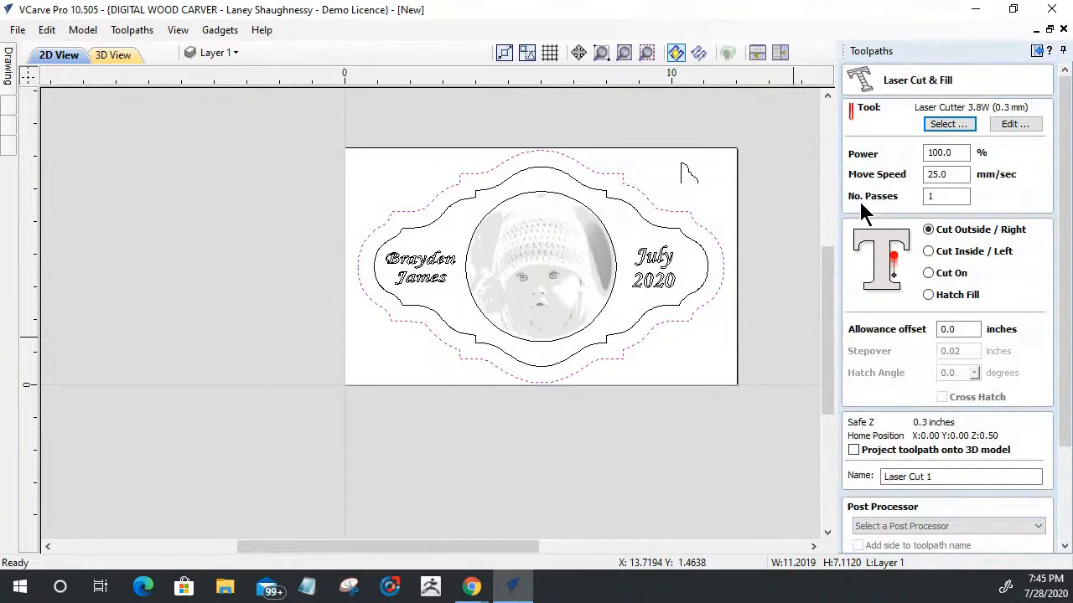
pyautogui.click(951, 123)
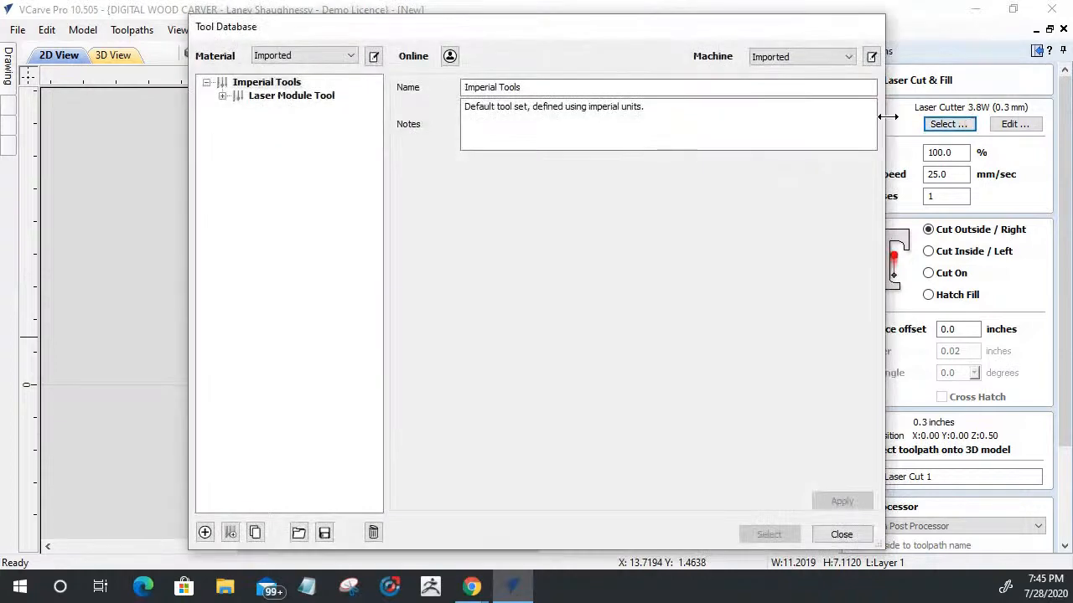
pyautogui.click(222, 95)
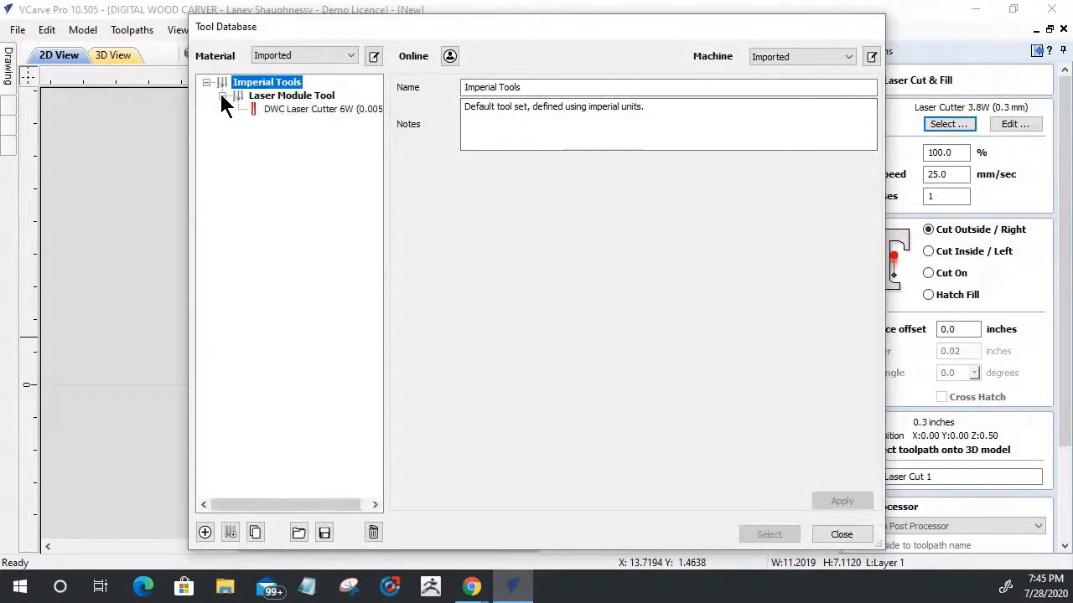
pyautogui.click(270, 110)
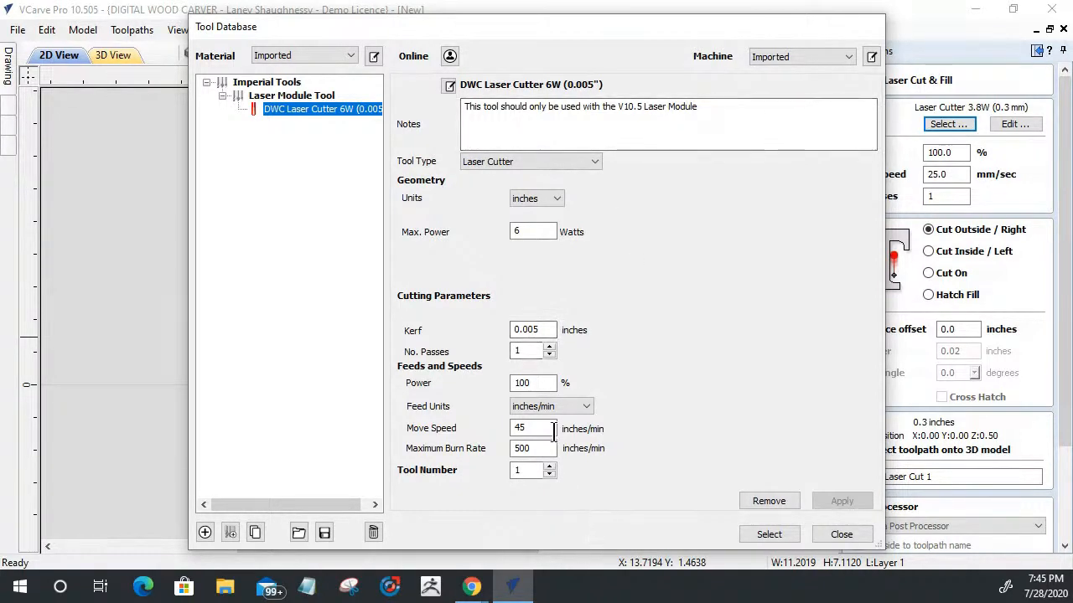
# Step: Set the DWC laser cutter tool to 3 passes and 80% power
pyautogui.click(549, 347)
pyautogui.write('3')
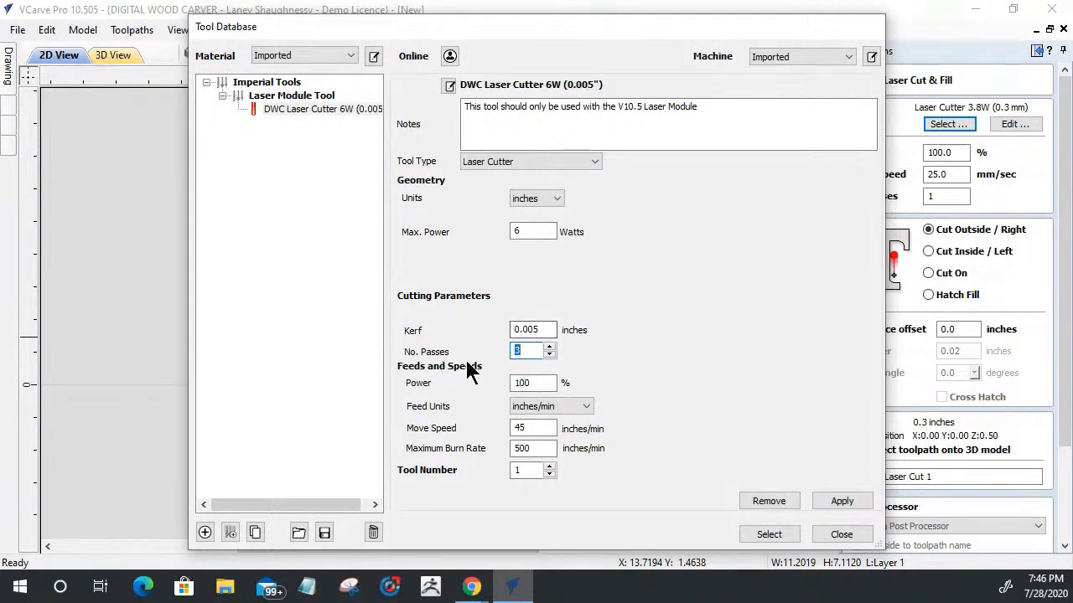
pyautogui.doubleClick(543, 382)
pyautogui.press('BackSpace')
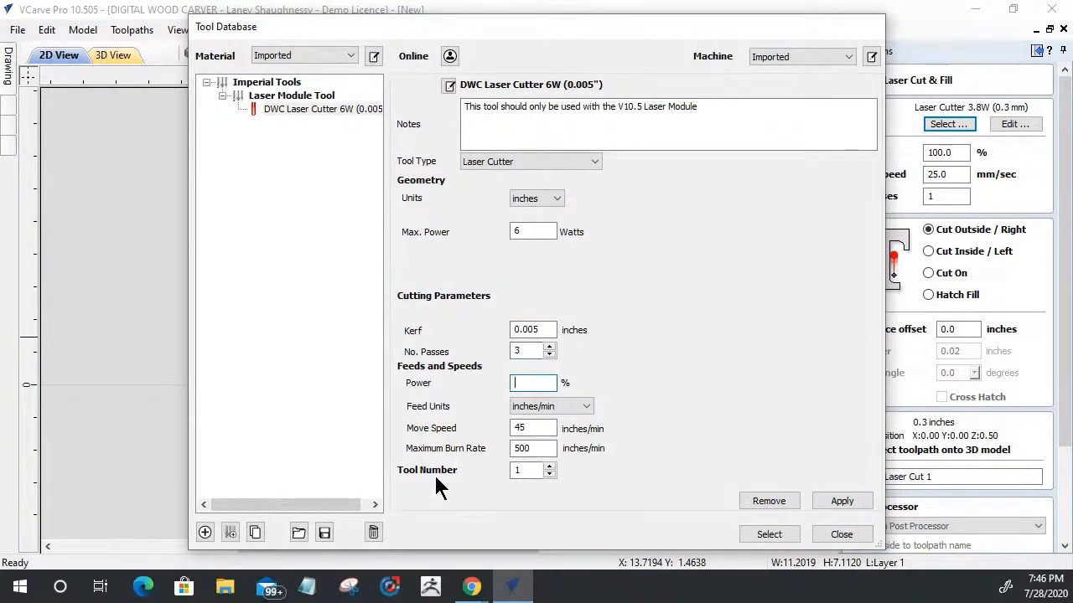
pyautogui.write('80')
pyautogui.doubleClick(522, 350)
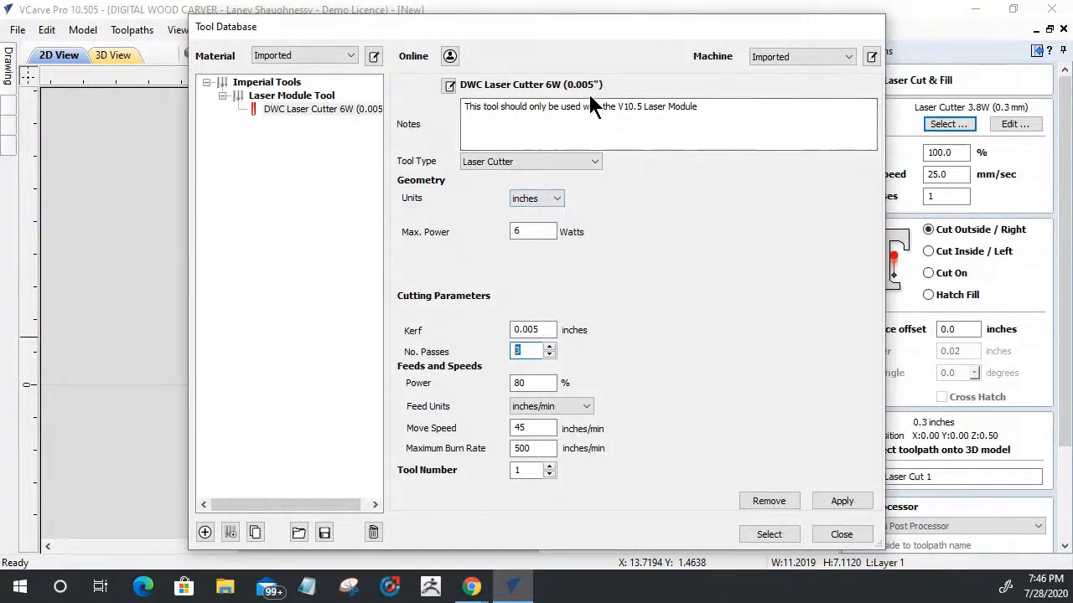
# Step: Append "_Cut" to the DWC laser cutter tool's name format
pyautogui.click(450, 85)
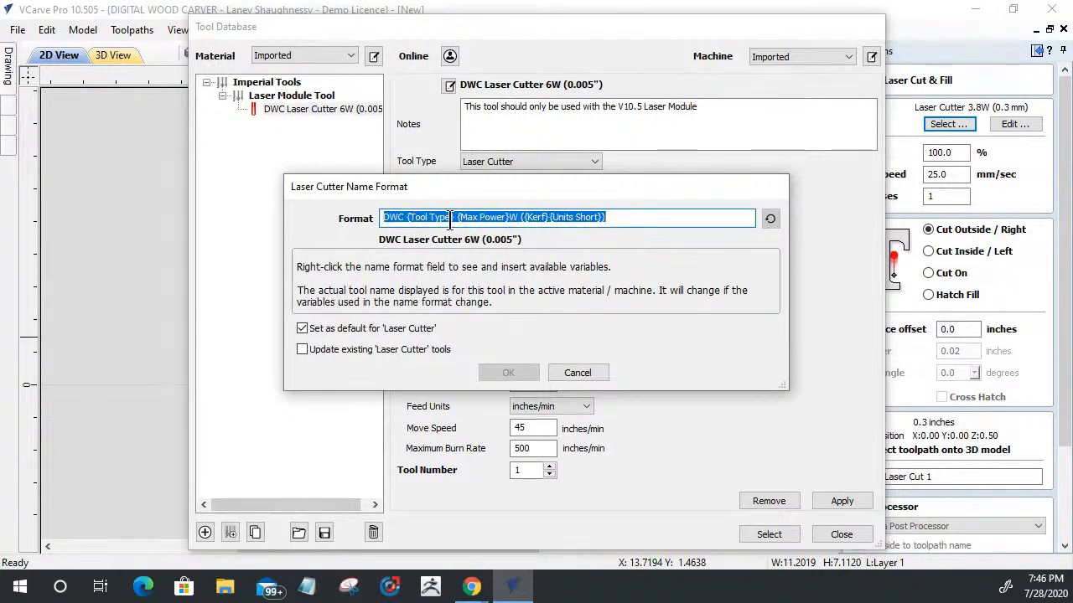
pyautogui.click(620, 218)
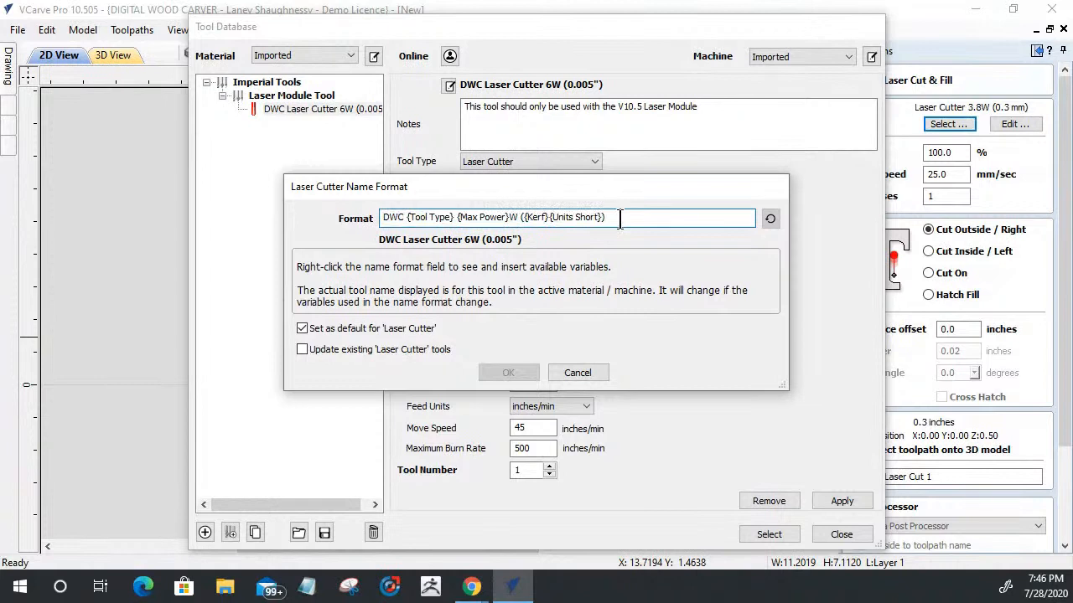
pyautogui.write('_Cut')
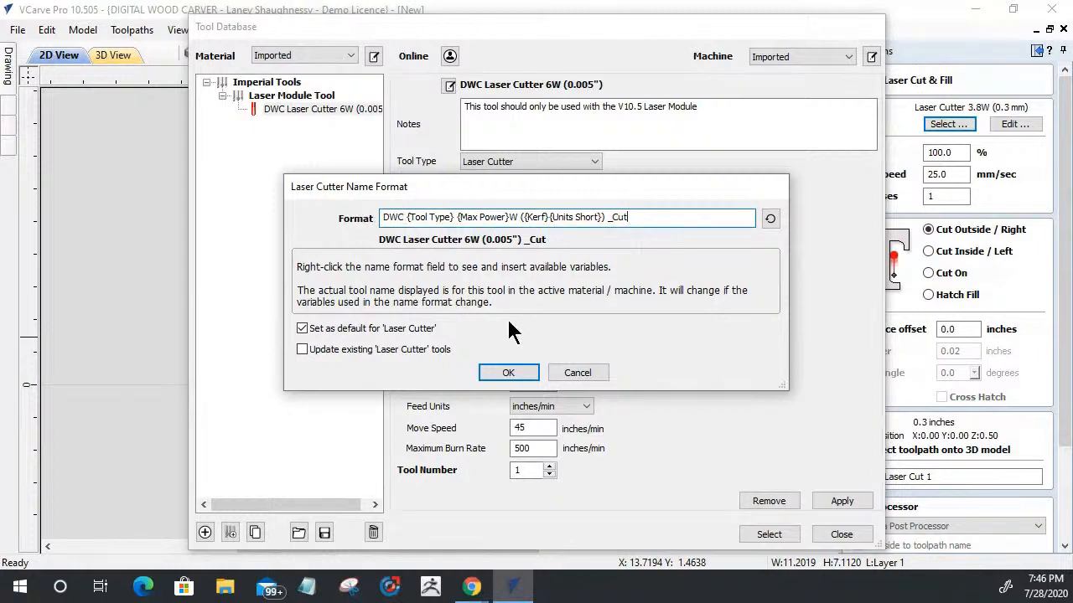
pyautogui.click(502, 375)
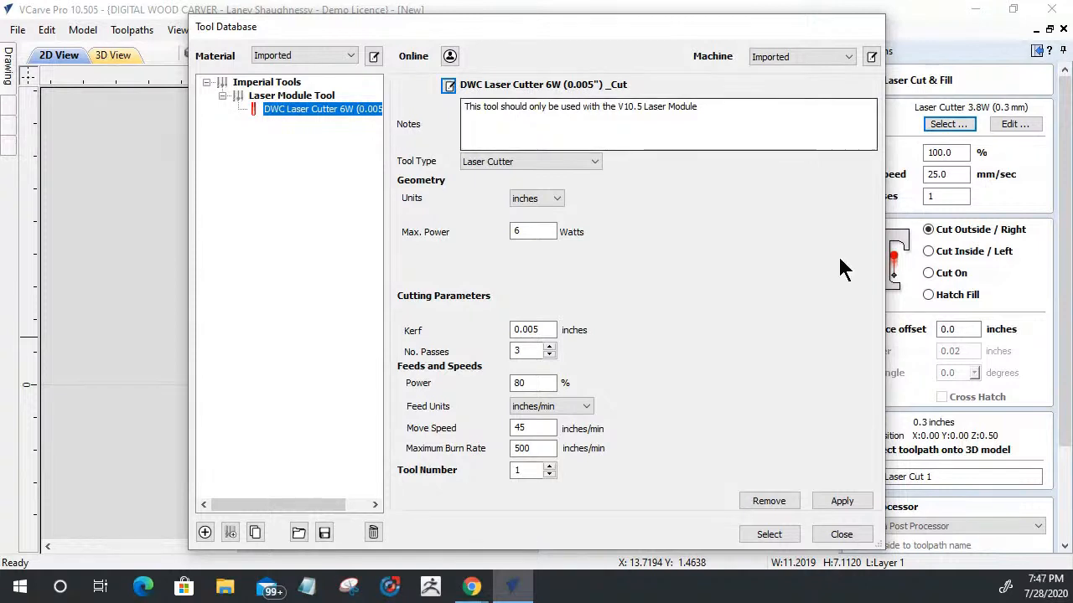
# Step: Duplicate the laser cutting tool, saving its changes, and replace the "_Cut" suffix in the copy's name format with "_Engrave"
pyautogui.moveTo(884, 260); pyautogui.dragTo(1035, 248)
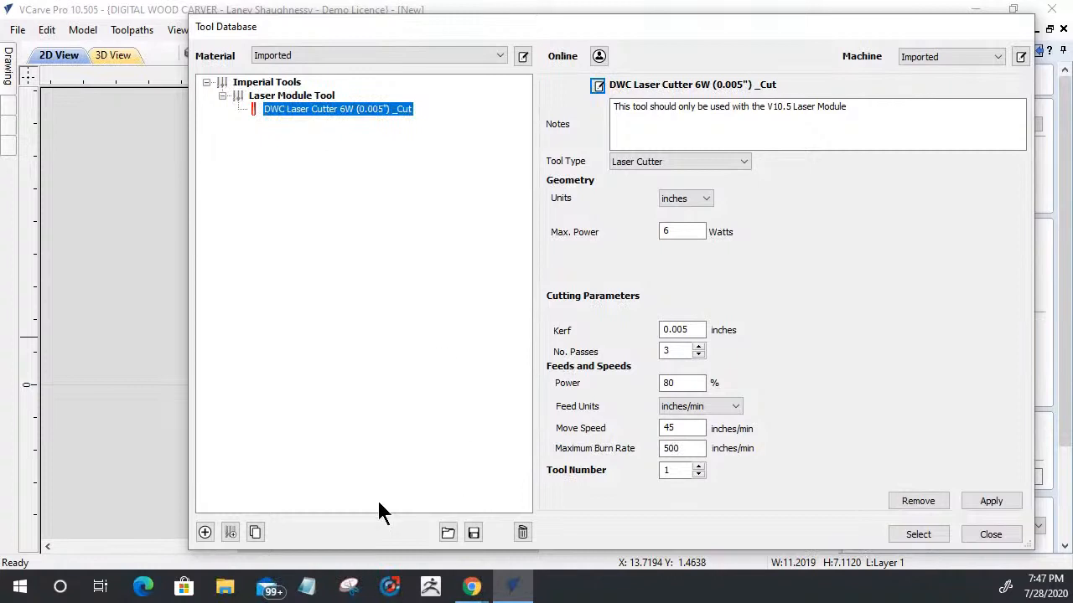
pyautogui.click(255, 534)
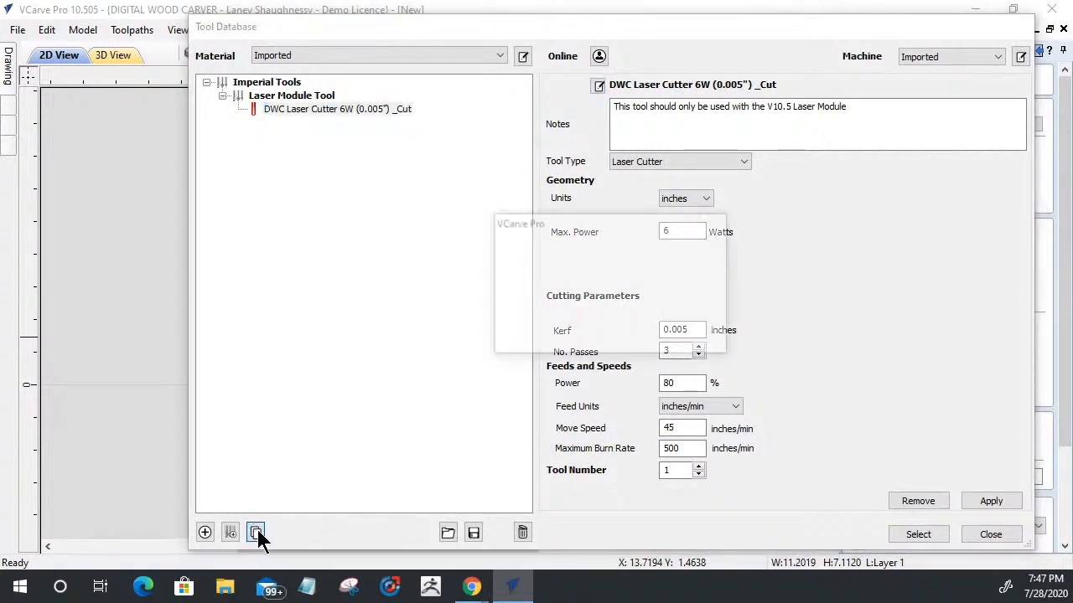
pyautogui.click(534, 334)
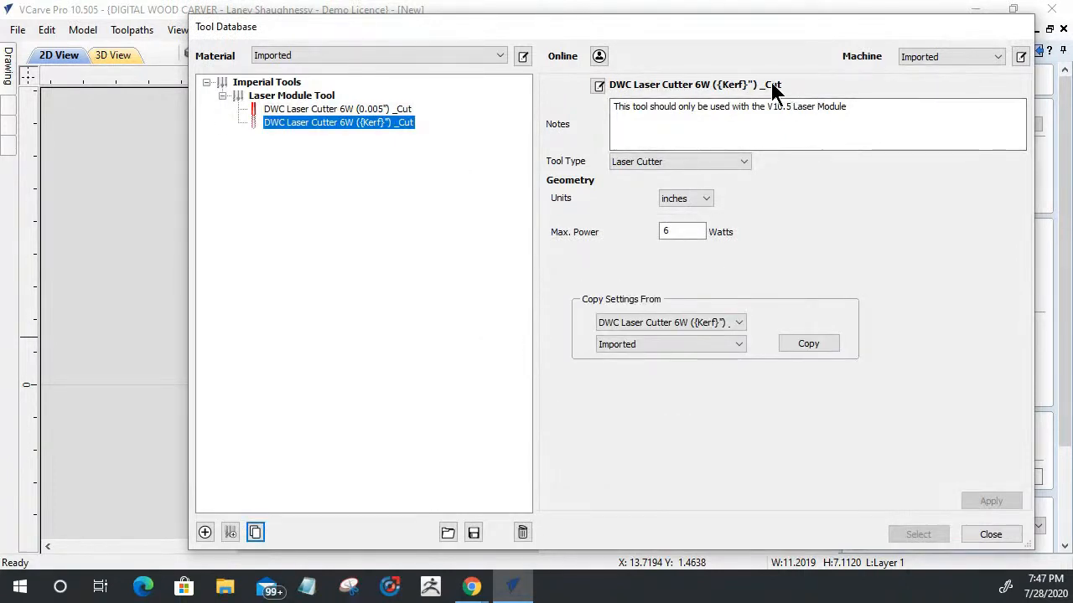
pyautogui.click(599, 87)
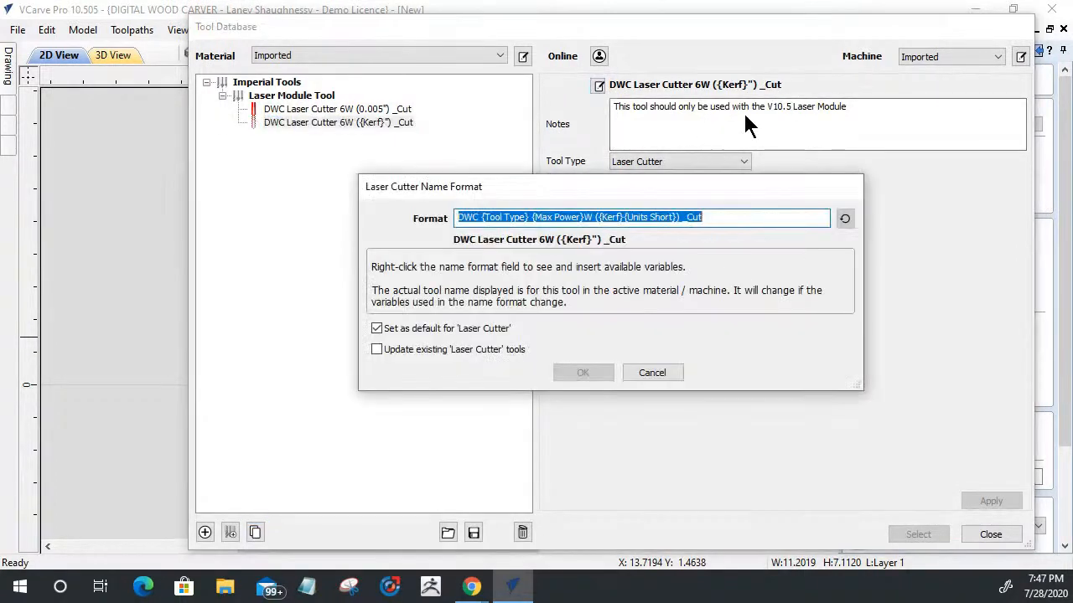
pyautogui.moveTo(679, 218); pyautogui.dragTo(842, 220)
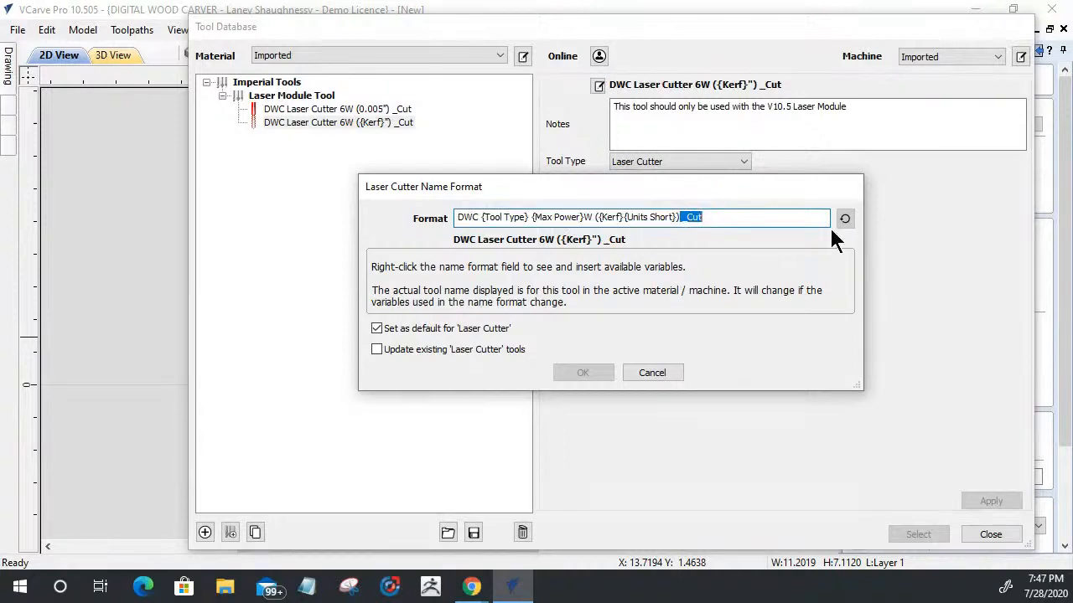
pyautogui.write('_E')
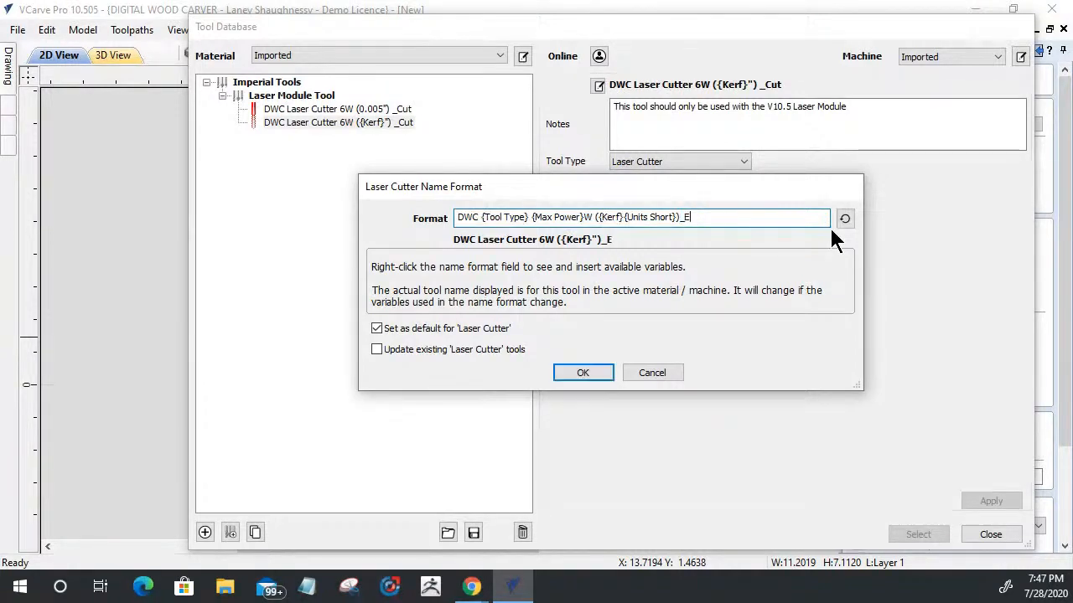
pyautogui.write('ngrave')
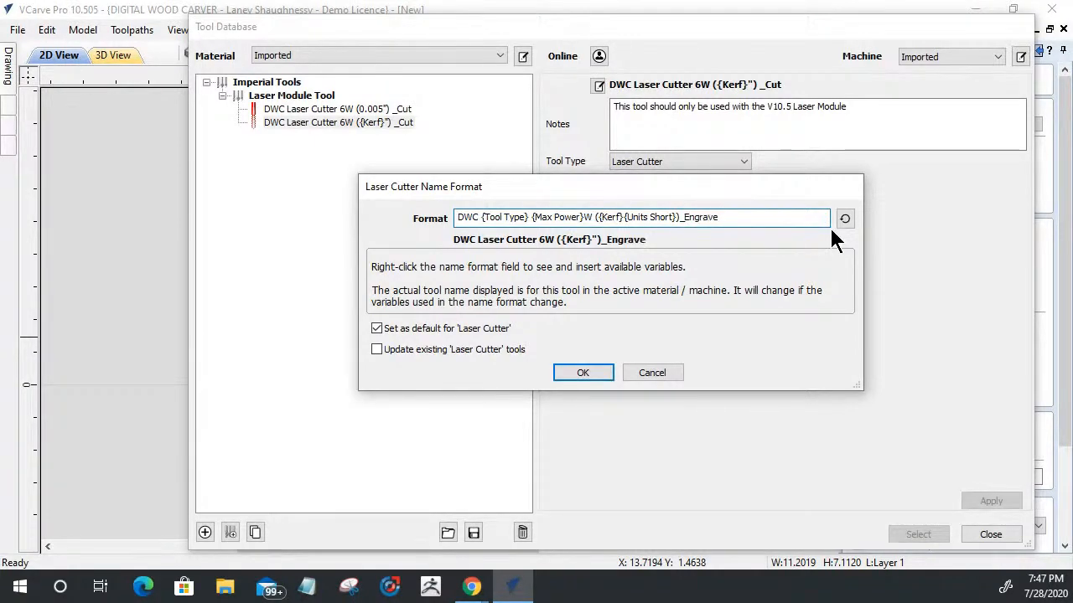
pyautogui.click(585, 375)
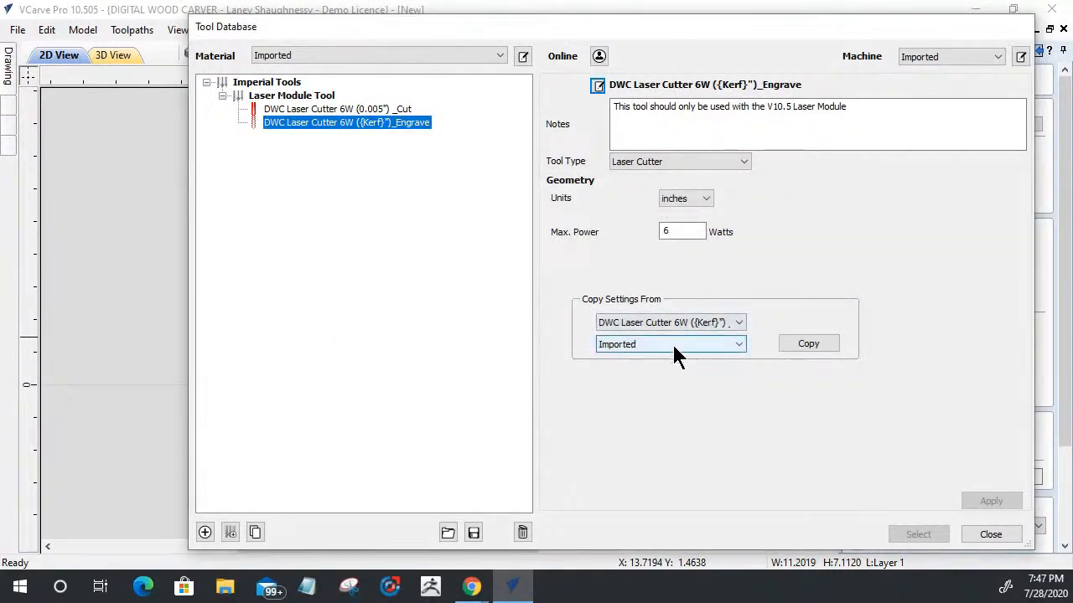
# Step: Copy the imported cutting settings into the Engrave tool, set 1 pass, 50% power and 65 inches/min move speed, and apply them
pyautogui.click(809, 344)
pyautogui.doubleClick(699, 353)
pyautogui.doubleClick(687, 383)
pyautogui.write('50')
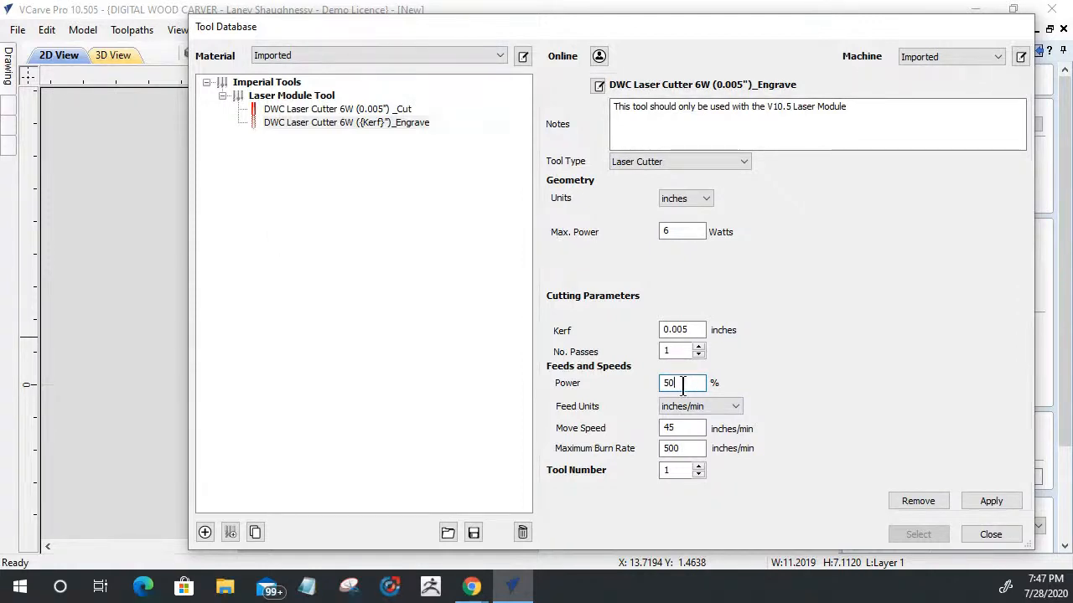
pyautogui.doubleClick(684, 428)
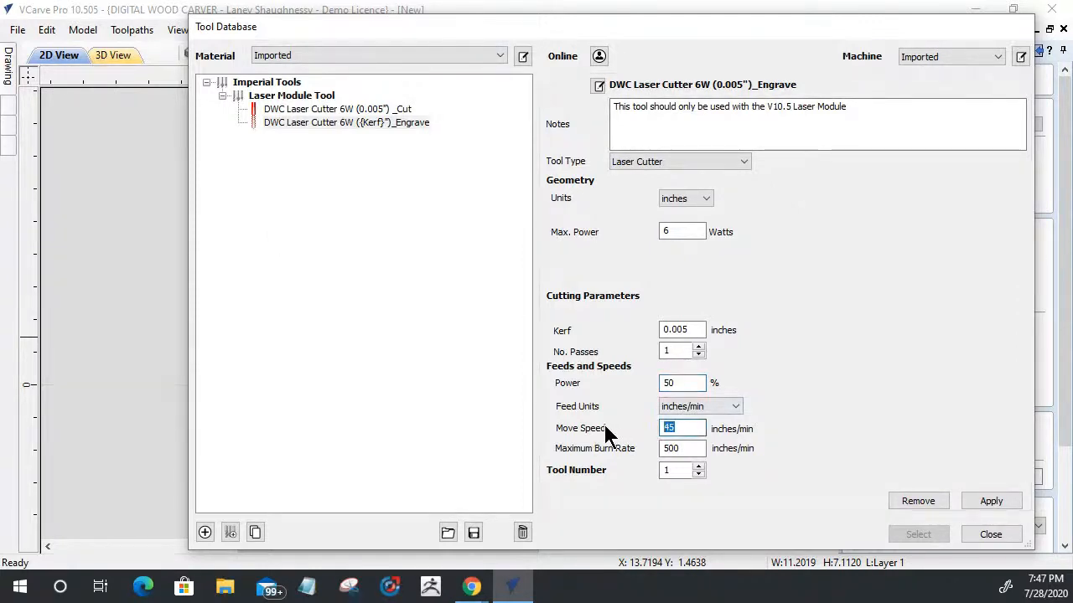
pyautogui.write('65')
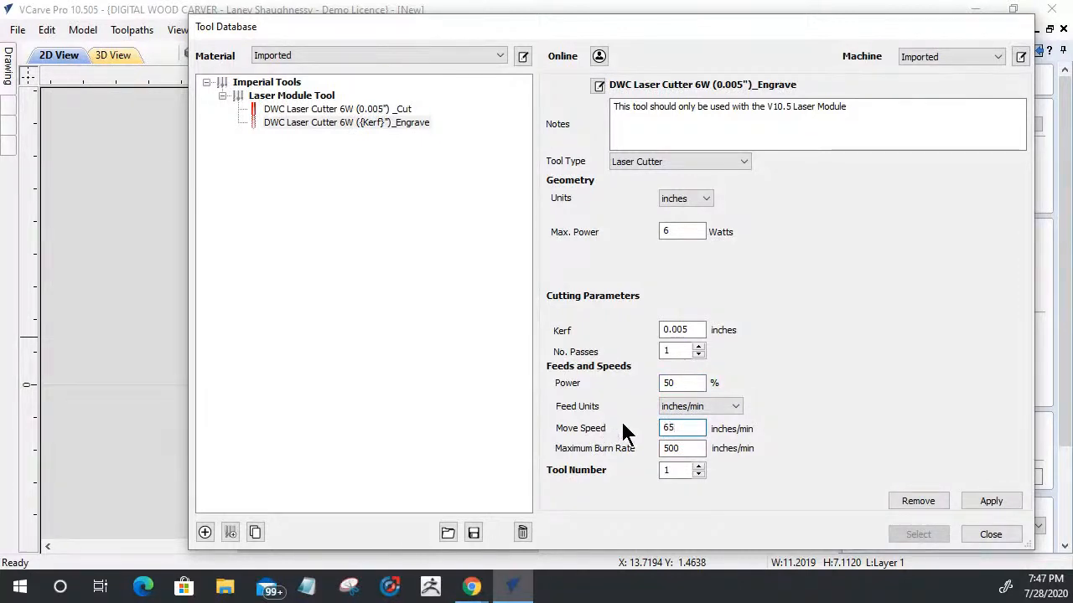
pyautogui.click(991, 501)
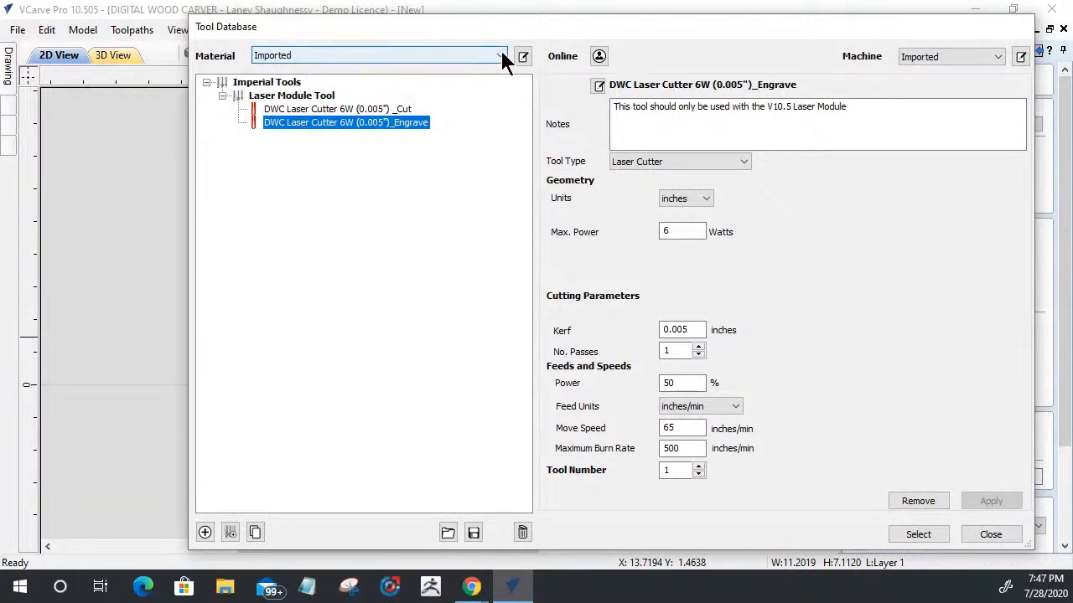
# Step: Add a new material named "Posterboard" to the tool database and apply it
pyautogui.click(523, 56)
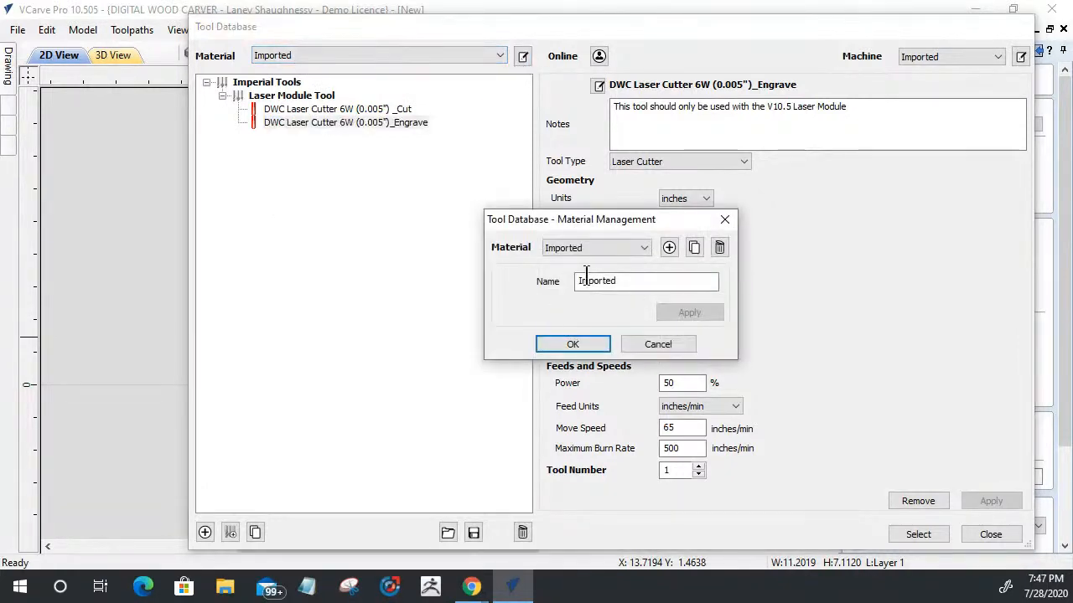
pyautogui.click(670, 247)
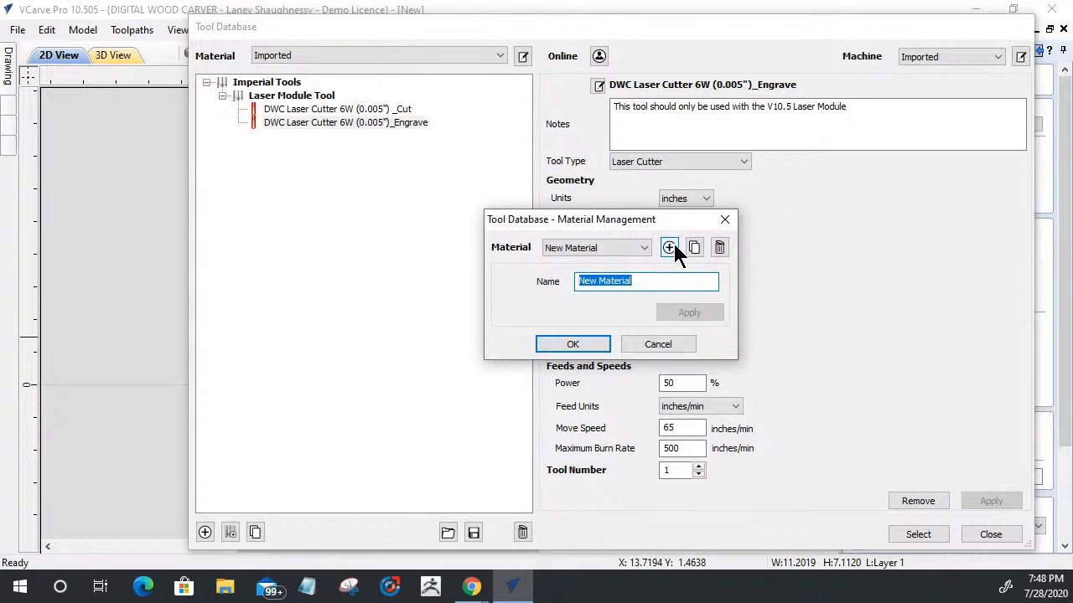
pyautogui.write('Posterbi')
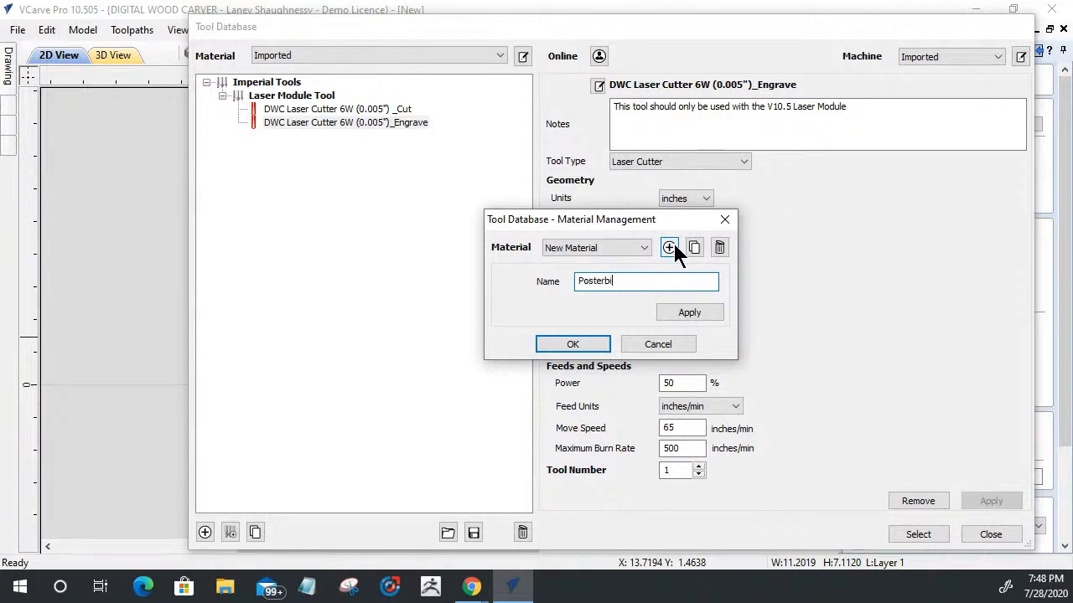
pyautogui.press('BackSpace')
pyautogui.write('oard')
pyautogui.click(672, 316)
pyautogui.click(573, 345)
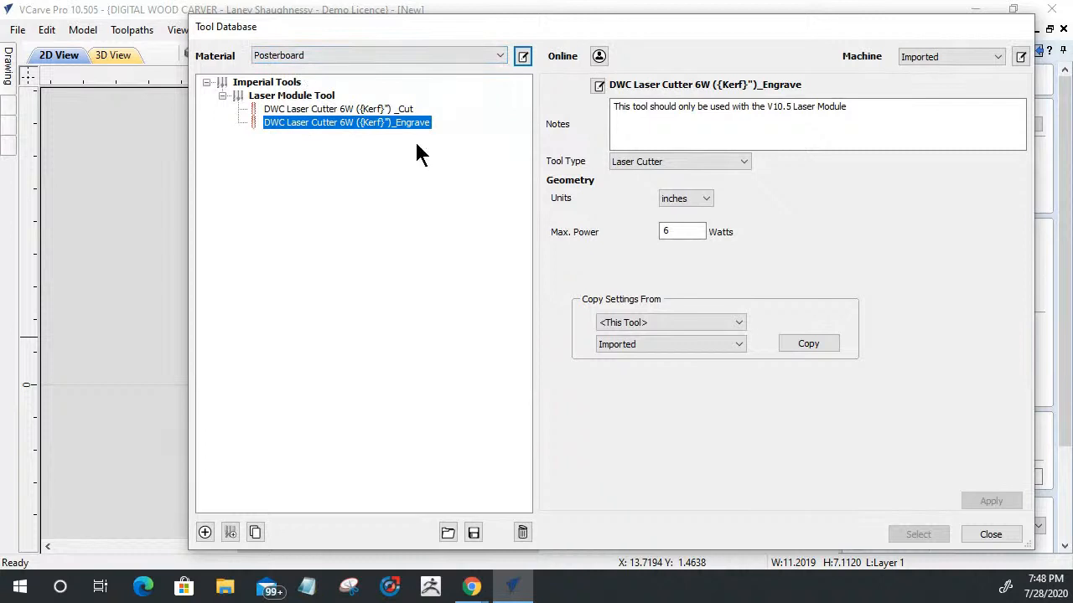
# Step: Switch the material back to Imported and select the DWC Laser Cutter 6W Engrave tool for the laser toolpath
pyautogui.click(360, 57)
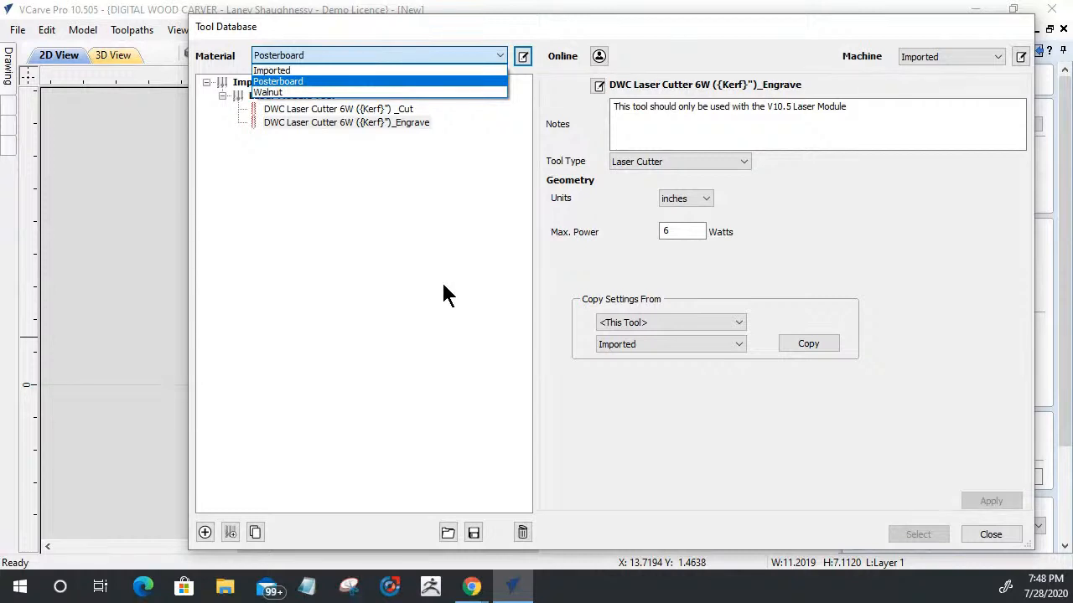
pyautogui.click(443, 285)
pyautogui.click(378, 57)
pyautogui.click(319, 66)
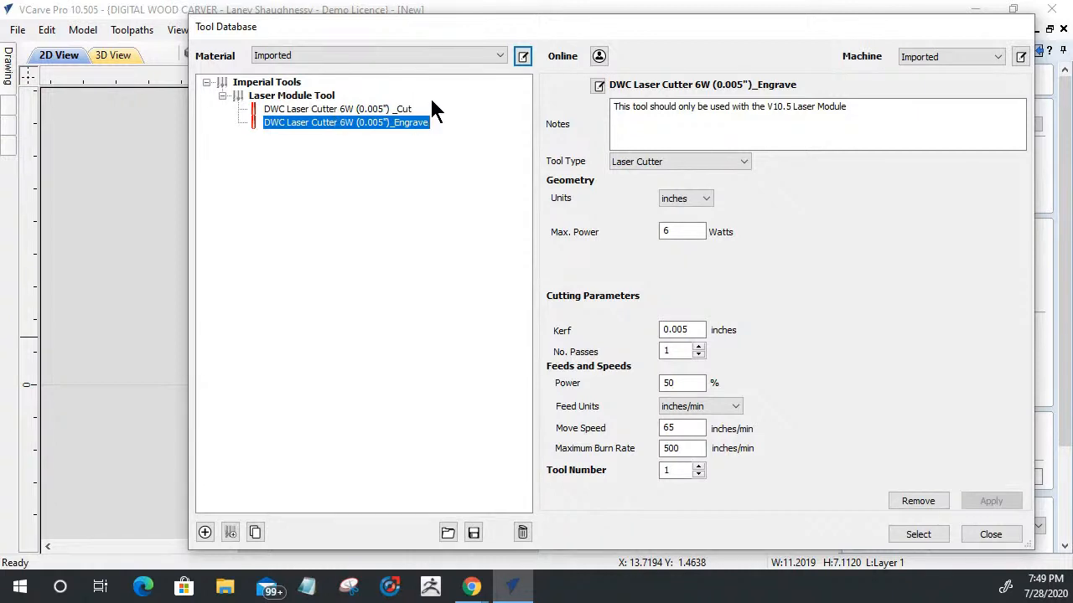
pyautogui.click(390, 109)
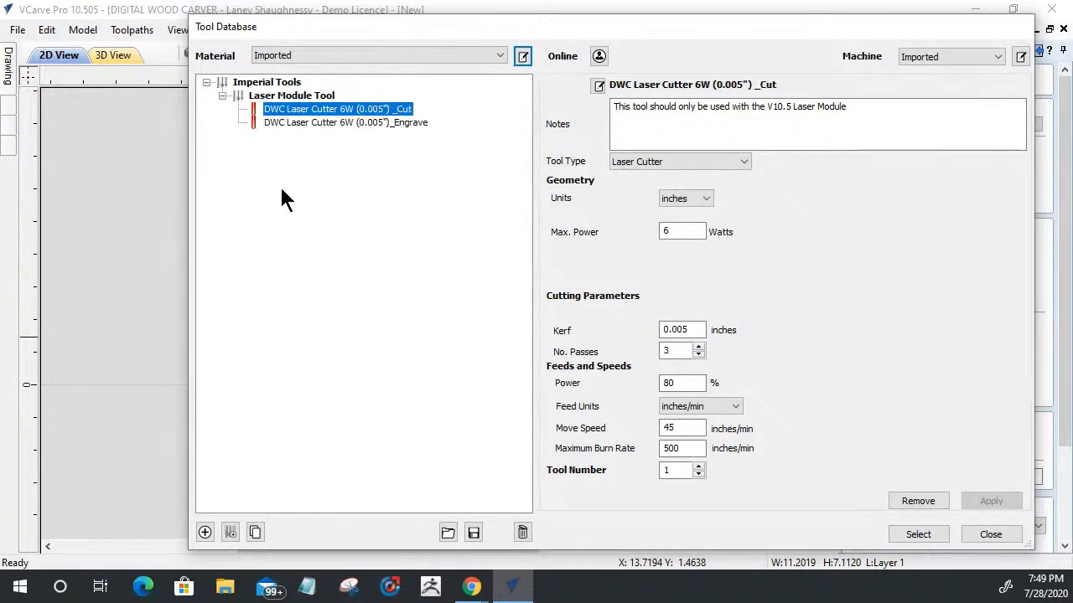
pyautogui.click(373, 123)
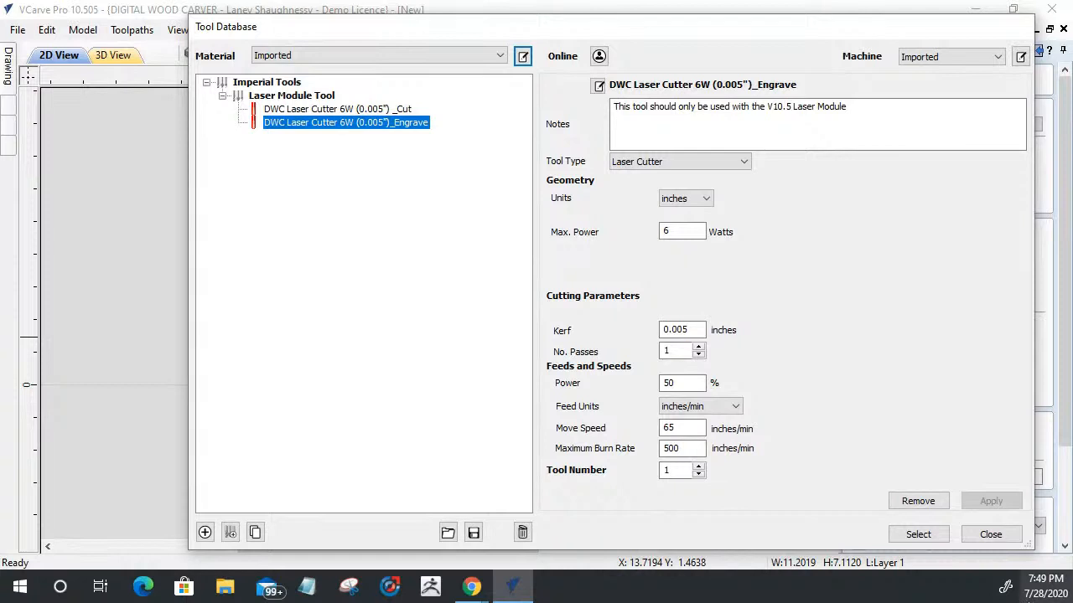
pyautogui.click(912, 535)
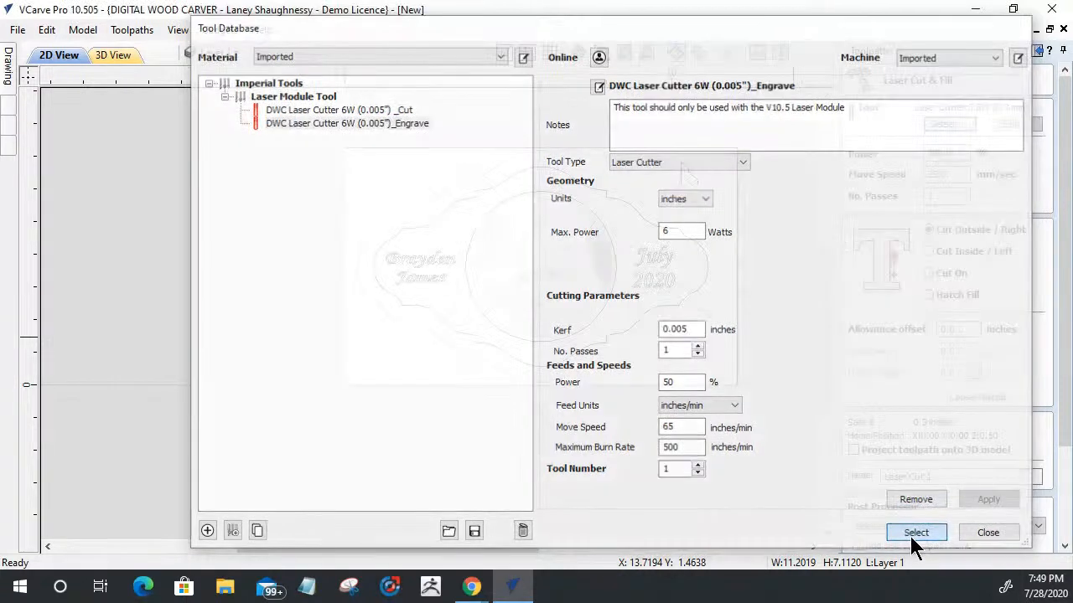
# Step: Select the name and date text on both sides of the photo and set the laser toolpath to Hatch Fill
pyautogui.click(414, 270)
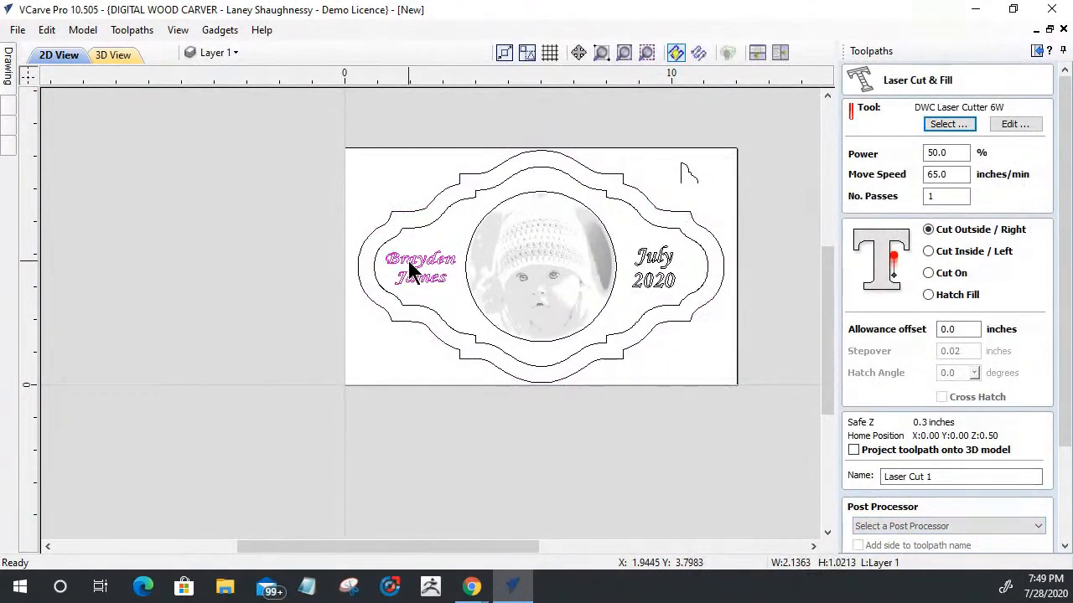
pyautogui.keyDown('shift'); pyautogui.click(663, 267); pyautogui.keyUp('shift')
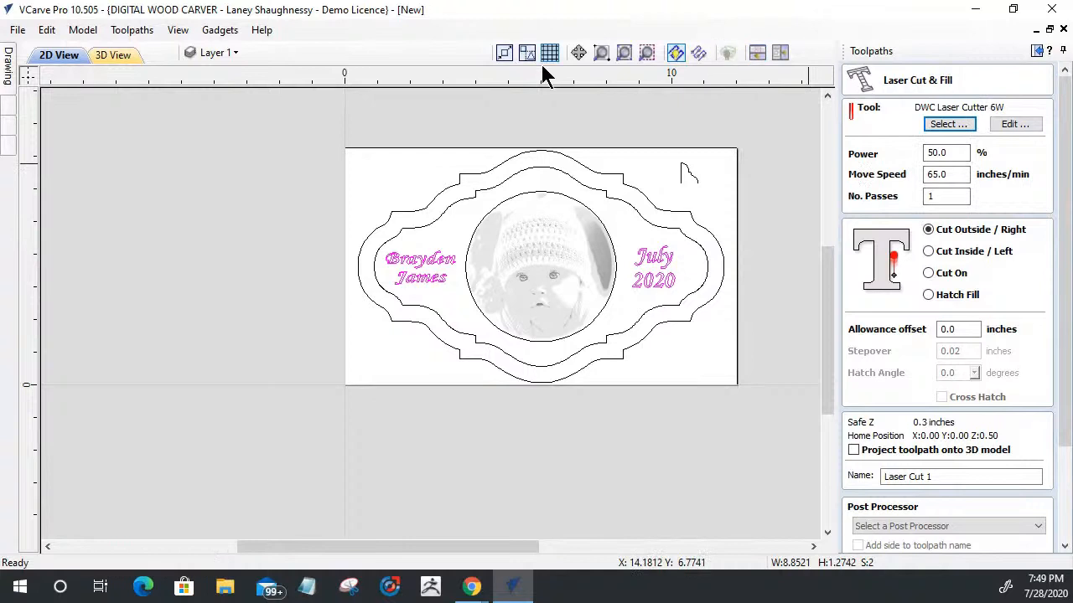
pyautogui.click(927, 295)
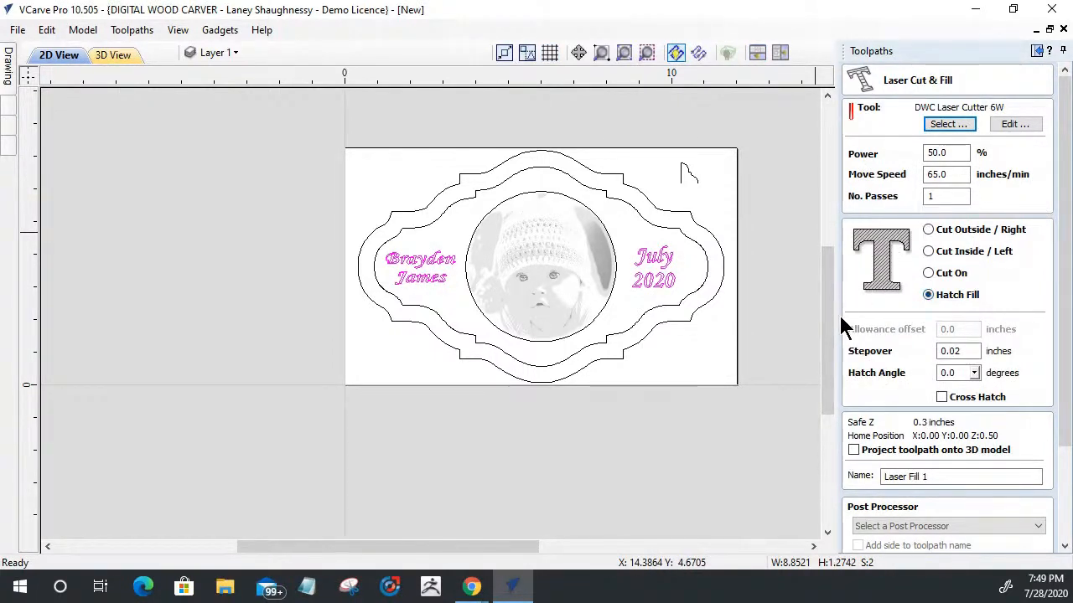
pyautogui.scroll(1, 641, 261)
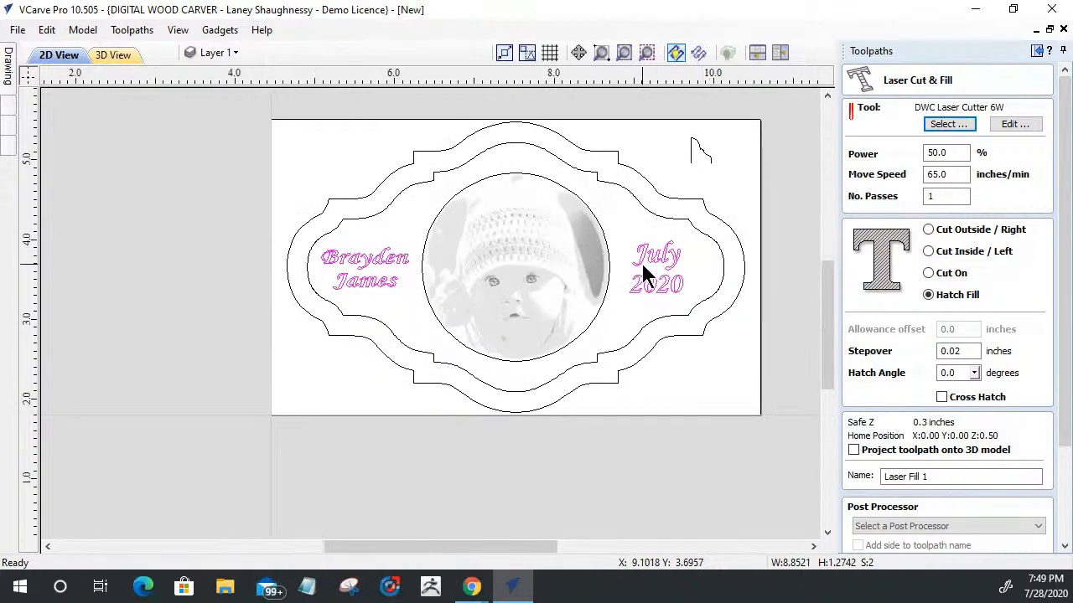
pyautogui.scroll(1, 640, 261)
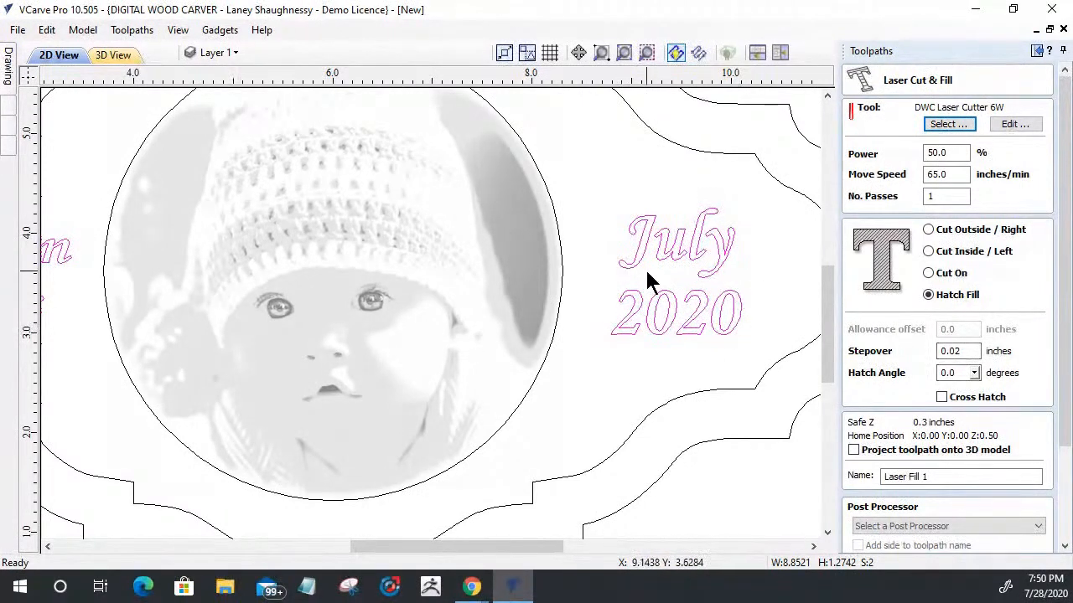
# Step: Try the Cross Hatch option, leave it off, and calculate the text's laser fill toolpath
pyautogui.click(942, 398)
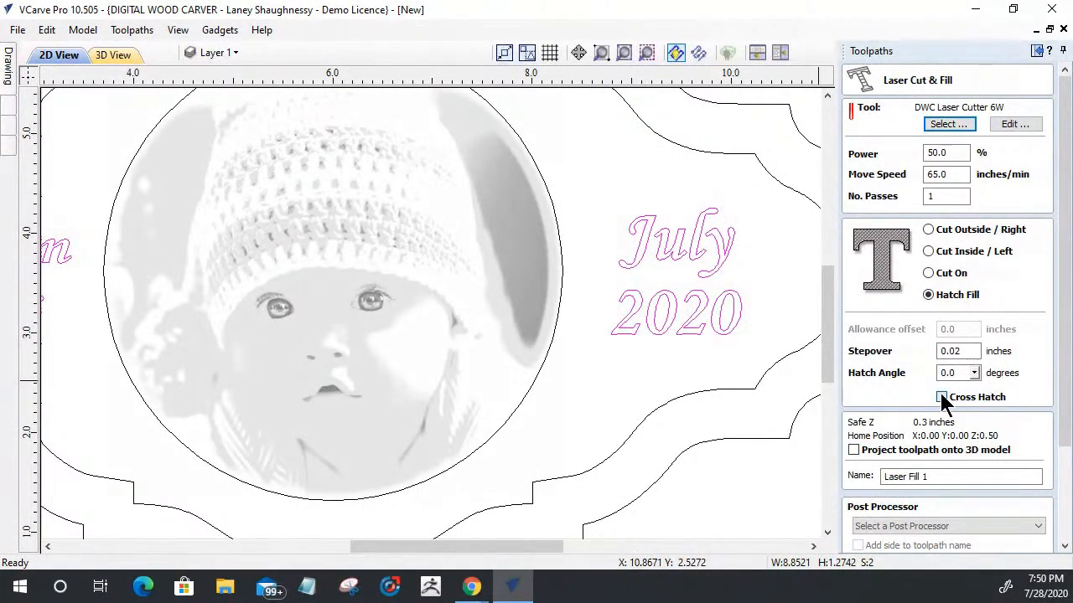
pyautogui.click(942, 398)
pyautogui.click(942, 398)
pyautogui.click(942, 397)
pyautogui.moveTo(1062, 338); pyautogui.dragTo(1046, 448)
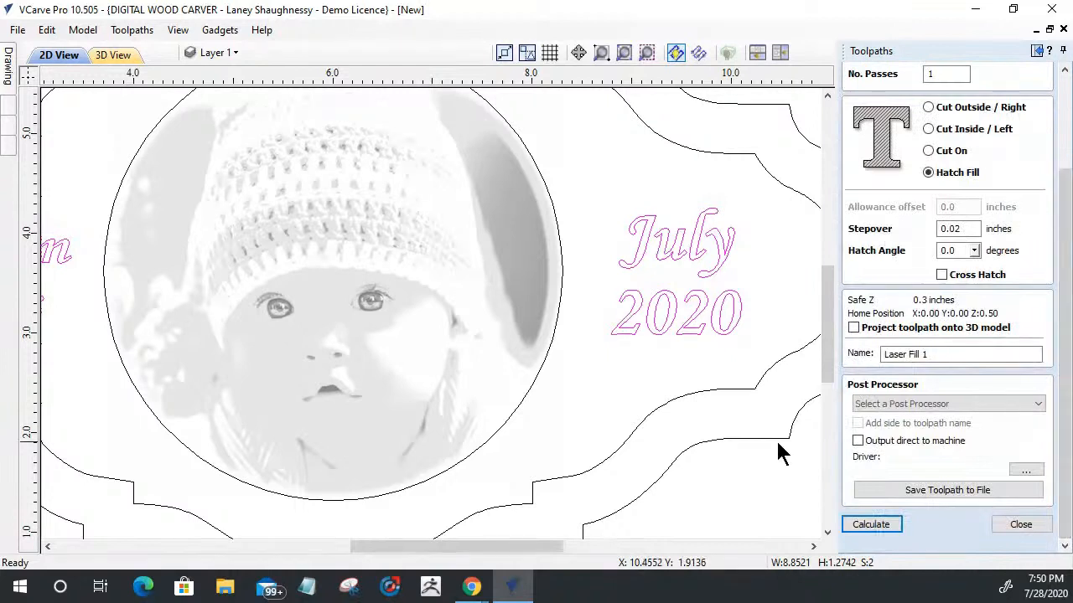
pyautogui.click(873, 525)
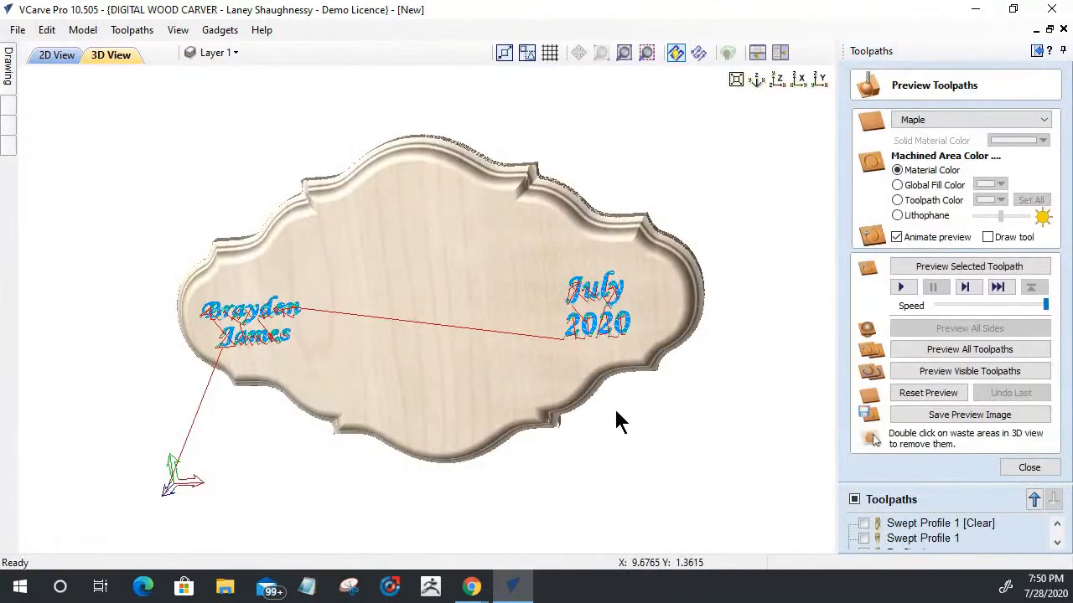
# Step: Preview the laser fill toolpath on the 3D plaque and examine the hatch lines in the lettering up close
pyautogui.moveTo(616, 420); pyautogui.dragTo(336, 428)
pyautogui.moveTo(558, 421); pyautogui.dragTo(540, 389)
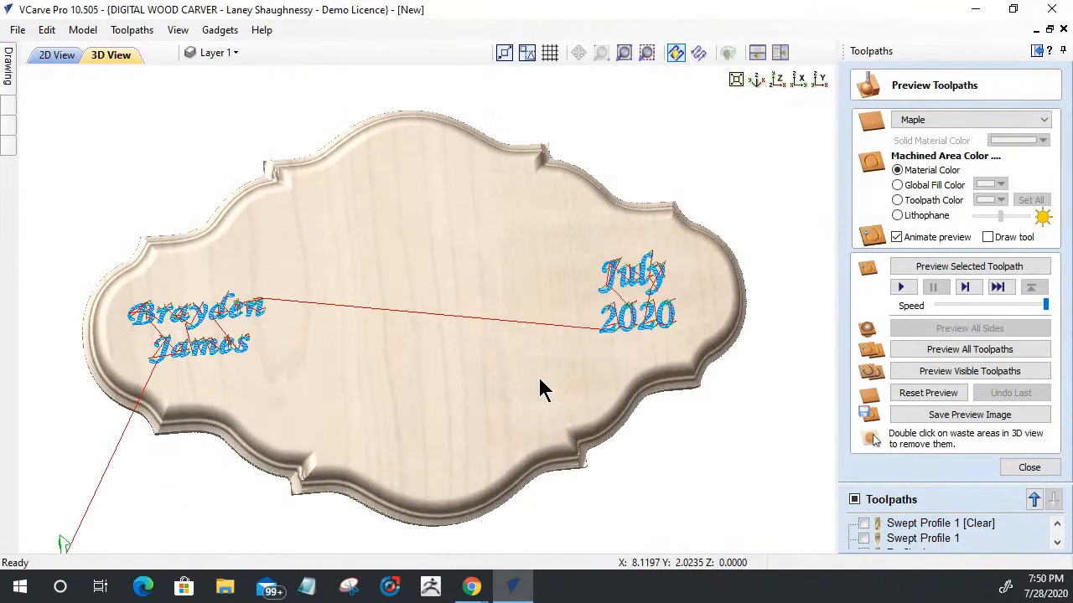
pyautogui.click(960, 269)
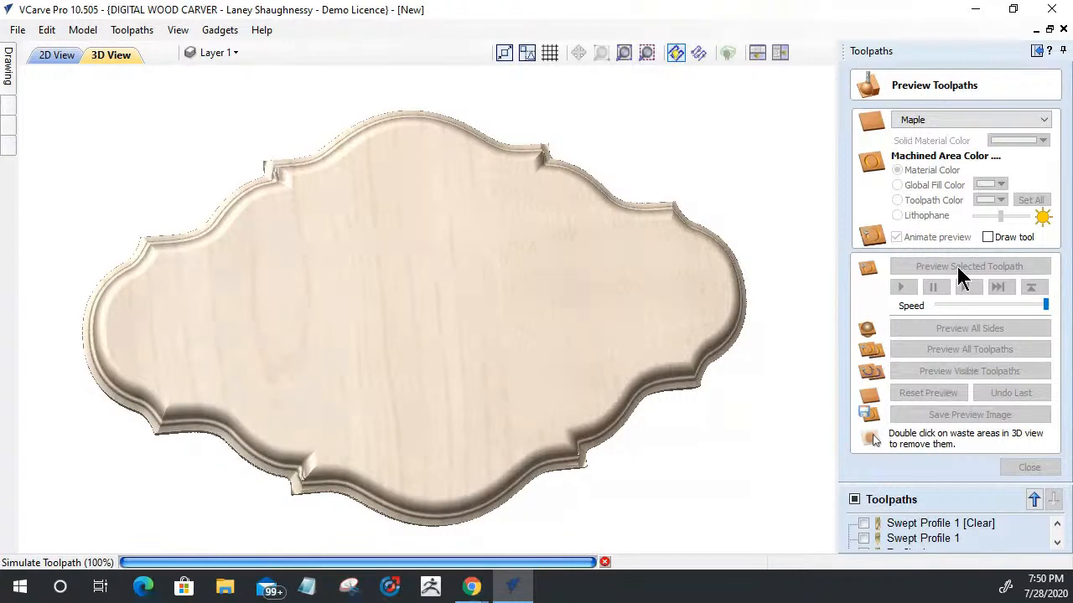
pyautogui.scroll(2, 643, 306)
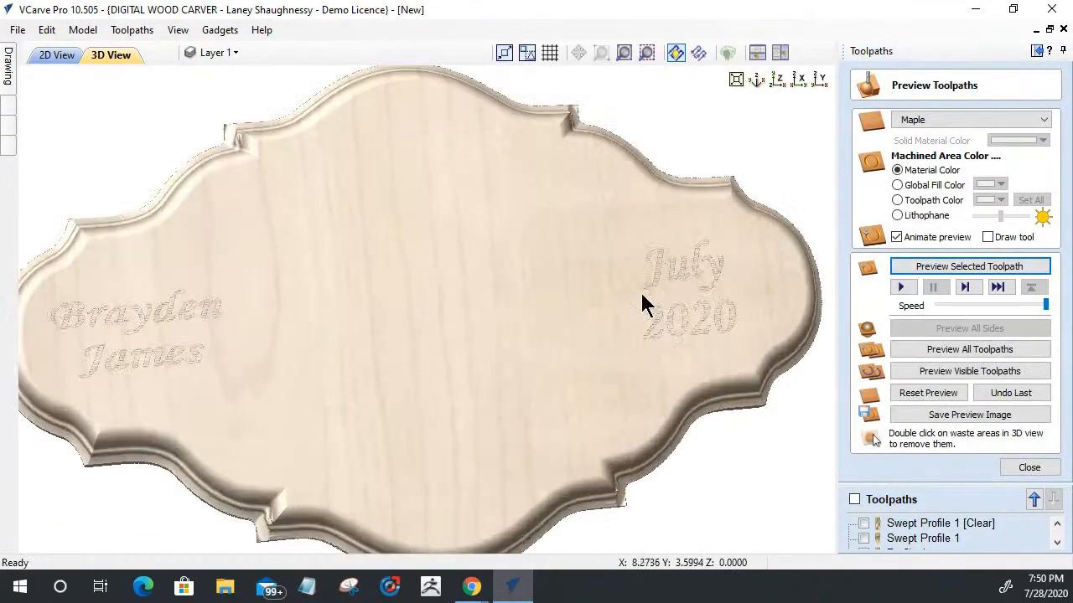
pyautogui.scroll(1, 645, 306)
pyautogui.scroll(3, 763, 264)
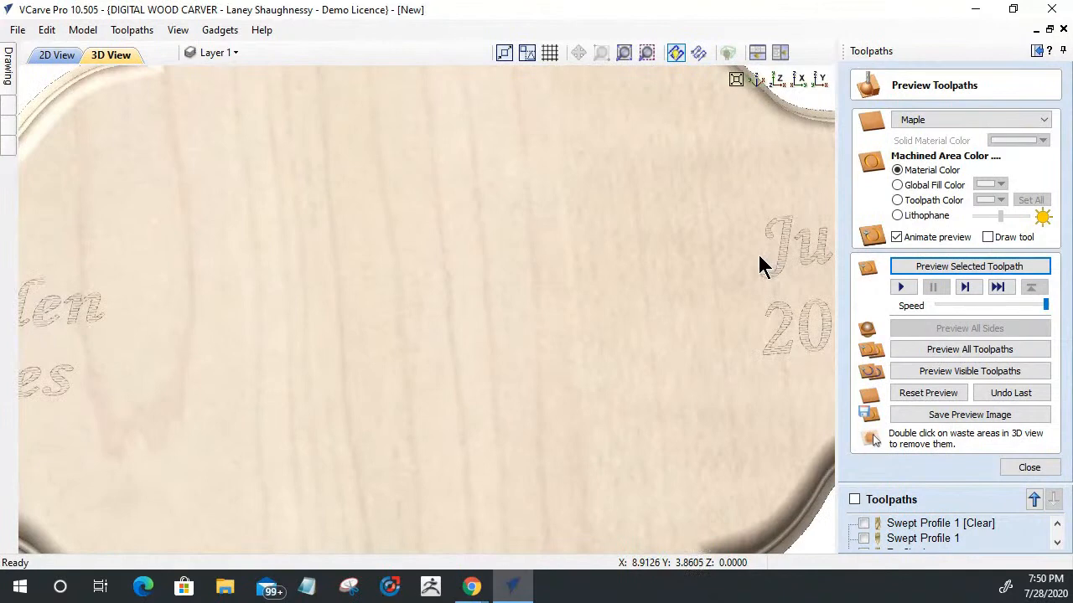
pyautogui.scroll(-2, 557, 295)
pyautogui.scroll(3, 620, 303)
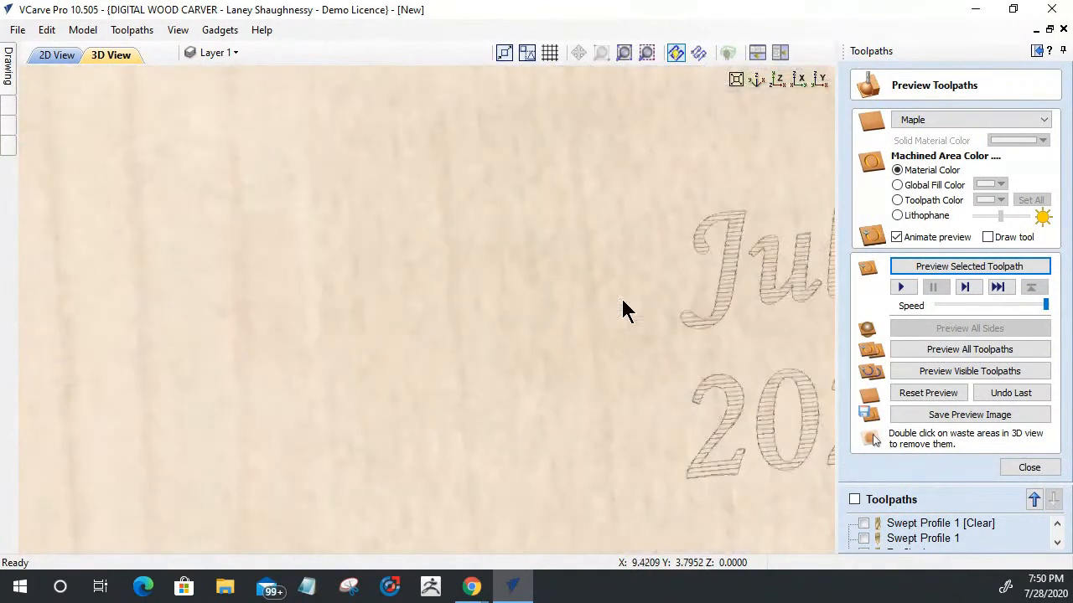
pyautogui.scroll(-3, 621, 297)
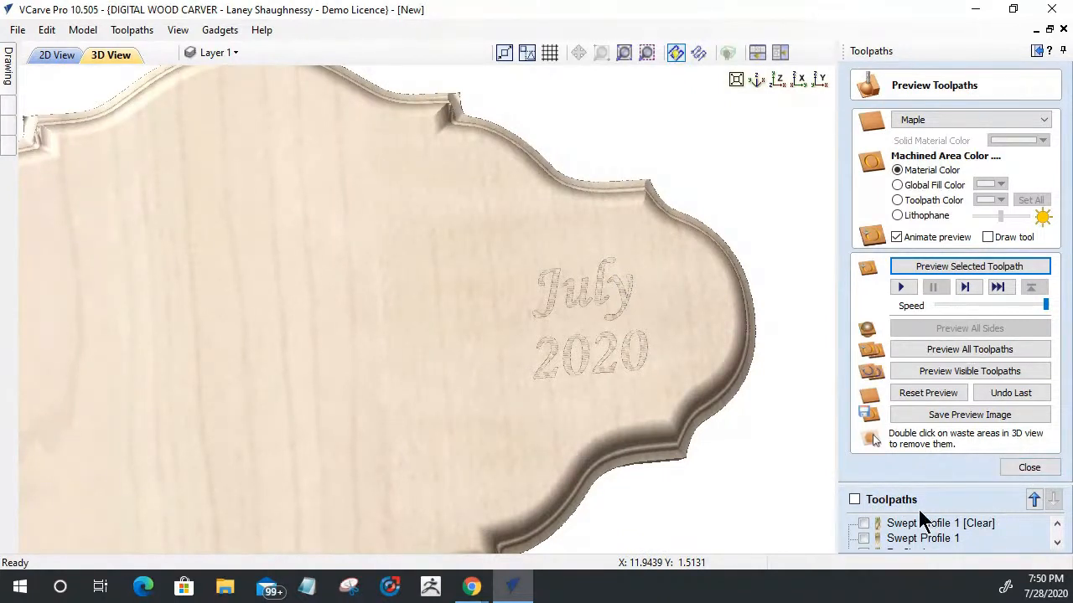
# Step: Reopen the Laser Fill 1 toolpath, set its stepover to 0.005 inches and recalculate it
pyautogui.scroll(-1, 888, 537)
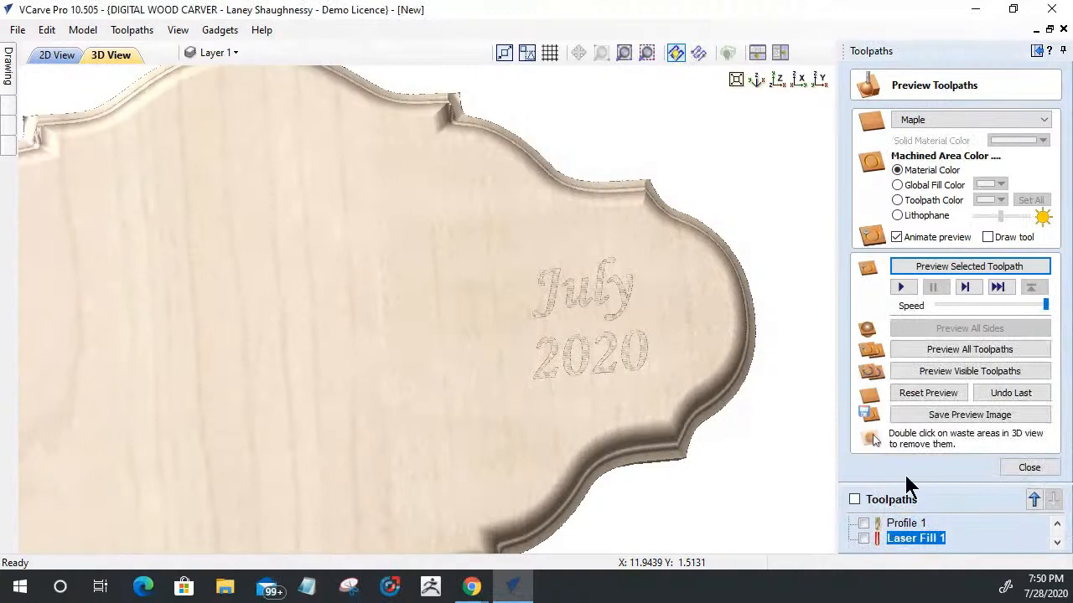
pyautogui.click(864, 538)
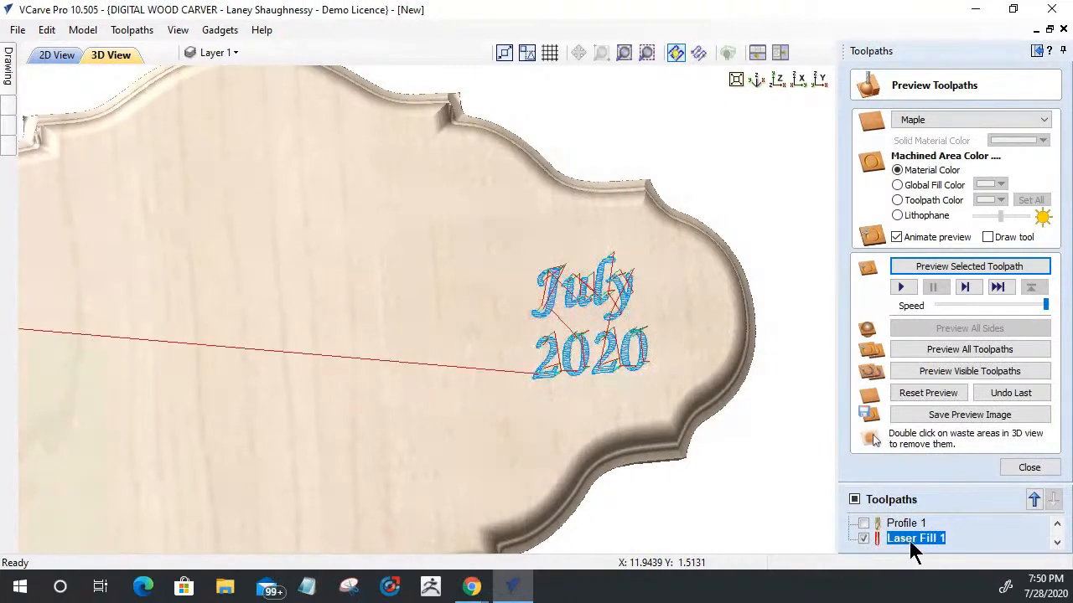
pyautogui.doubleClick(907, 538)
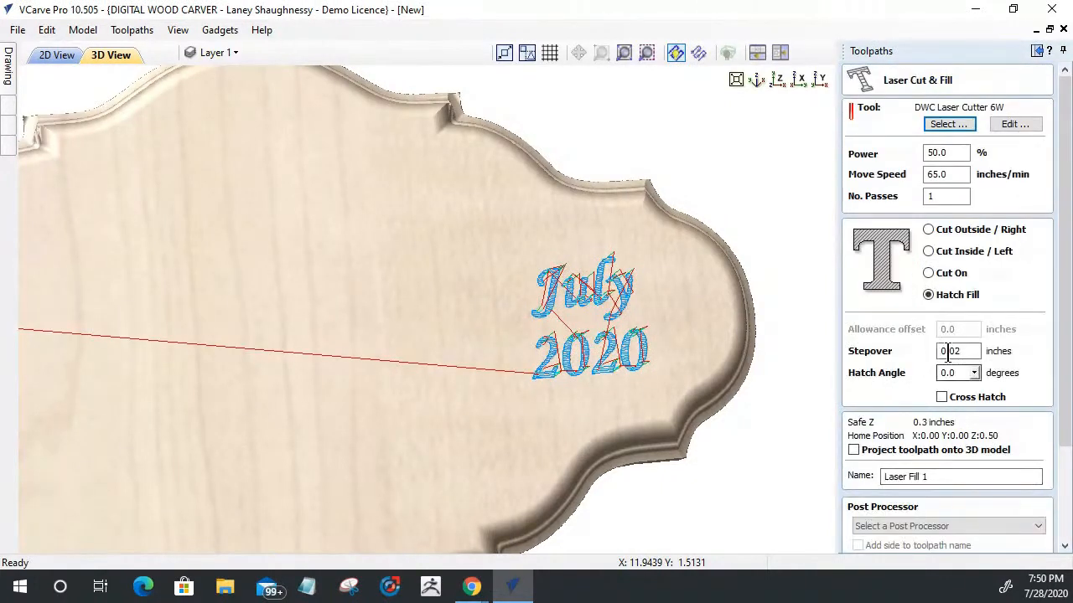
pyautogui.moveTo(956, 352); pyautogui.dragTo(965, 353)
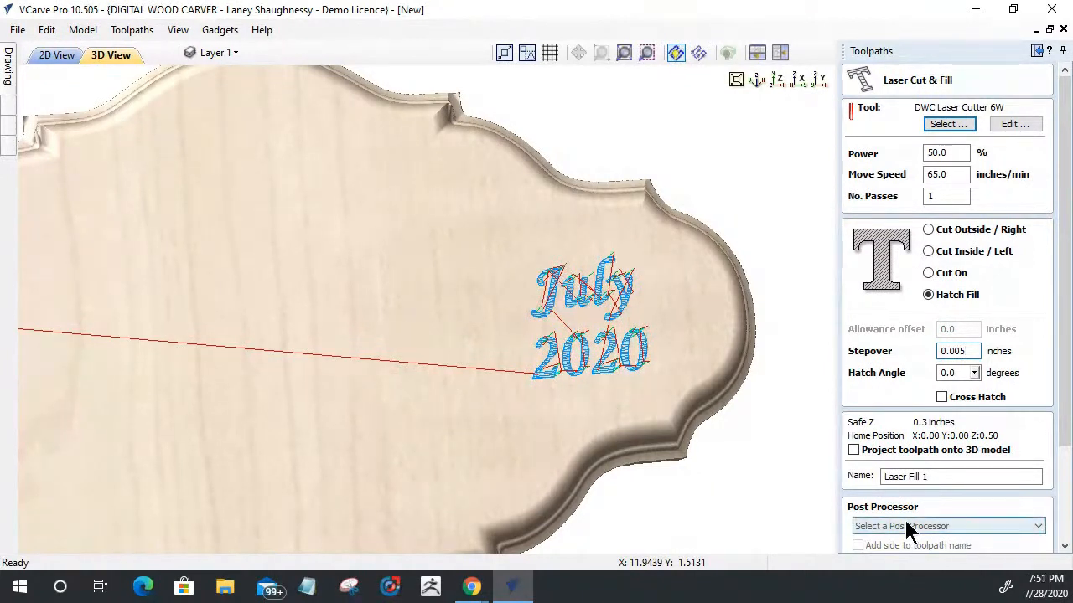
pyautogui.moveTo(1062, 409); pyautogui.dragTo(1060, 422)
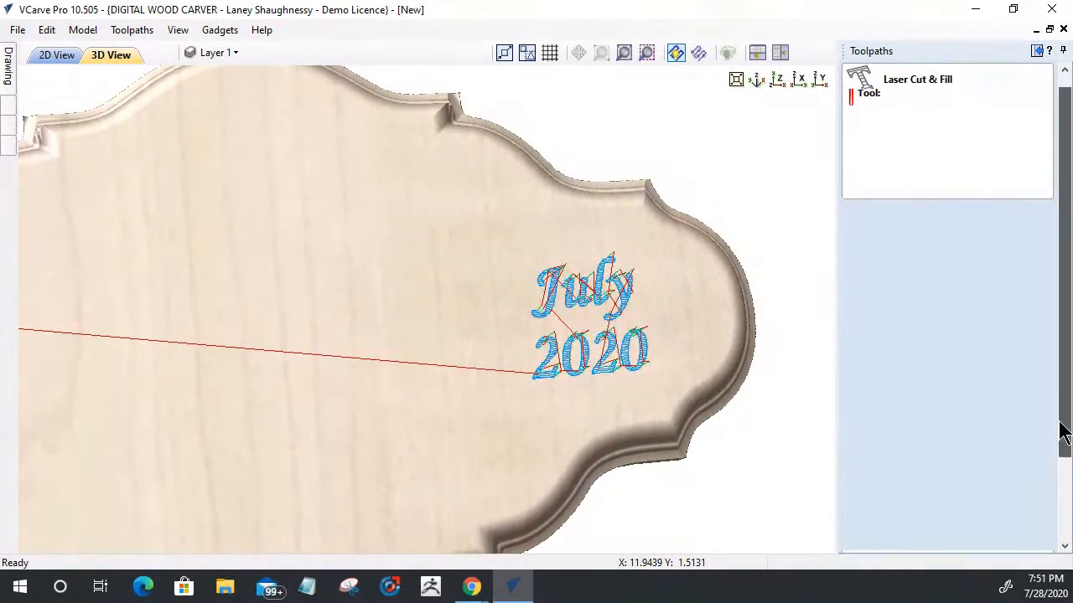
pyautogui.click(859, 525)
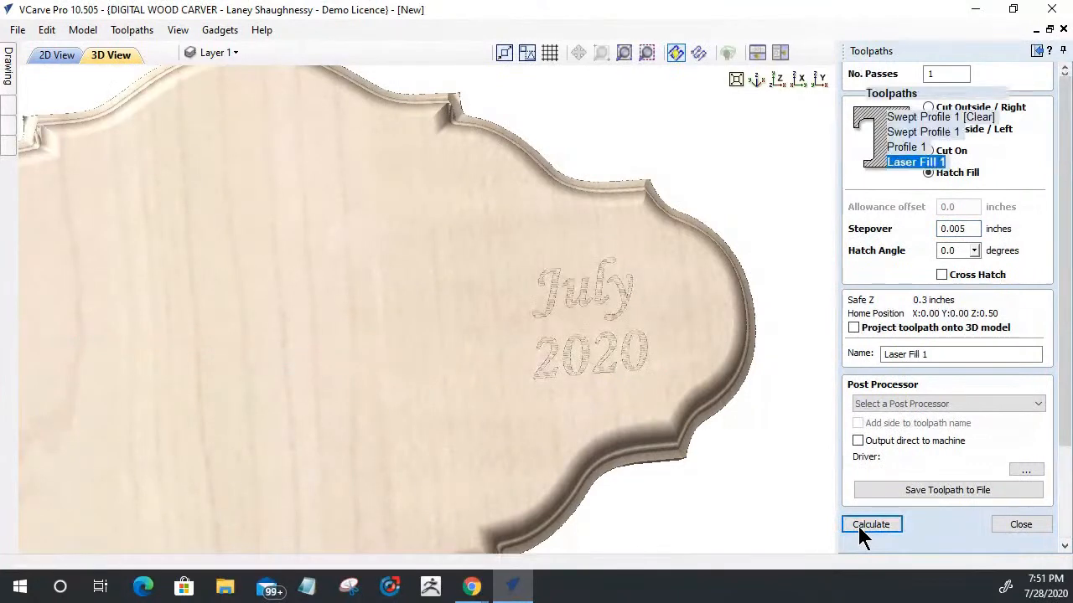
# Step: Preview the recalculated laser fill twice and examine the density of the engraved lettering up close
pyautogui.click(922, 268)
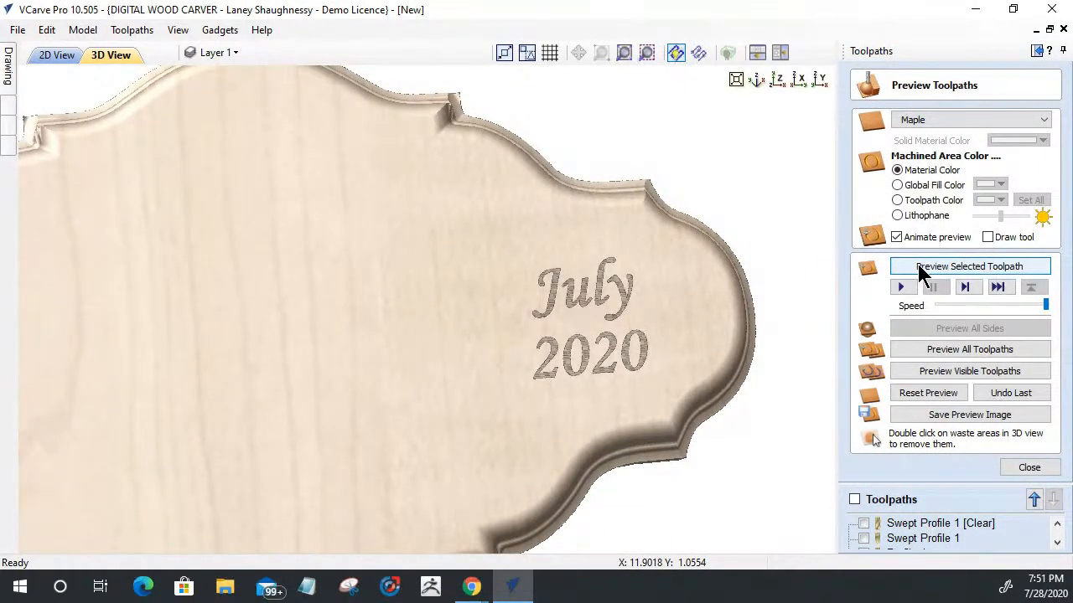
pyautogui.click(921, 267)
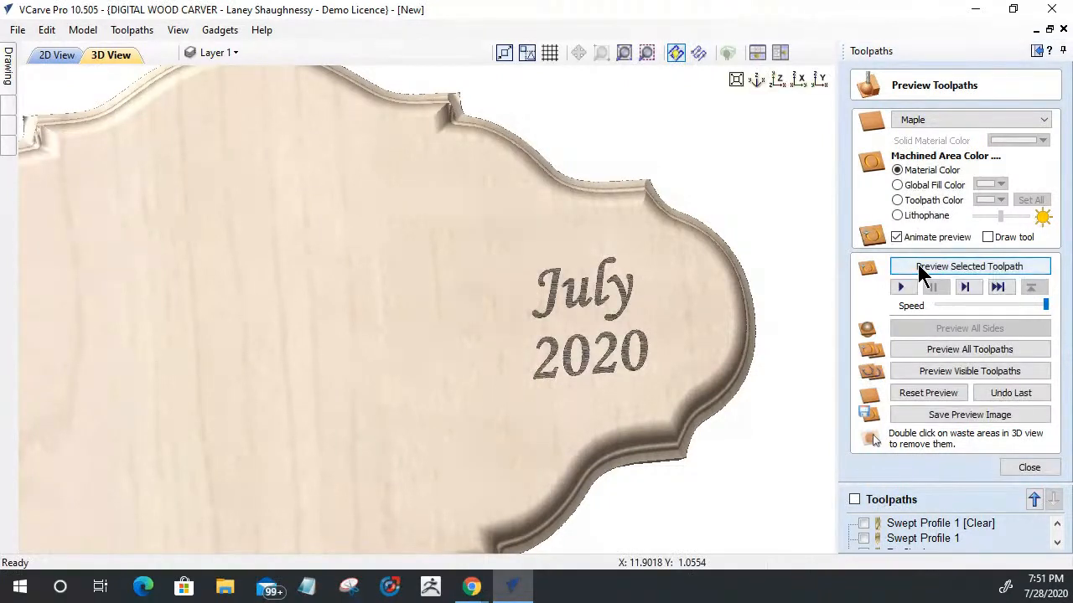
pyautogui.scroll(-1, 744, 350)
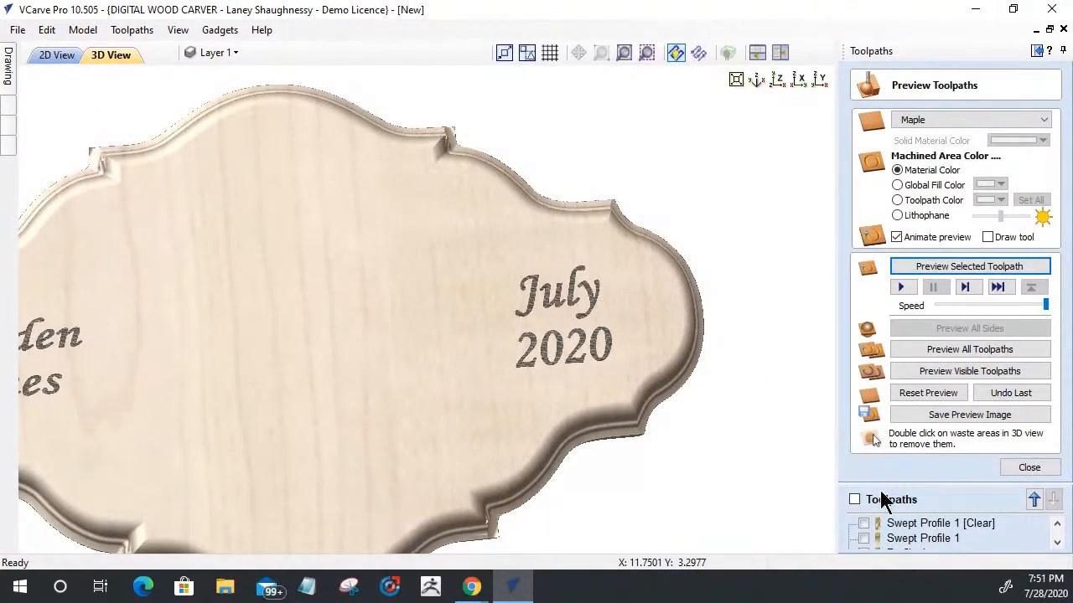
pyautogui.scroll(1, 549, 354)
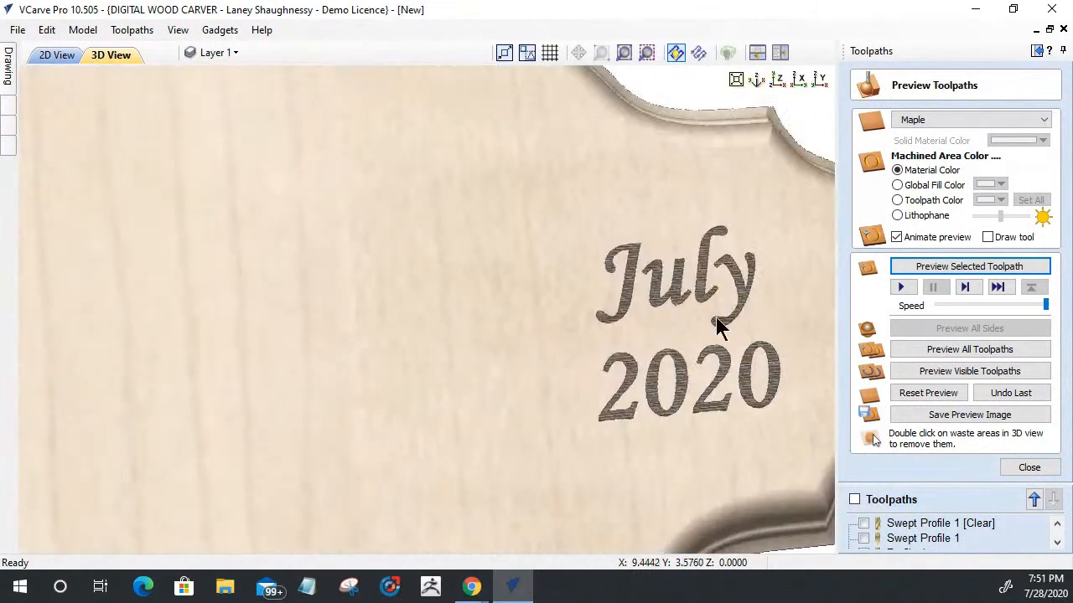
pyautogui.scroll(2, 781, 257)
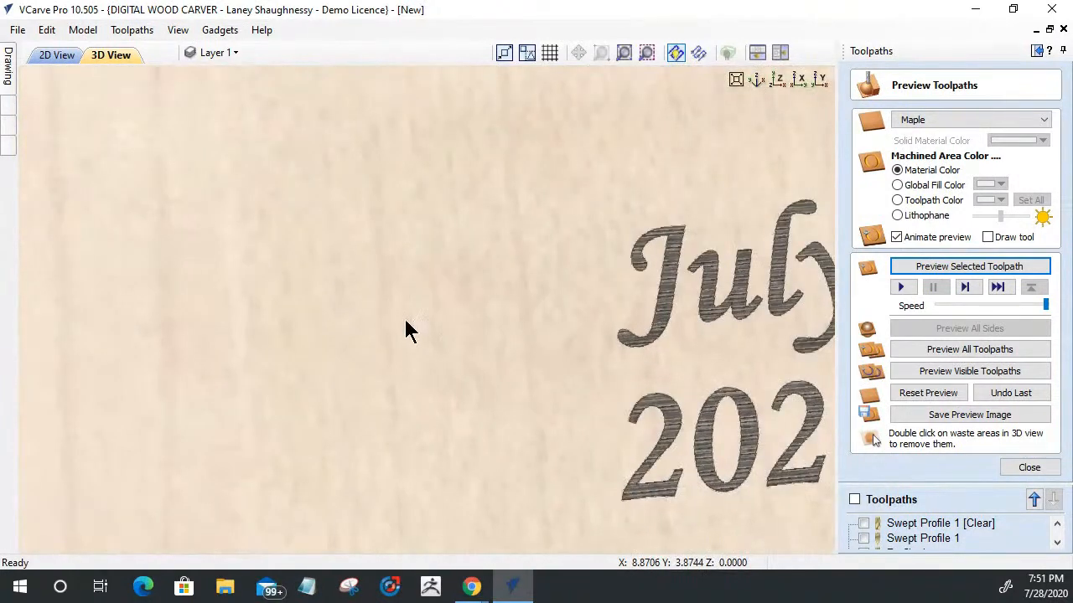
pyautogui.scroll(-2, 403, 316)
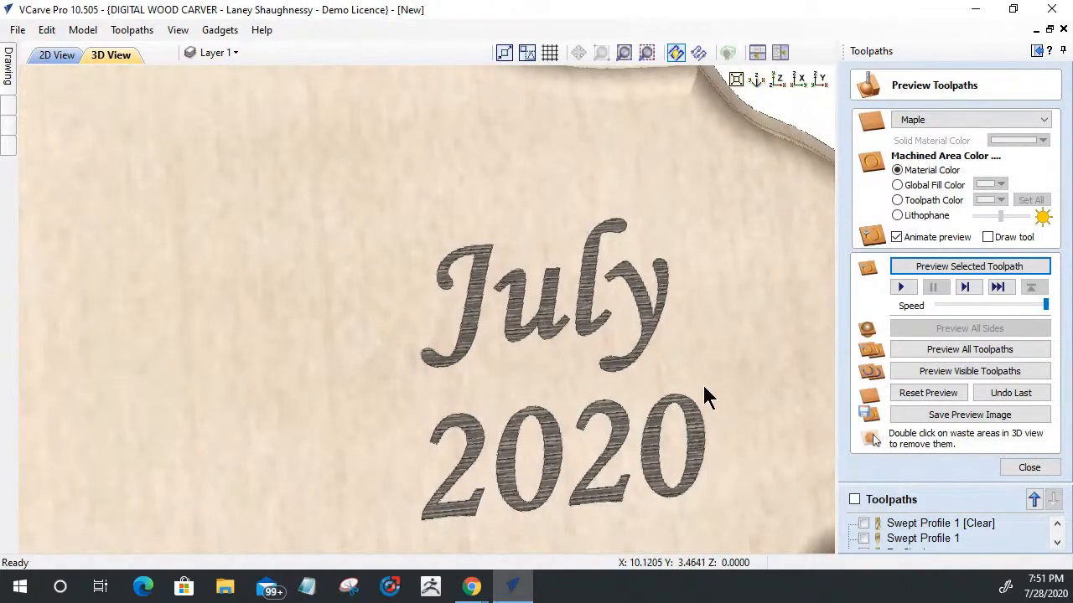
# Step: Examine the engraved date lettering up close and check the available preview simulation quality levels
pyautogui.scroll(3, 634, 298)
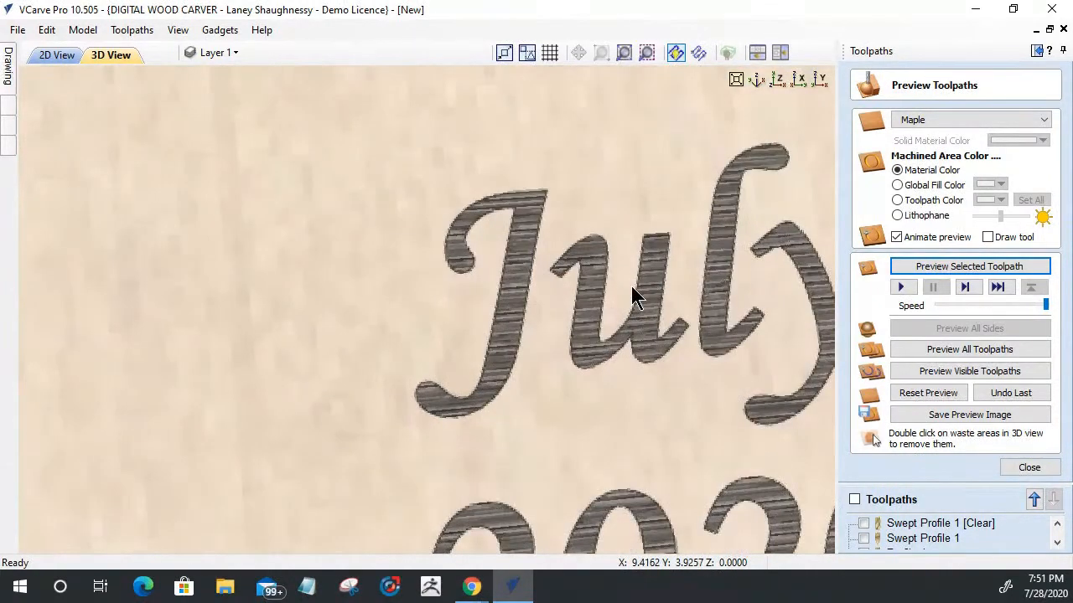
pyautogui.scroll(-3, 633, 289)
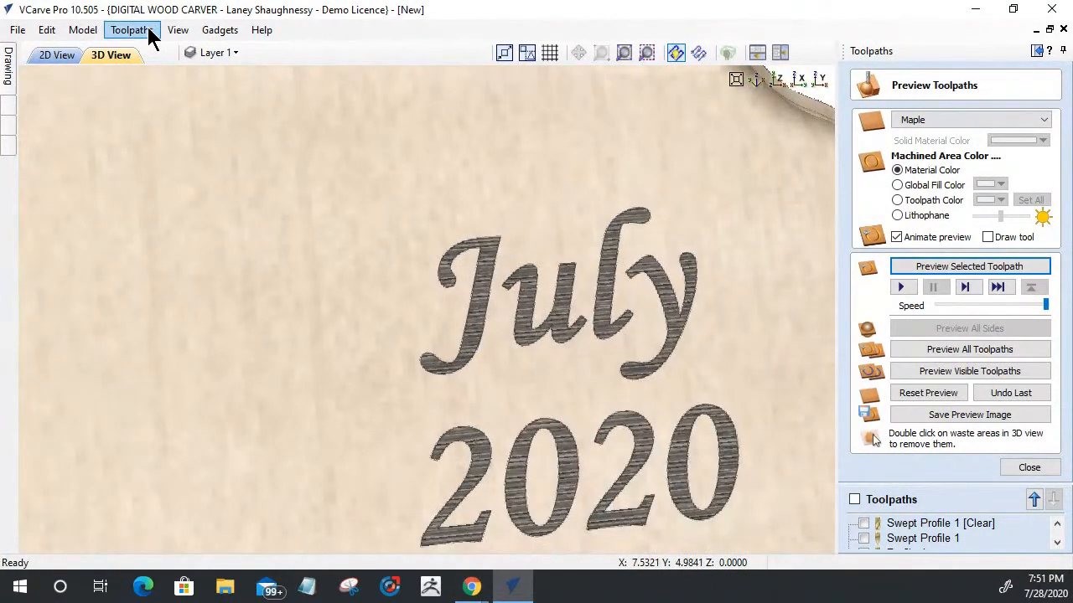
pyautogui.click(134, 31)
pyautogui.moveTo(251, 103)
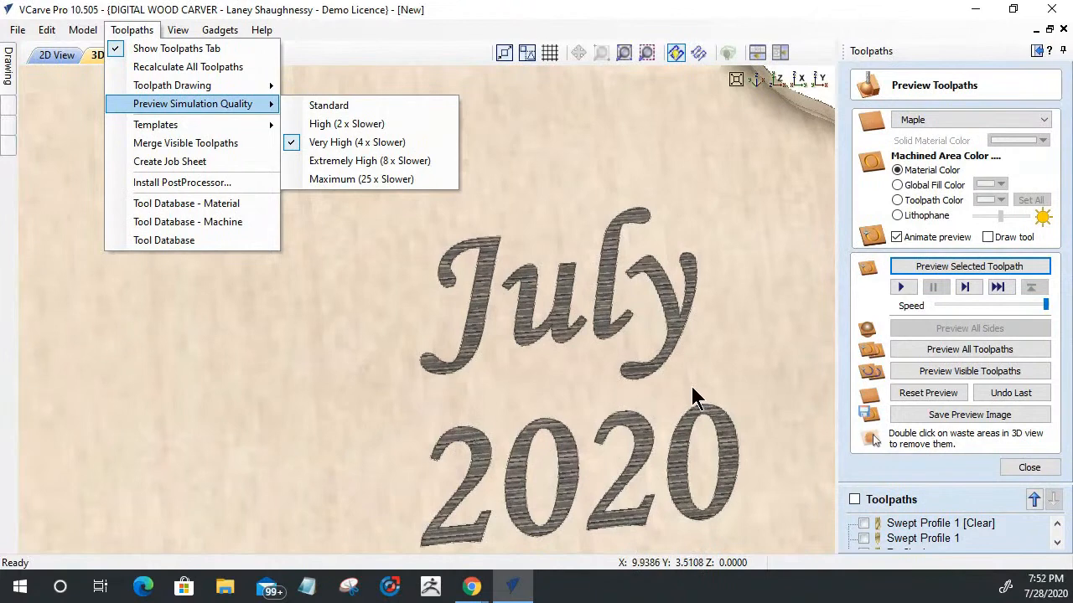
pyautogui.click(471, 335)
# Step: Look over the whole engraved plaque preview from directly above
pyautogui.scroll(-5, 575, 311)
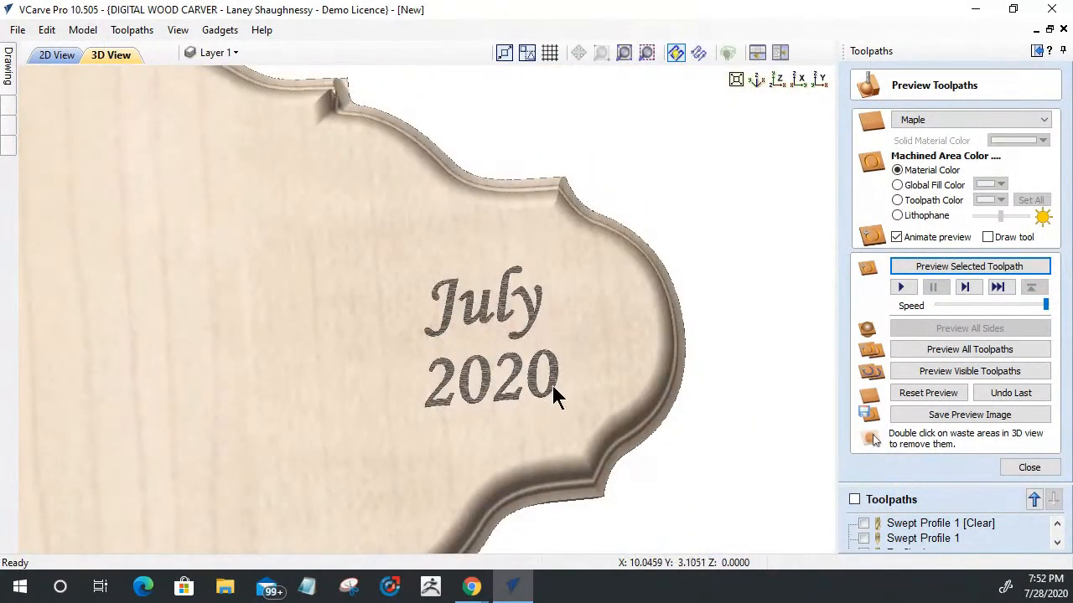
pyautogui.scroll(-3, 658, 369)
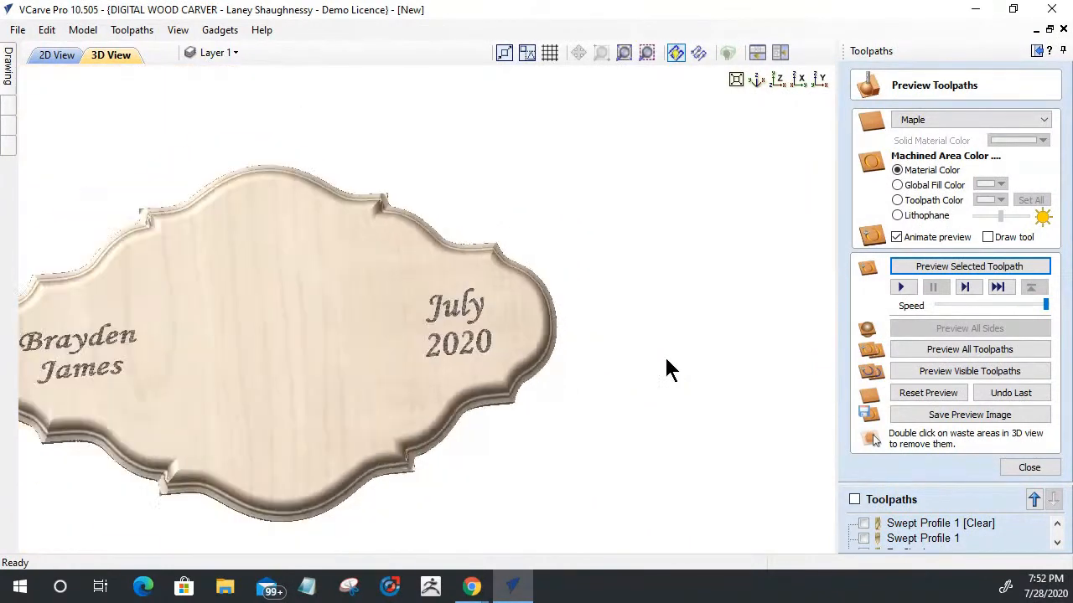
pyautogui.scroll(-3, 251, 301)
pyautogui.scroll(2, 219, 296)
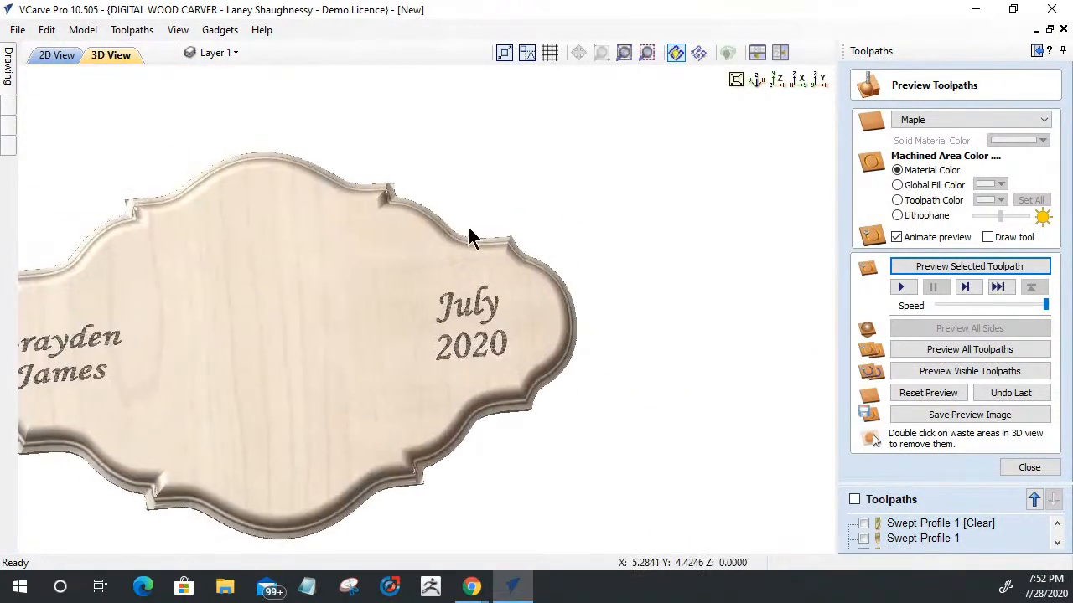
pyautogui.moveTo(239, 291); pyautogui.dragTo(490, 231, button='middle')
pyautogui.click(766, 81)
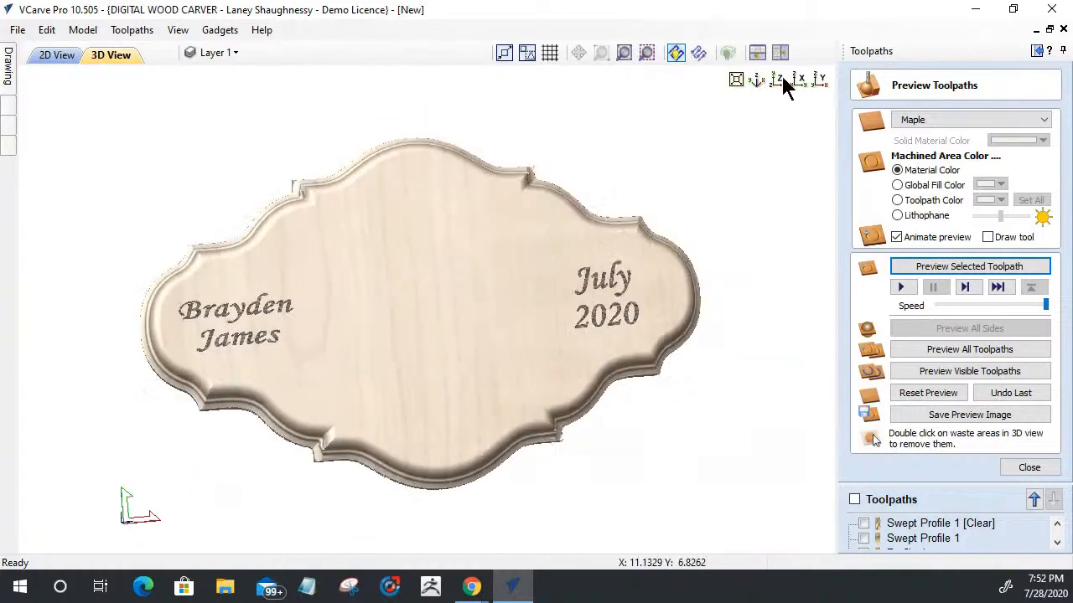
pyautogui.scroll(3, 357, 340)
pyautogui.scroll(-1, 357, 347)
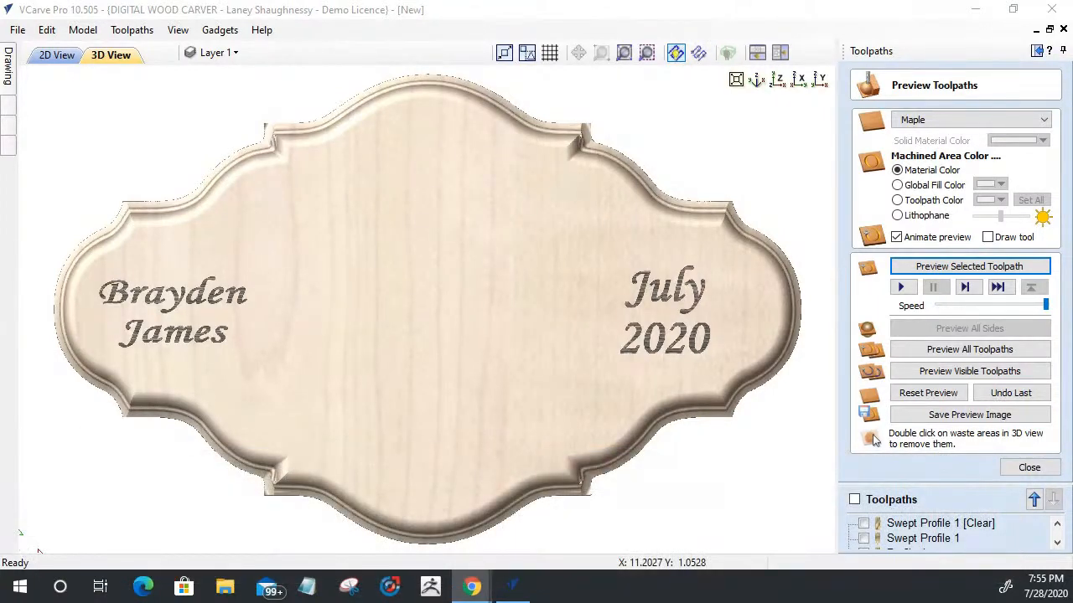
# Step: Open the application data folder, go into its PostP folder and close the duplicate folder window
pyautogui.click(13, 33)
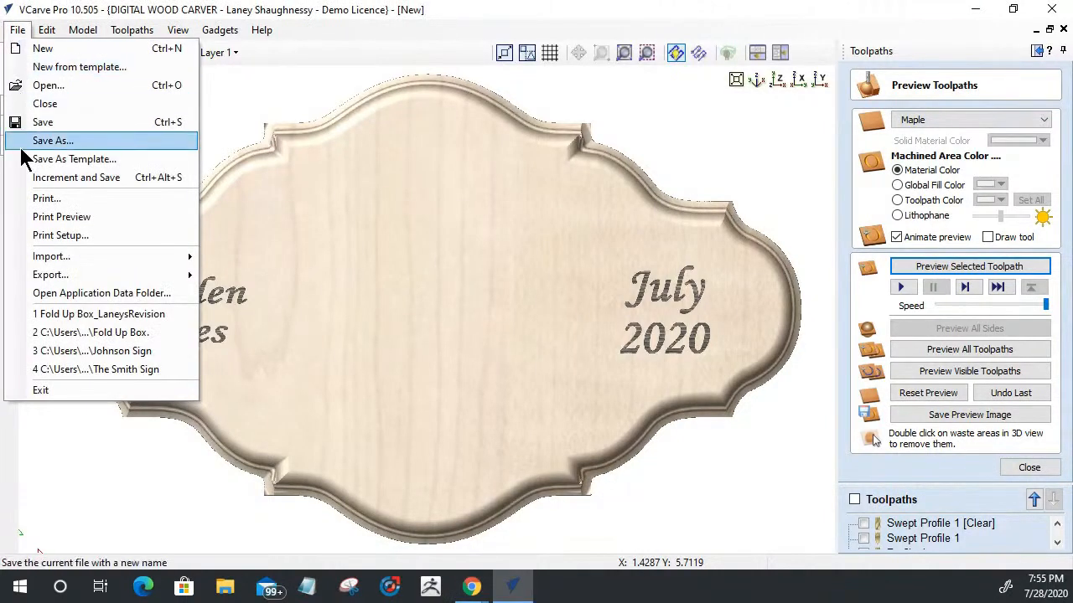
pyautogui.click(31, 295)
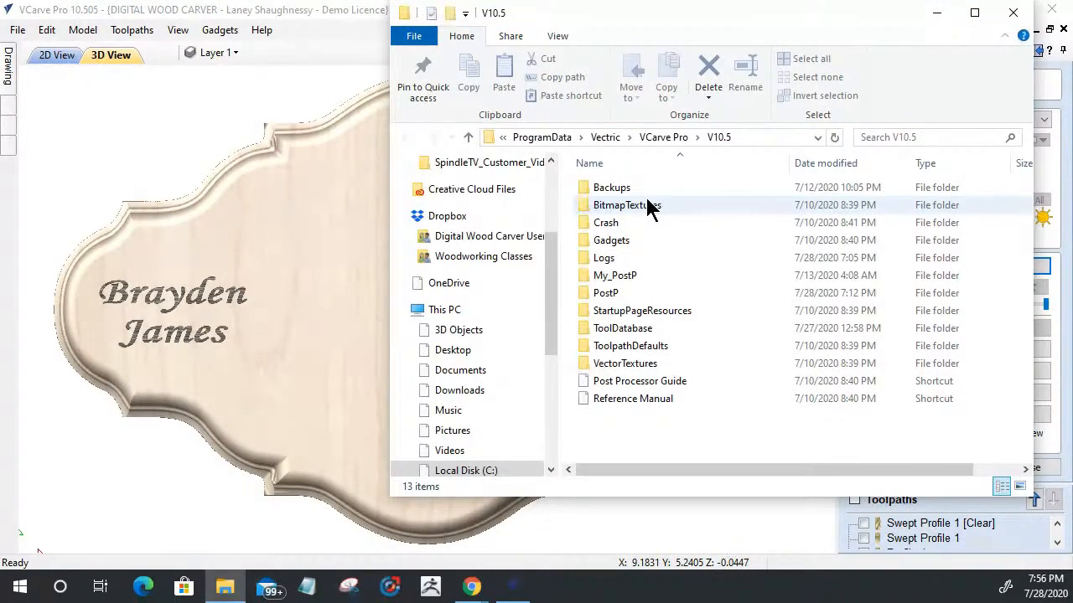
pyautogui.click(584, 295)
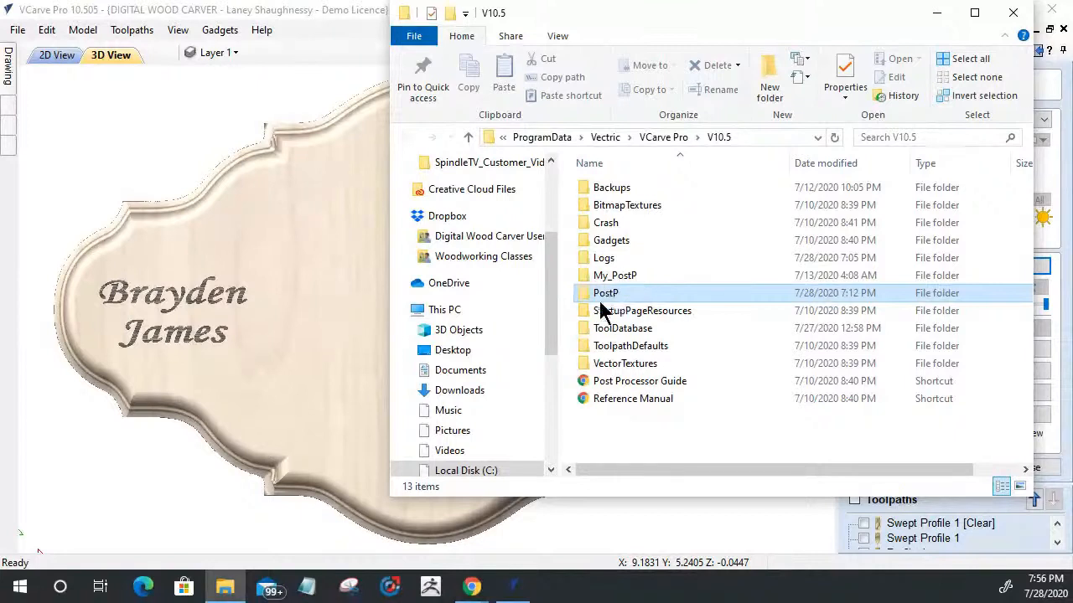
pyautogui.click(603, 298)
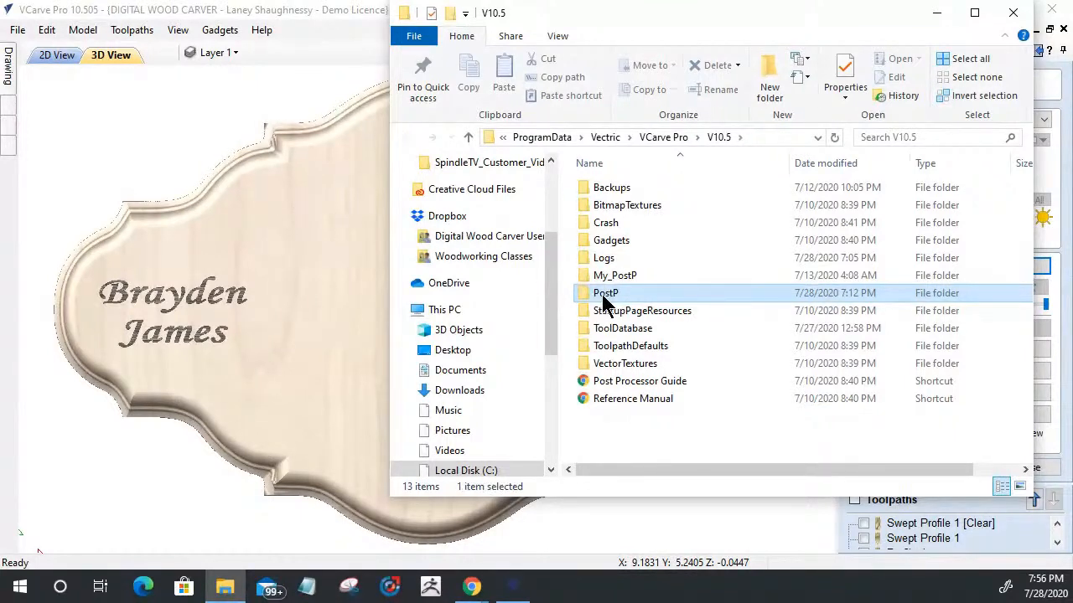
pyautogui.click(602, 298)
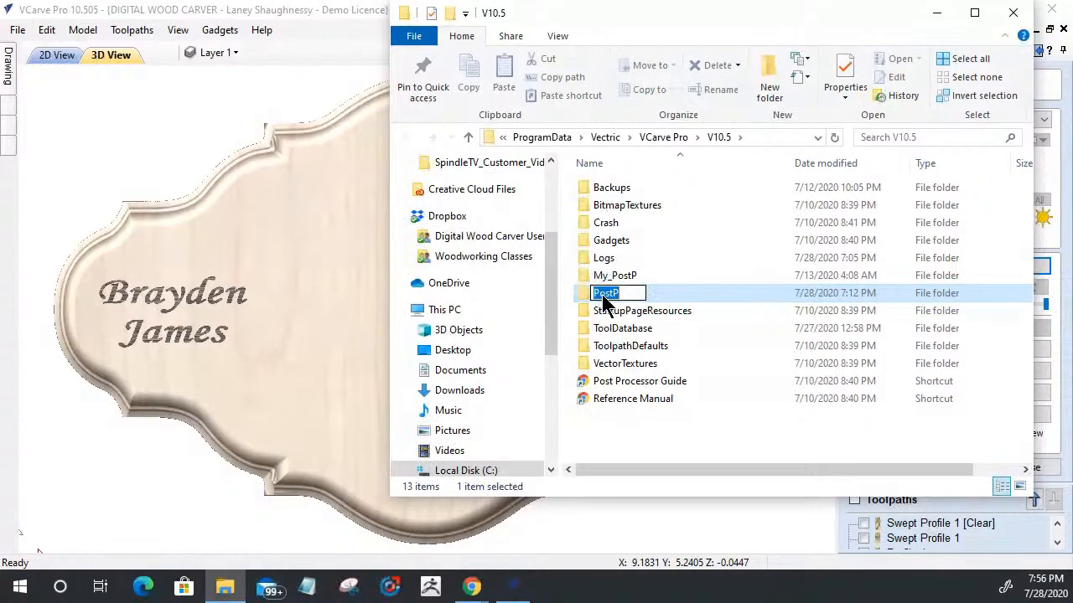
pyautogui.click(583, 294)
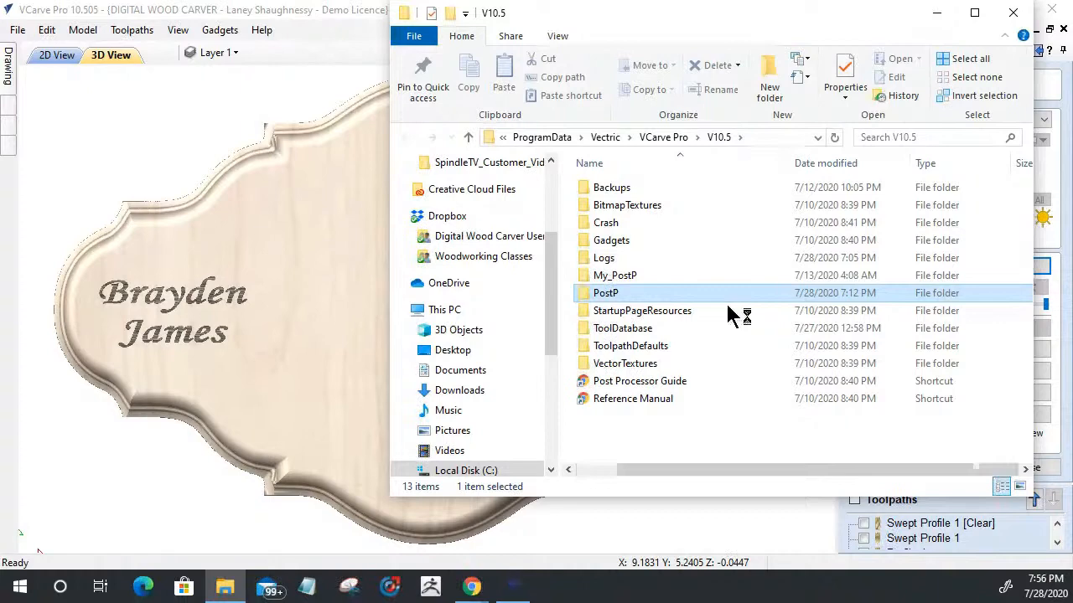
pyautogui.press('Return')
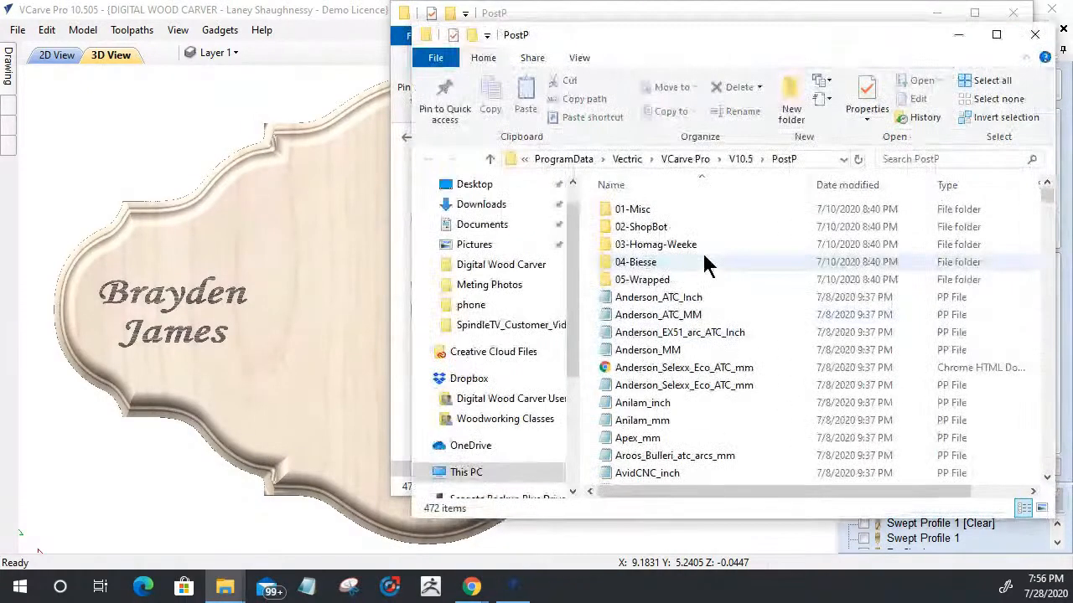
pyautogui.click(1034, 36)
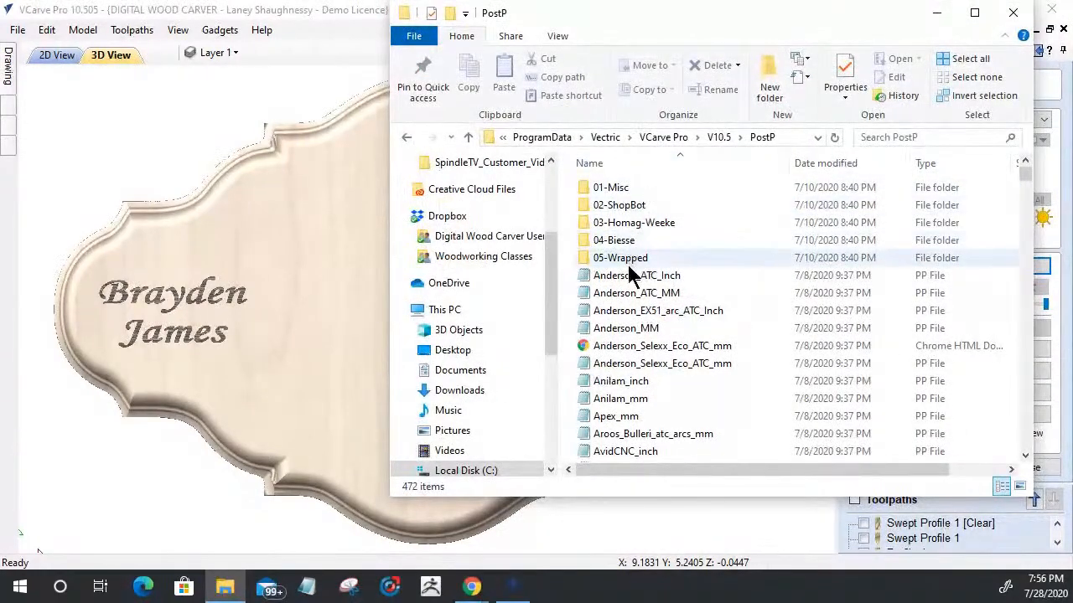
# Step: Browse the PostP folder's post-processor files for the Next_Wave_CNC entries
pyautogui.scroll(-9, 637, 276)
pyautogui.scroll(-15, 652, 343)
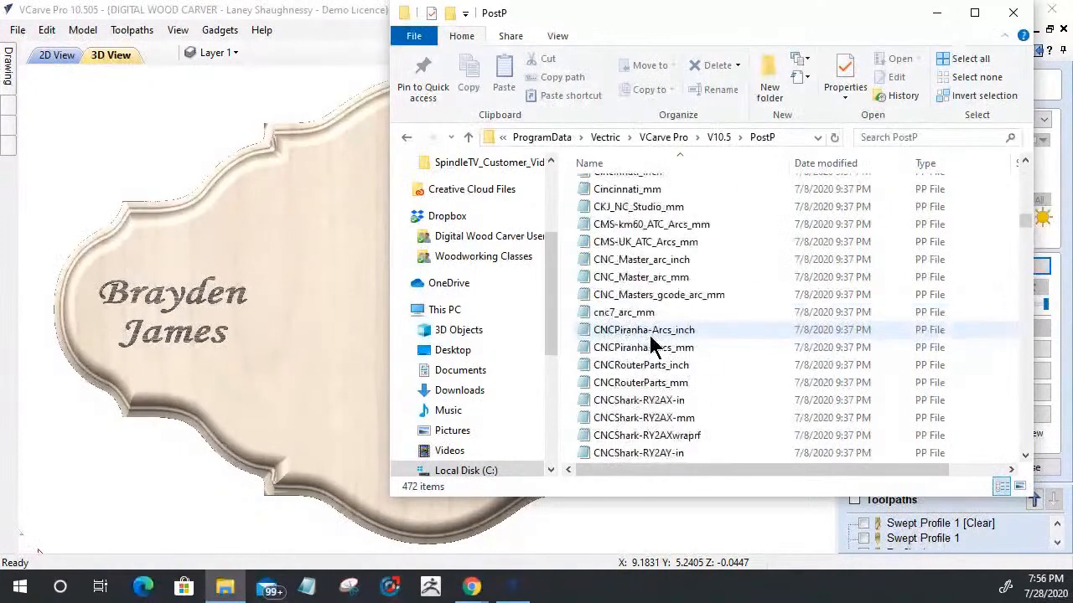
pyautogui.scroll(-20, 652, 345)
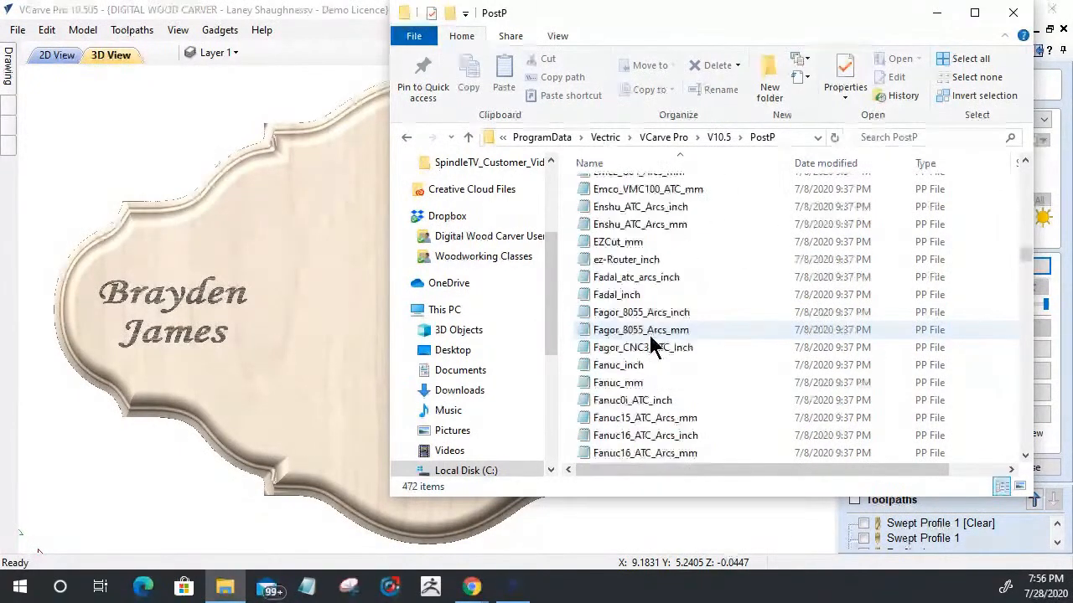
pyautogui.scroll(-20, 652, 334)
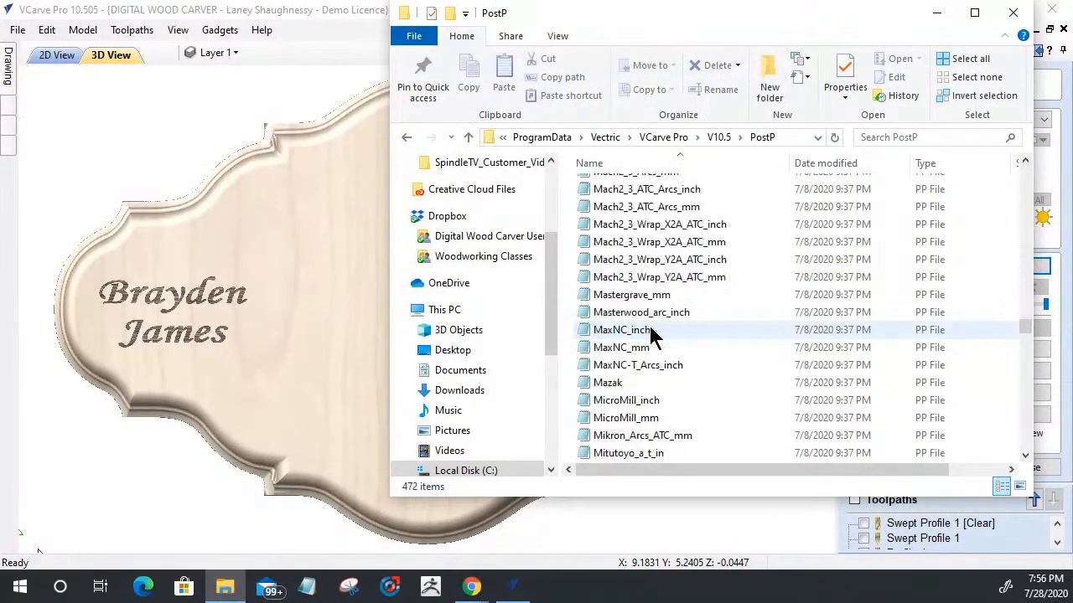
pyautogui.scroll(-20, 652, 333)
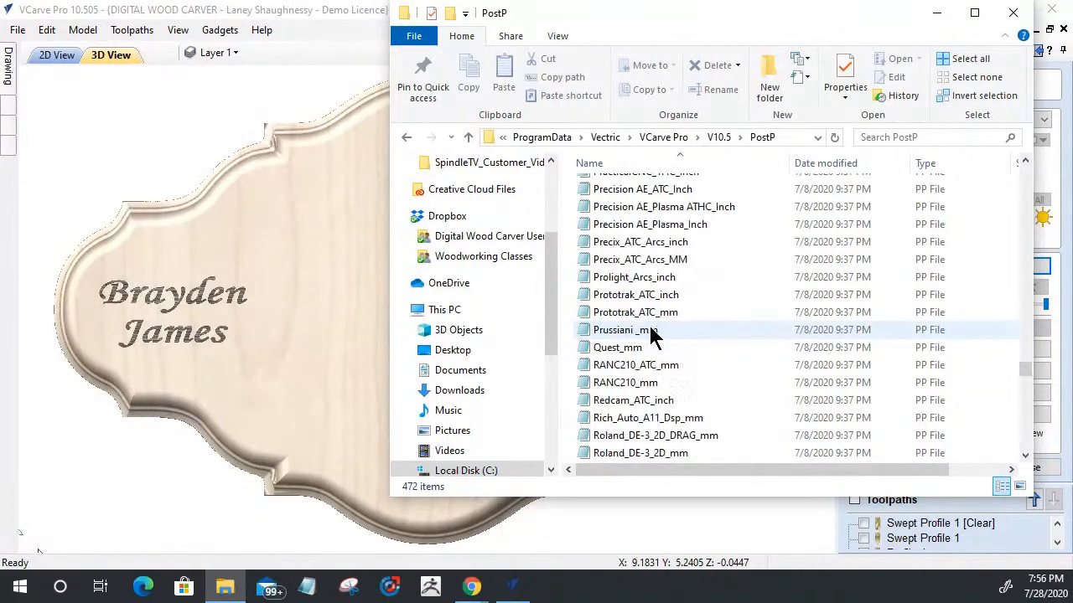
pyautogui.scroll(-4, 652, 333)
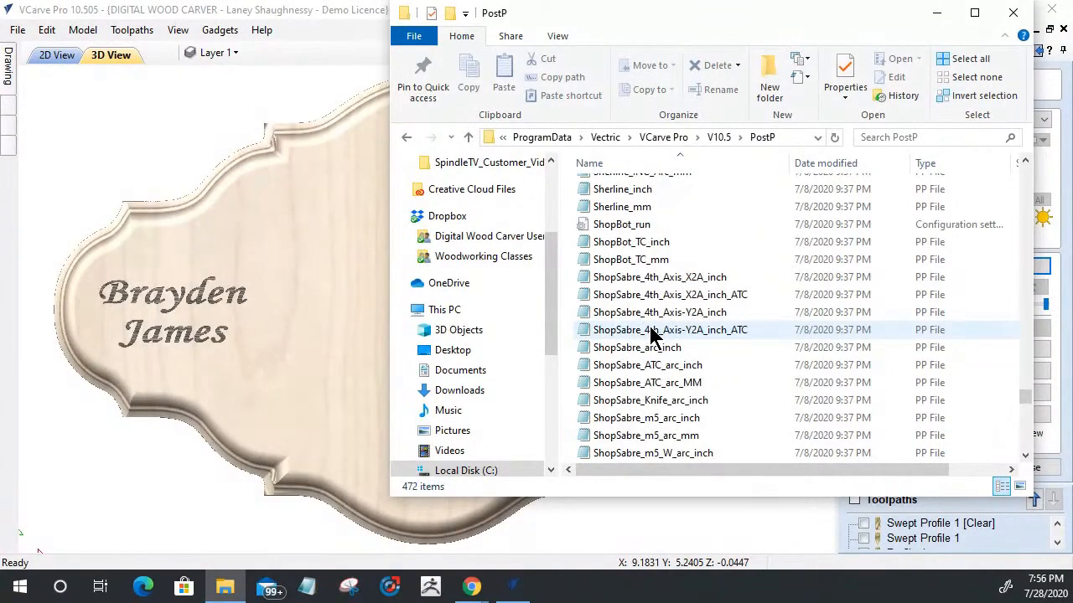
pyautogui.scroll(3, 652, 334)
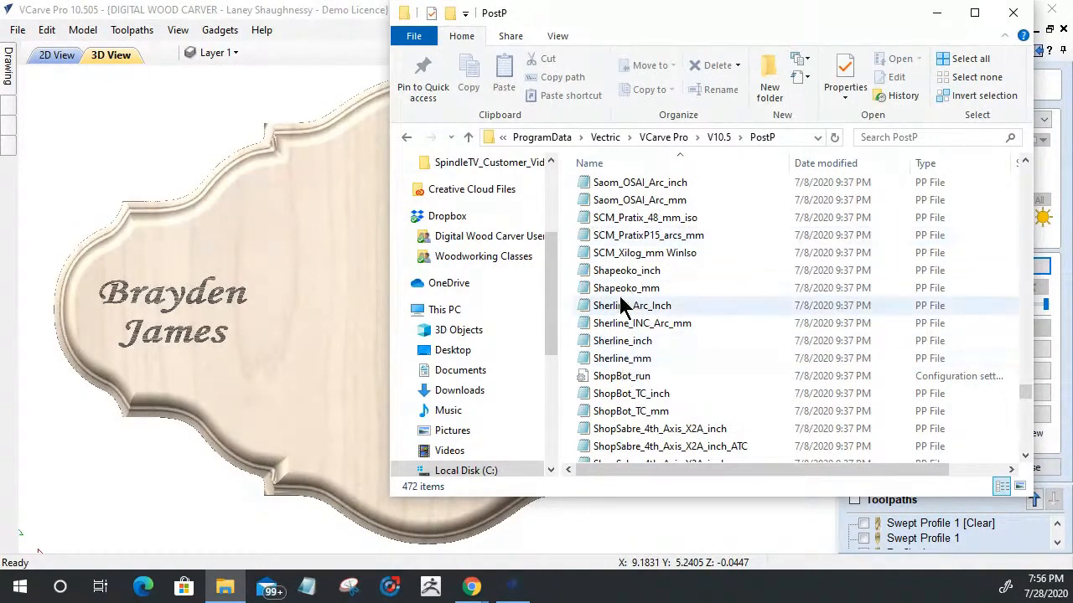
pyautogui.scroll(6, 622, 304)
pyautogui.scroll(15, 622, 303)
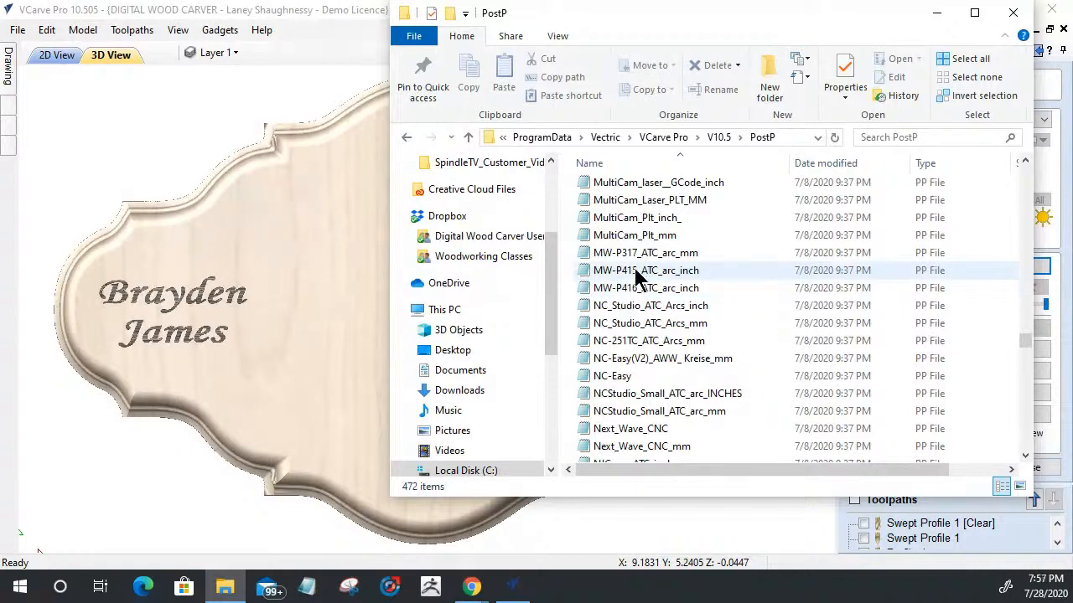
pyautogui.scroll(-3, 634, 277)
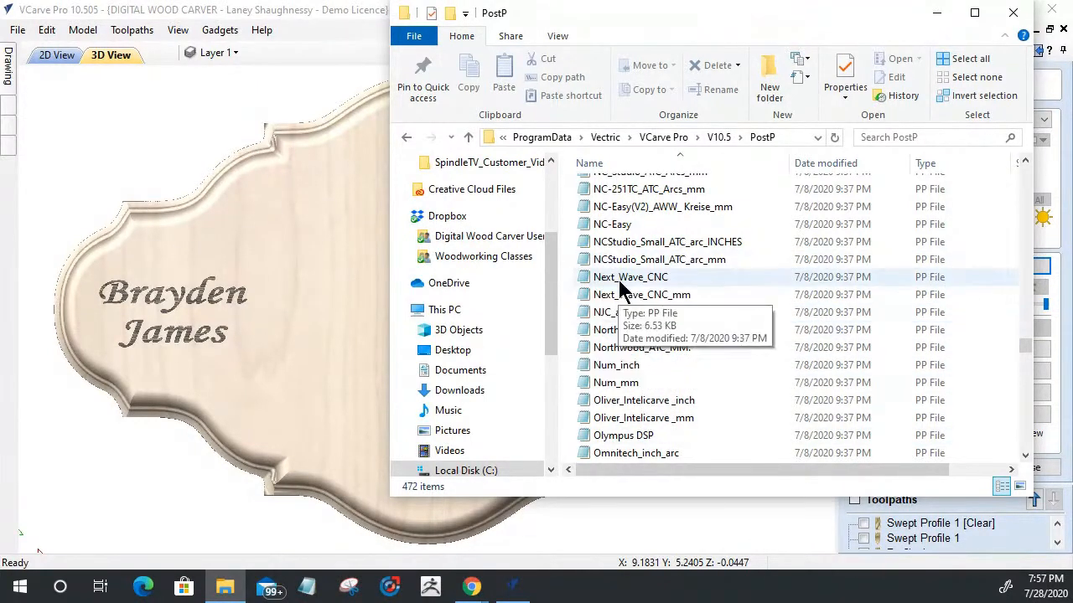
# Step: Locate the DWC_Laser and DWC_Laser_Picture post-processor files in the PostP folder
pyautogui.scroll(9, 623, 331)
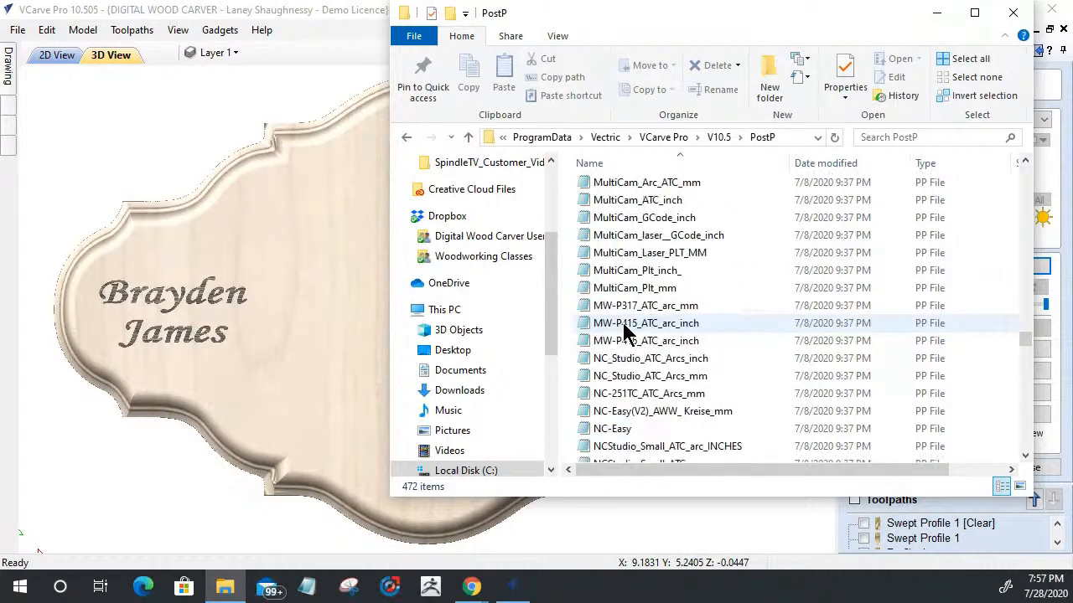
pyautogui.scroll(1, 622, 331)
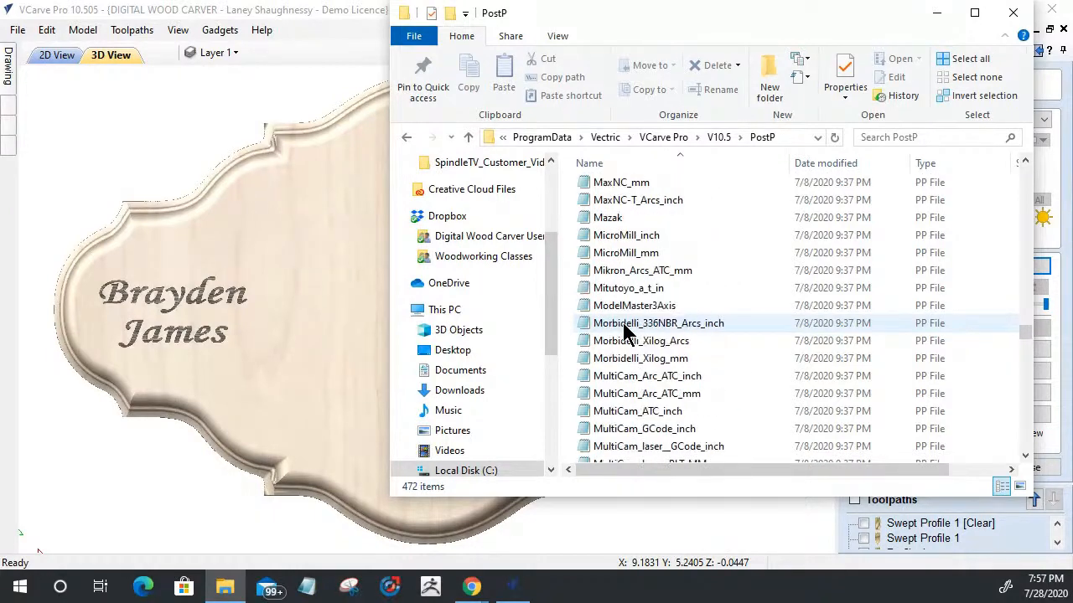
pyautogui.scroll(10, 623, 331)
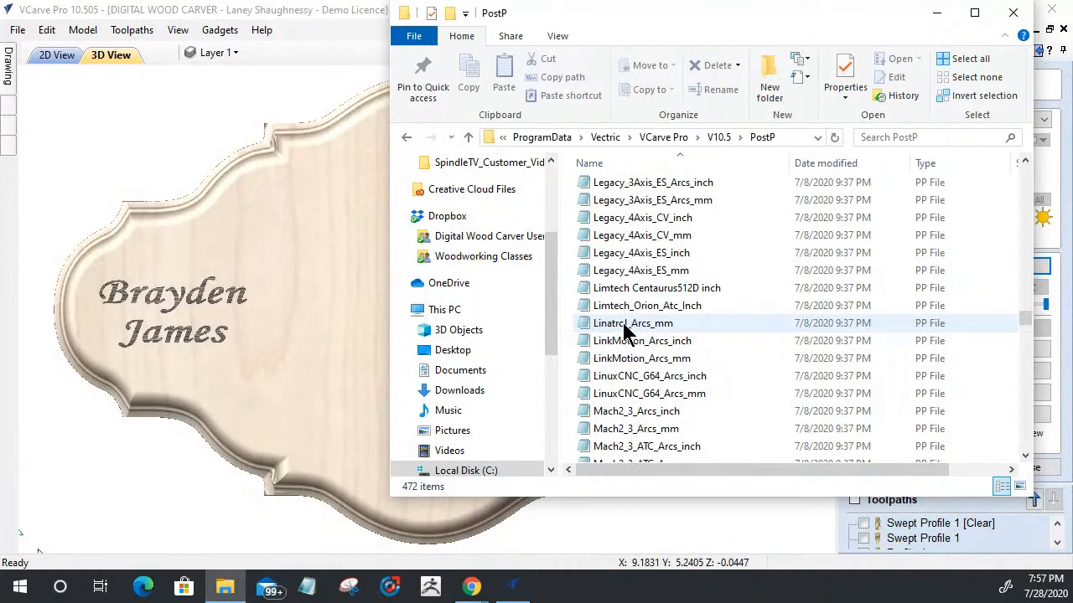
pyautogui.scroll(9, 623, 331)
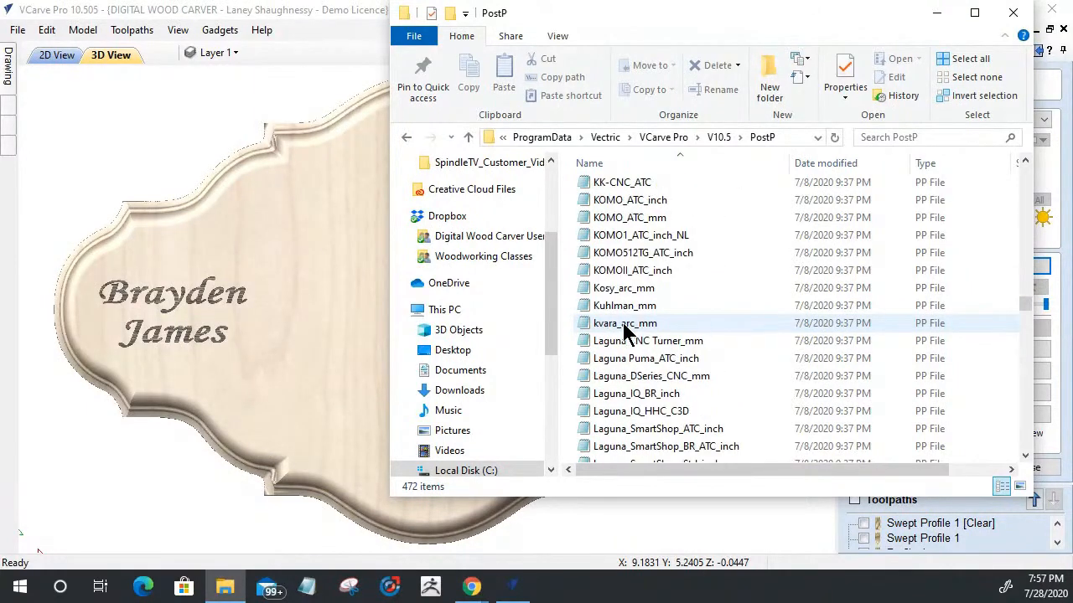
pyautogui.scroll(3, 622, 331)
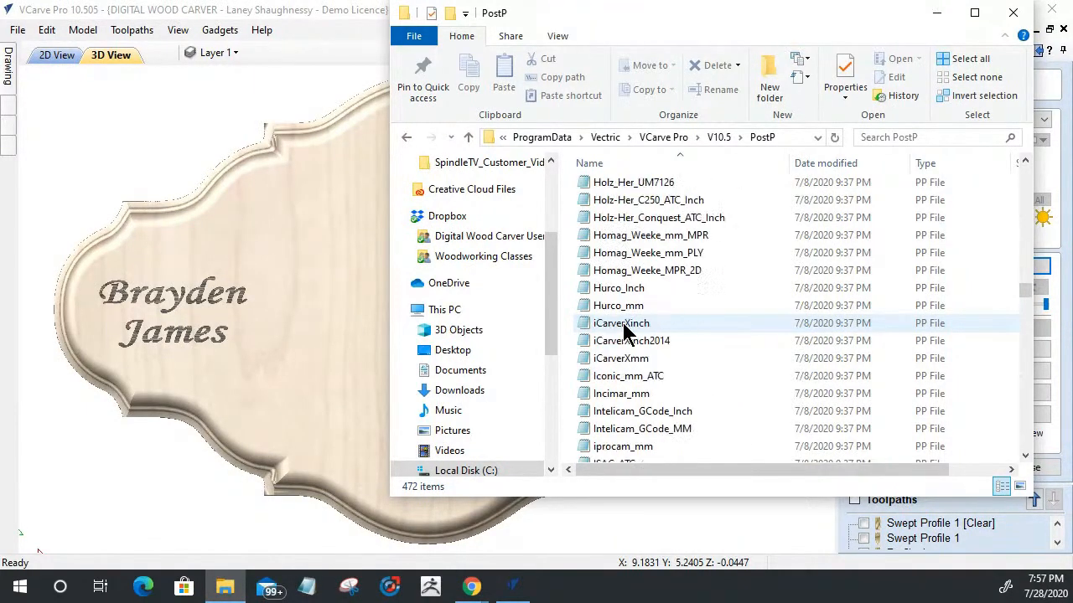
pyautogui.scroll(20, 623, 331)
pyautogui.scroll(8, 623, 331)
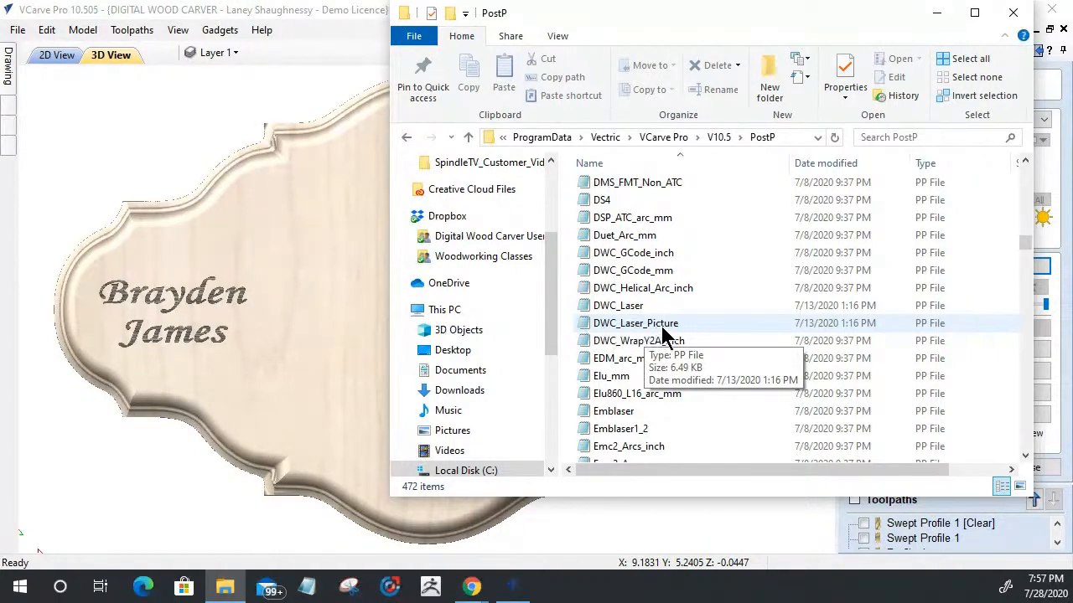
# Step: Look through the CNCShark and CNCPiranha post-processor files in the PostP folder
pyautogui.scroll(5, 662, 340)
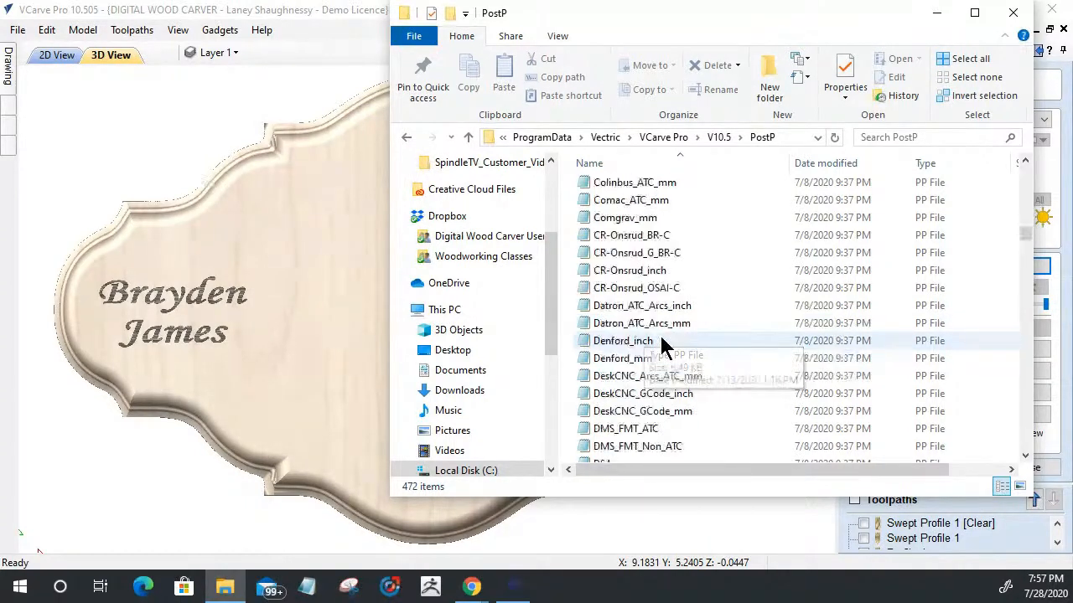
pyautogui.scroll(4, 663, 344)
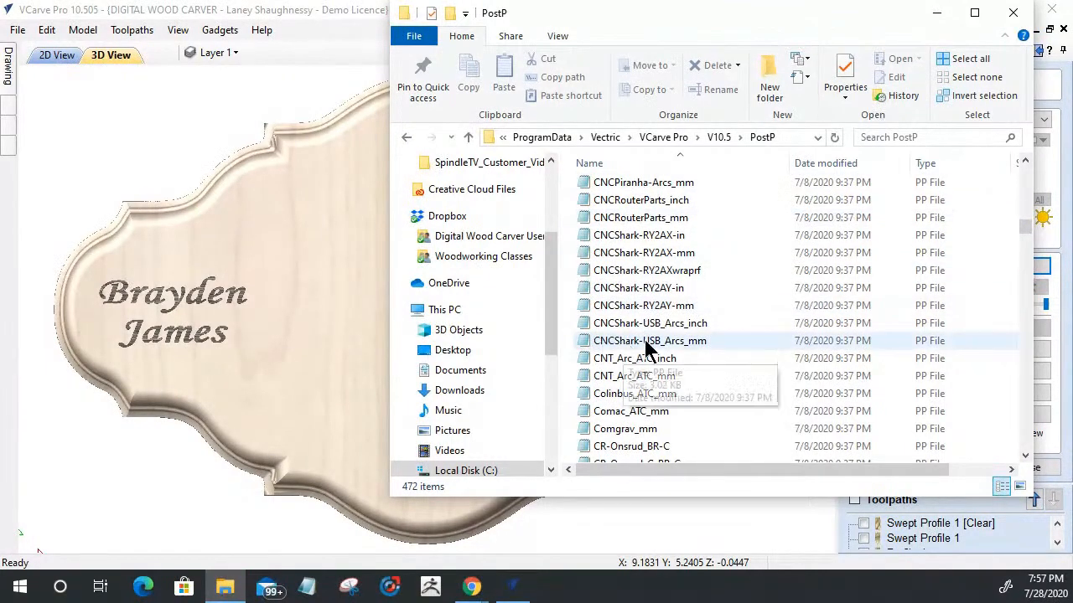
pyautogui.scroll(2, 646, 336)
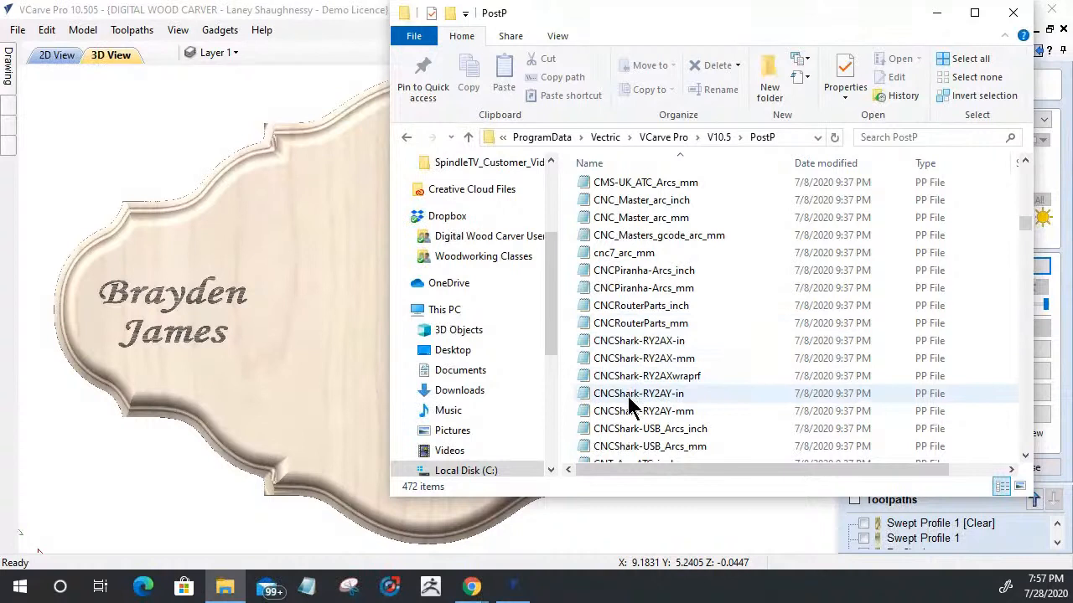
pyautogui.scroll(-1, 620, 383)
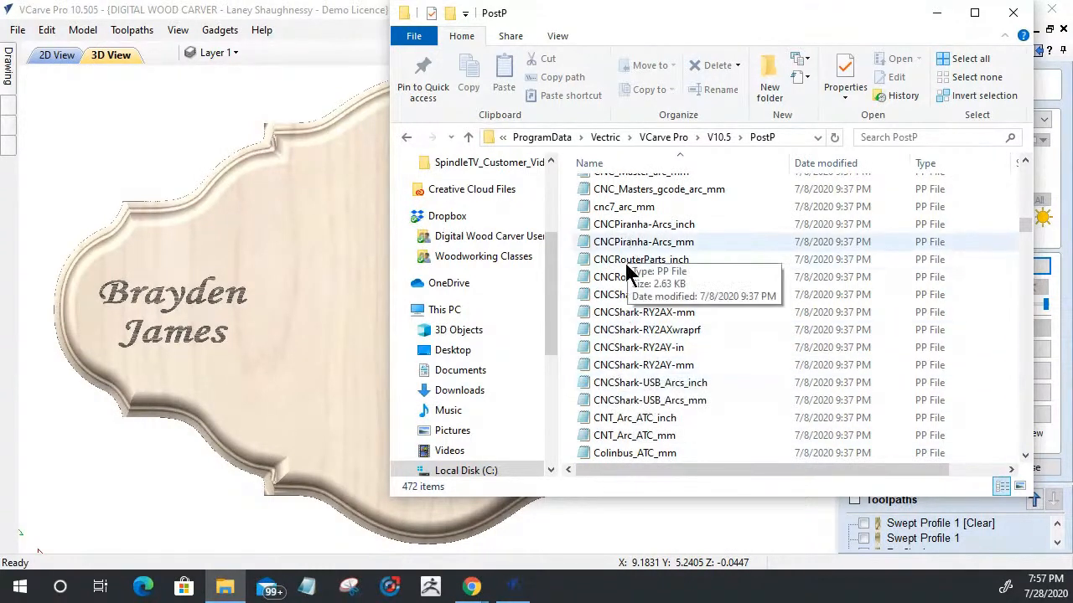
pyautogui.scroll(1, 627, 276)
pyautogui.scroll(1, 627, 278)
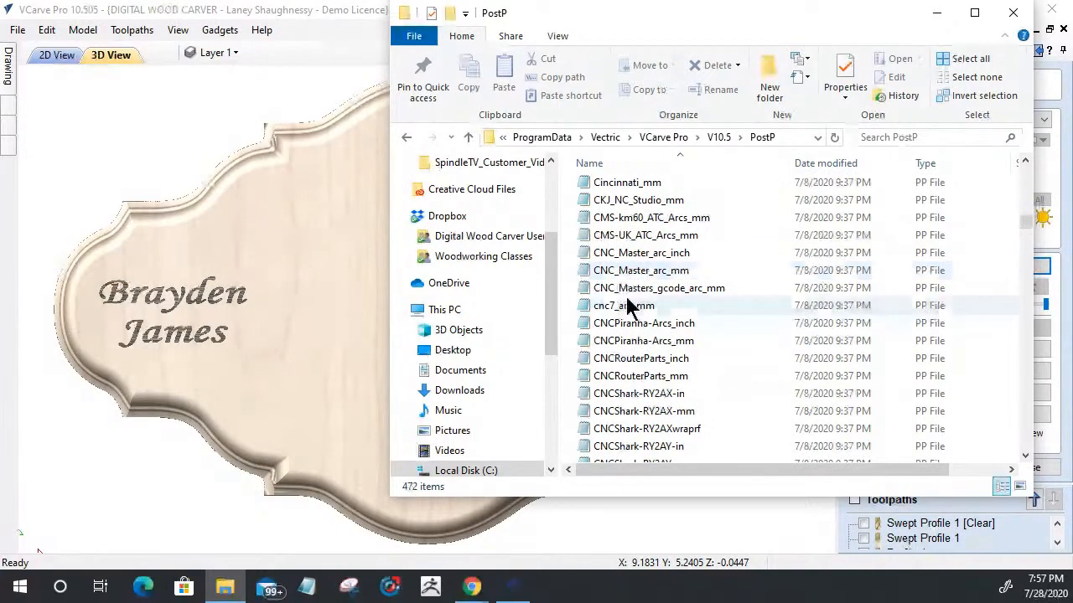
# Step: Look back through the PostP folder's post-processor files up to the start of the list and close the folder window
pyautogui.scroll(1, 627, 307)
pyautogui.scroll(-3, 627, 307)
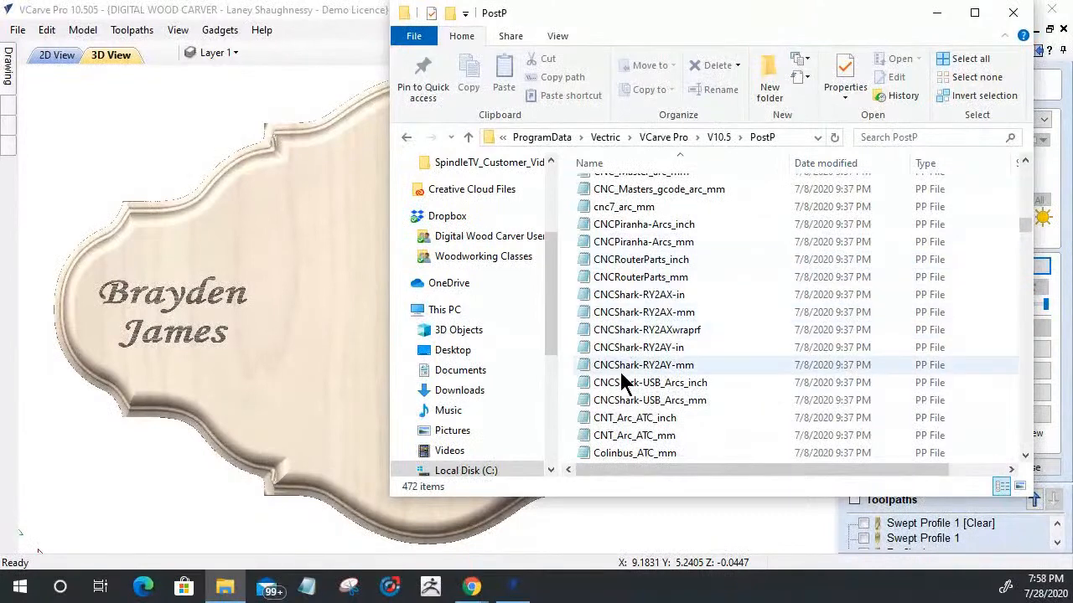
pyautogui.scroll(7, 754, 293)
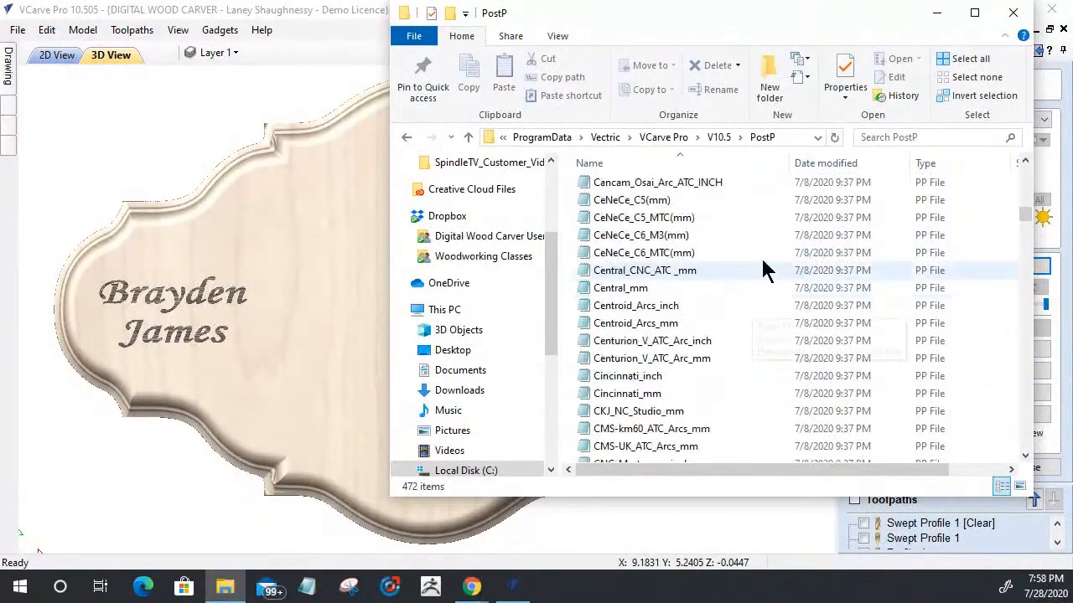
pyautogui.scroll(20, 622, 325)
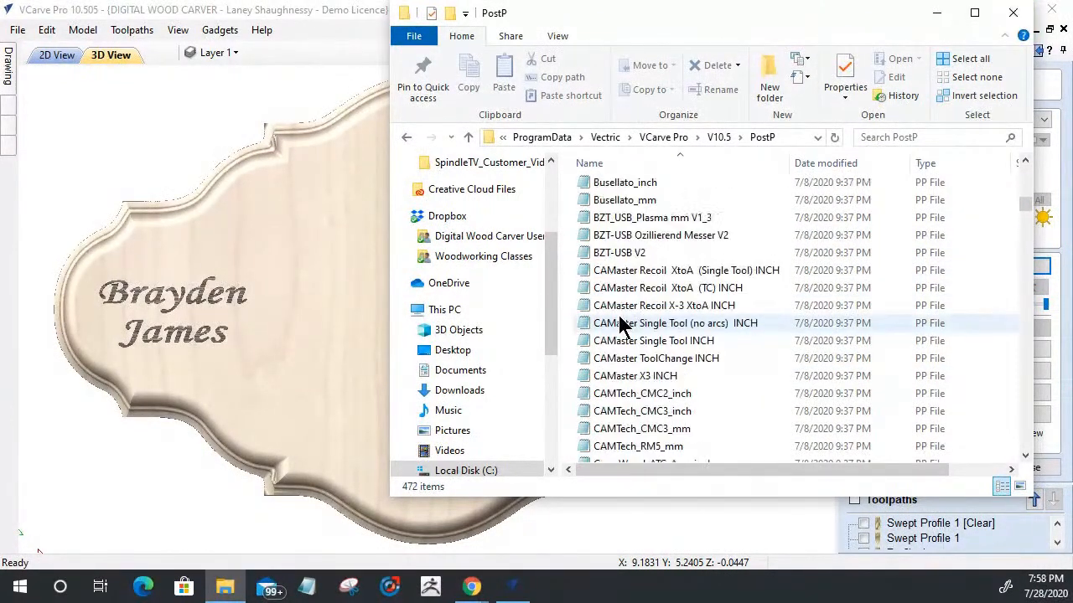
pyautogui.scroll(5, 622, 325)
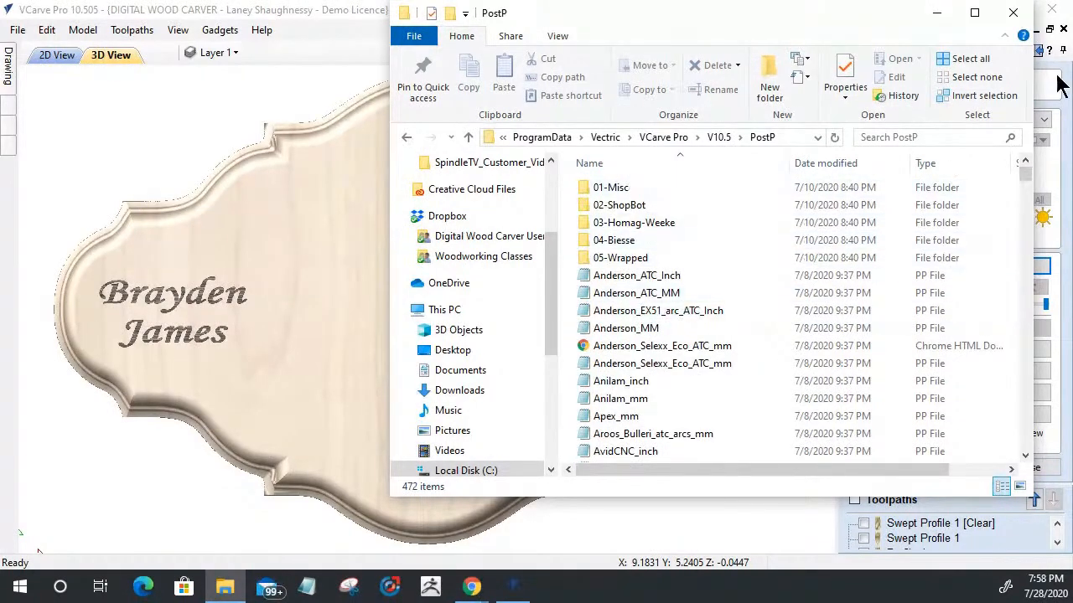
pyautogui.click(1014, 12)
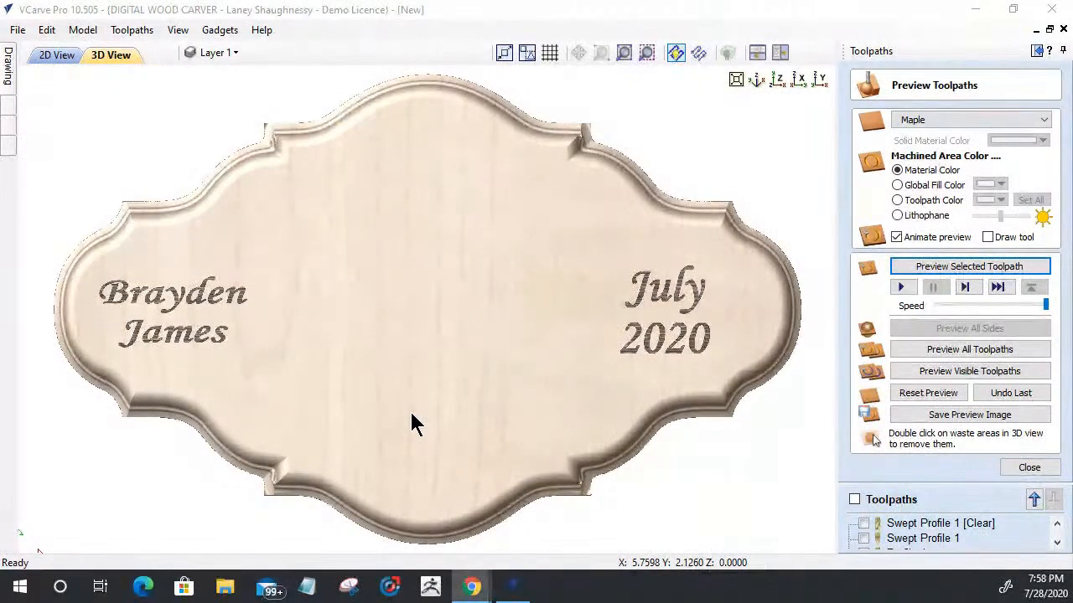
pyautogui.scroll(-3, 457, 349)
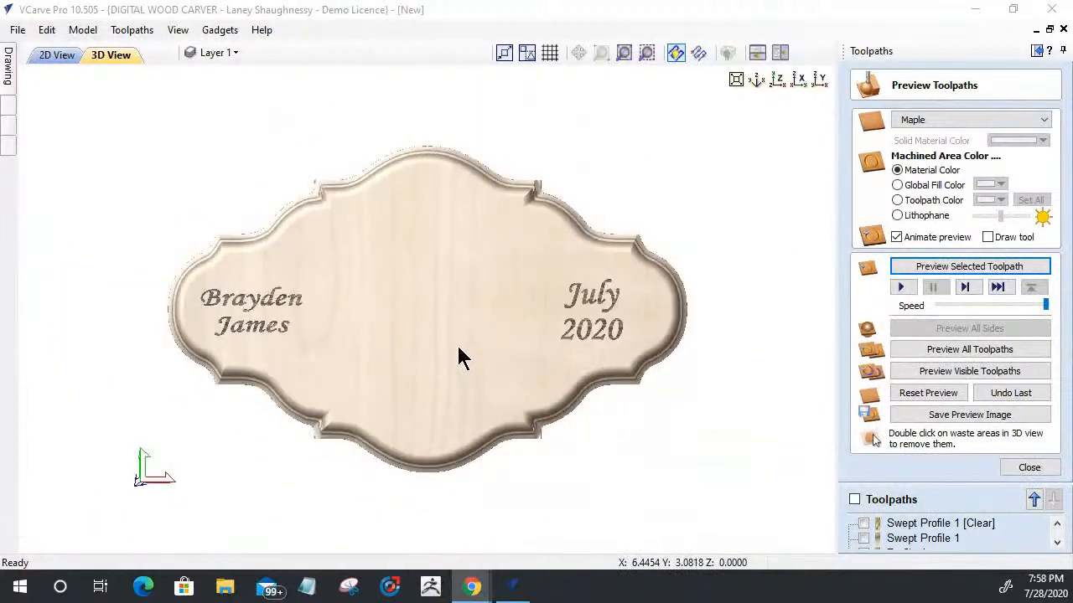
pyautogui.scroll(3, 458, 357)
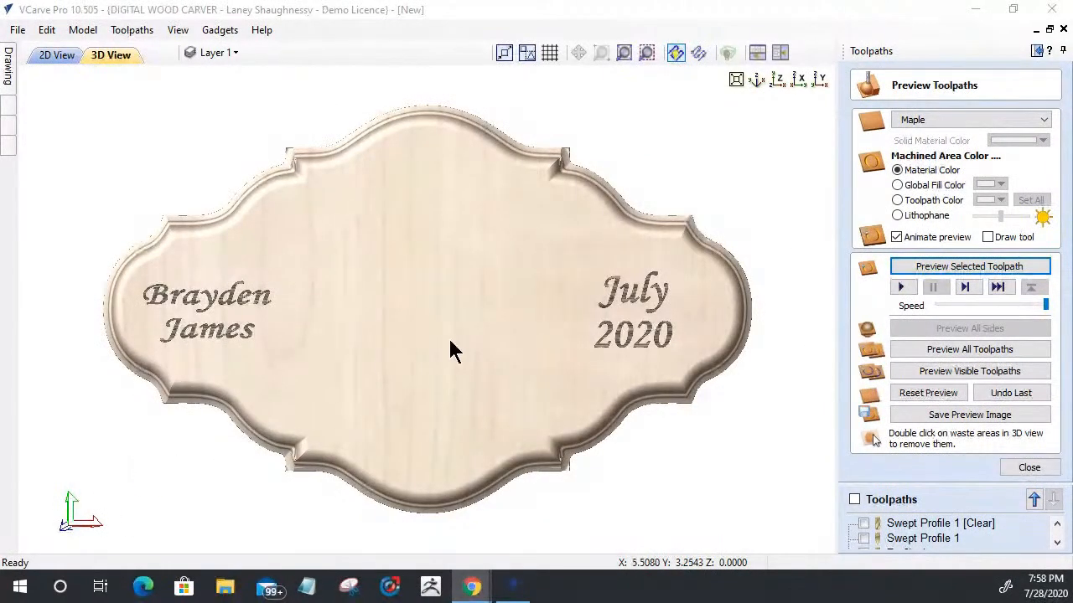
pyautogui.click(16, 32)
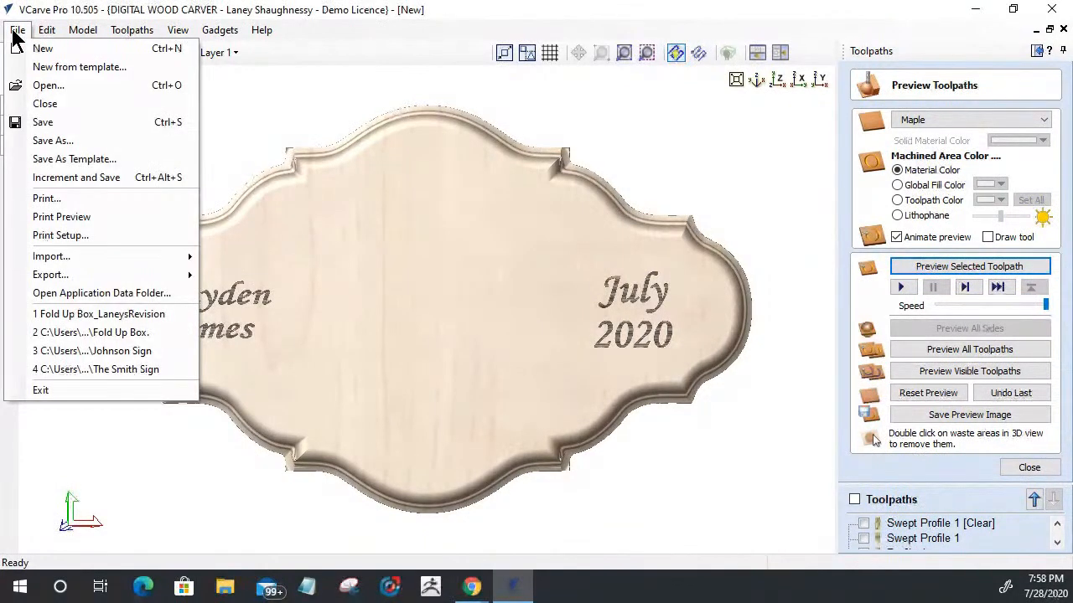
pyautogui.click(17, 30)
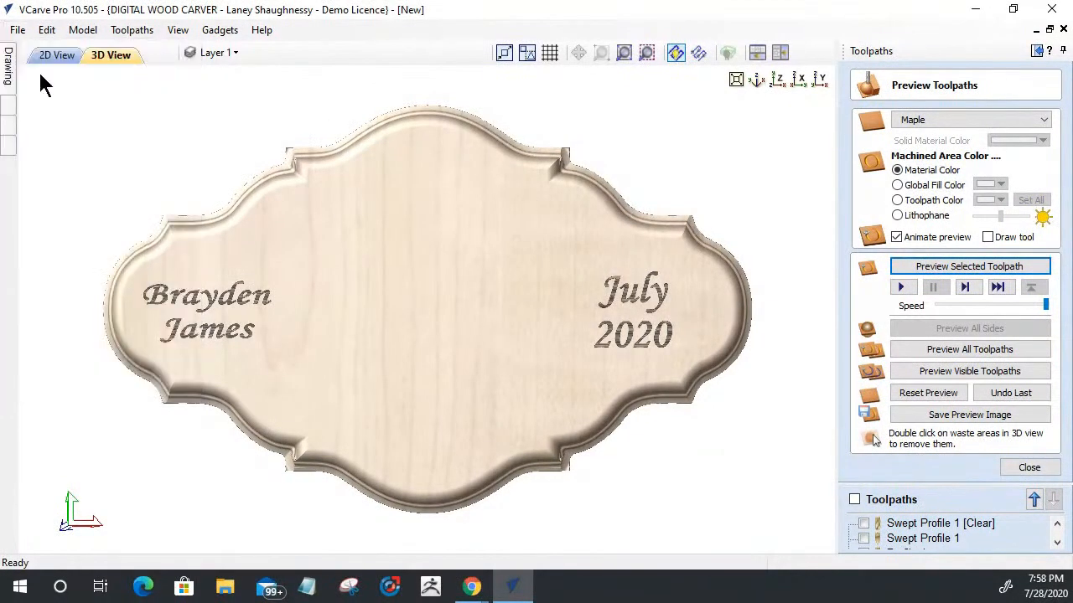
# Step: Return to the 2D view and select the baby photo together with the circle surrounding it
pyautogui.moveTo(8, 69)
pyautogui.click(59, 56)
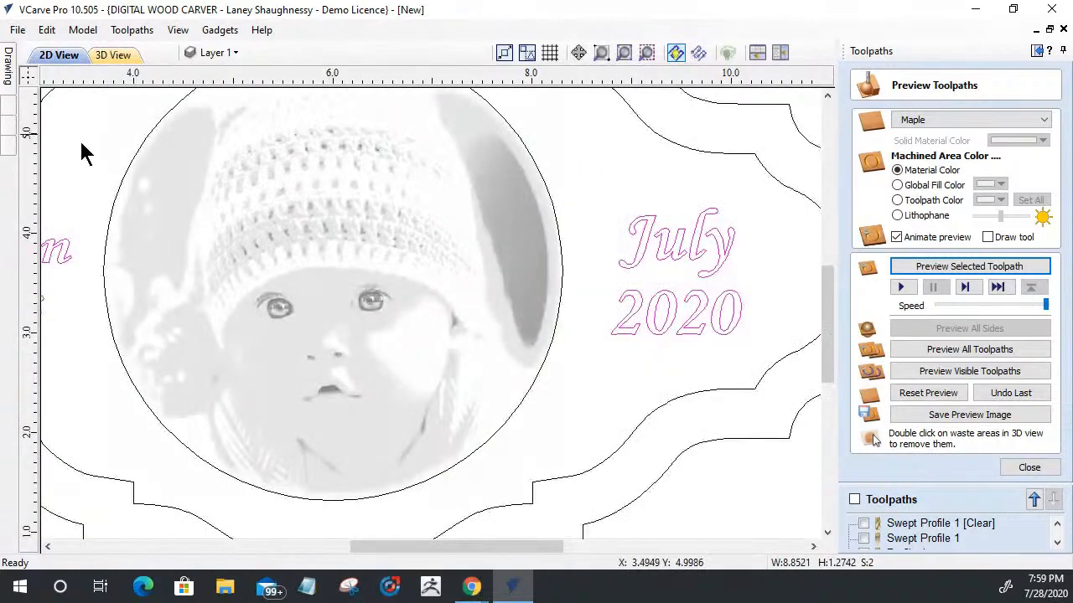
pyautogui.click(332, 304)
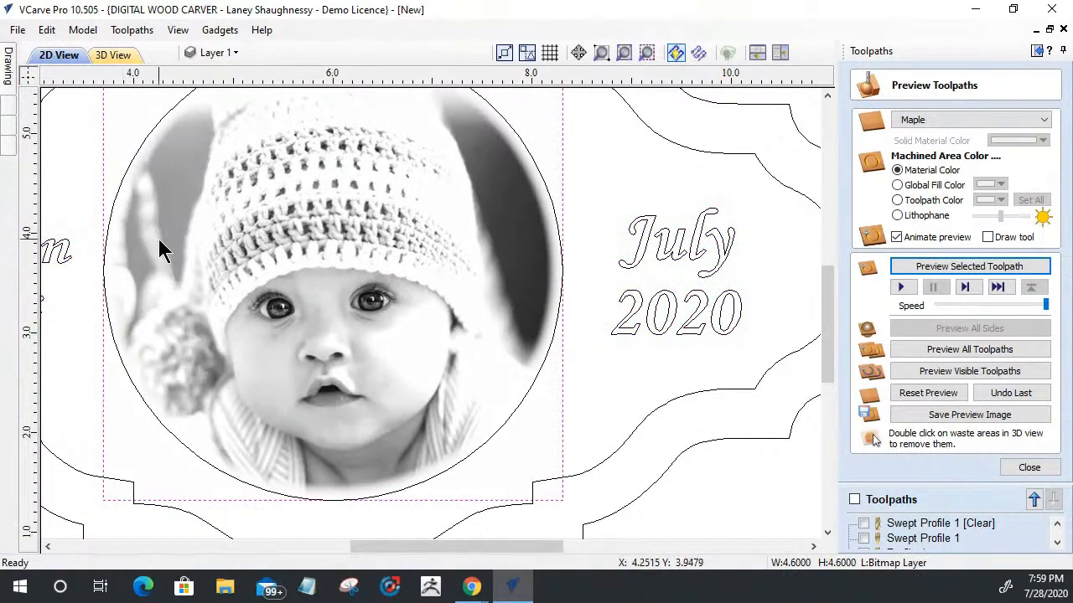
pyautogui.keyDown('shift'); pyautogui.click(551, 204); pyautogui.keyUp('shift')
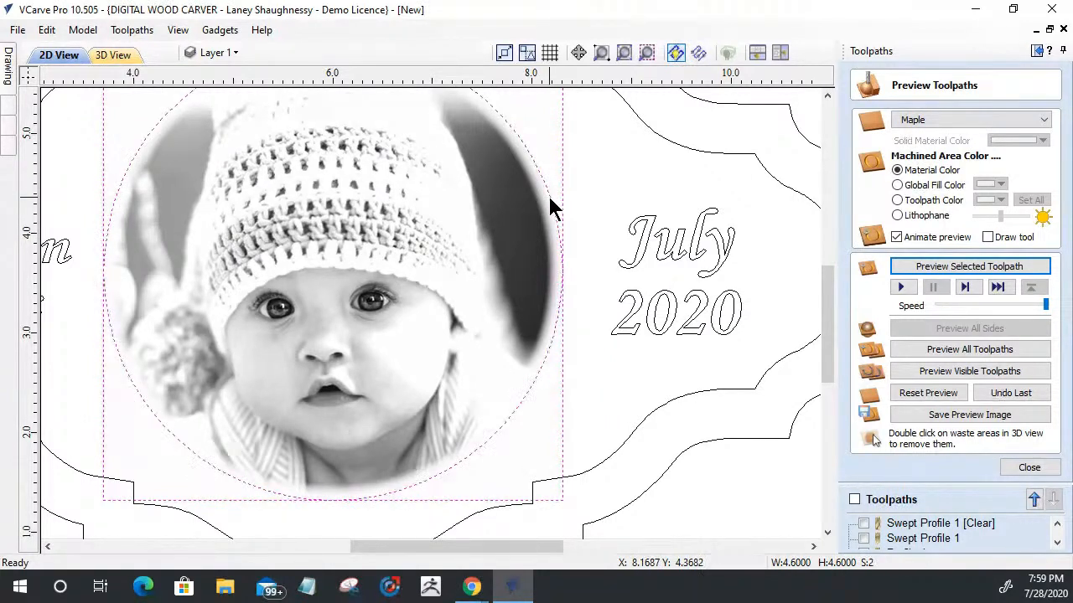
# Step: Close the toolpath preview and start a Laser Picture toolpath using the DWC Laser Cutter 6W (0.005")_Engrave tool
pyautogui.click(1029, 467)
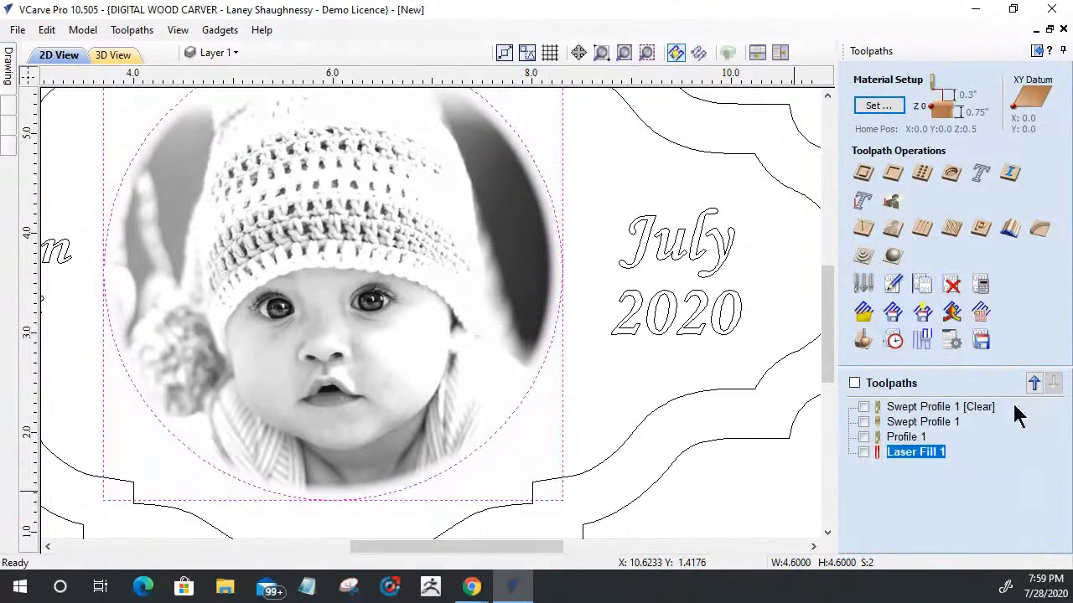
pyautogui.click(892, 205)
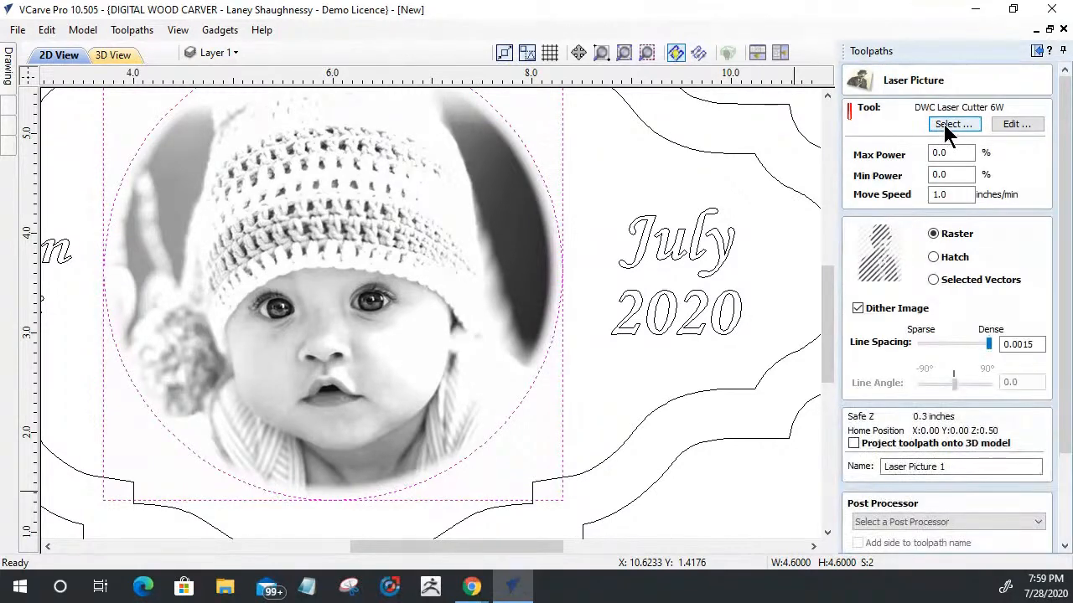
pyautogui.click(949, 124)
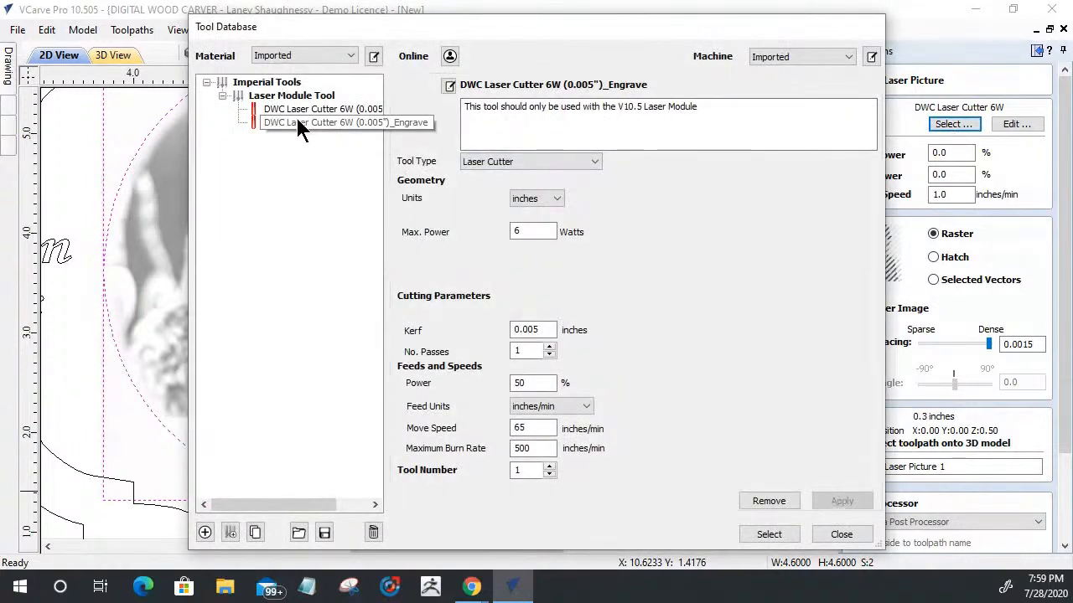
pyautogui.click(297, 118)
pyautogui.click(760, 494)
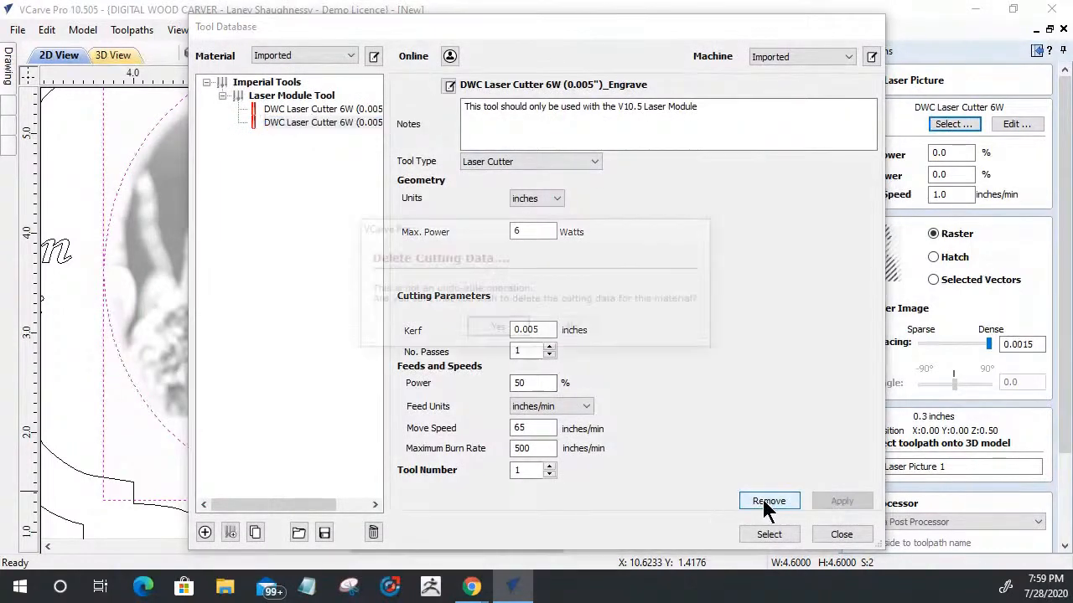
pyautogui.click(585, 331)
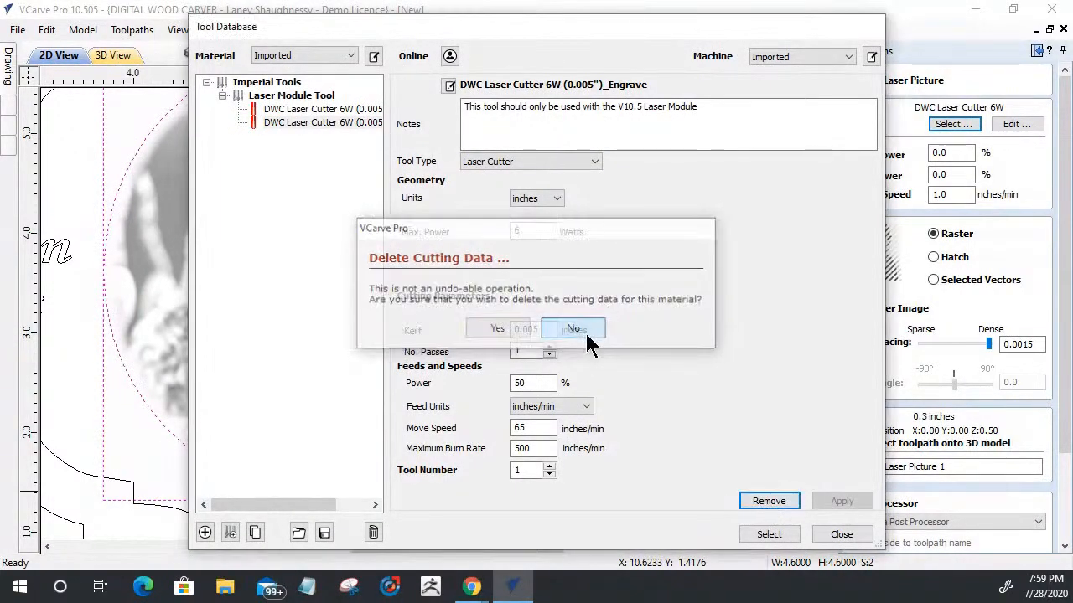
pyautogui.click(764, 535)
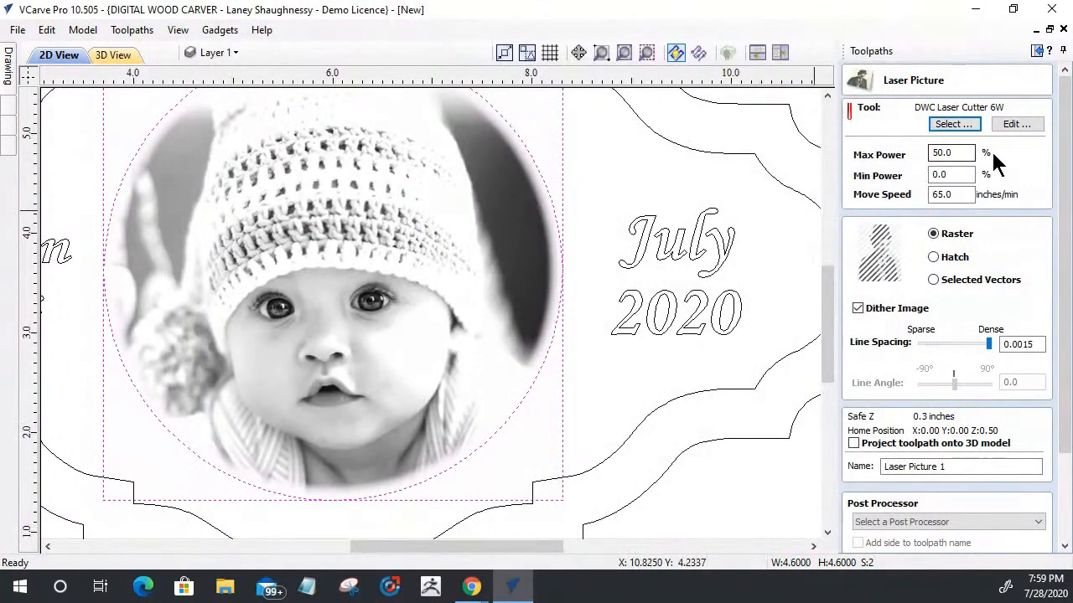
# Step: Set the Laser Picture toolpath's move speed to 55 inches/min
pyautogui.click(954, 196)
pyautogui.click(954, 153)
pyautogui.moveTo(953, 153); pyautogui.dragTo(915, 157)
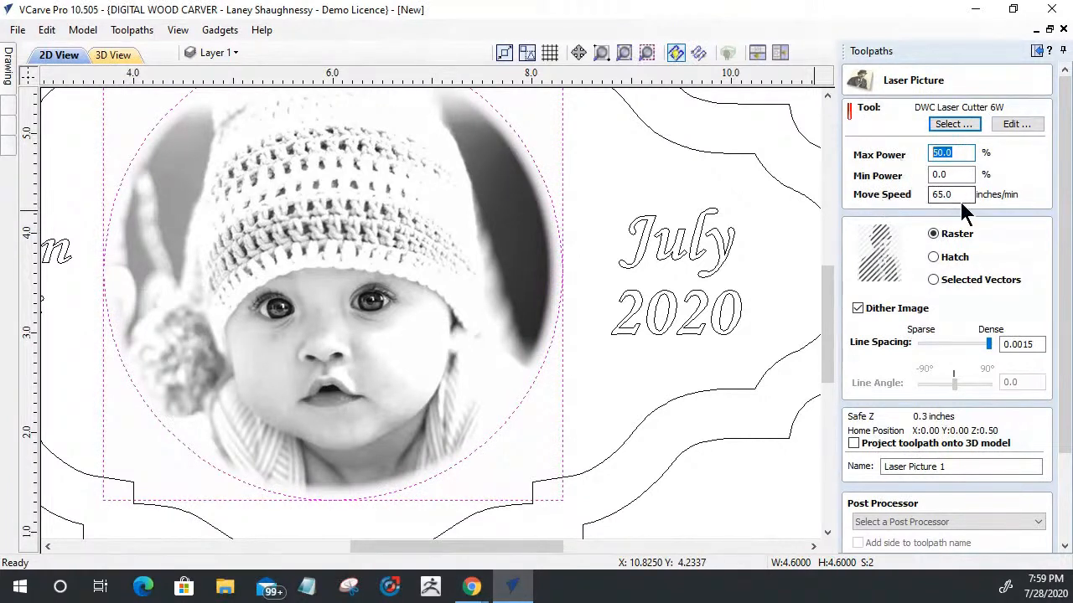
pyautogui.moveTo(958, 198); pyautogui.dragTo(834, 201)
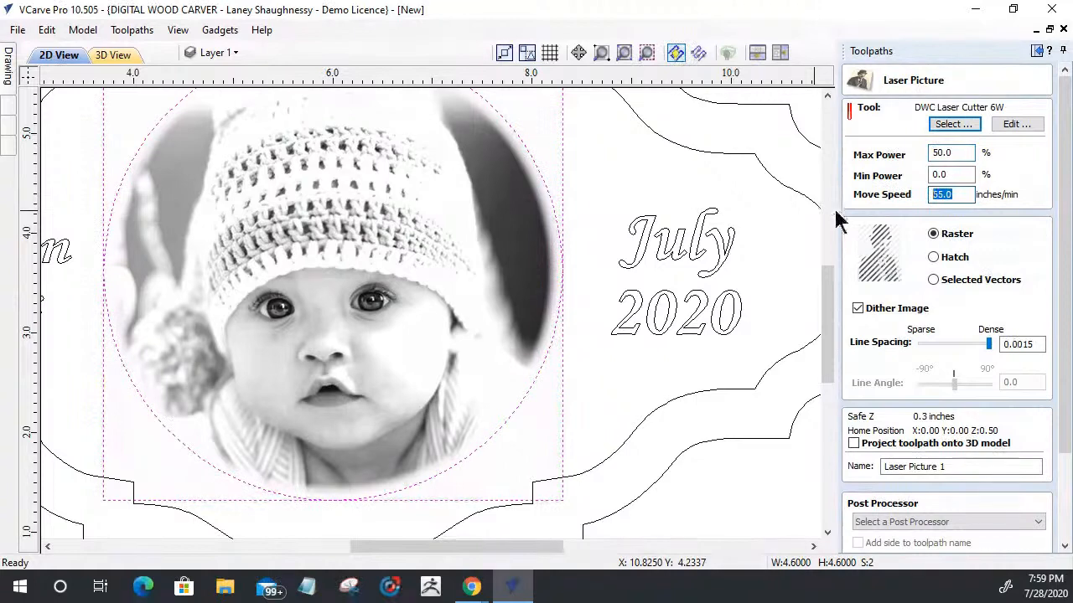
pyautogui.write('55')
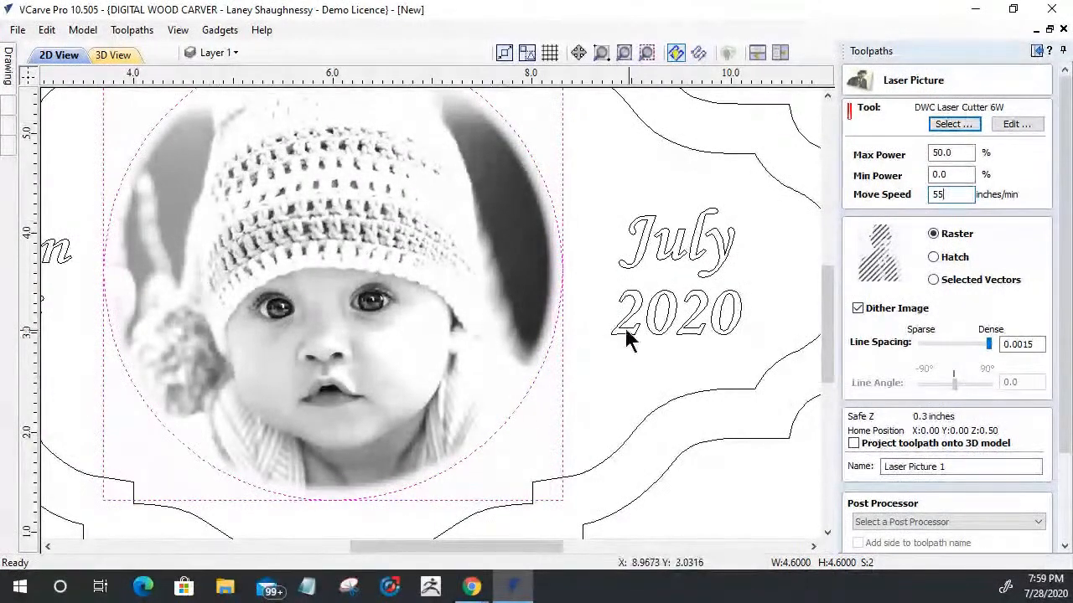
# Step: Try the Hatch and Selected Vectors styles and the Dither Image option, and return to the dithered Raster style
pyautogui.click(933, 257)
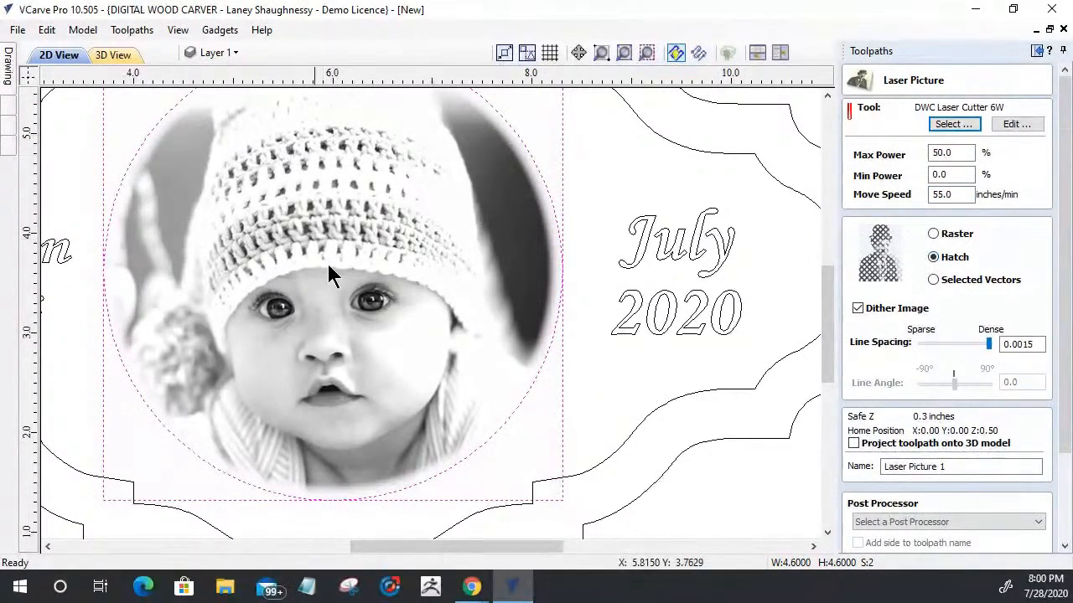
pyautogui.click(932, 279)
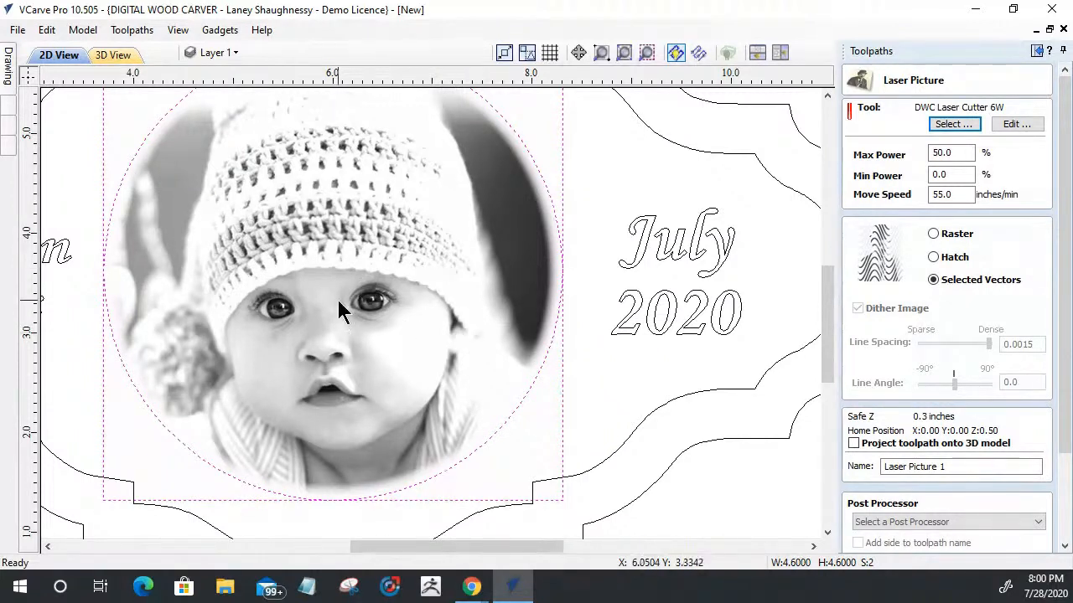
pyautogui.click(934, 257)
pyautogui.click(859, 309)
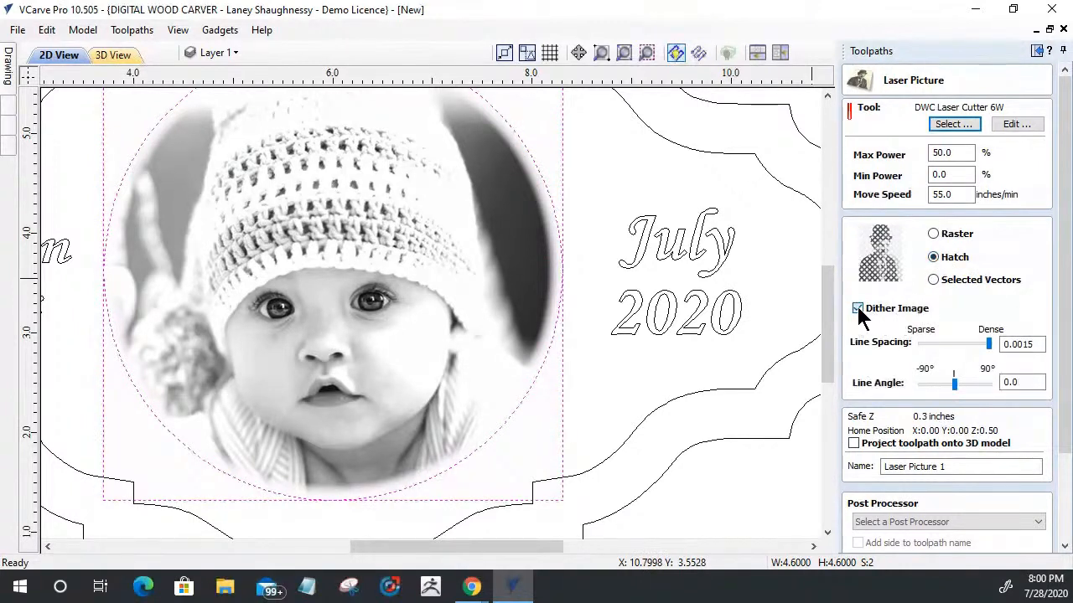
pyautogui.click(859, 309)
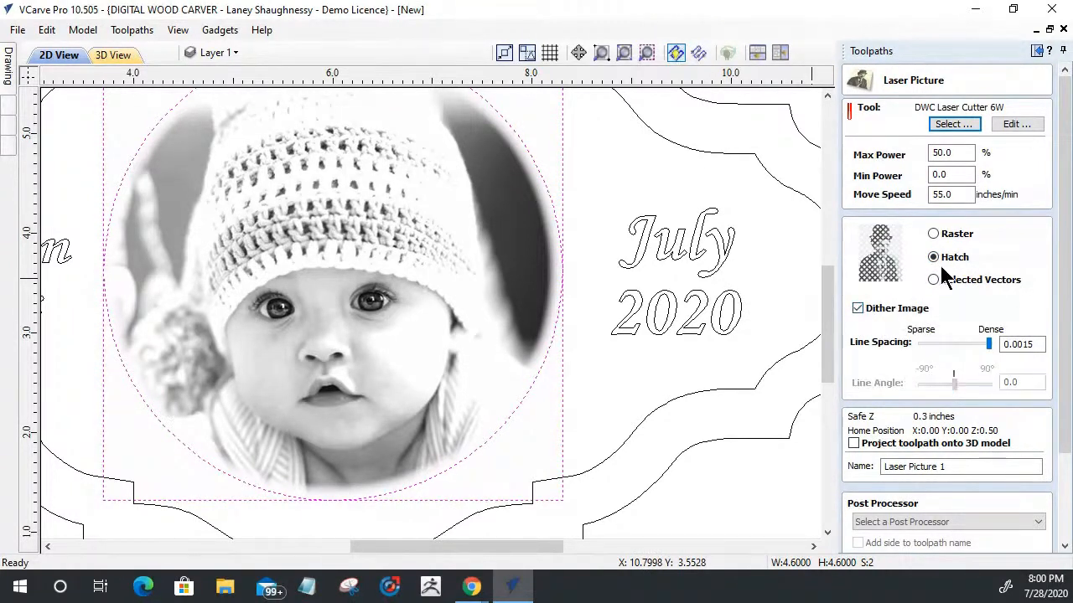
pyautogui.click(934, 234)
pyautogui.click(934, 280)
pyautogui.click(933, 234)
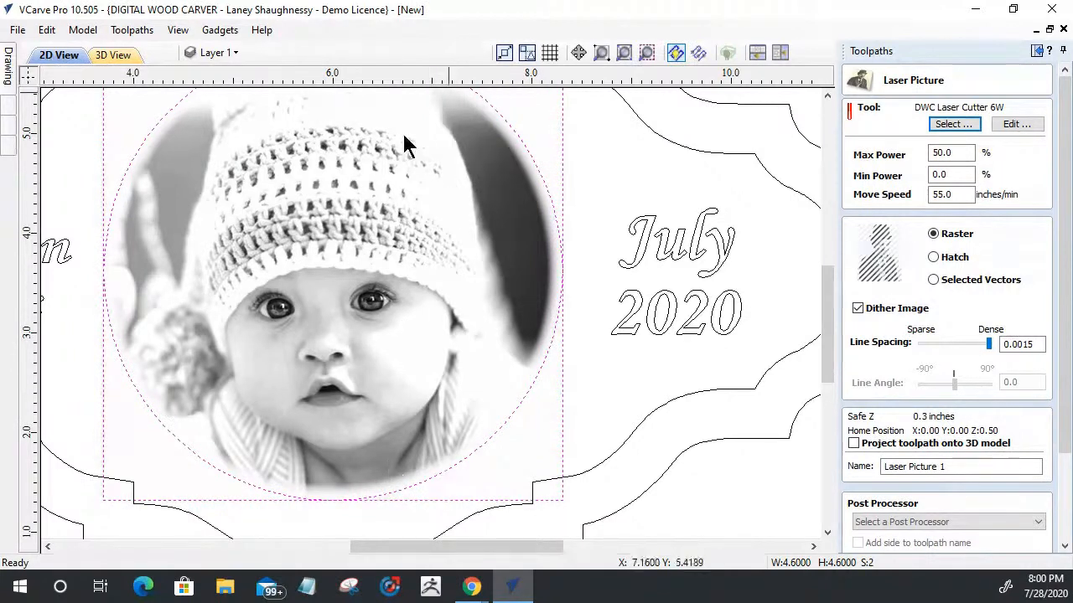
# Step: Try the sparsest line spacing of 0.15 and bring it back to the densest value of 0.0015
pyautogui.moveTo(990, 343); pyautogui.dragTo(918, 355)
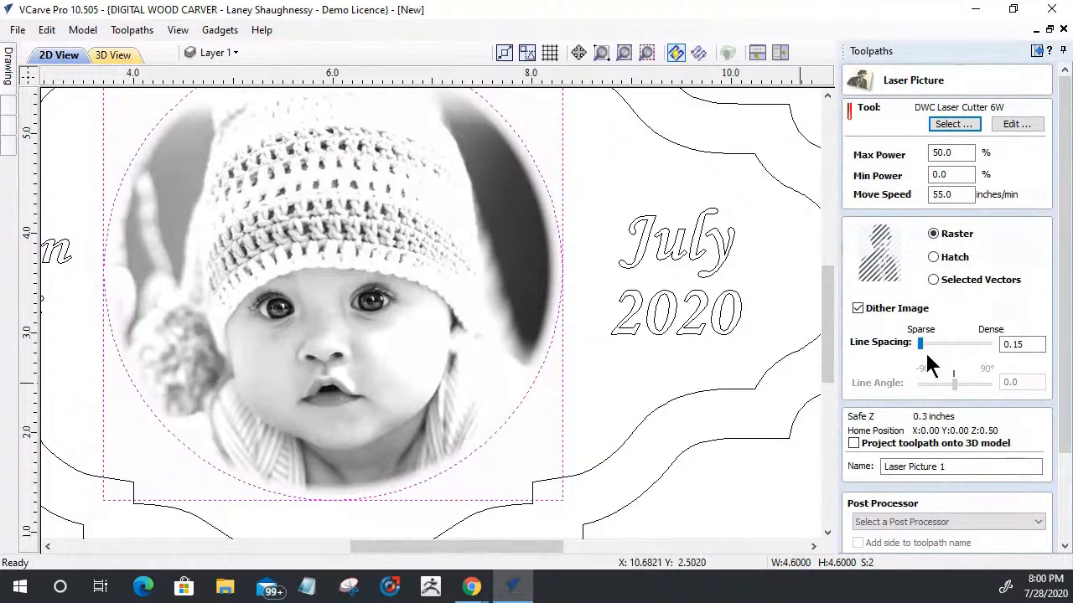
pyautogui.moveTo(922, 347); pyautogui.dragTo(990, 354)
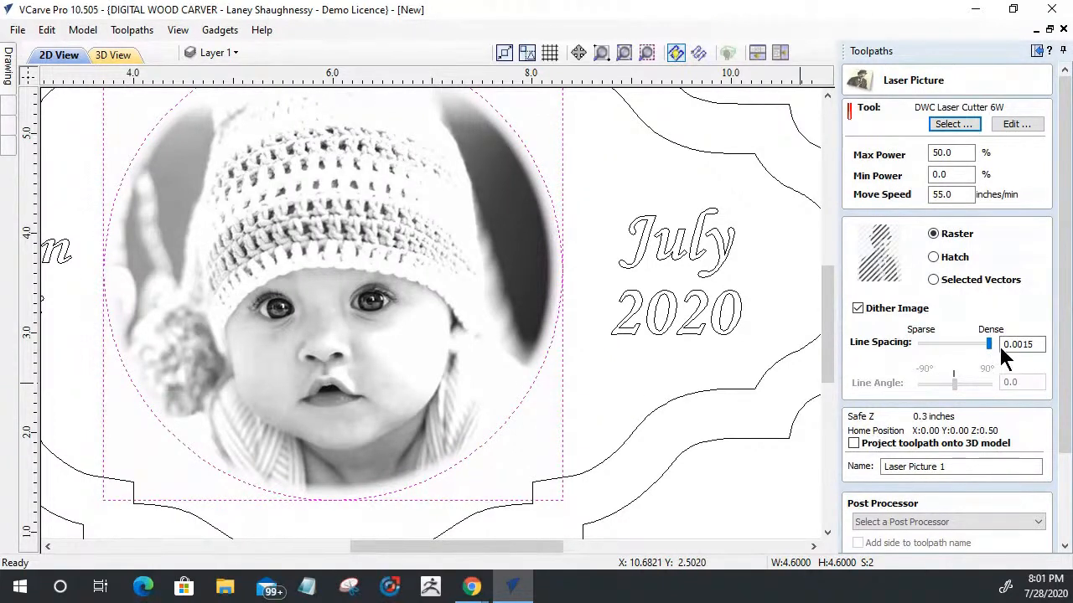
pyautogui.moveTo(994, 355)
pyautogui.mouseDown()
pyautogui.moveTo(984, 355)
pyautogui.moveTo(997, 356)
pyautogui.moveTo(987, 340)
pyautogui.moveTo(1003, 347)
pyautogui.mouseUp()
pyautogui.doubleClick(1029, 344)
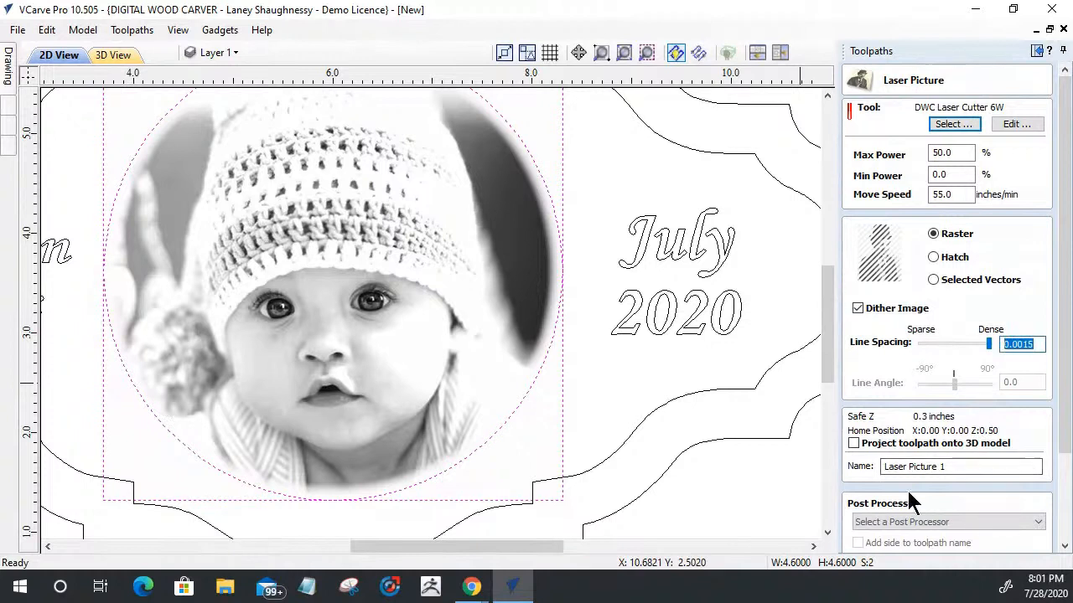
pyautogui.moveTo(989, 341); pyautogui.dragTo(982, 362)
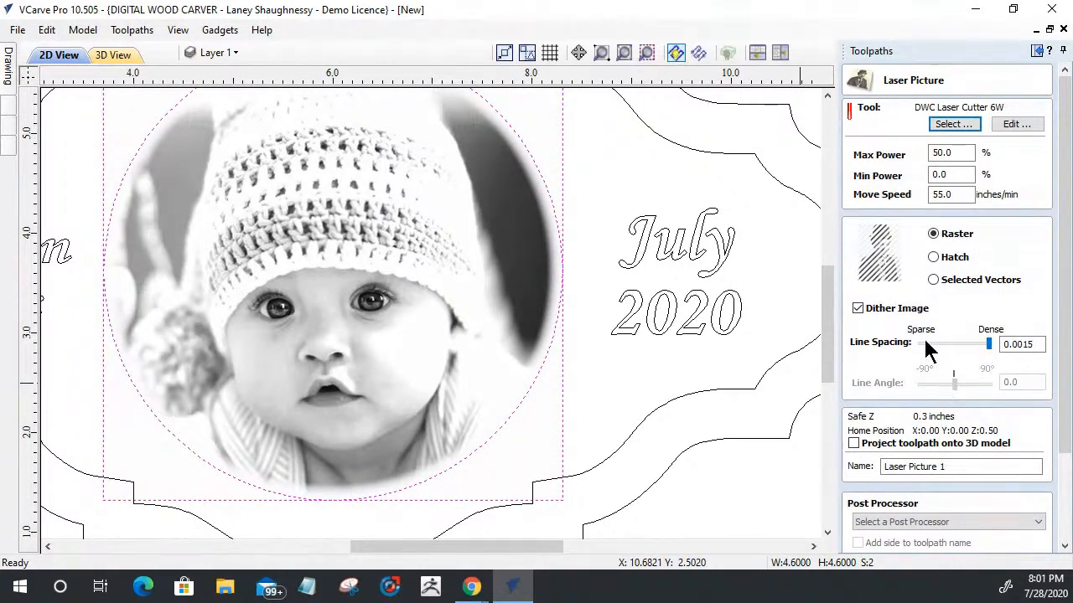
# Step: Turn off image dithering and set the raster line angle to 45 degrees
pyautogui.click(859, 308)
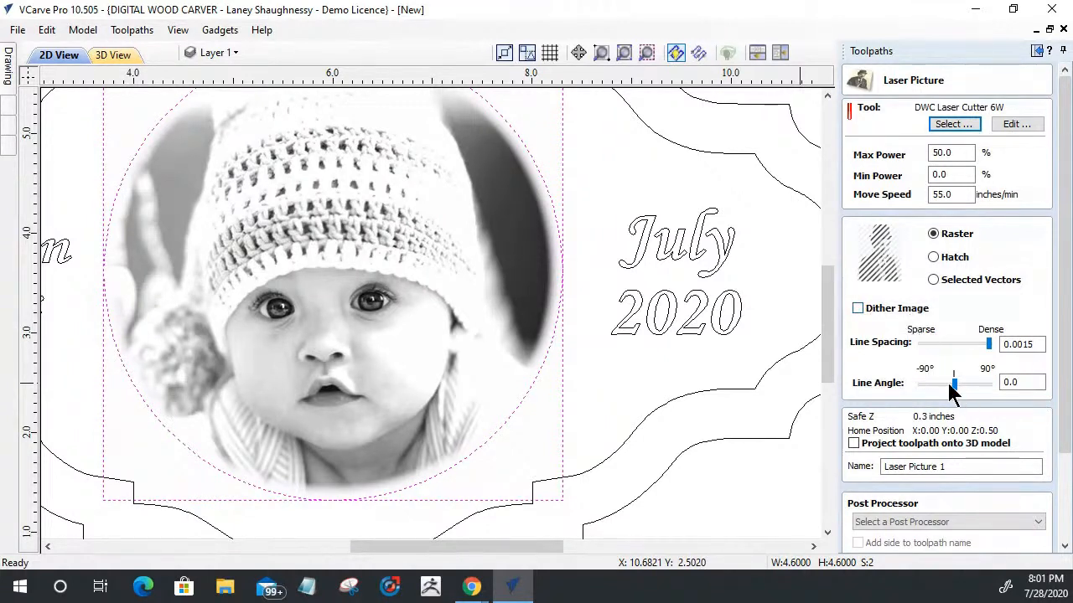
pyautogui.moveTo(954, 384)
pyautogui.mouseDown()
pyautogui.moveTo(977, 386)
pyautogui.moveTo(943, 392)
pyautogui.moveTo(977, 395)
pyautogui.moveTo(968, 390)
pyautogui.mouseUp()
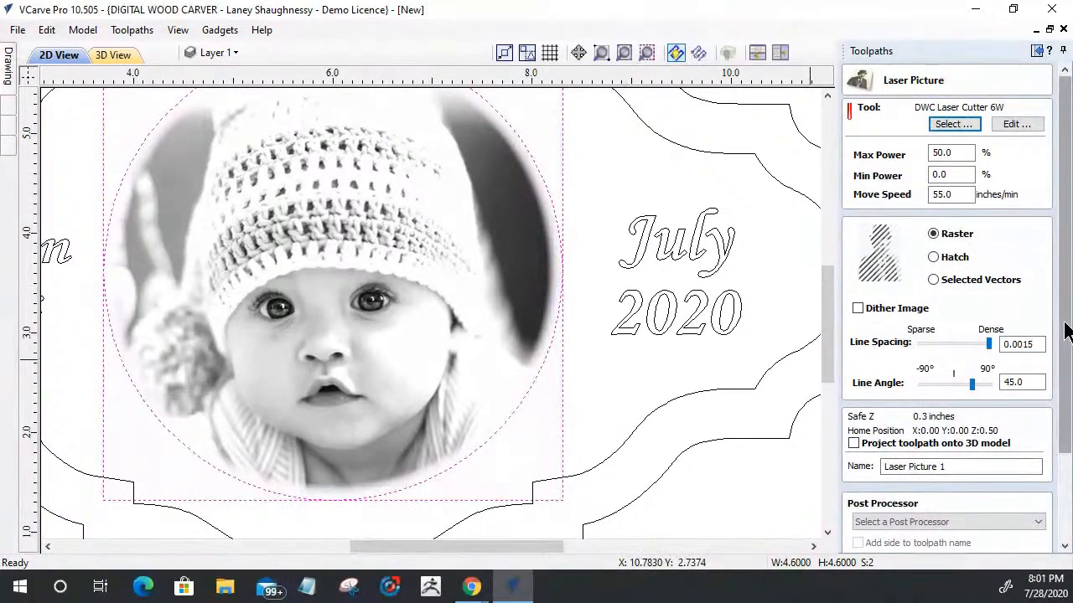
# Step: Calculate the Laser Picture 1 toolpath and run its simulation on the 3D plaque
pyautogui.moveTo(1065, 331); pyautogui.dragTo(1065, 366)
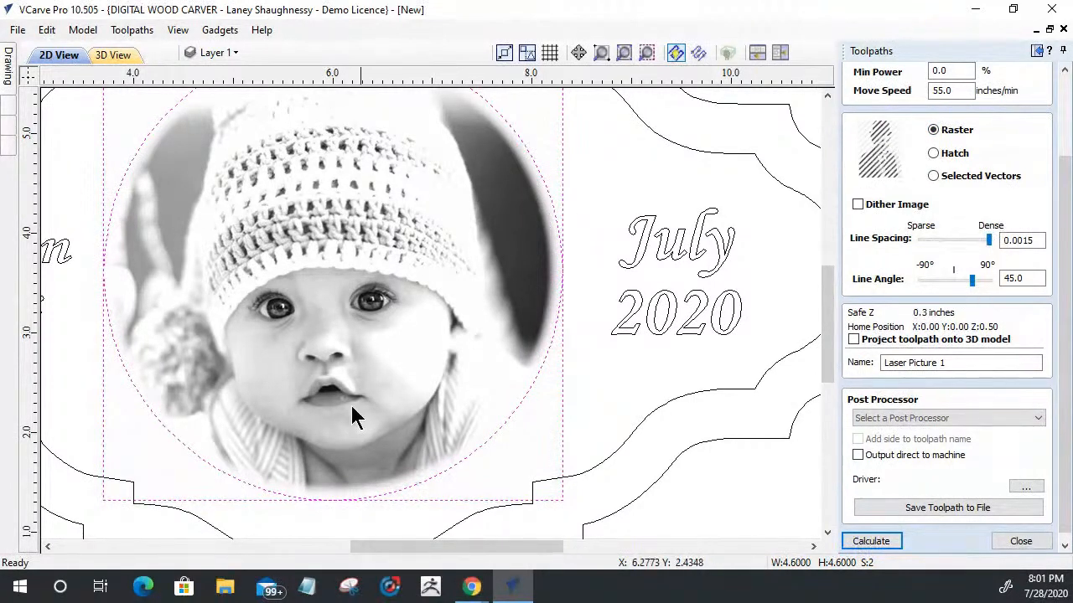
pyautogui.click(870, 541)
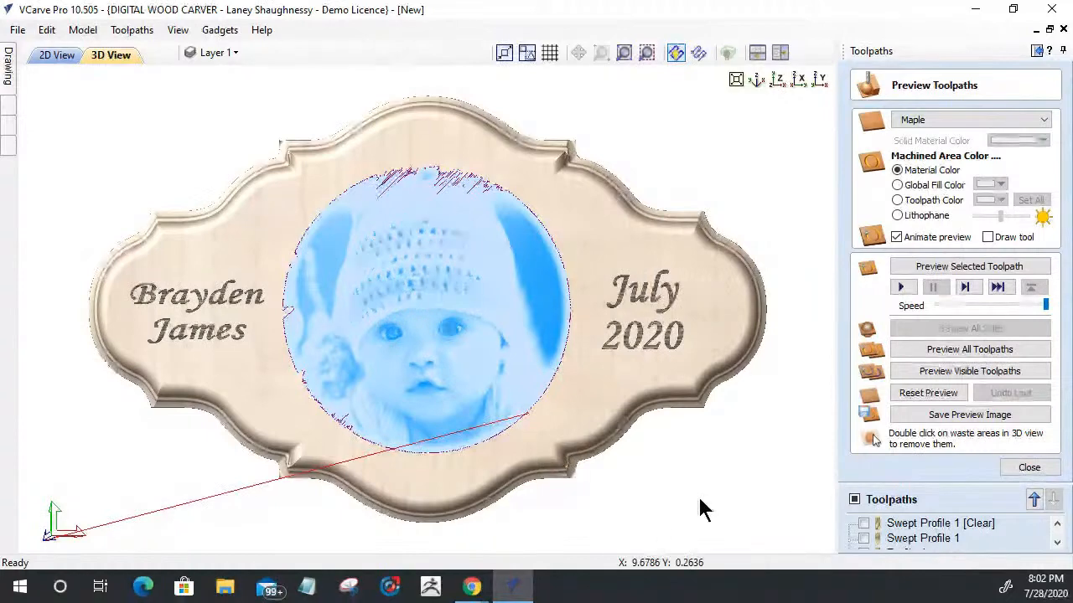
pyautogui.moveTo(702, 509); pyautogui.dragTo(631, 516)
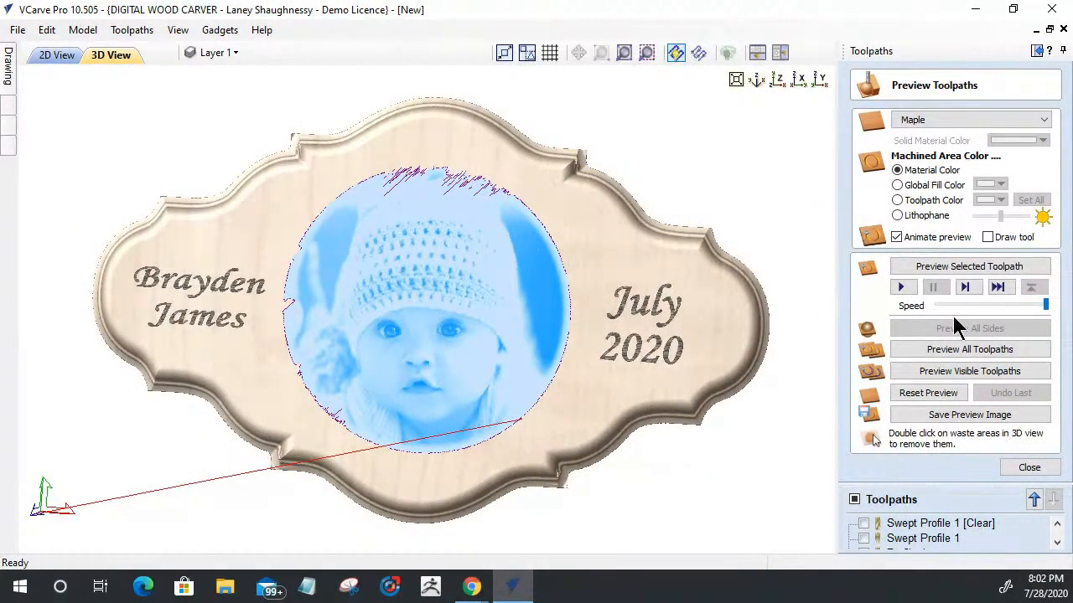
pyautogui.click(951, 267)
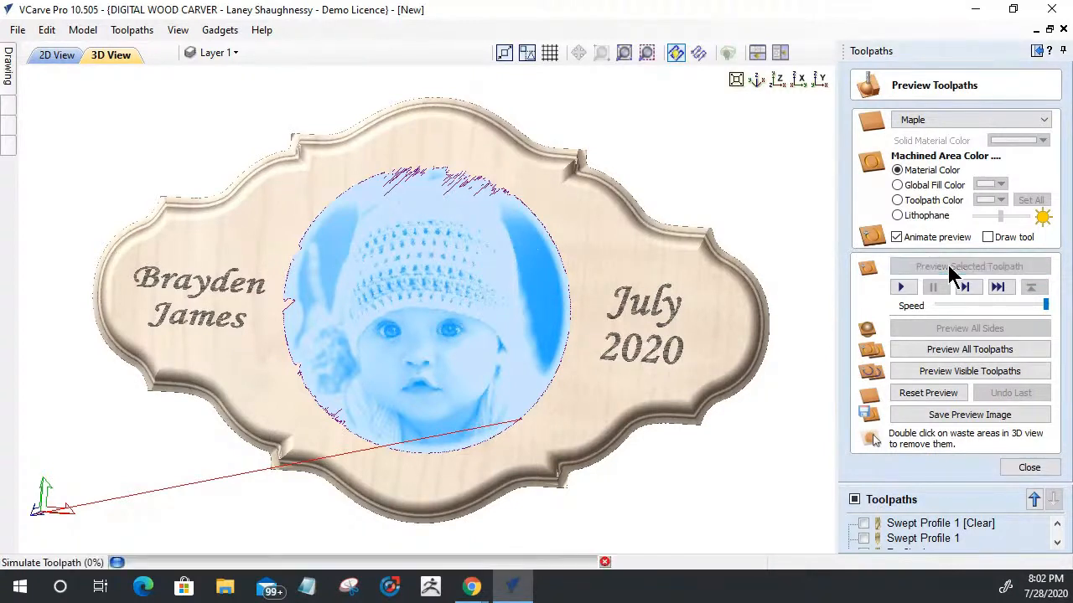
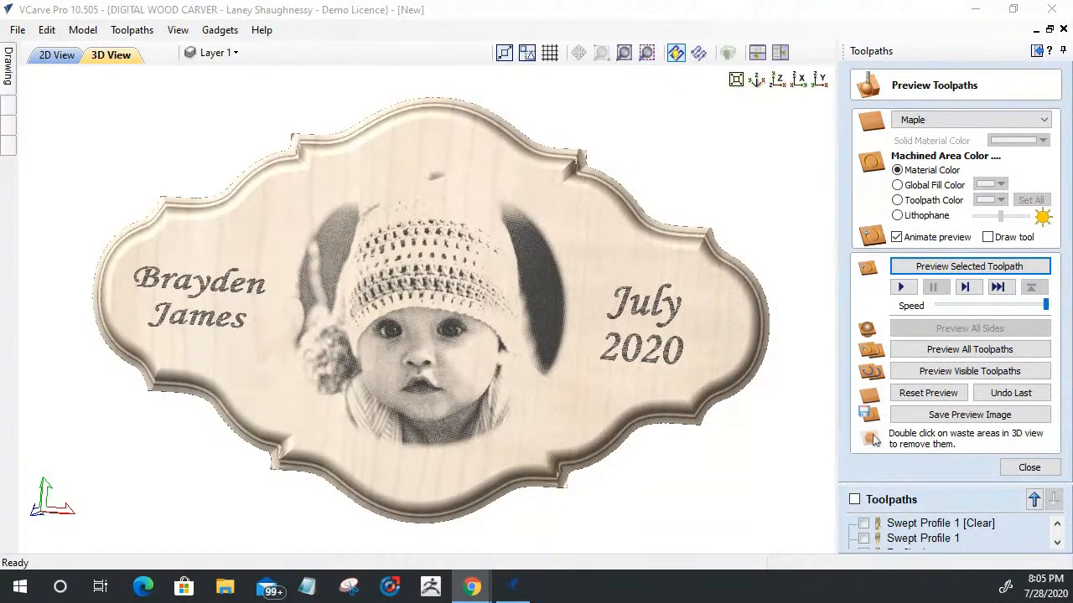
# Step: Switch to YouTube in Chrome and look through the watch history for the Vectric laser picture tutorials
pyautogui.moveTo(1072, 106); pyautogui.dragTo(192, 7)
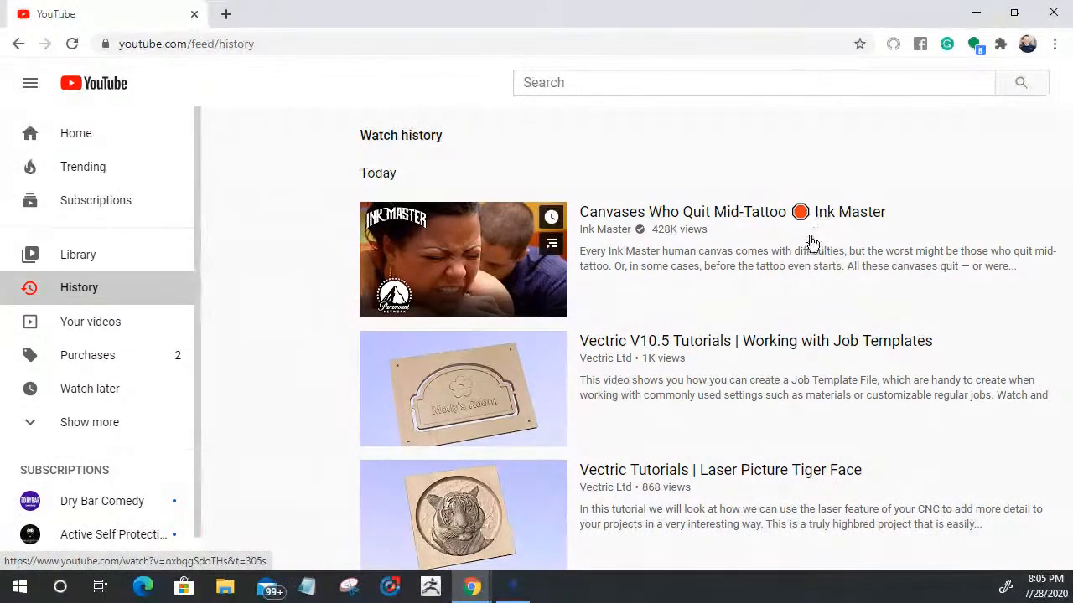
pyautogui.scroll(-2, 812, 241)
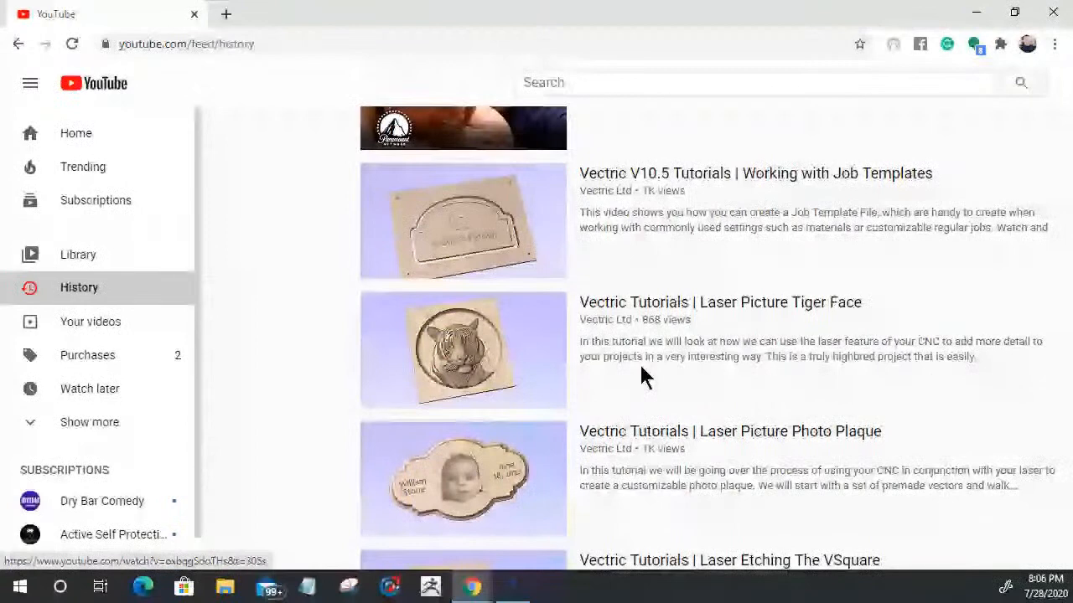
pyautogui.scroll(-1, 506, 327)
pyautogui.scroll(-1, 506, 327)
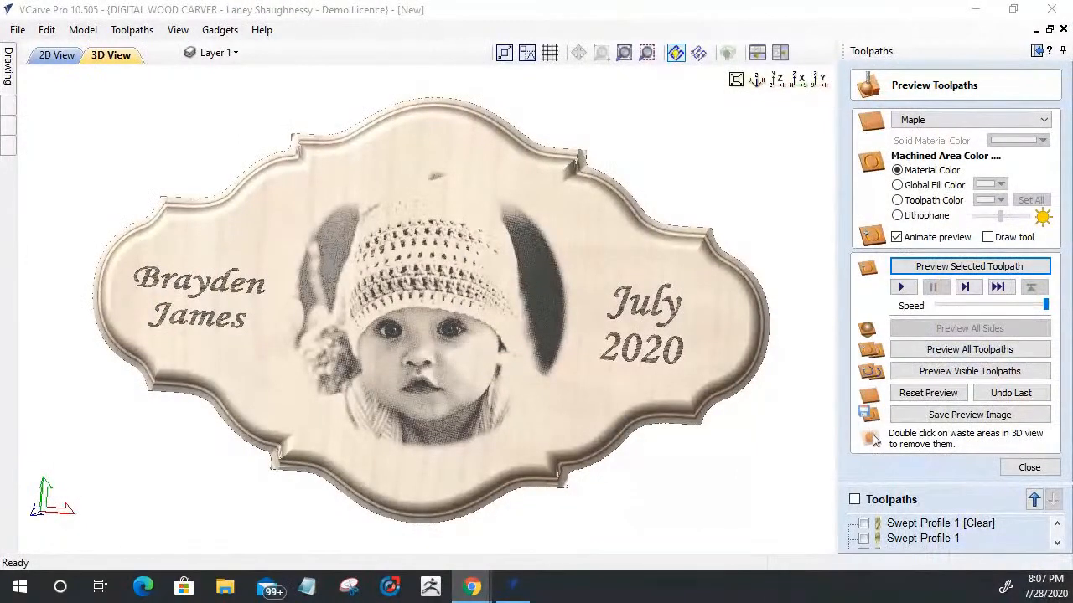
# Step: Return to VCarve Pro and examine the simulated plaque from a tilted angle and the engraved photo up close
pyautogui.click(512, 578)
pyautogui.moveTo(689, 478); pyautogui.dragTo(654, 513)
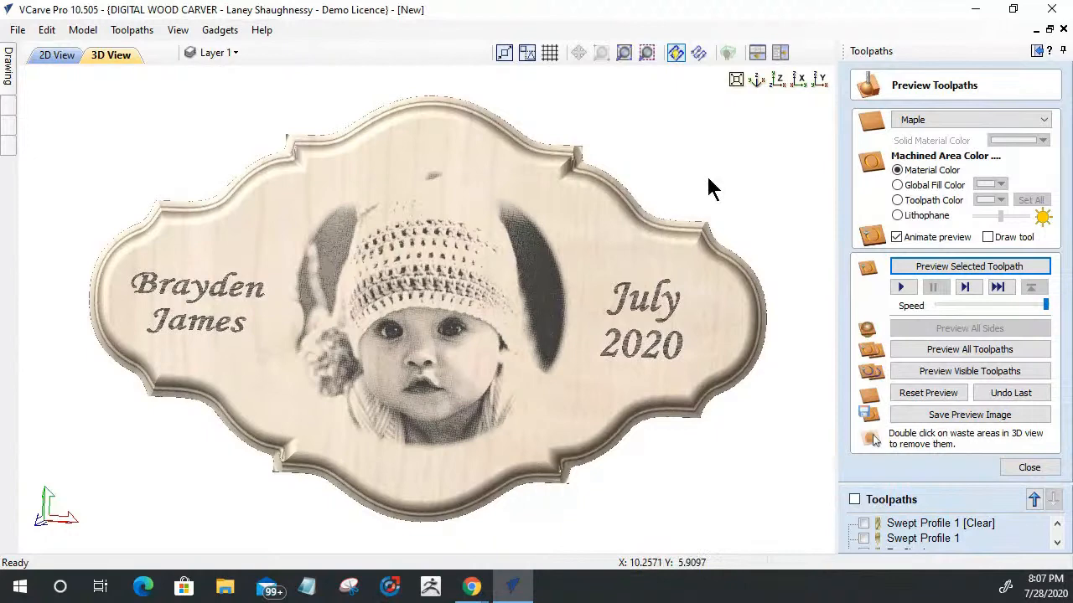
pyautogui.moveTo(708, 188); pyautogui.dragTo(191, 505)
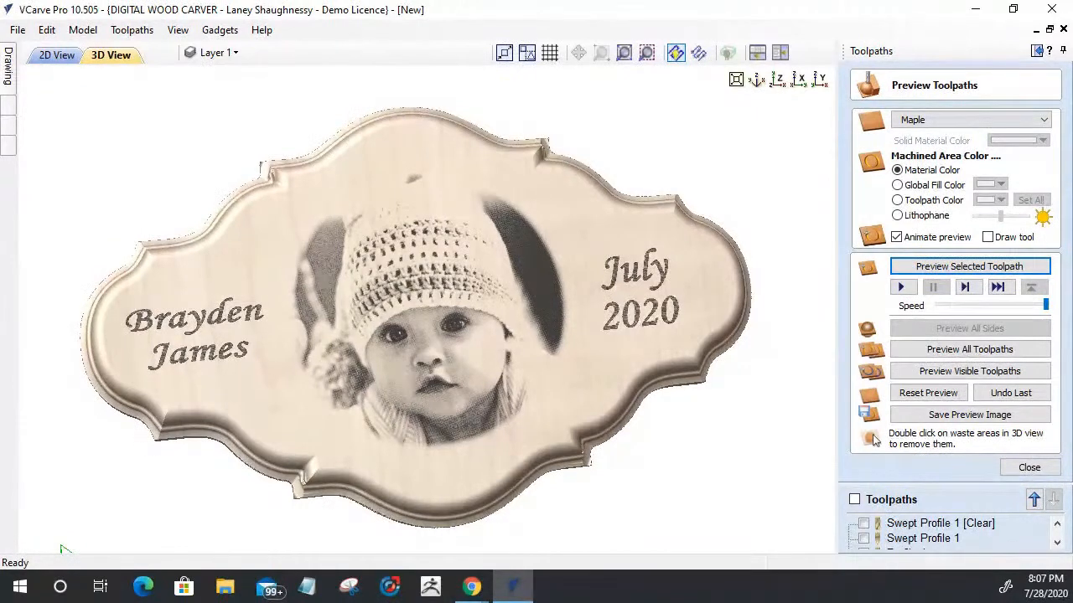
pyautogui.hotkey('alt', 'Tab')
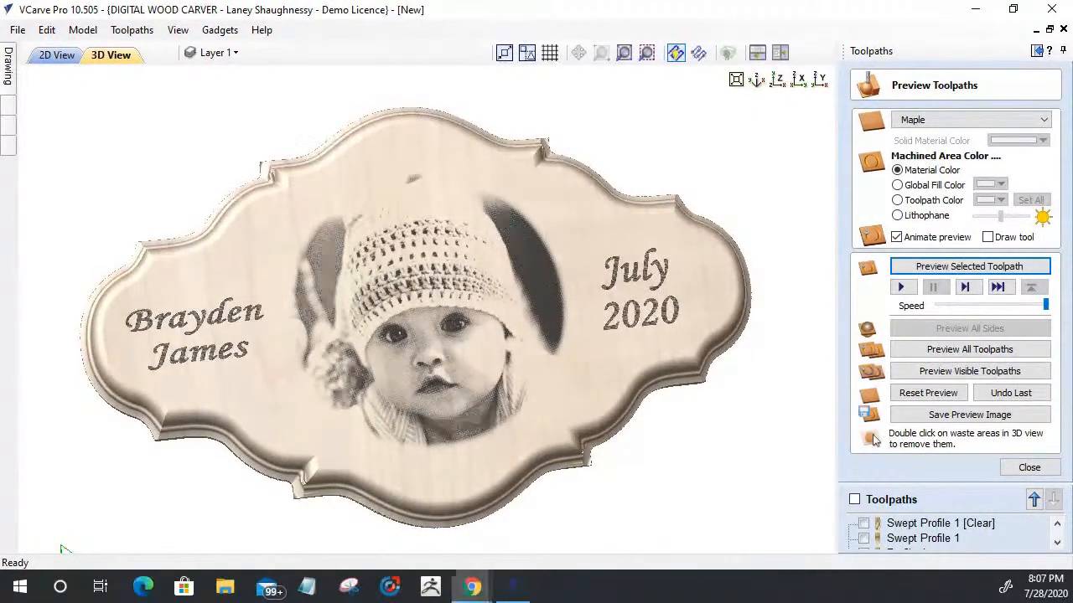
pyautogui.click(451, 331)
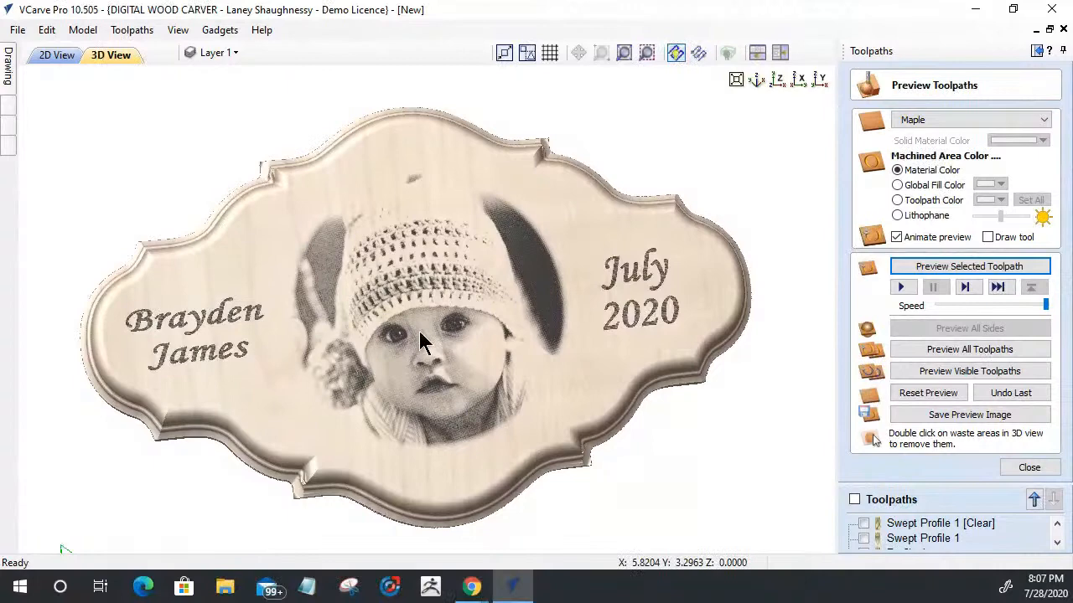
pyautogui.scroll(3, 419, 331)
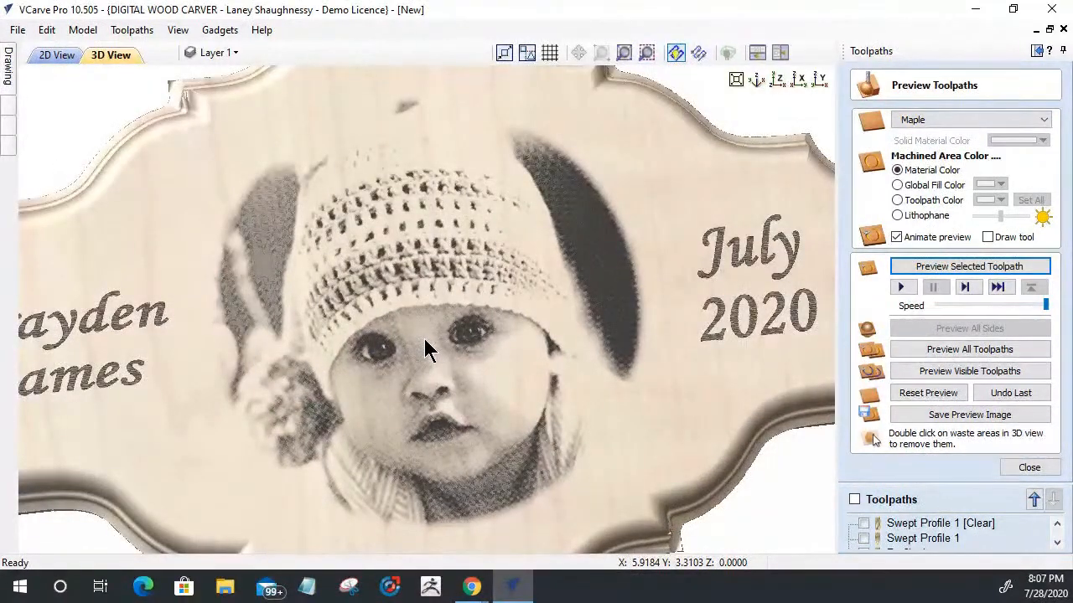
pyautogui.scroll(-4, 424, 348)
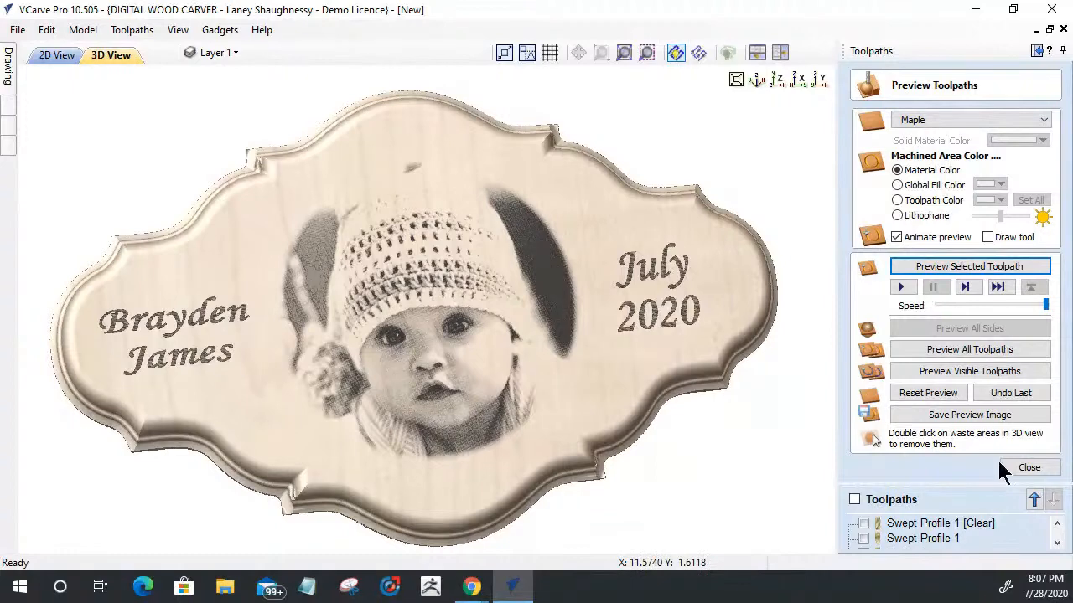
# Step: Reopen Laser Picture 1, turn on image dithering with the Raster style and 0.0015 line spacing, and recalculate it
pyautogui.click(1029, 468)
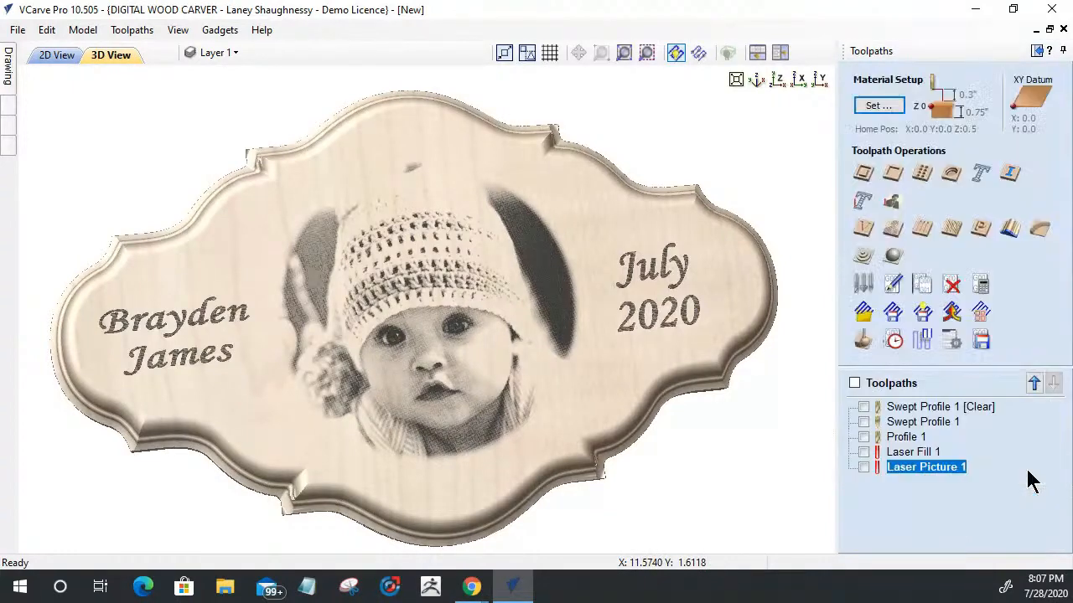
pyautogui.doubleClick(907, 466)
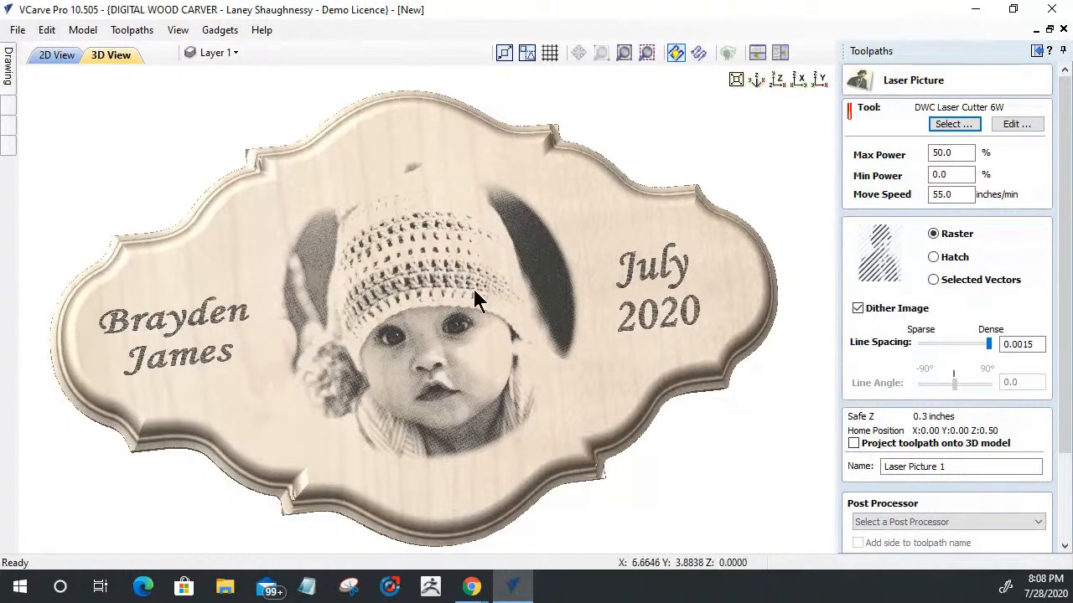
pyautogui.moveTo(1060, 391); pyautogui.dragTo(1057, 478)
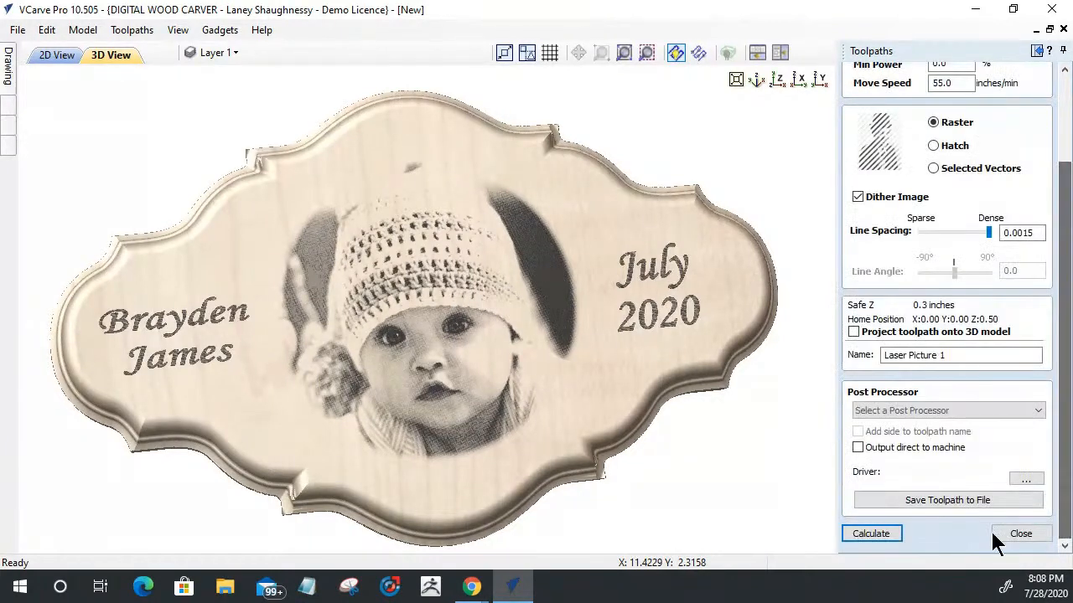
pyautogui.click(862, 535)
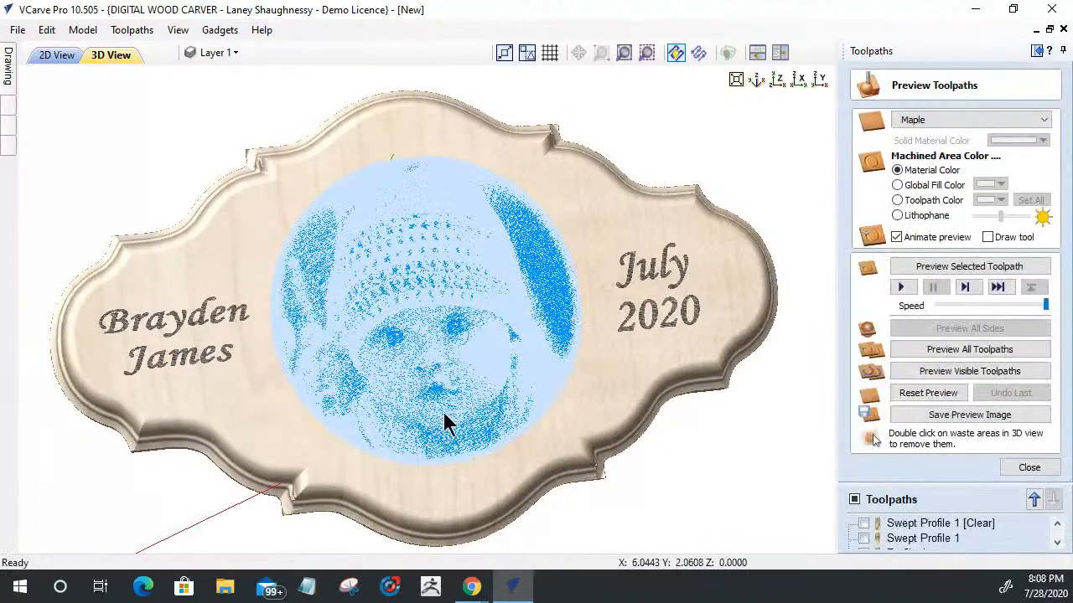
# Step: Reset the 3D preview to blank material and simulate only the dithered Laser Picture 1 toolpath
pyautogui.scroll(5, 431, 419)
pyautogui.scroll(-3, 452, 419)
pyautogui.scroll(3, 737, 276)
pyautogui.scroll(-3, 689, 151)
pyautogui.scroll(3, 627, 134)
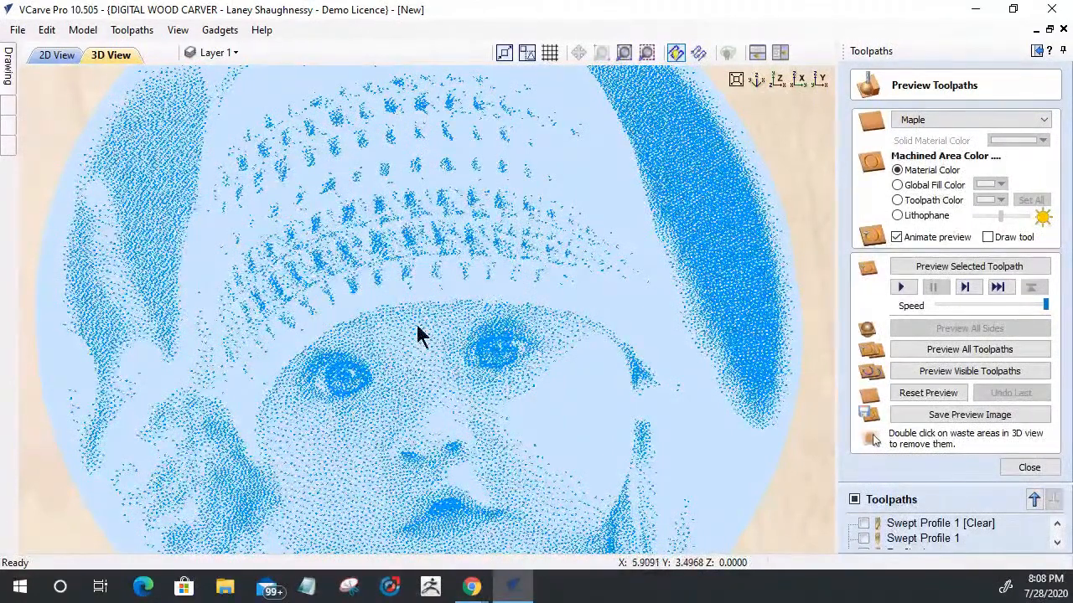
pyautogui.click(924, 394)
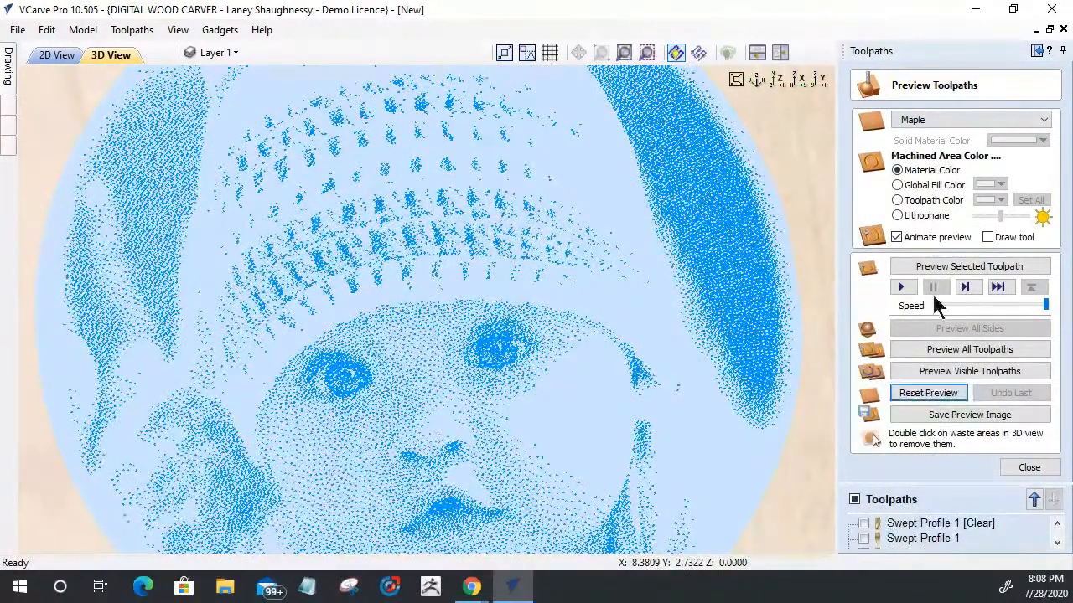
pyautogui.click(928, 268)
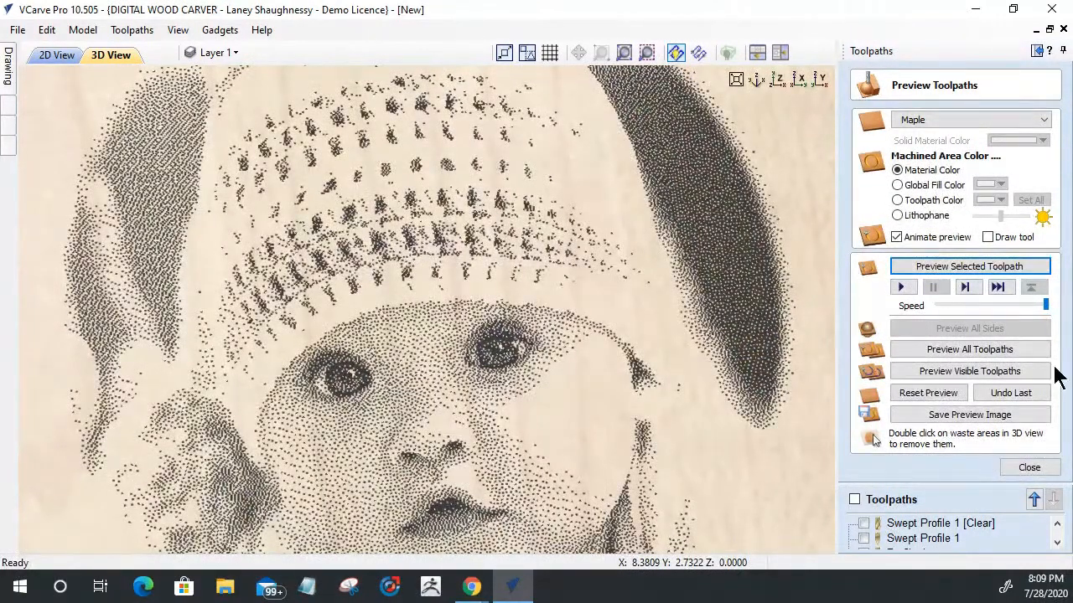
# Step: Examine the dithered photo engraving on the blank maple board up close, from a distance and at different angles
pyautogui.scroll(-3, 502, 405)
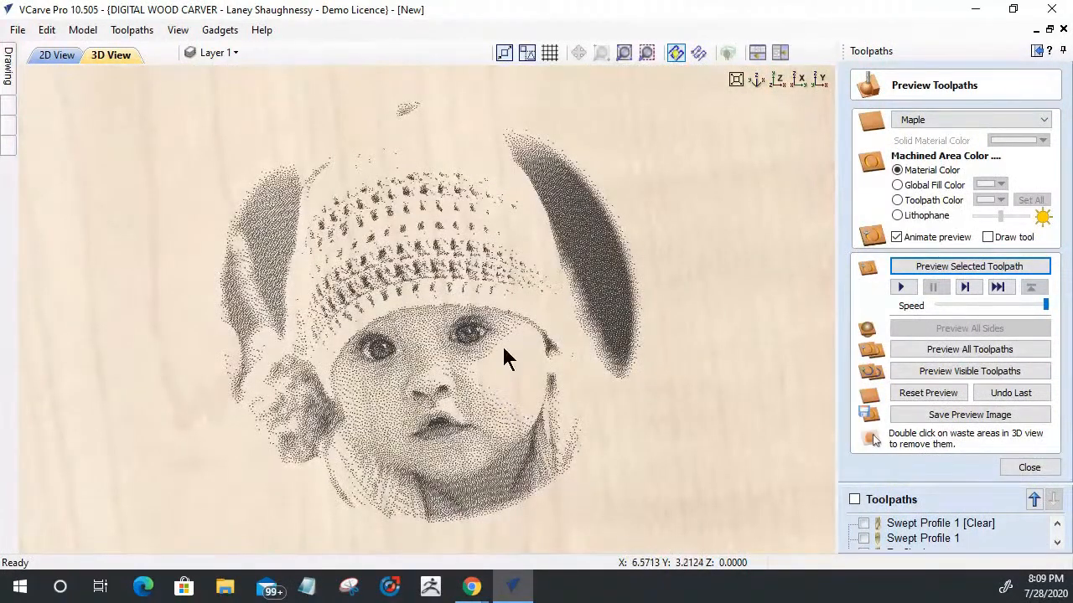
pyautogui.scroll(-1, 429, 385)
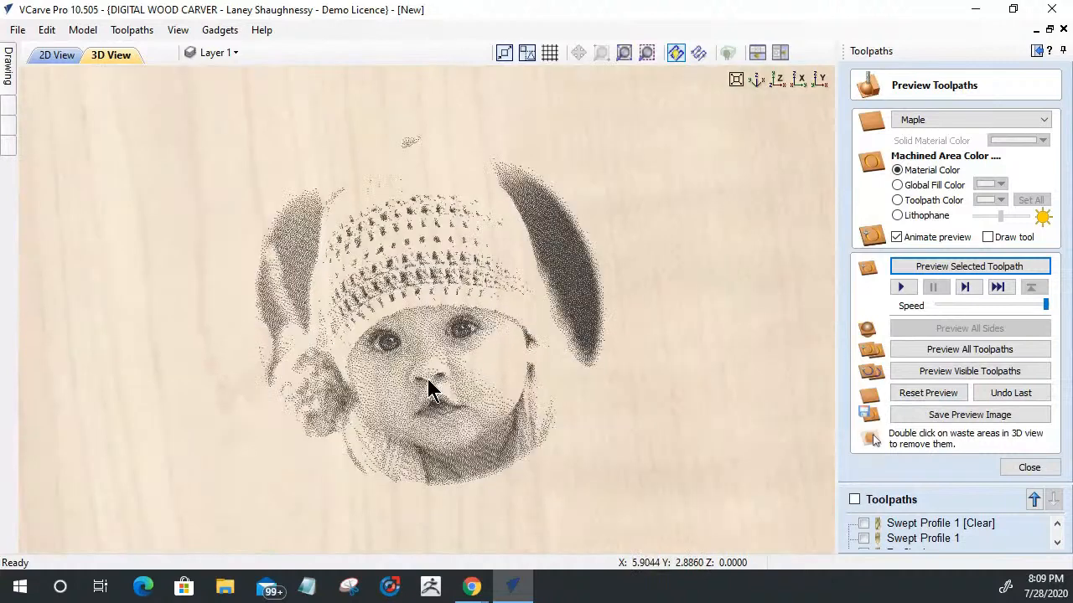
pyautogui.moveTo(462, 539); pyautogui.dragTo(417, 479)
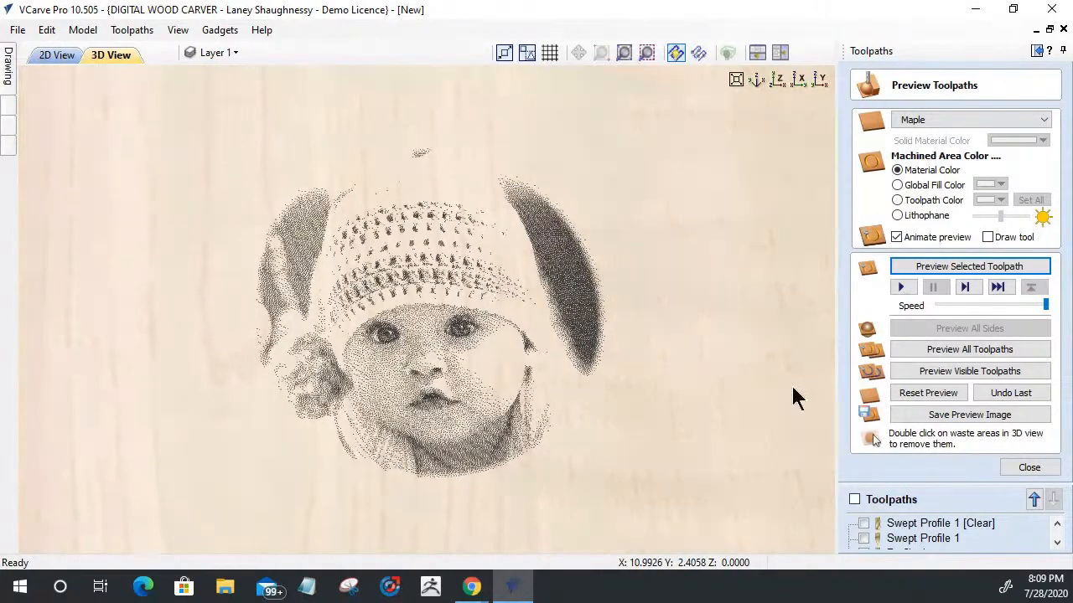
pyautogui.scroll(-2, 631, 382)
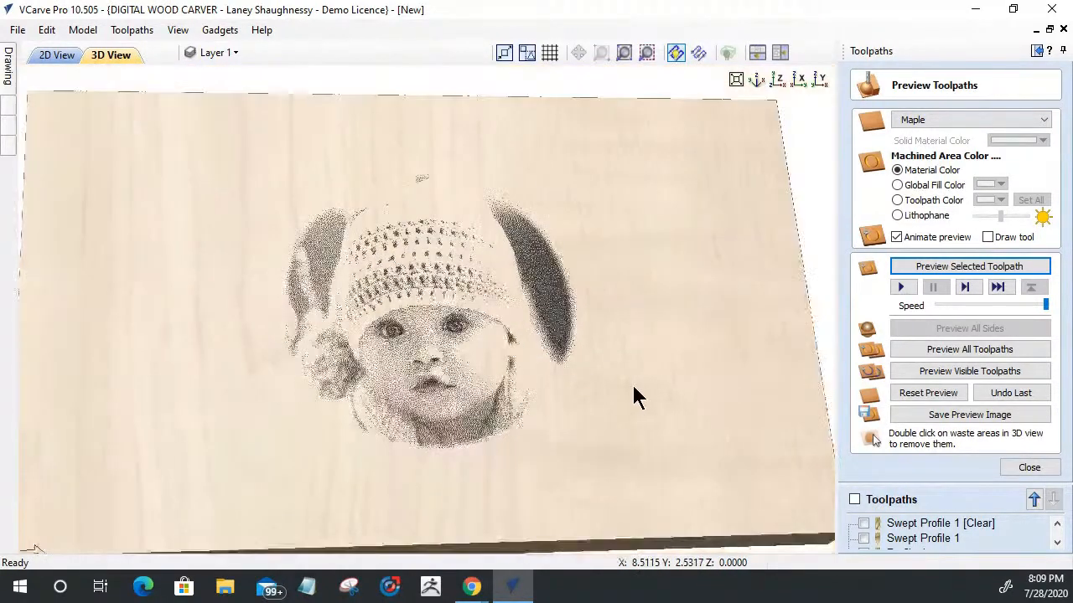
pyautogui.scroll(3, 392, 389)
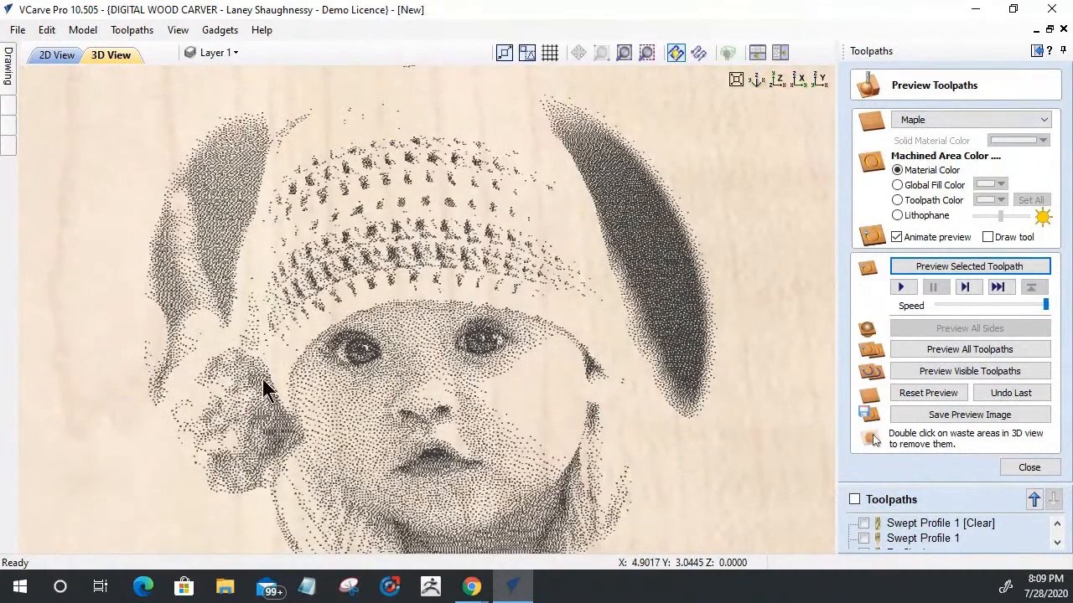
pyautogui.scroll(-3, 549, 311)
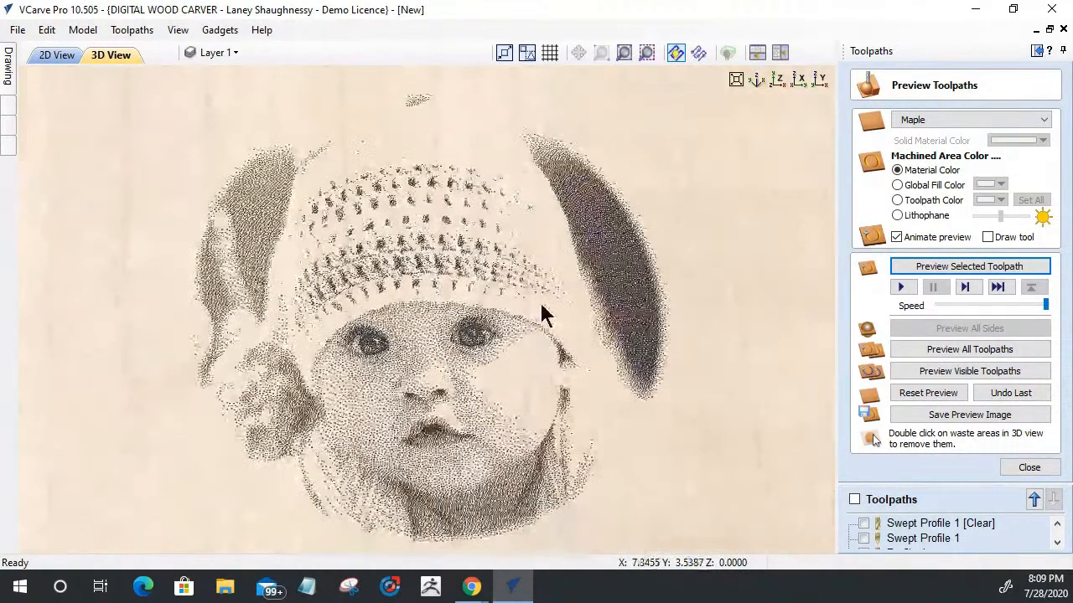
pyautogui.scroll(-2, 543, 312)
pyautogui.scroll(5, 491, 360)
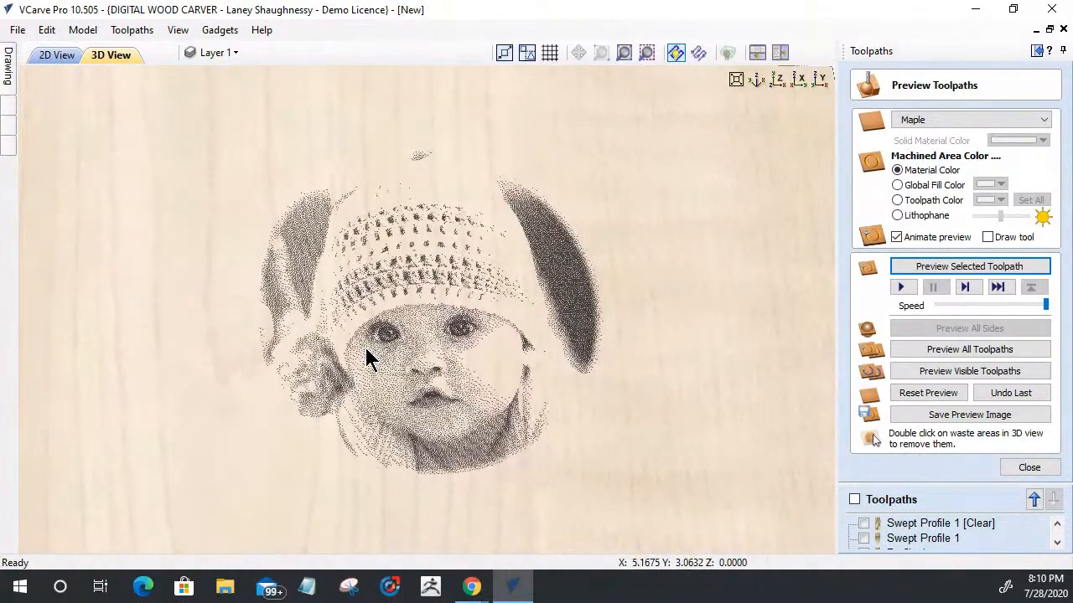
pyautogui.scroll(5, 399, 393)
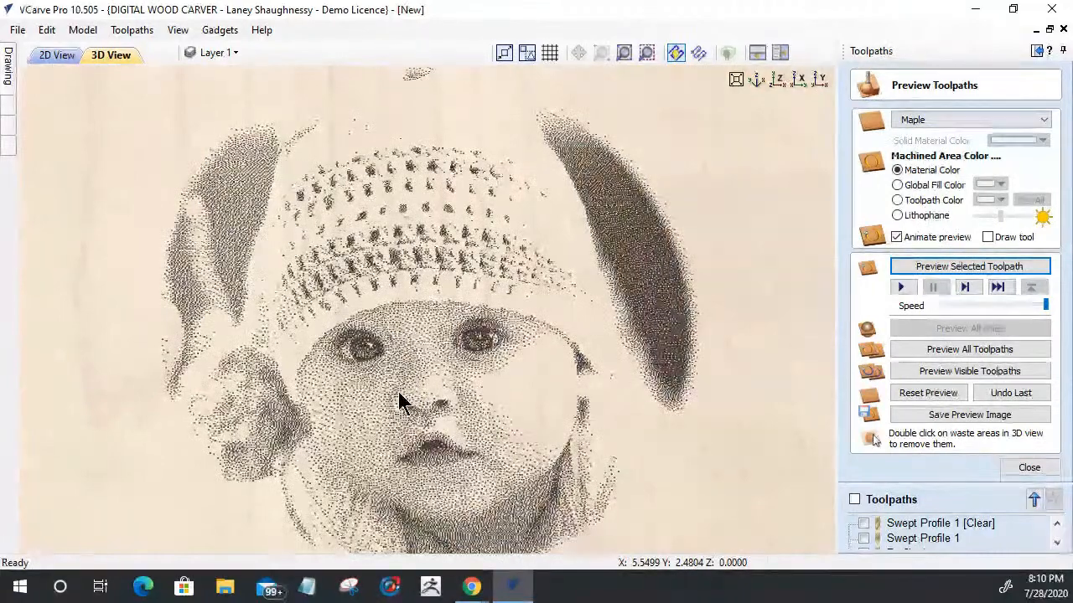
pyautogui.scroll(-3, 399, 392)
pyautogui.scroll(-3, 399, 403)
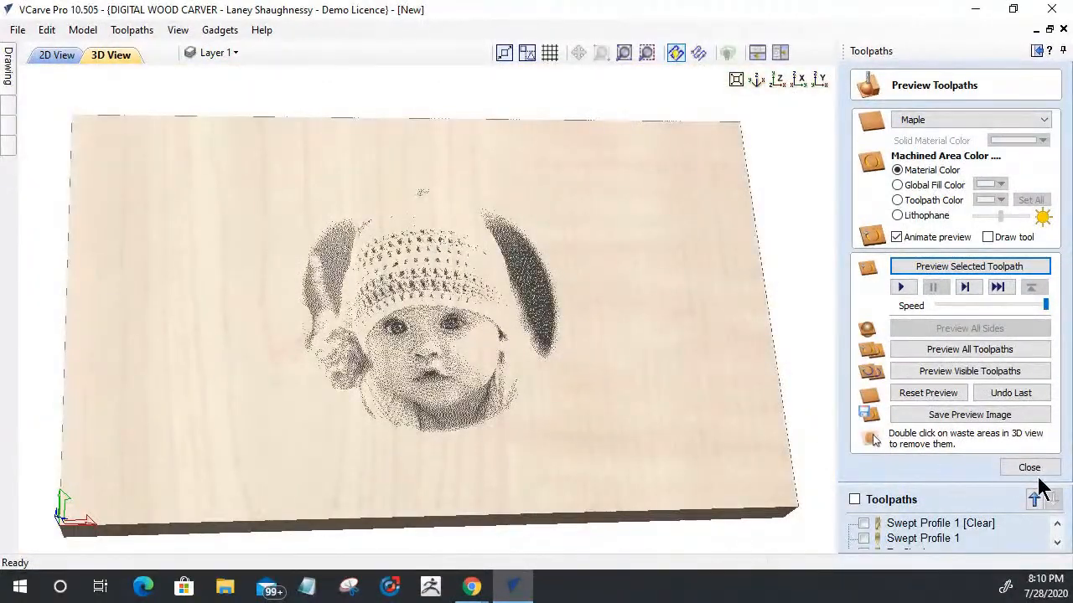
pyautogui.scroll(6, 457, 372)
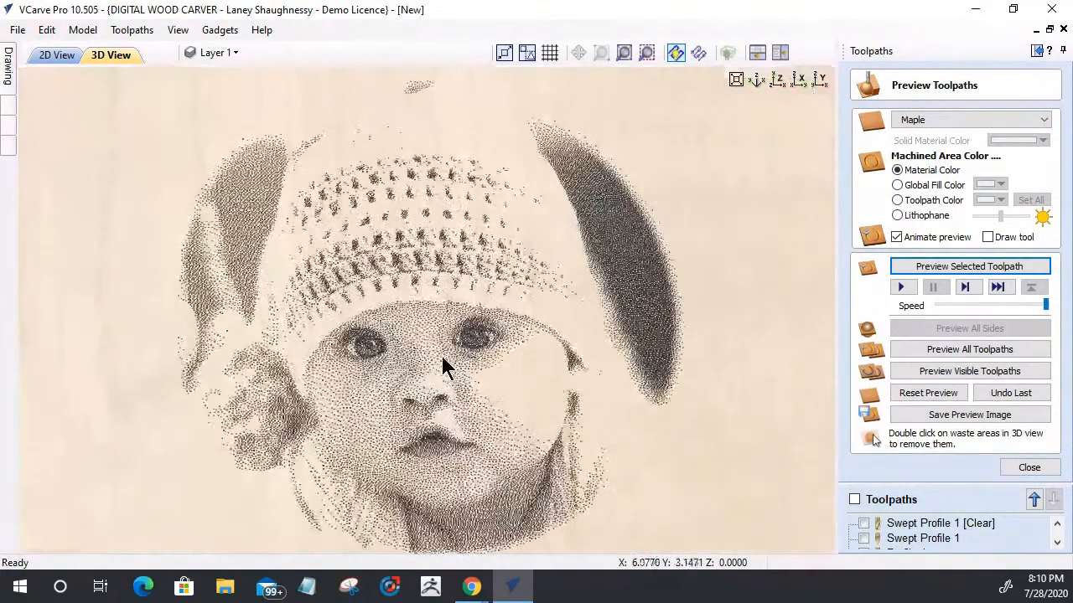
pyautogui.scroll(-2, 442, 356)
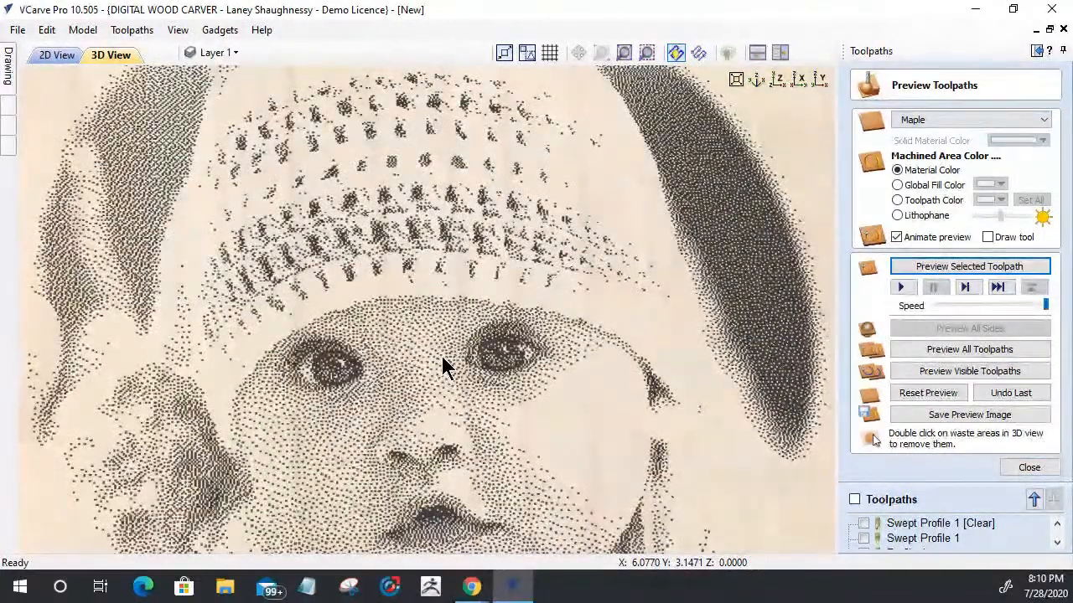
pyautogui.scroll(-1, 440, 344)
pyautogui.scroll(-4, 440, 334)
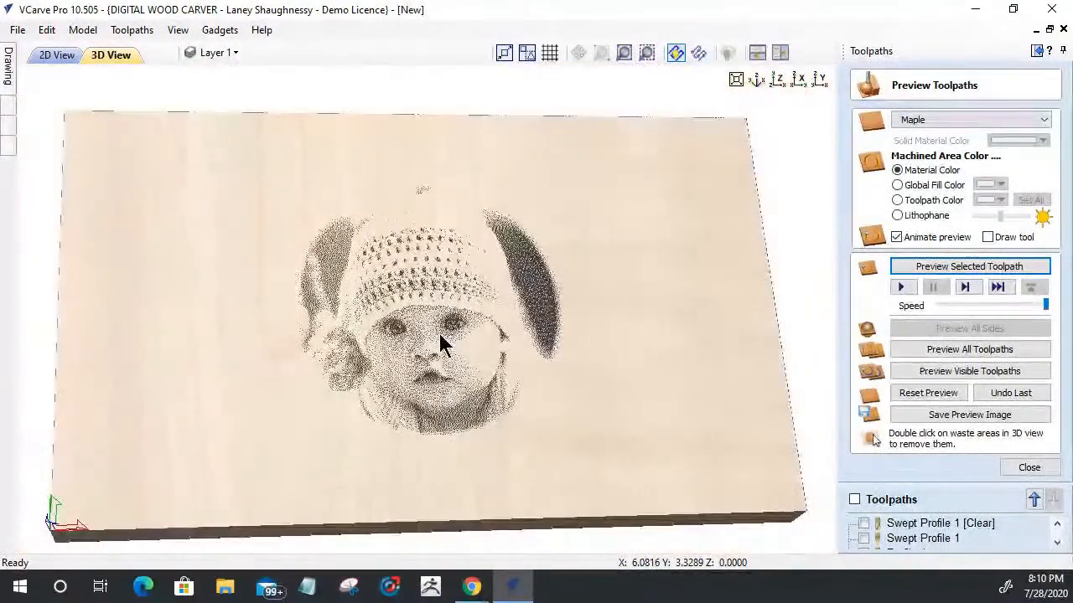
pyautogui.moveTo(392, 513); pyautogui.dragTo(370, 483)
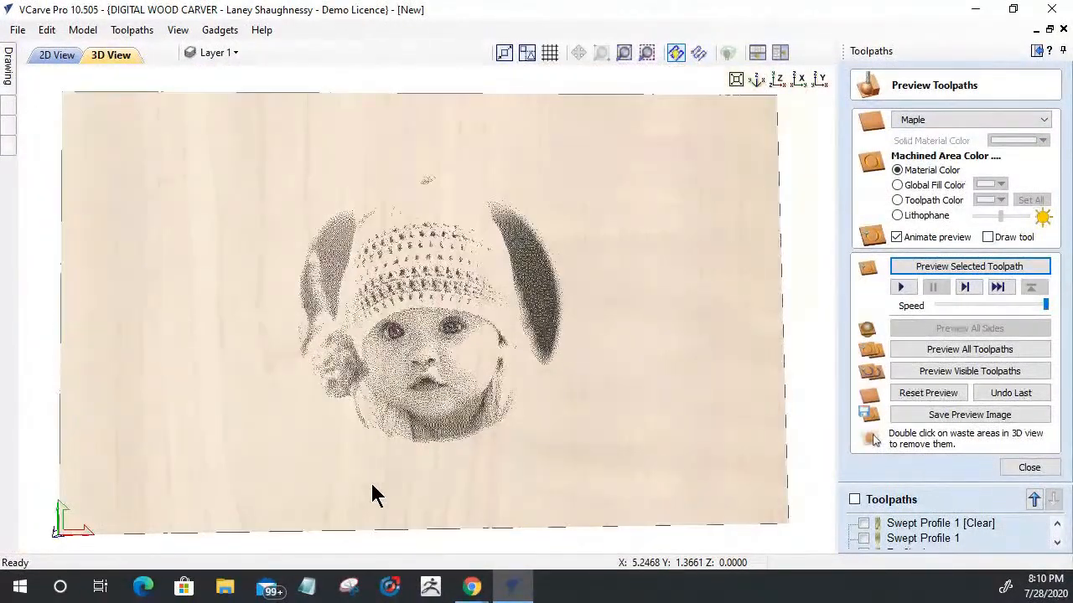
pyautogui.scroll(3, 406, 427)
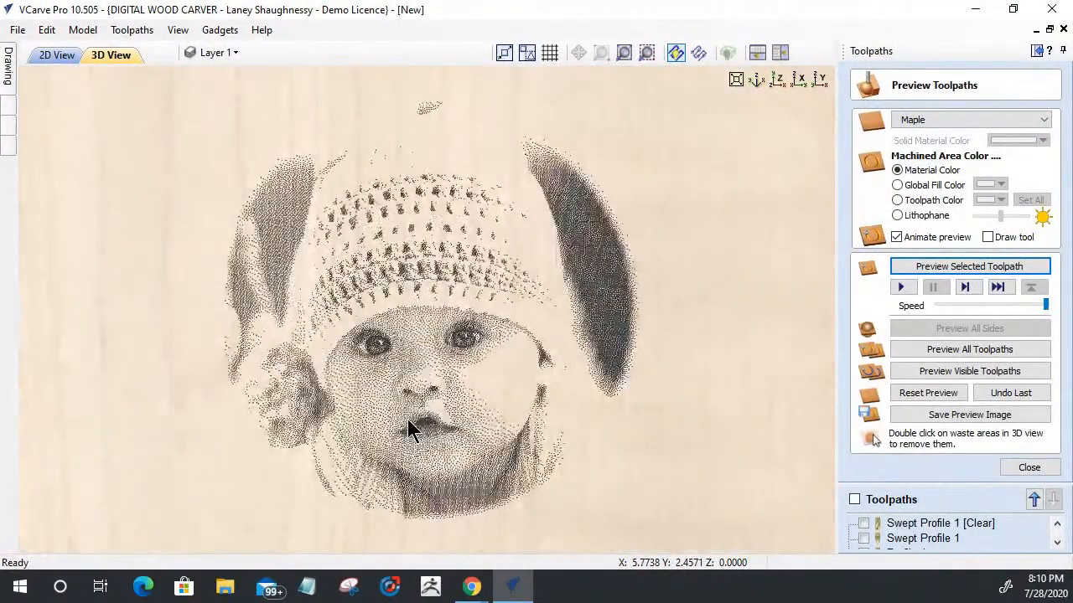
pyautogui.scroll(-1, 407, 429)
# Step: Reopen the Laser Picture 1 toolpath for editing and switch its fill style to Hatch
pyautogui.click(1024, 469)
pyautogui.doubleClick(895, 467)
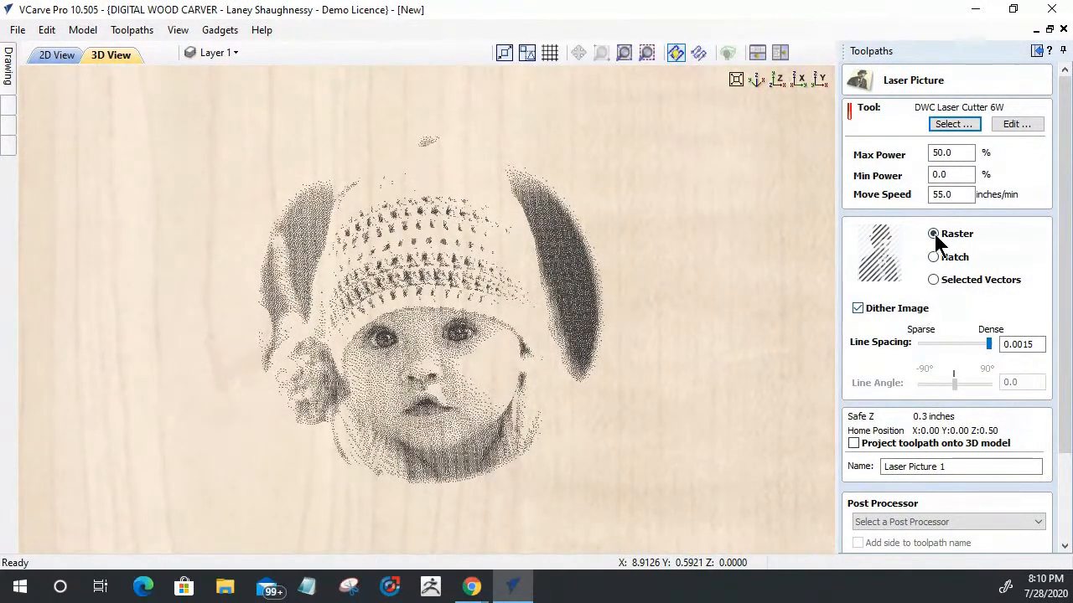
pyautogui.click(932, 258)
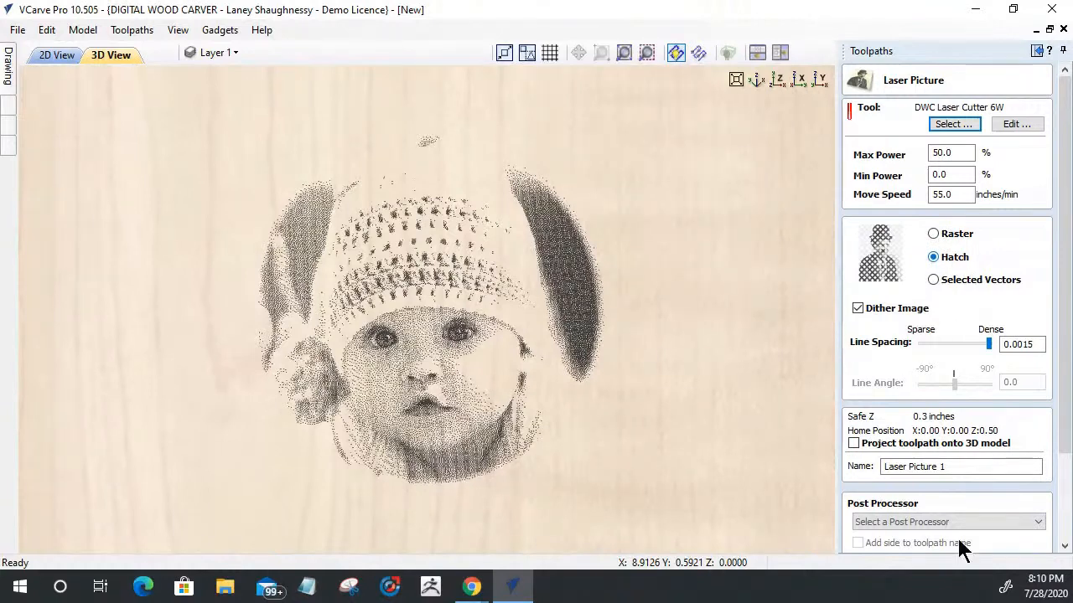
pyautogui.scroll(-3, 1066, 434)
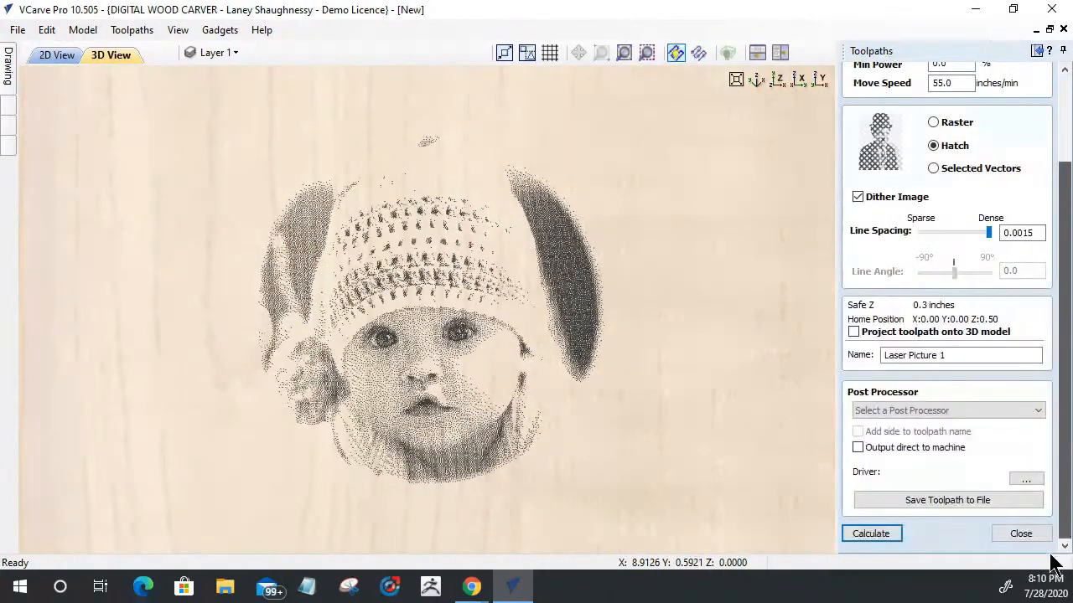
# Step: Recalculate the hatched Laser Picture 1 toolpath, clear the previous preview and run its simulation
pyautogui.click(873, 535)
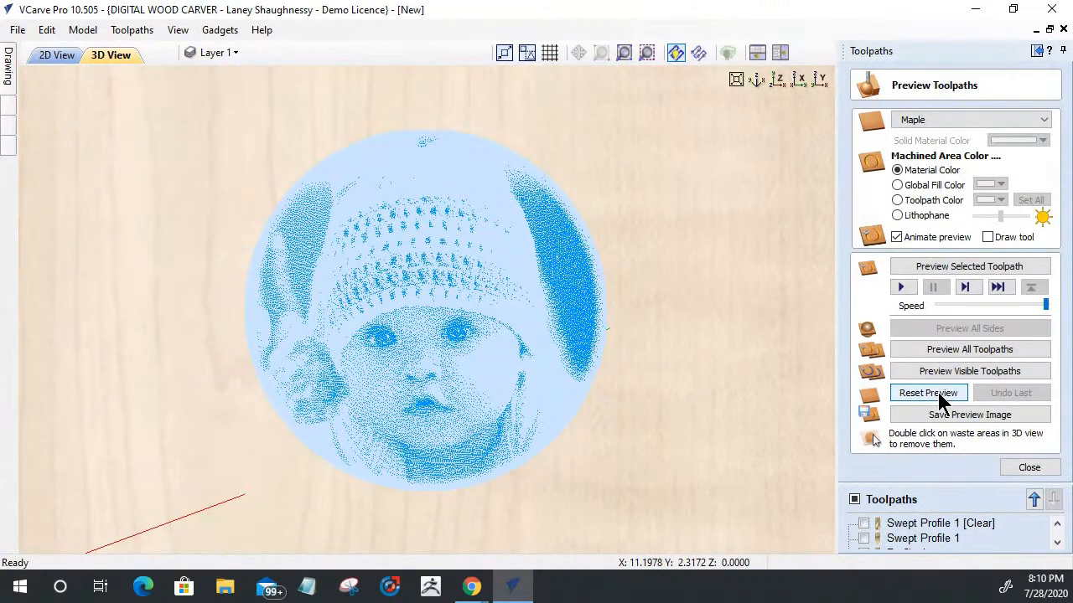
pyautogui.click(940, 399)
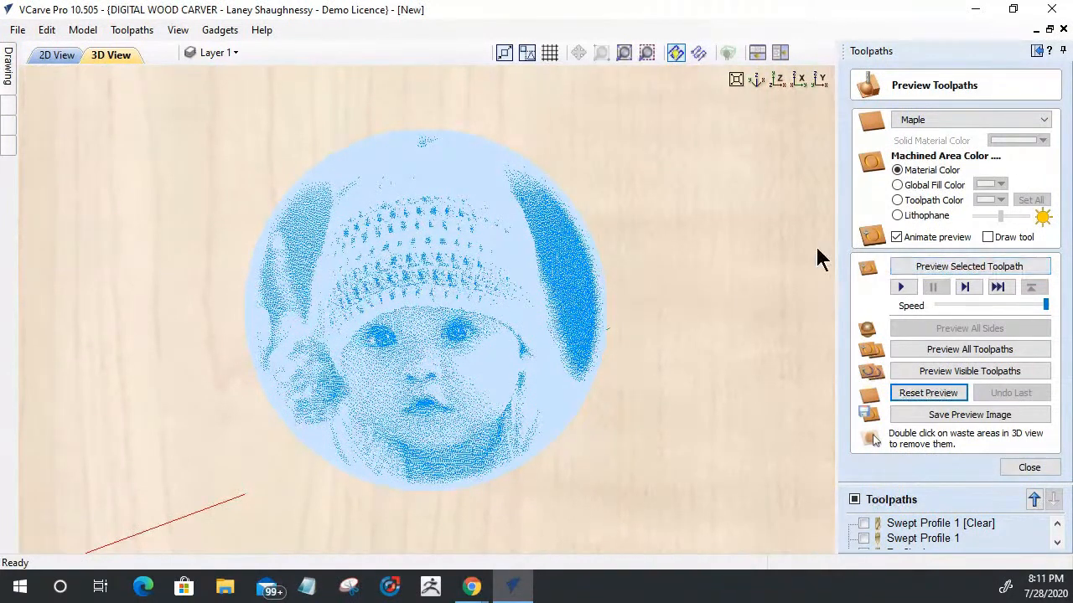
pyautogui.click(973, 268)
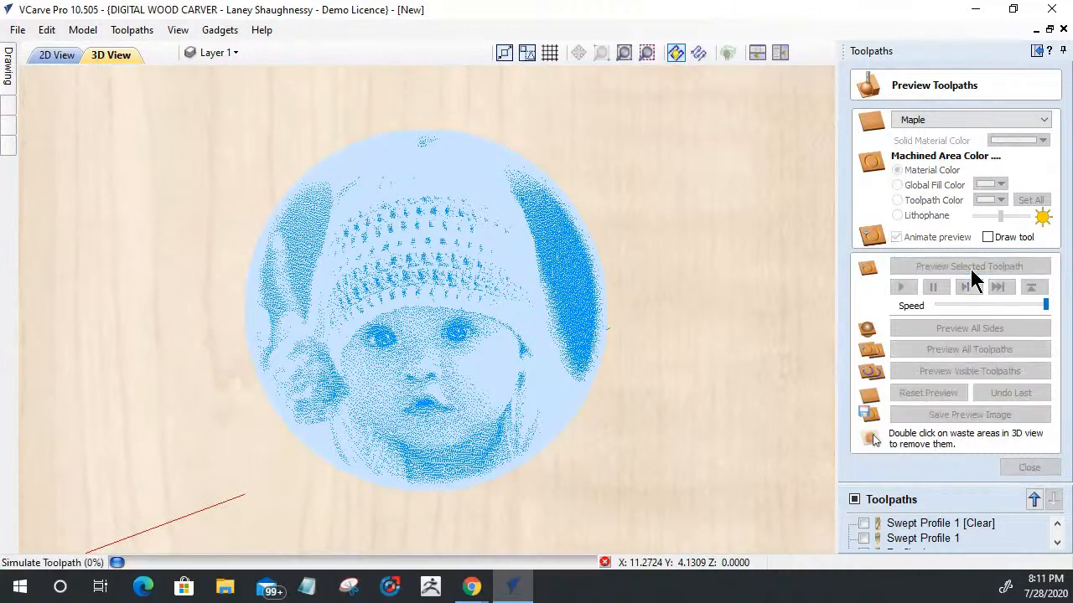
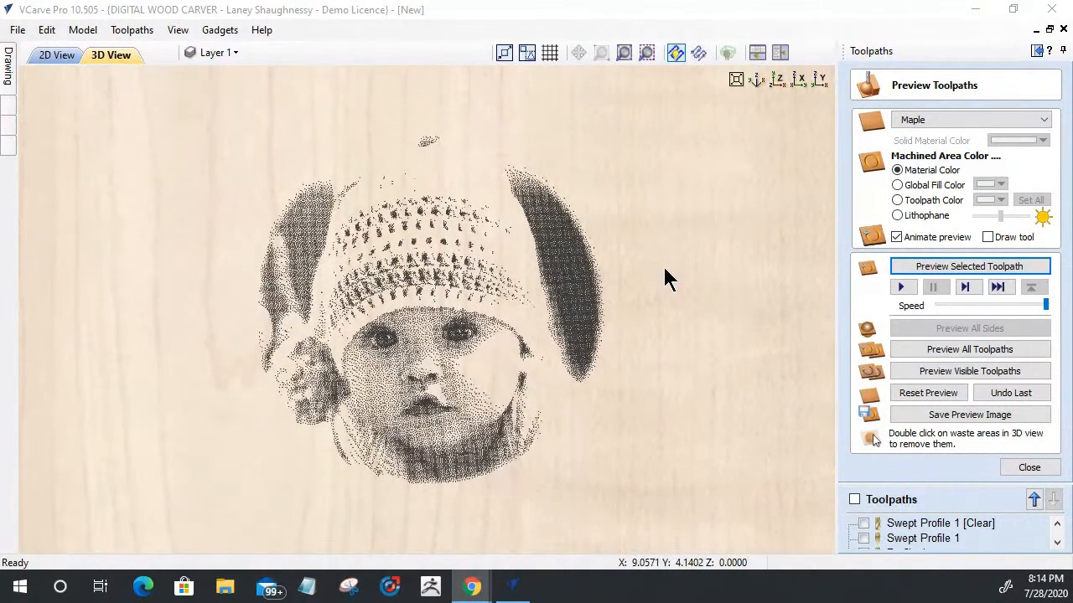
# Step: Examine the hatched photo engraving on the maple board up close, from a distance and slightly tilted
pyautogui.scroll(2, 653, 303)
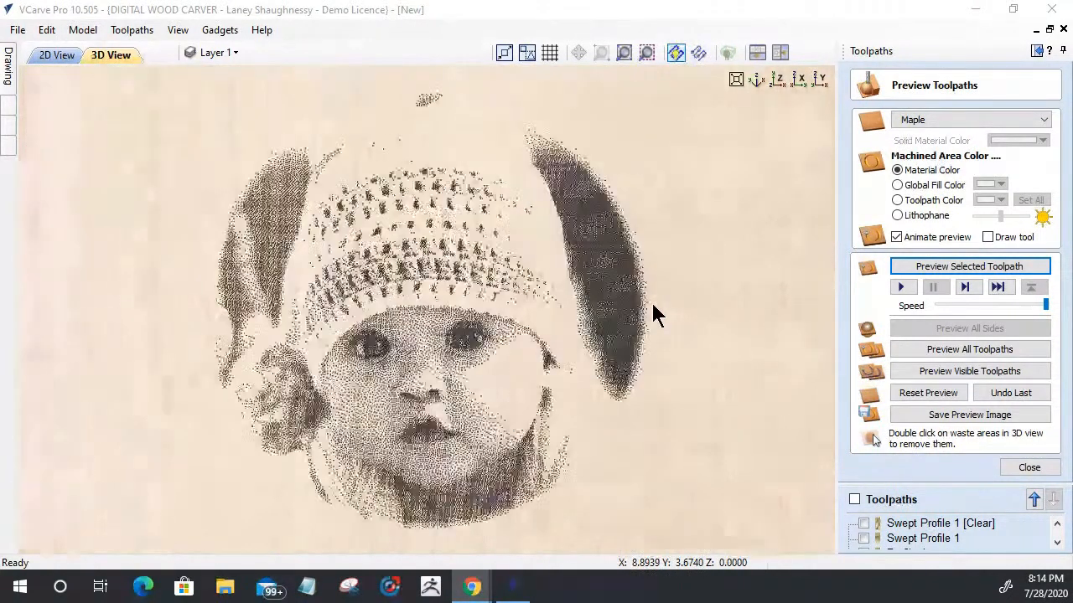
pyautogui.scroll(-1, 680, 302)
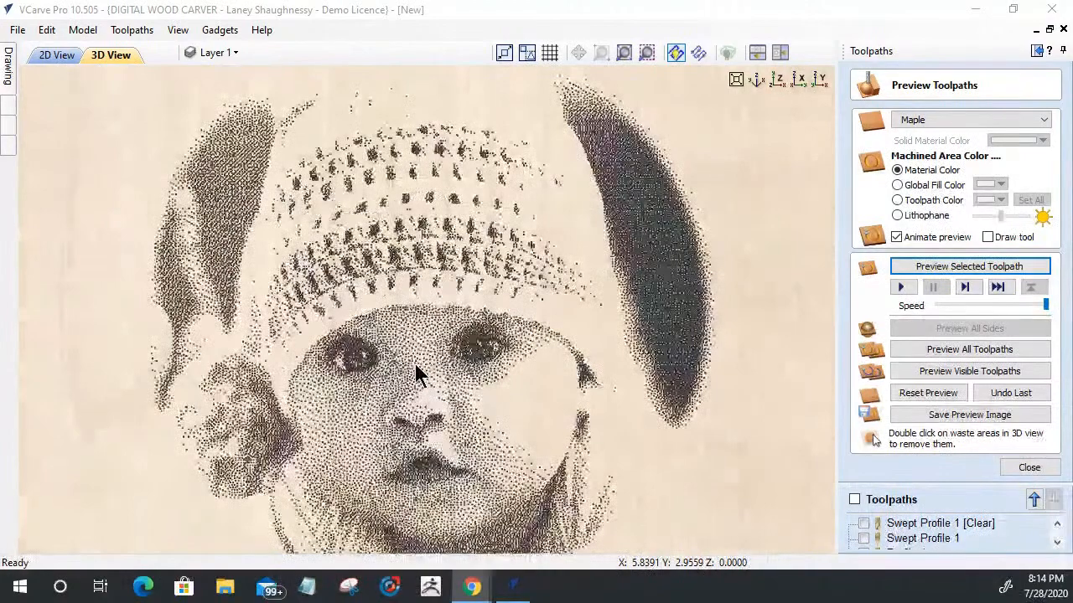
pyautogui.scroll(3, 415, 364)
pyautogui.scroll(2, 416, 366)
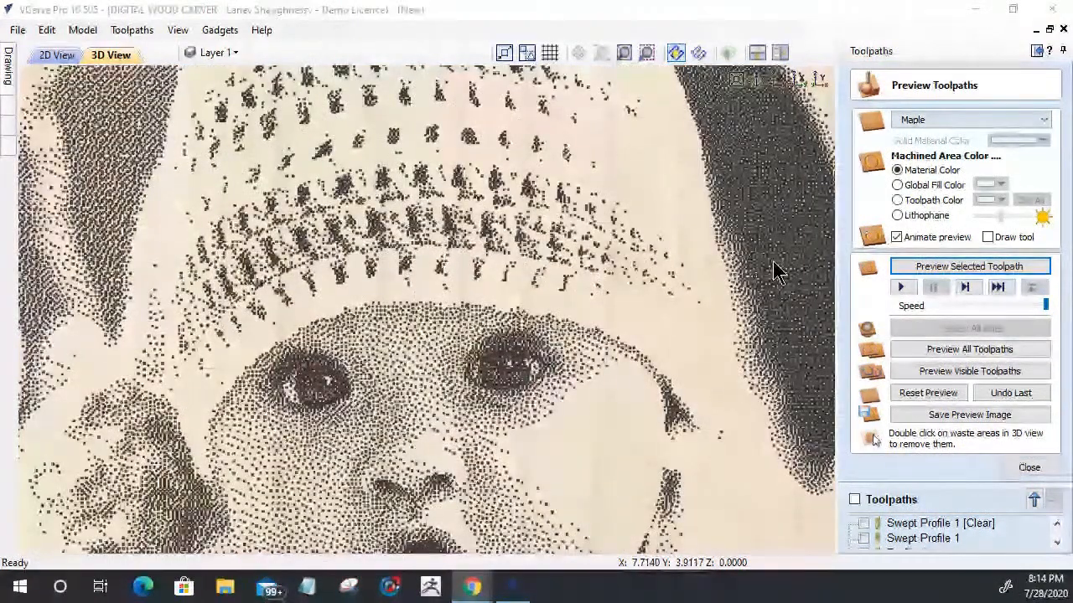
pyautogui.scroll(-6, 522, 199)
pyautogui.scroll(1, 391, 420)
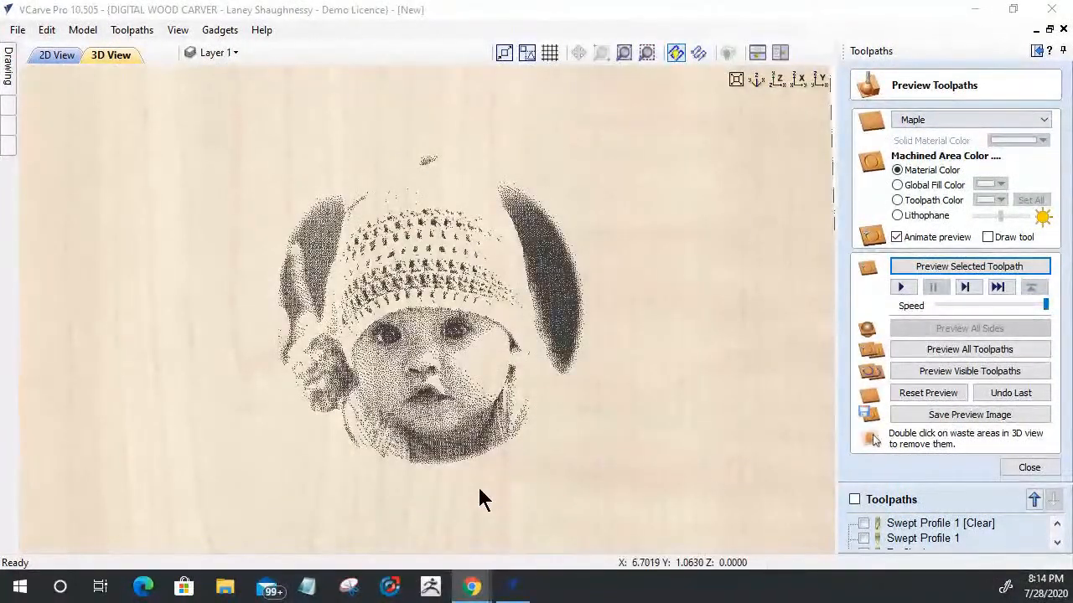
pyautogui.moveTo(479, 499)
pyautogui.mouseDown()
pyautogui.moveTo(479, 391)
pyautogui.moveTo(448, 528)
pyautogui.moveTo(481, 514)
pyautogui.mouseUp()
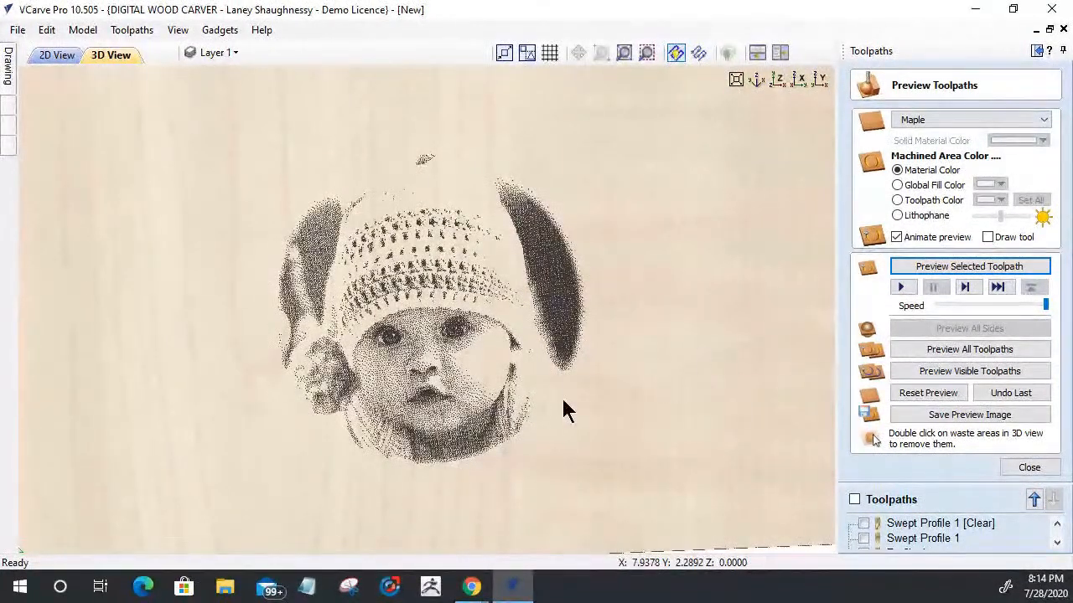
pyautogui.click(1020, 466)
# Step: Recalculate Laser Picture 1 as a Raster fill without dithering at a 45° line angle and simulate it on the blank board
pyautogui.doubleClick(913, 468)
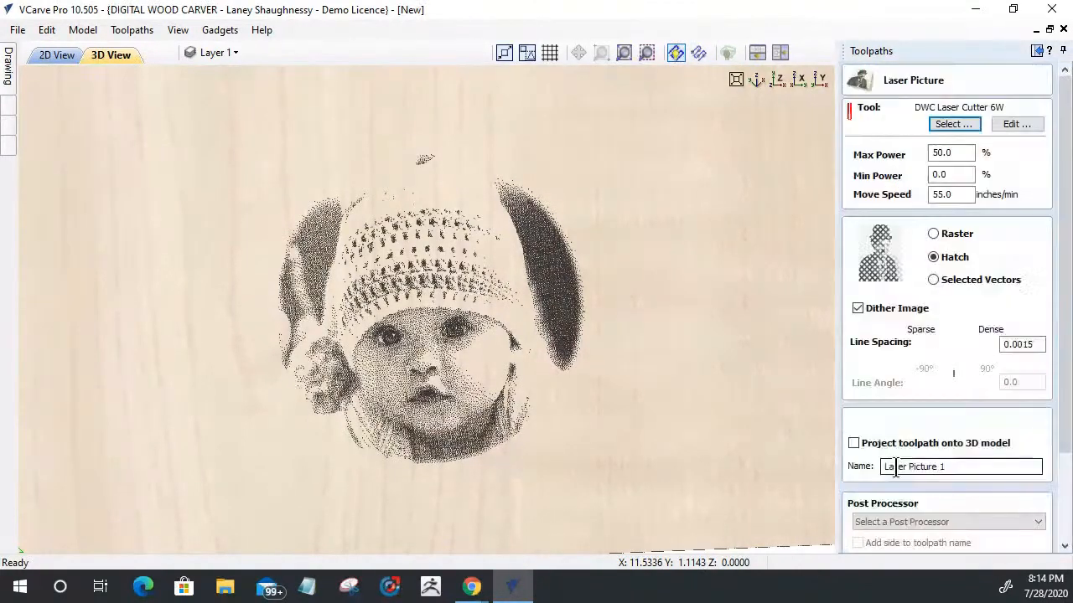
pyautogui.click(932, 233)
pyautogui.click(857, 309)
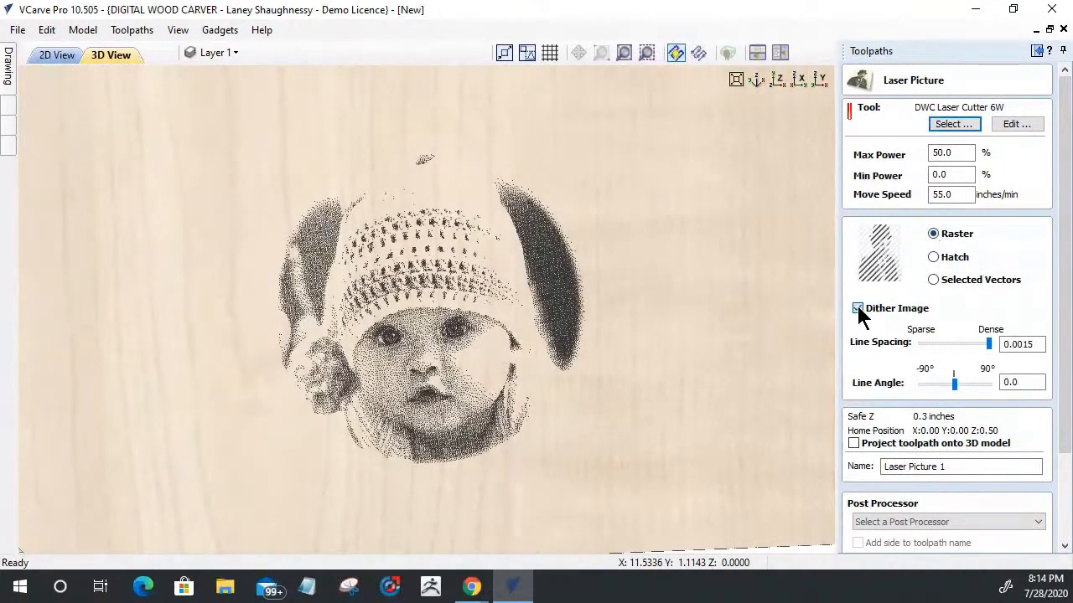
pyautogui.moveTo(956, 393); pyautogui.dragTo(971, 388)
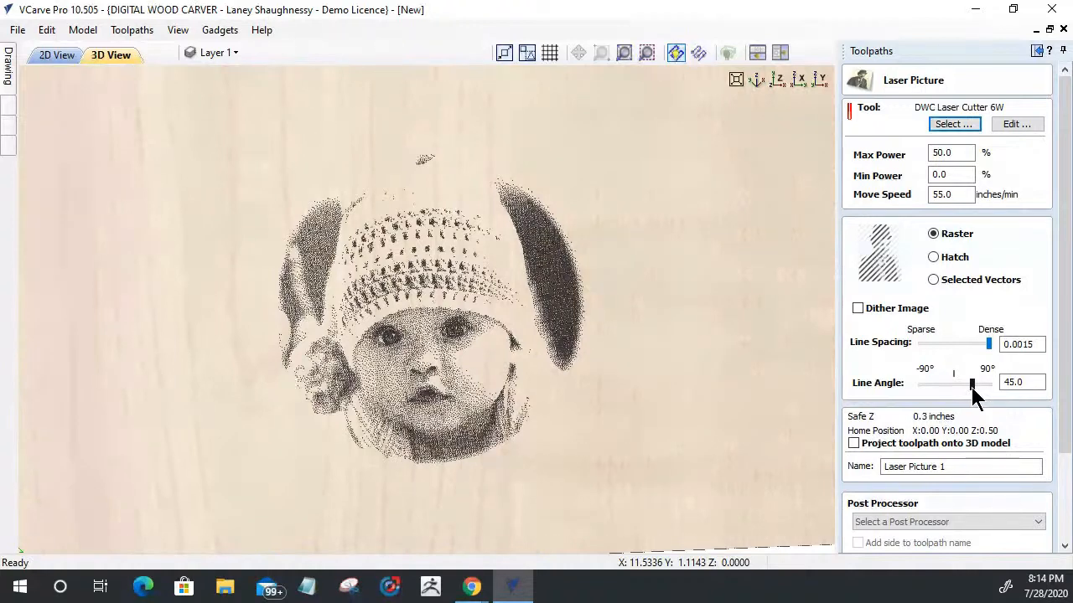
pyautogui.scroll(-3, 976, 382)
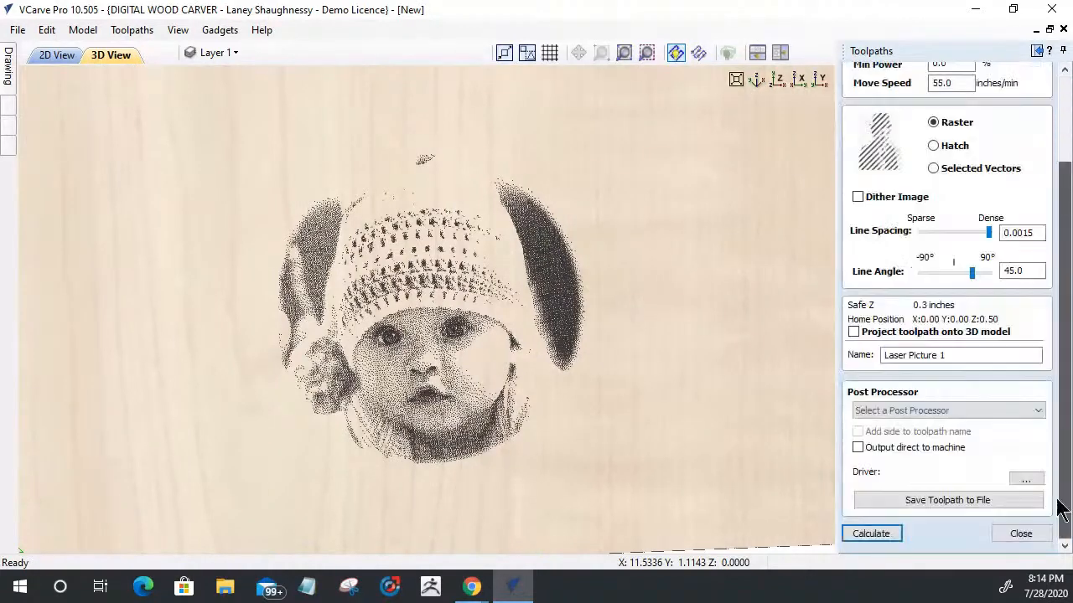
pyautogui.click(871, 534)
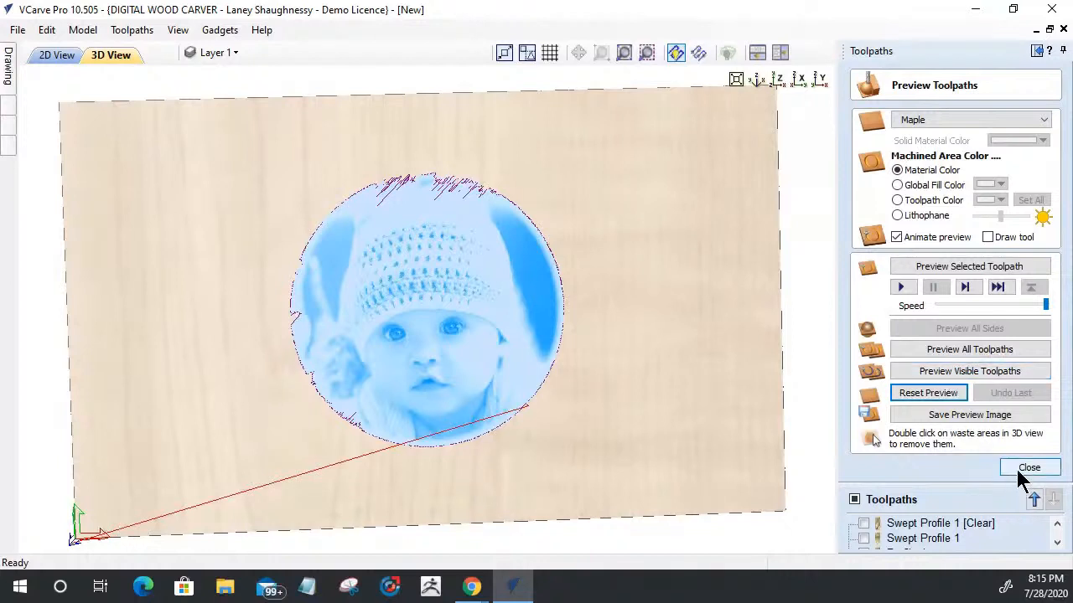
pyautogui.click(962, 372)
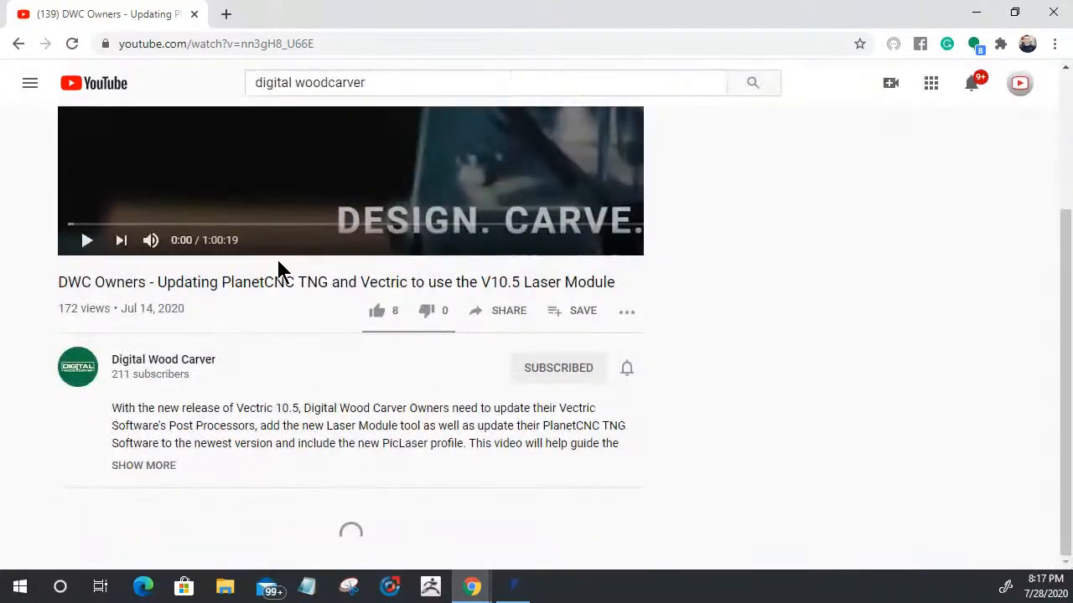
pyautogui.click(234, 186)
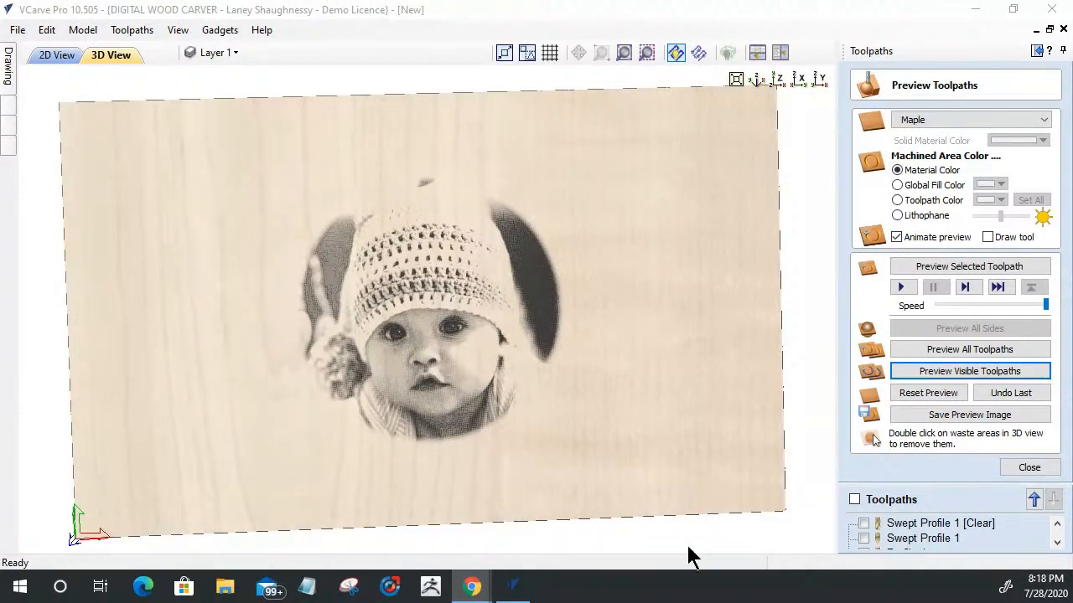
# Step: Set up a V-Carve / Engraving toolpath for the date text with the 0.25 inch V-bit and no clearance tools
pyautogui.click(42, 53)
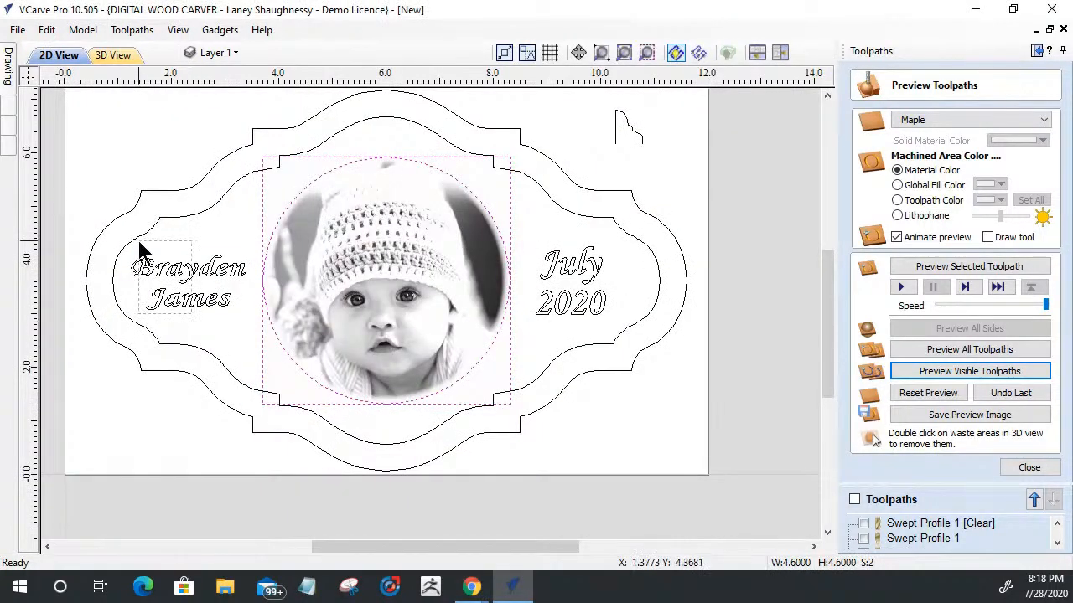
pyautogui.click(151, 265)
pyautogui.click(570, 267)
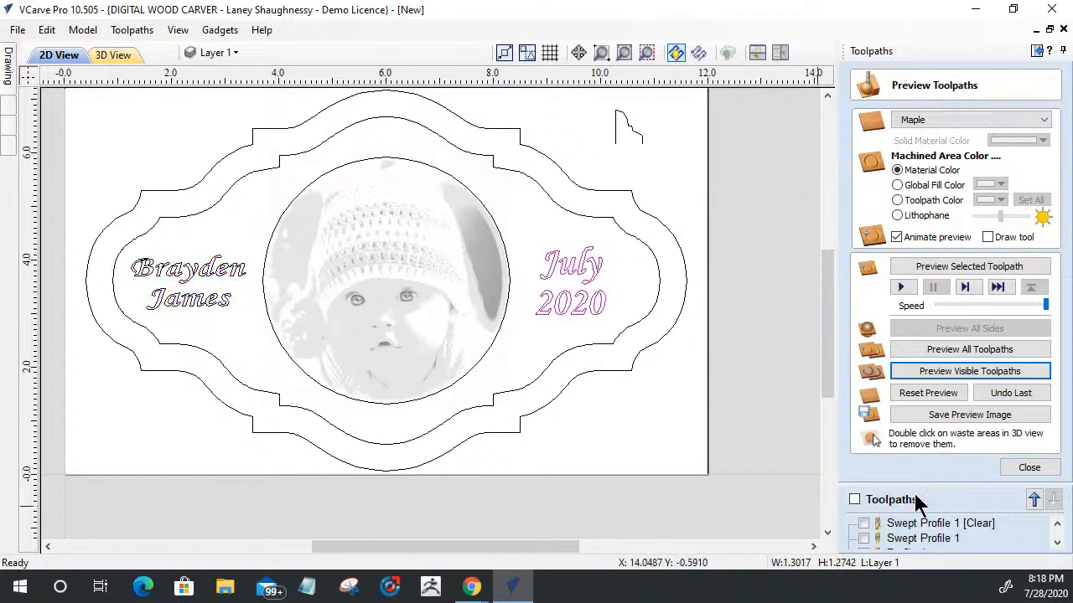
pyautogui.click(1031, 467)
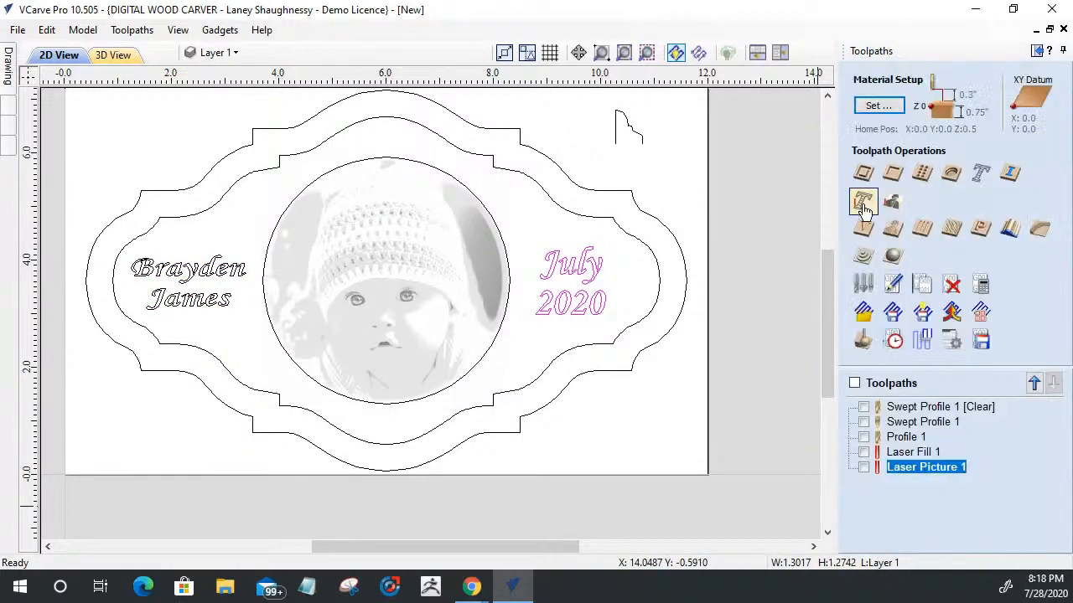
pyautogui.click(866, 231)
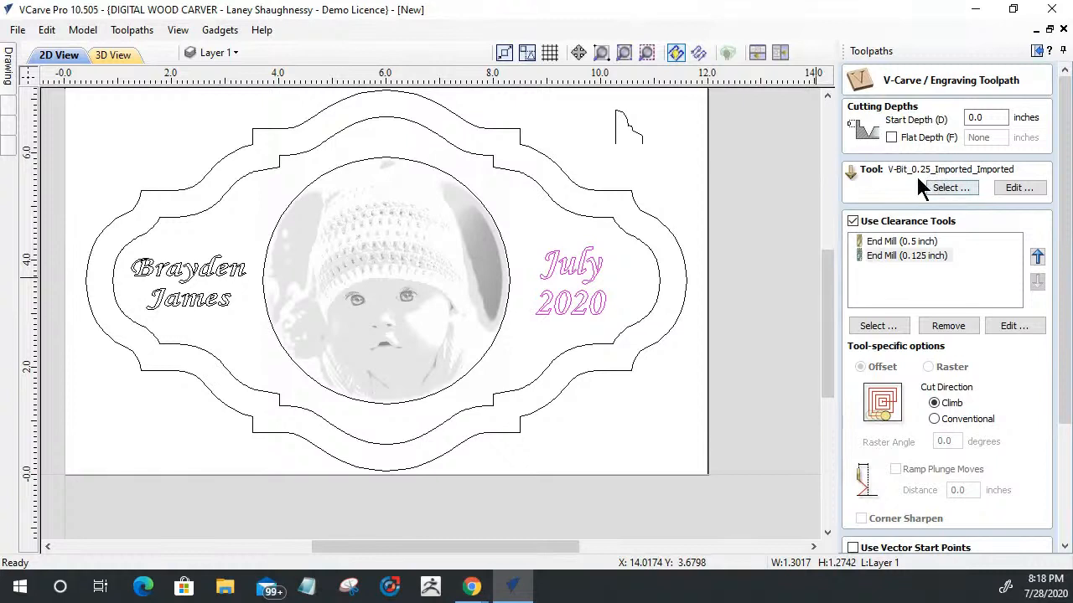
pyautogui.click(1017, 188)
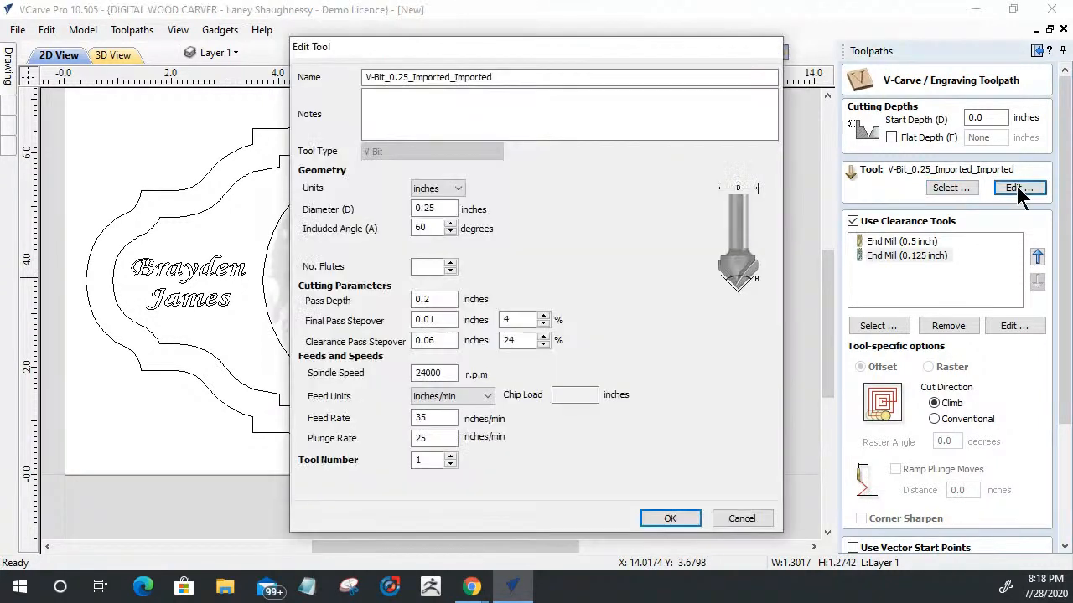
pyautogui.click(668, 519)
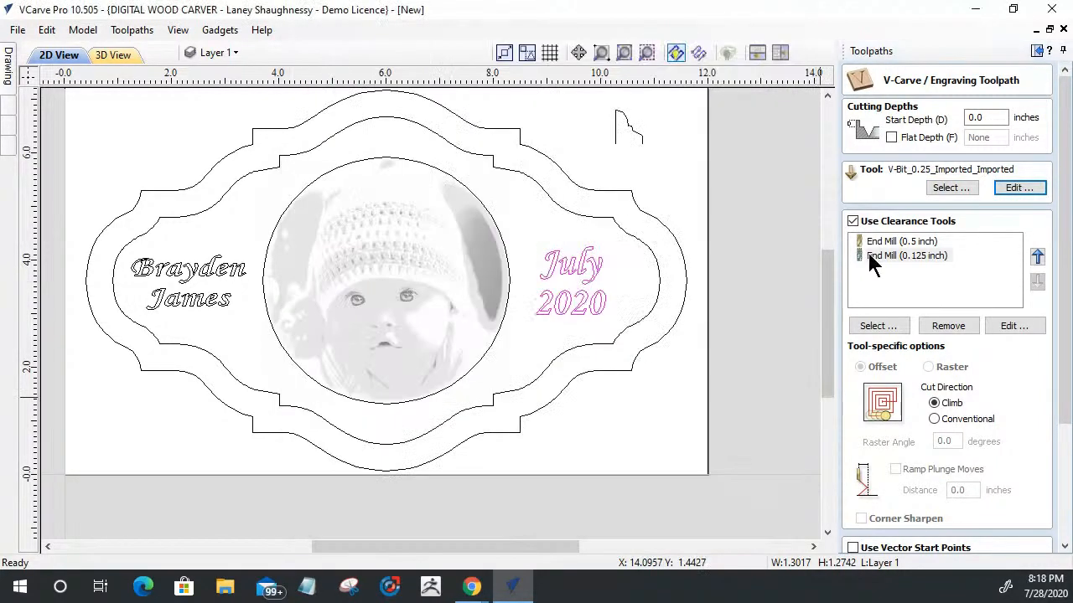
pyautogui.click(852, 221)
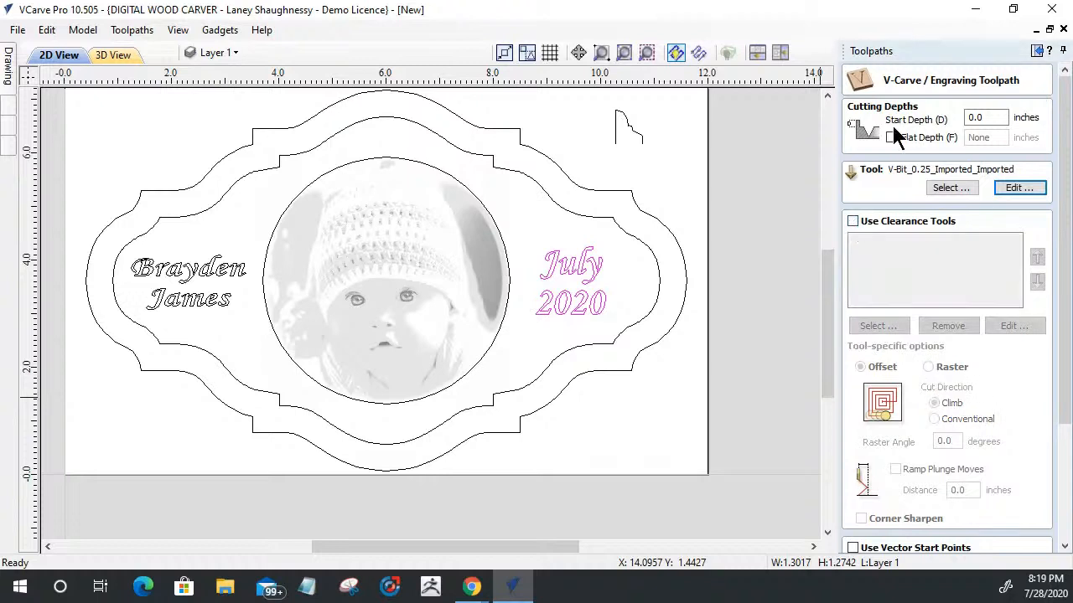
# Step: Include the name text in the vector selection and calculate the V-Carve 1 toolpath
pyautogui.moveTo(1068, 366); pyautogui.dragTo(1068, 480)
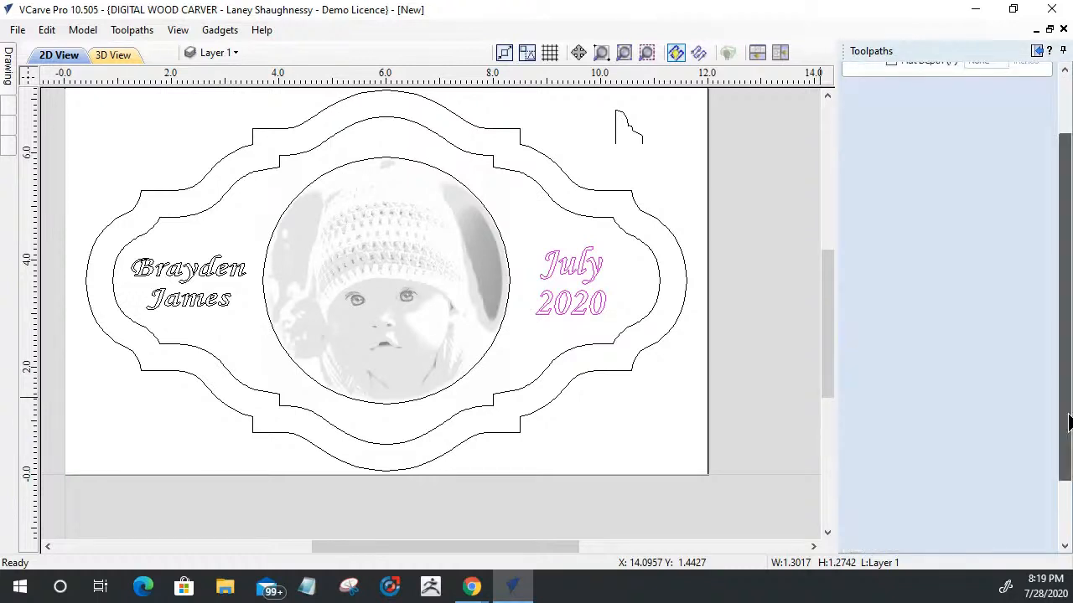
pyautogui.keyDown('shift'); pyautogui.click(184, 283); pyautogui.keyUp('shift')
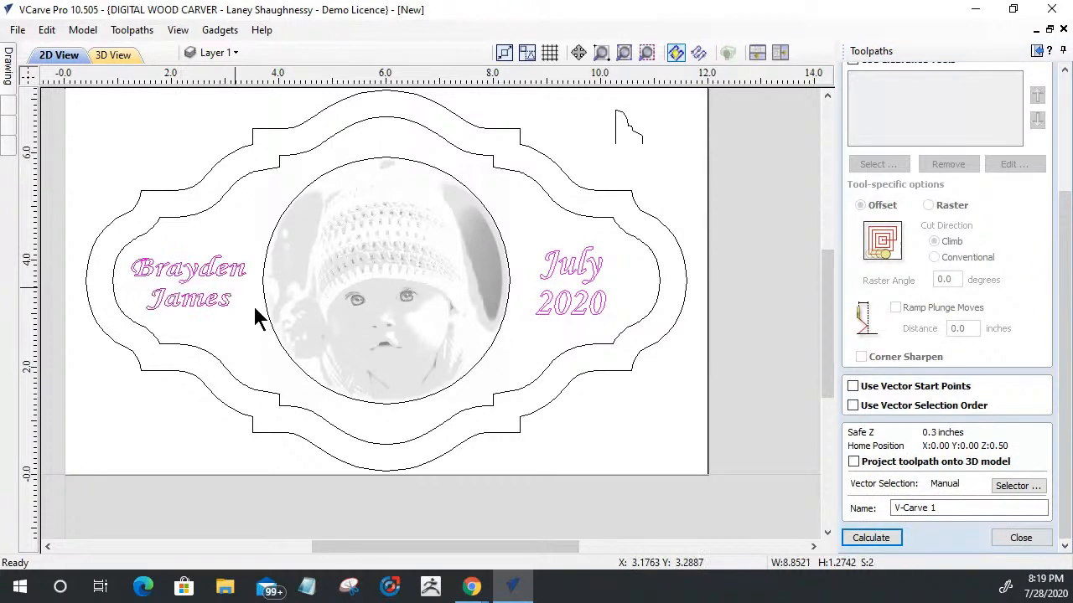
pyautogui.click(868, 538)
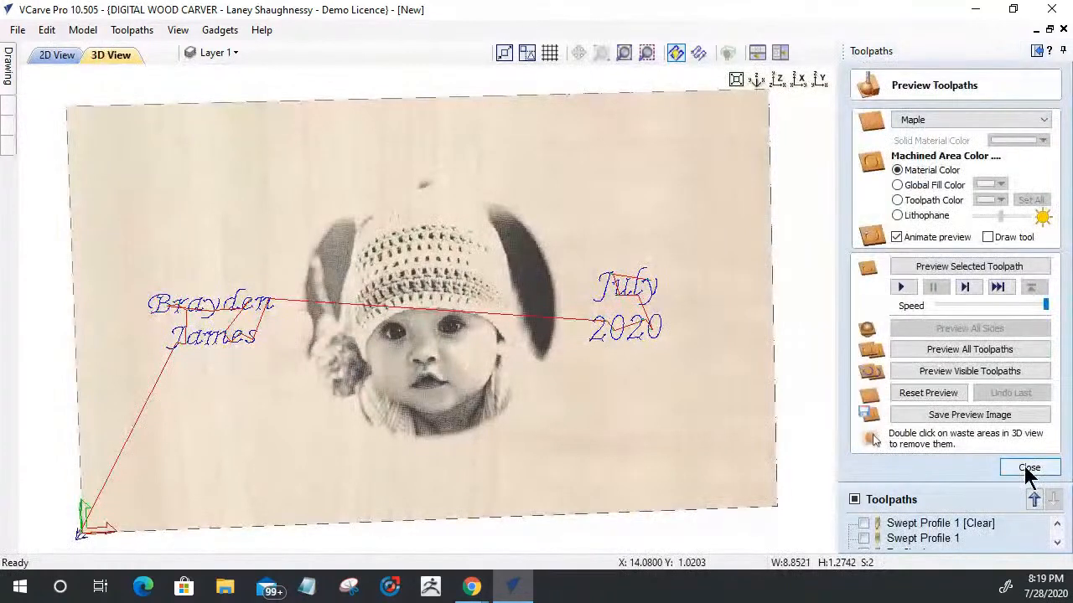
pyautogui.click(1029, 470)
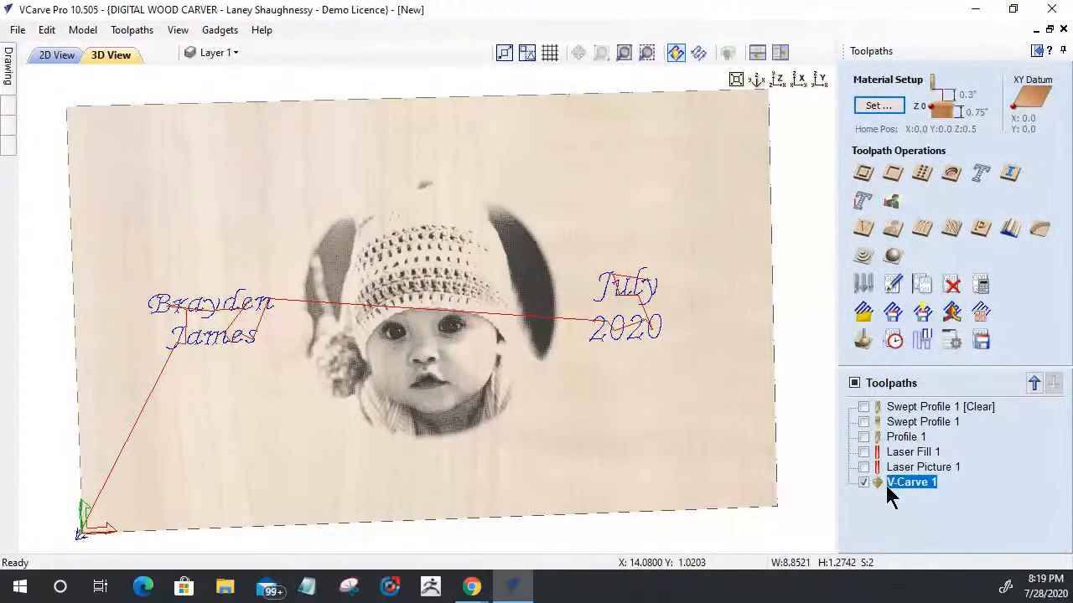
# Step: Show Swept Profile 1 [Clear], Swept Profile 1 and Profile 1 alongside V-Carve 1 and simulate all visible toolpaths
pyautogui.click(864, 407)
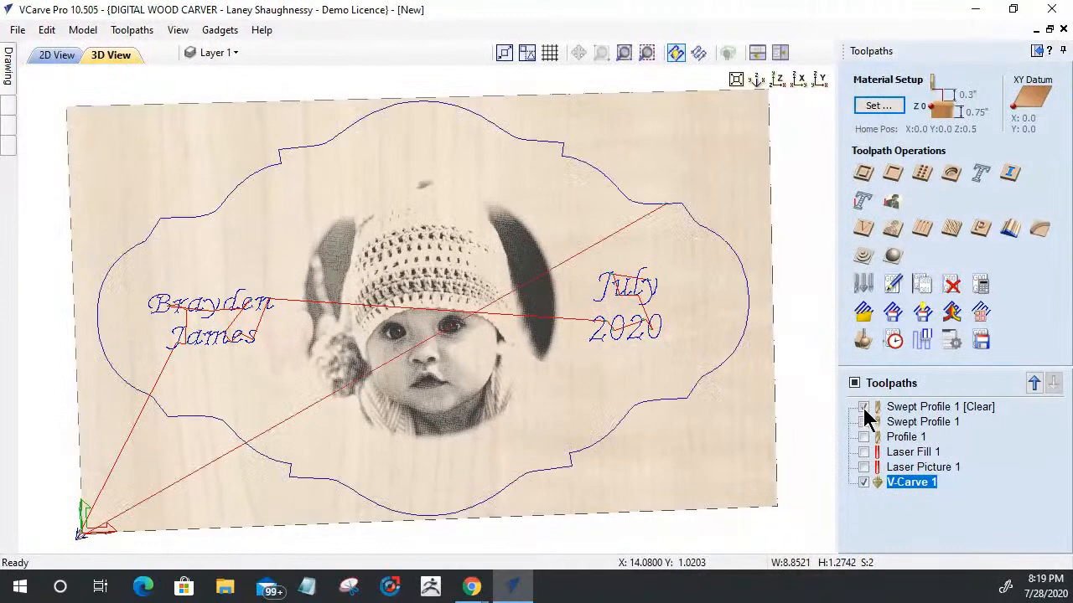
pyautogui.click(864, 421)
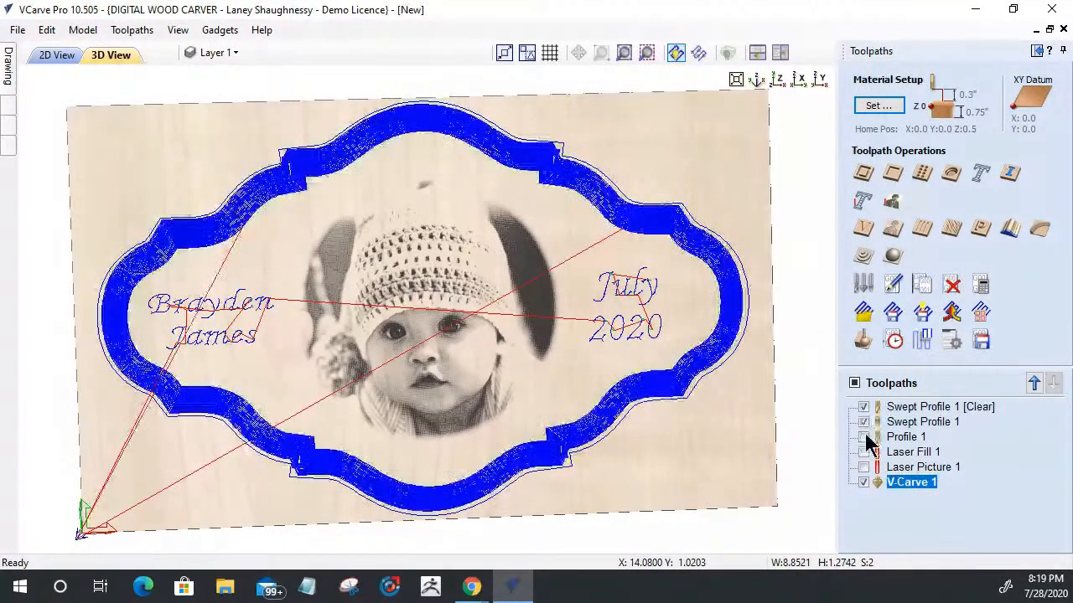
pyautogui.click(864, 436)
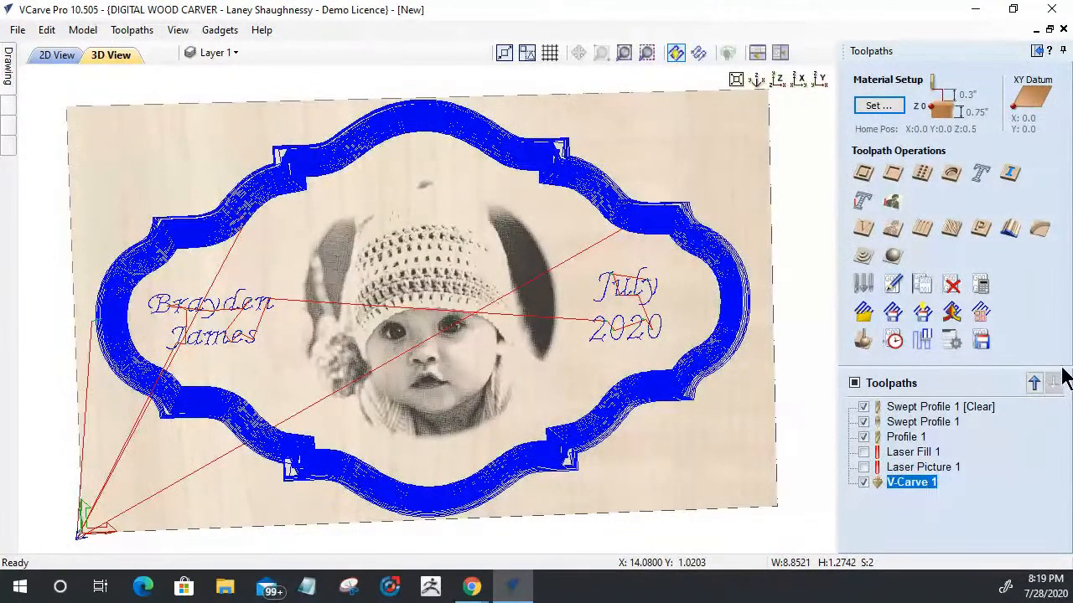
pyautogui.click(890, 258)
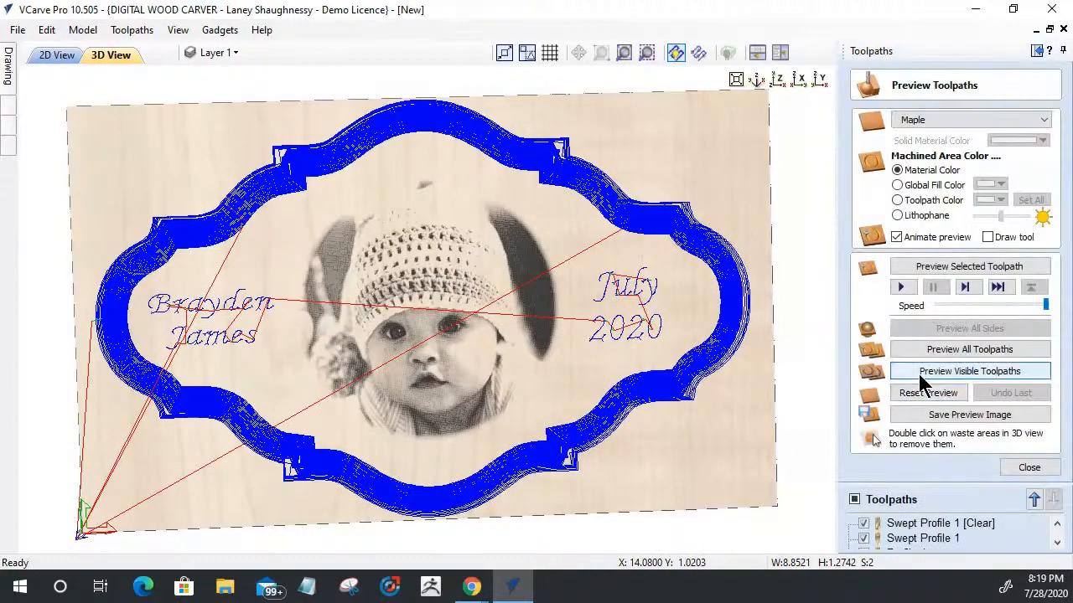
pyautogui.click(895, 372)
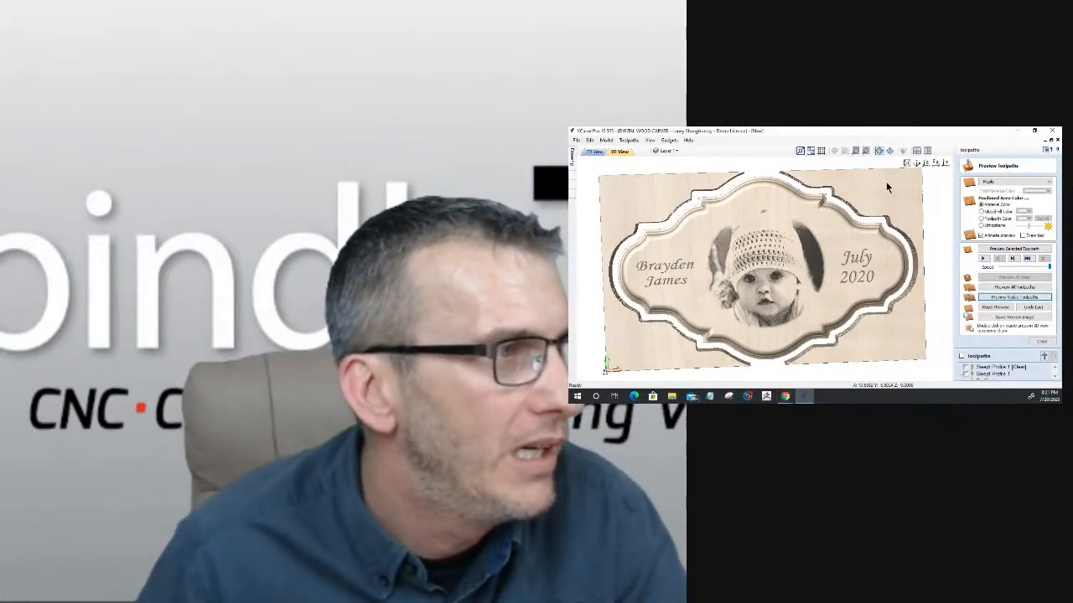
# Step: Remove the waste stock on both sides of the plaque and inspect the finished part from several angles
pyautogui.doubleClick(859, 191)
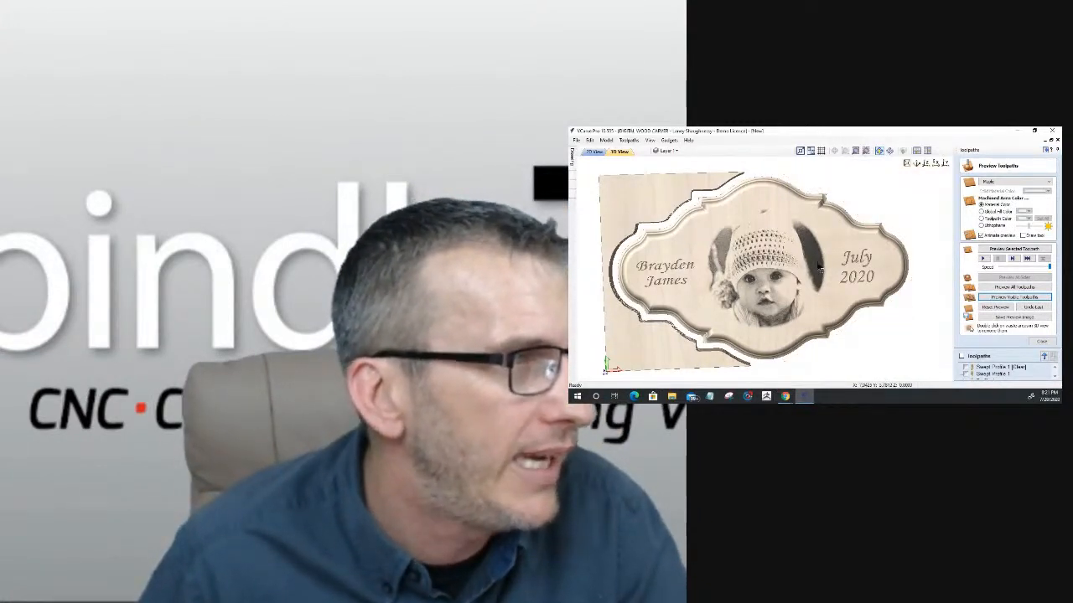
pyautogui.moveTo(780, 279); pyautogui.dragTo(869, 251)
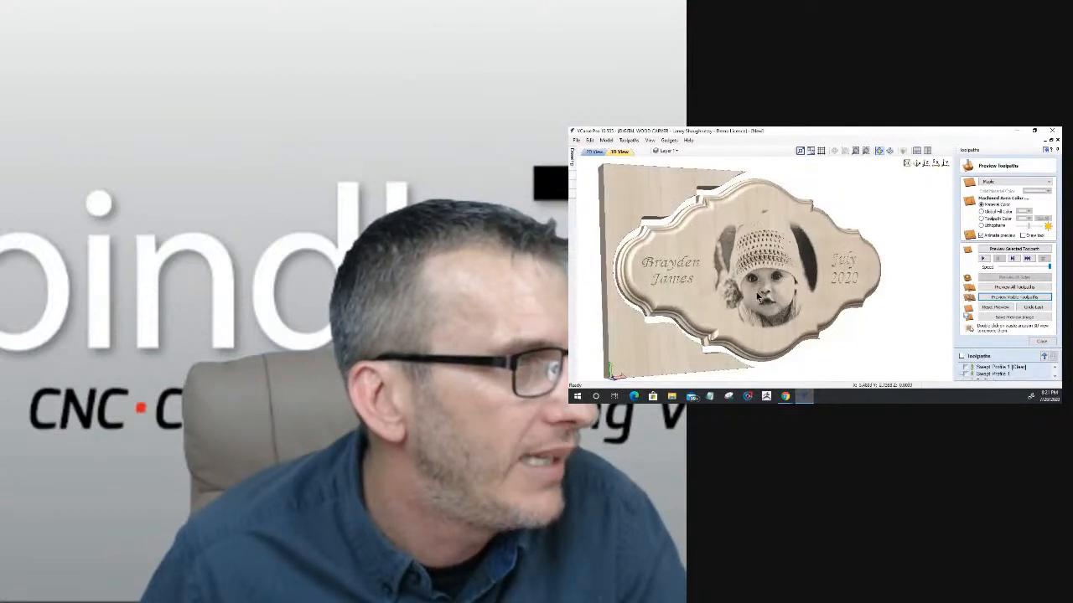
pyautogui.doubleClick(612, 220)
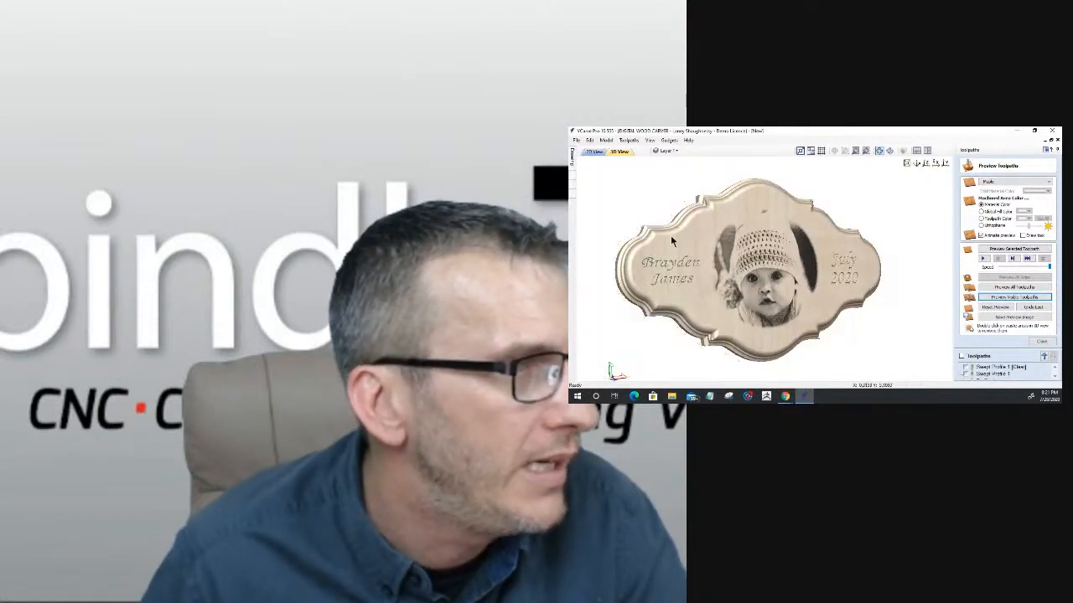
pyautogui.moveTo(671, 238); pyautogui.dragTo(656, 283)
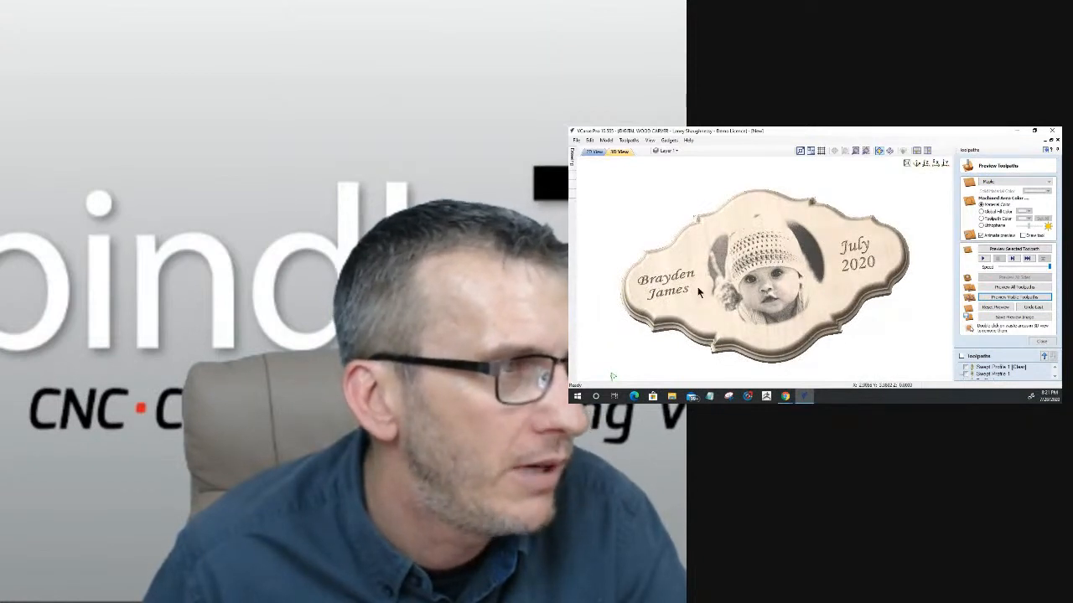
pyautogui.moveTo(775, 367); pyautogui.dragTo(738, 356)
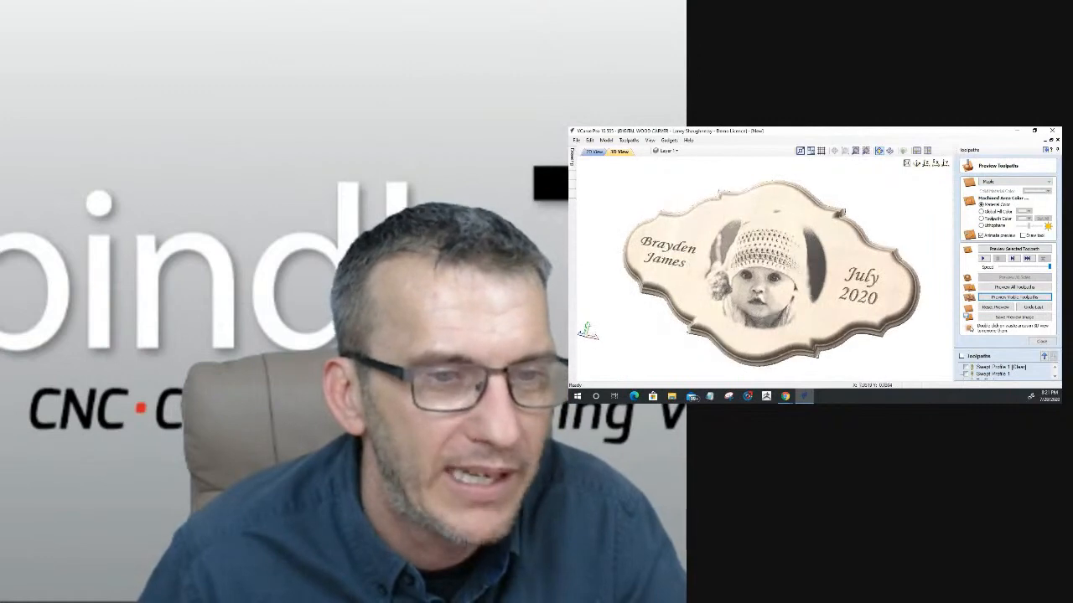
pyautogui.click(1043, 342)
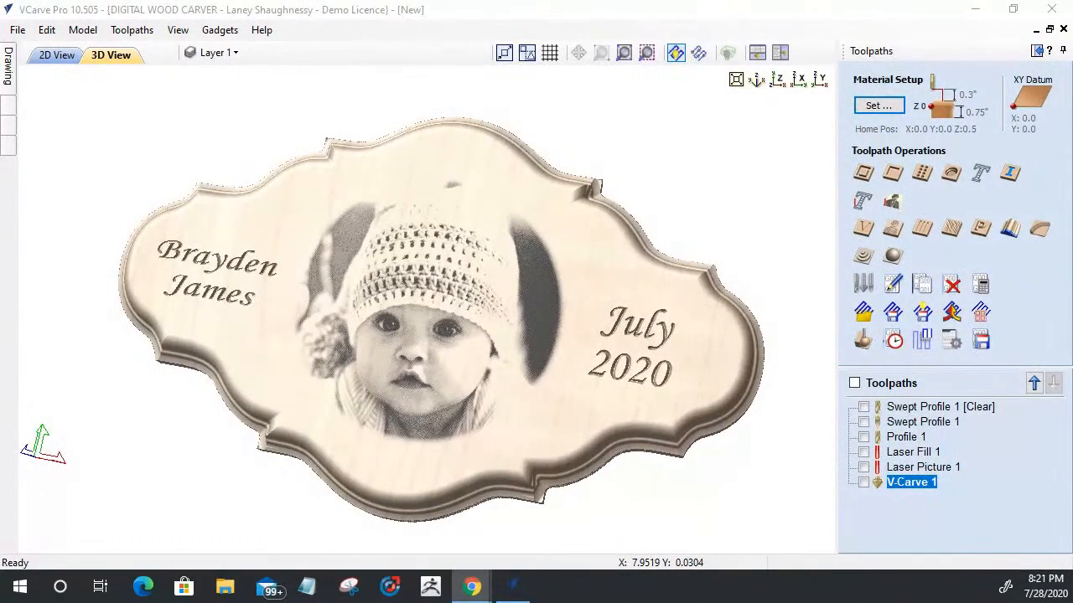
# Step: Review the 2D Profile toolpath settings and leave them without calculating
pyautogui.click(863, 175)
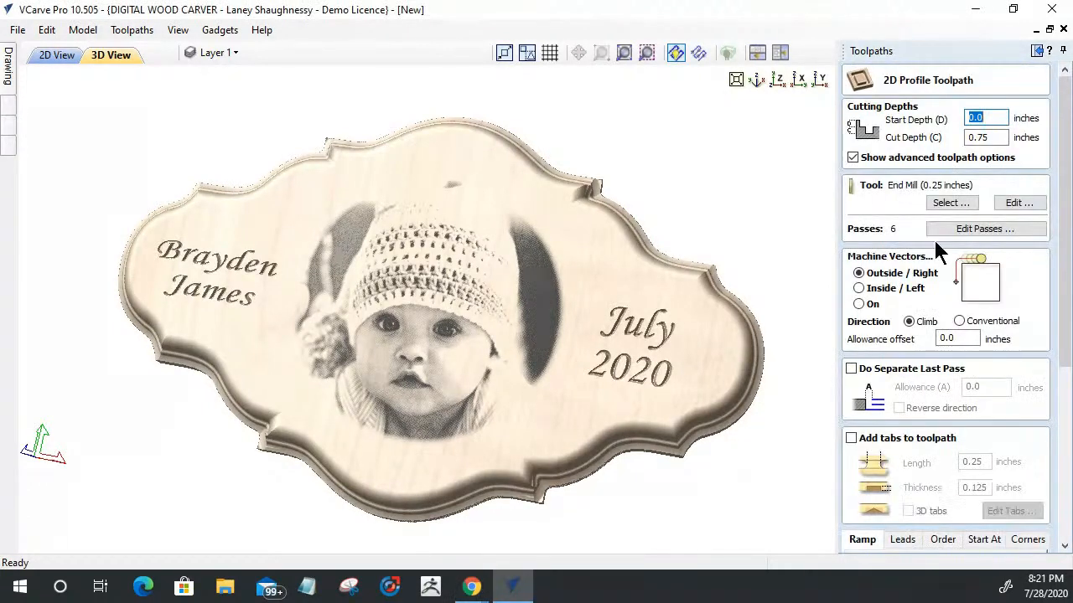
pyautogui.moveTo(1063, 364); pyautogui.dragTo(1063, 537)
pyautogui.click(1024, 541)
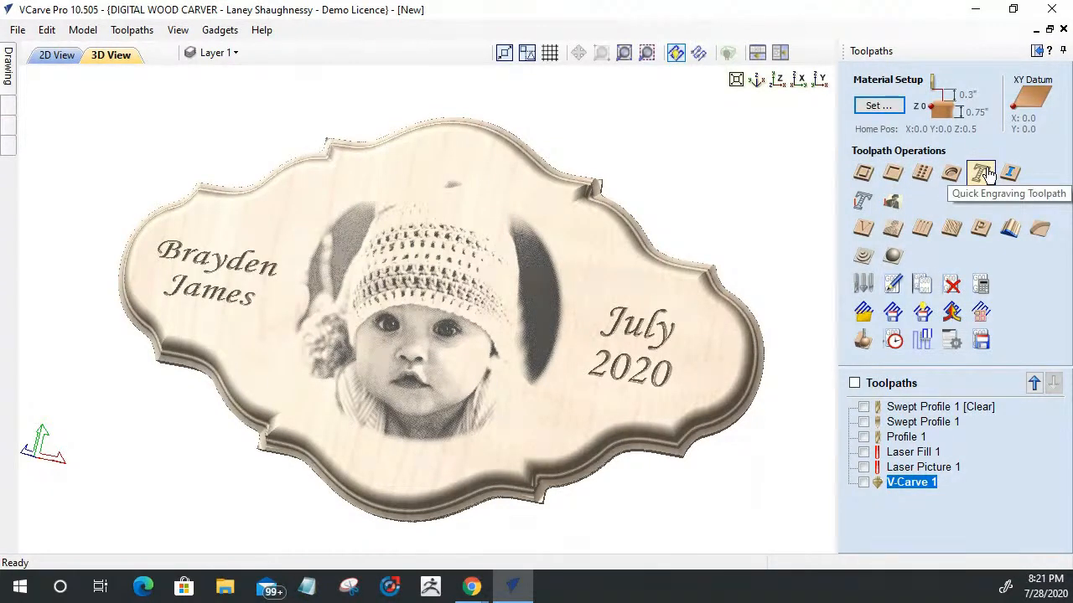
# Step: Review the post processors available for saving toolpaths, including the Digital Wood Carver Laser options, without changing the selection
pyautogui.click(980, 339)
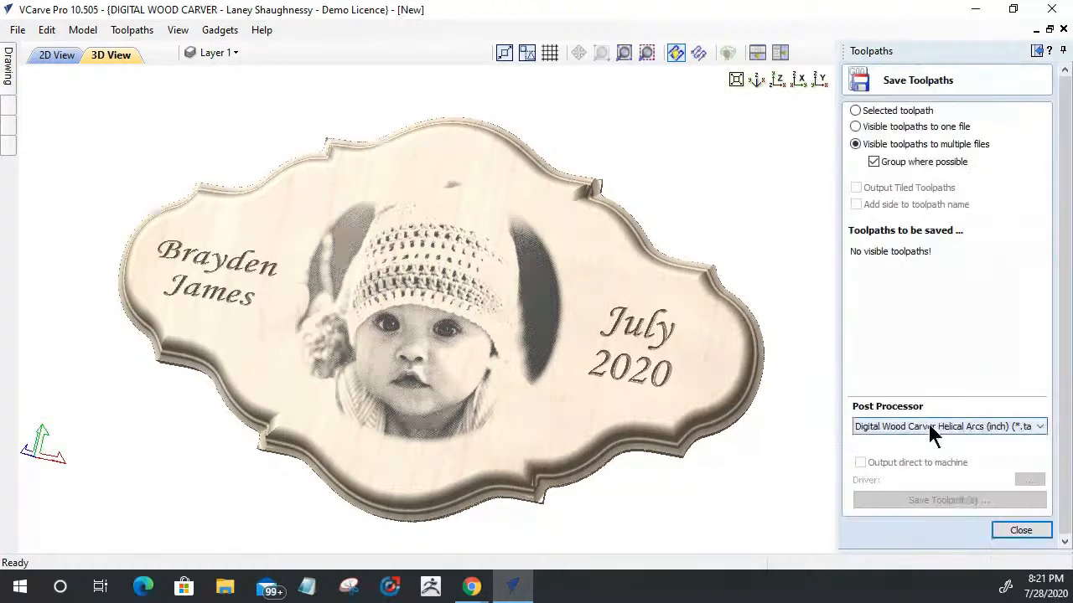
pyautogui.click(929, 425)
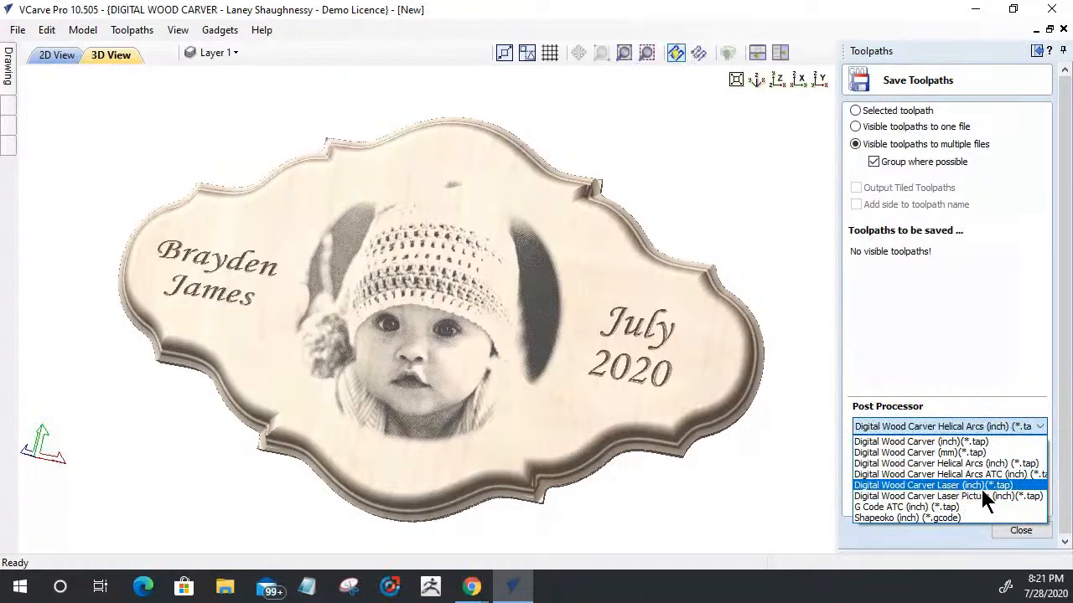
pyautogui.click(1028, 533)
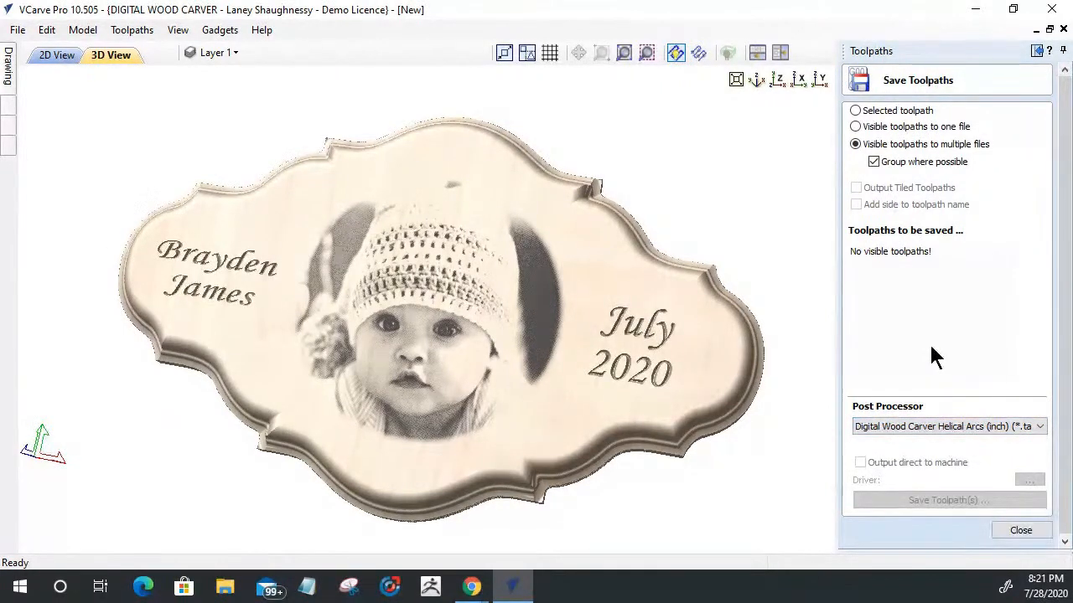
pyautogui.click(1009, 529)
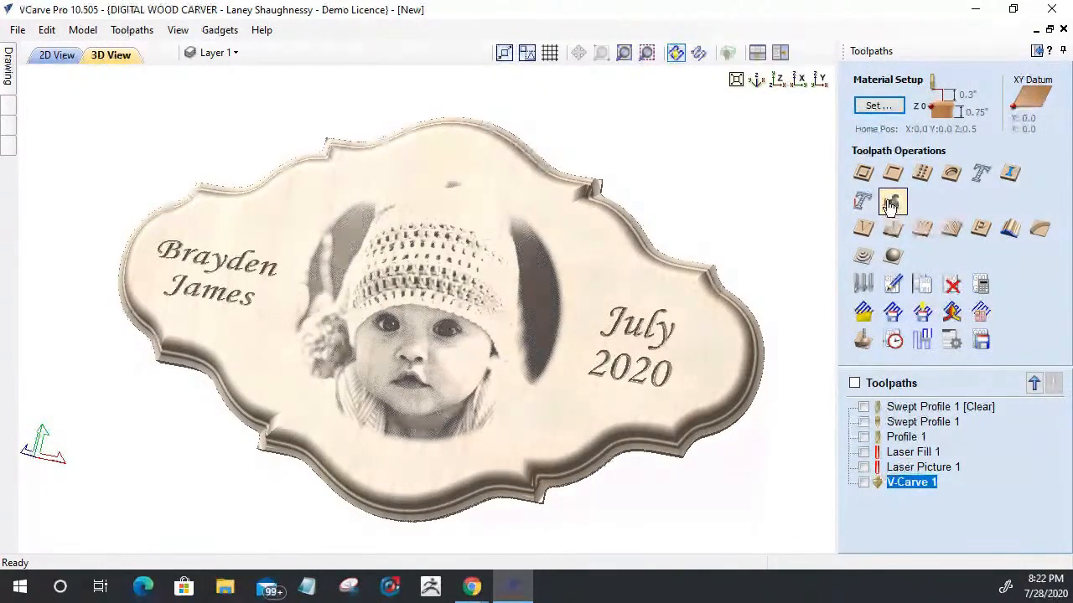
pyautogui.click(981, 344)
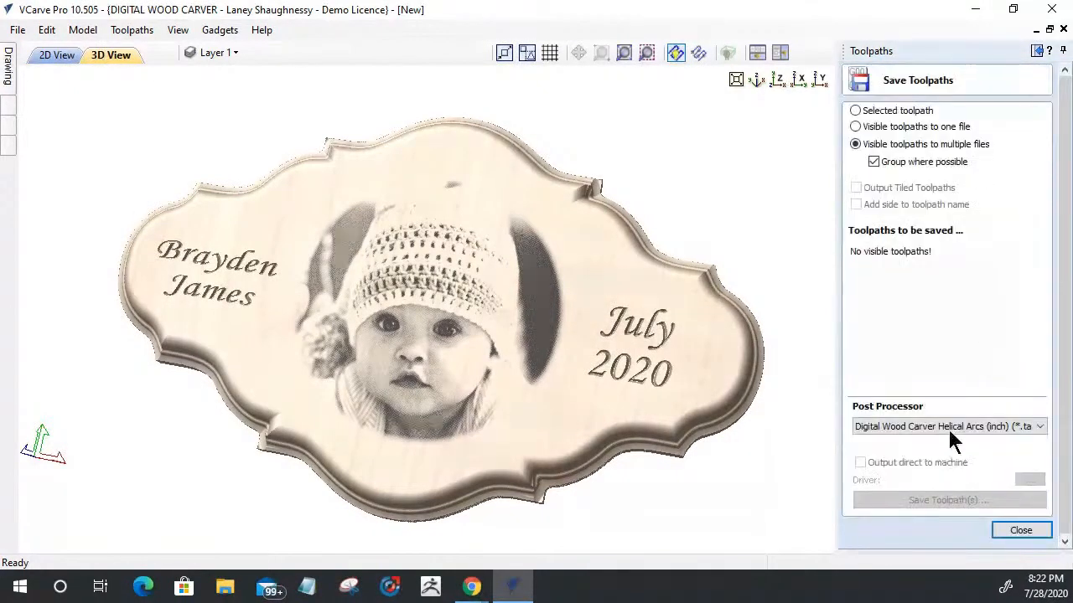
pyautogui.click(949, 427)
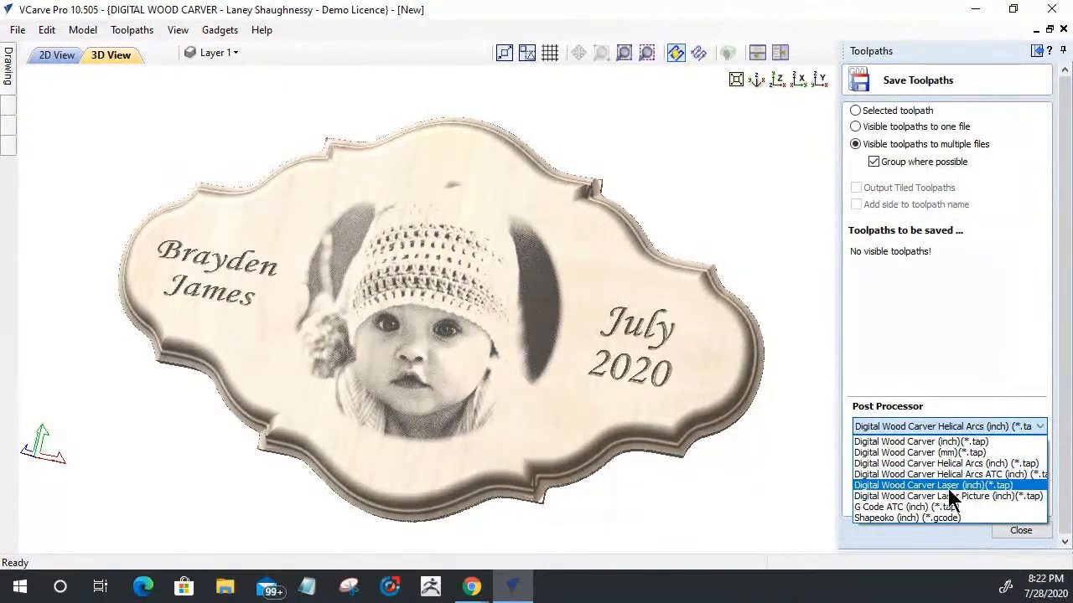
pyautogui.click(1004, 529)
pyautogui.click(1006, 533)
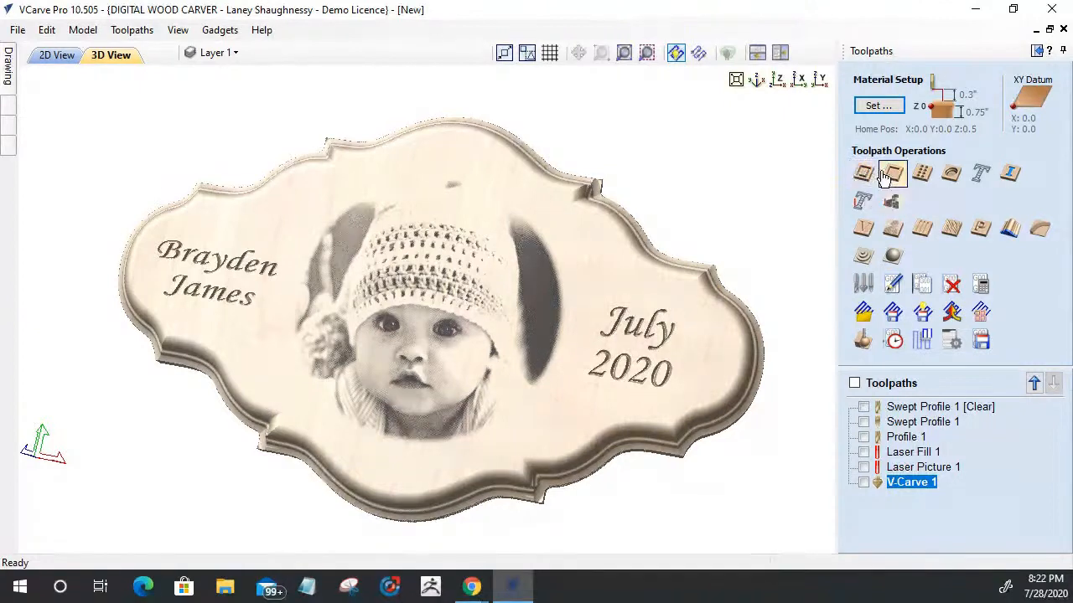
# Step: Compare the Cut On and Hatch Fill options of the Laser Cut & Fill toolpath and leave it without calculating
pyautogui.click(858, 204)
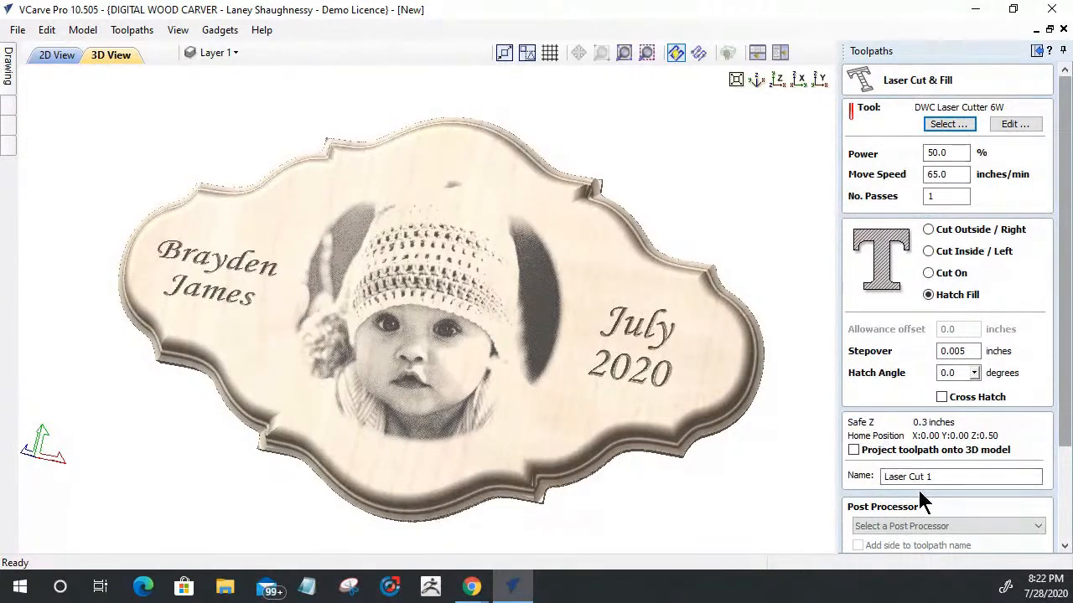
pyautogui.click(928, 276)
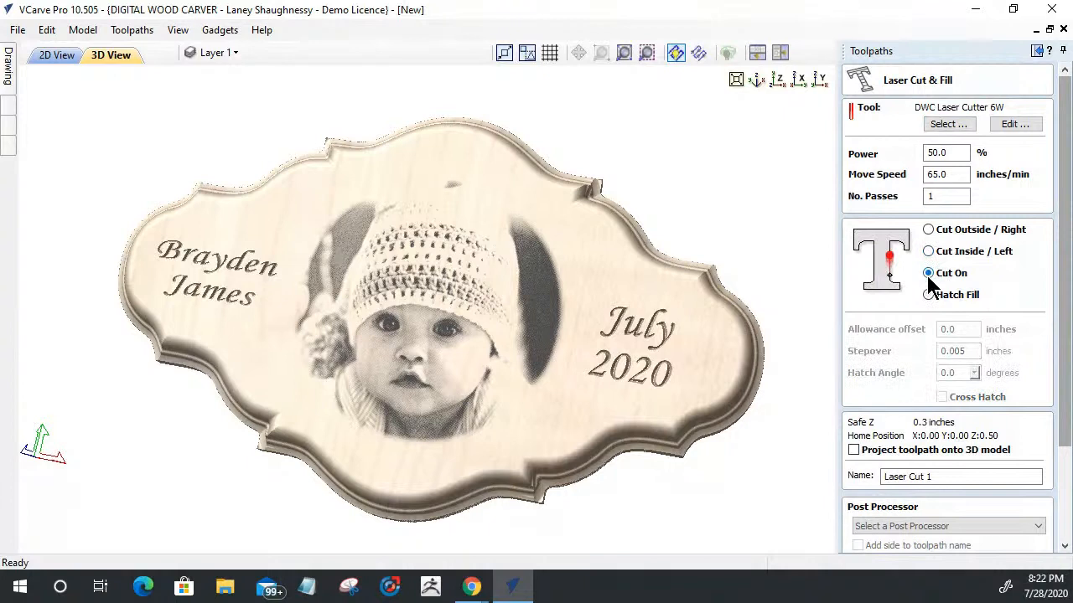
pyautogui.click(929, 295)
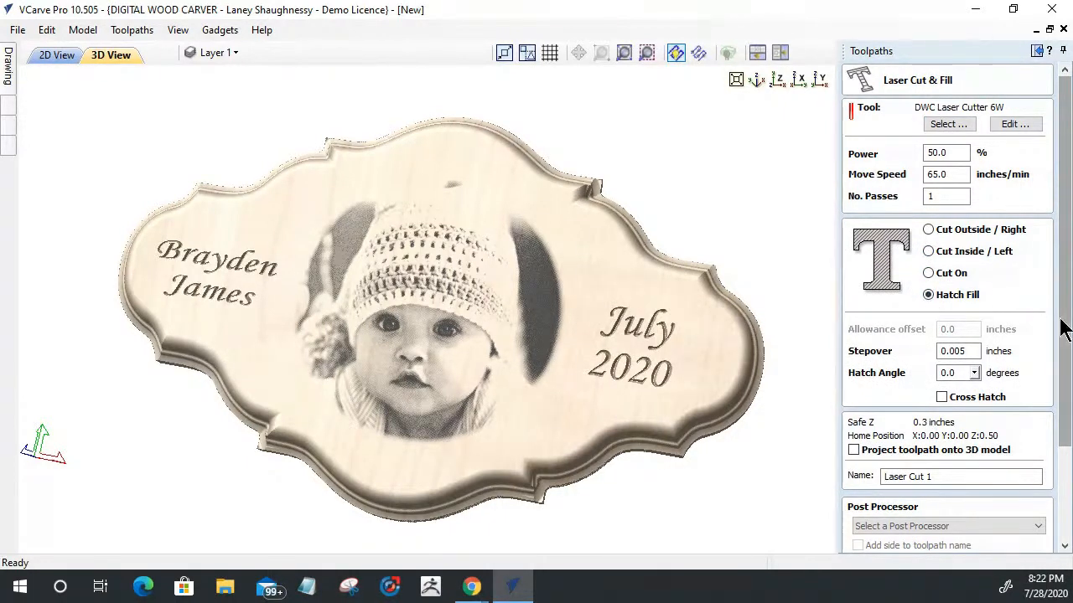
pyautogui.scroll(-3, 1065, 331)
pyautogui.click(1022, 526)
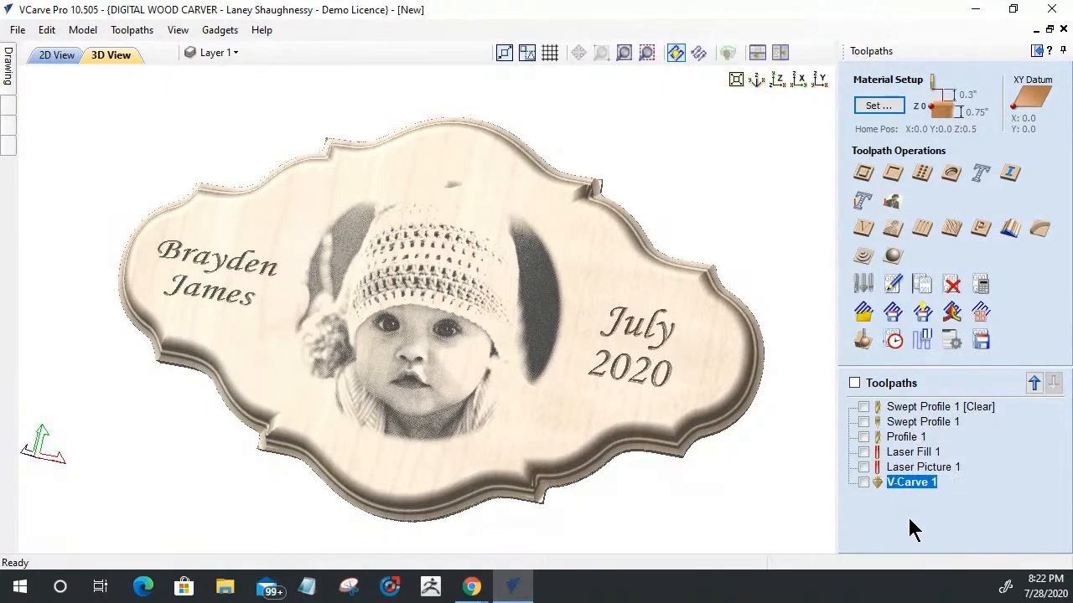
# Step: Reopen Laser Cut & Fill and compare its Cut Outside / Right, Cut Inside / Left and Cut On options
pyautogui.moveTo(668, 440); pyautogui.dragTo(596, 399)
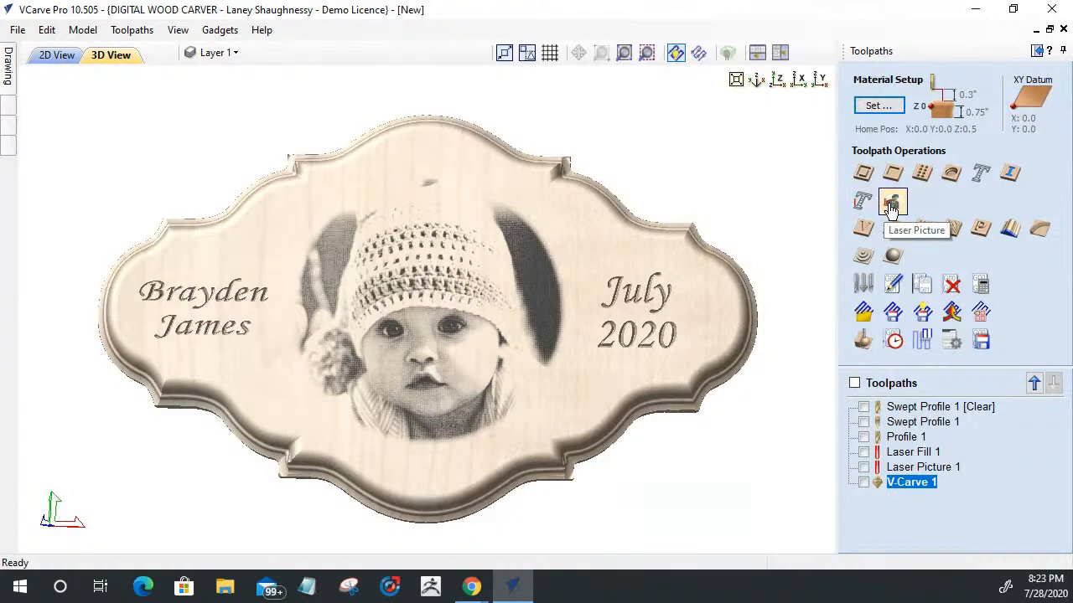
pyautogui.click(863, 202)
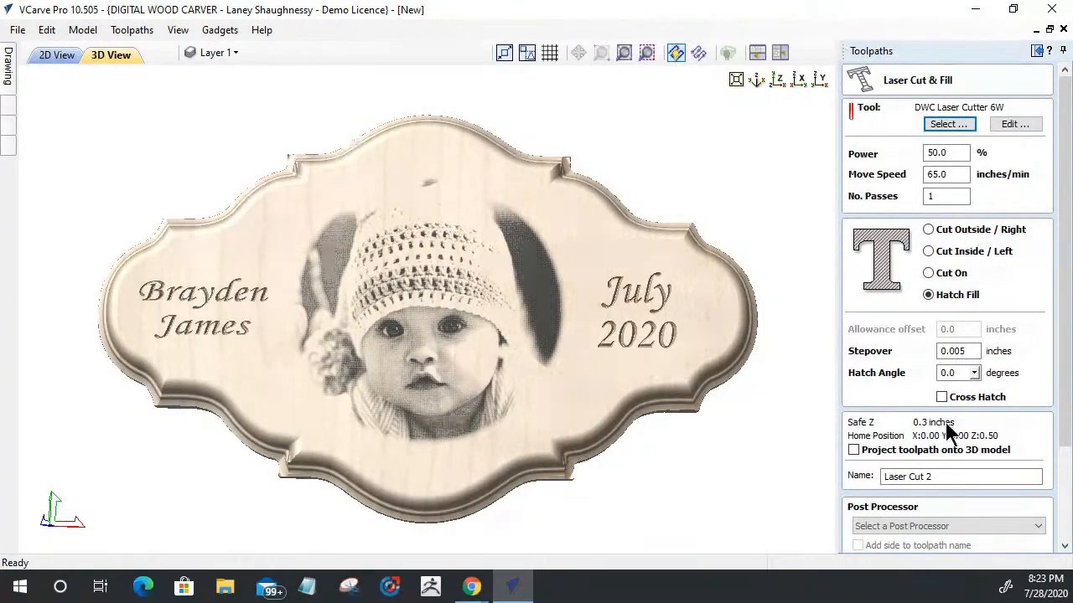
pyautogui.click(929, 230)
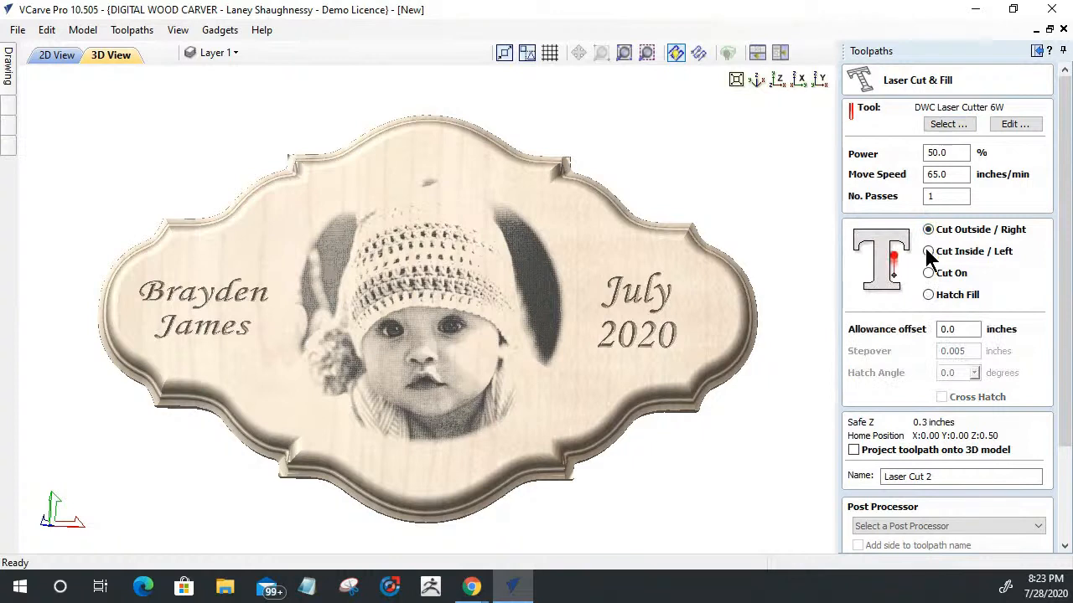
pyautogui.click(928, 252)
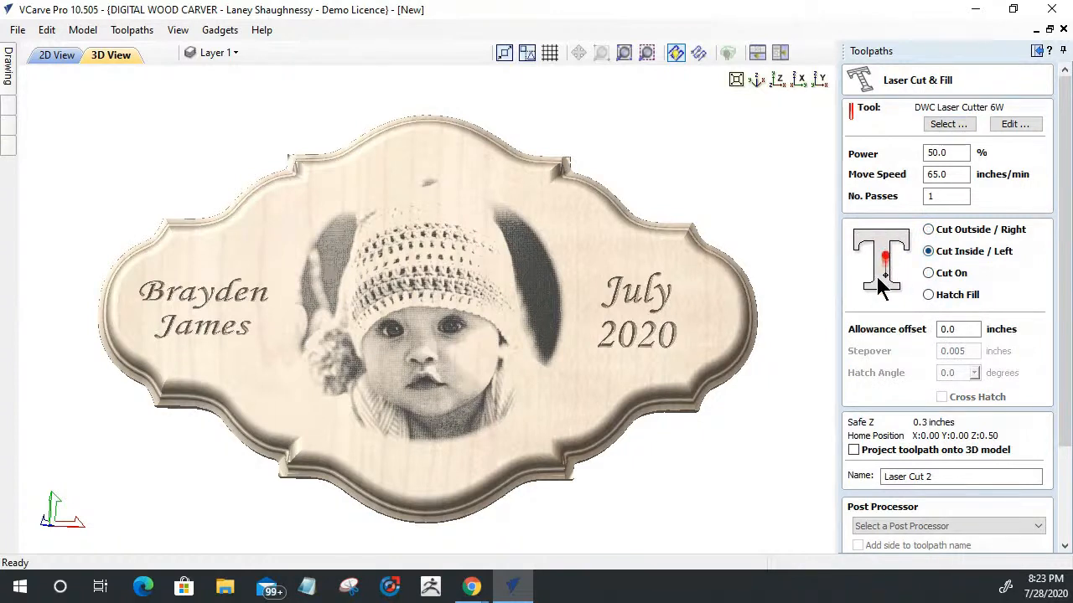
pyautogui.click(929, 274)
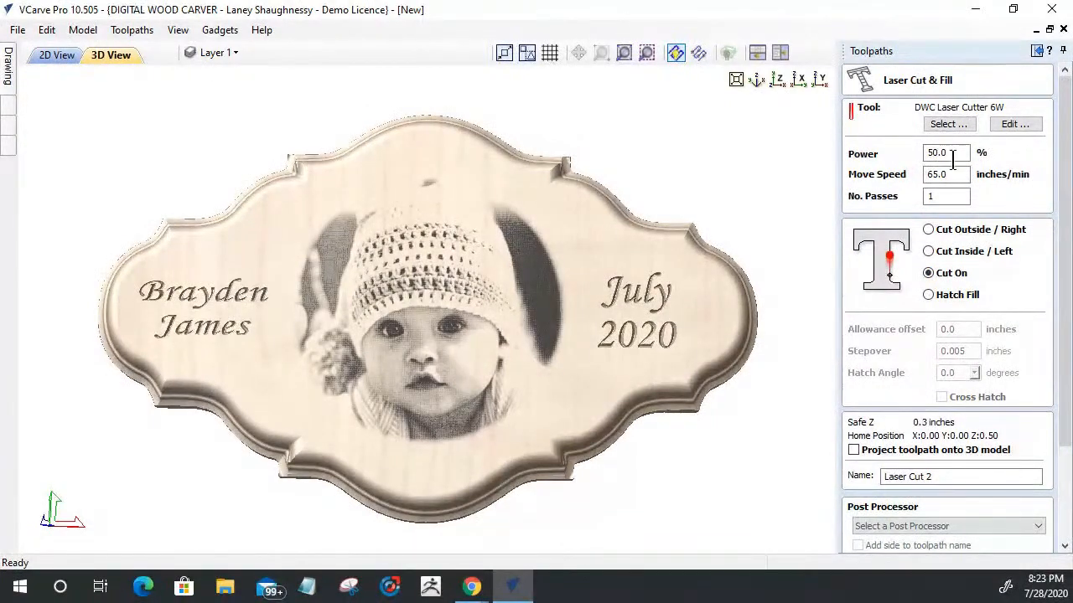
# Step: Review the pass count and the cutting parameters of the DWC Laser Cutter 6W tool without changing them
pyautogui.doubleClick(943, 196)
pyautogui.click(1028, 127)
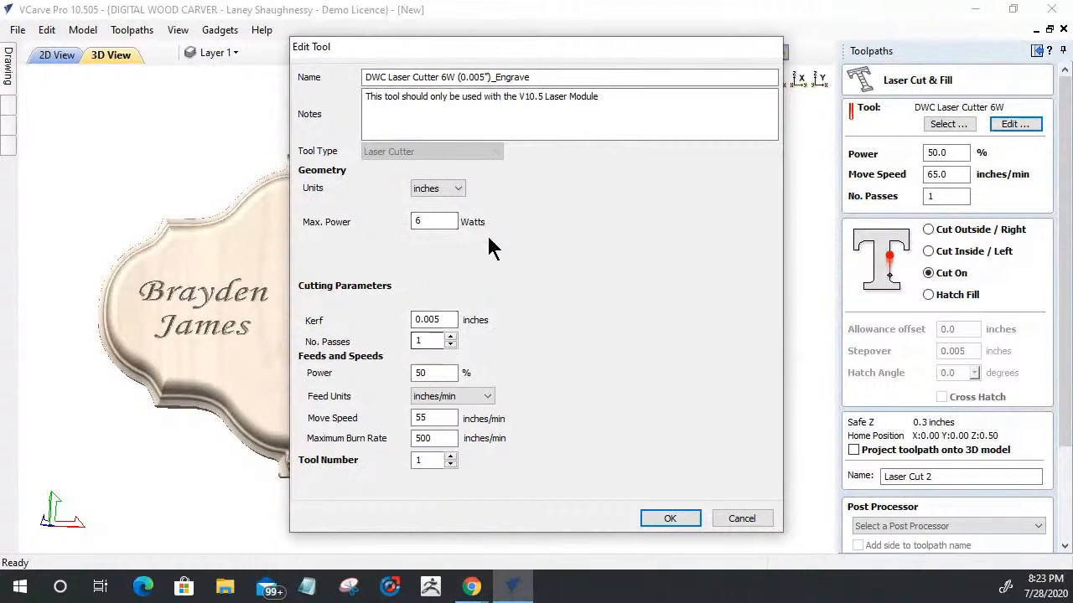
pyautogui.click(740, 519)
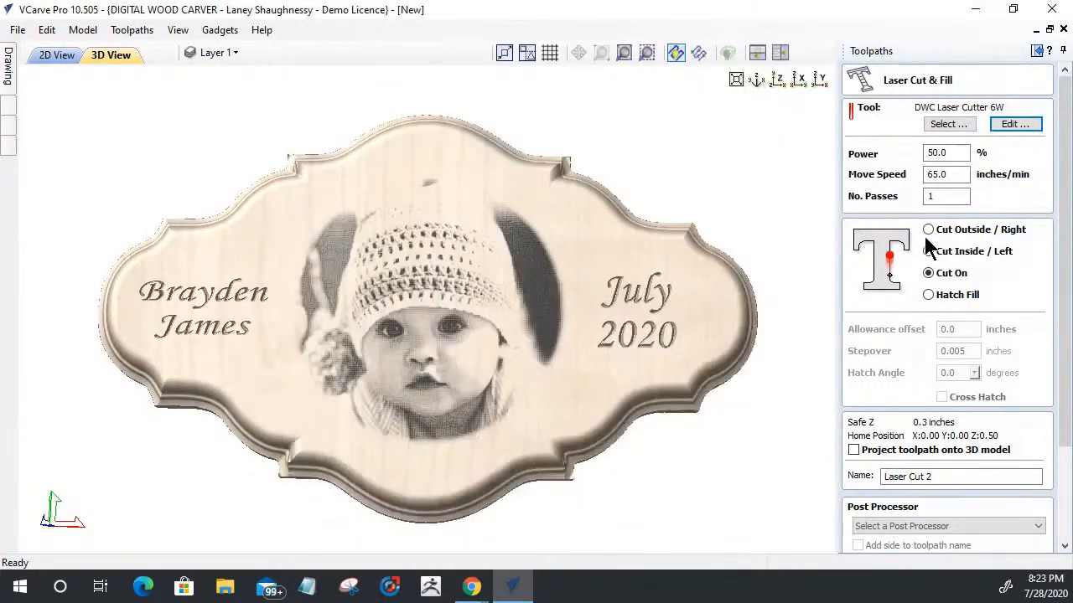
# Step: Compare Hatch Fill with and without Cross Hatch at 50% power, and leave Laser Cut & Fill without calculating
pyautogui.click(929, 295)
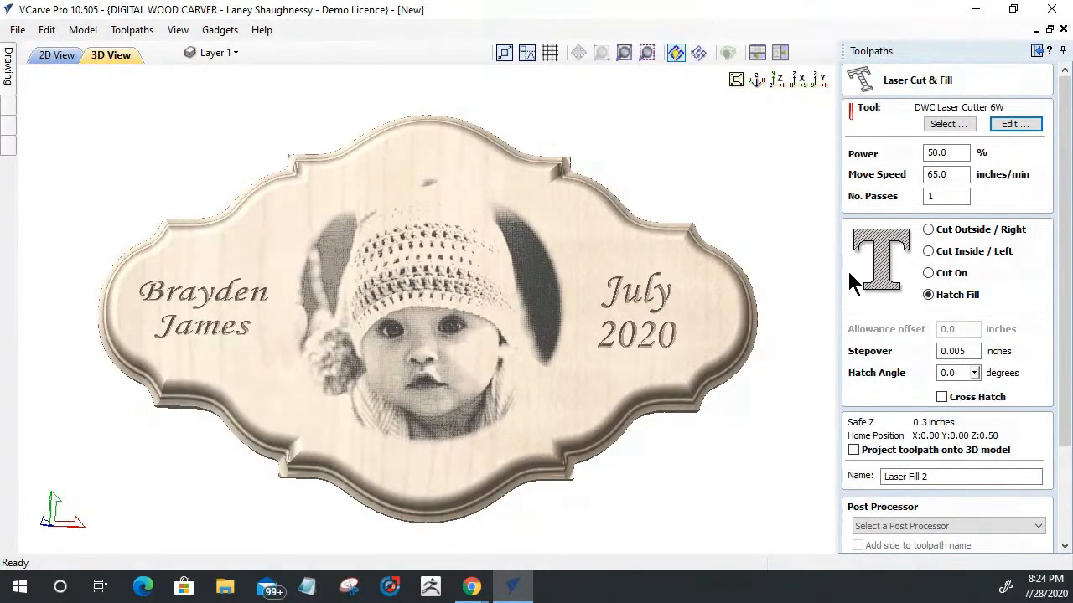
pyautogui.click(942, 397)
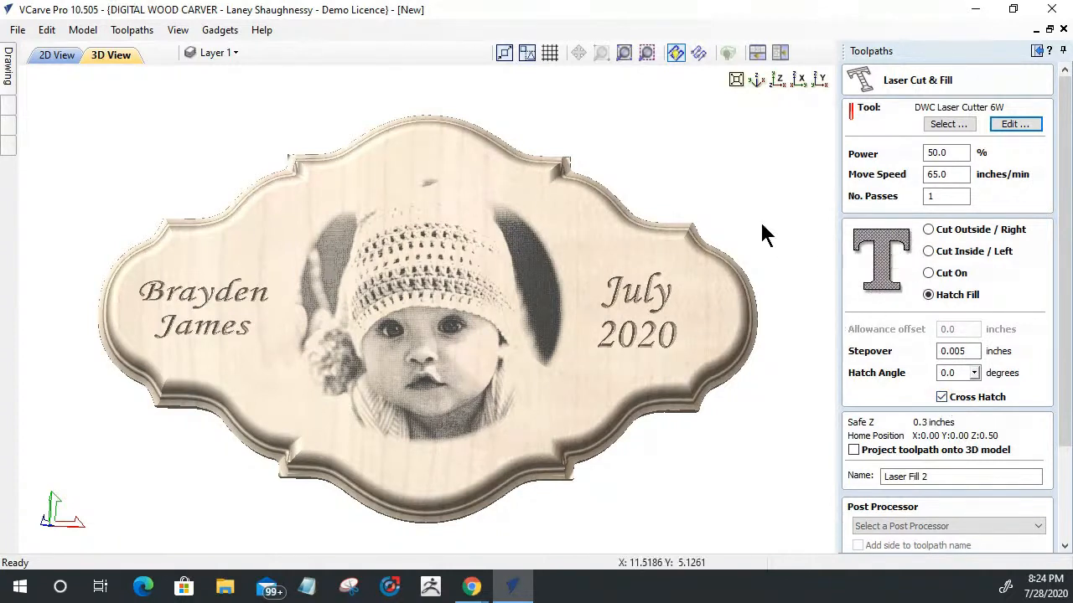
pyautogui.click(942, 397)
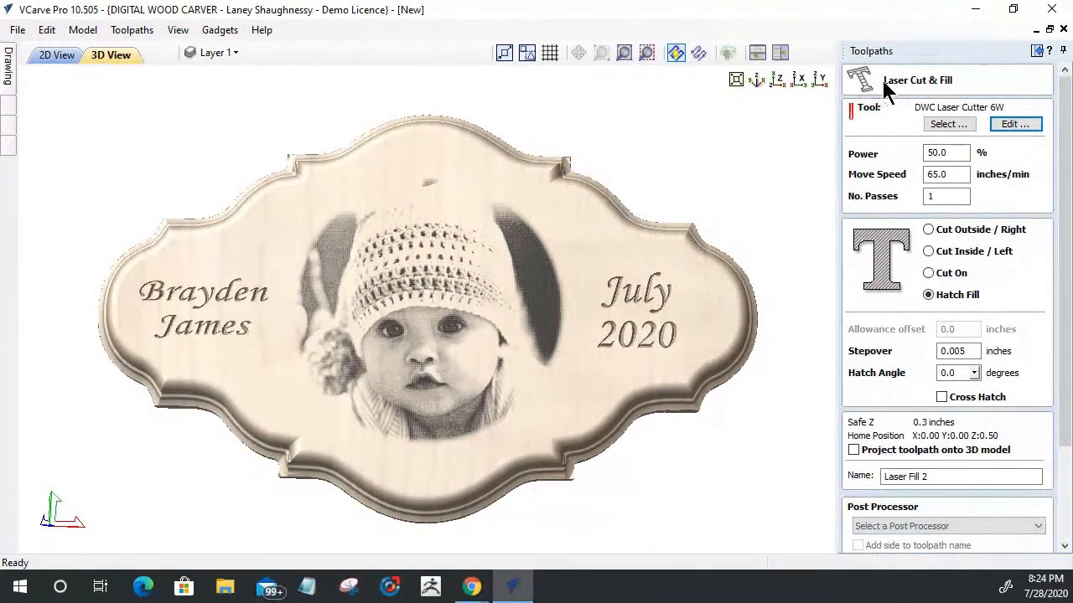
pyautogui.doubleClick(929, 151)
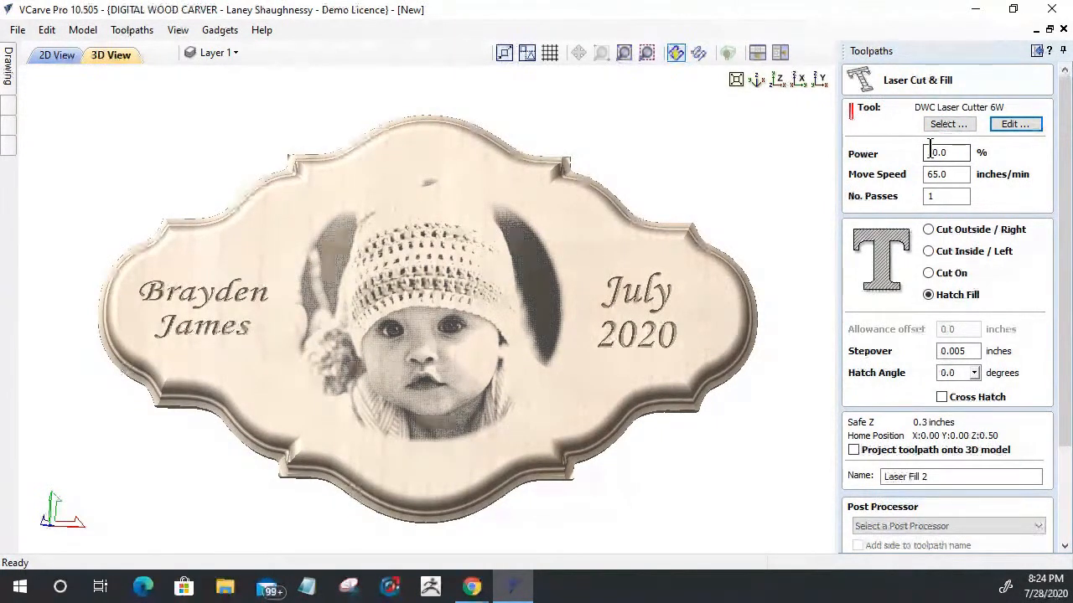
pyautogui.write('50')
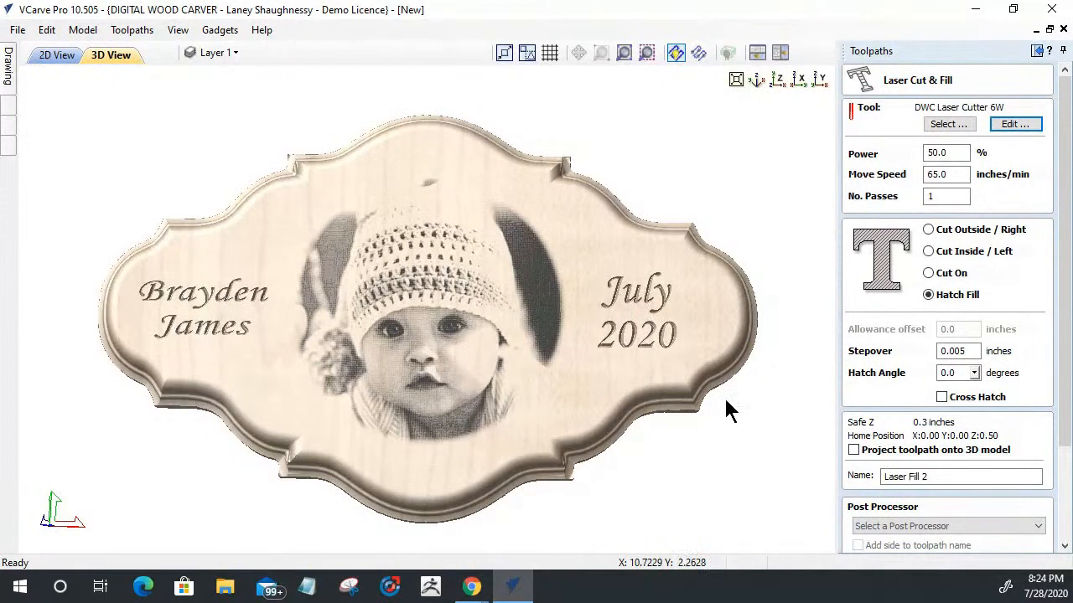
pyautogui.click(1064, 532)
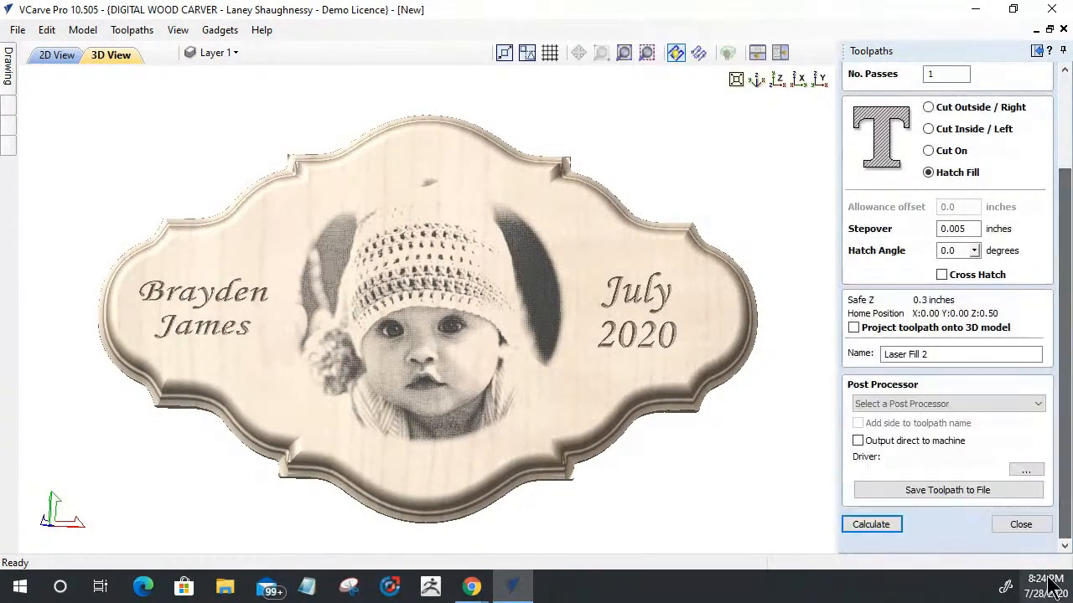
pyautogui.click(999, 528)
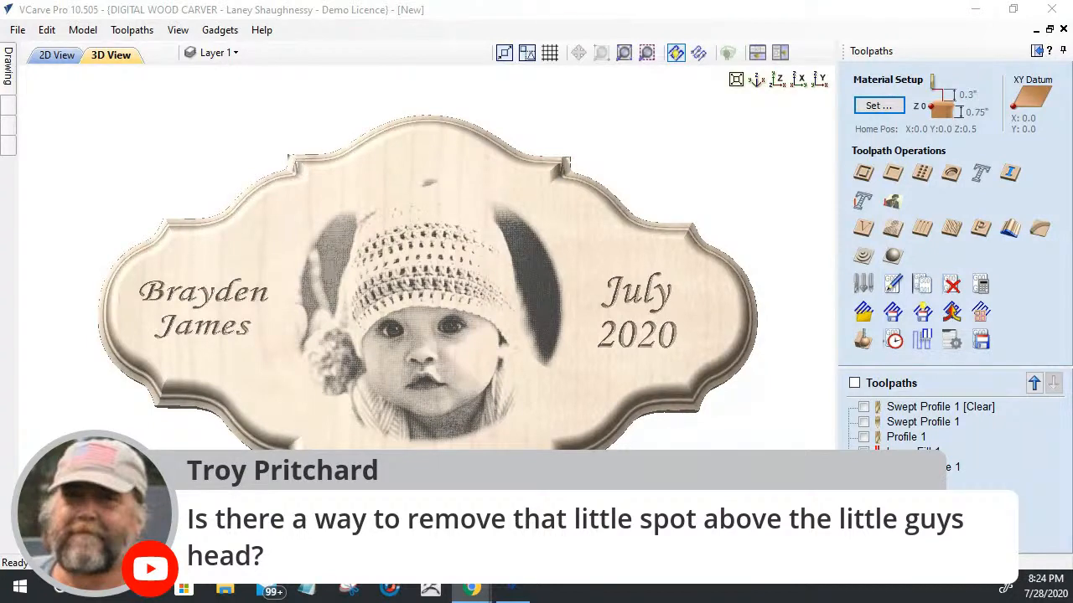
# Step: Inspect the small spot above the baby's hat and select the circle vector around the photo in the 2D view
pyautogui.scroll(2, 412, 171)
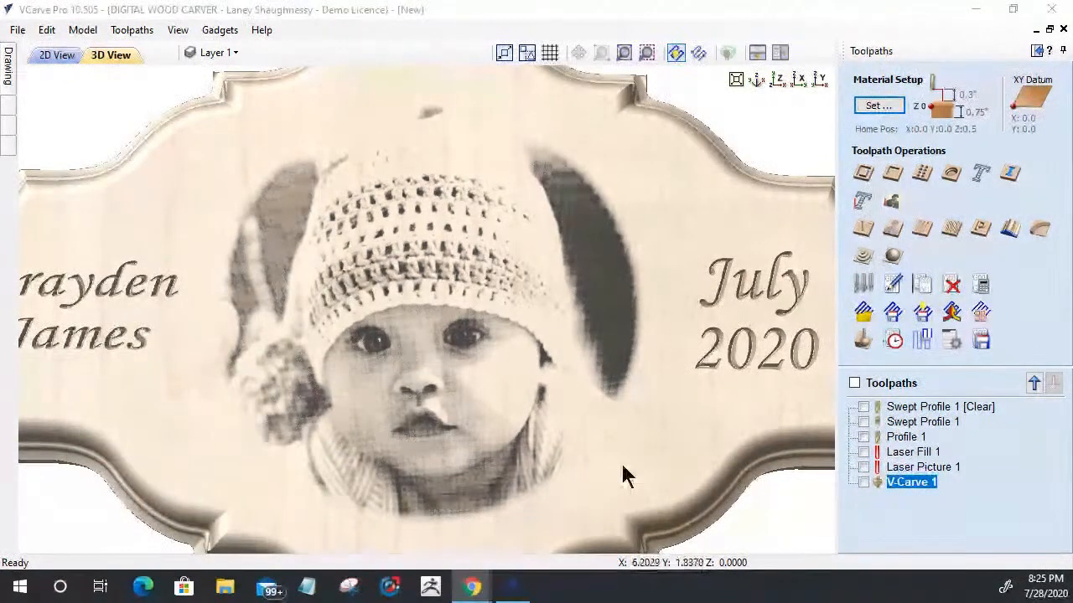
pyautogui.scroll(-2, 624, 465)
pyautogui.scroll(-1, 630, 443)
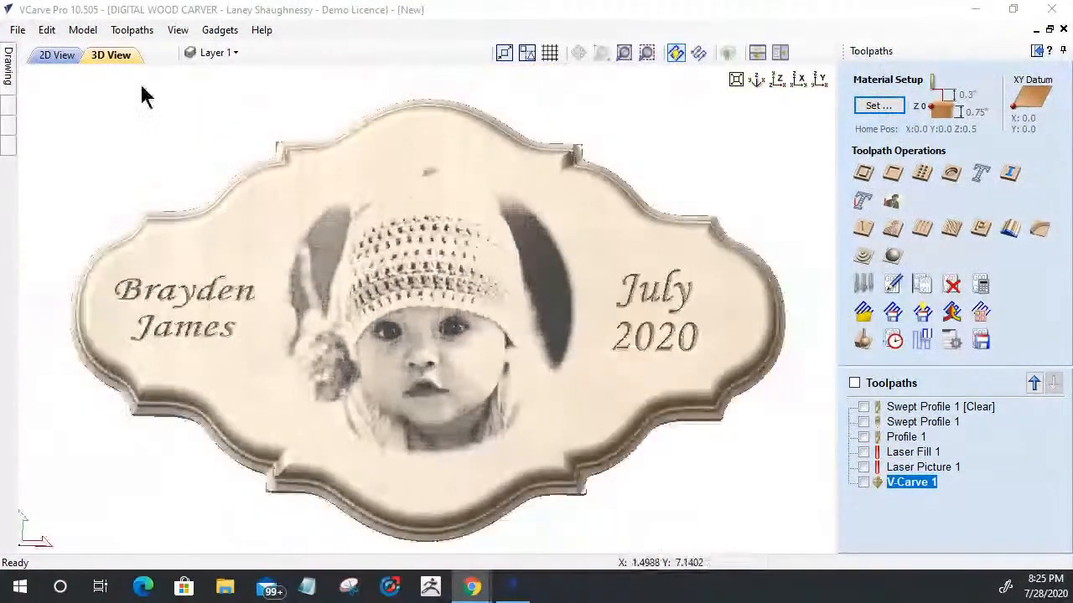
pyautogui.click(7, 67)
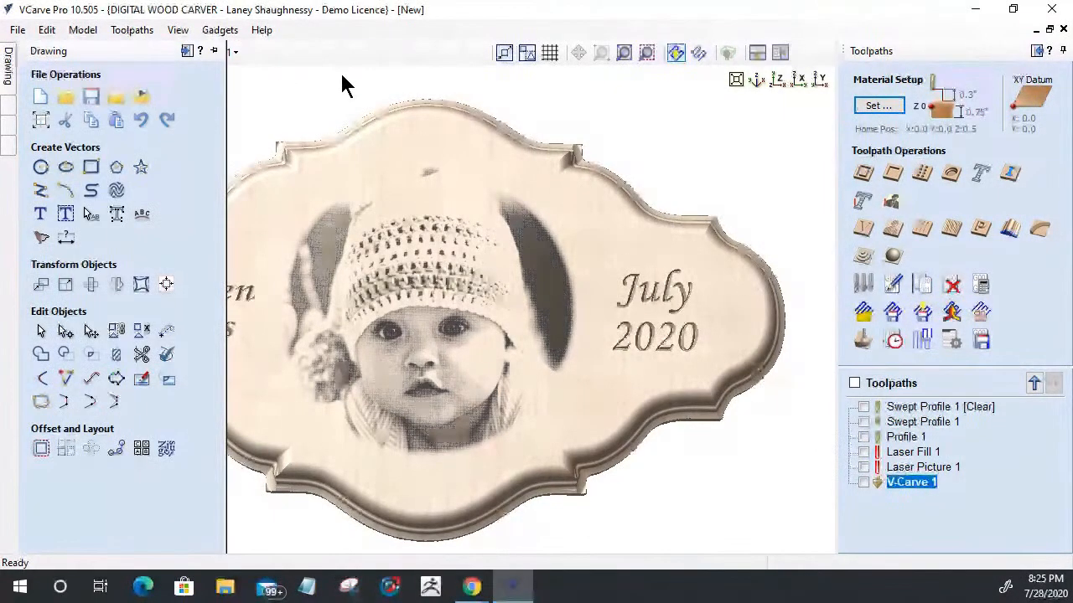
pyautogui.click(59, 54)
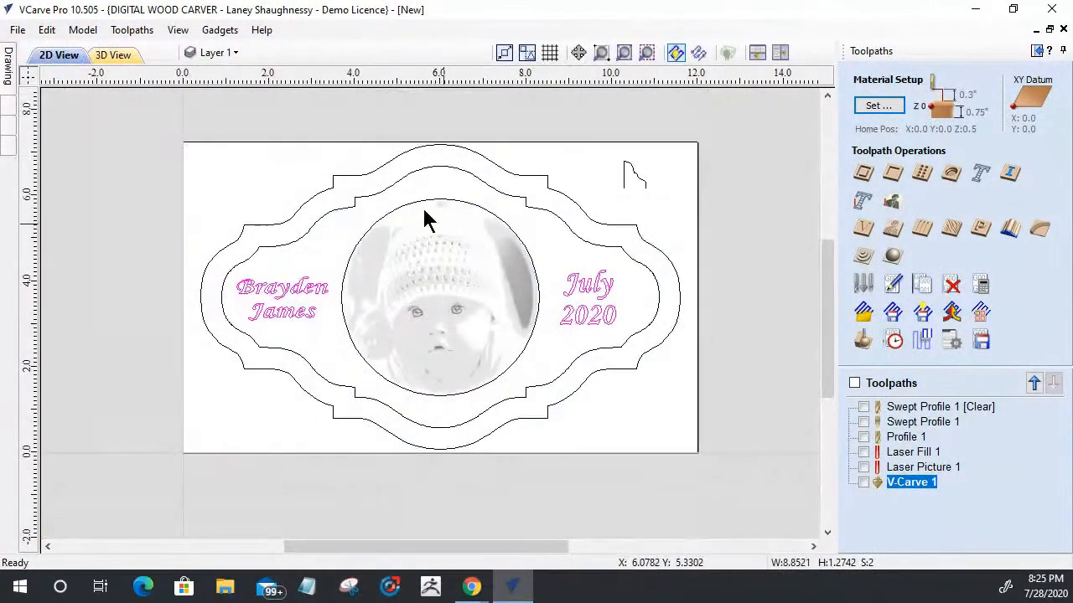
pyautogui.scroll(3, 404, 201)
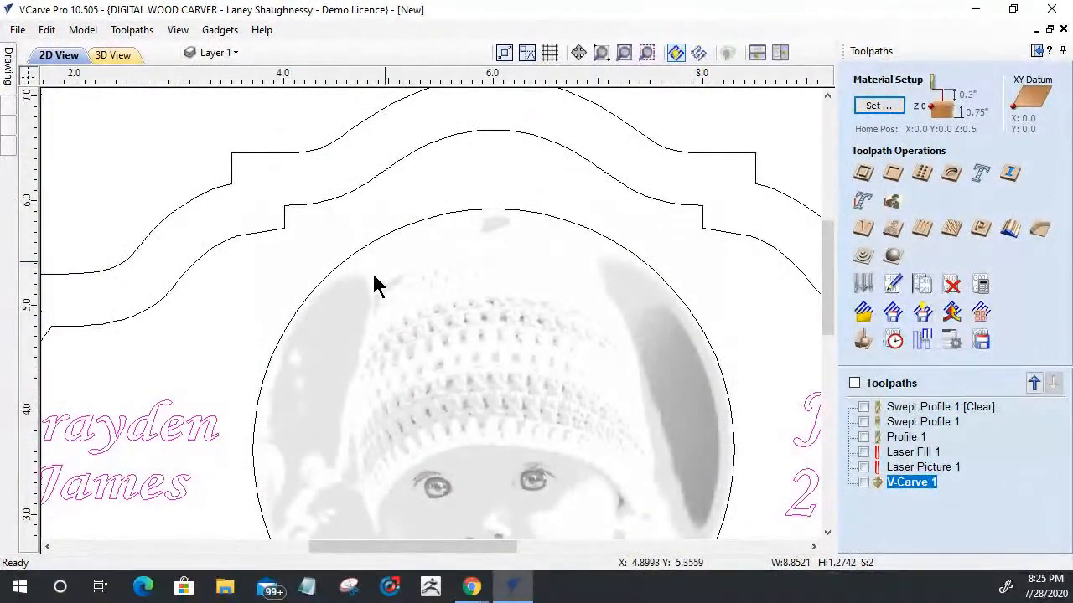
pyautogui.scroll(-2, 460, 240)
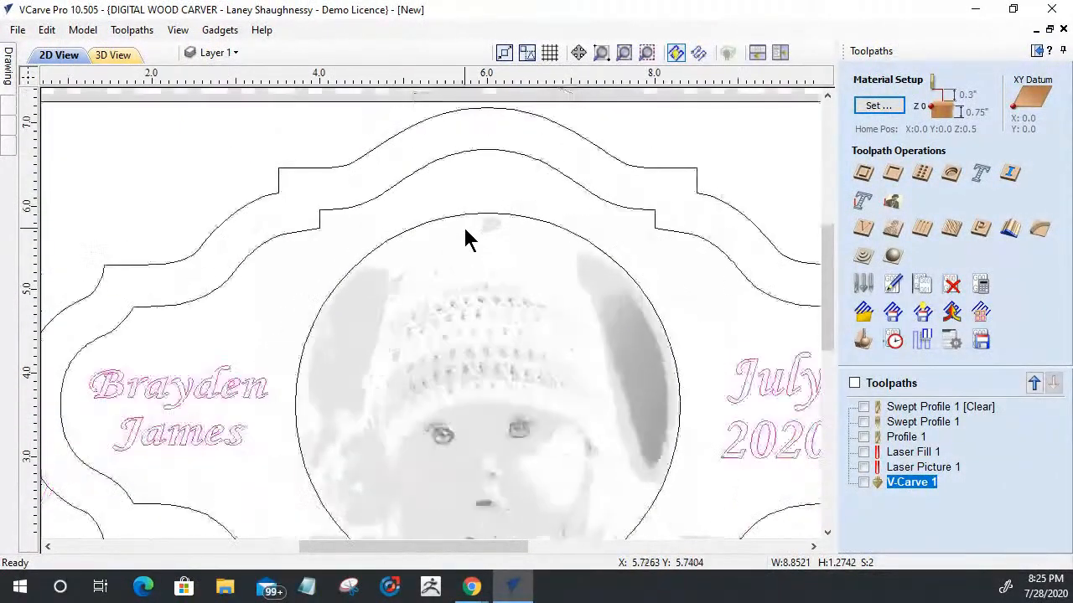
pyautogui.click(613, 261)
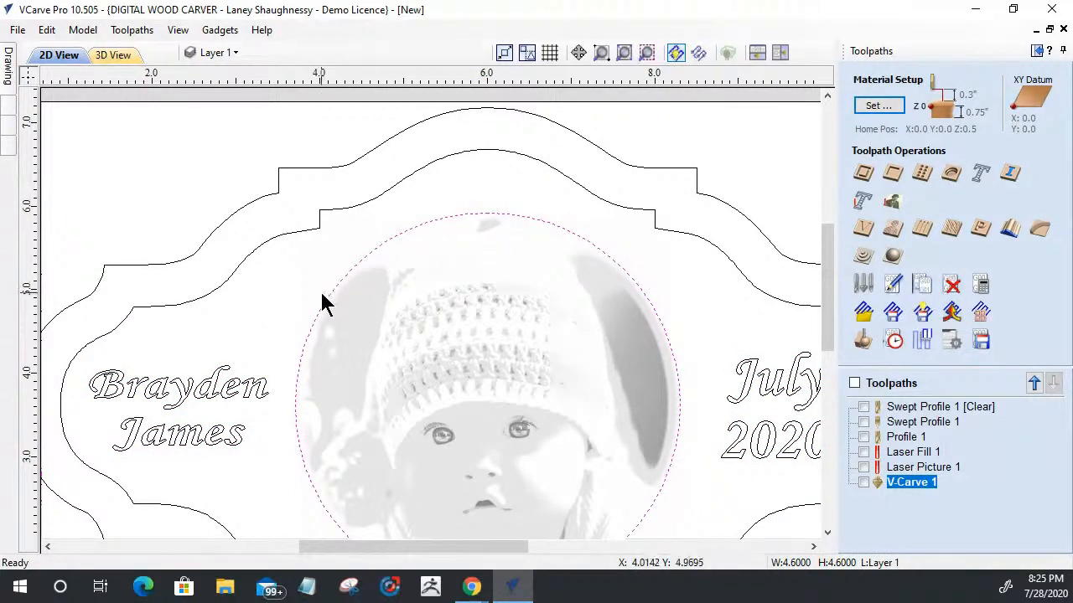
# Step: Lower the top edge of the circle vector to a height of about 4.34 inches, excluding the stray spot, and crop the photo to it
pyautogui.scroll(-1, 581, 273)
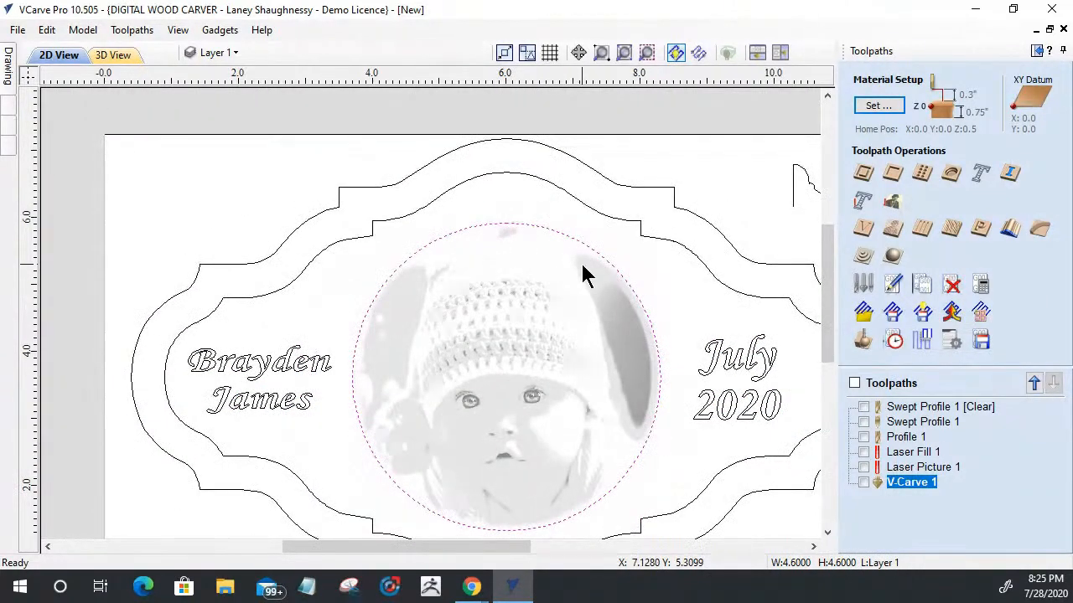
pyautogui.click(462, 228)
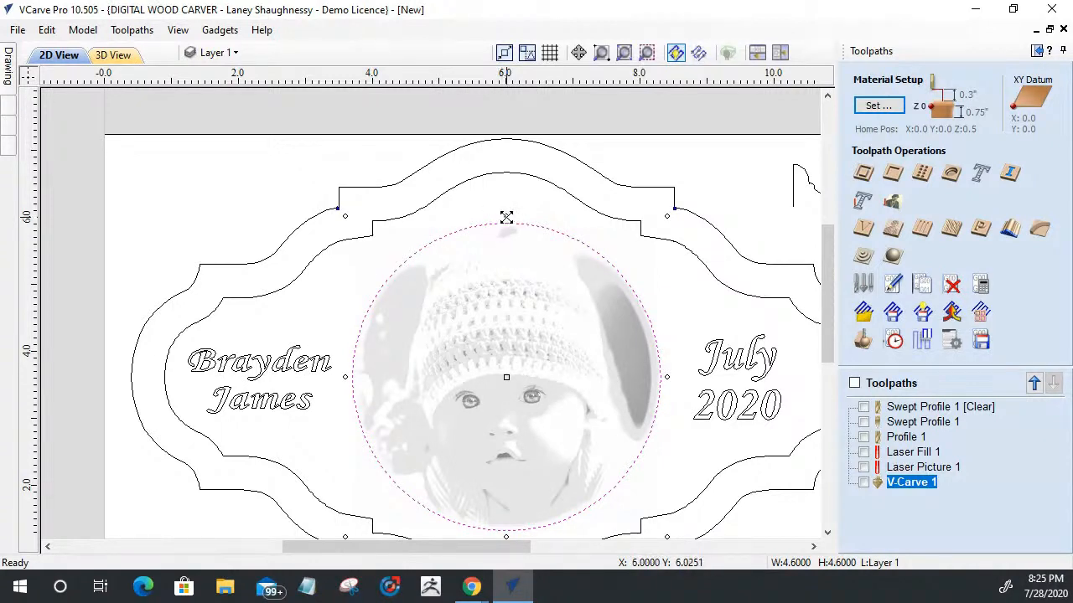
pyautogui.moveTo(507, 217); pyautogui.dragTo(507, 235)
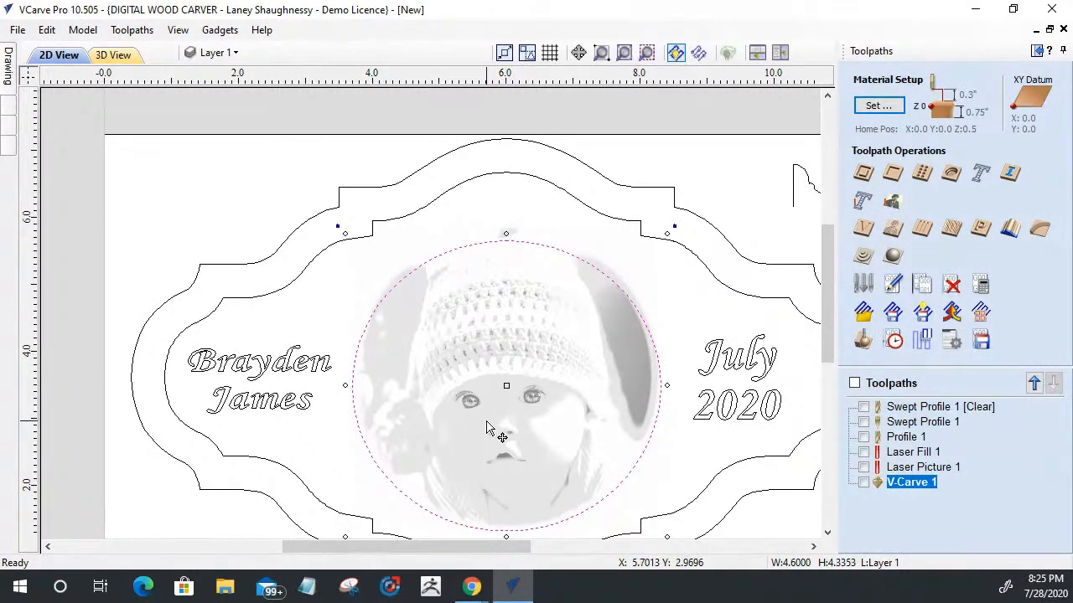
pyautogui.moveTo(8, 58)
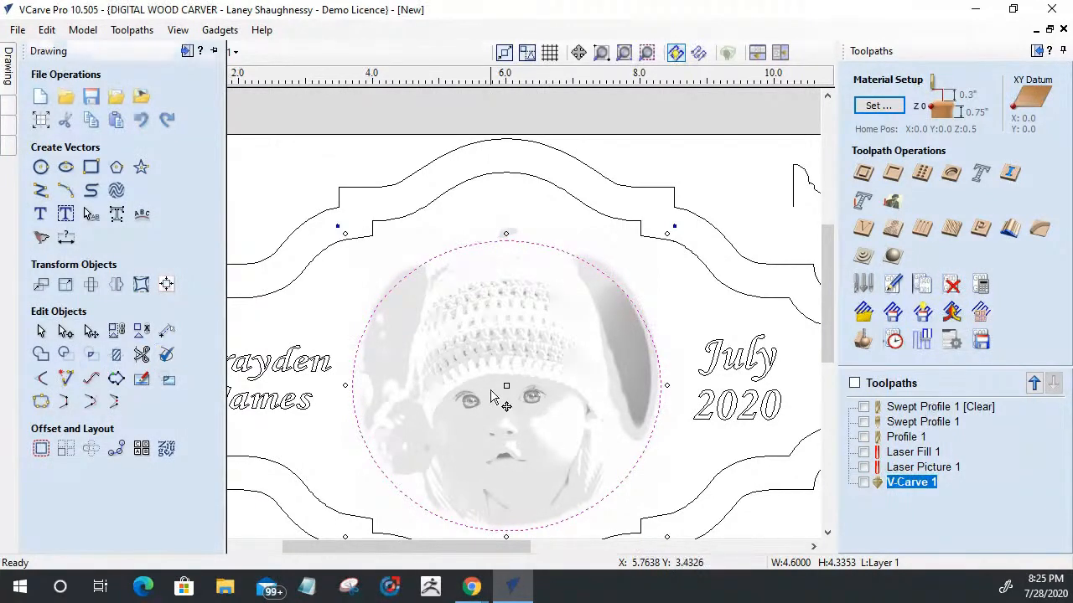
pyautogui.keyDown('shift'); pyautogui.click(488, 388); pyautogui.keyUp('shift')
pyautogui.moveTo(10, 50)
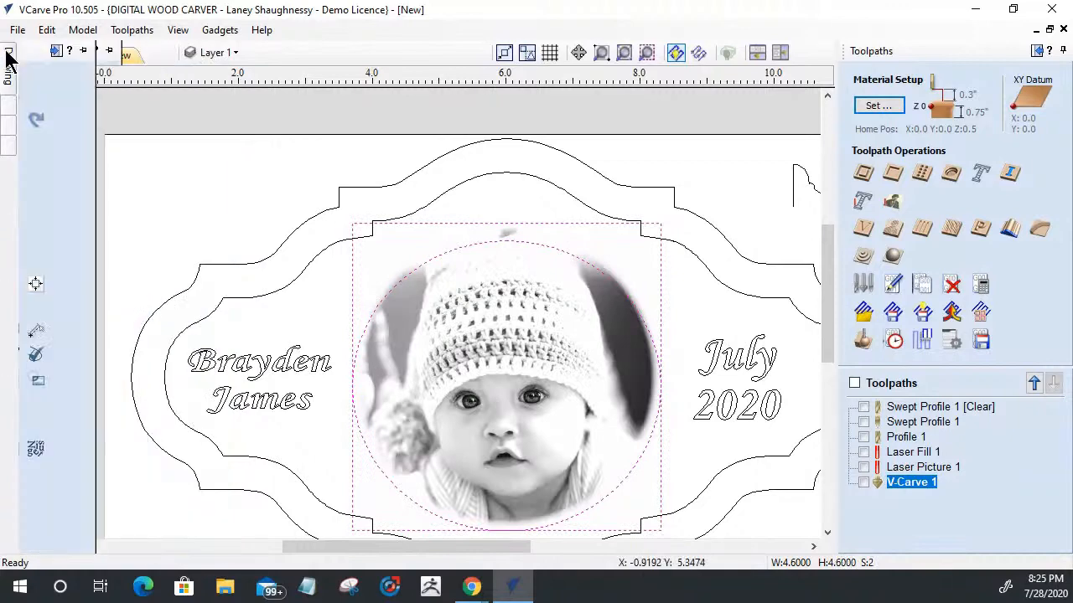
pyautogui.click(167, 380)
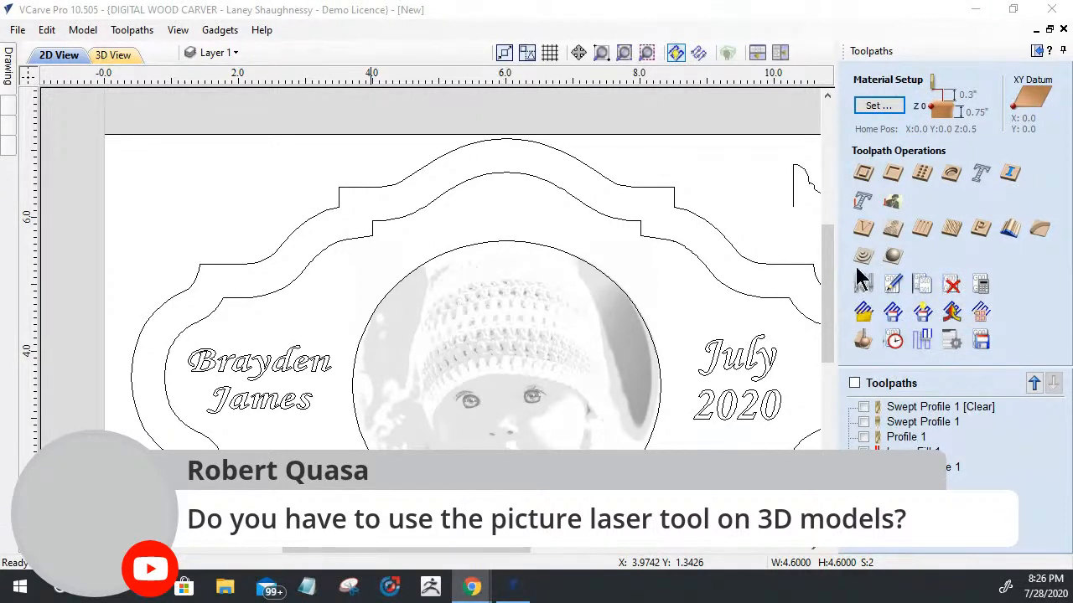
# Step: Check the Laser Picture settings for the Project toolpath onto 3D model option and leave without calculating
pyautogui.click(892, 203)
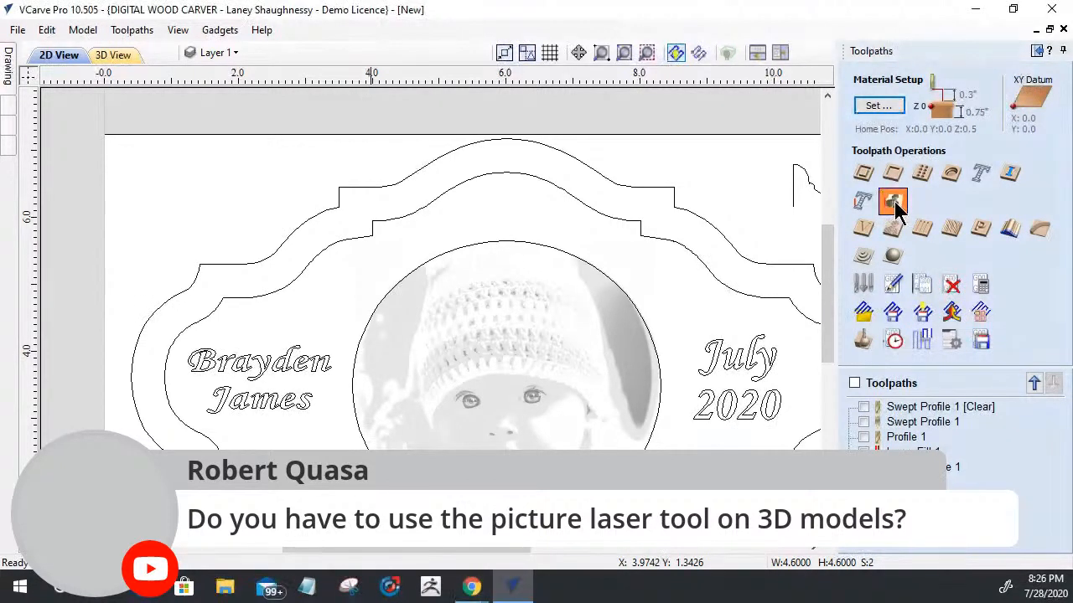
pyautogui.moveTo(1063, 260); pyautogui.dragTo(1063, 369)
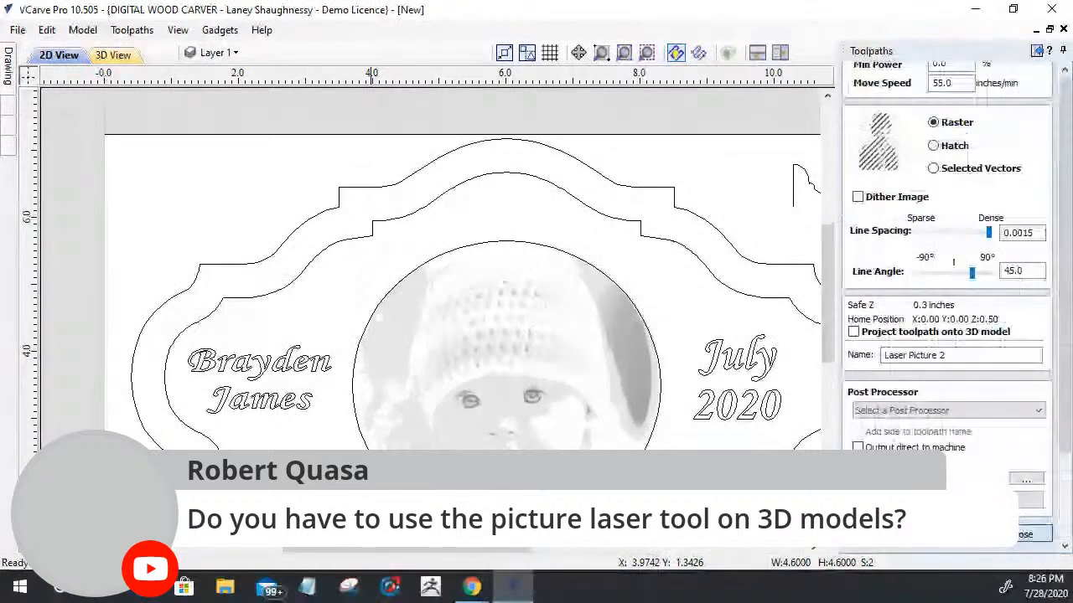
pyautogui.click(1011, 536)
# Step: Enable Project toolpath onto 3D model in Laser Cut & Fill and leave without calculating
pyautogui.click(863, 212)
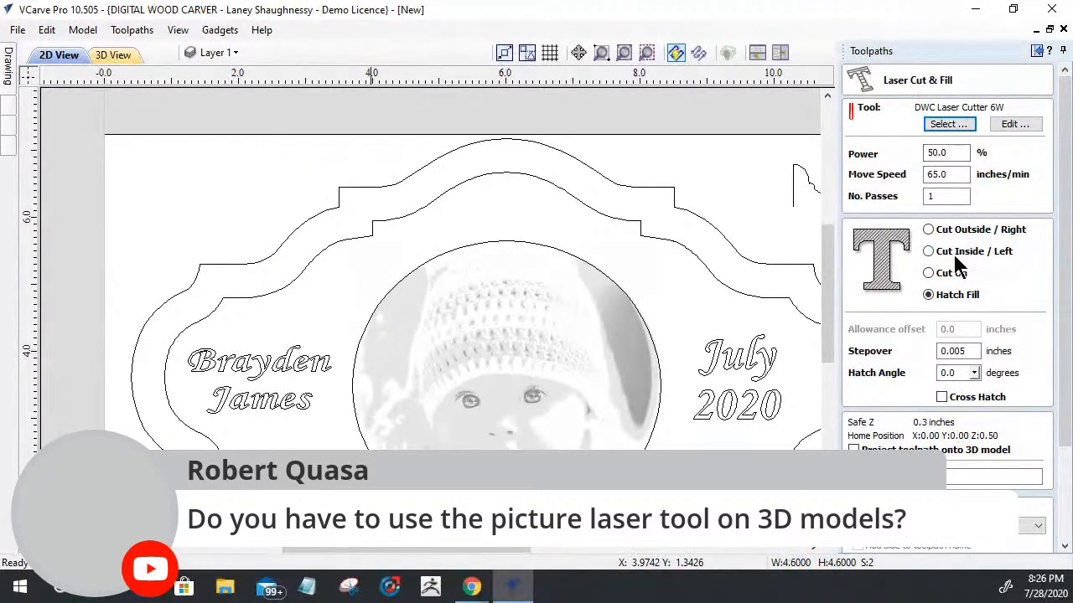
pyautogui.click(968, 450)
pyautogui.click(1068, 421)
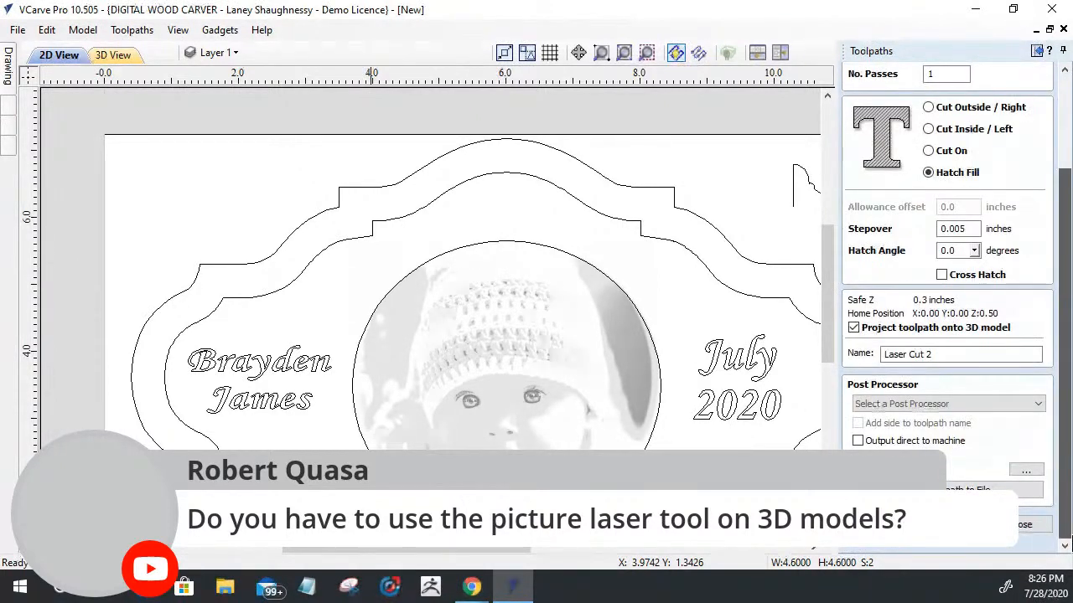
pyautogui.click(1023, 526)
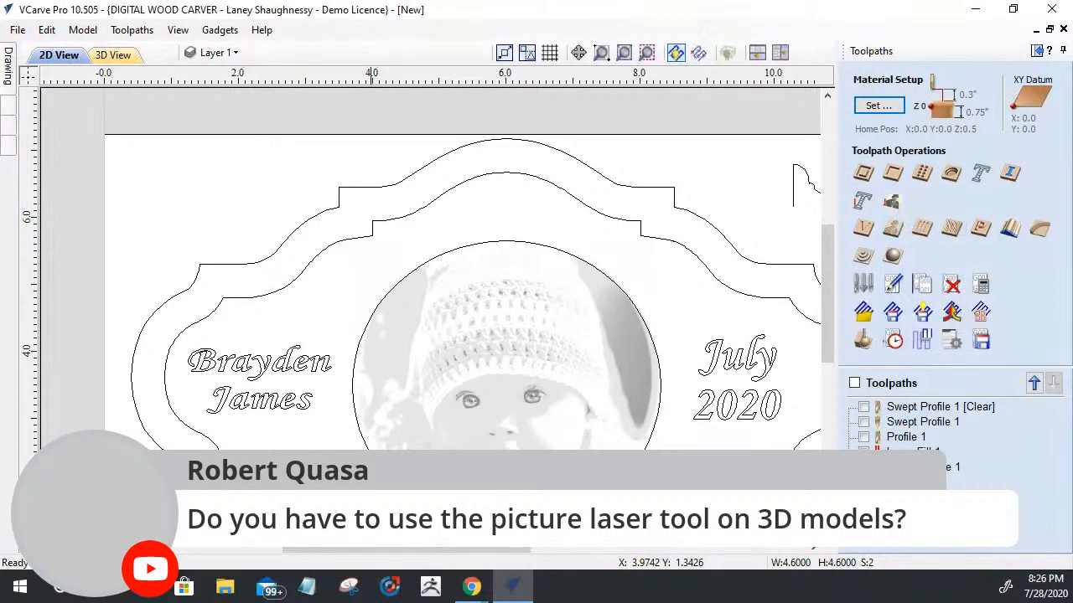
# Step: Reopen Laser Cut & Fill, toggle Project toolpath onto 3D model until it is off, and exit without calculating
pyautogui.click(863, 200)
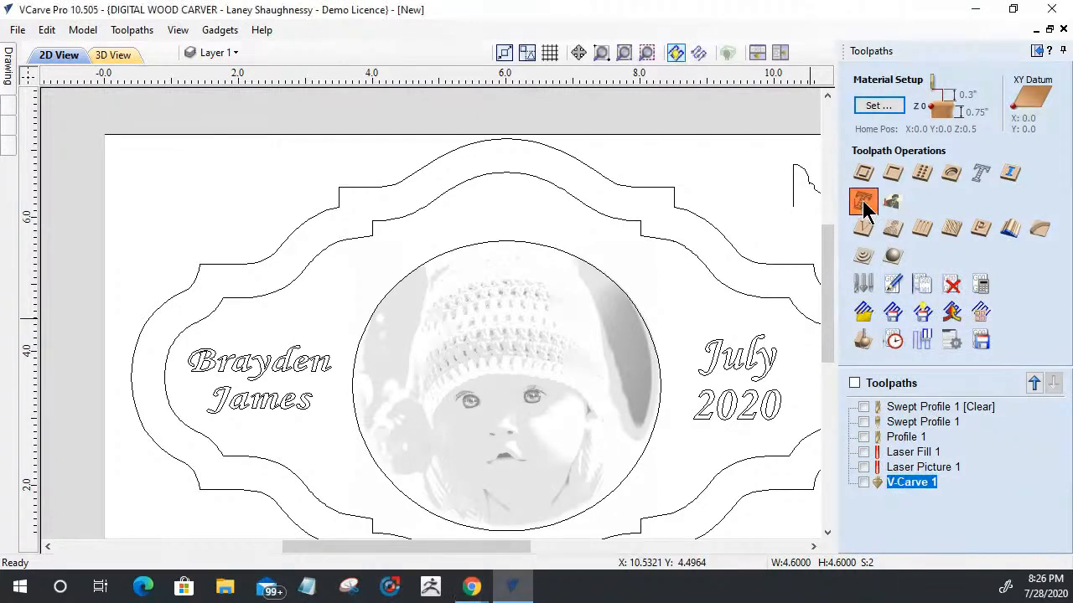
pyautogui.click(853, 449)
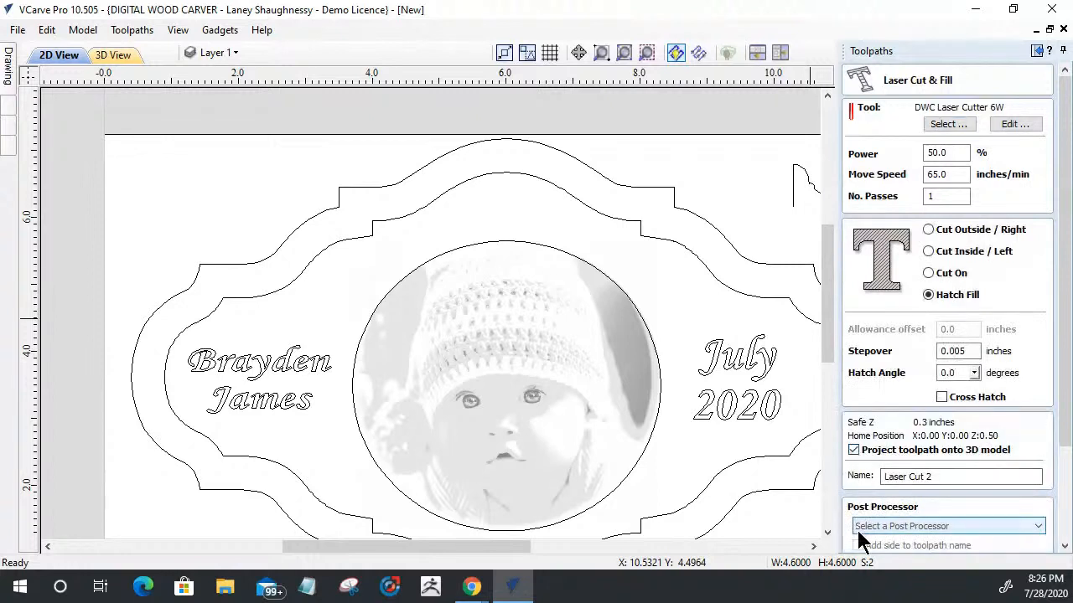
pyautogui.click(853, 450)
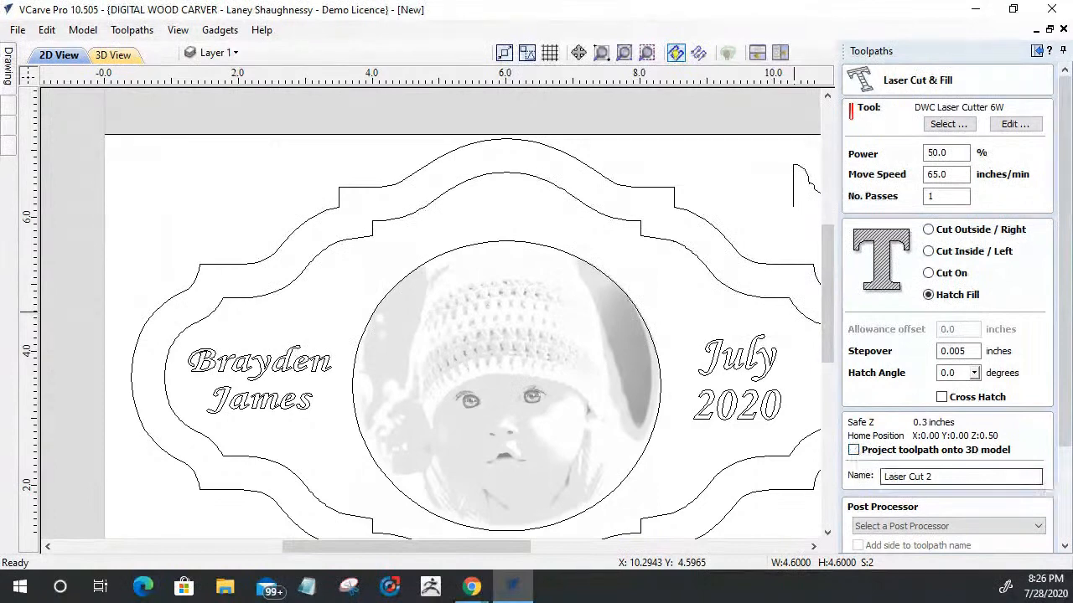
pyautogui.moveTo(1064, 423); pyautogui.dragTo(1066, 508)
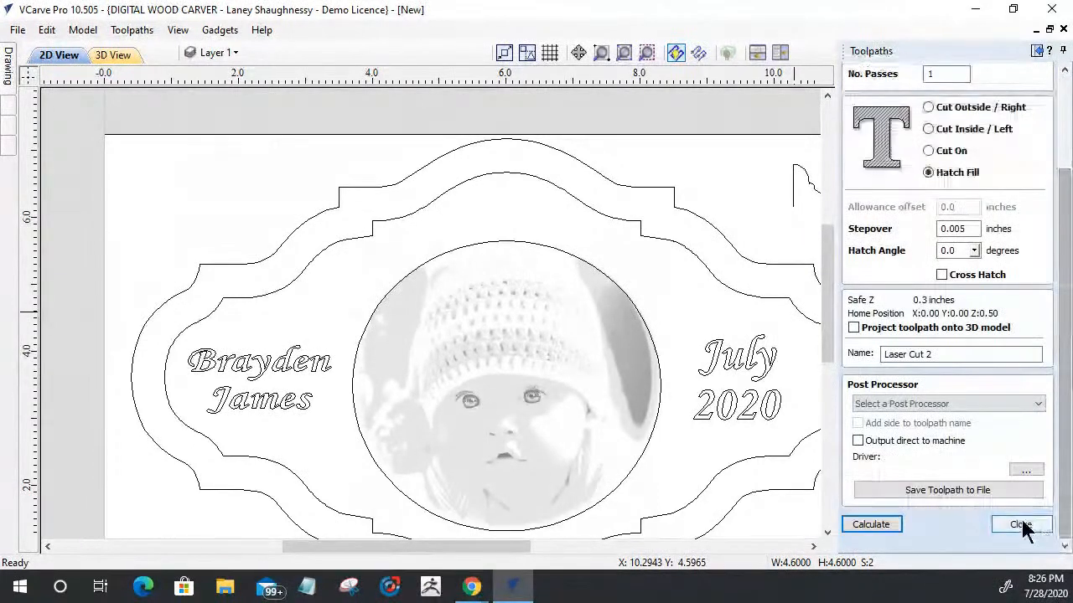
pyautogui.click(1023, 522)
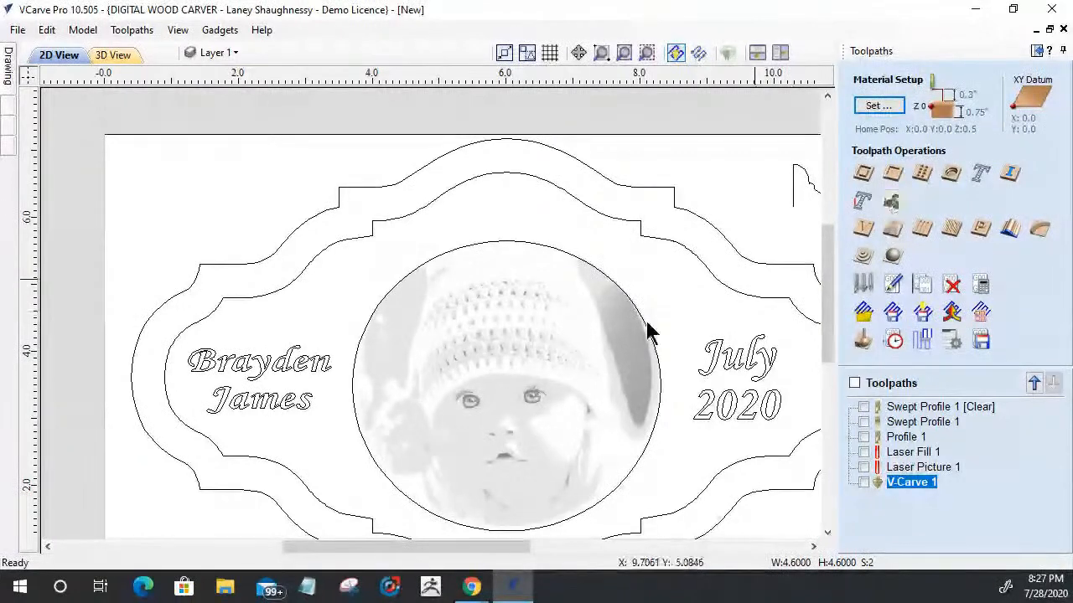
# Step: Examine the whole plaque layout and its 3D toolpath preview from several angles
pyautogui.scroll(-3, 637, 319)
pyautogui.scroll(1, 683, 343)
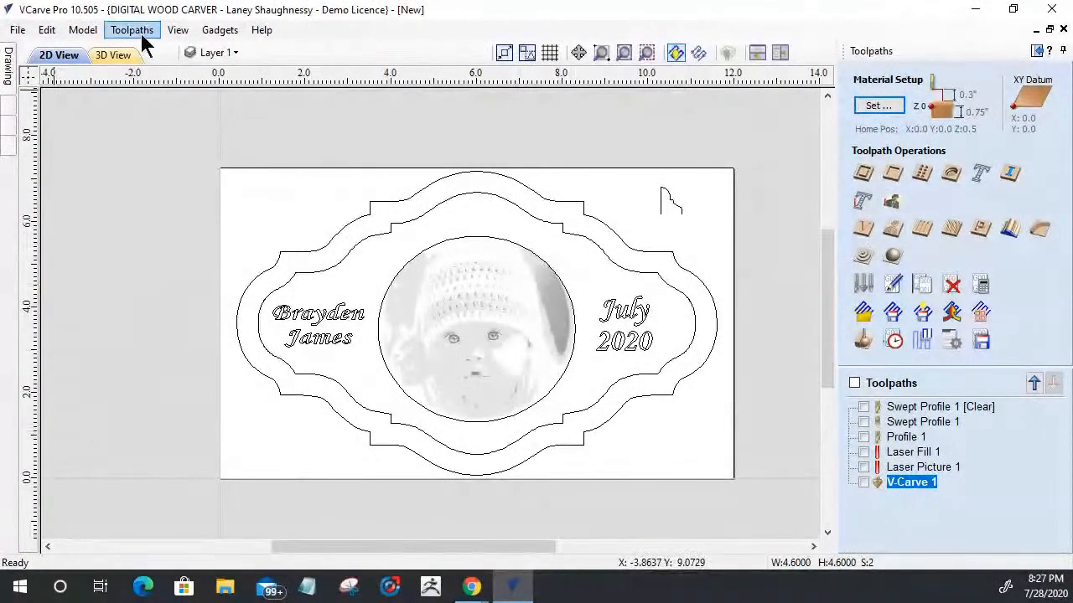
pyautogui.click(108, 55)
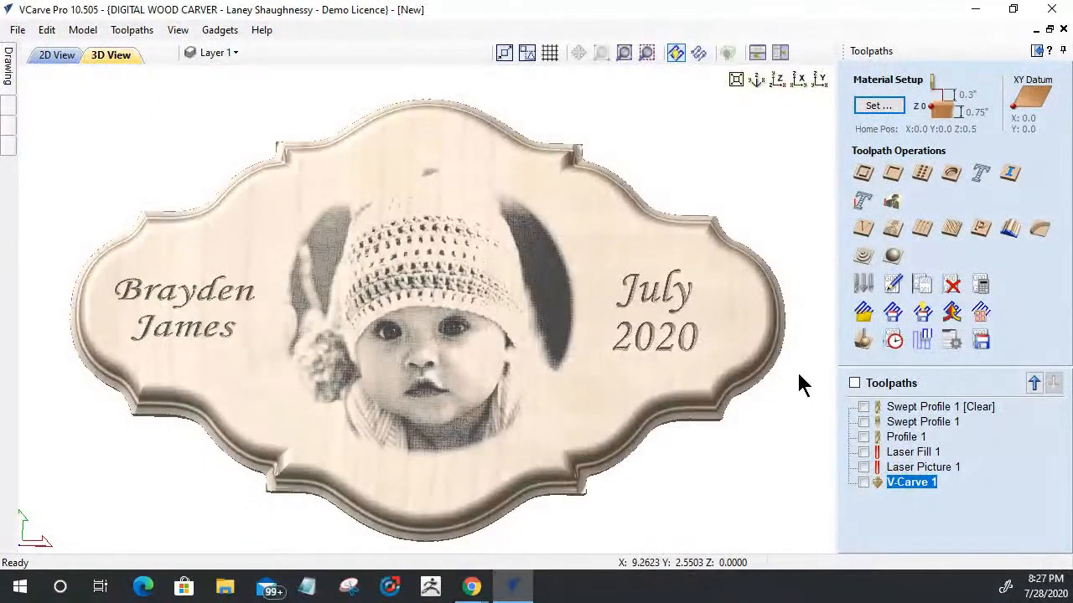
pyautogui.moveTo(810, 383); pyautogui.dragTo(137, 378)
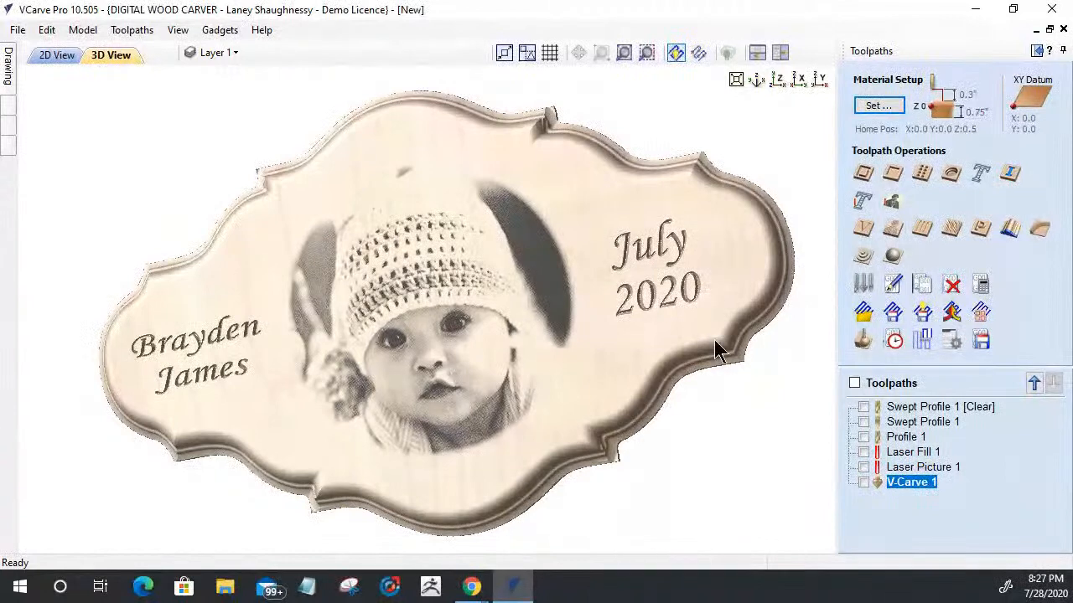
pyautogui.moveTo(734, 222); pyautogui.dragTo(582, 247)
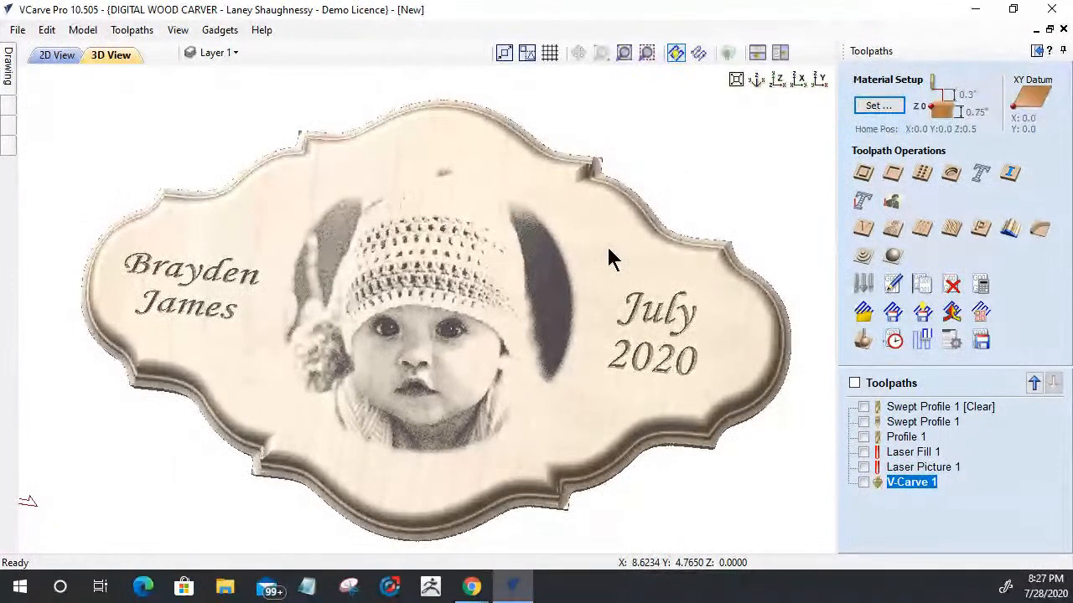
pyautogui.moveTo(637, 445); pyautogui.dragTo(675, 417)
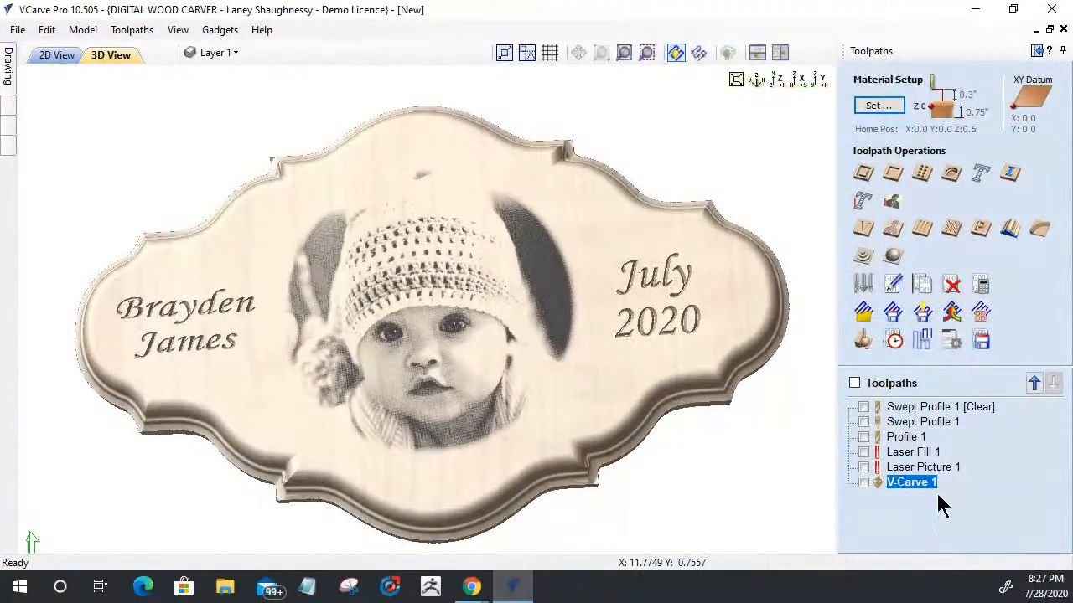
# Step: Save the project as a VCarve file named Laser_Baby_Sample in the Downloads folder
pyautogui.click(16, 32)
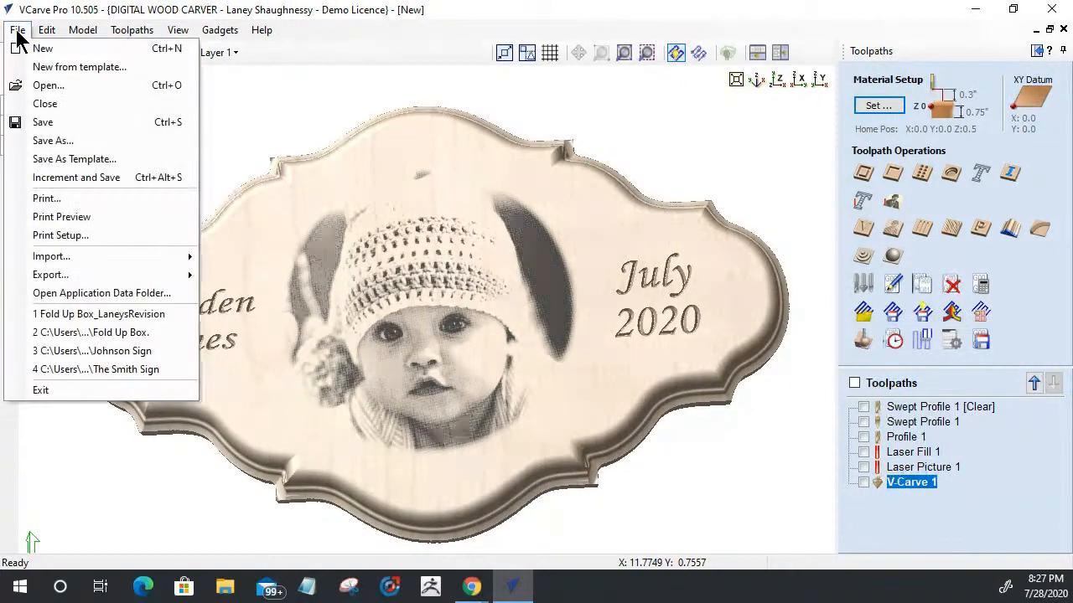
pyautogui.click(27, 142)
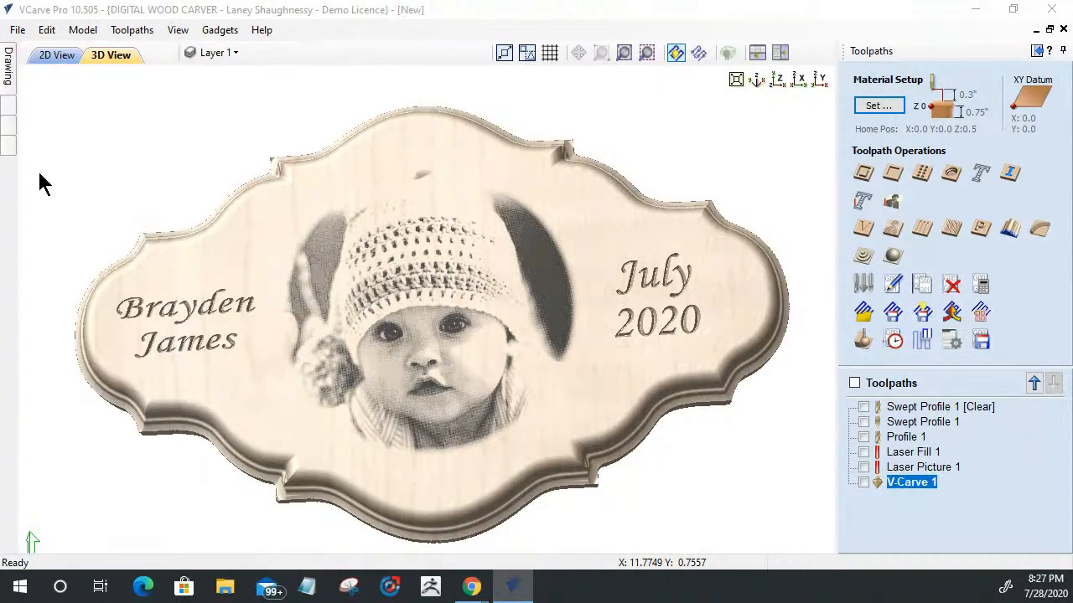
pyautogui.scroll(3, 282, 307)
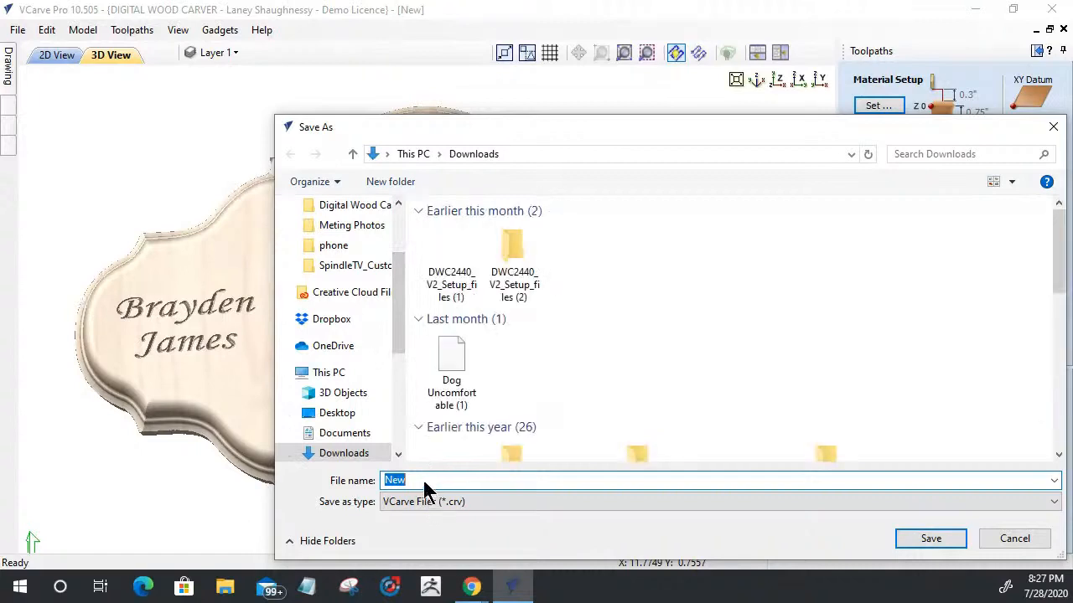
pyautogui.click(419, 479)
pyautogui.doubleClick(394, 479)
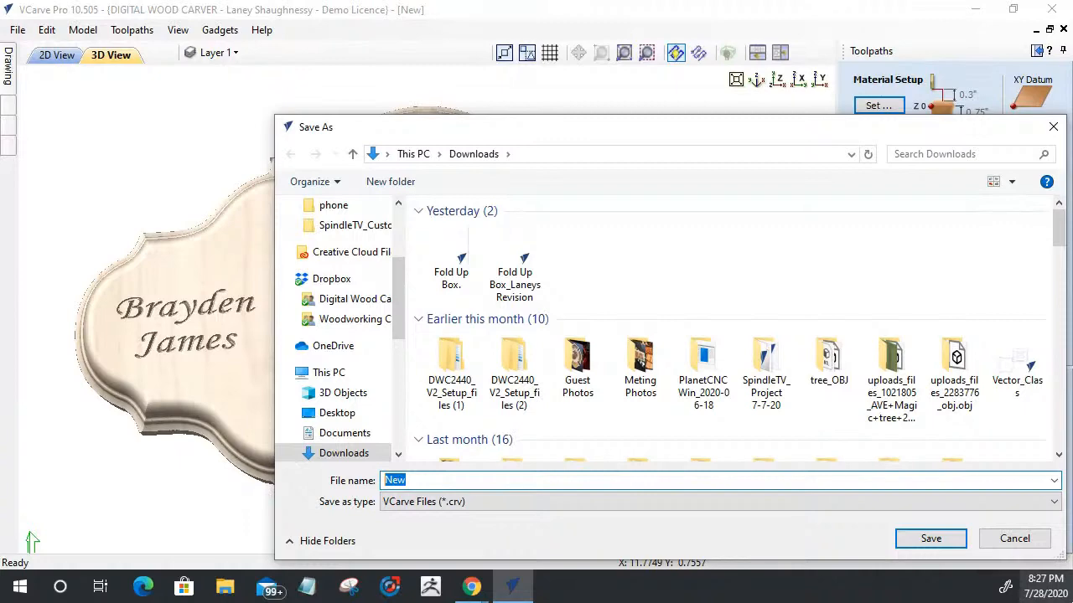
pyautogui.write('Laser ')
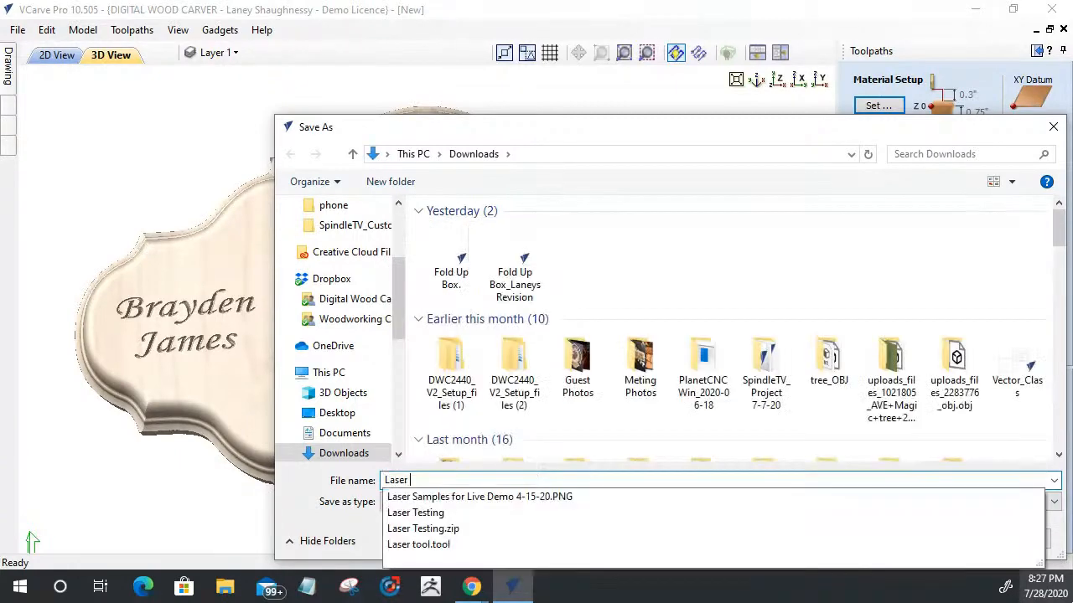
pyautogui.write('B')
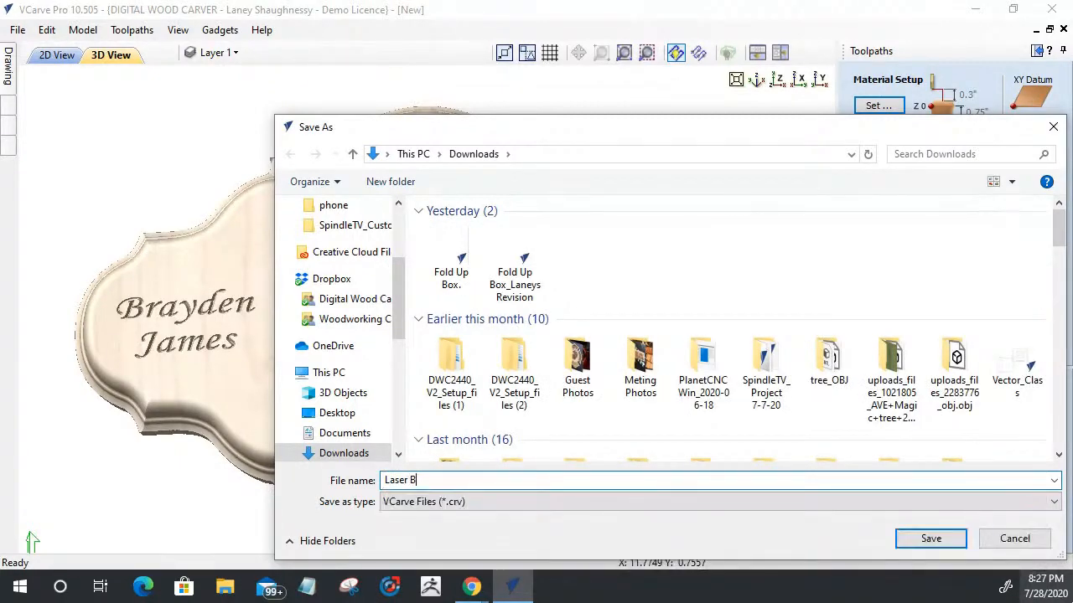
pyautogui.press('BackSpace')
pyautogui.press('BackSpace')
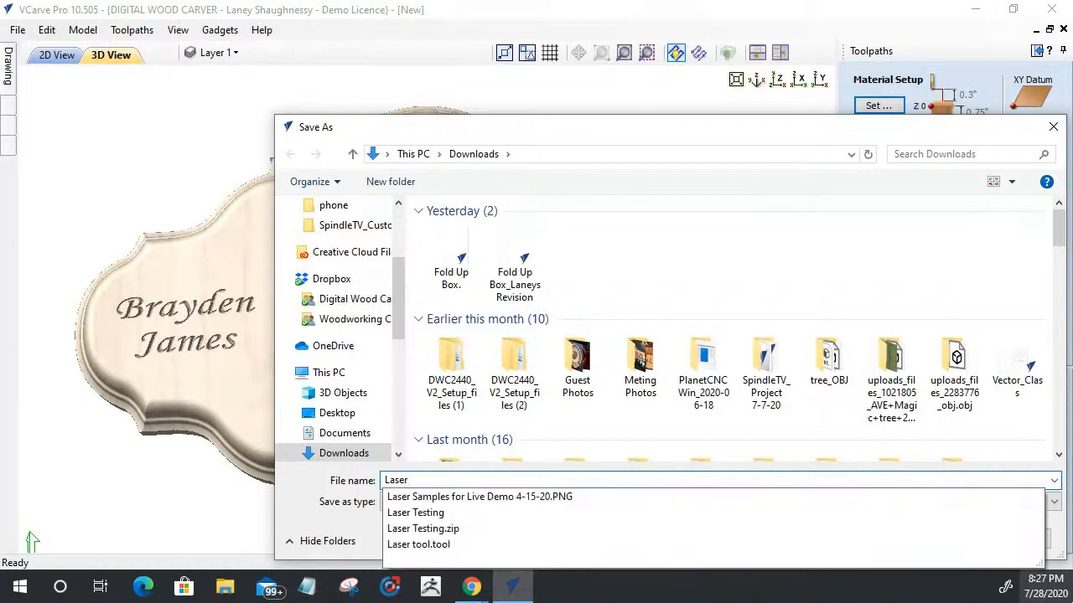
pyautogui.press('BackSpace')
pyautogui.write('_Baby_Sample')
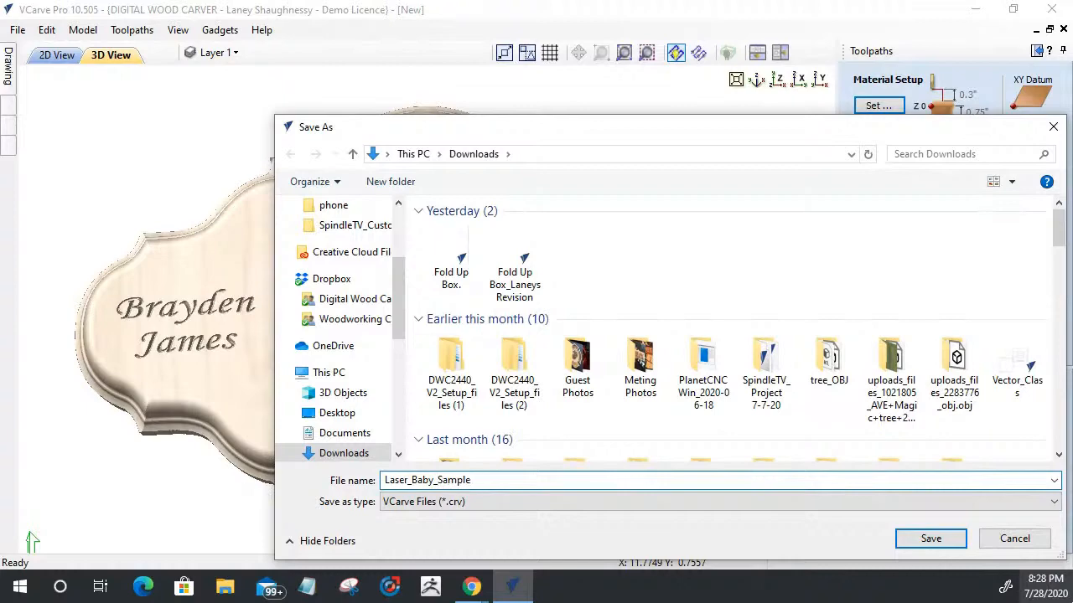
pyautogui.click(930, 539)
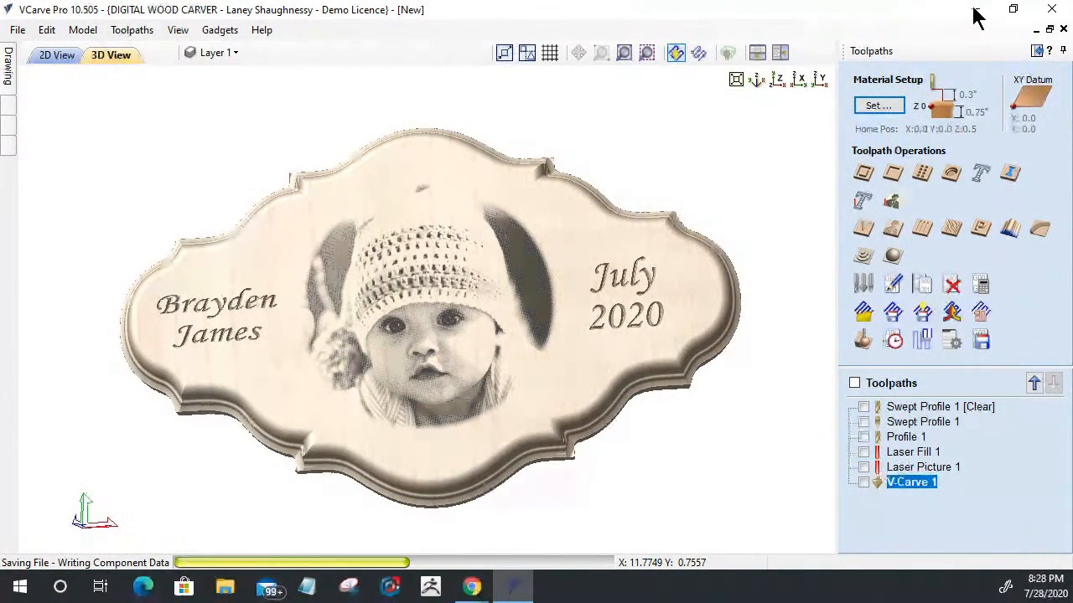
# Step: Switch to Aspire 10.5, open the recent file Laser Module.crv3d and display its 3D view
pyautogui.click(974, 10)
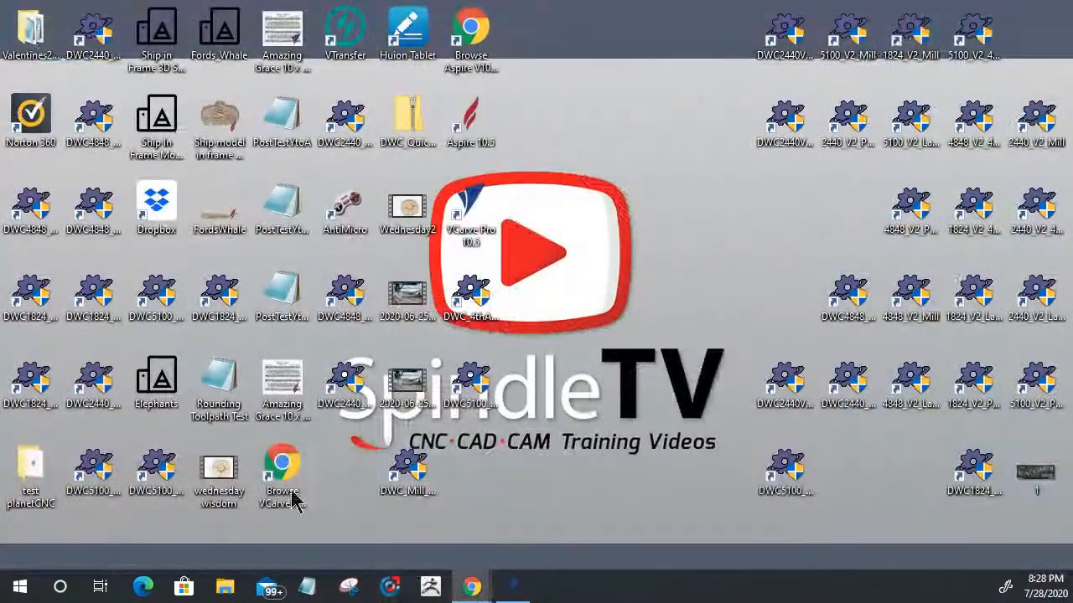
pyautogui.doubleClick(472, 138)
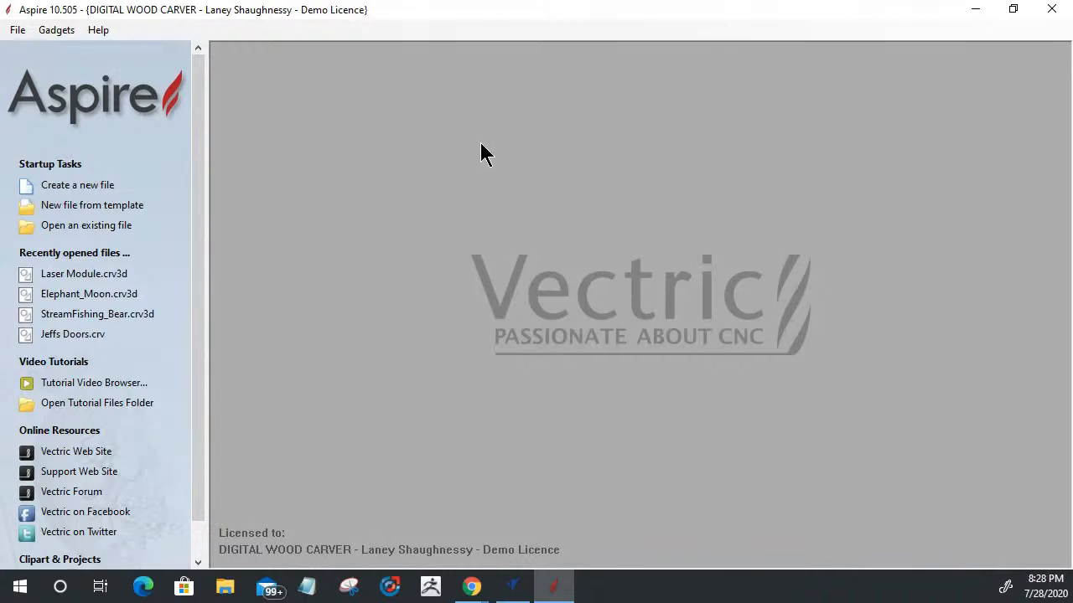
pyautogui.click(63, 274)
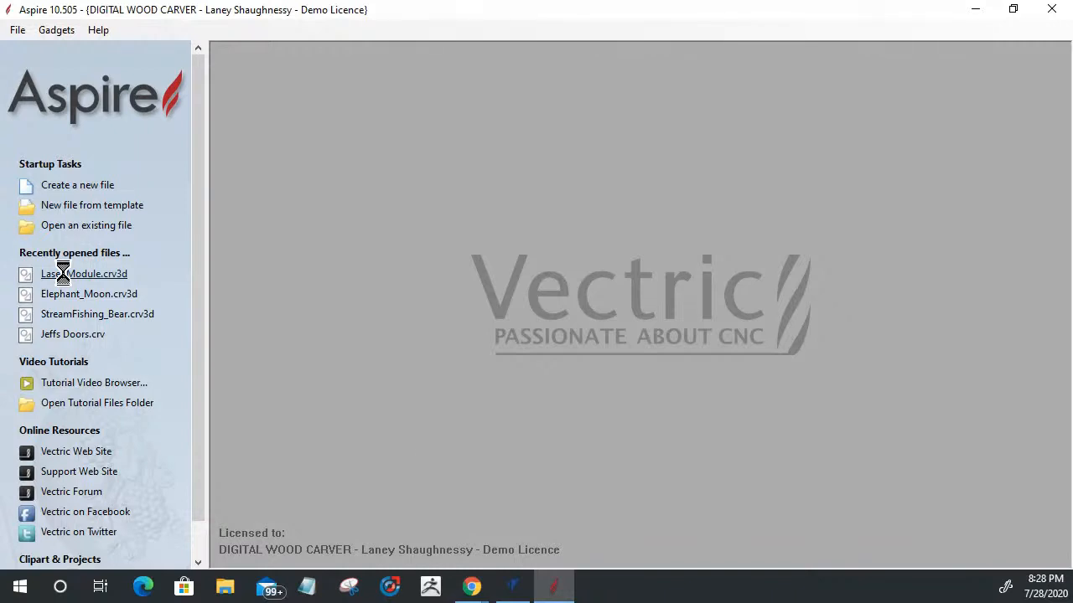
pyautogui.click(513, 587)
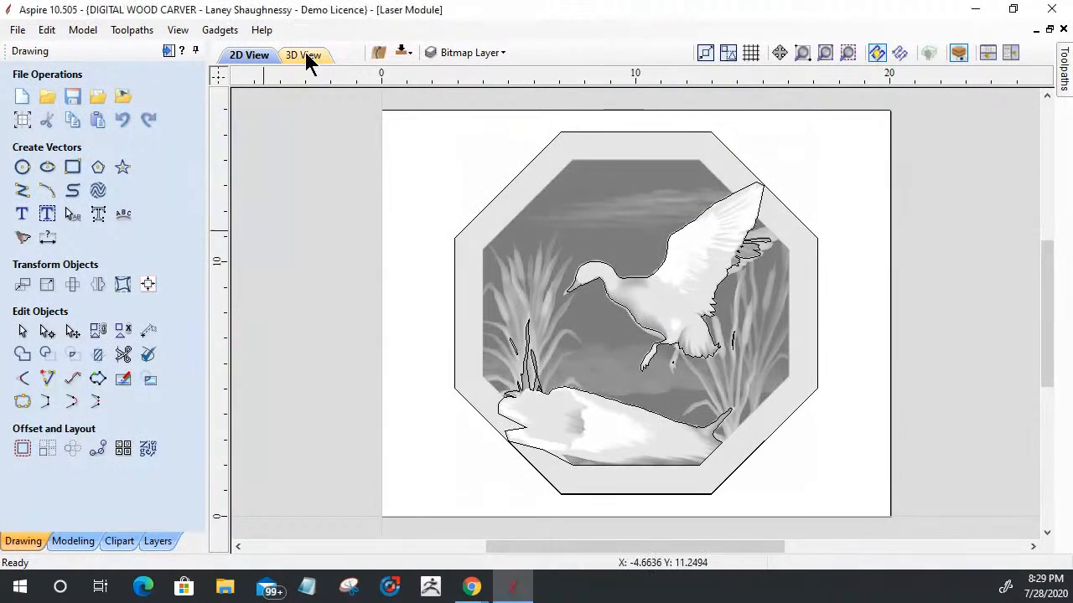
pyautogui.click(305, 57)
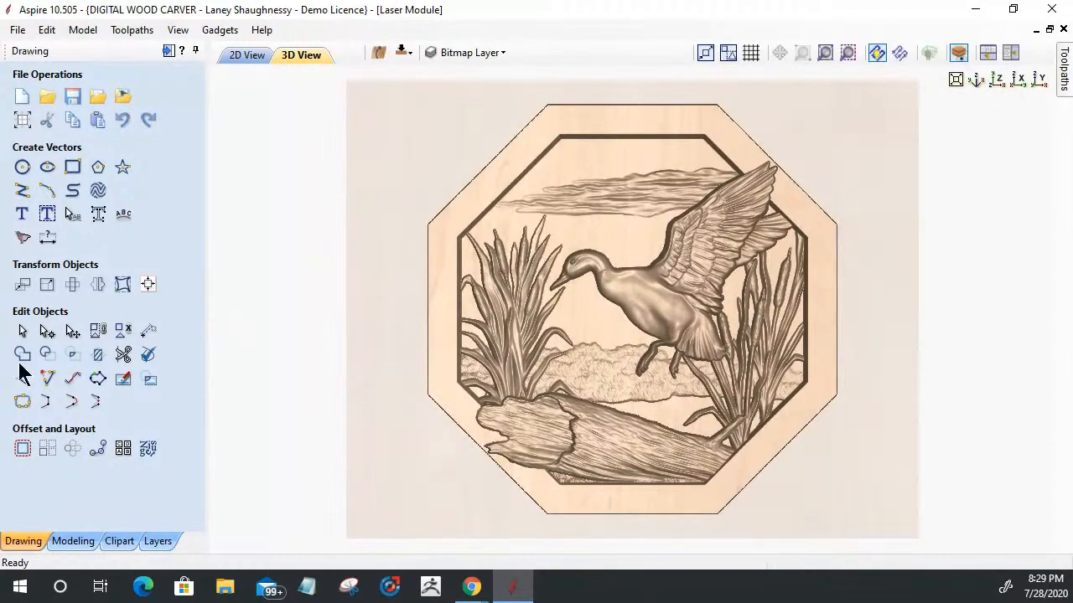
# Step: Browse the Design&Make clipart library, show the Wildlife Scenes - Duck Panel folder, and display the project's 2D view
pyautogui.click(119, 542)
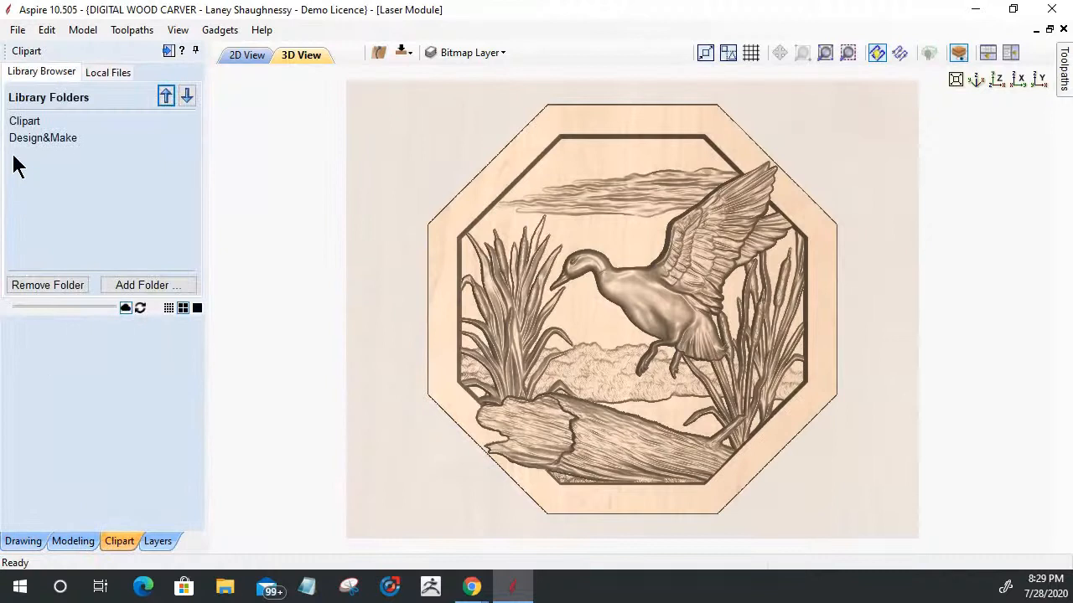
pyautogui.click(34, 141)
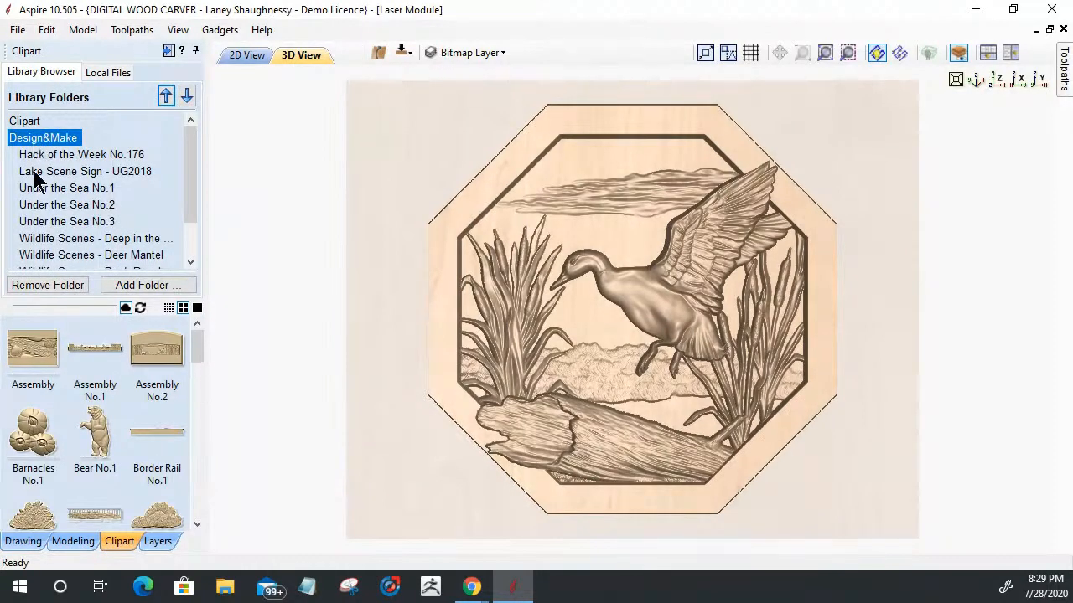
pyautogui.scroll(-1, 46, 224)
pyautogui.click(54, 221)
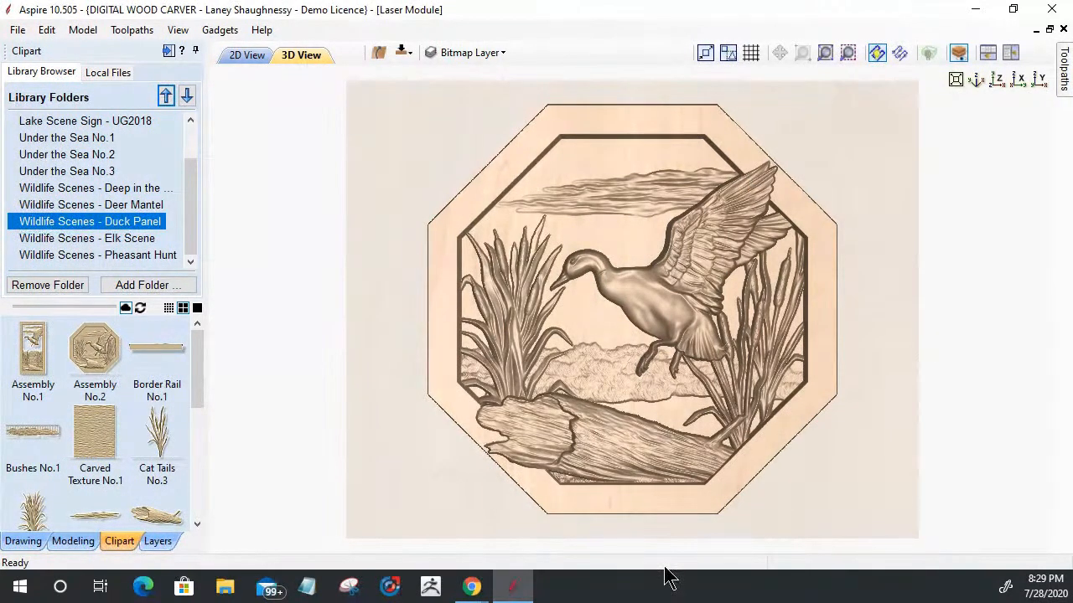
pyautogui.click(238, 57)
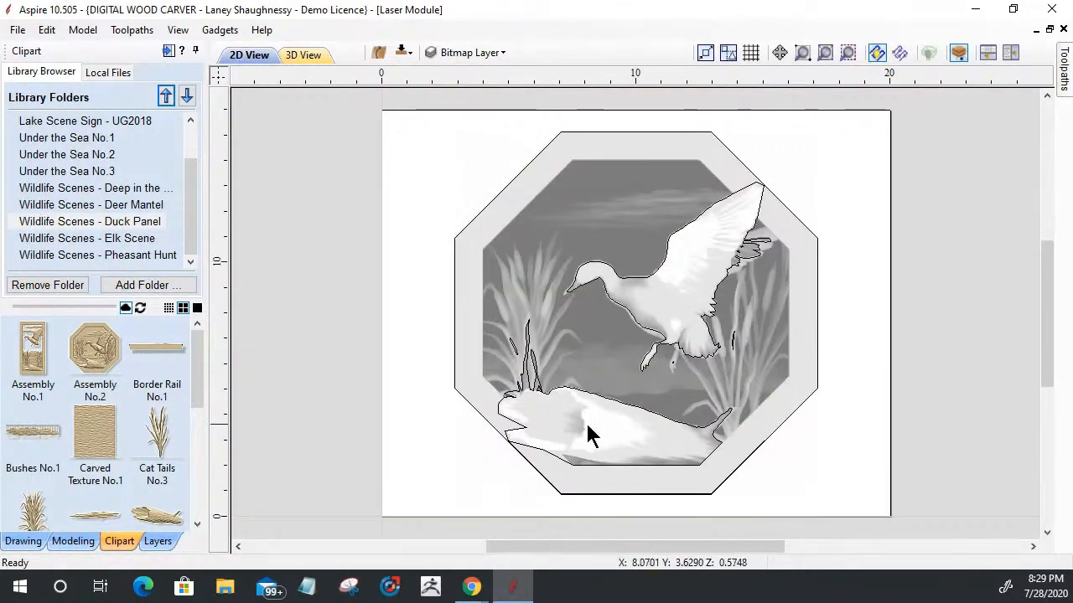
pyautogui.moveTo(196, 335); pyautogui.dragTo(215, 348)
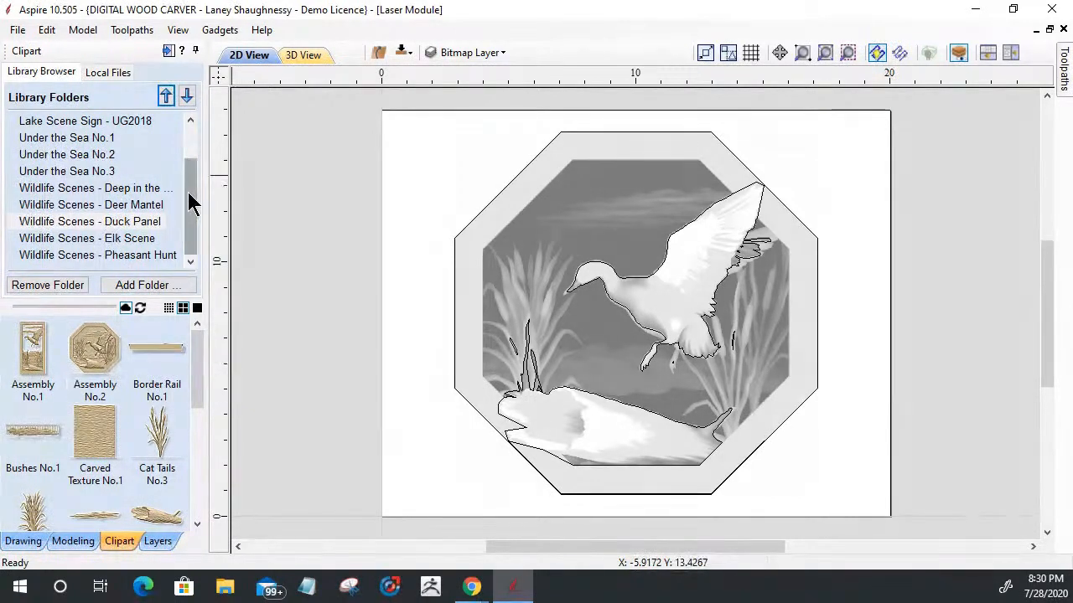
pyautogui.moveTo(192, 201); pyautogui.dragTo(190, 155)
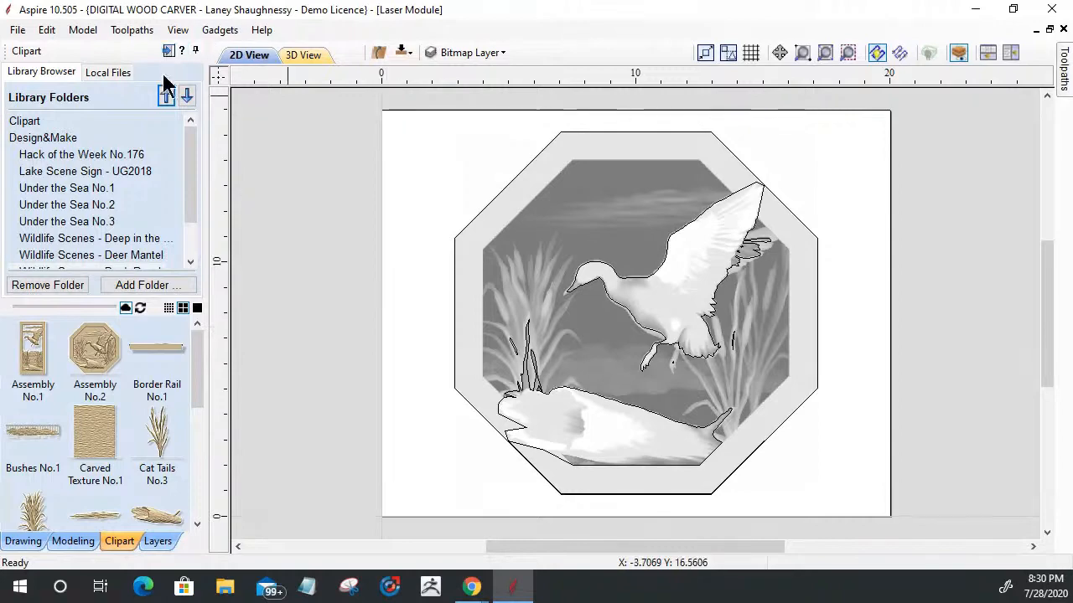
# Step: Hide the Assembly No.2 component and select the bitmap of the duck and log in the 2D view
pyautogui.click(20, 540)
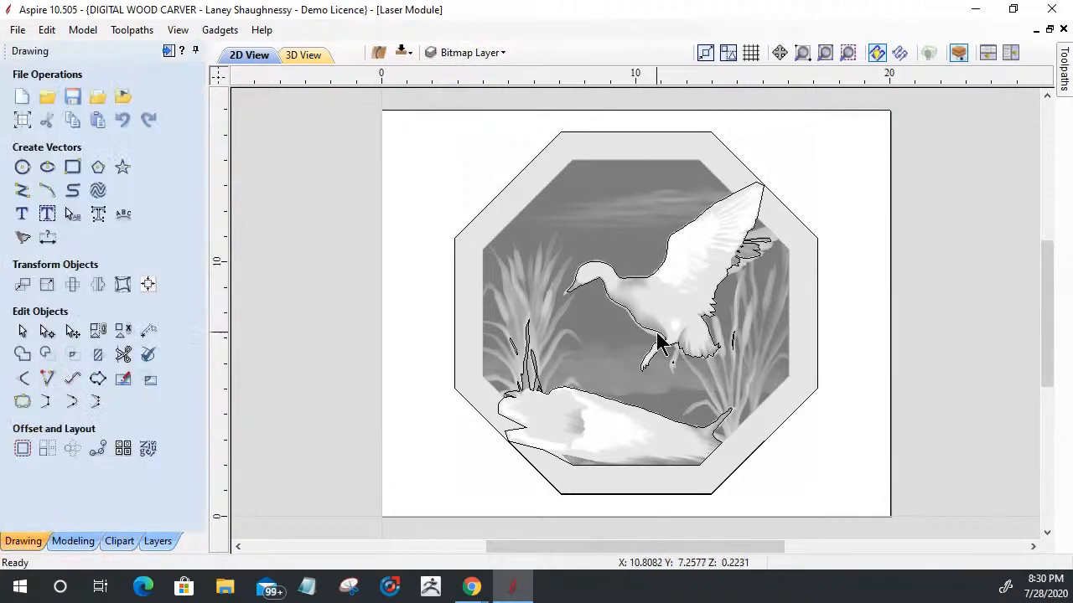
pyautogui.scroll(3, 657, 326)
pyautogui.scroll(-4, 657, 318)
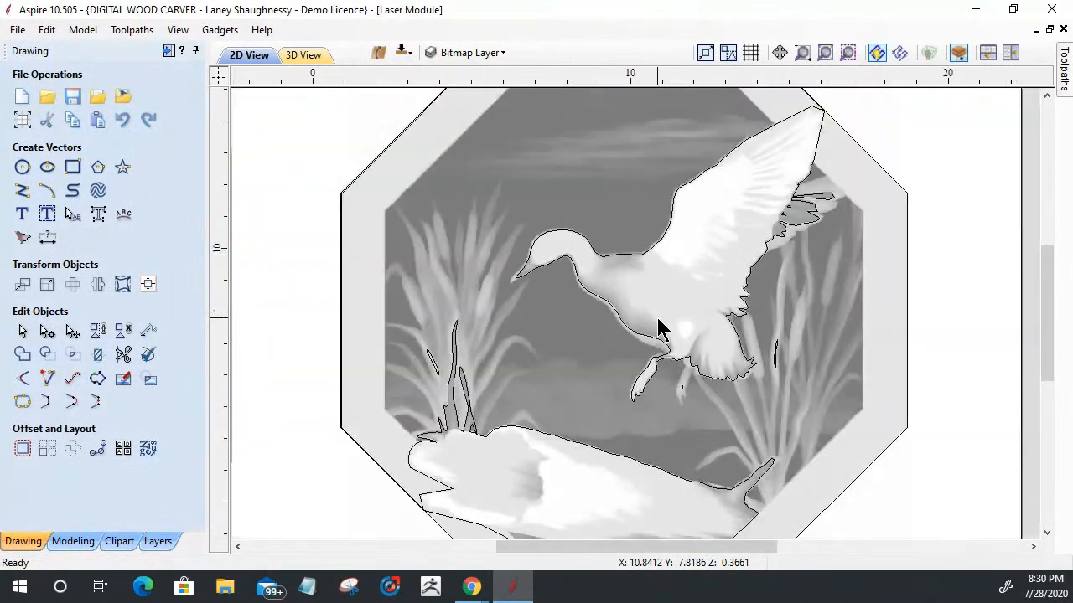
pyautogui.click(73, 543)
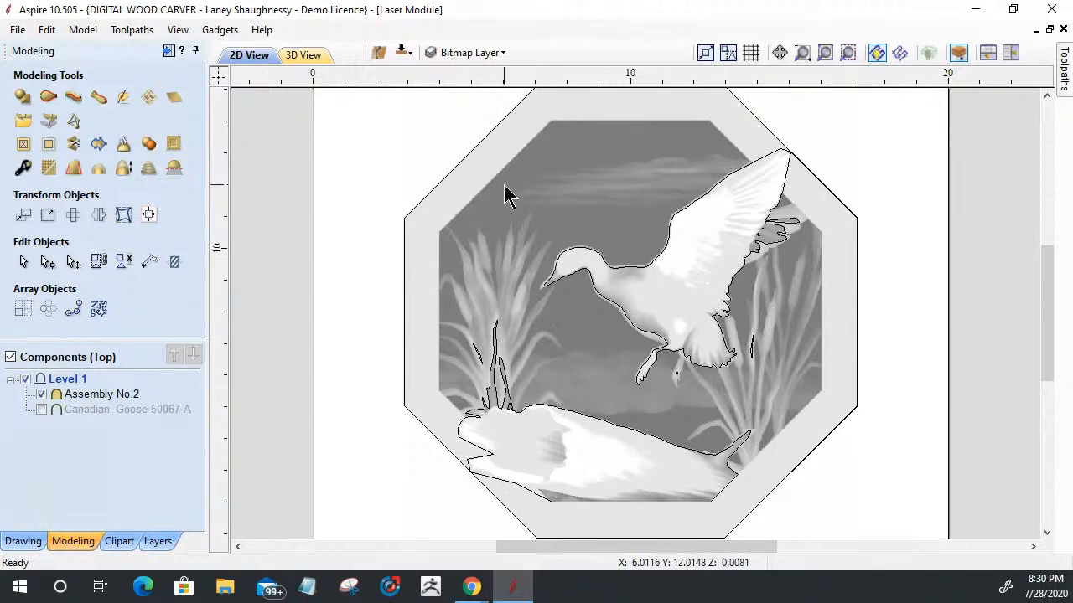
pyautogui.click(41, 396)
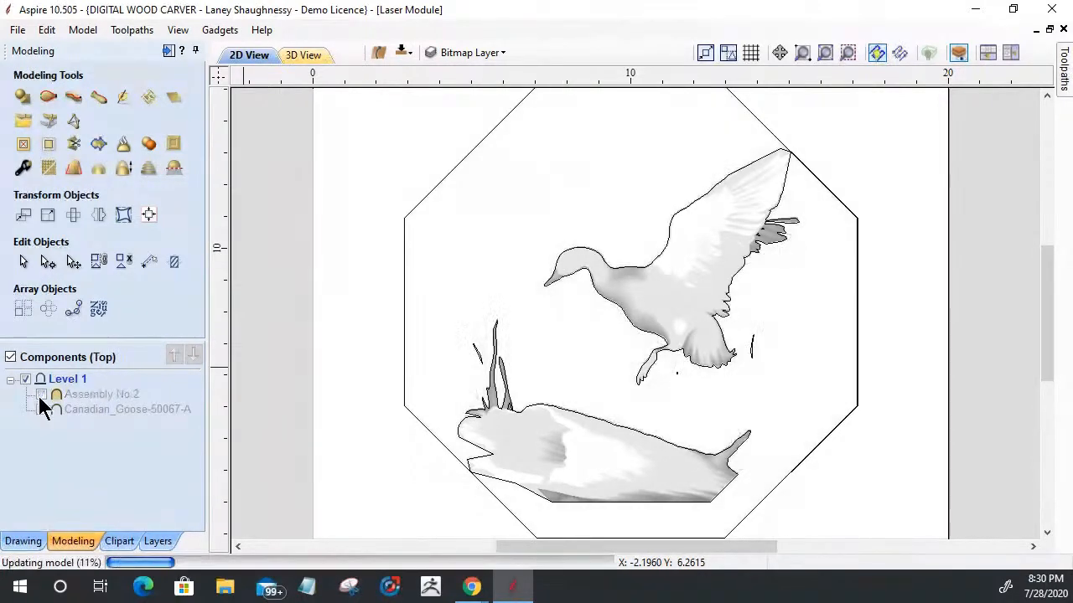
pyautogui.click(700, 304)
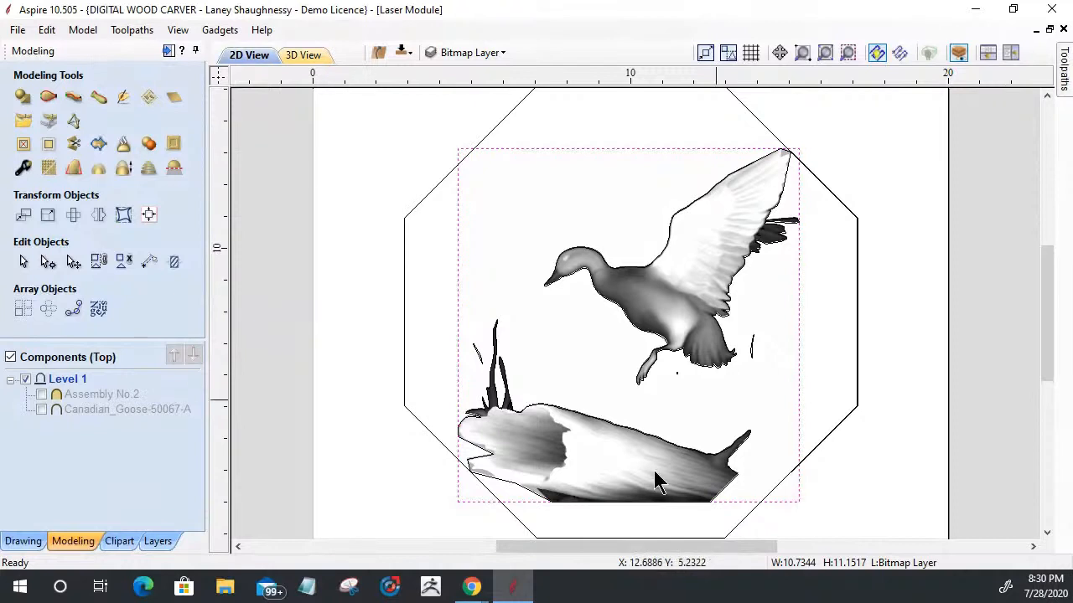
# Step: Open another Aspire 10.5 window and start a new file in it
pyautogui.moveTo(517, 591)
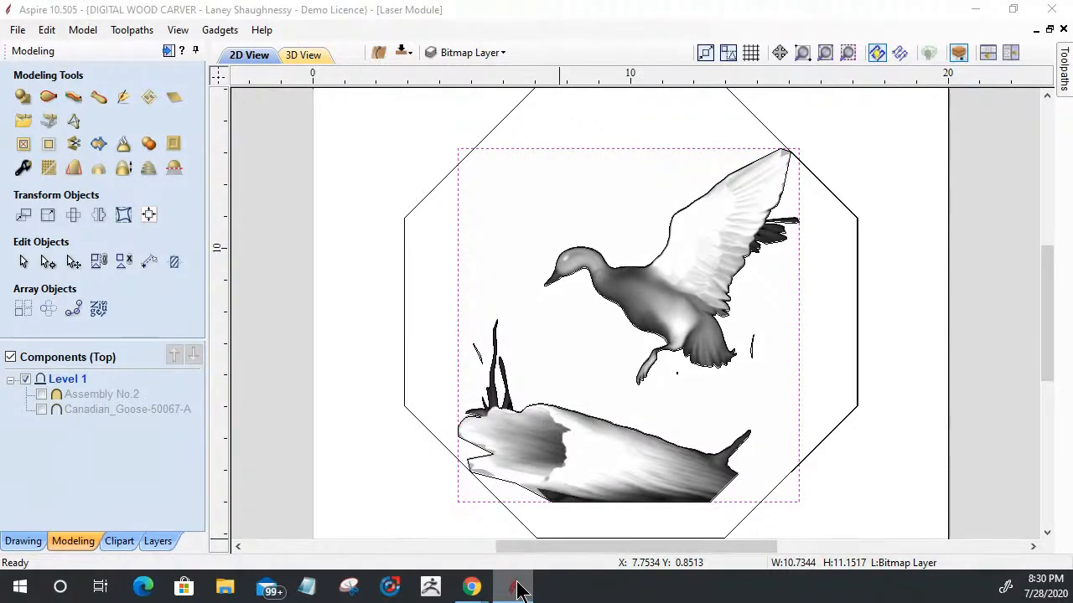
pyautogui.rightClick(519, 592)
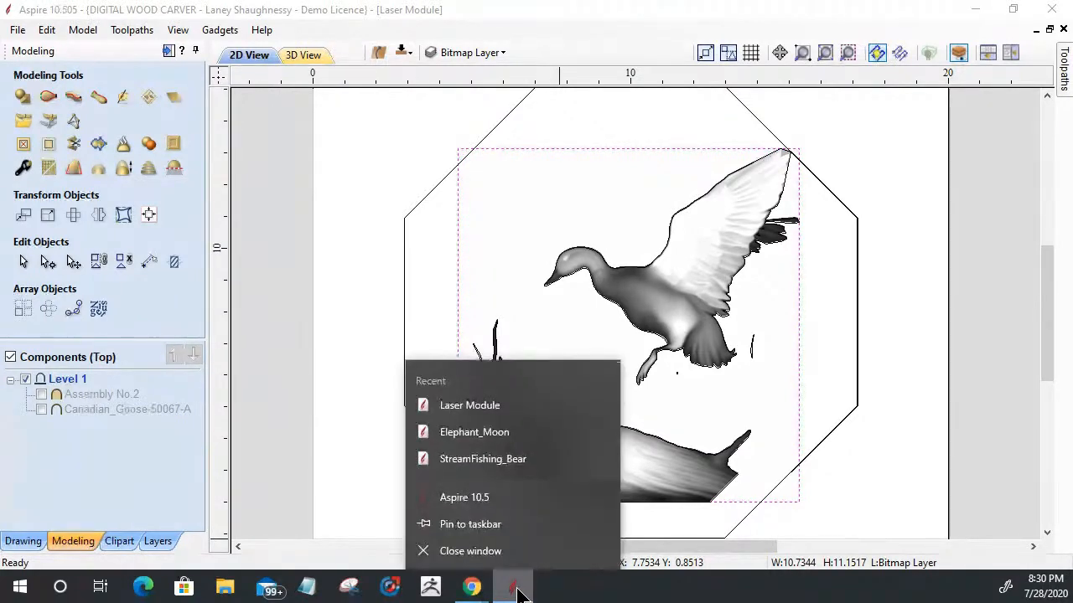
pyautogui.click(478, 505)
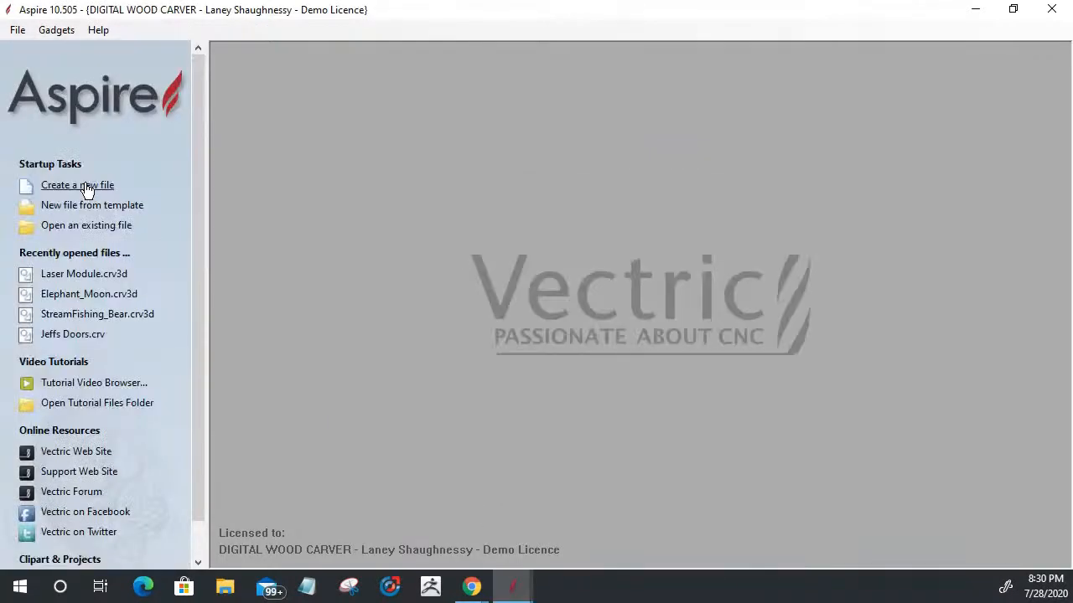
pyautogui.click(84, 185)
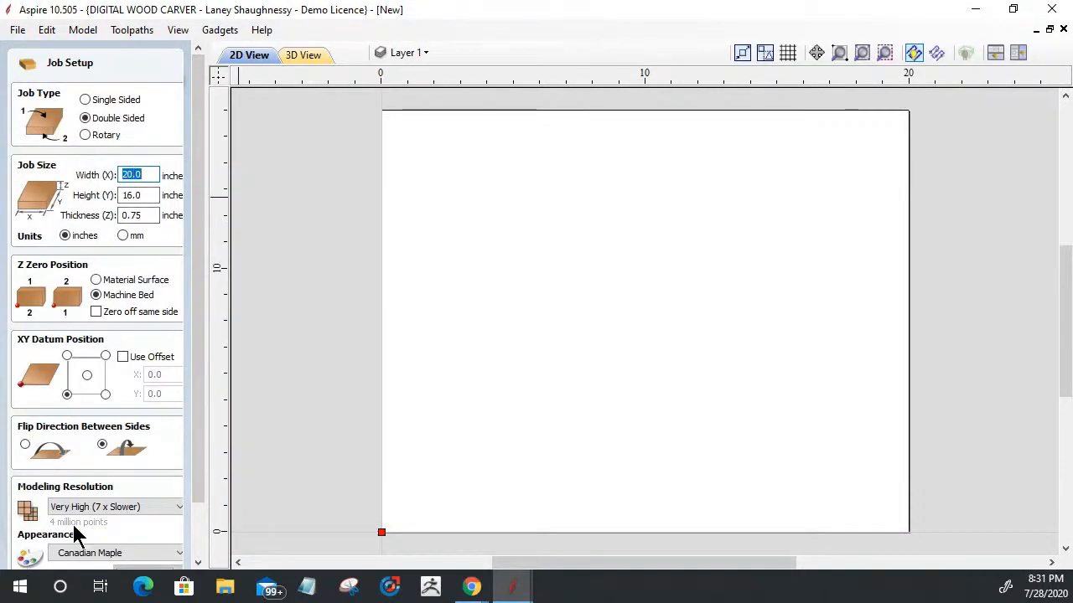
# Step: Set up a single-sided job 12 inches wide and 12 inches high with Z zero on the material surface
pyautogui.click(85, 100)
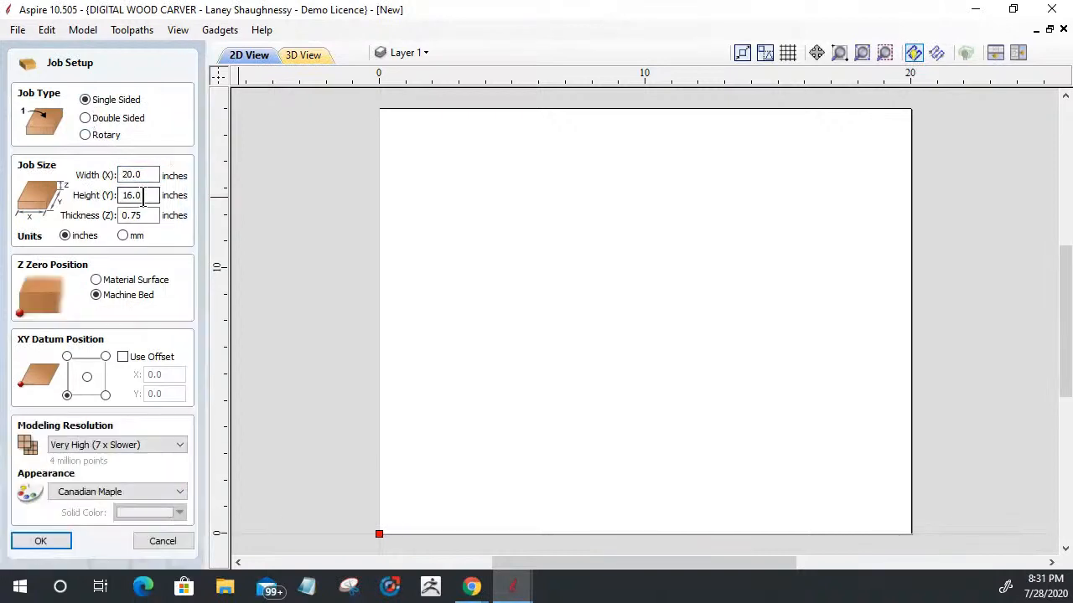
pyautogui.moveTo(144, 173); pyautogui.dragTo(104, 175)
pyautogui.write('12')
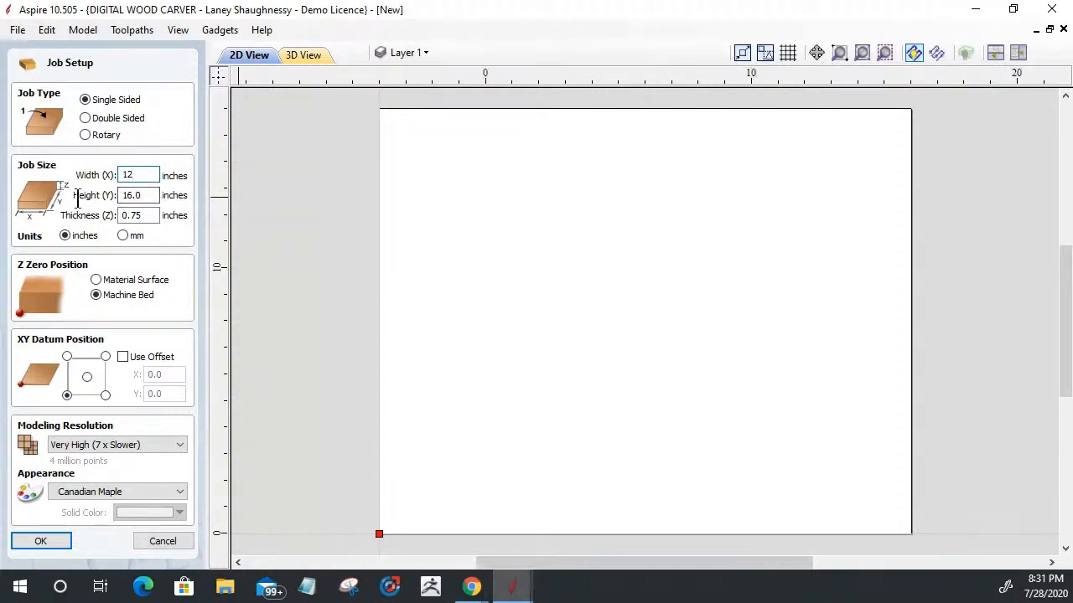
pyautogui.click(144, 193)
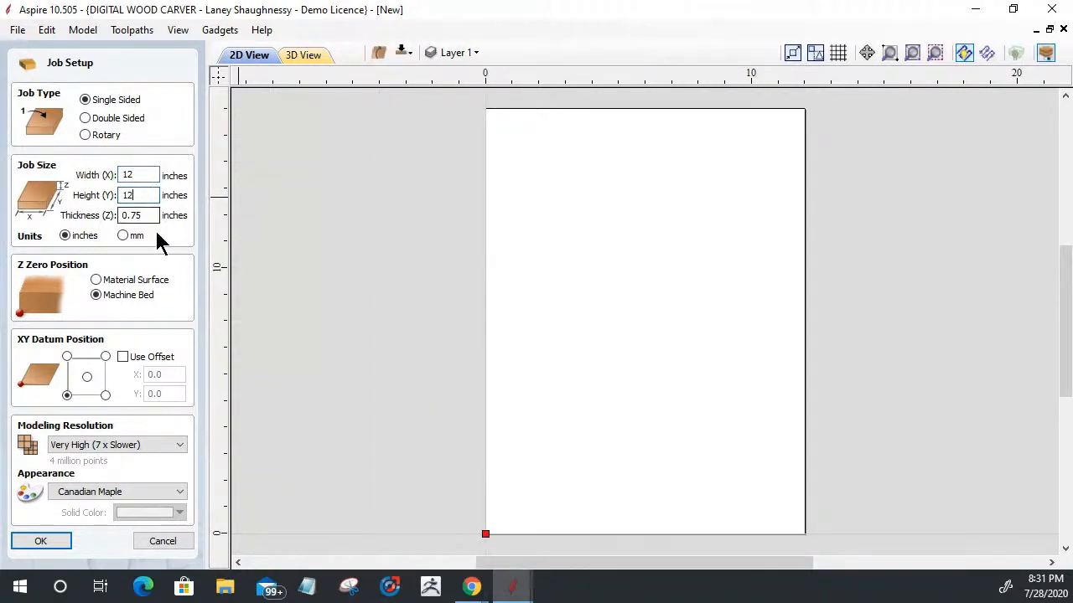
pyautogui.click(97, 281)
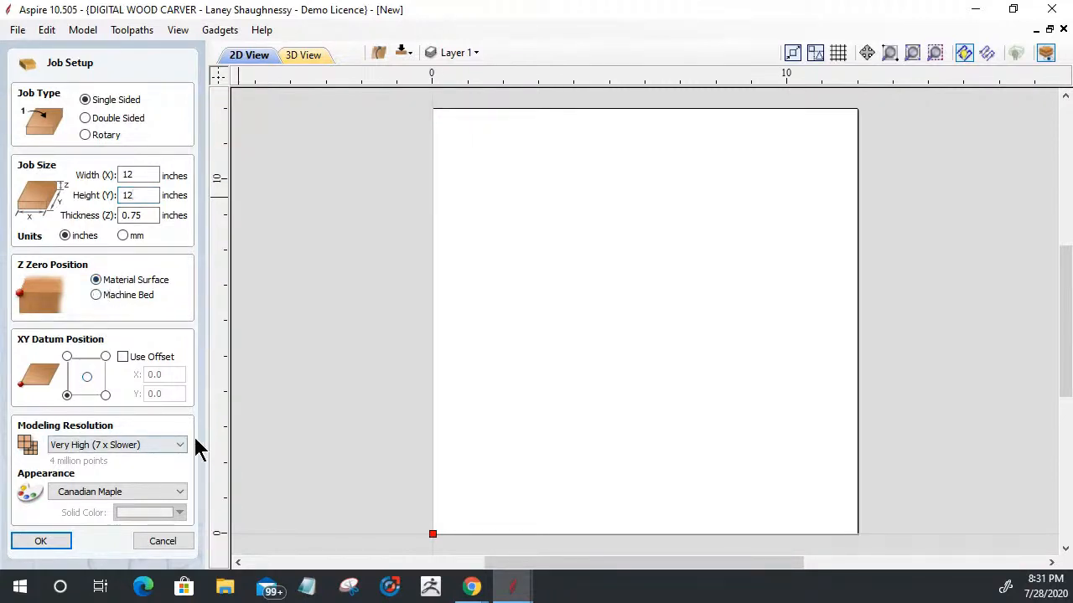
pyautogui.click(42, 542)
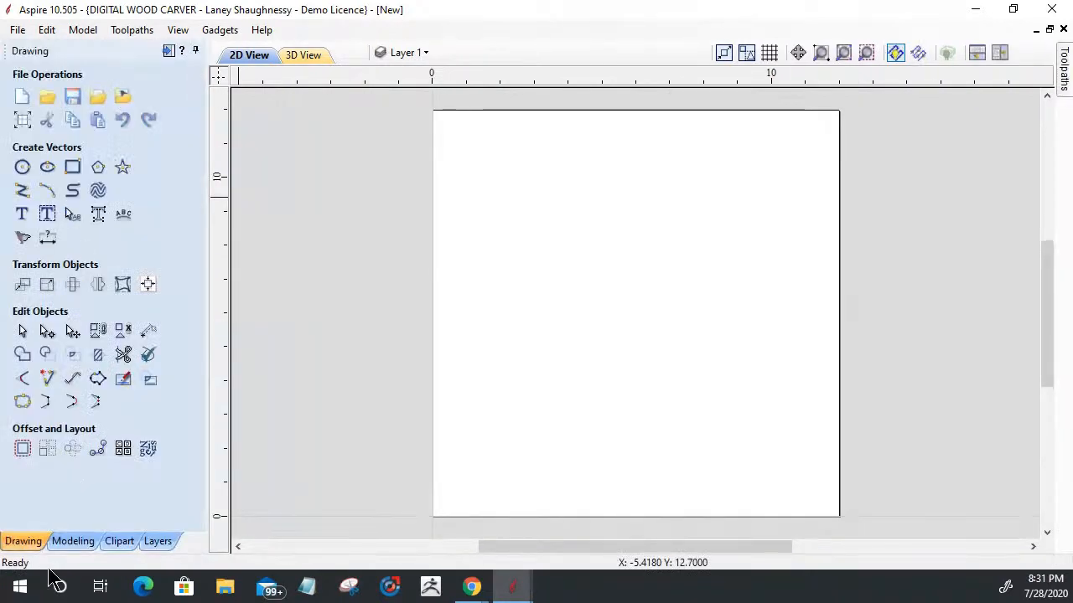
# Step: Create a component from the Eagle_Hunting bitmap in the Downloads folder
pyautogui.click(73, 541)
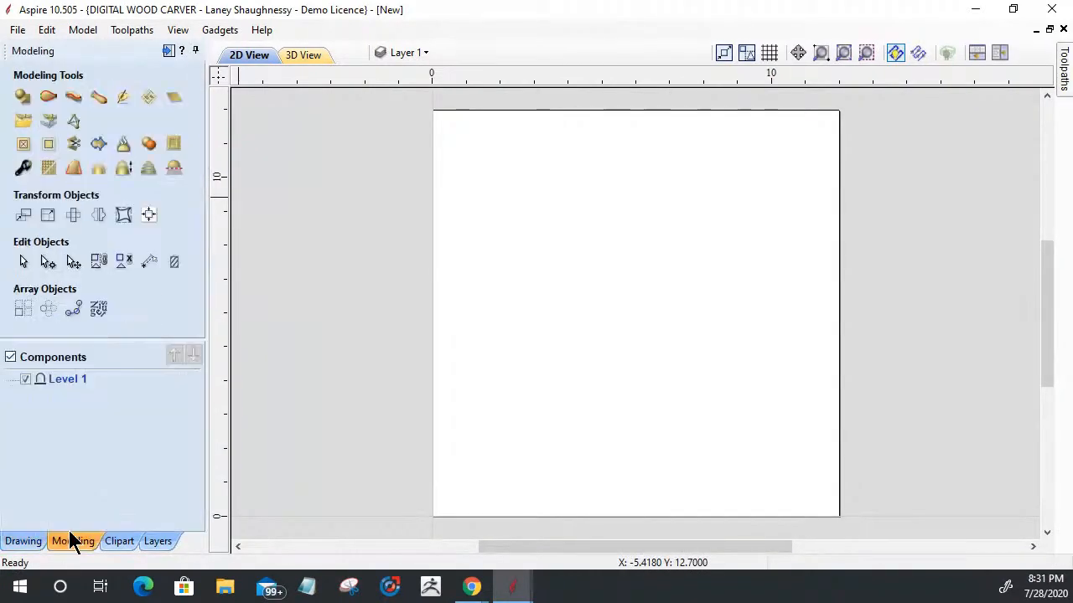
pyautogui.click(47, 124)
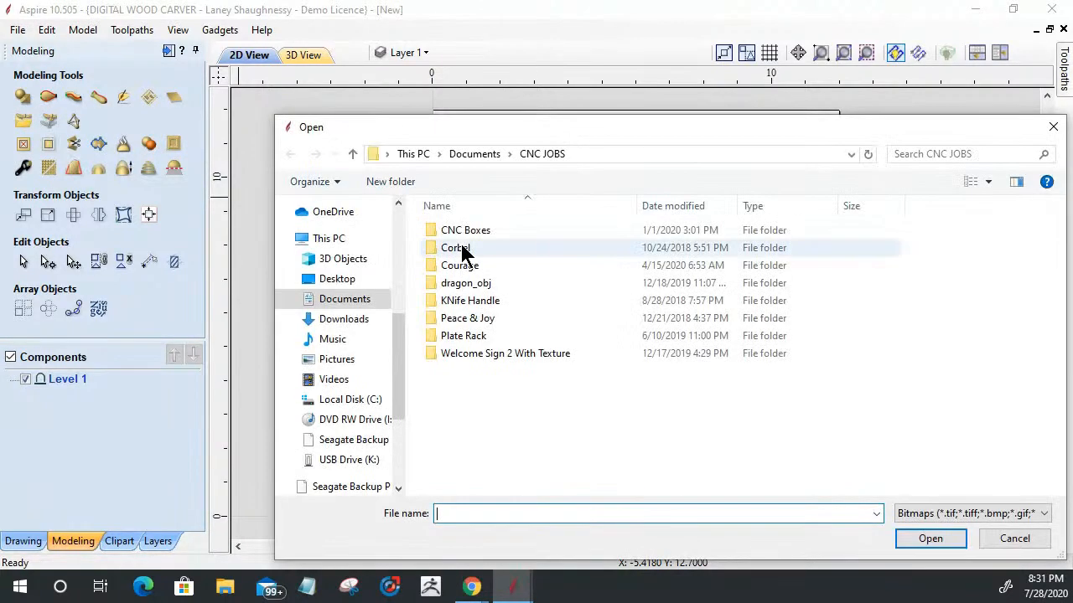
pyautogui.click(340, 325)
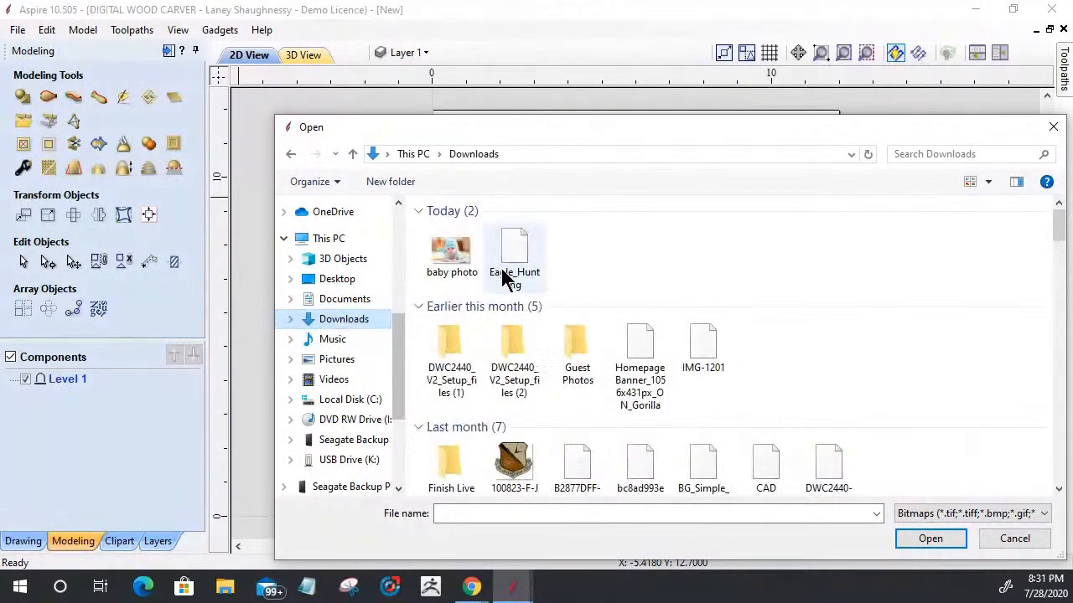
pyautogui.click(507, 279)
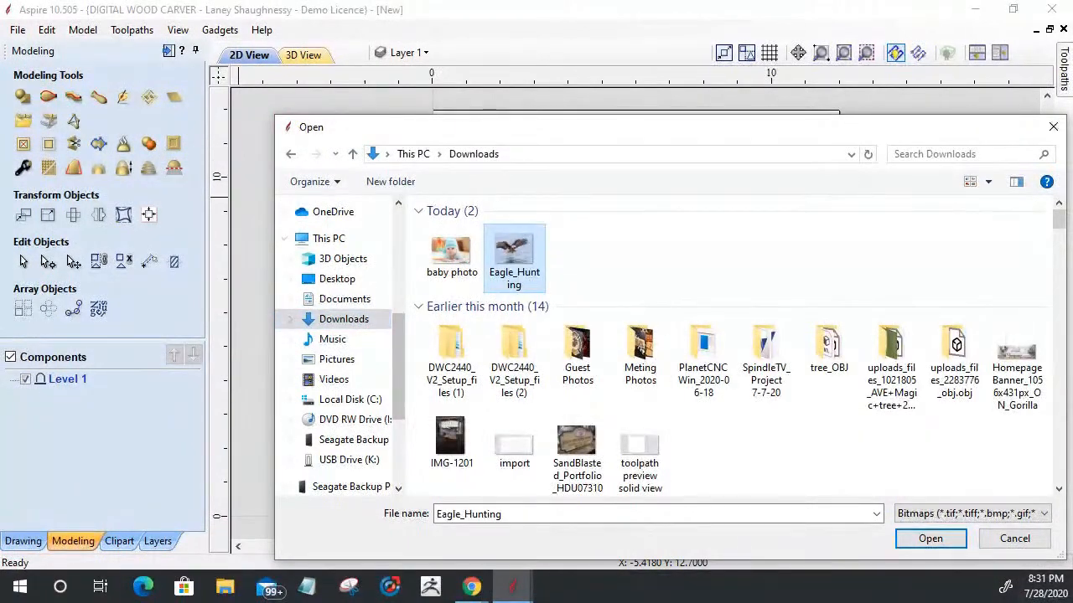
pyautogui.click(914, 537)
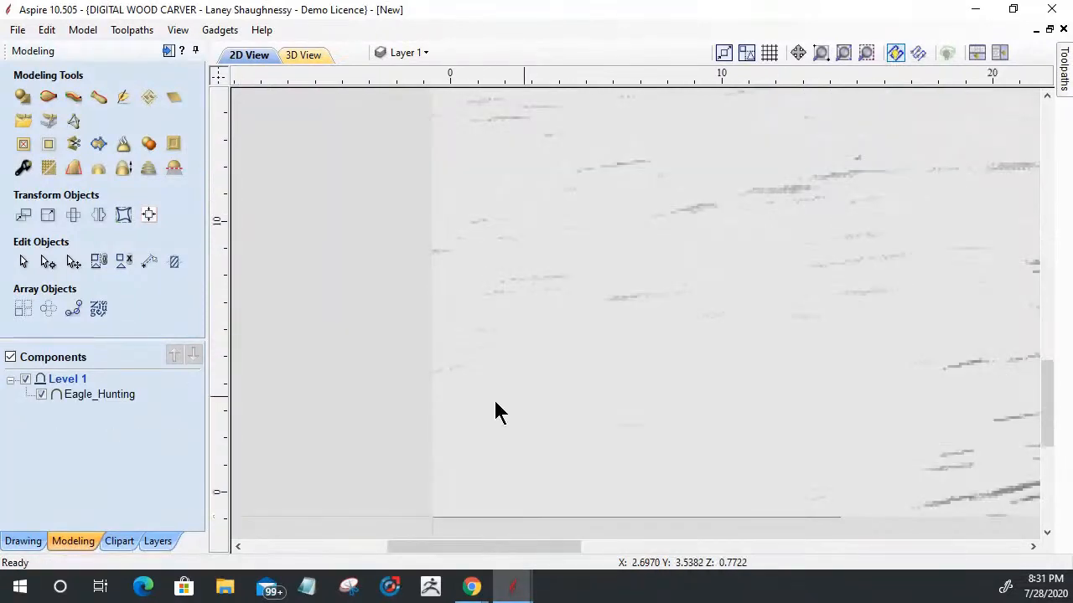
# Step: Center the Eagle_Hunting component on the material both horizontally and vertically
pyautogui.scroll(-5, 476, 411)
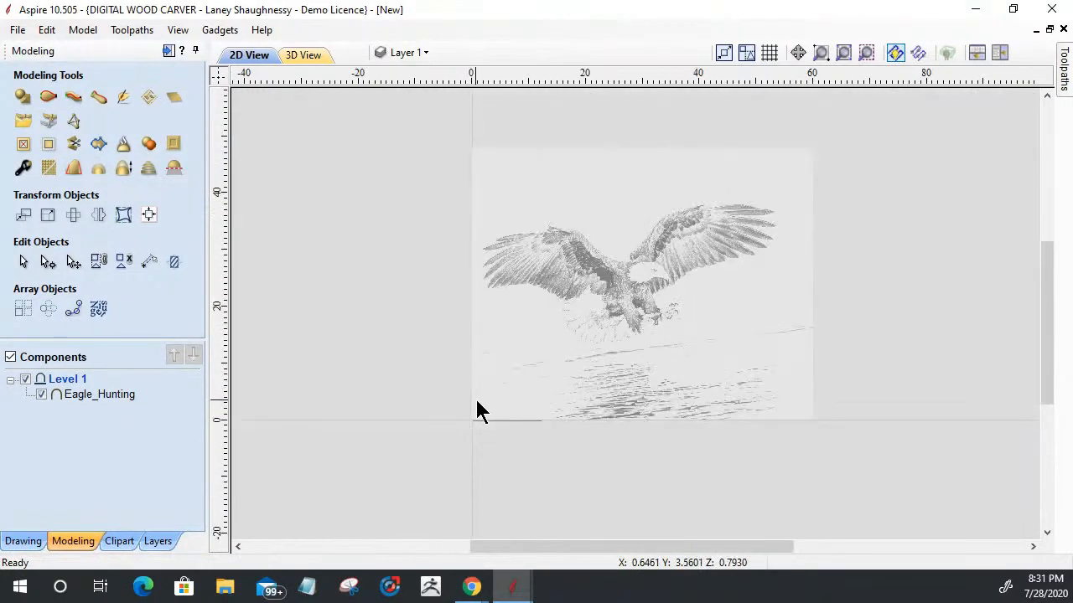
pyautogui.click(633, 291)
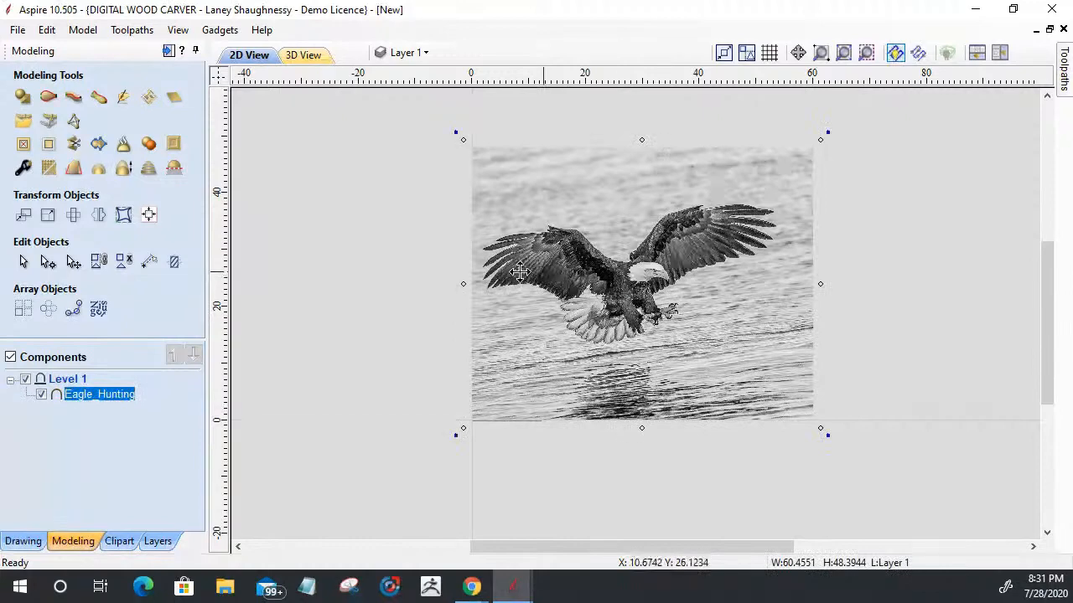
pyautogui.click(148, 215)
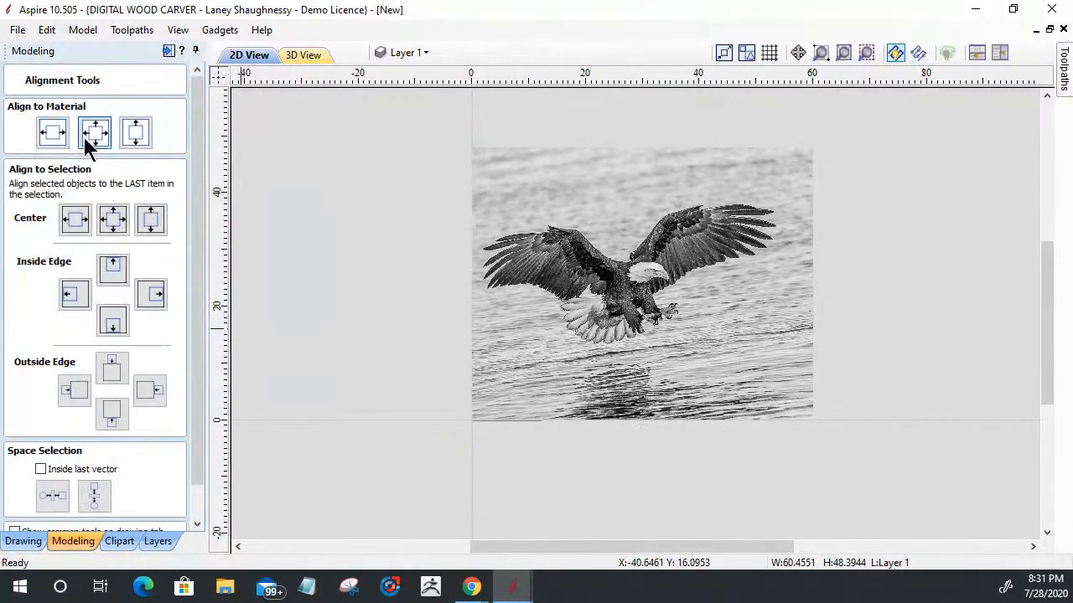
pyautogui.click(84, 136)
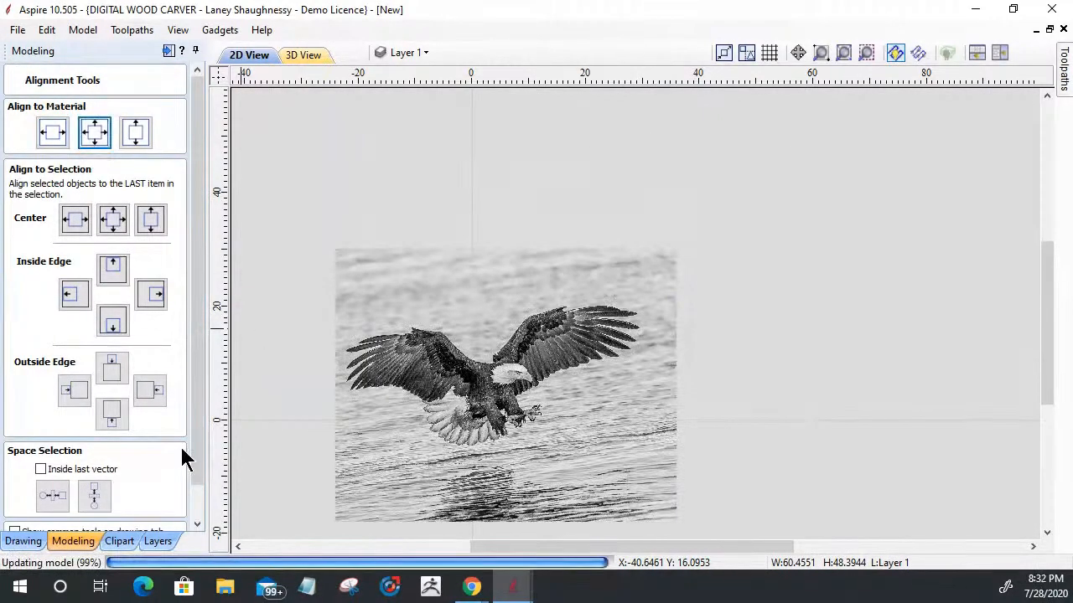
pyautogui.scroll(-2, 204, 475)
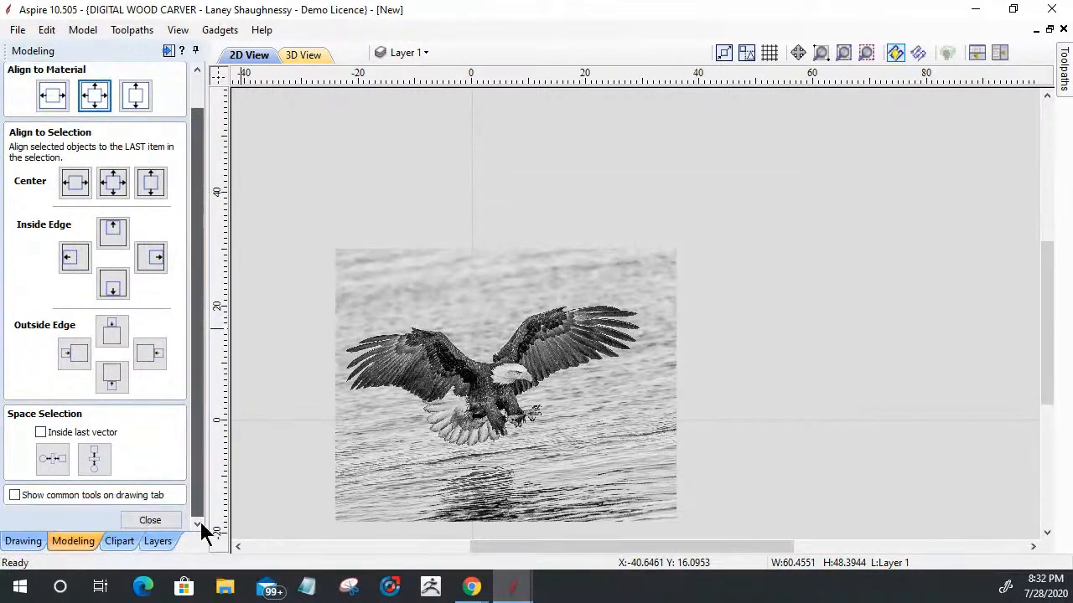
pyautogui.click(155, 520)
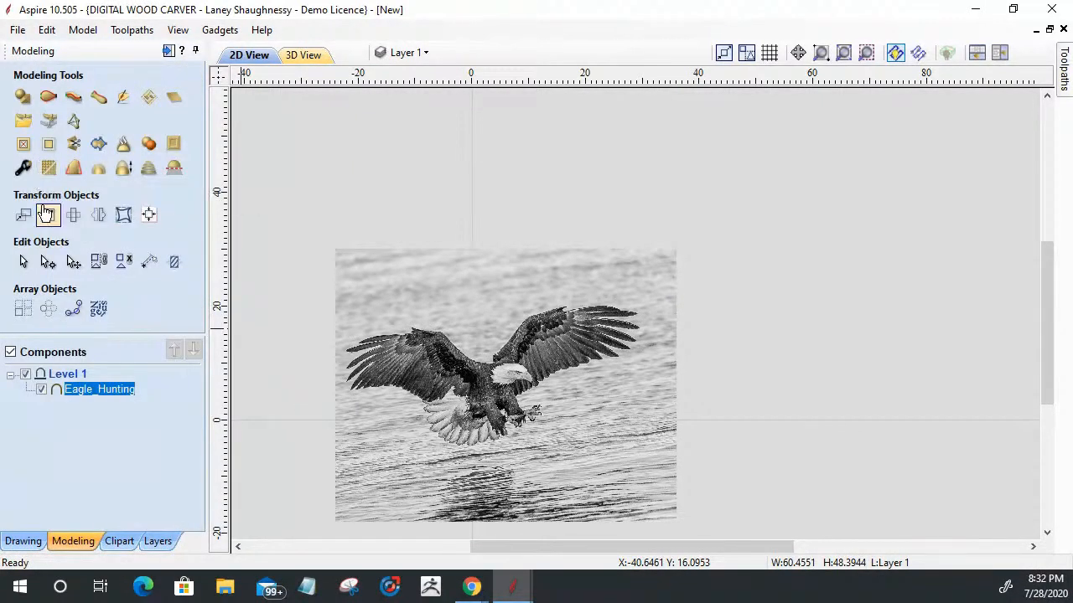
# Step: Resize the Eagle_Hunting component proportionally about its center to a width of 12 inches
pyautogui.click(48, 215)
pyautogui.click(109, 267)
pyautogui.moveTo(108, 267); pyautogui.dragTo(37, 270)
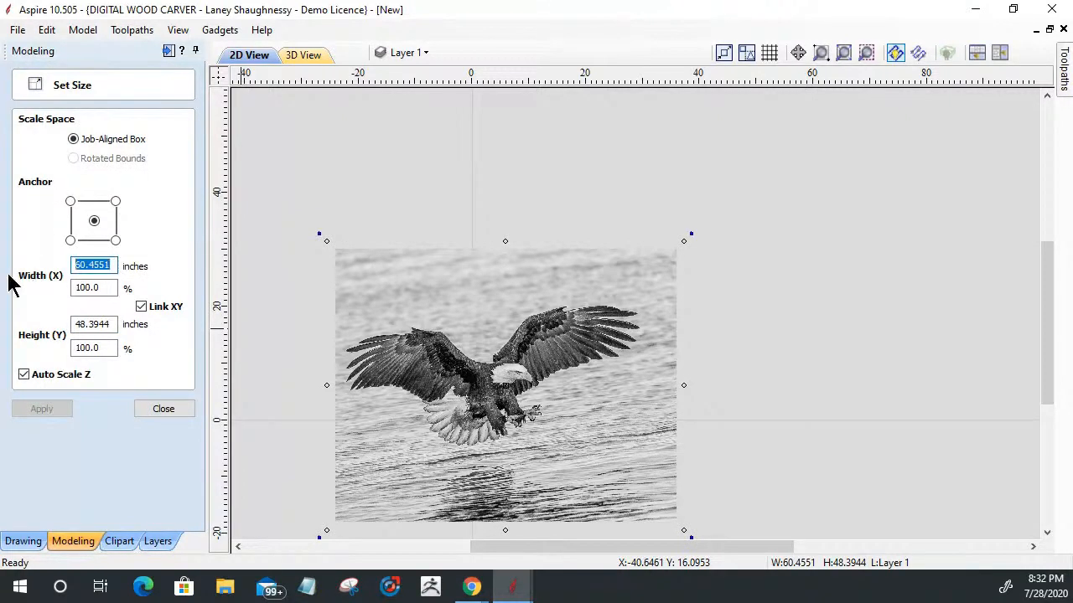
pyautogui.write('12')
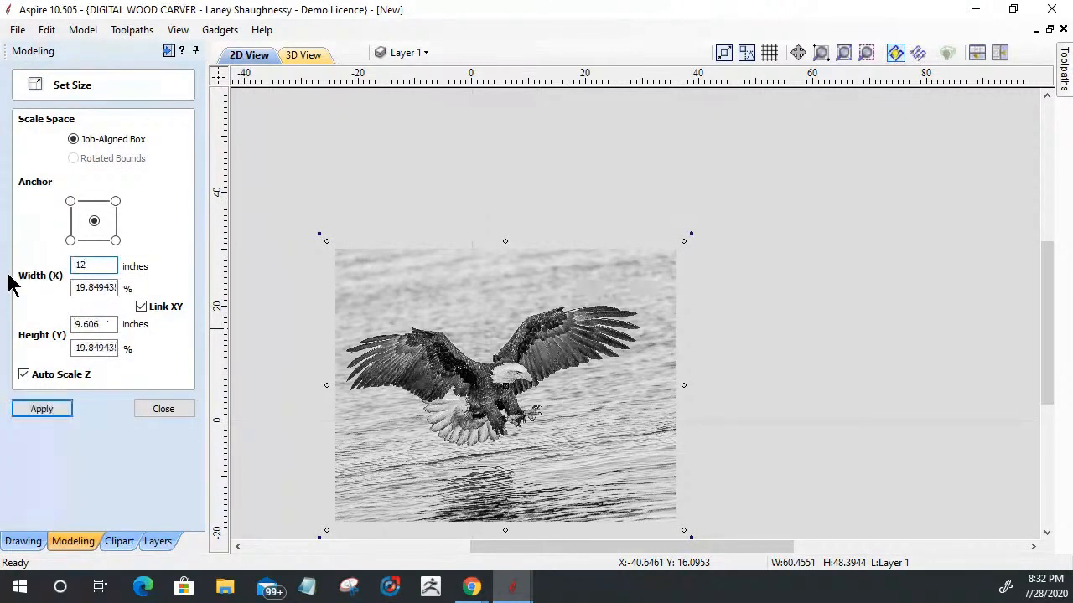
pyautogui.click(29, 411)
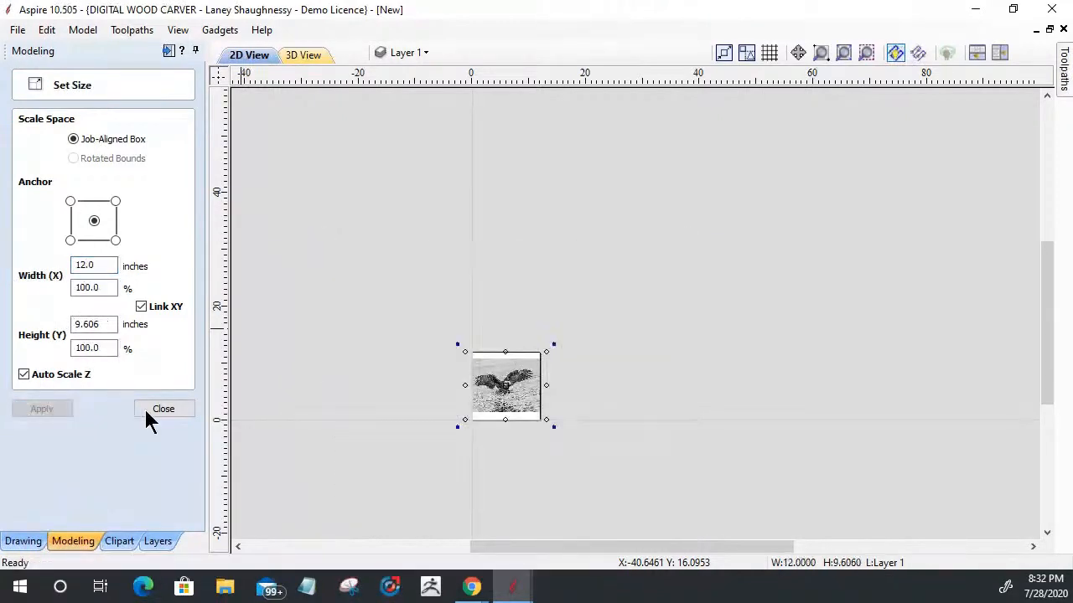
pyautogui.click(149, 409)
pyautogui.scroll(6, 501, 411)
pyautogui.moveTo(492, 407); pyautogui.dragTo(551, 357, button='middle')
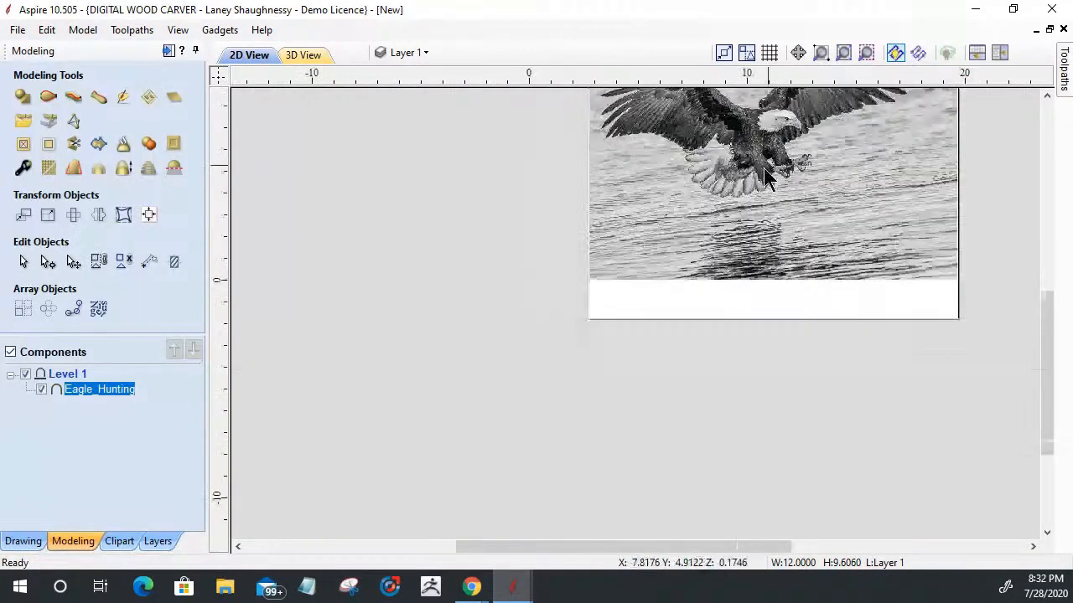
# Step: Examine the Eagle_Hunting component in 2D and 3D, checking the roughness and relief of the eagle and water
pyautogui.scroll(-2, 737, 93)
pyautogui.scroll(4, 659, 100)
pyautogui.scroll(-1, 642, 201)
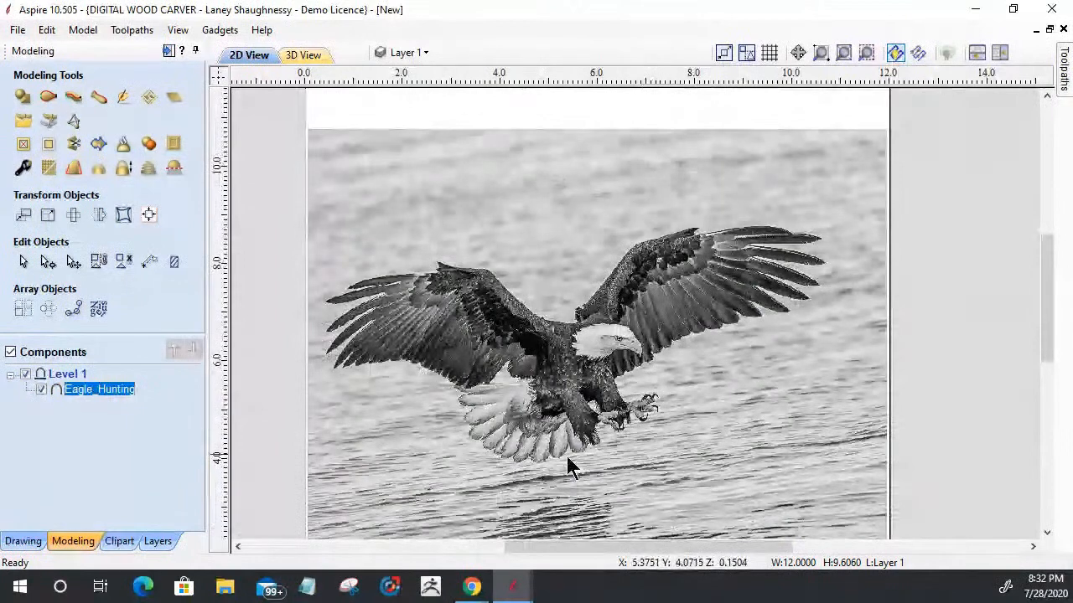
pyautogui.scroll(1, 537, 419)
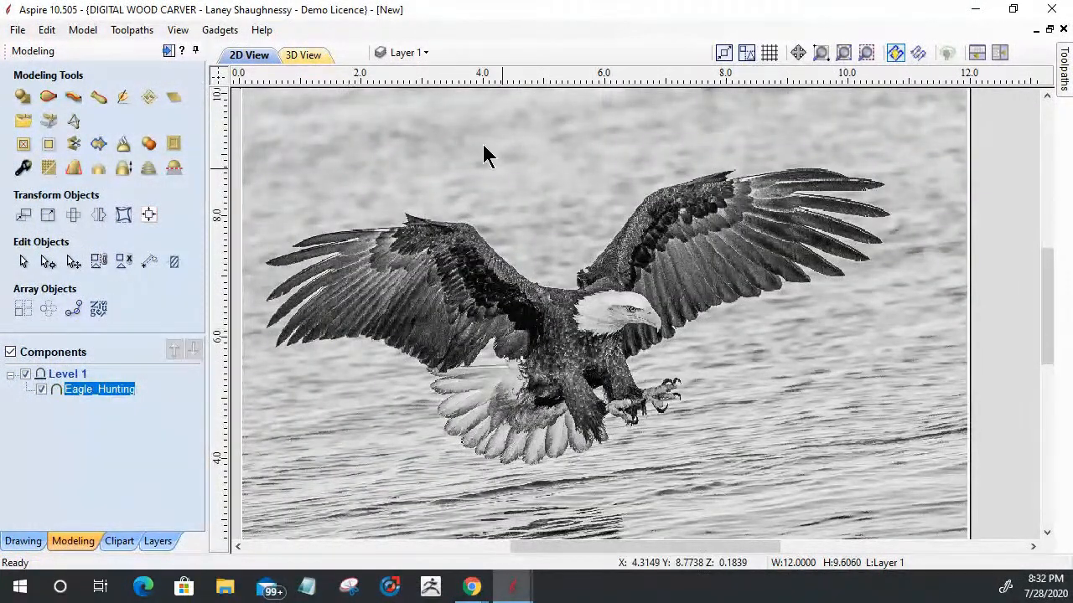
pyautogui.click(297, 61)
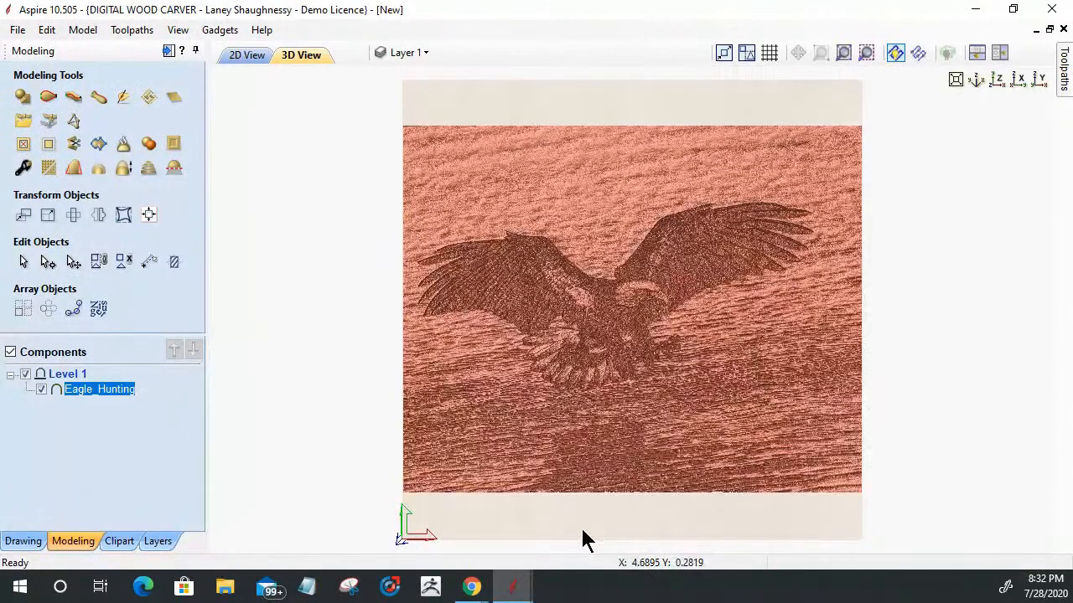
pyautogui.moveTo(582, 539); pyautogui.dragTo(617, 439)
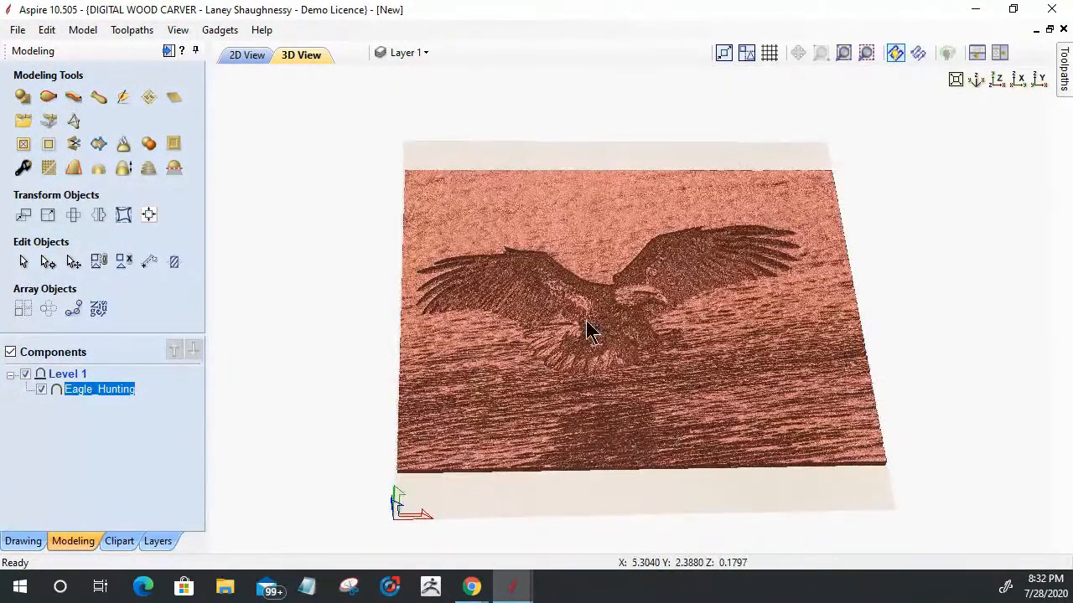
pyautogui.scroll(3, 587, 331)
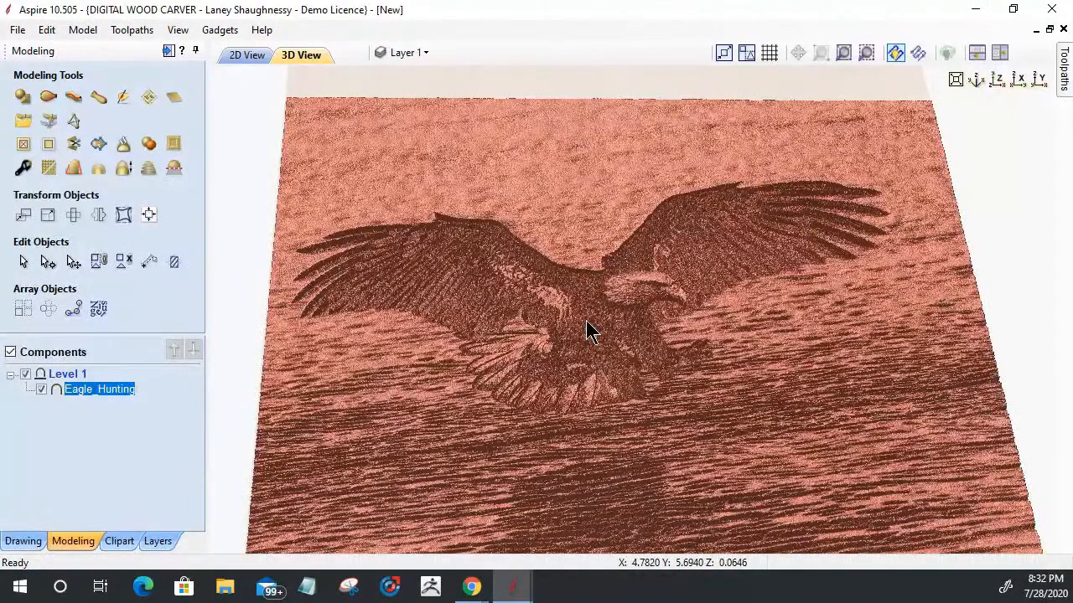
pyautogui.scroll(2, 585, 321)
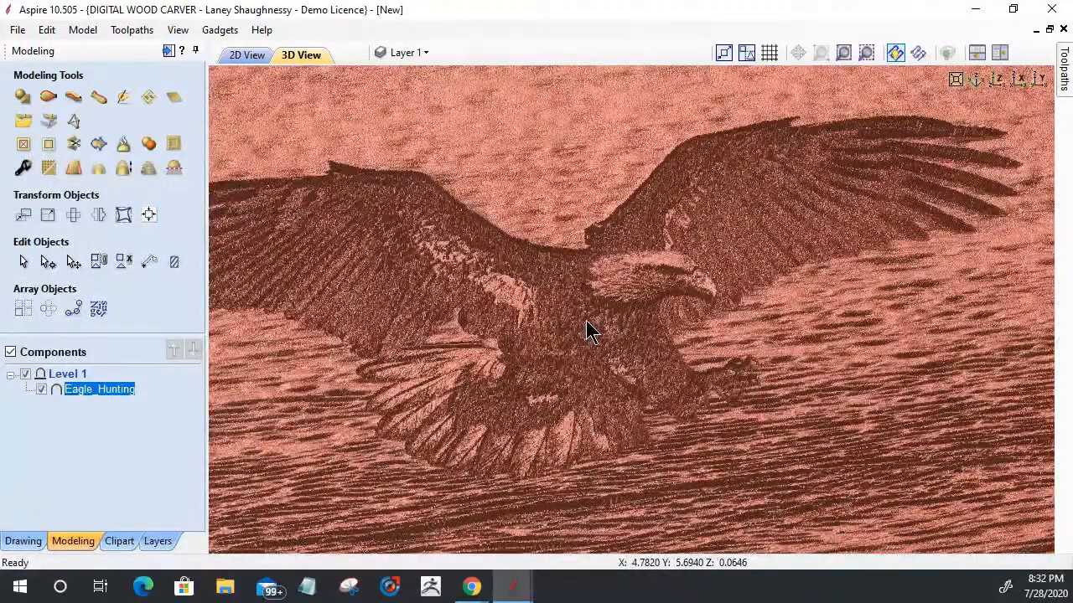
pyautogui.scroll(-4, 587, 331)
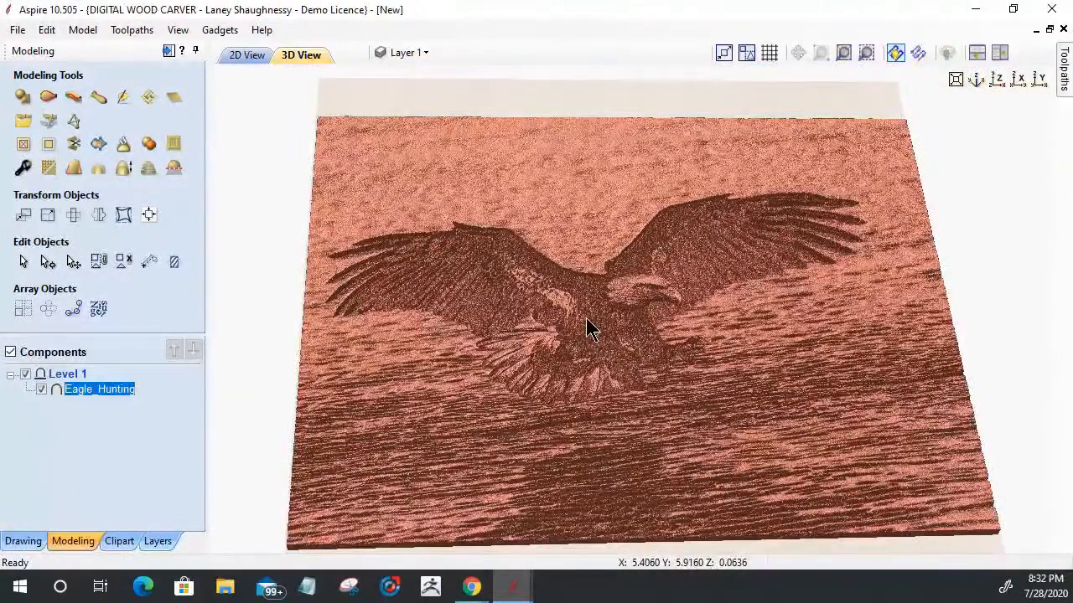
pyautogui.scroll(2, 641, 236)
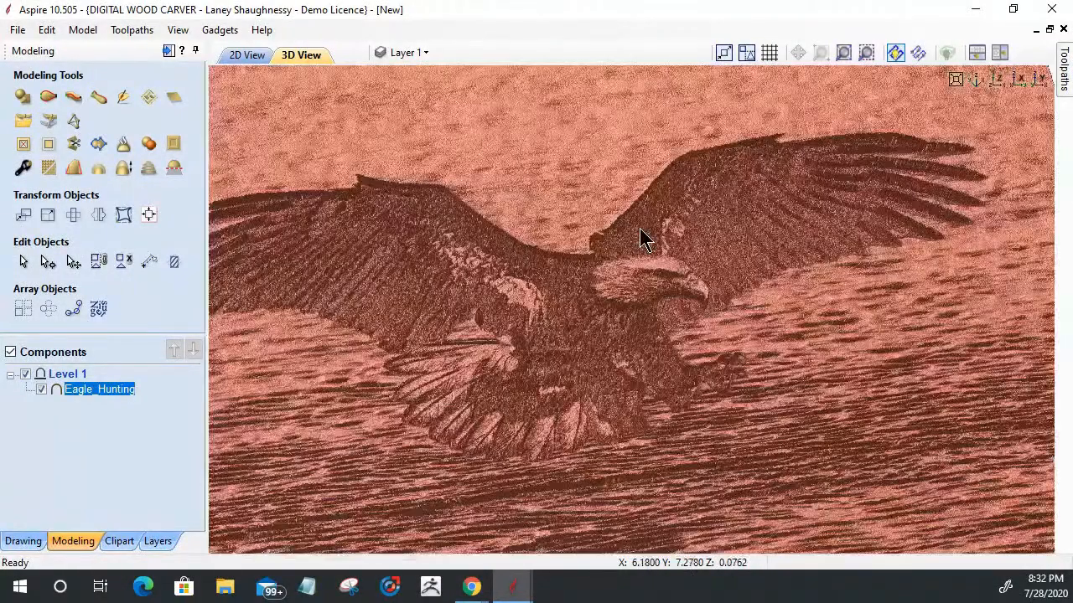
pyautogui.moveTo(641, 239); pyautogui.dragTo(653, 347)
pyautogui.scroll(-2, 654, 354)
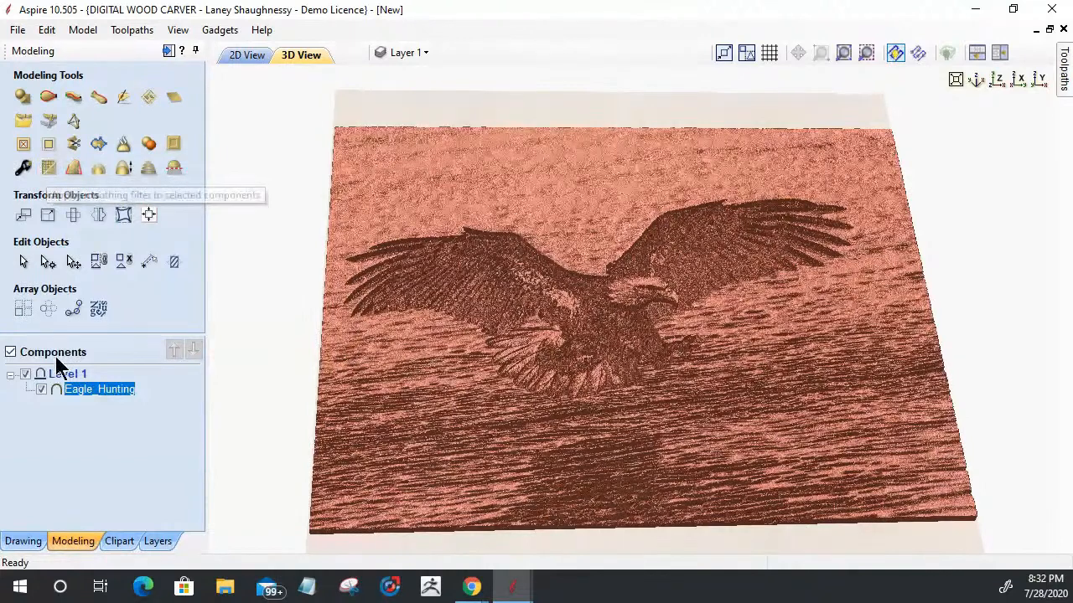
# Step: Set the shape height of the Eagle_Hunting component to 0.125 inches in its component properties
pyautogui.click(21, 174)
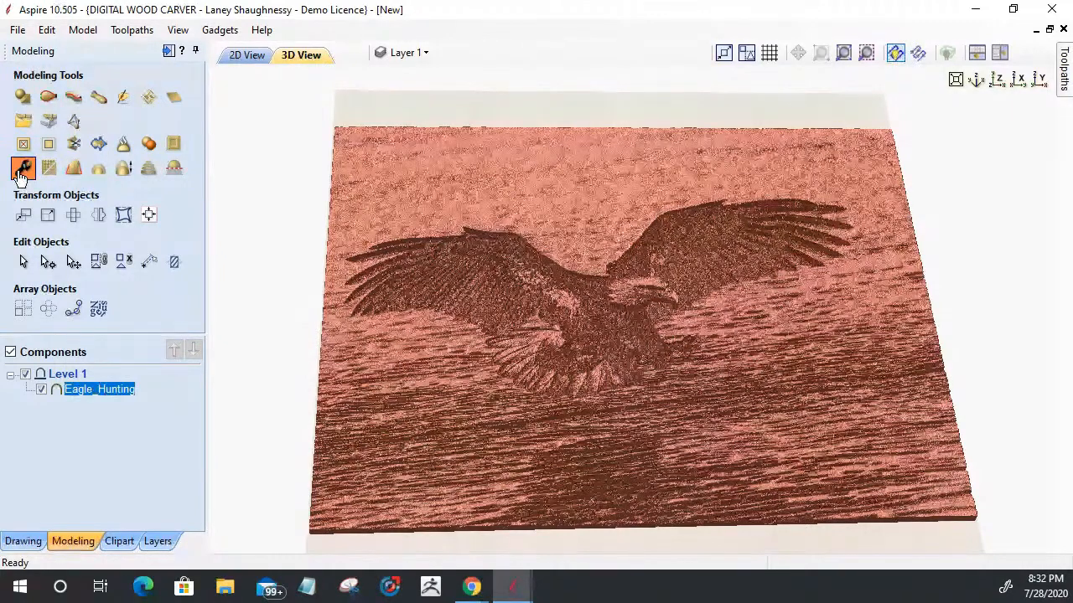
pyautogui.click(21, 171)
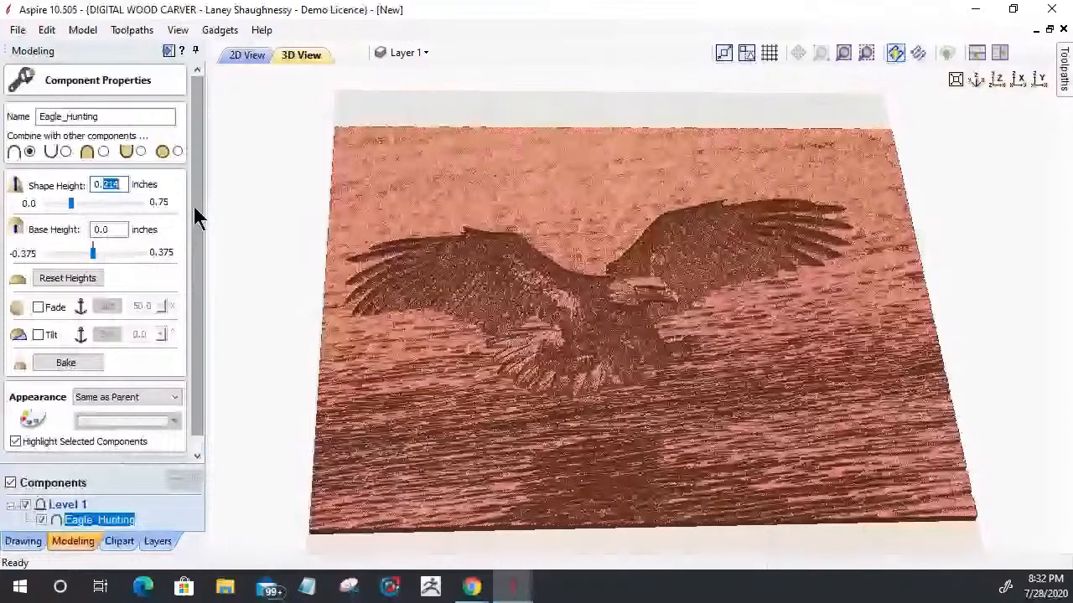
pyautogui.write('0.125')
pyautogui.press('Return')
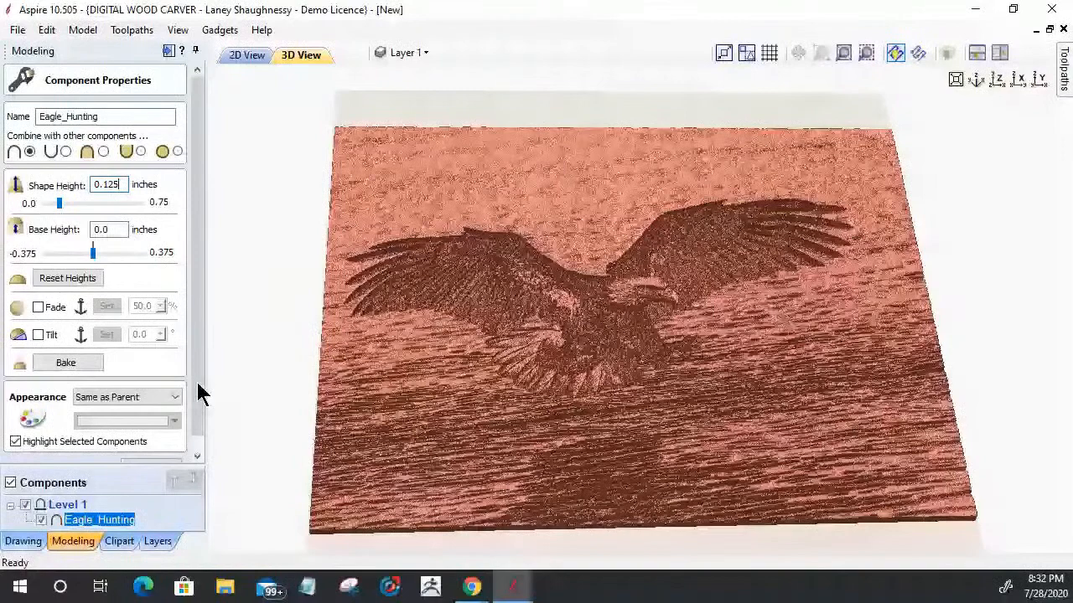
pyautogui.moveTo(197, 383); pyautogui.dragTo(197, 406)
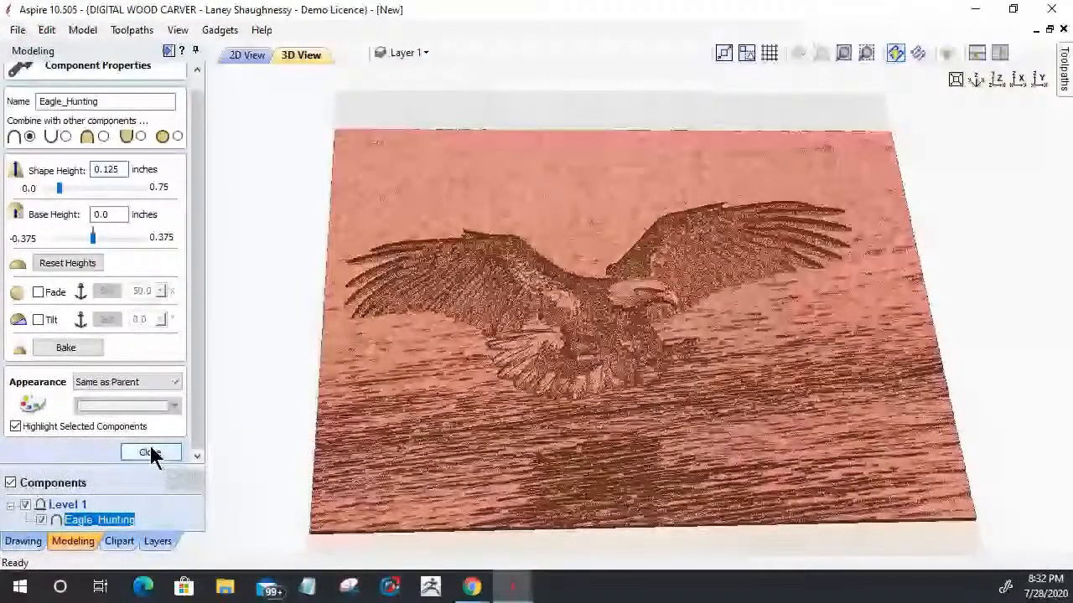
pyautogui.click(149, 453)
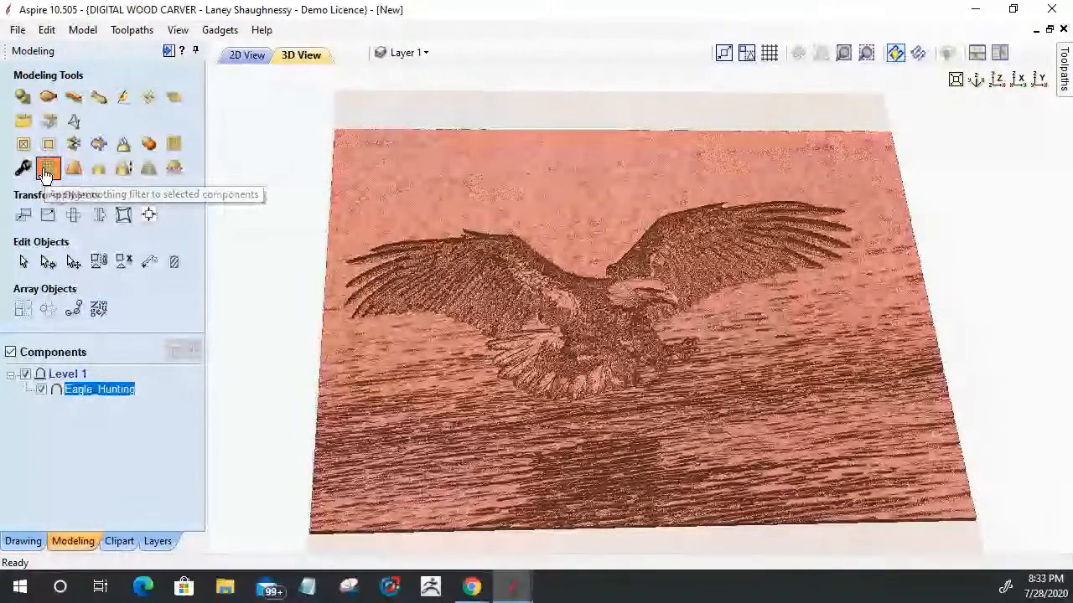
# Step: Smooth the Eagle_Hunting component with the smoothing amount at about a quarter of its range
pyautogui.click(46, 172)
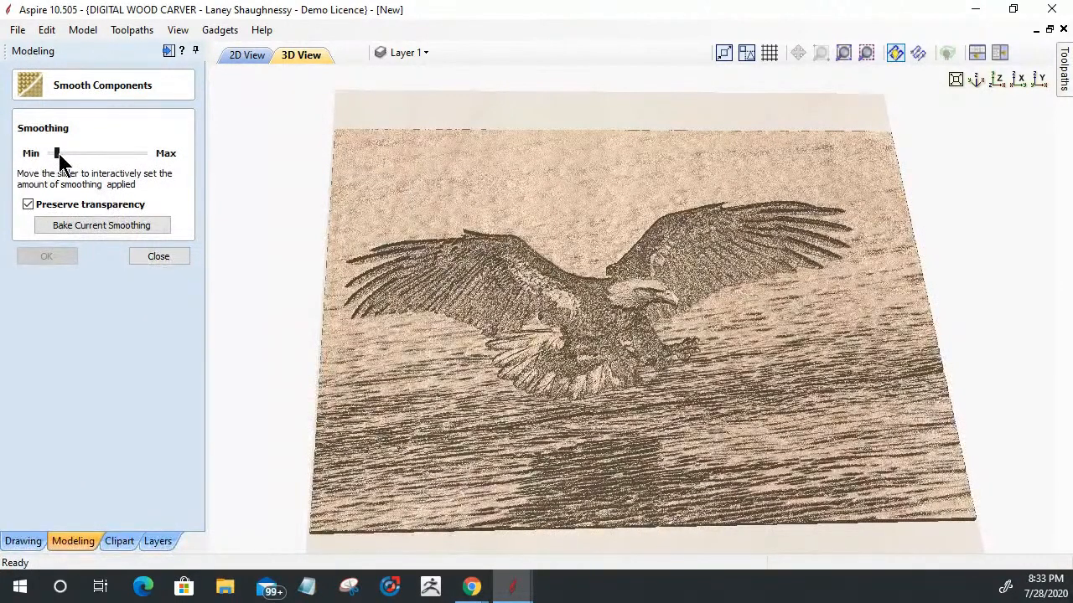
pyautogui.moveTo(58, 154); pyautogui.dragTo(66, 164)
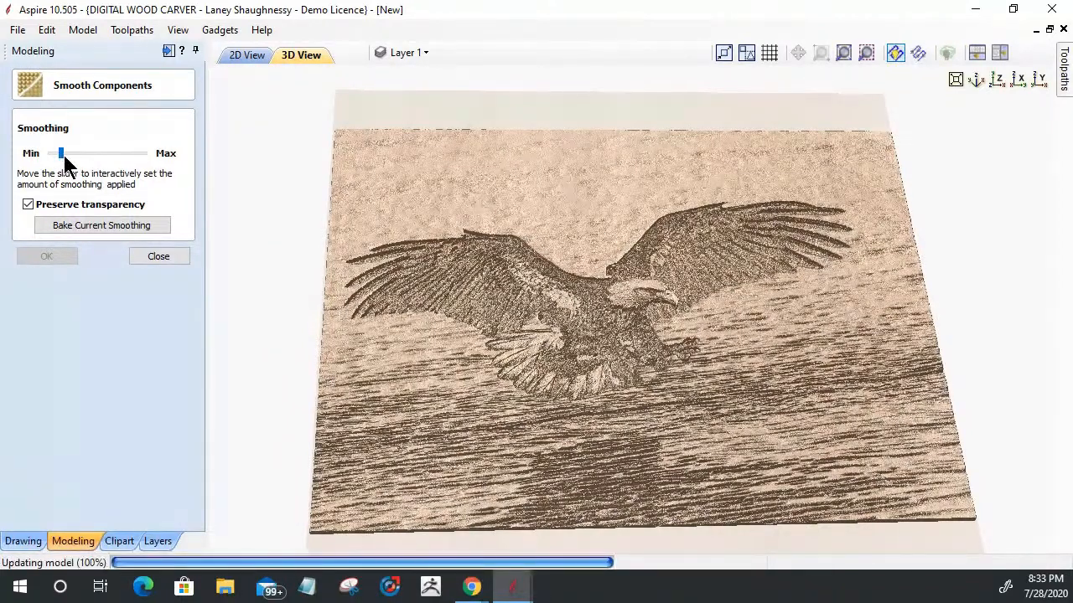
pyautogui.moveTo(64, 157); pyautogui.dragTo(75, 156)
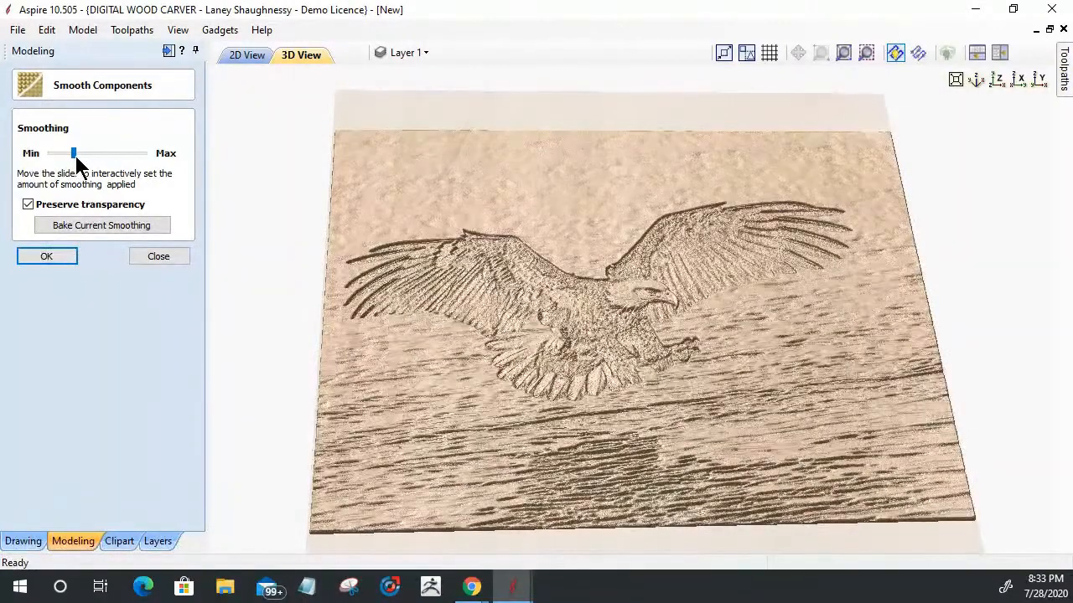
pyautogui.moveTo(75, 156); pyautogui.dragTo(73, 157)
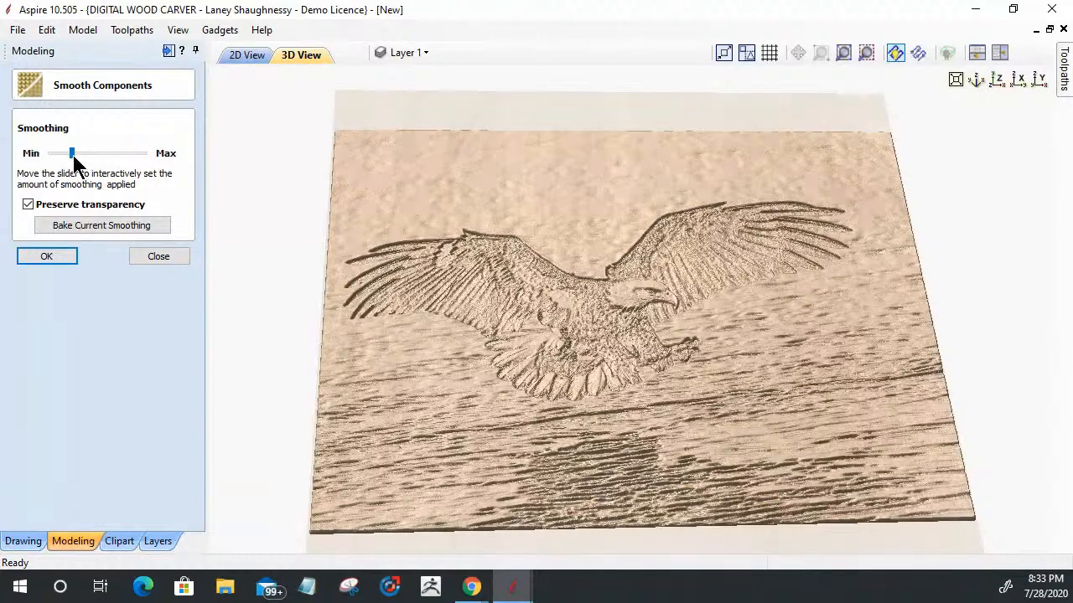
pyautogui.click(47, 256)
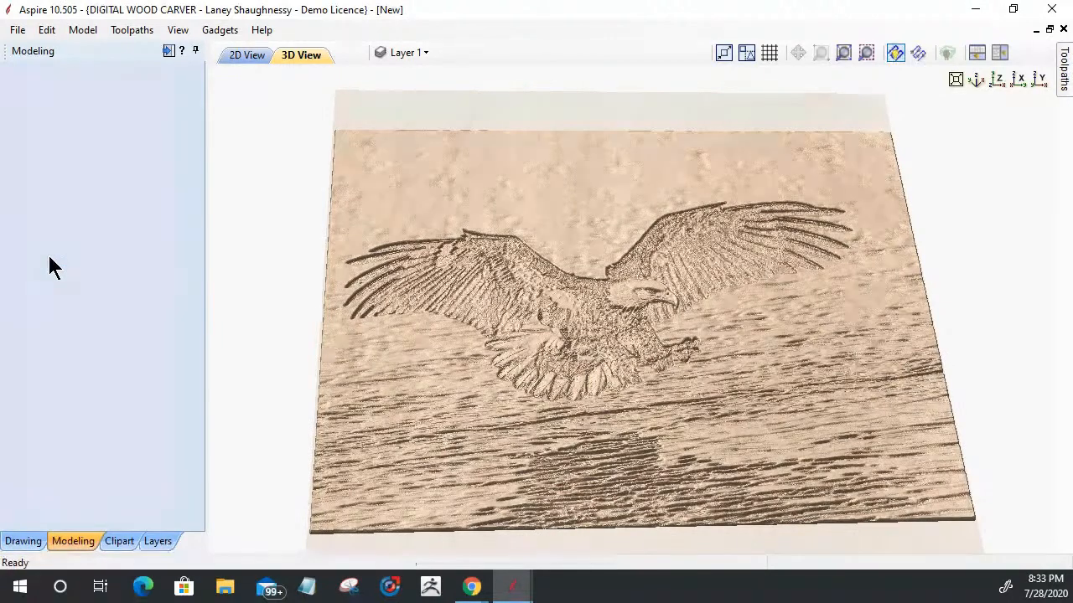
# Step: Turn on Light Follows Viewer and inspect the smoothed eagle relief at an angle and from straight above
pyautogui.scroll(-2, 592, 397)
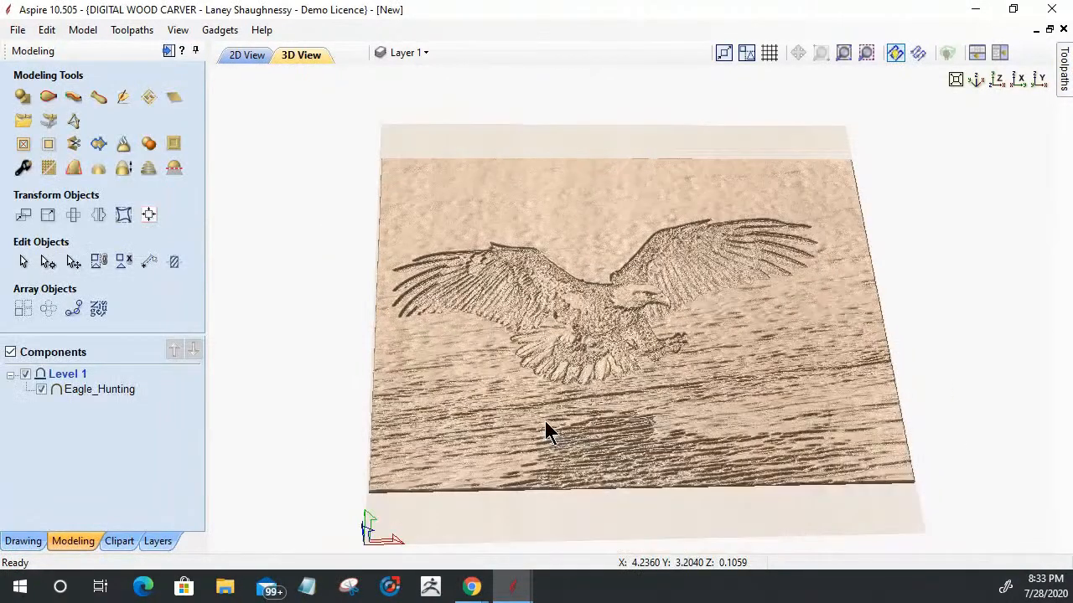
pyautogui.moveTo(567, 549); pyautogui.dragTo(599, 432)
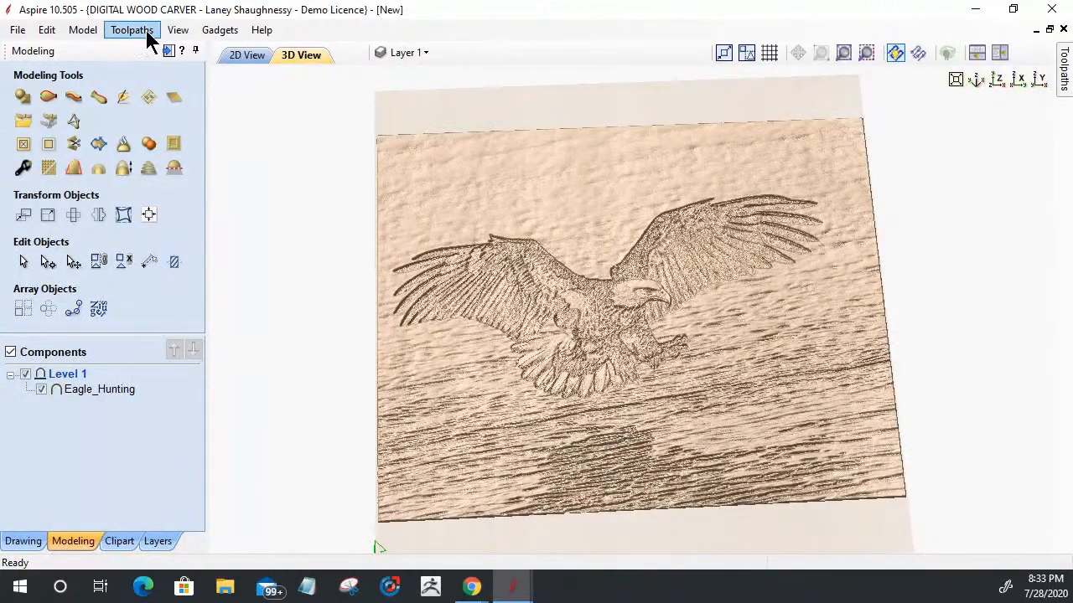
pyautogui.click(175, 32)
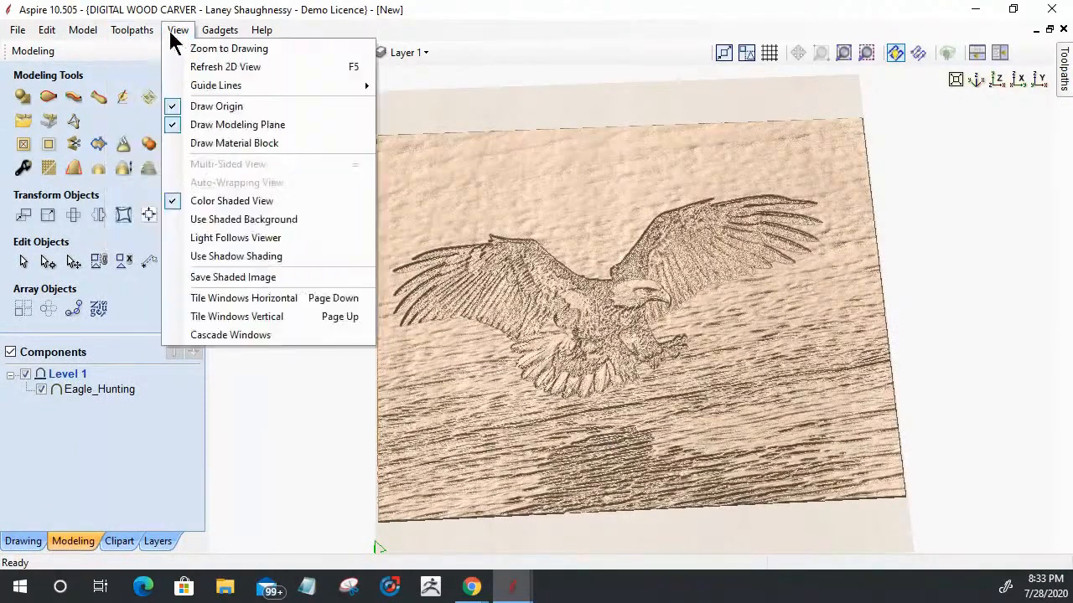
pyautogui.click(186, 239)
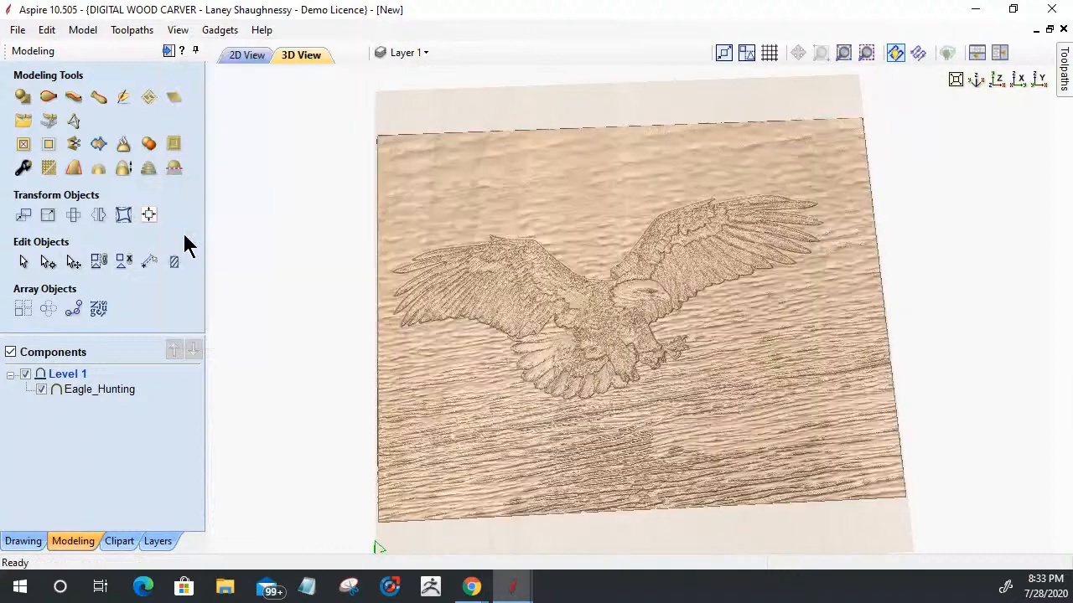
pyautogui.moveTo(987, 488); pyautogui.dragTo(927, 285)
pyautogui.click(997, 78)
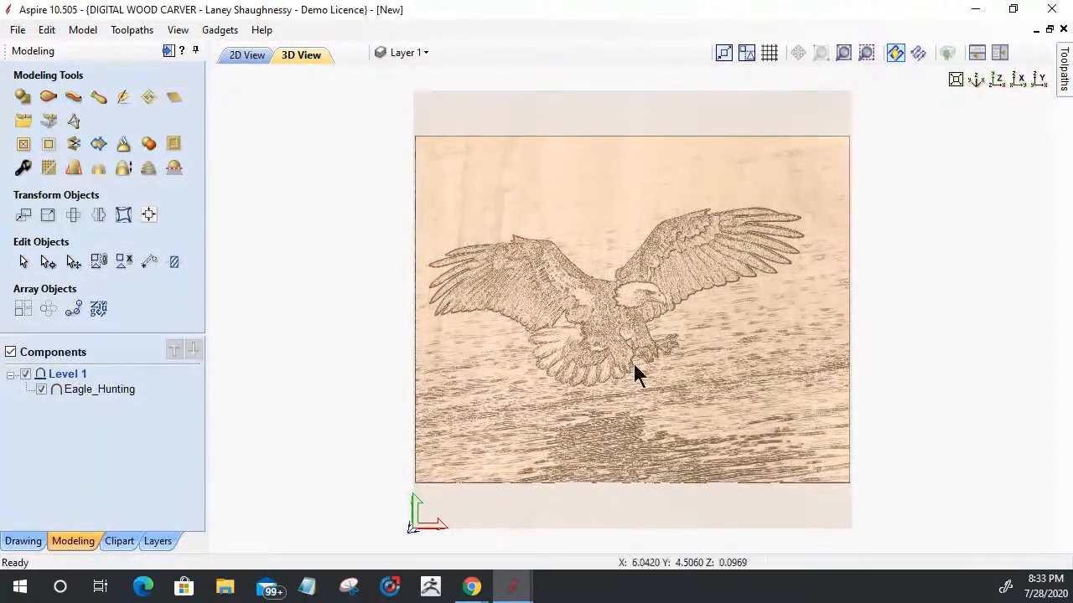
pyautogui.scroll(3, 635, 371)
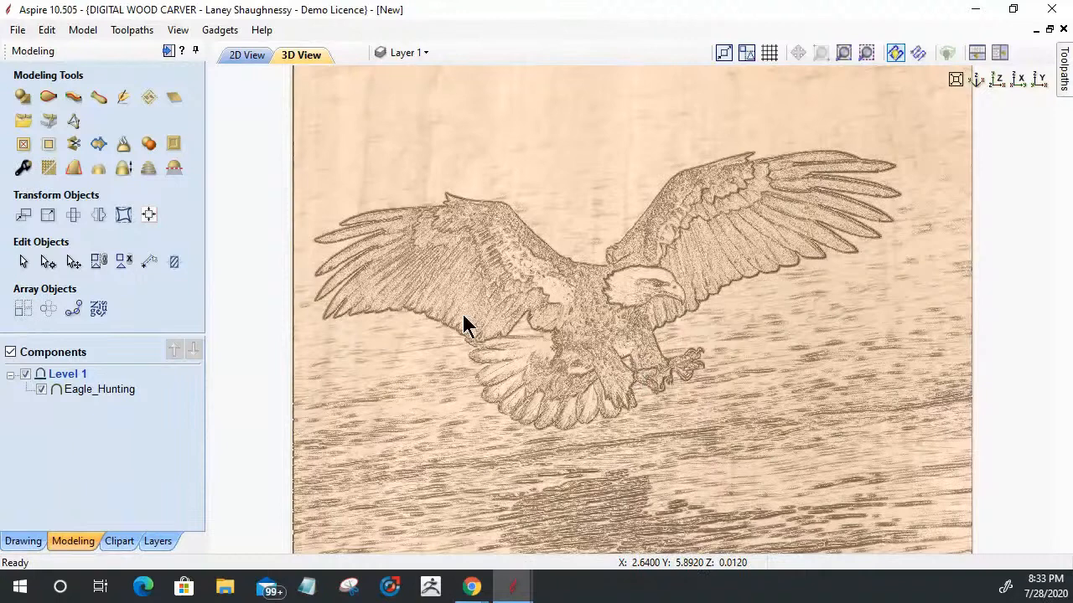
# Step: Import the Eagle_Hunting image from the Downloads folder as a bitmap into the 2D drawing
pyautogui.click(238, 53)
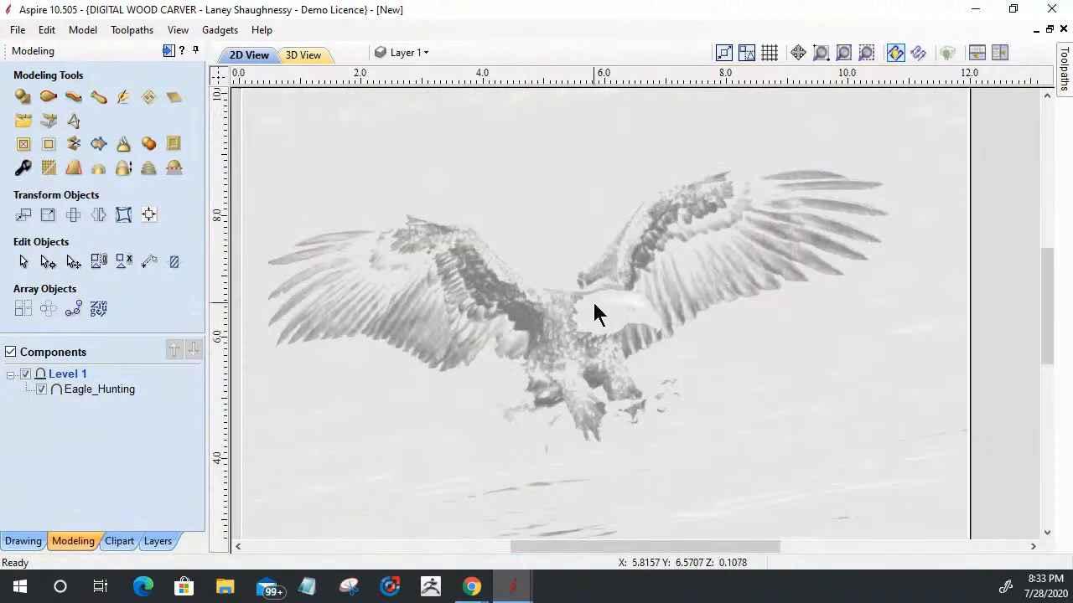
pyautogui.click(592, 299)
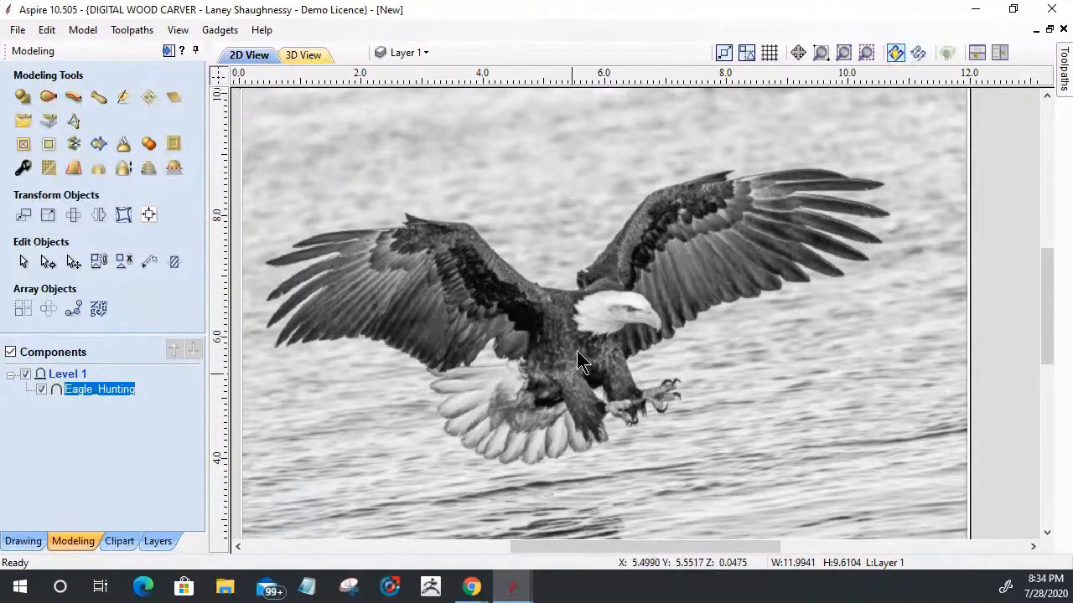
pyautogui.click(23, 540)
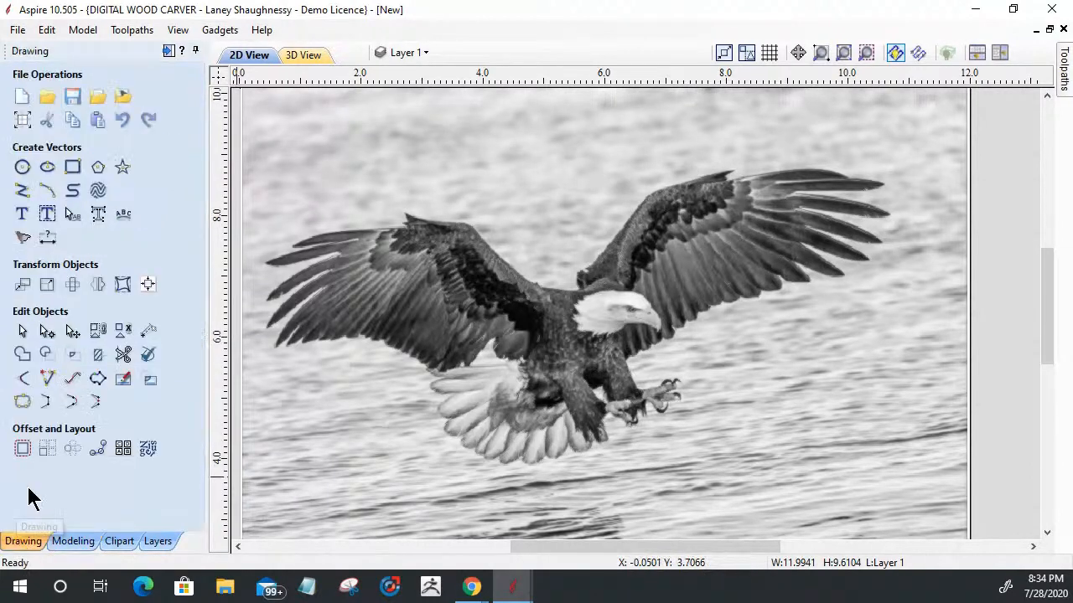
pyautogui.click(124, 98)
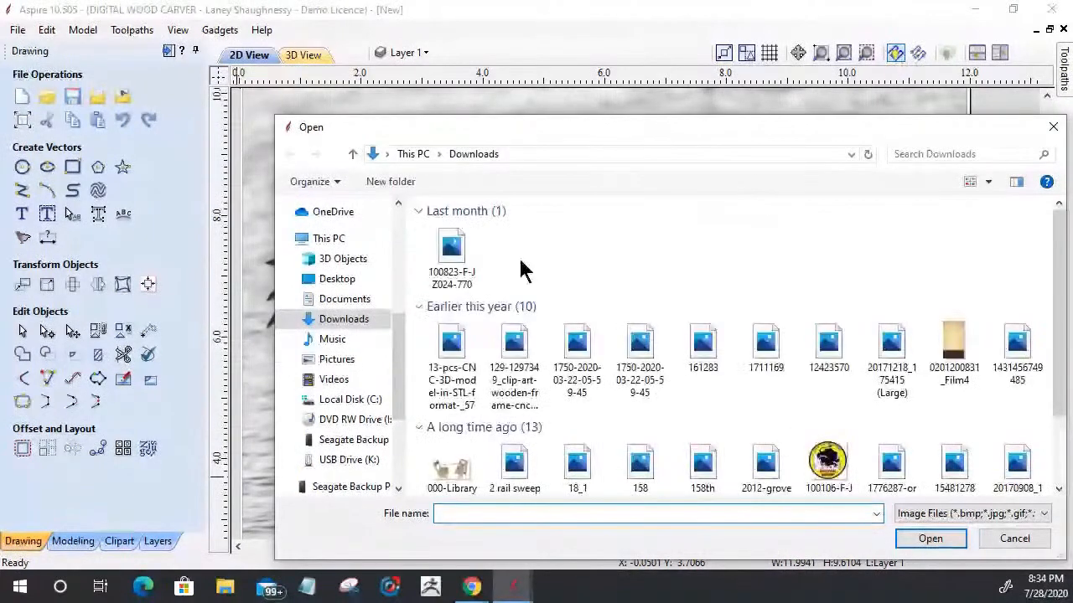
pyautogui.click(516, 253)
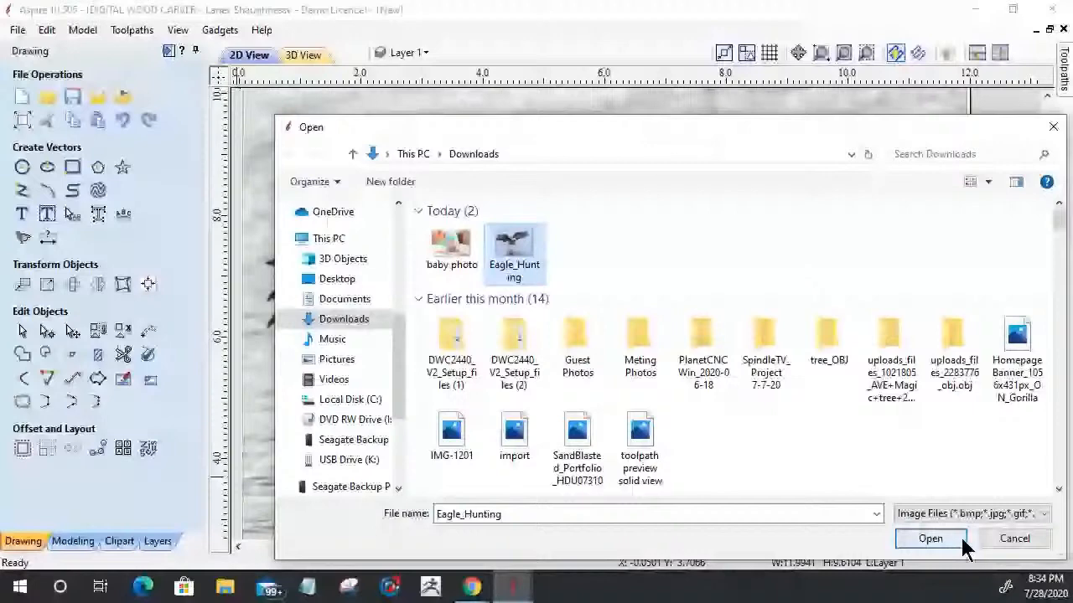
pyautogui.click(930, 539)
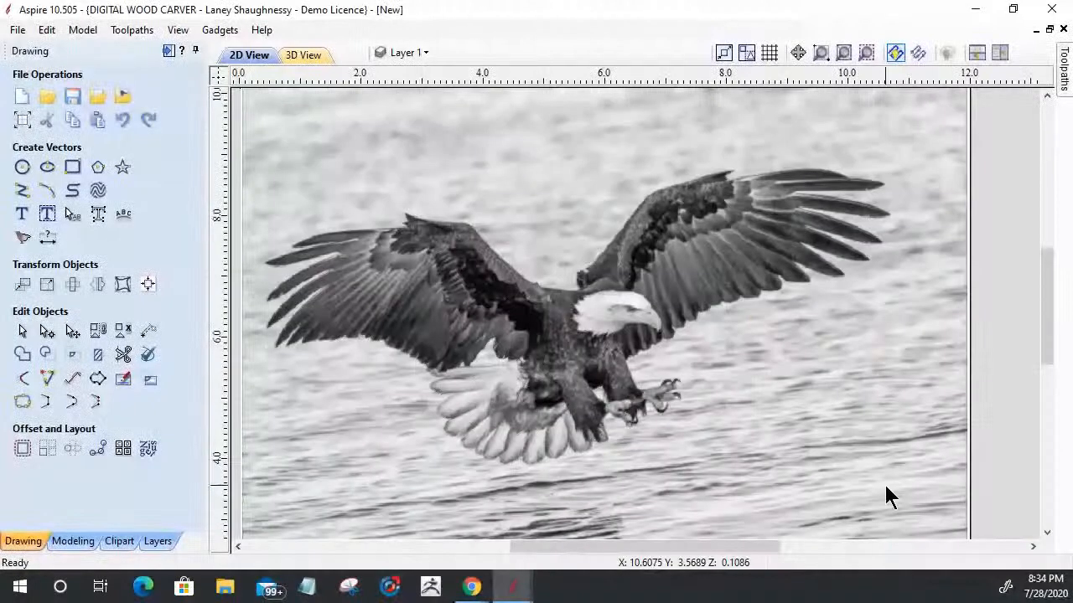
# Step: Draw a closed smooth curve about 7 inches wide around the eagle's reflection in the water, continuing below the image's lower edge
pyautogui.scroll(-2, 888, 495)
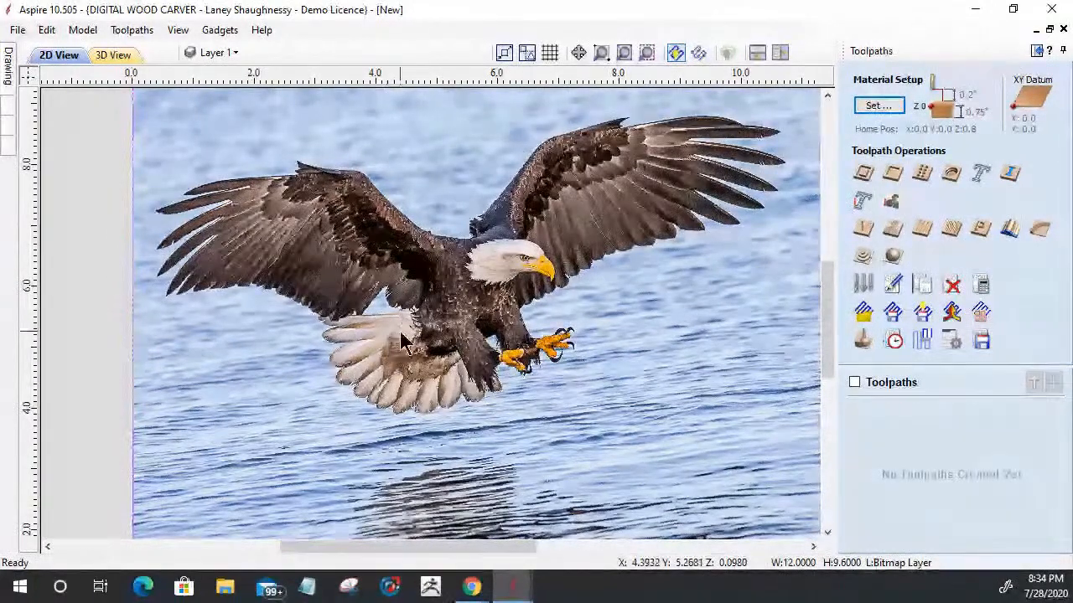
pyautogui.scroll(-2, 606, 387)
pyautogui.scroll(-1, 605, 373)
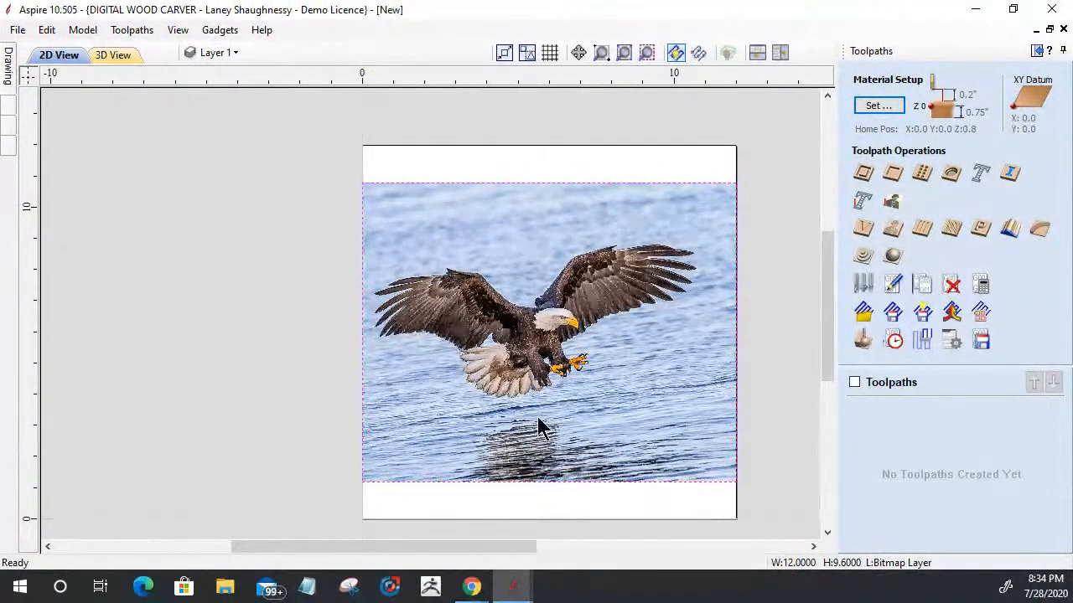
pyautogui.scroll(1, 537, 423)
pyautogui.moveTo(5, 63)
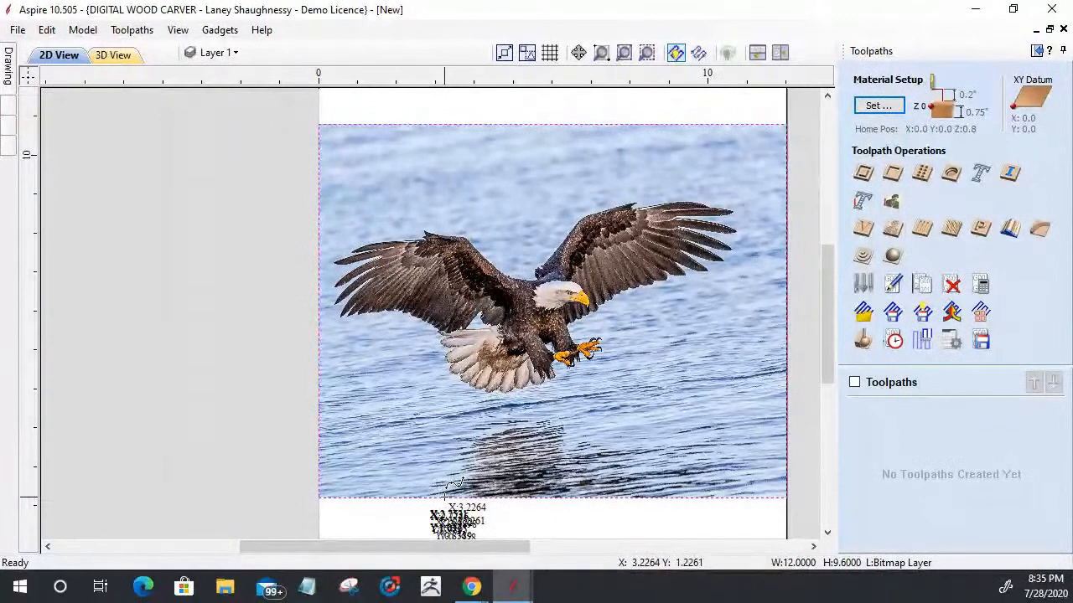
pyautogui.click(431, 494)
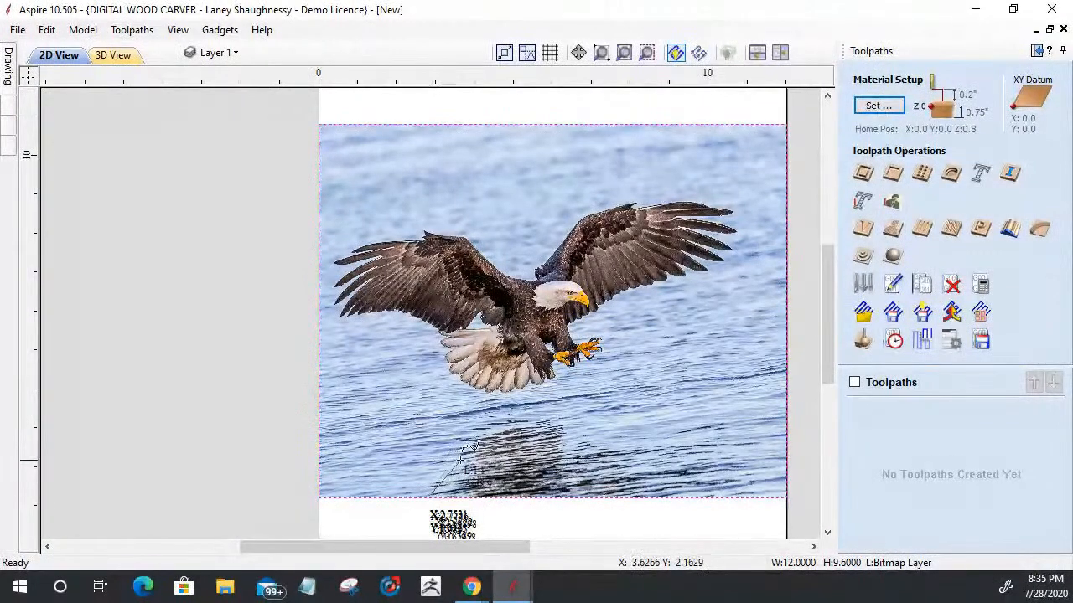
pyautogui.click(468, 433)
pyautogui.click(515, 417)
pyautogui.click(561, 421)
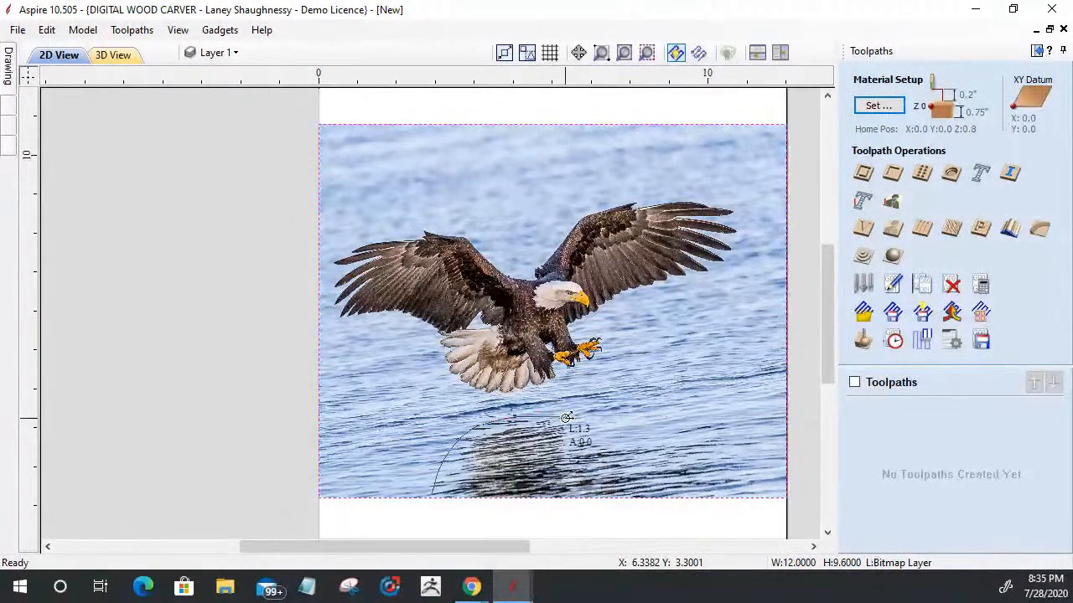
pyautogui.click(583, 440)
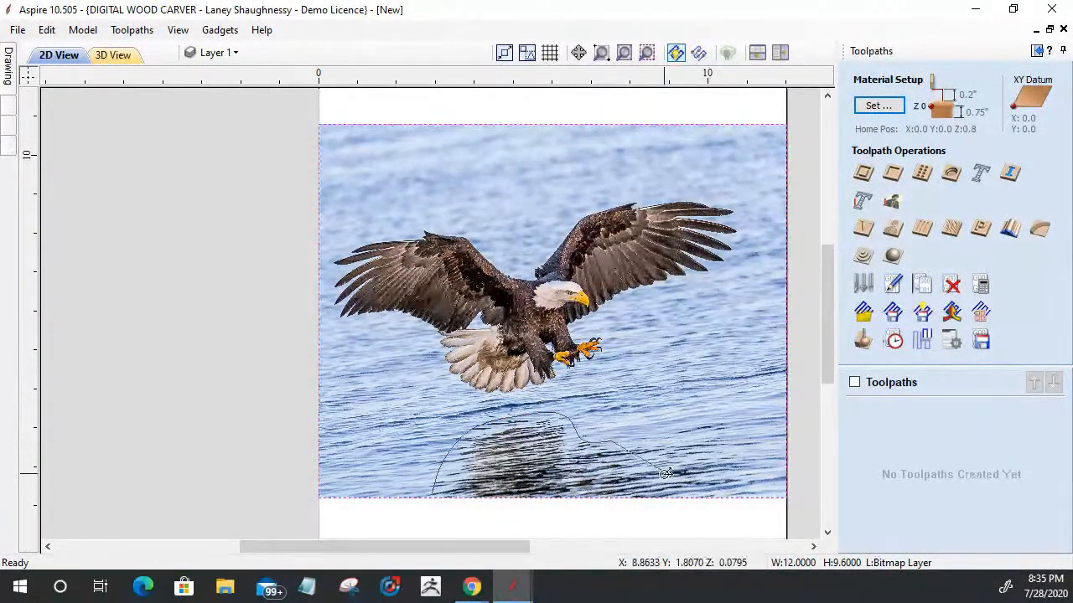
pyautogui.click(642, 440)
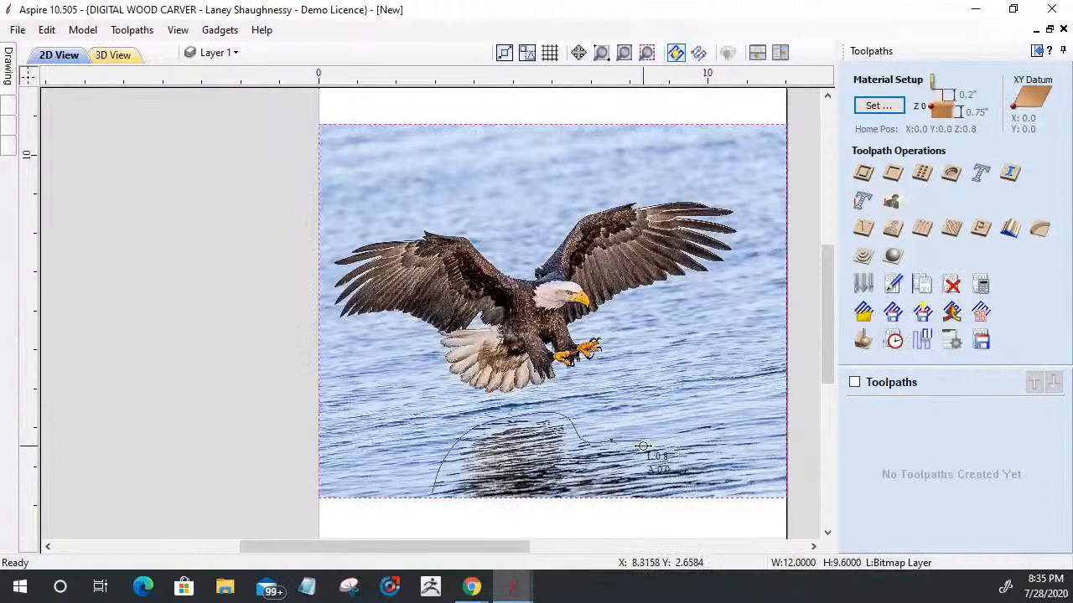
pyautogui.click(700, 457)
pyautogui.click(708, 492)
pyautogui.click(711, 496)
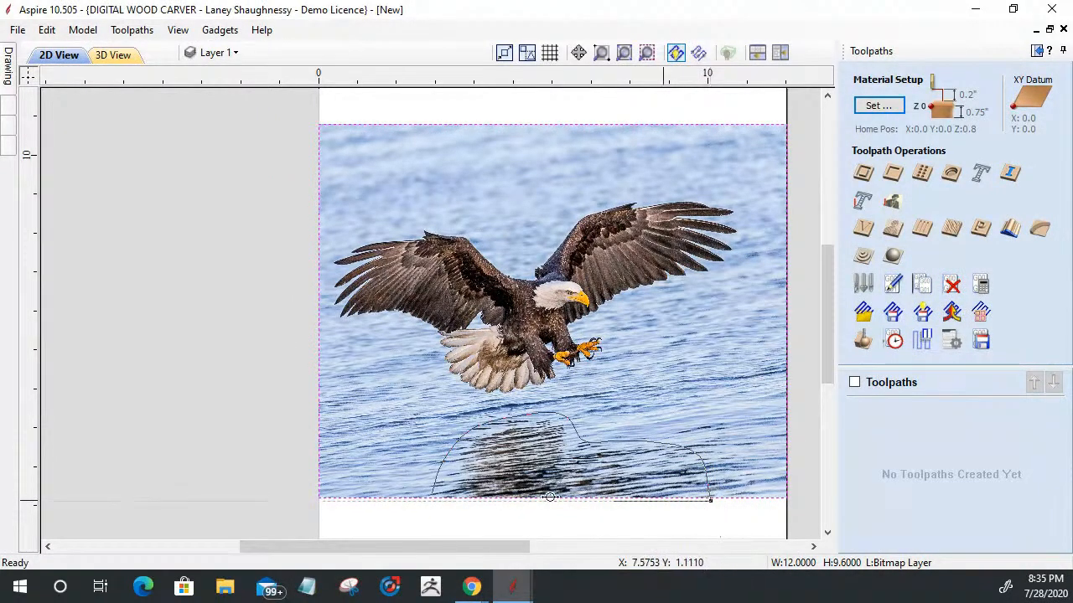
pyautogui.click(432, 499)
pyautogui.scroll(-3, 430, 507)
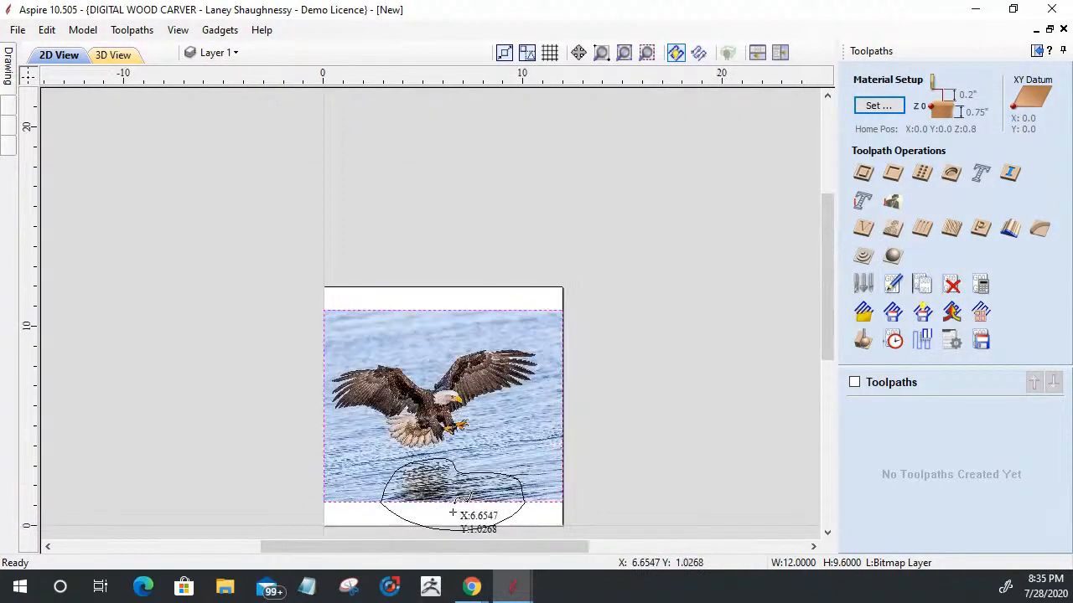
pyautogui.scroll(3, 423, 545)
pyautogui.scroll(1, 427, 526)
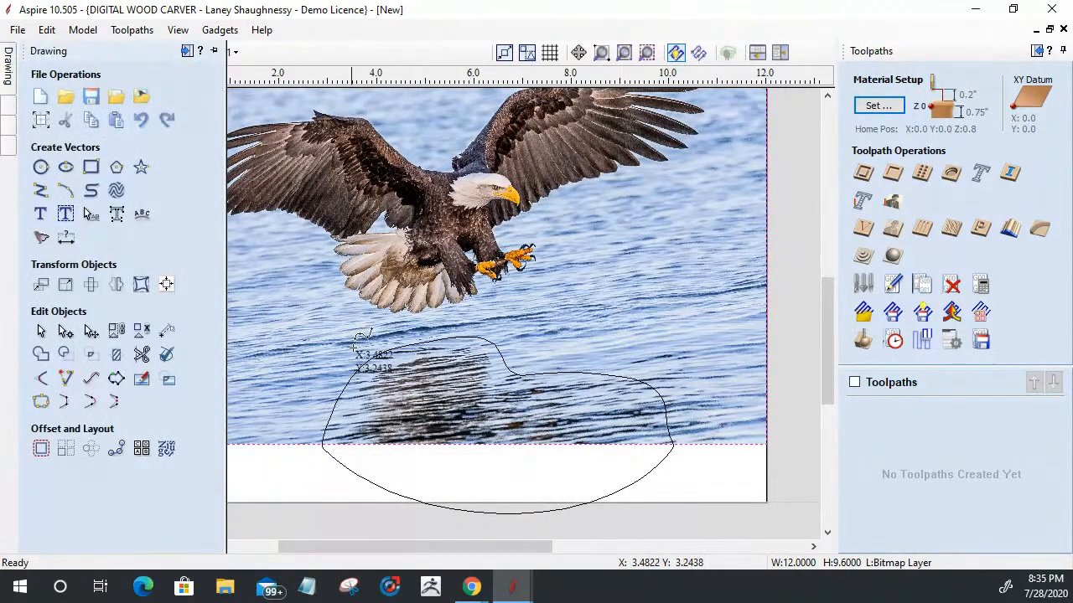
# Step: Start Trace Bitmap on the eagle image with Black / White tracing and bitmap fading set to 0%
pyautogui.scroll(-2, 474, 486)
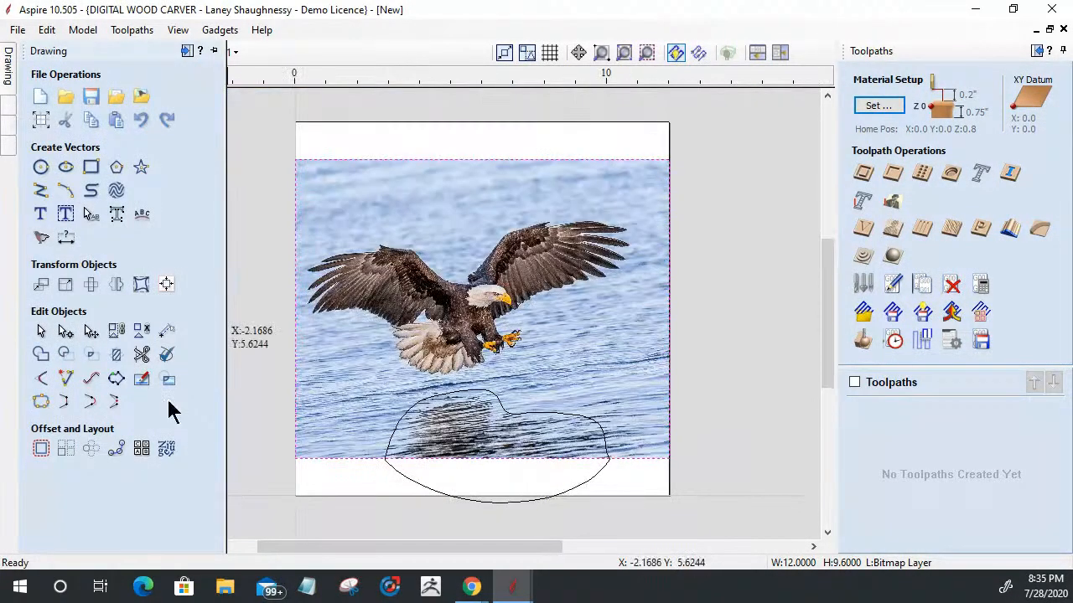
pyautogui.click(35, 242)
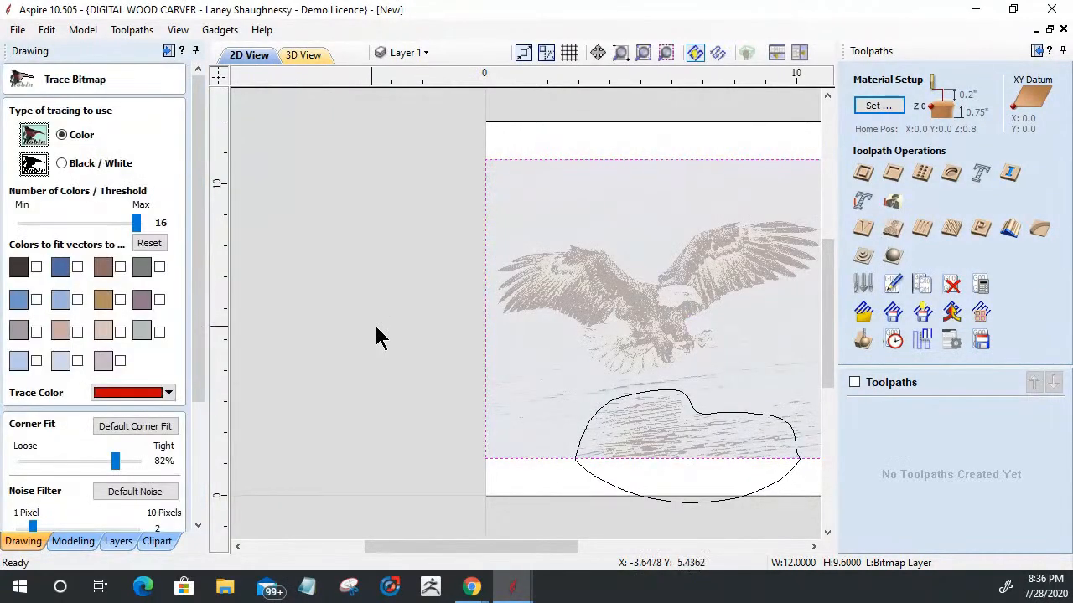
pyautogui.scroll(-2, 311, 367)
pyautogui.scroll(4, 537, 314)
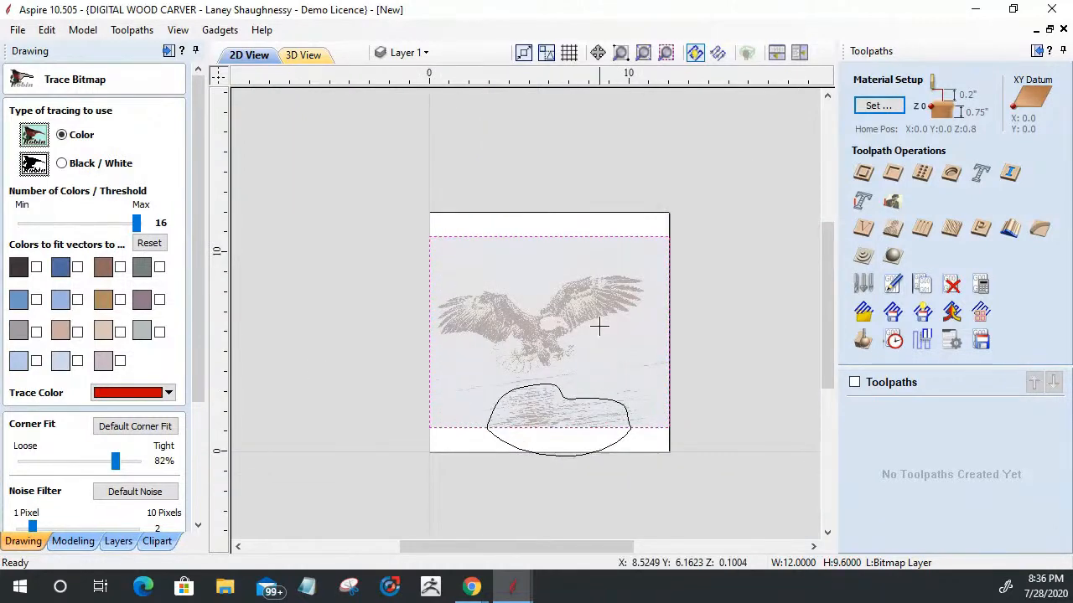
pyautogui.scroll(1, 596, 302)
pyautogui.scroll(-1, 299, 325)
pyautogui.scroll(-1, 394, 342)
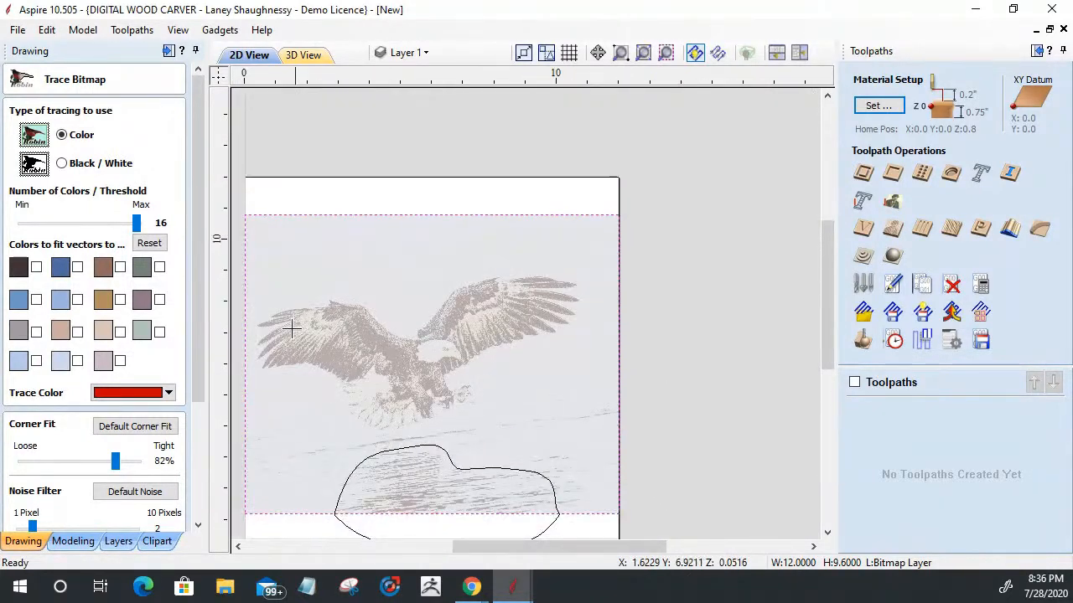
pyautogui.scroll(1, 237, 323)
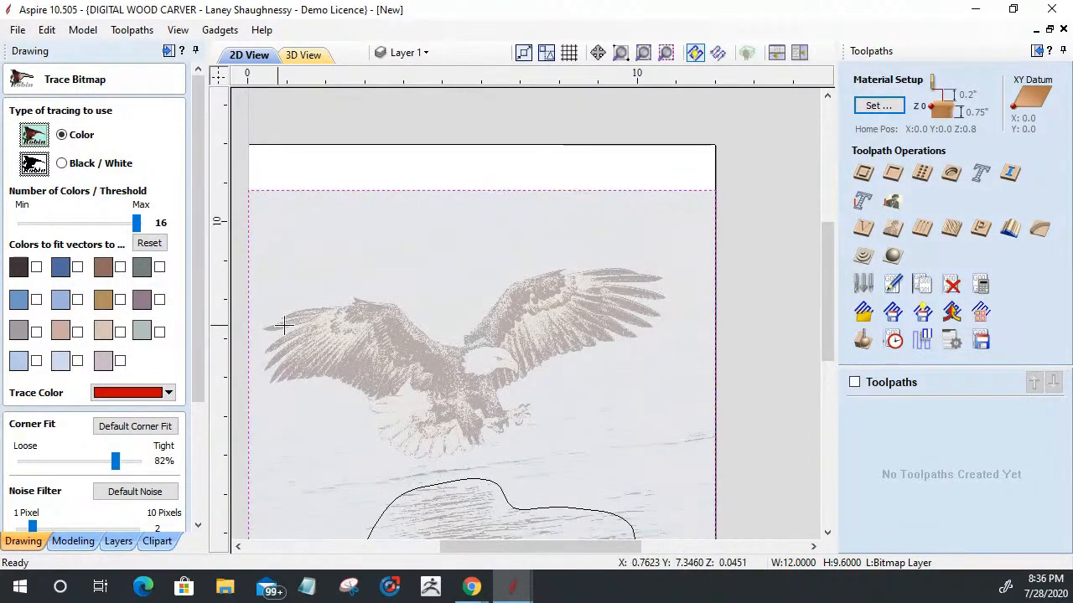
pyautogui.click(62, 164)
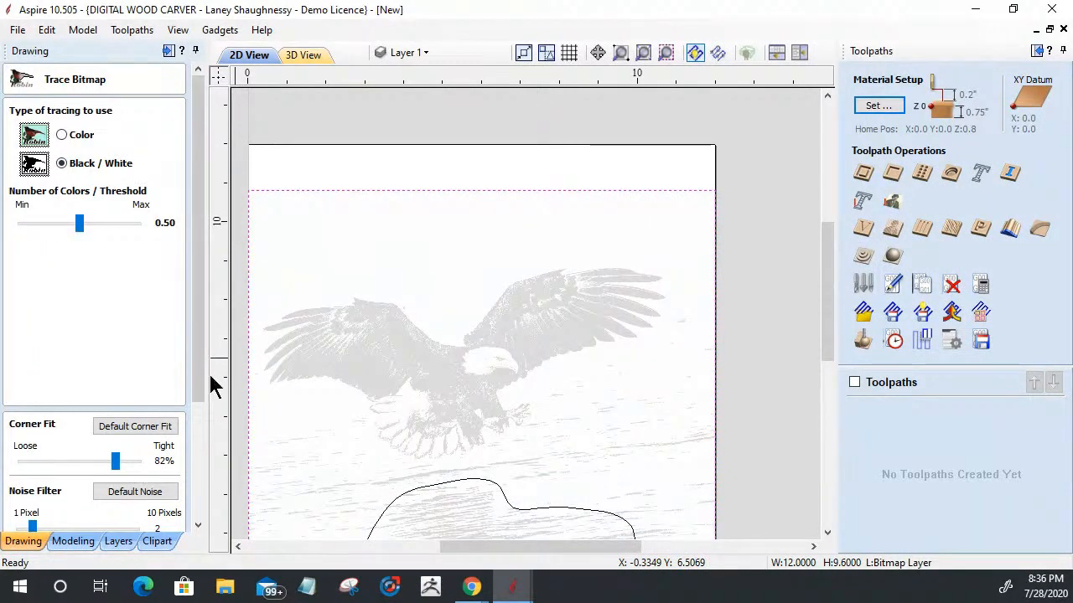
pyautogui.moveTo(196, 388); pyautogui.dragTo(196, 510)
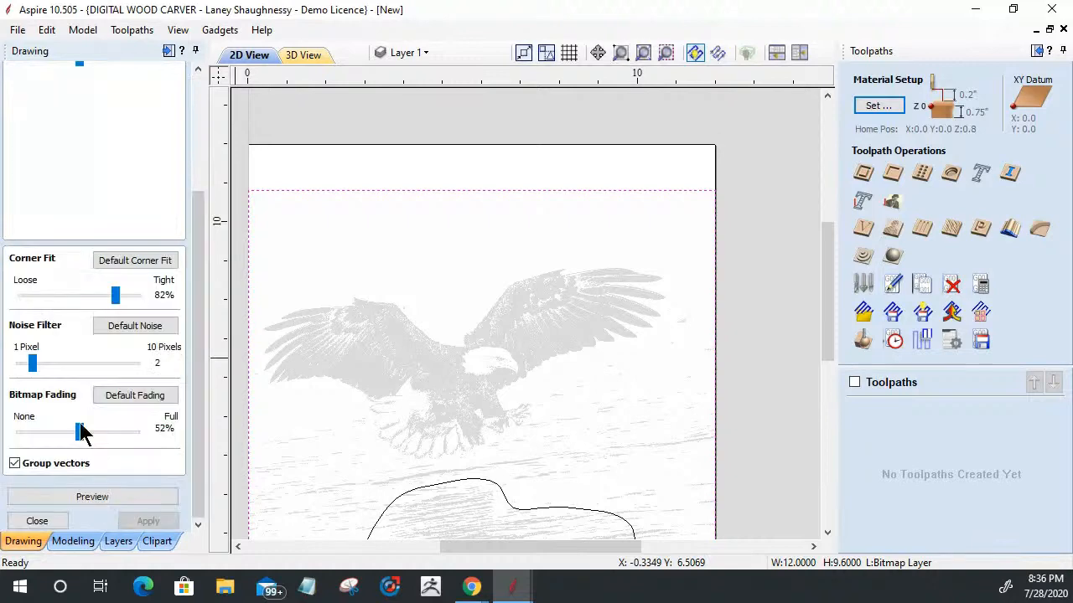
pyautogui.moveTo(78, 432); pyautogui.dragTo(9, 428)
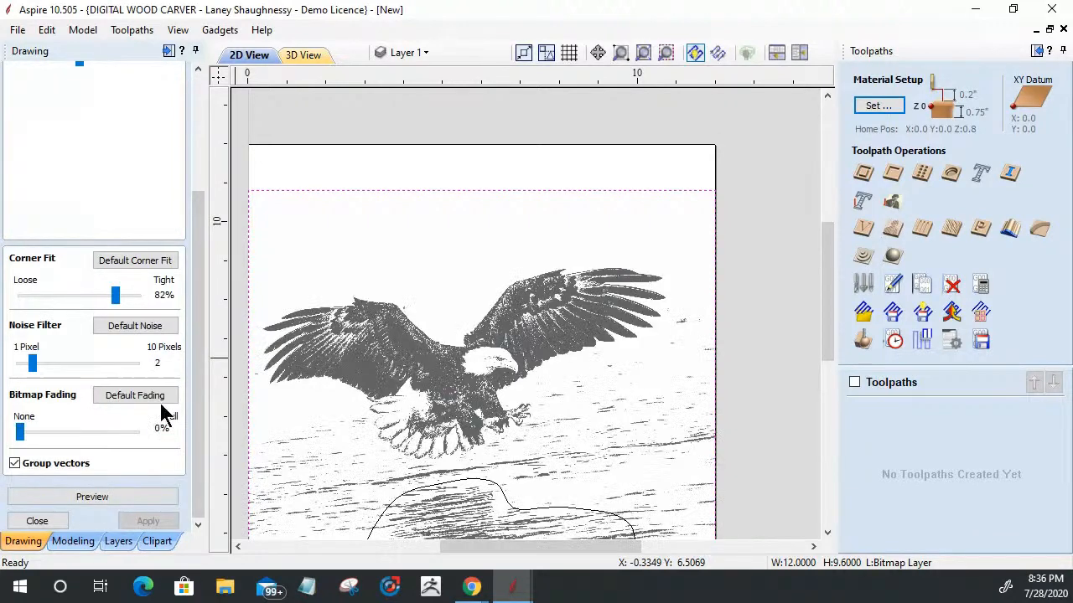
# Step: Try lower and higher black/white tracing thresholds on the eagle image and settle on 0.63
pyautogui.moveTo(197, 376); pyautogui.dragTo(208, 306)
pyautogui.moveTo(79, 180)
pyautogui.mouseDown()
pyautogui.moveTo(43, 191)
pyautogui.moveTo(101, 179)
pyautogui.mouseUp()
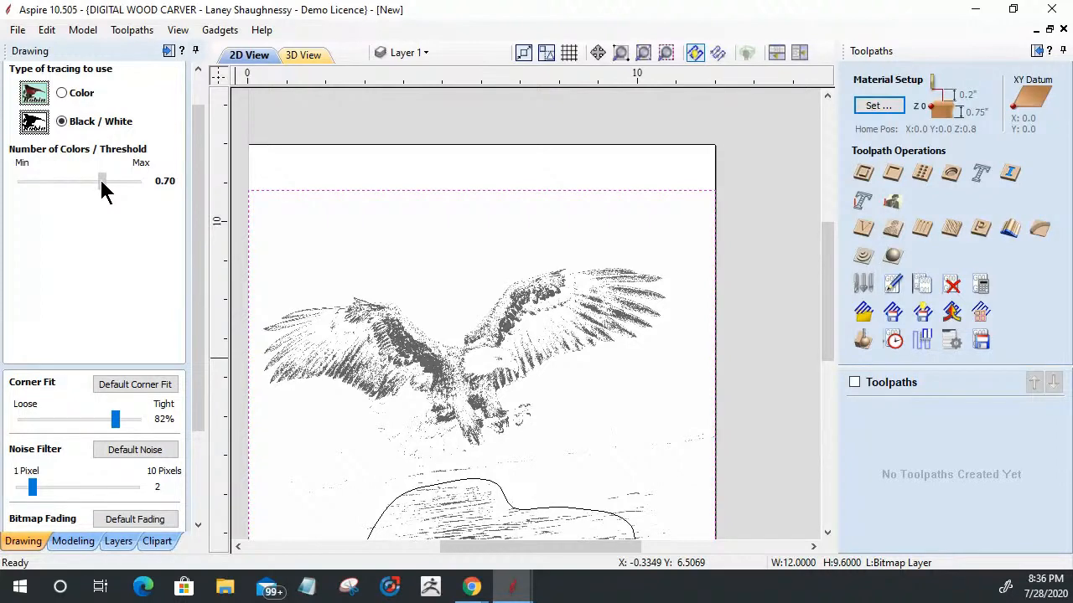
pyautogui.moveTo(102, 191); pyautogui.dragTo(89, 191)
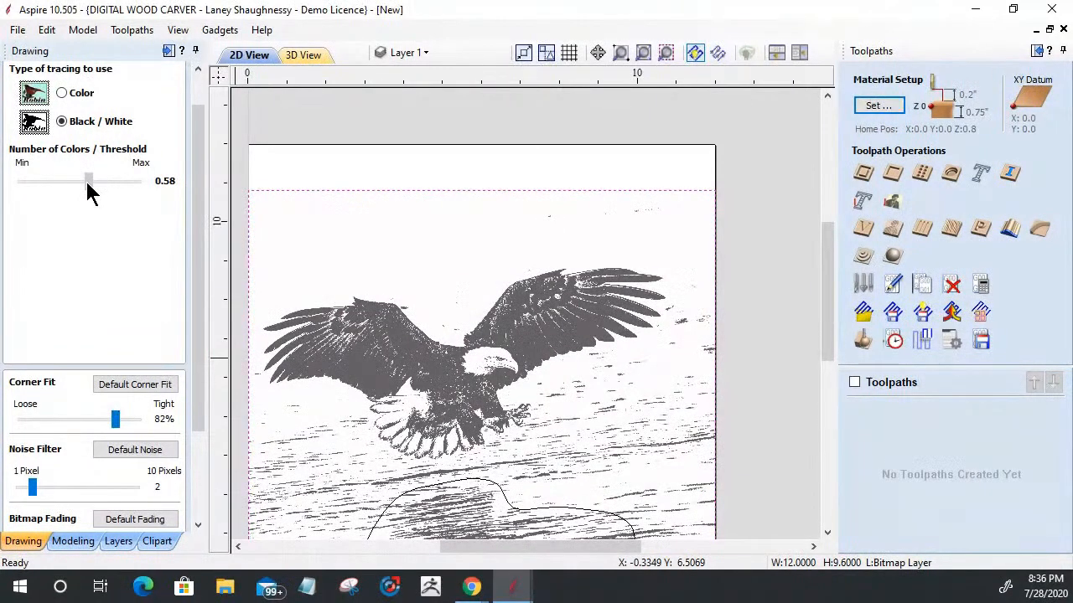
pyautogui.scroll(-1, 541, 484)
pyautogui.scroll(1, 394, 477)
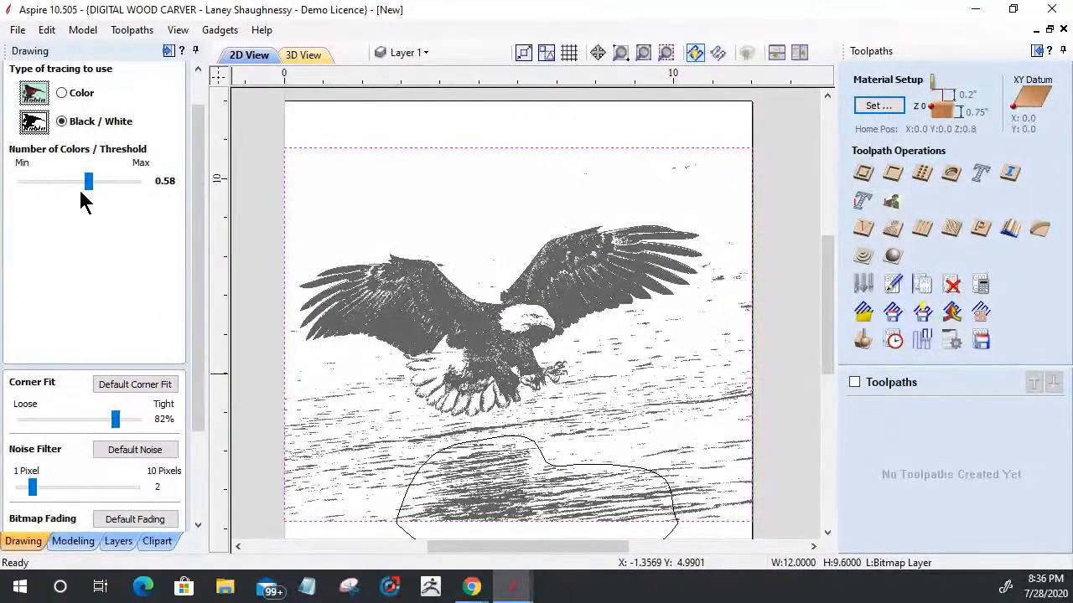
pyautogui.moveTo(86, 178); pyautogui.dragTo(107, 191)
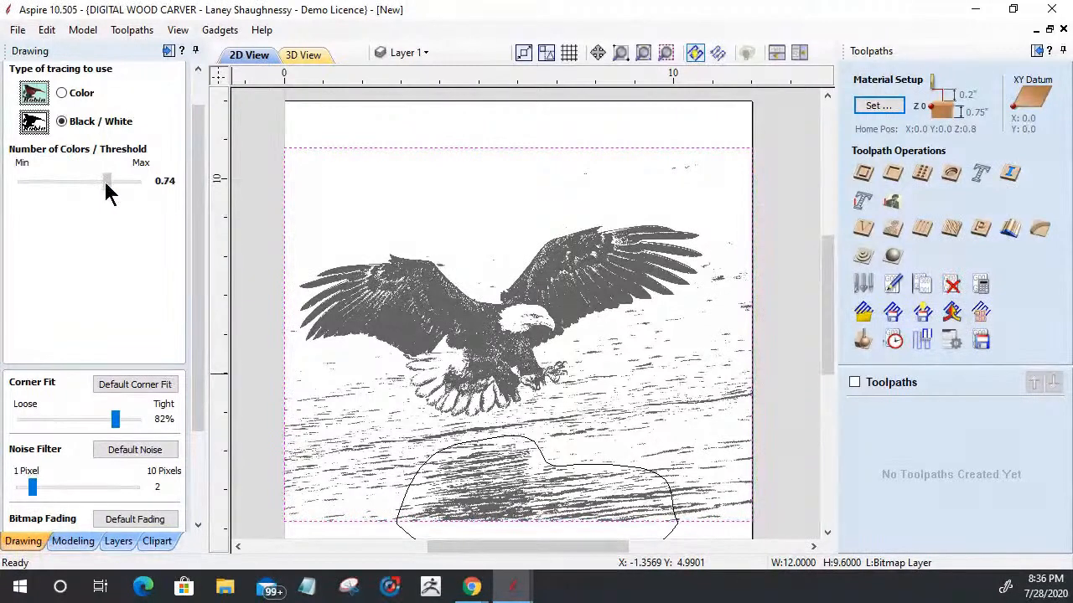
pyautogui.moveTo(106, 190); pyautogui.dragTo(88, 191)
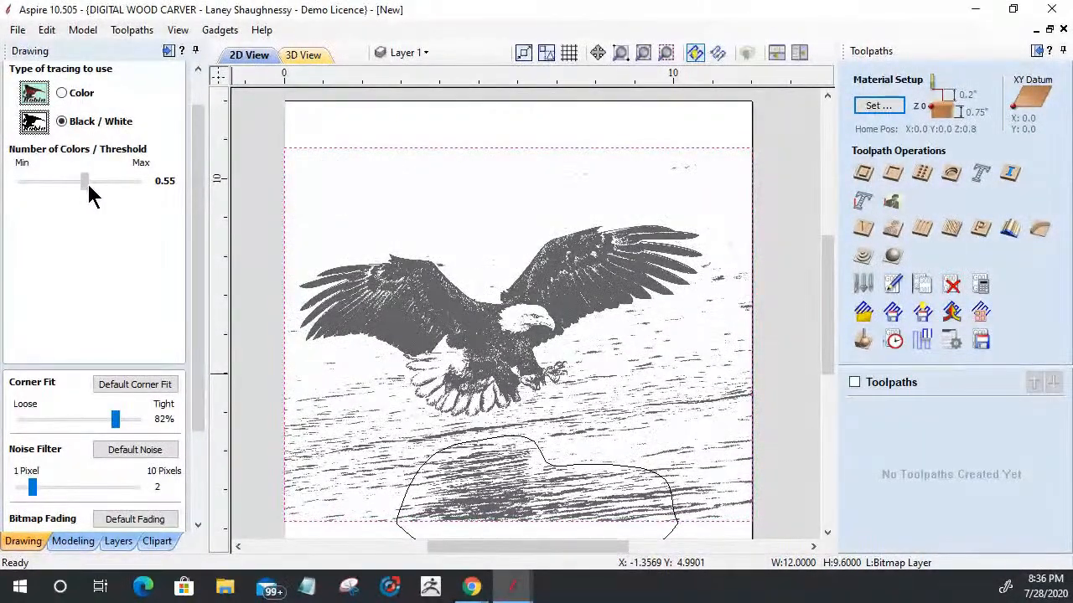
pyautogui.moveTo(90, 194); pyautogui.dragTo(94, 195)
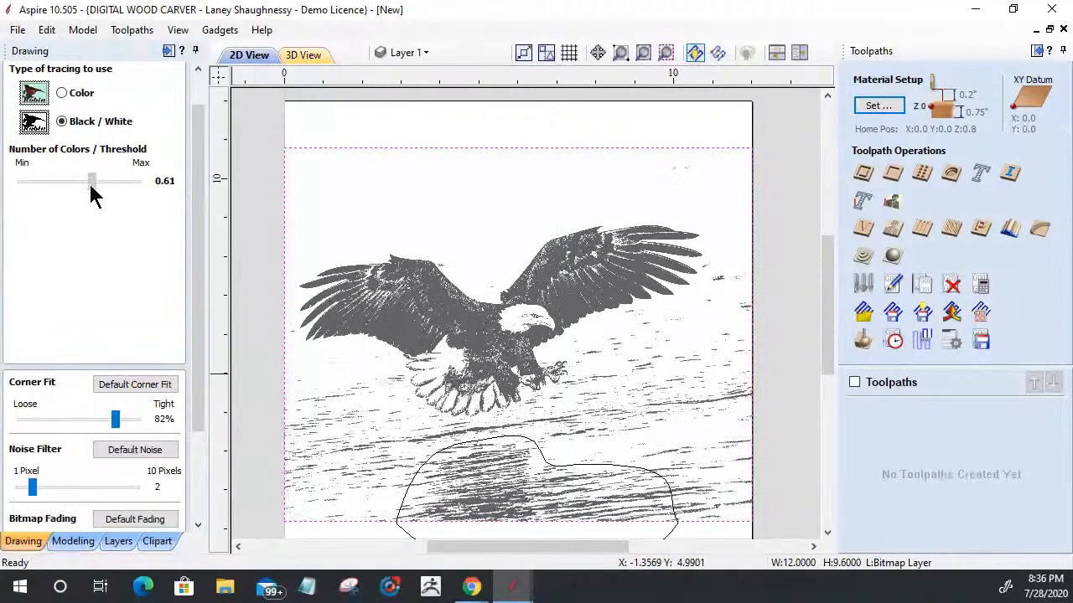
pyautogui.moveTo(94, 194); pyautogui.dragTo(96, 193)
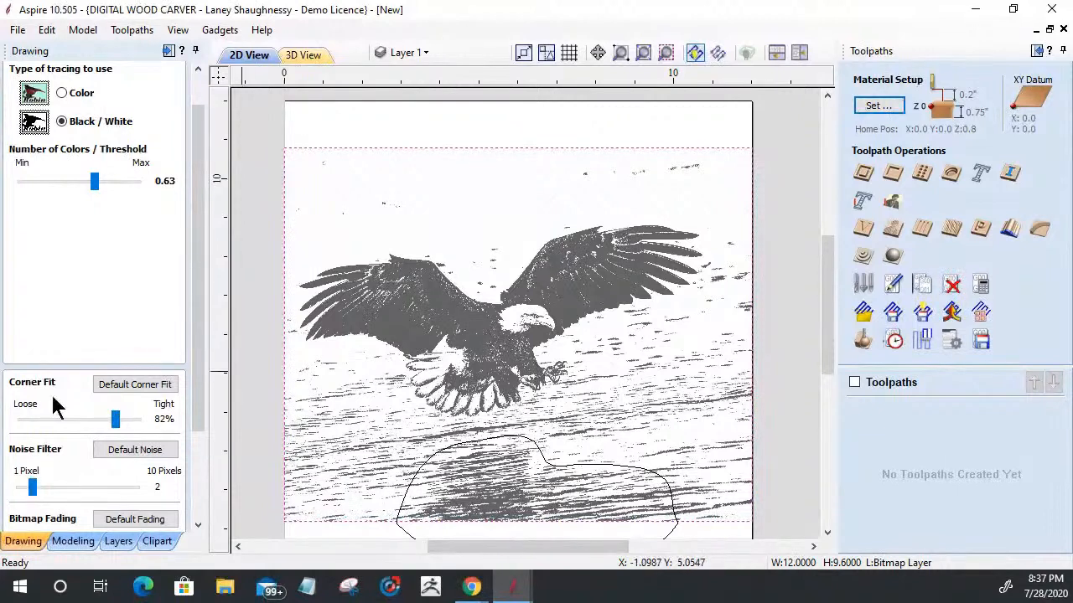
# Step: Preview the black/white trace of the eagle image and apply it to create grouped vectors
pyautogui.moveTo(201, 369); pyautogui.dragTo(206, 491)
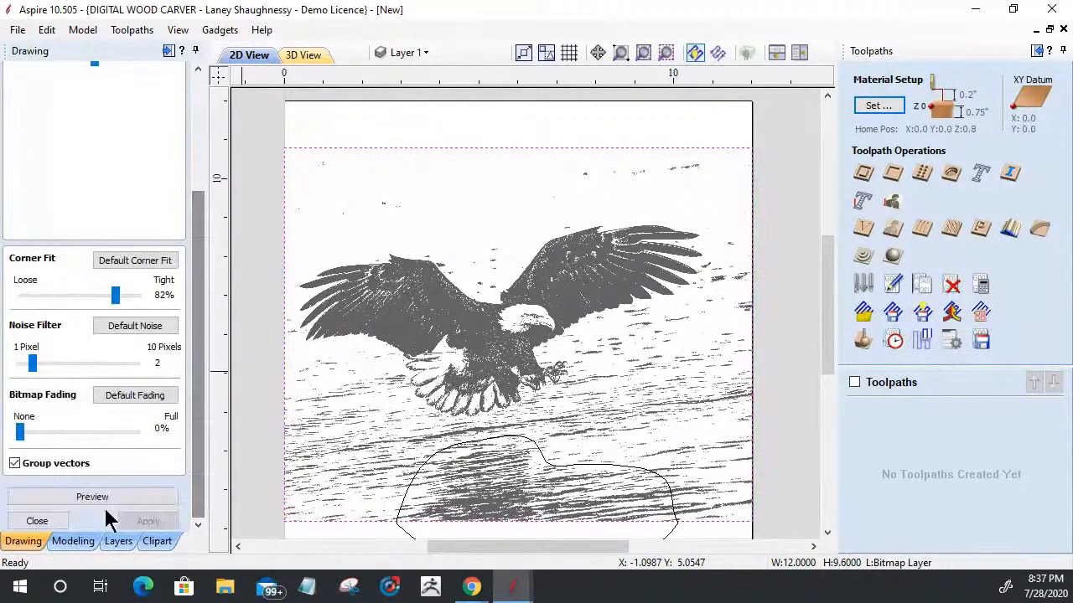
pyautogui.click(105, 500)
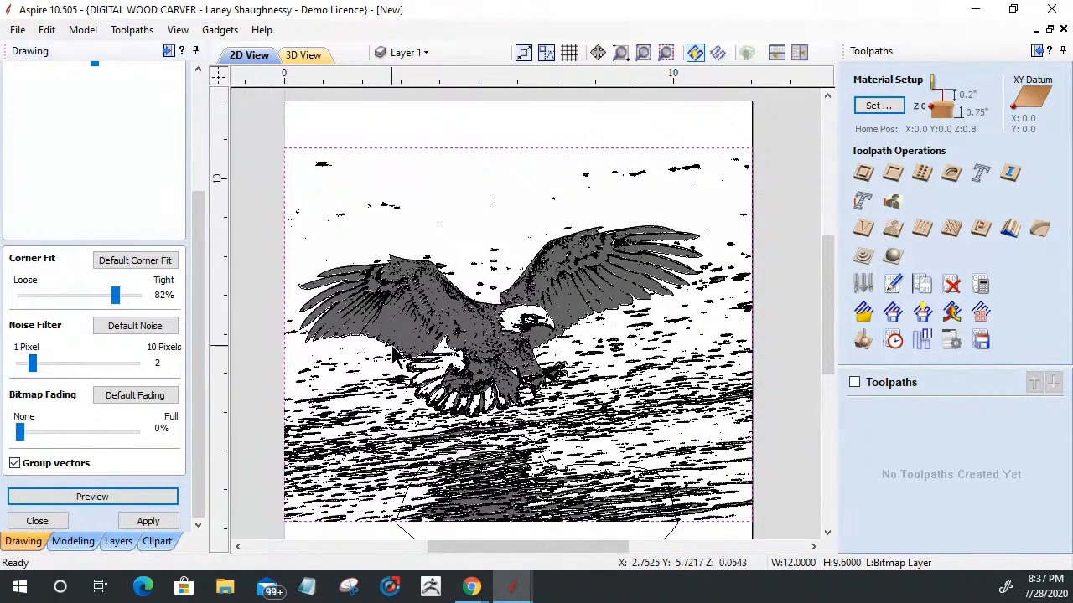
pyautogui.click(152, 521)
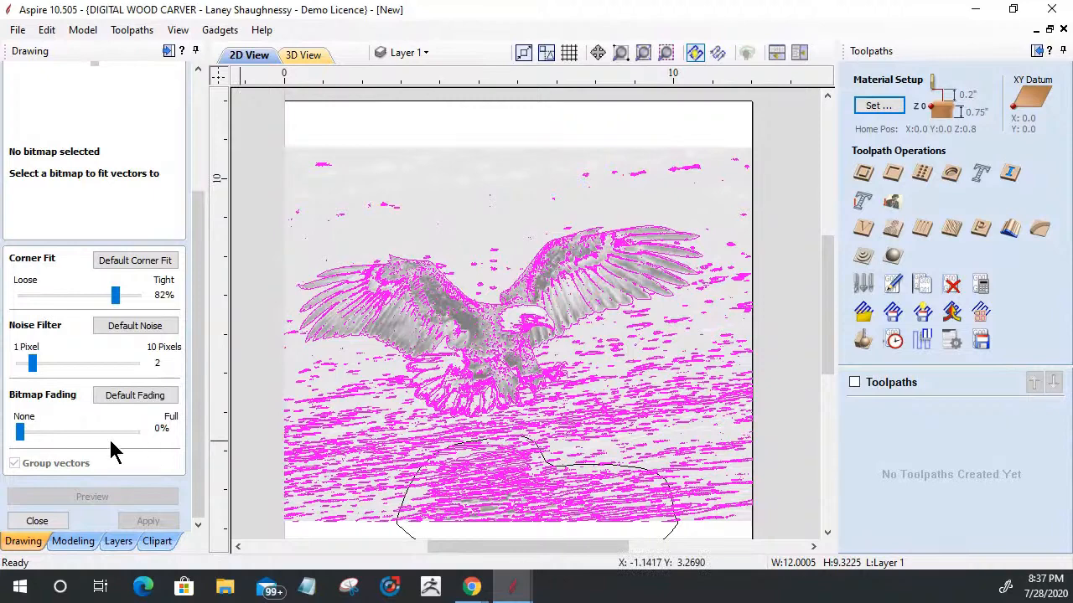
# Step: Set the trace noise filter to 9 pixels, reselect the eagle bitmap and preview the trace again
pyautogui.moveTo(33, 363); pyautogui.dragTo(123, 363)
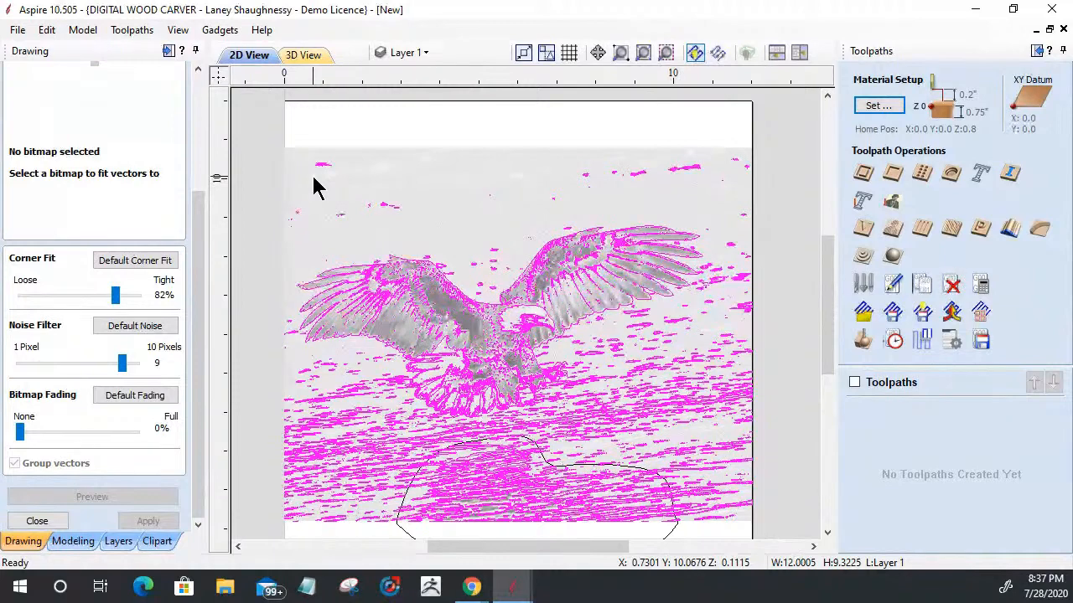
pyautogui.click(462, 179)
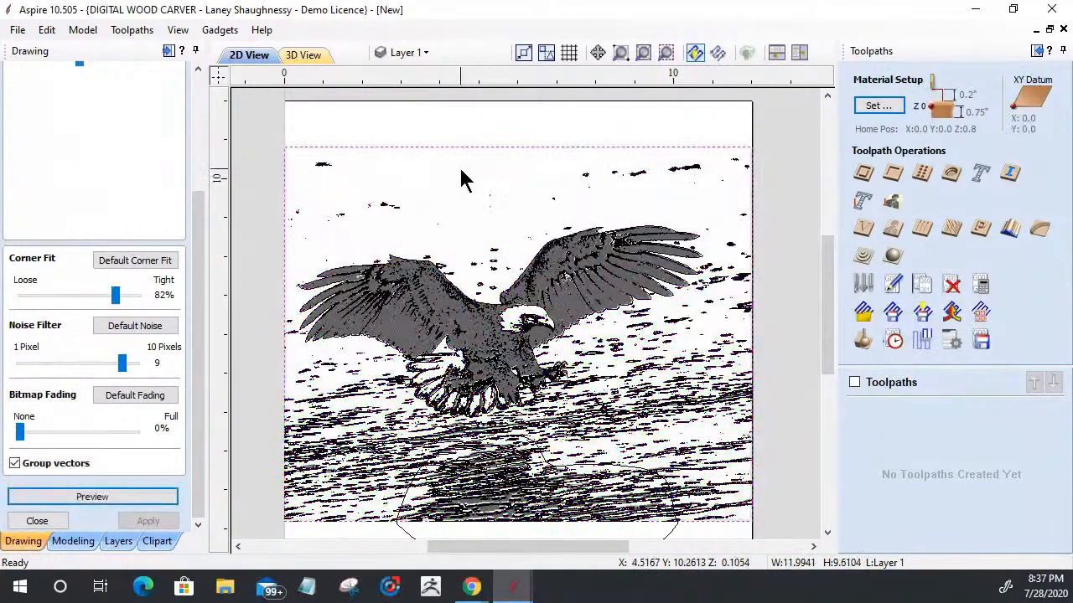
pyautogui.click(96, 500)
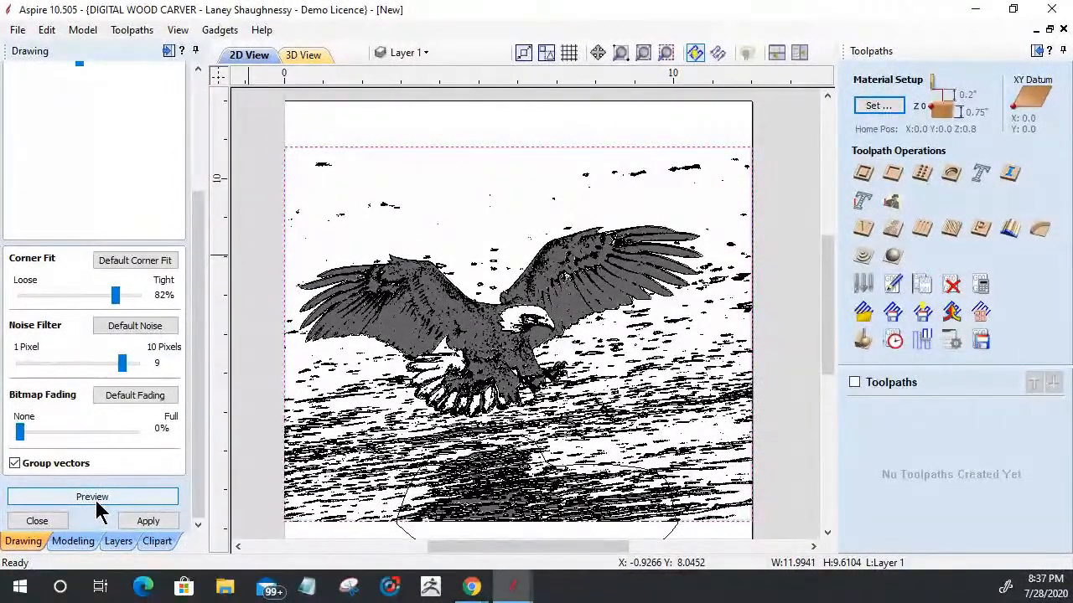
pyautogui.click(96, 503)
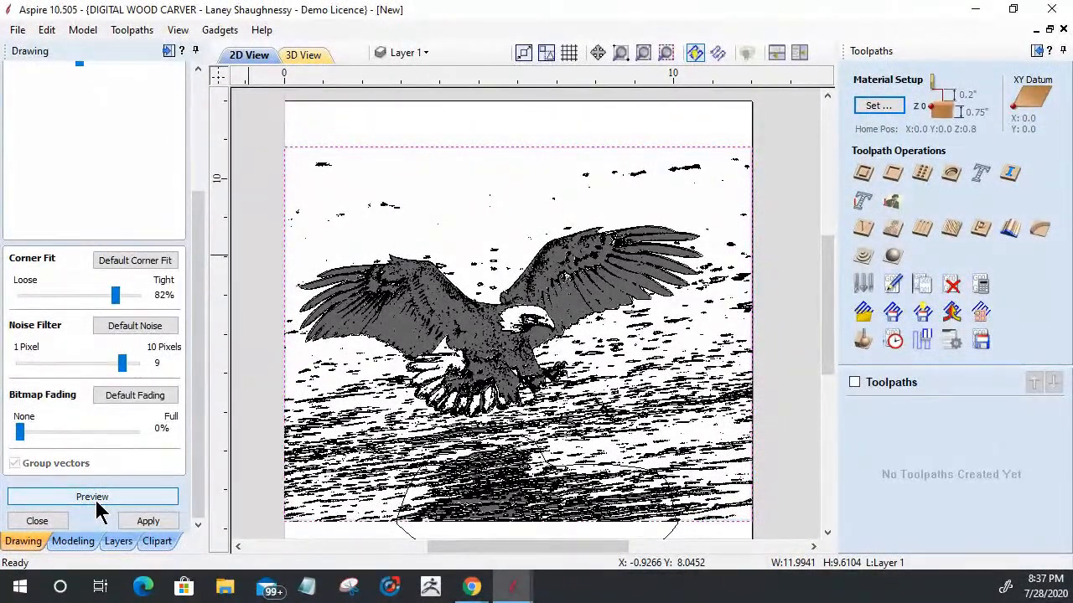
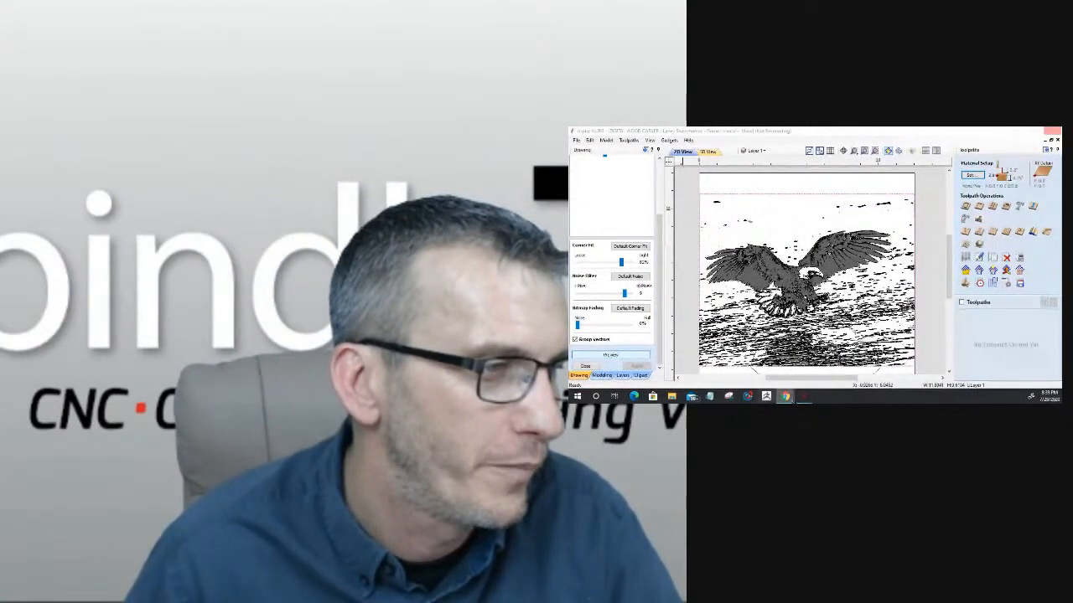
# Step: Switch to the Laser Module duck project, make Assembly No.2 visible and show the model in 3D
pyautogui.moveTo(802, 399)
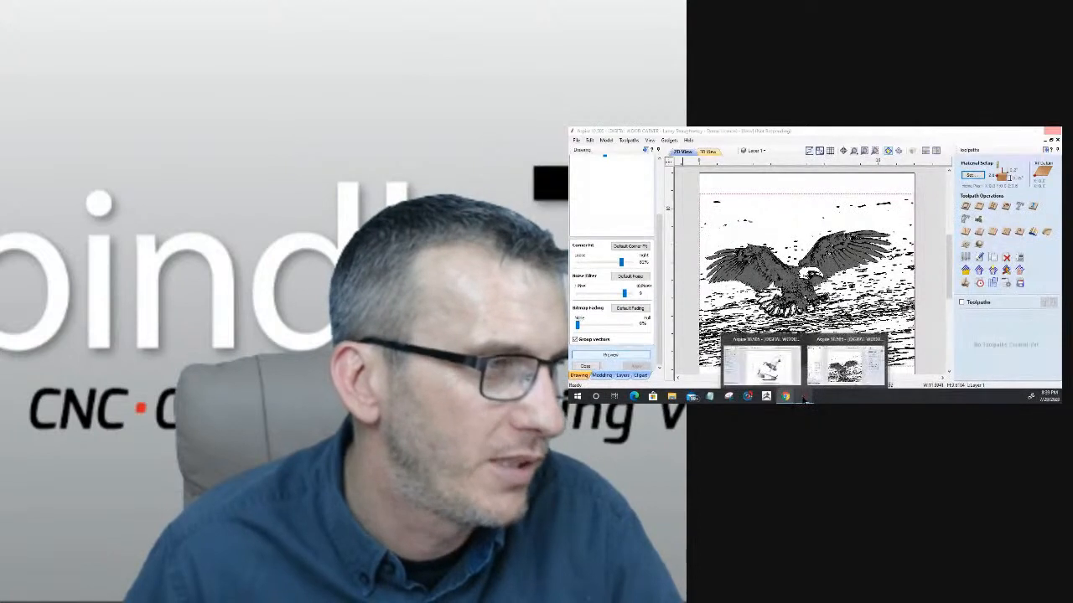
pyautogui.click(776, 362)
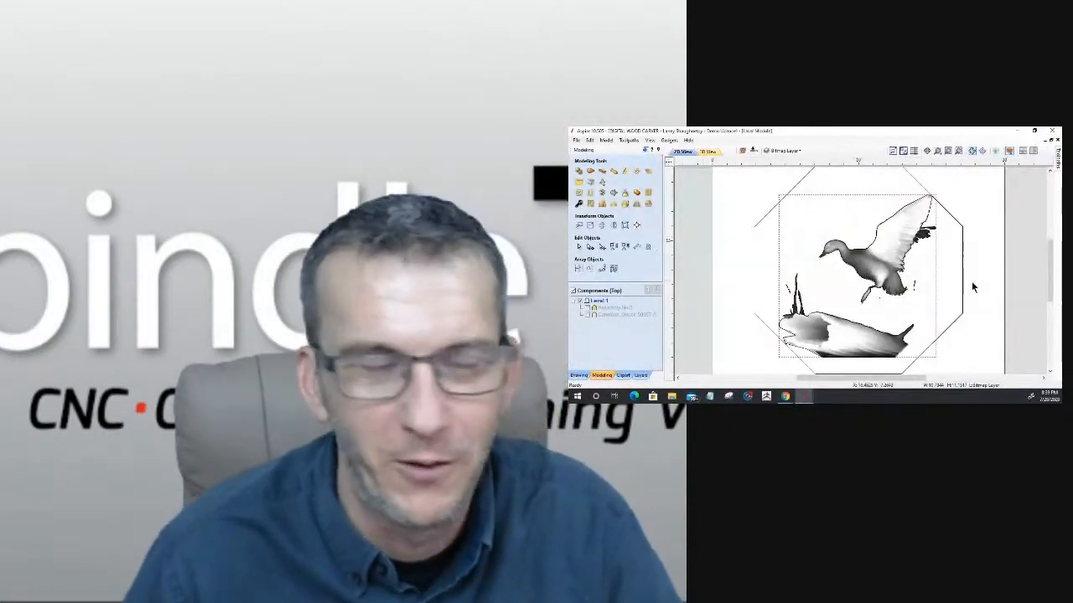
pyautogui.scroll(2, 920, 218)
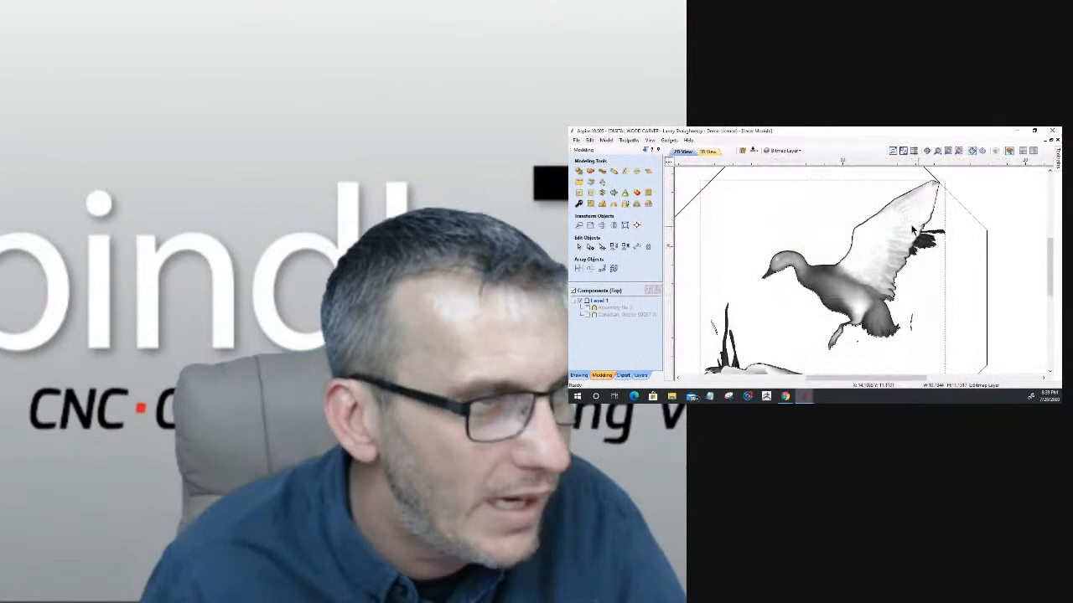
pyautogui.scroll(-4, 895, 219)
pyautogui.scroll(2, 927, 243)
pyautogui.scroll(-2, 924, 244)
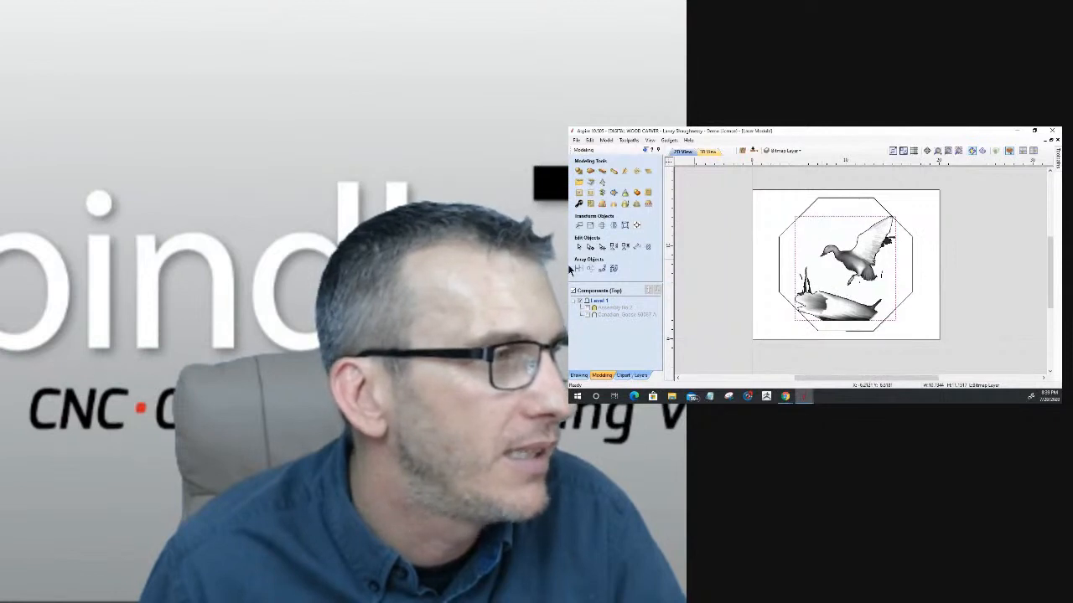
pyautogui.click(588, 308)
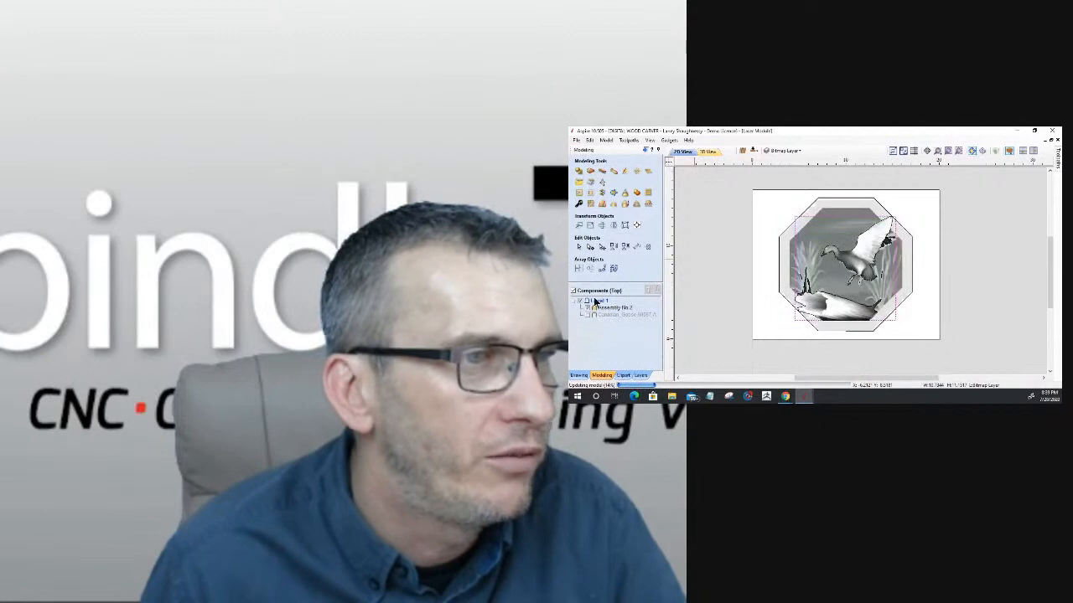
pyautogui.click(708, 152)
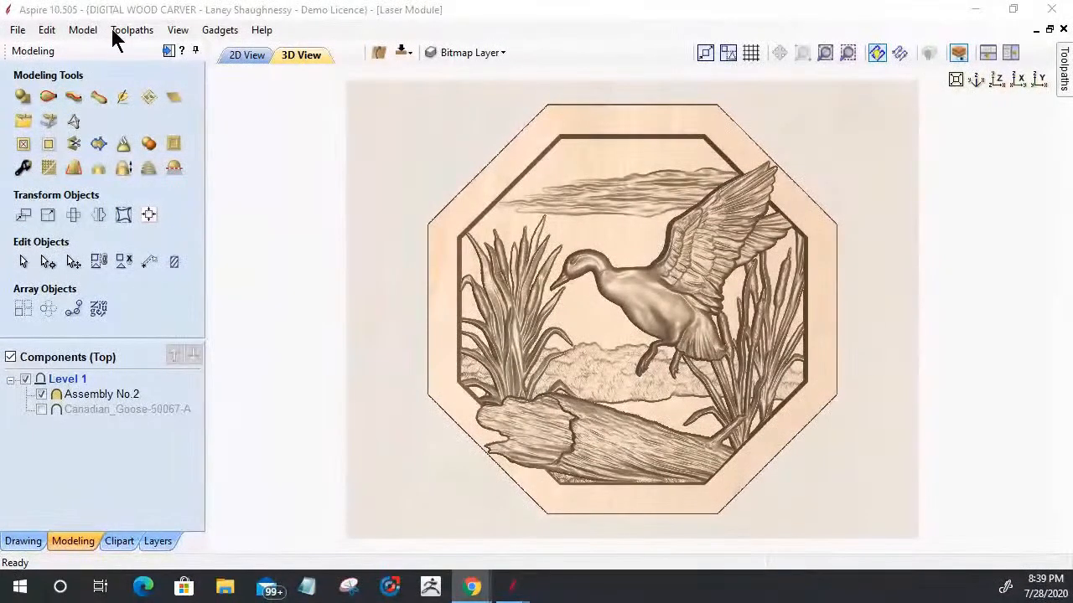
# Step: Export the visible duck model as a grayscale Windows Bitmap named Duck_Grayscale in the Downloads folder
pyautogui.click(84, 30)
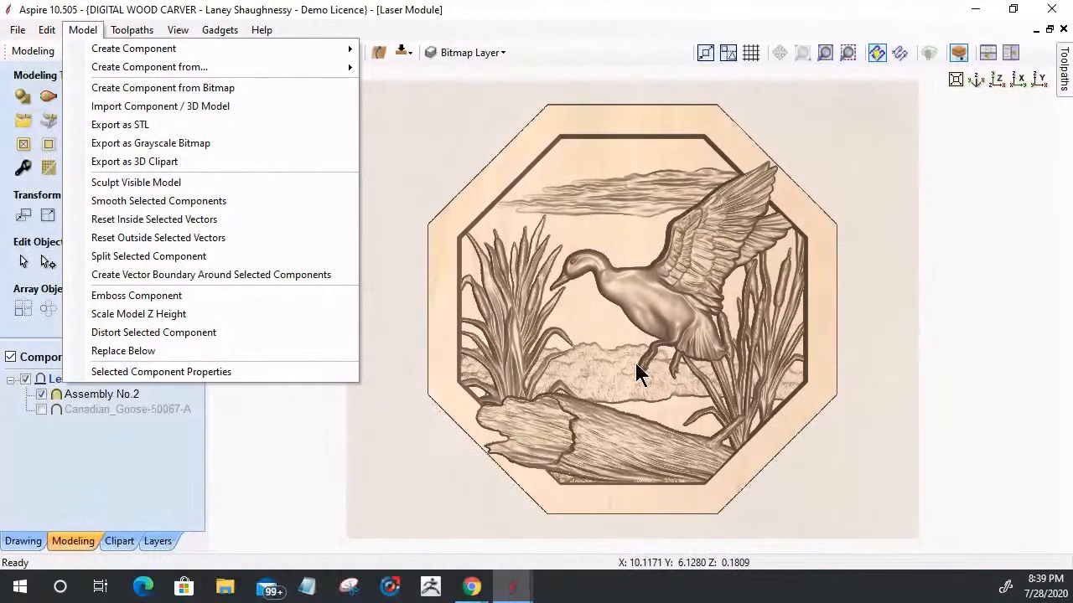
pyautogui.click(178, 143)
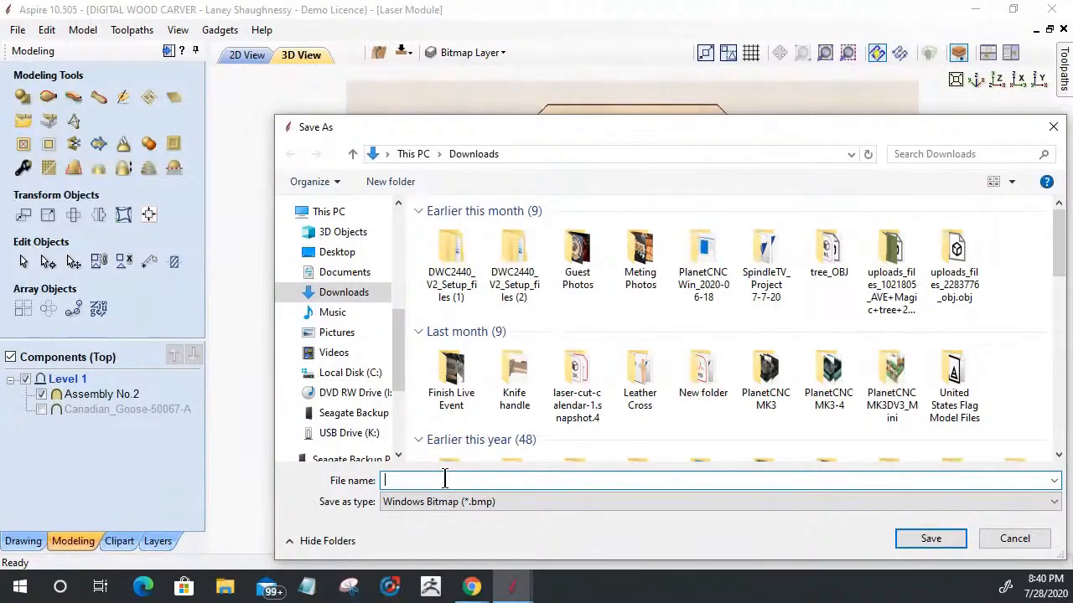
pyautogui.write('Duck_Grayscale')
pyautogui.click(927, 545)
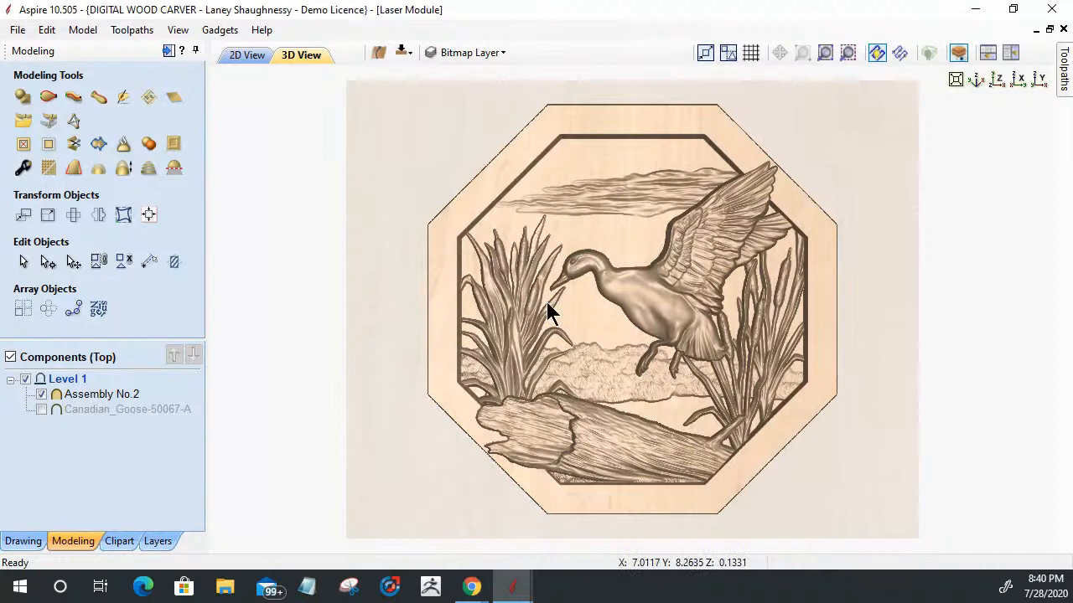
# Step: Hide Assembly No.2 in the 2D view and delete the existing duck-and-log bitmap from the drawing
pyautogui.click(234, 56)
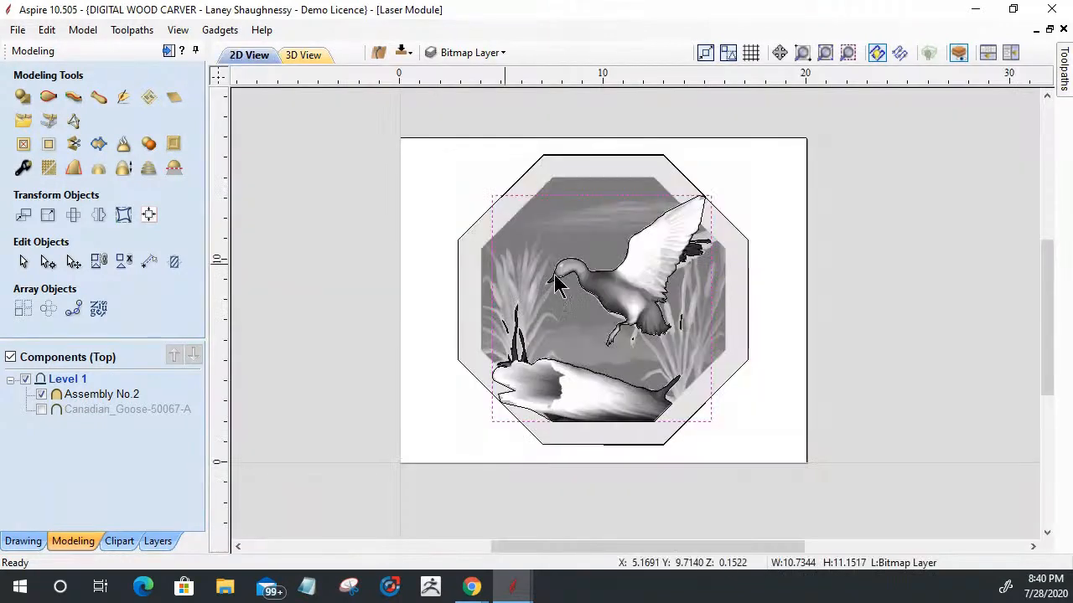
pyautogui.click(487, 54)
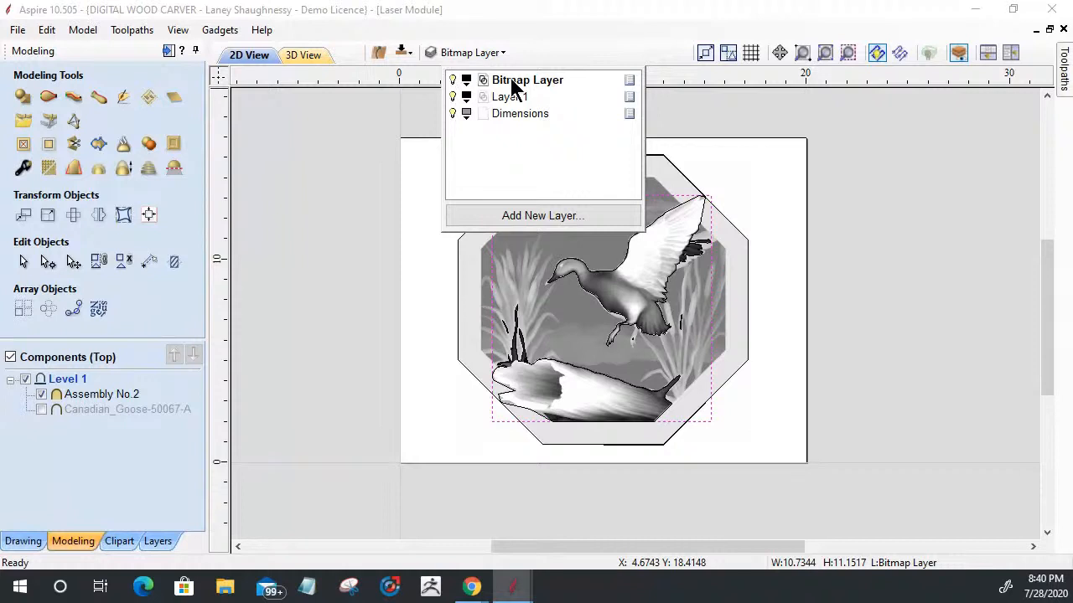
pyautogui.doubleClick(511, 81)
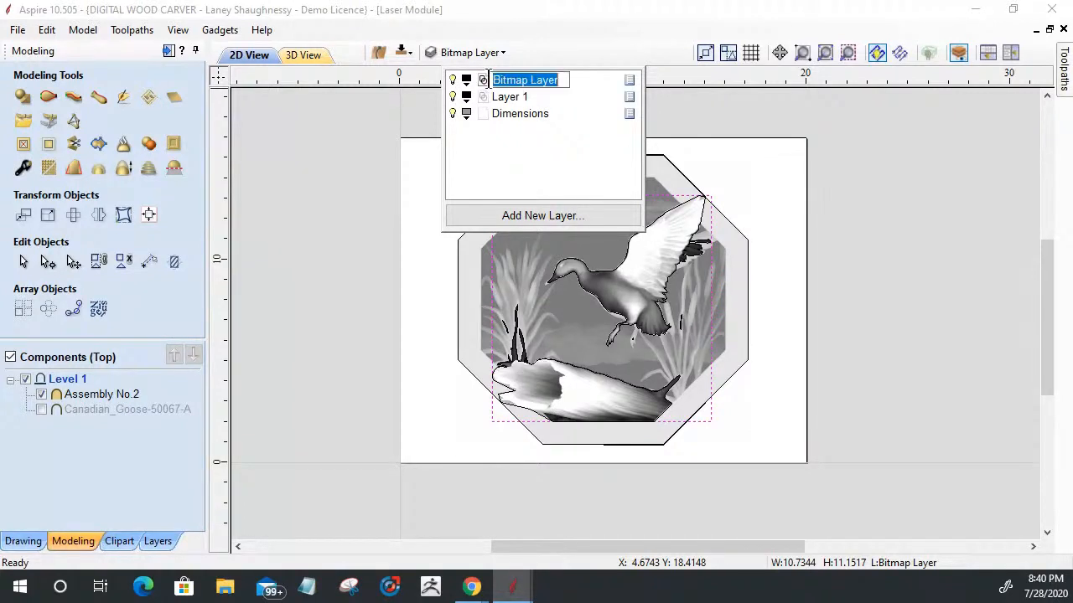
pyautogui.click(42, 393)
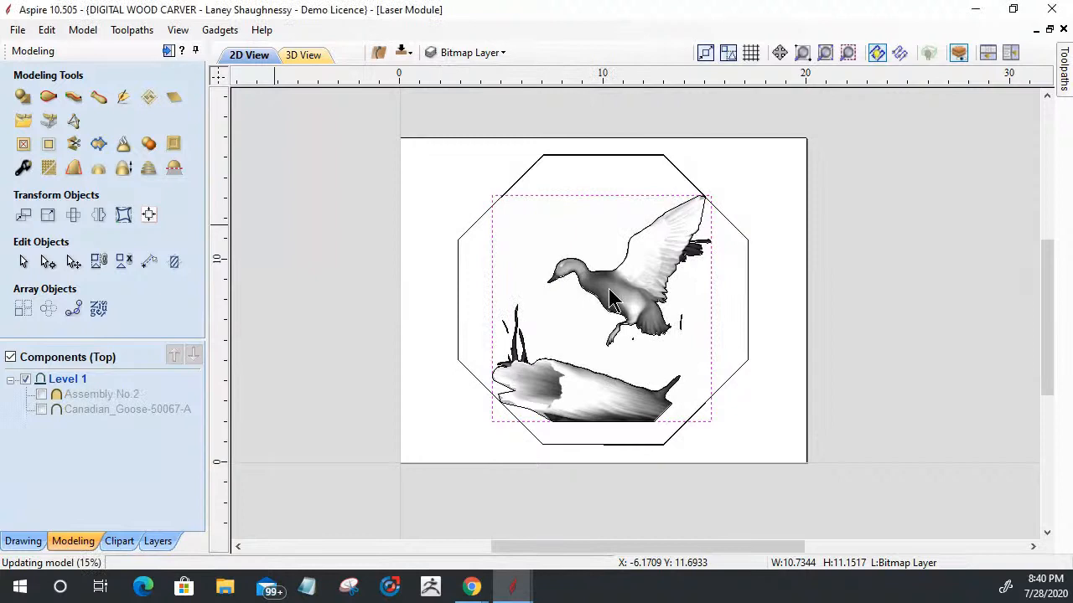
pyautogui.scroll(1, 616, 308)
pyautogui.click(614, 297)
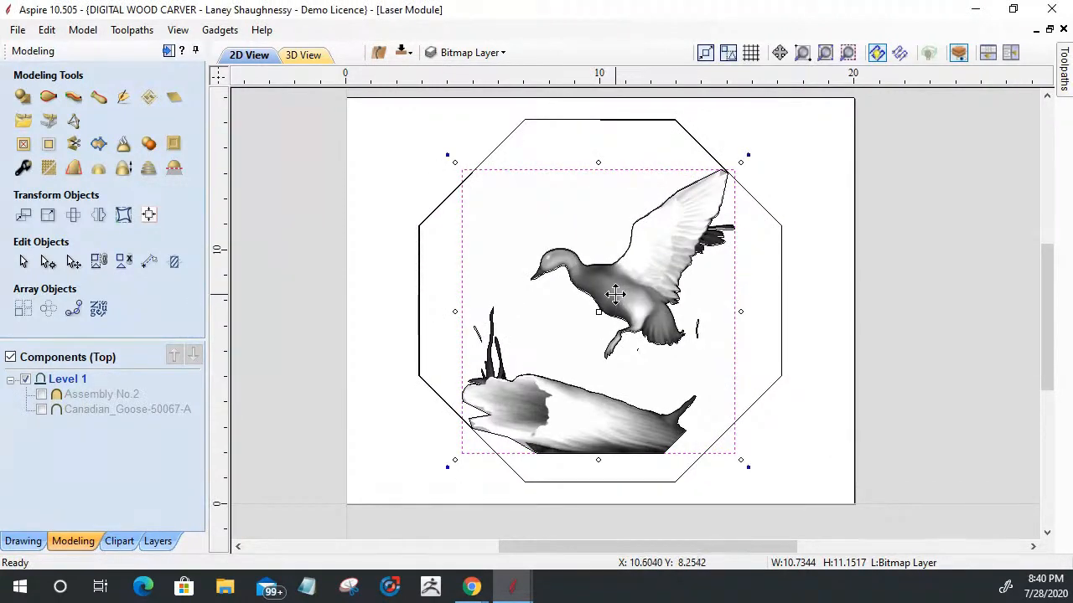
pyautogui.press('Delete')
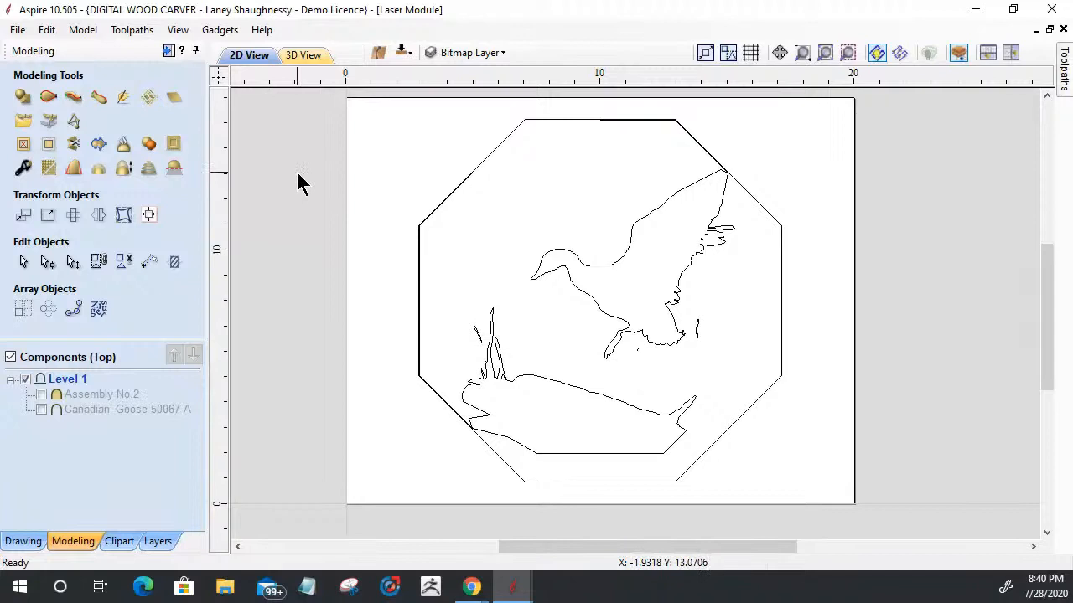
# Step: Import the Duck_Grayscale bitmap from the Downloads folder into the 2D drawing
pyautogui.click(23, 541)
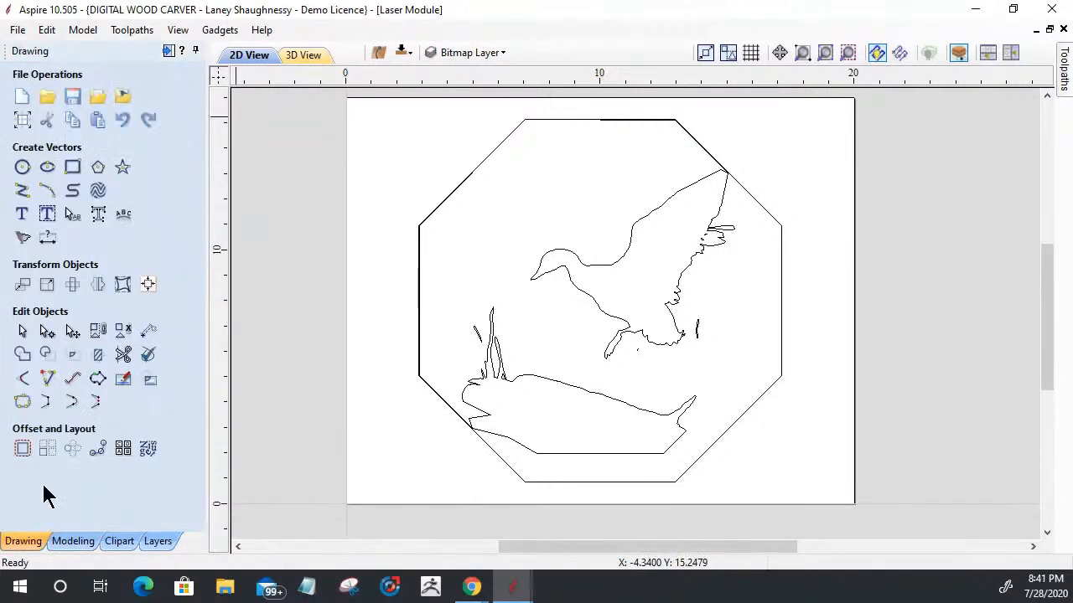
pyautogui.click(123, 97)
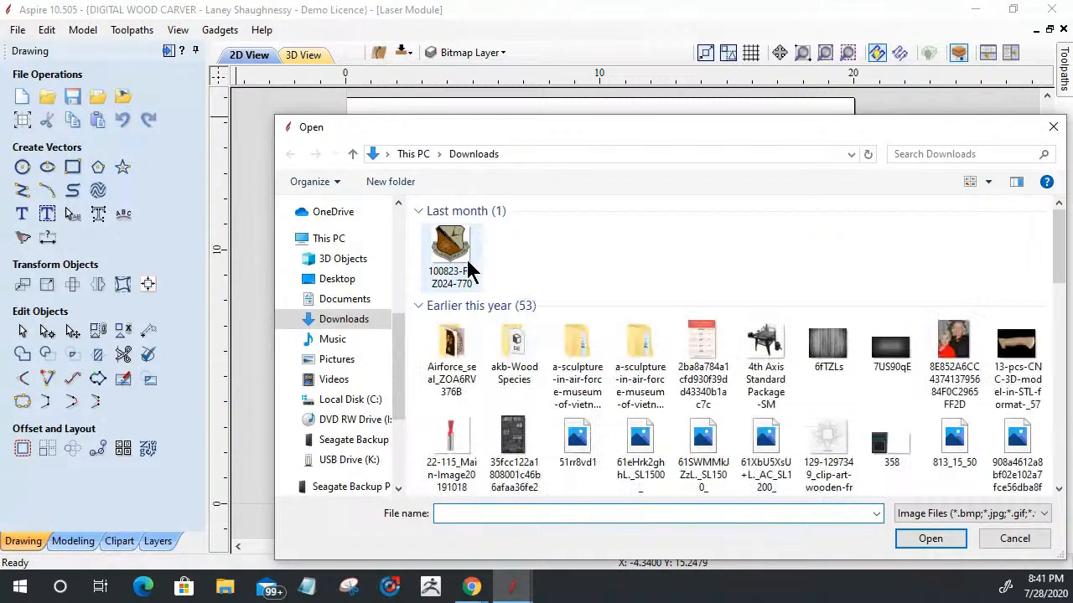
pyautogui.click(518, 262)
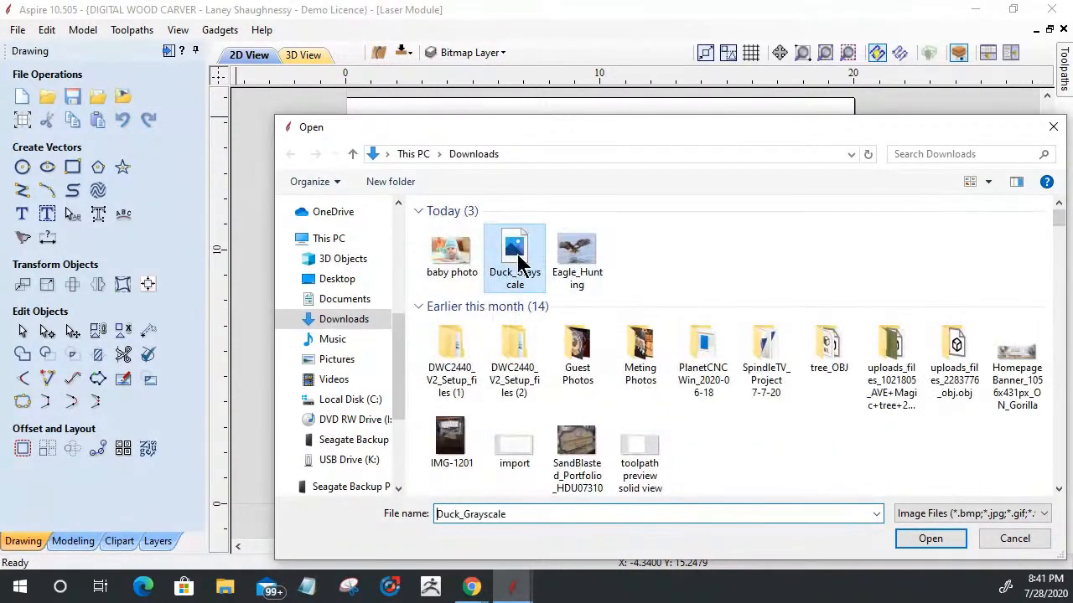
pyautogui.click(932, 539)
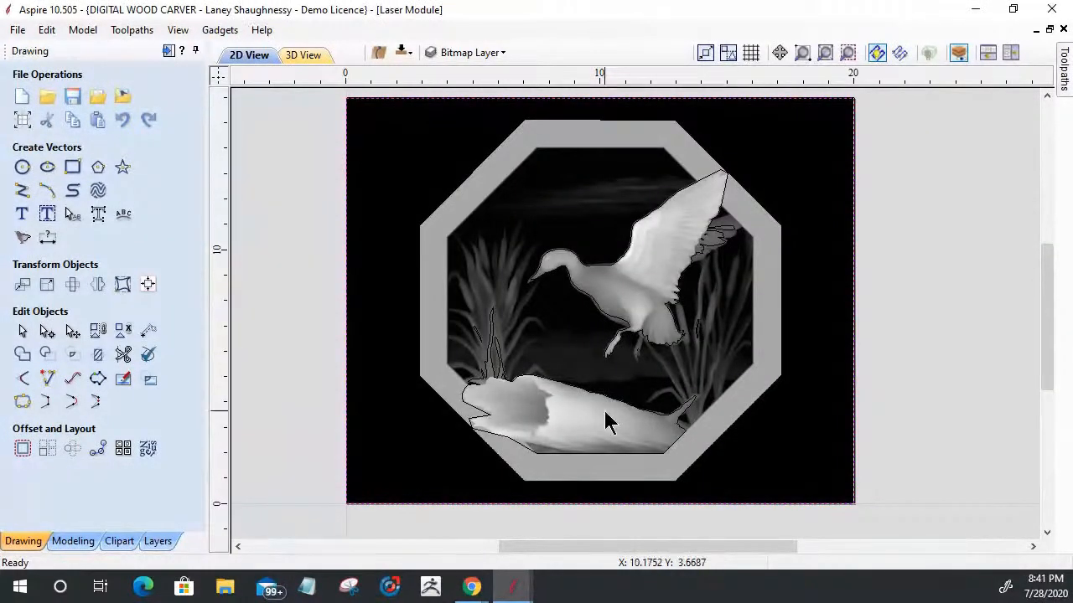
# Step: Crop the imported duck bitmap to the outer octagon vector
pyautogui.click(425, 392)
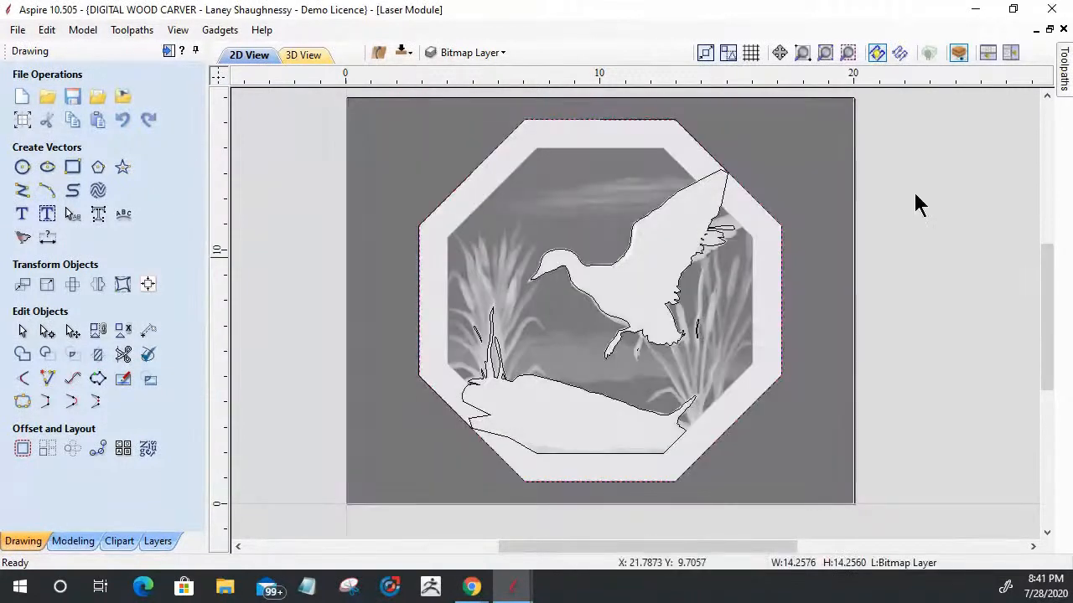
pyautogui.click(383, 181)
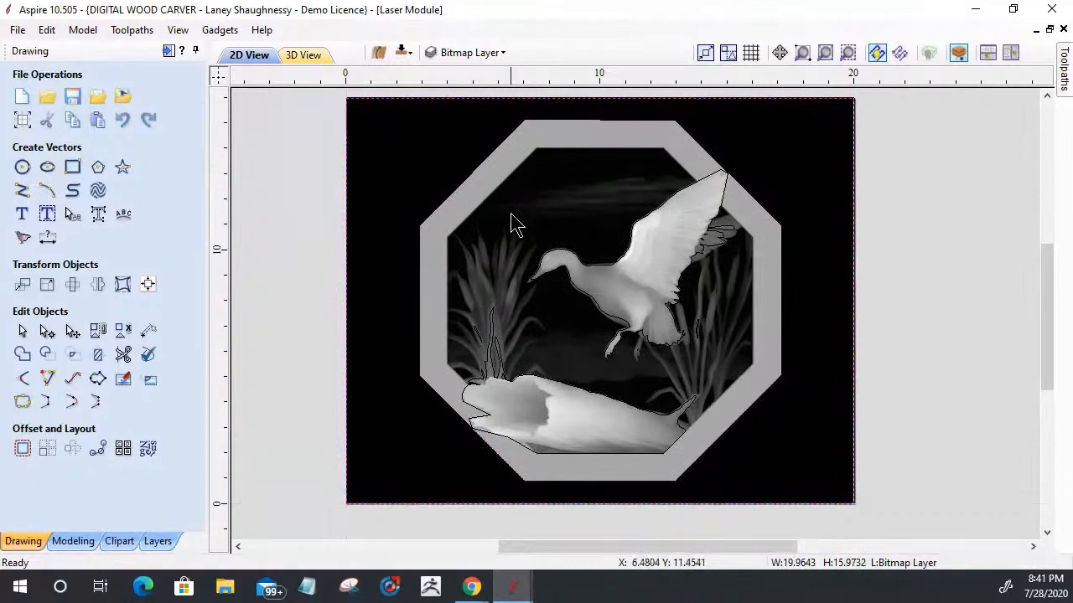
pyautogui.keyDown('shift'); pyautogui.click(473, 172); pyautogui.keyUp('shift')
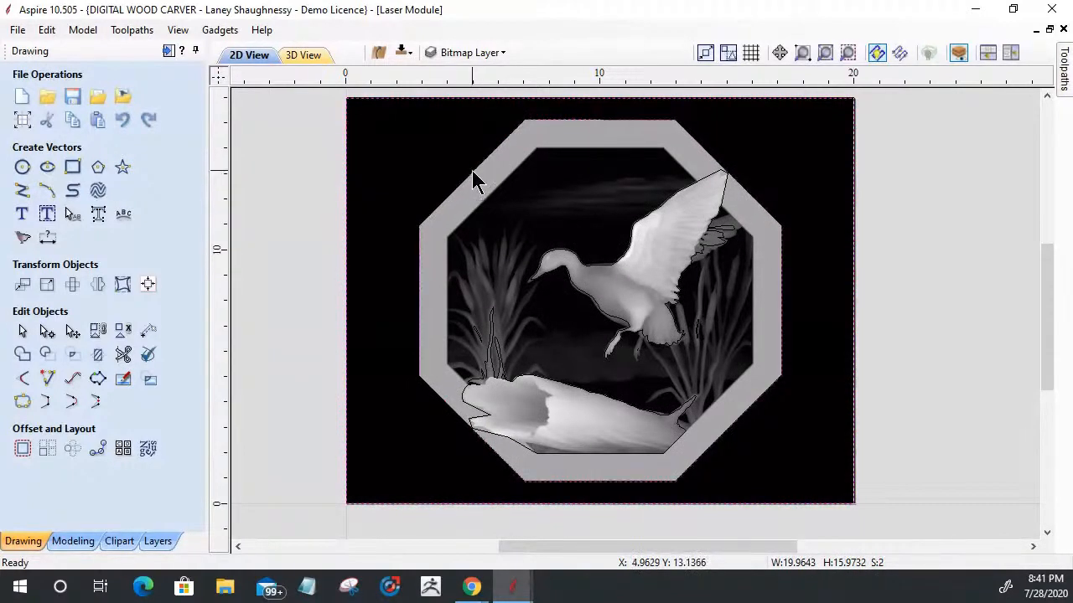
pyautogui.click(149, 382)
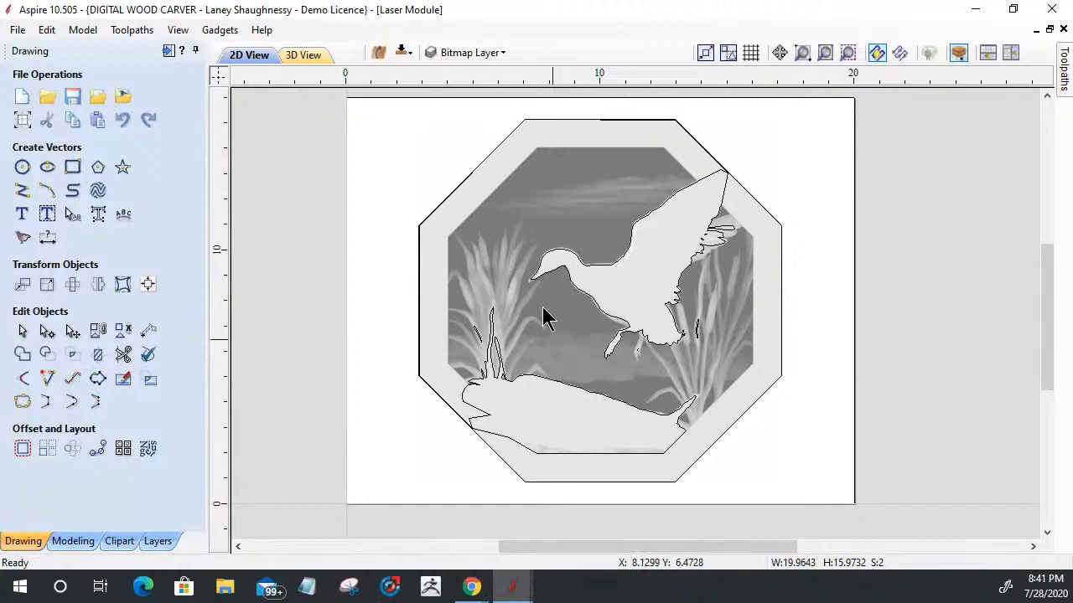
pyautogui.click(516, 215)
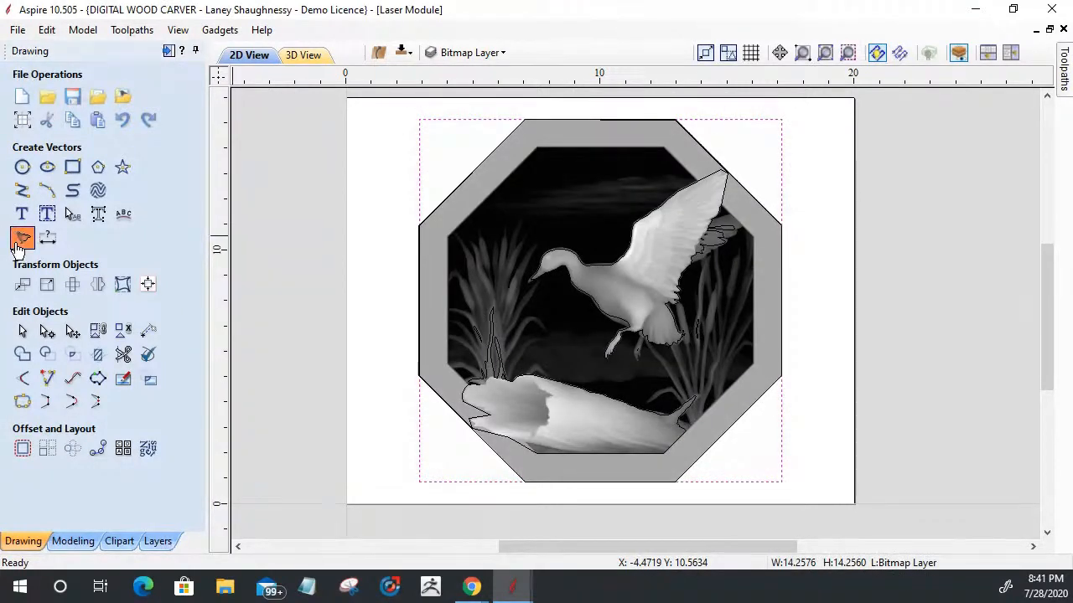
pyautogui.click(20, 242)
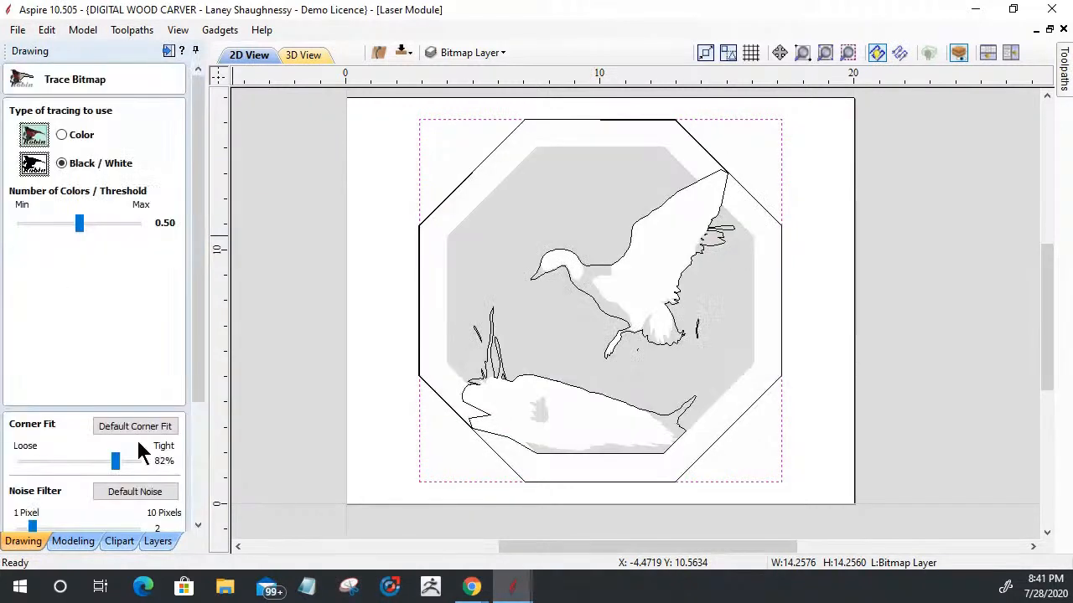
pyautogui.moveTo(195, 383); pyautogui.dragTo(199, 529)
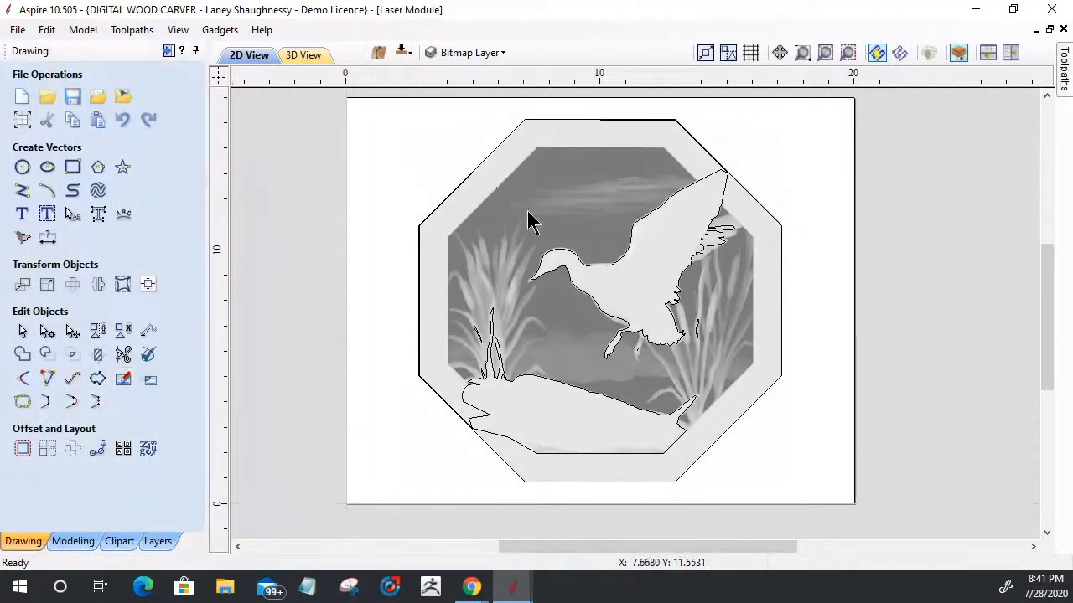
# Step: Start Edit Picture on the cropped duck bitmap and invert its tones
pyautogui.click(556, 301)
pyautogui.scroll(1, 556, 304)
pyautogui.scroll(1, 558, 330)
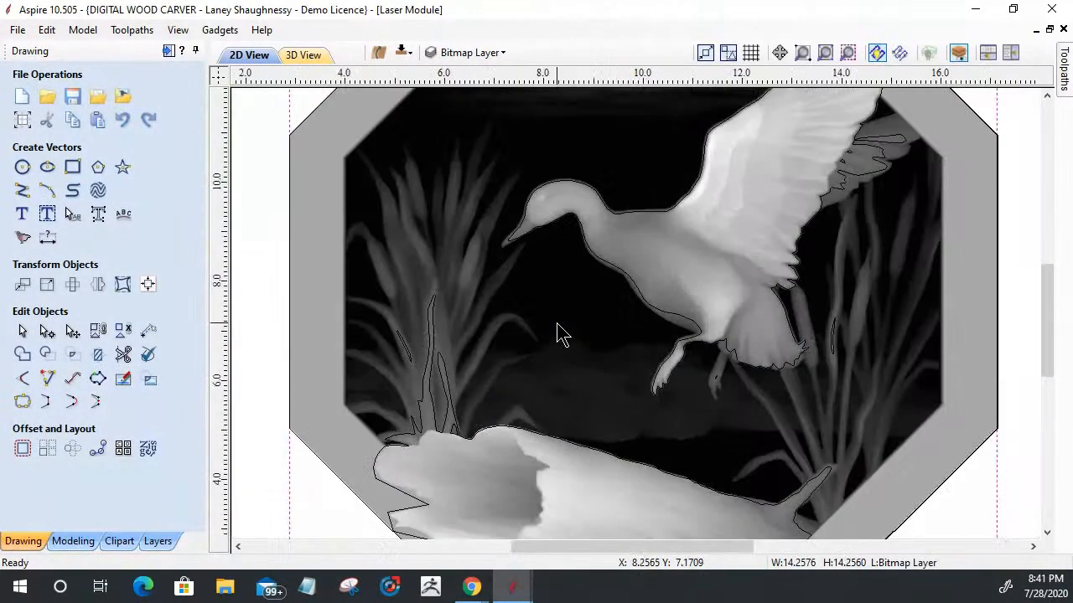
pyautogui.scroll(-1, 578, 293)
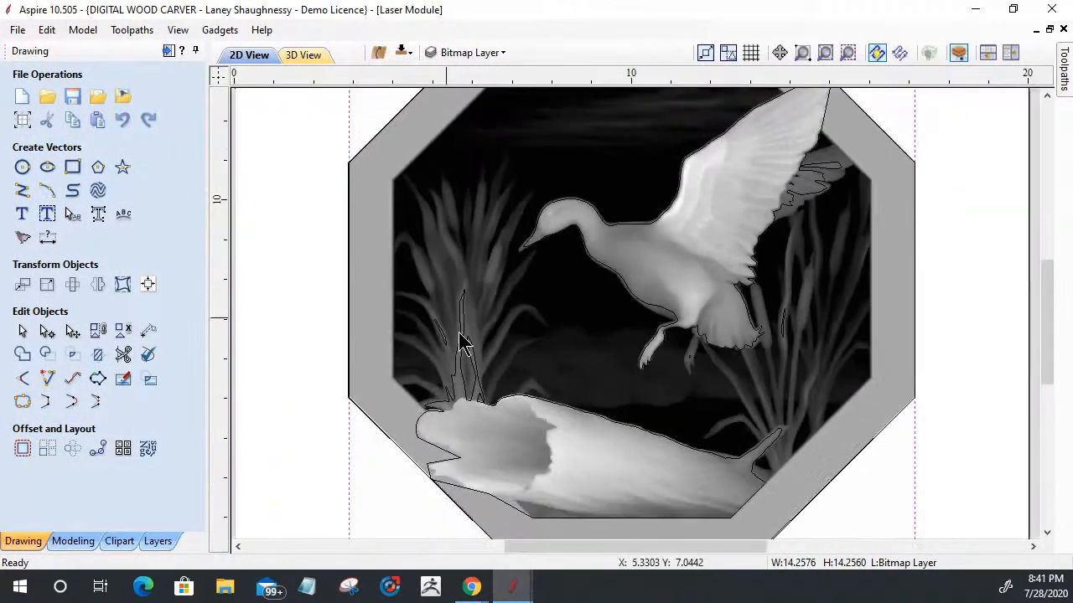
pyautogui.scroll(-1, 575, 348)
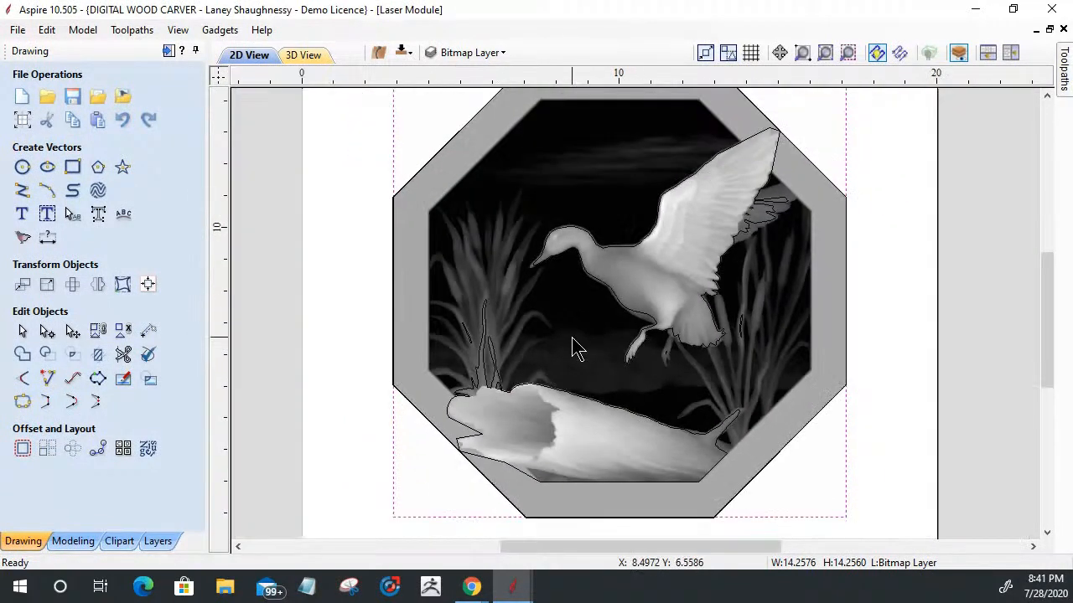
pyautogui.click(122, 381)
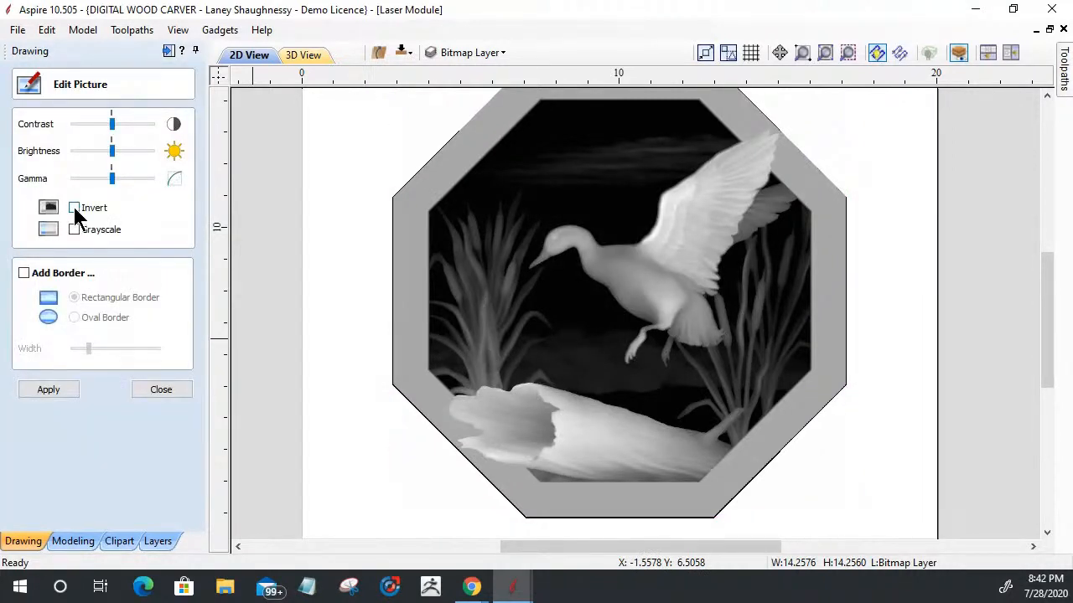
pyautogui.click(75, 208)
pyautogui.click(75, 208)
pyautogui.click(75, 208)
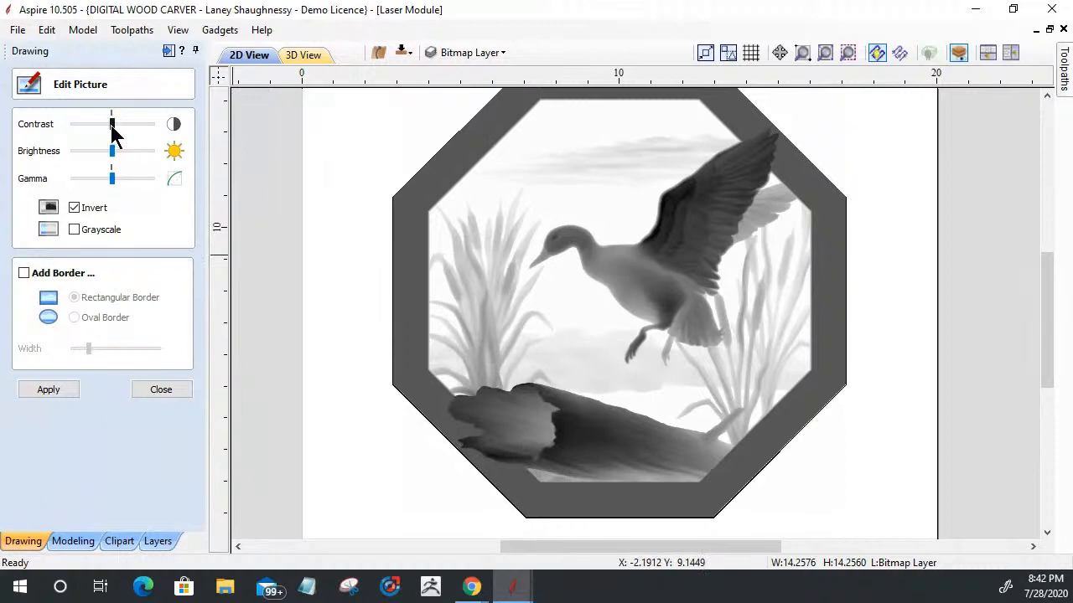
# Step: Raise the duck picture's gamma and contrast, increase its brightness slightly, and apply the picture edits
pyautogui.moveTo(113, 178); pyautogui.dragTo(120, 180)
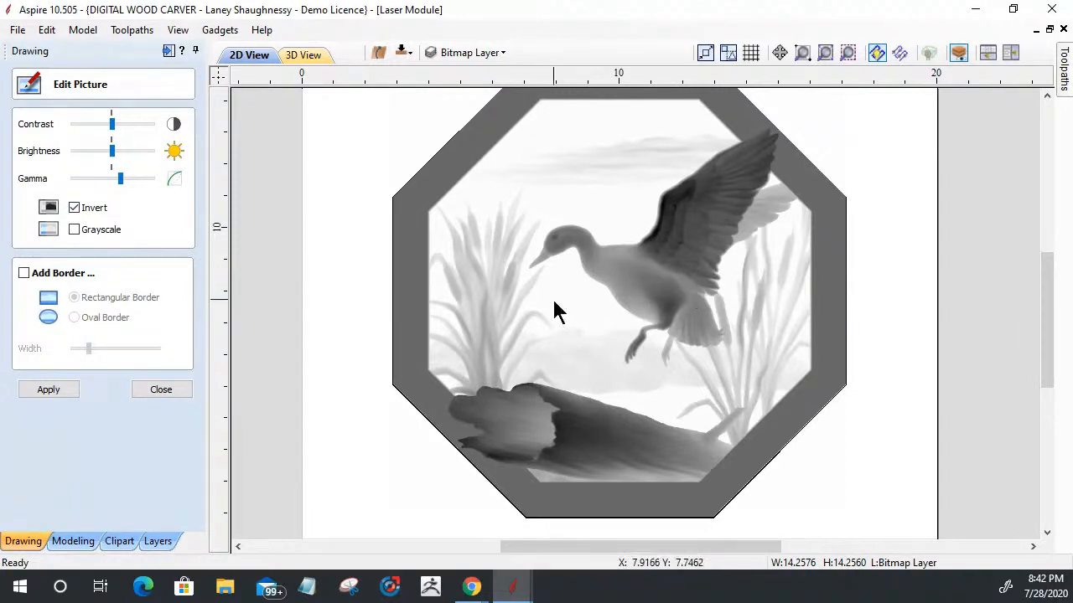
pyautogui.moveTo(111, 124); pyautogui.dragTo(128, 130)
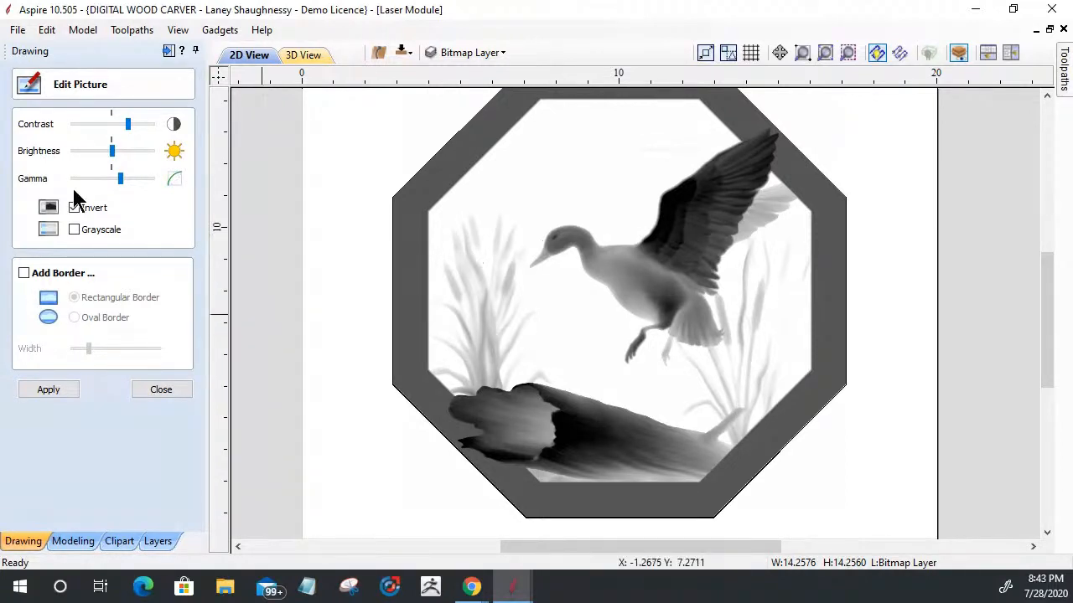
pyautogui.moveTo(112, 152)
pyautogui.mouseDown()
pyautogui.moveTo(97, 156)
pyautogui.moveTo(116, 155)
pyautogui.mouseUp()
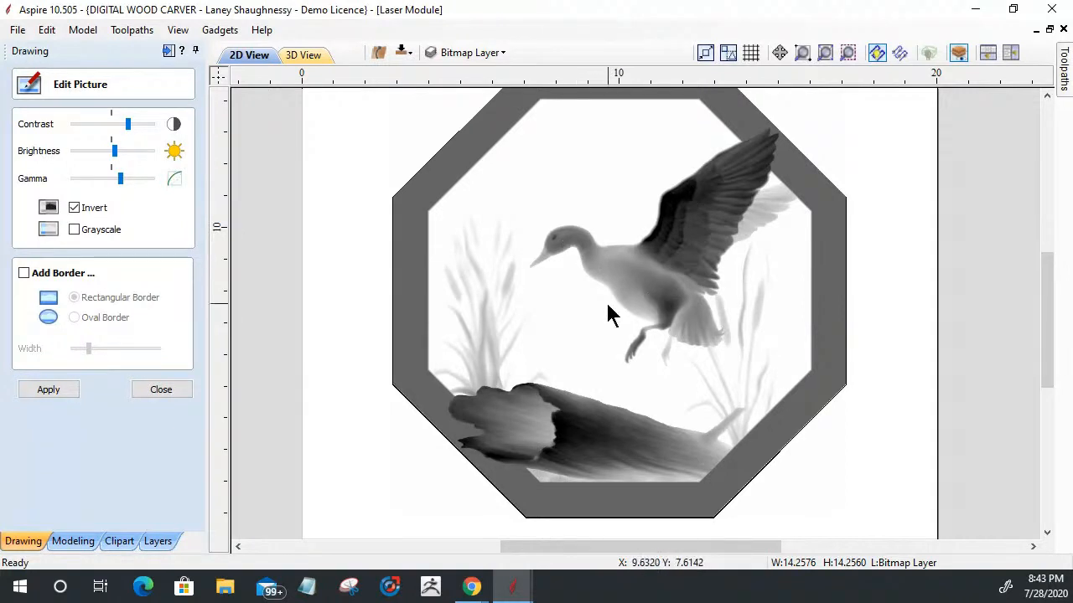
pyautogui.click(48, 391)
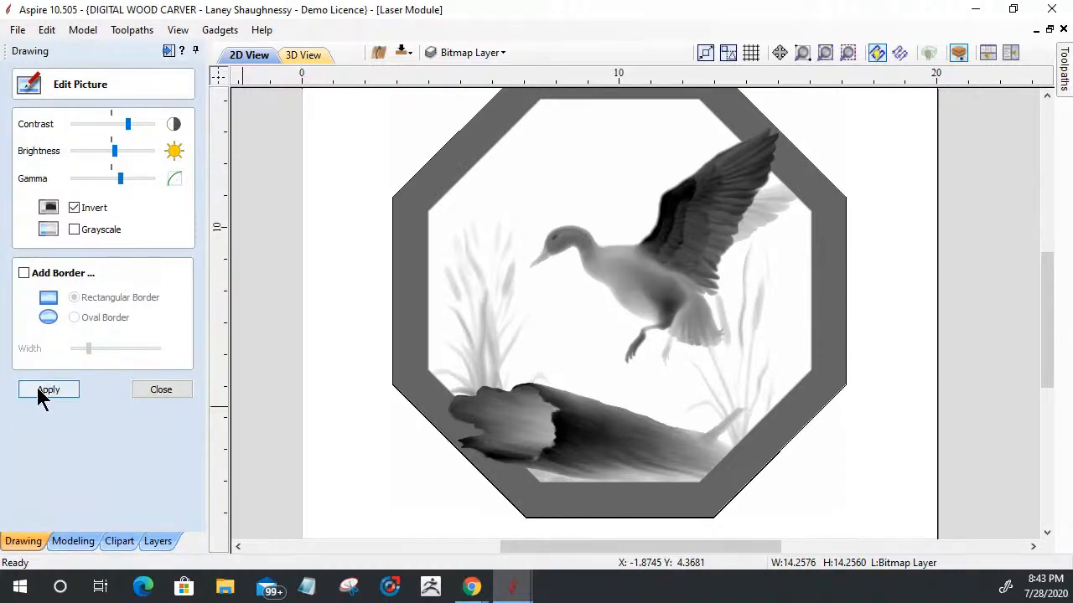
# Step: Apply the tone adjustments to the duck picture and finish editing it
pyautogui.click(38, 390)
pyautogui.click(37, 389)
pyautogui.click(162, 391)
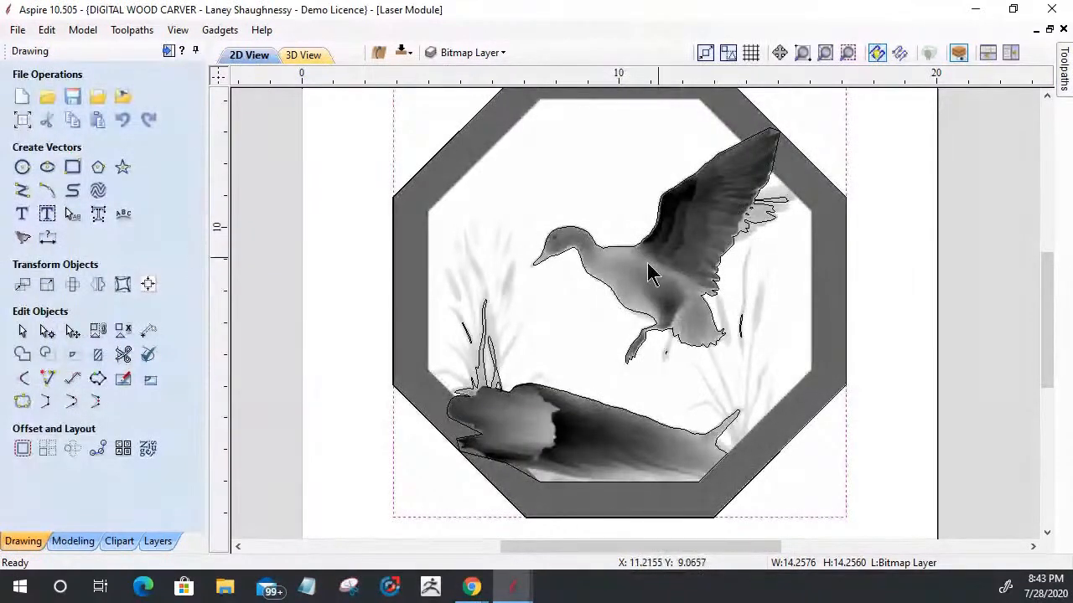
pyautogui.click(560, 356)
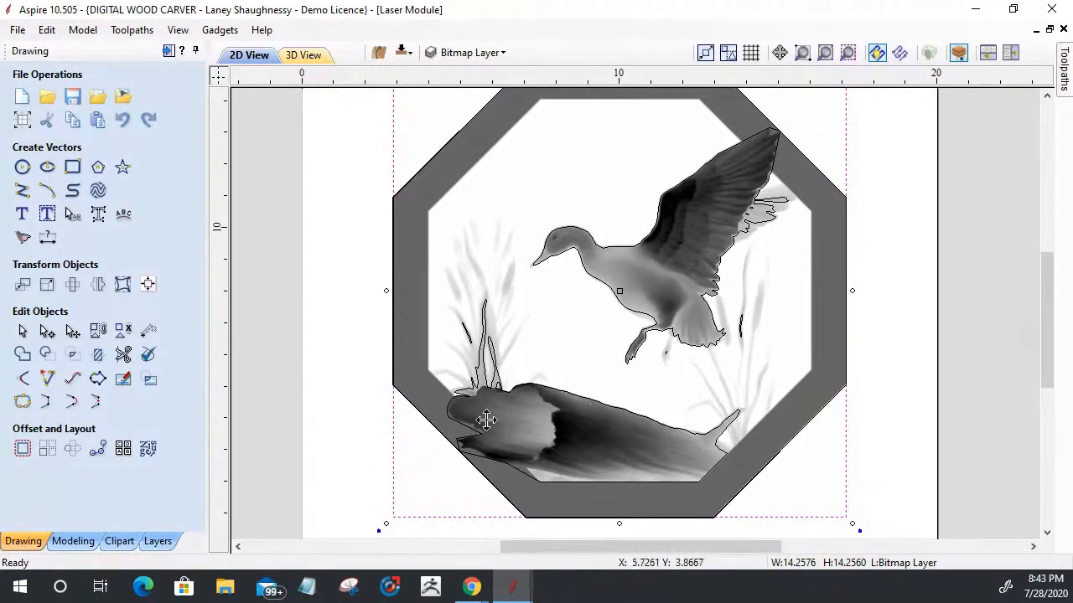
# Step: Select all the traced outlines of the duck, log and reeds, including the small stray shapes, without the octagon
pyautogui.press('Escape')
pyautogui.click(496, 377)
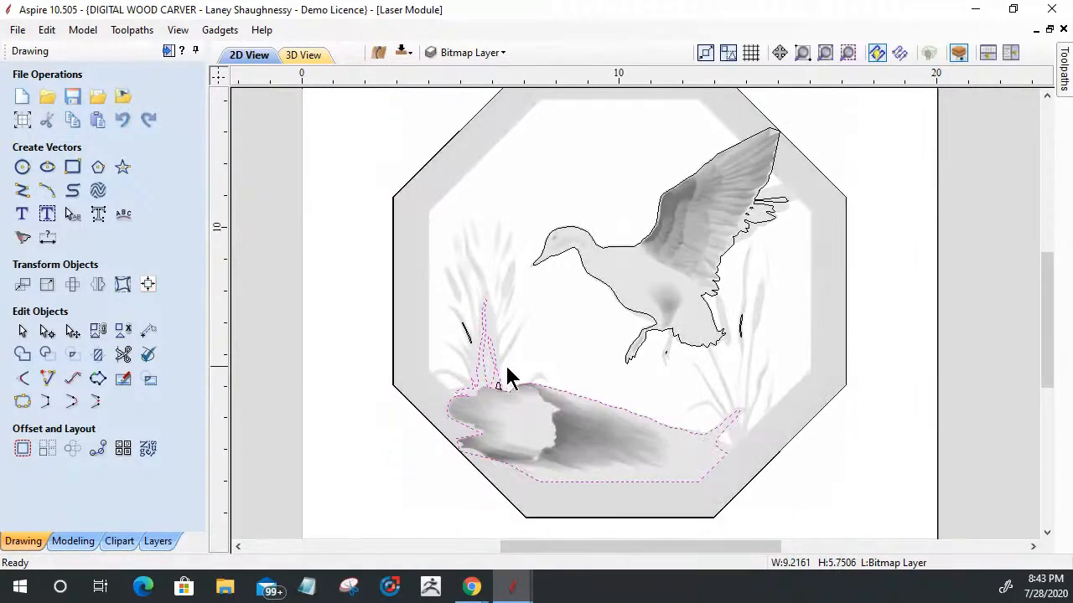
pyautogui.keyDown('shift'); pyautogui.click(467, 339); pyautogui.keyUp('shift')
pyautogui.keyDown('shift'); pyautogui.click(498, 386); pyautogui.keyUp('shift')
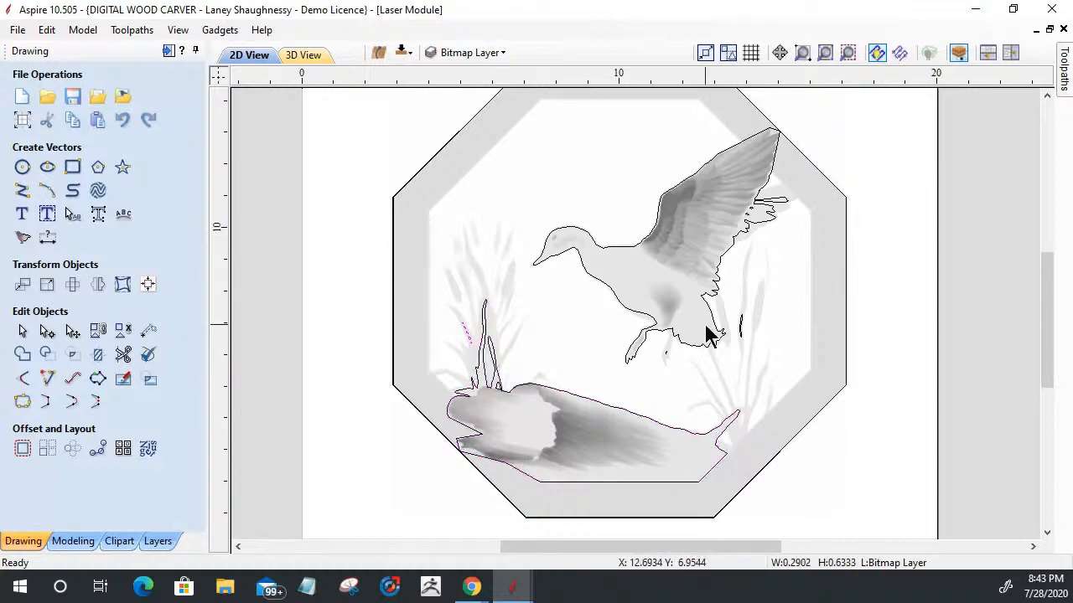
pyautogui.keyDown('shift'); pyautogui.click(769, 231); pyautogui.keyUp('shift')
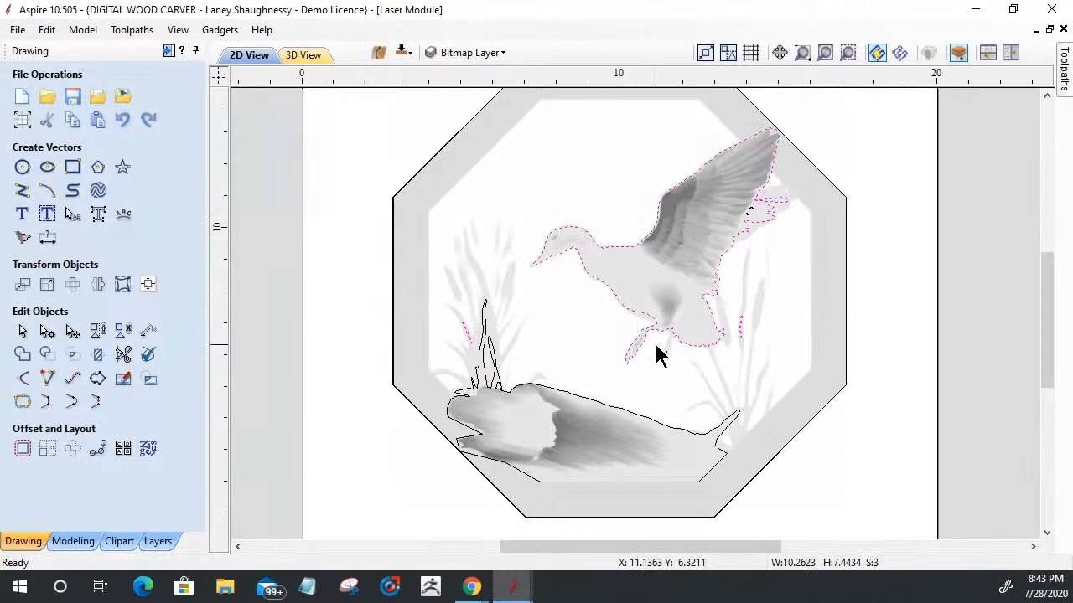
pyautogui.keyDown('shift'); pyautogui.moveTo(656, 345); pyautogui.dragTo(675, 358); pyautogui.keyUp('shift')
pyautogui.keyDown('shift'); pyautogui.moveTo(741, 204); pyautogui.dragTo(758, 224); pyautogui.keyUp('shift')
pyautogui.keyDown('shift'); pyautogui.click(486, 355); pyautogui.keyUp('shift')
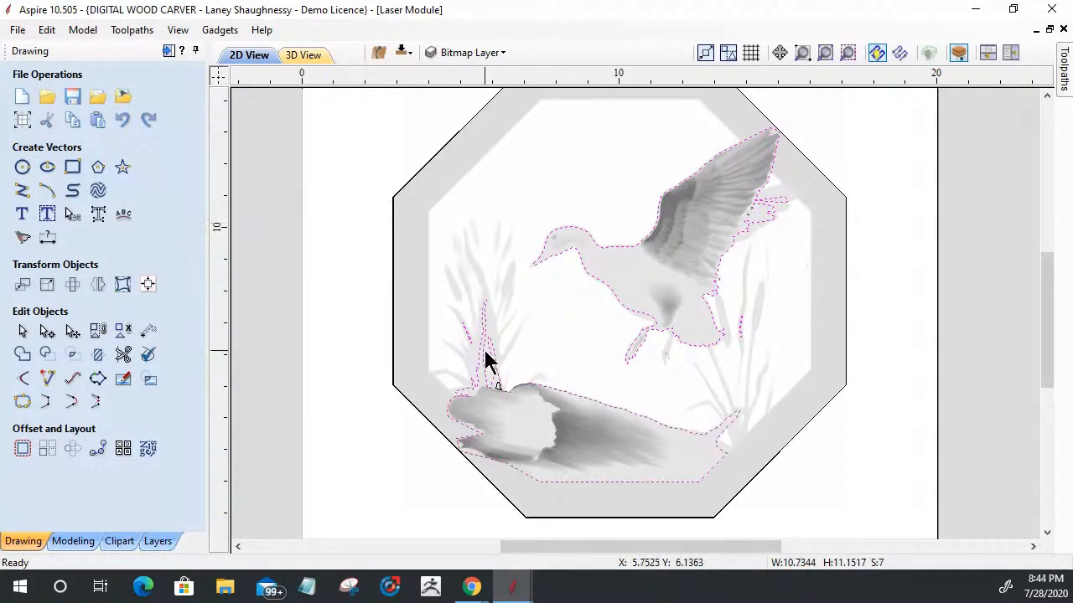
pyautogui.keyDown('shift'); pyautogui.moveTo(490, 372); pyautogui.dragTo(503, 396); pyautogui.keyUp('shift')
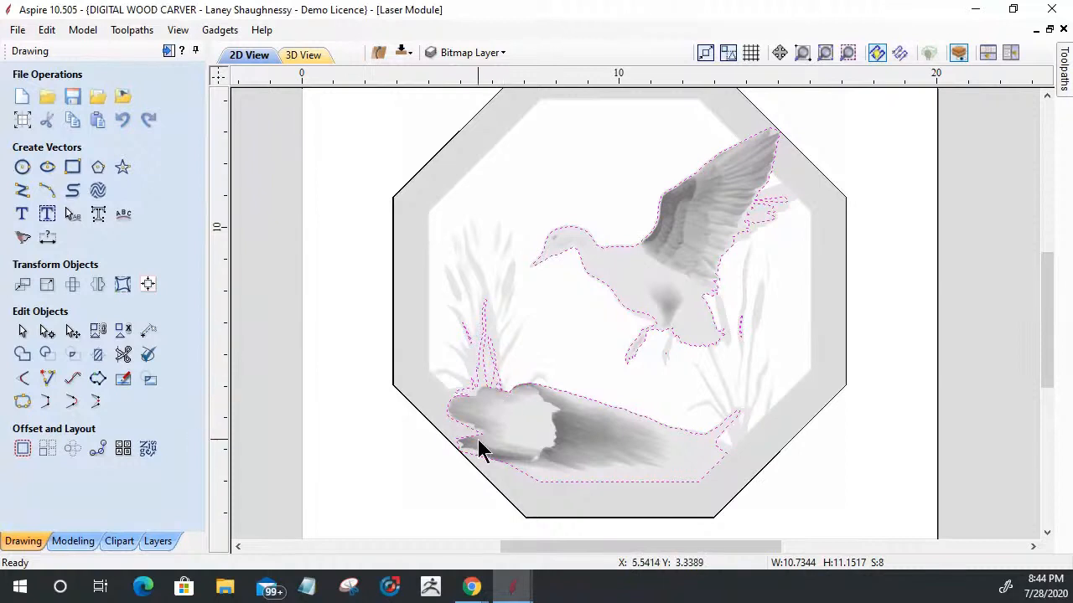
# Step: Move the selected traced outlines to a new visible layer named Outline_Trace 1
pyautogui.rightClick(538, 395)
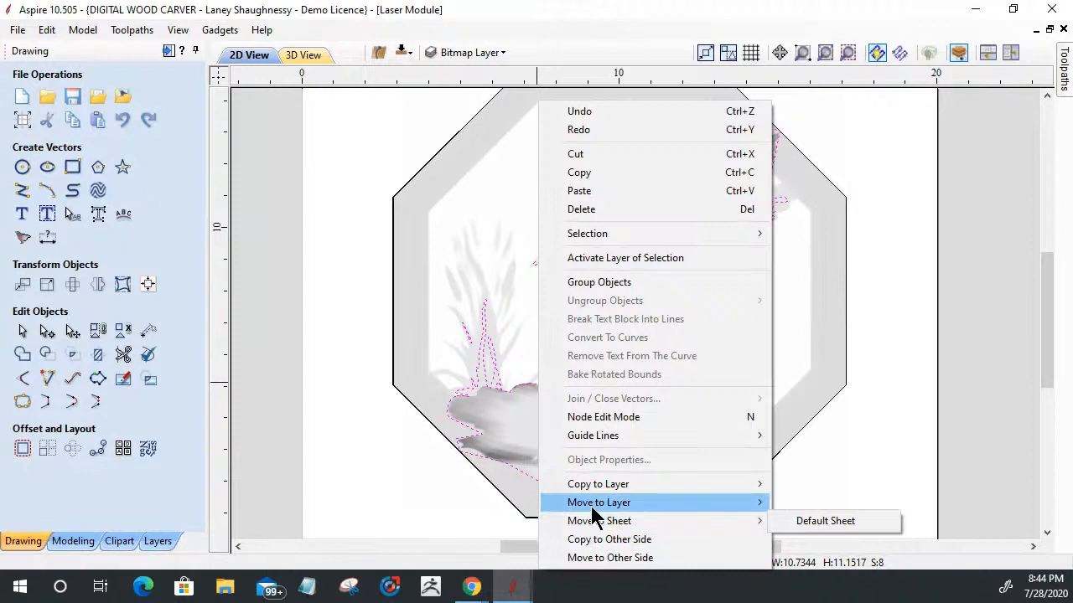
pyautogui.moveTo(575, 502)
pyautogui.click(813, 566)
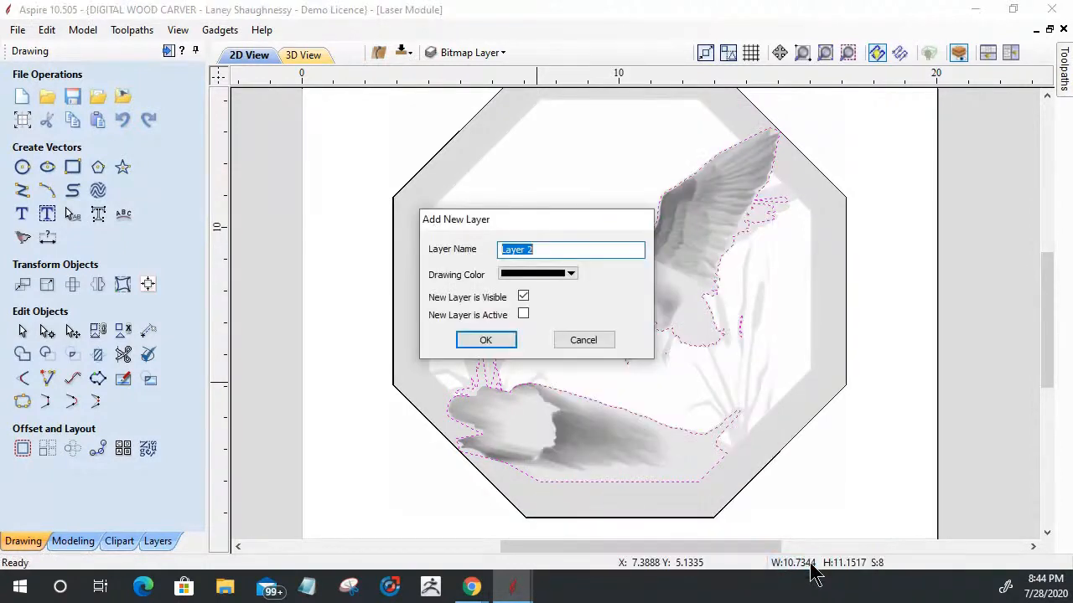
pyautogui.write('Outline_Trace 1')
pyautogui.click(486, 340)
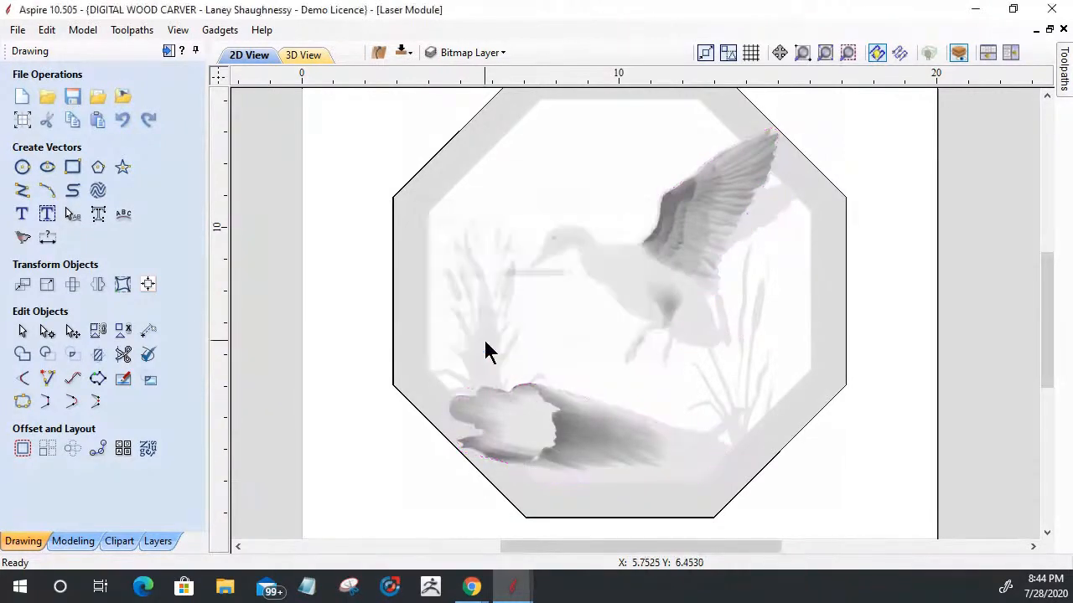
# Step: Set up a Black / White bitmap trace of the duck picture with a threshold of 0.88
pyautogui.click(648, 250)
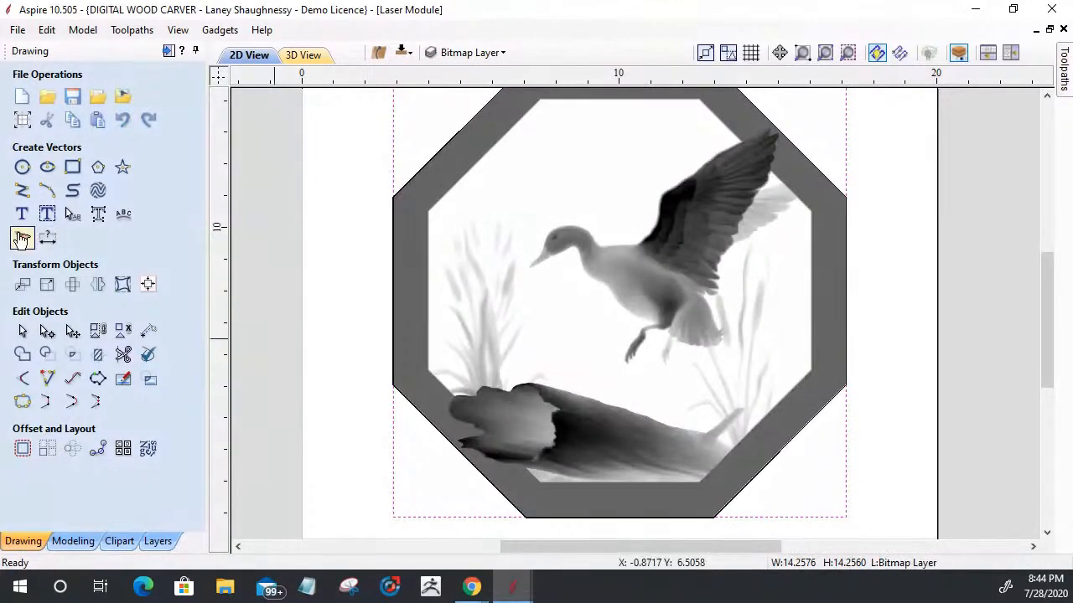
pyautogui.click(21, 243)
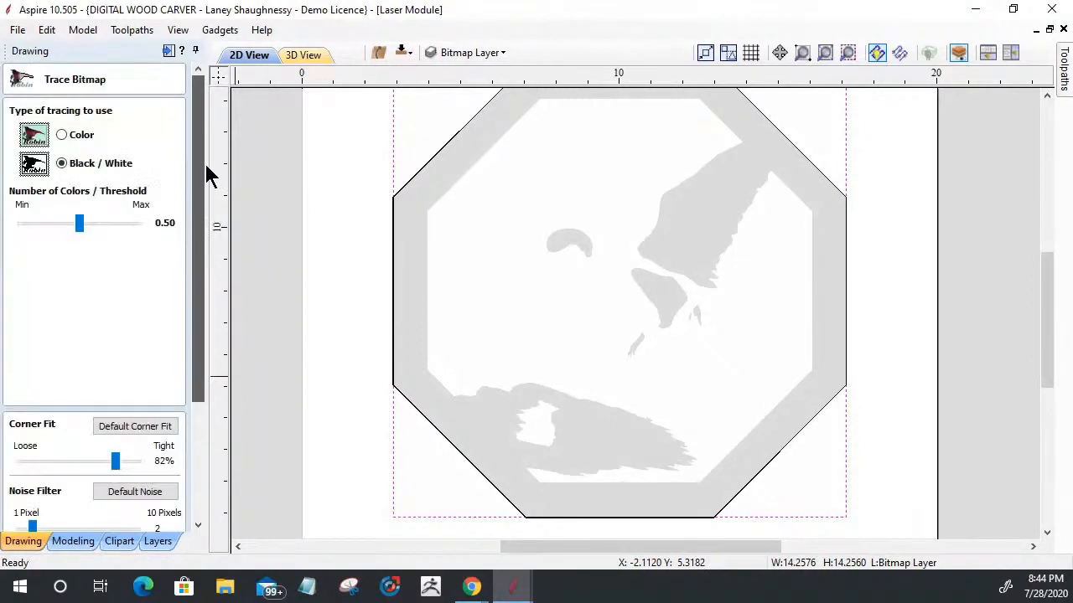
pyautogui.moveTo(140, 222); pyautogui.dragTo(108, 223)
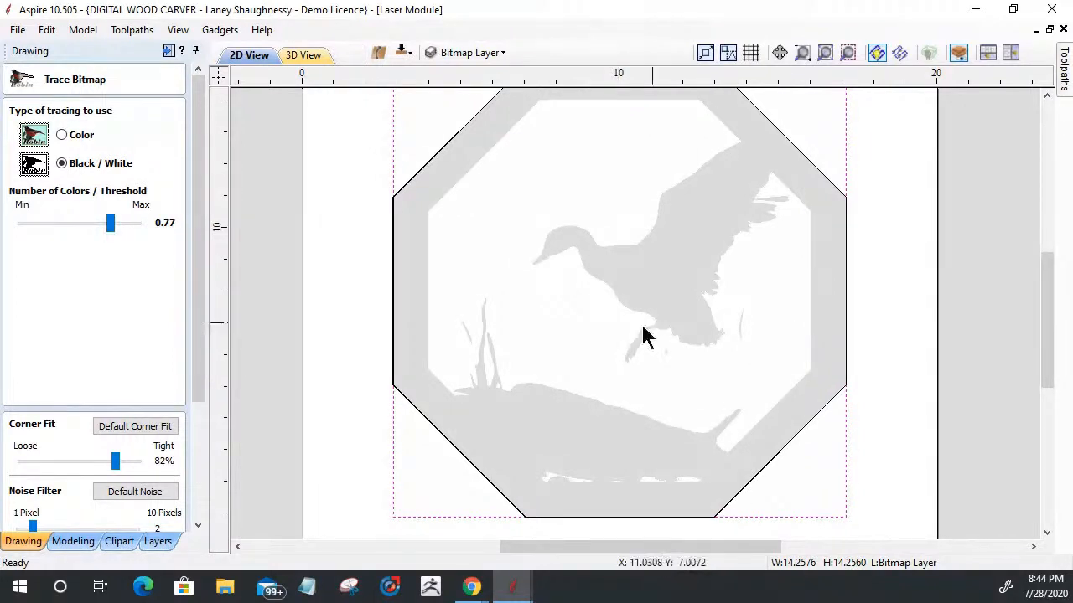
pyautogui.moveTo(111, 223); pyautogui.dragTo(121, 223)
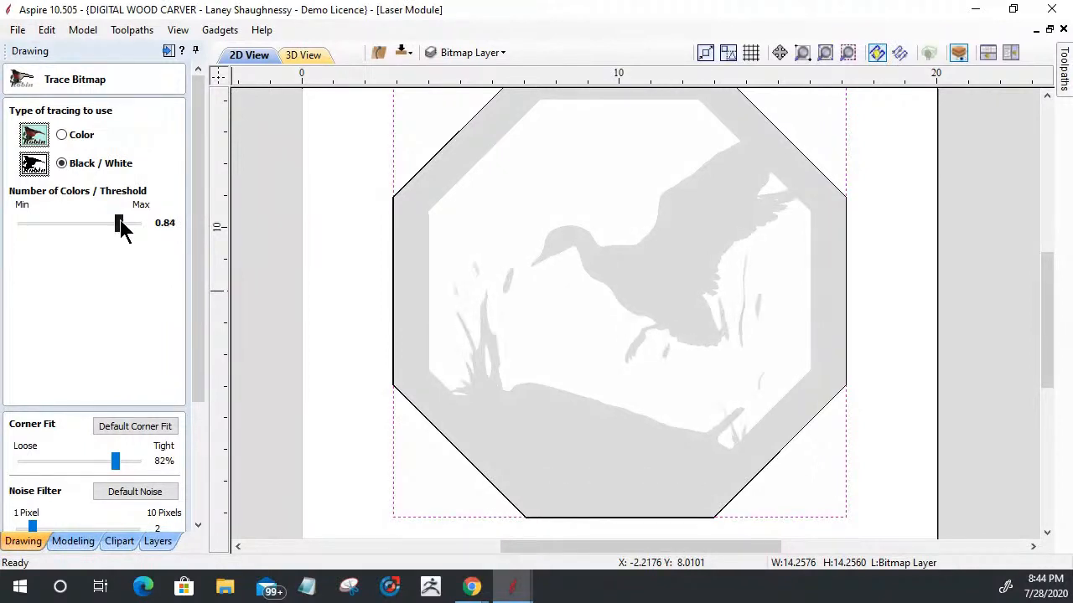
pyautogui.moveTo(122, 224); pyautogui.dragTo(125, 224)
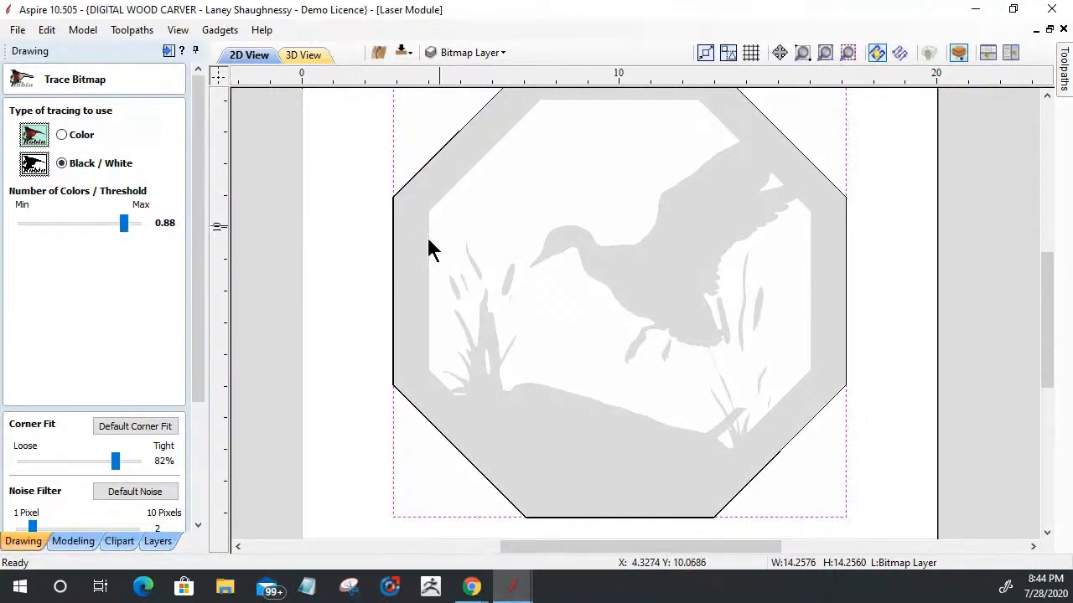
# Step: Preview the duck bitmap trace, apply it as grouped vectors and finish tracing
pyautogui.moveTo(205, 383); pyautogui.dragTo(92, 496)
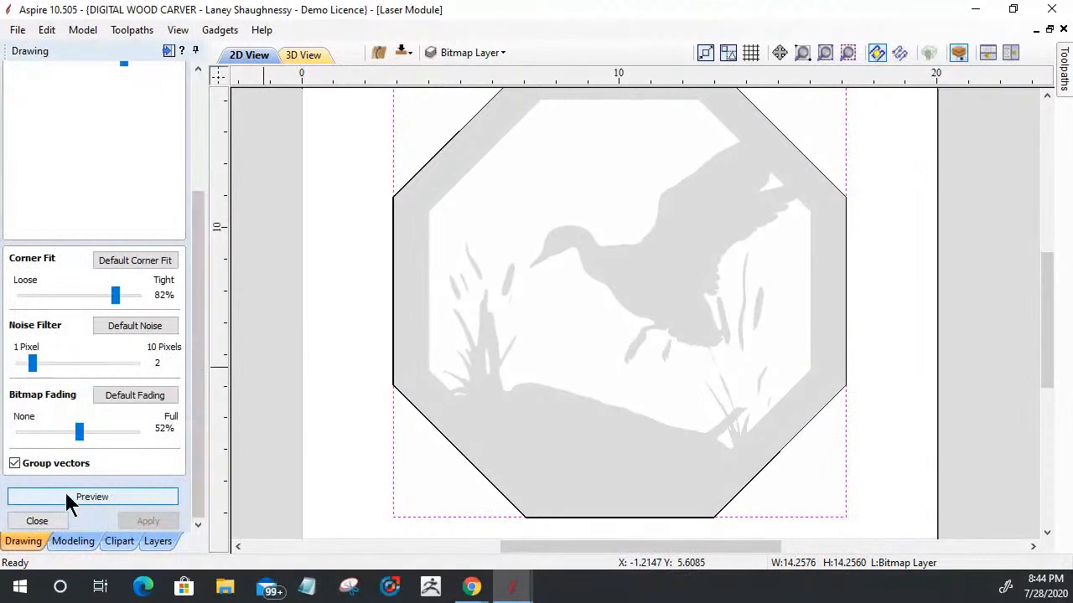
pyautogui.click(66, 492)
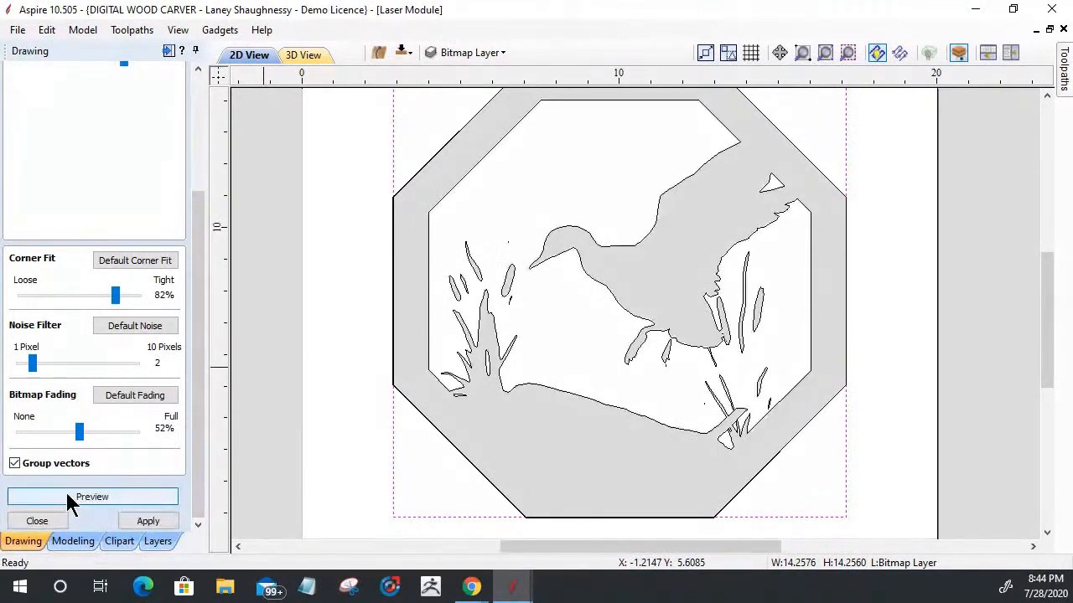
pyautogui.click(144, 524)
pyautogui.click(37, 521)
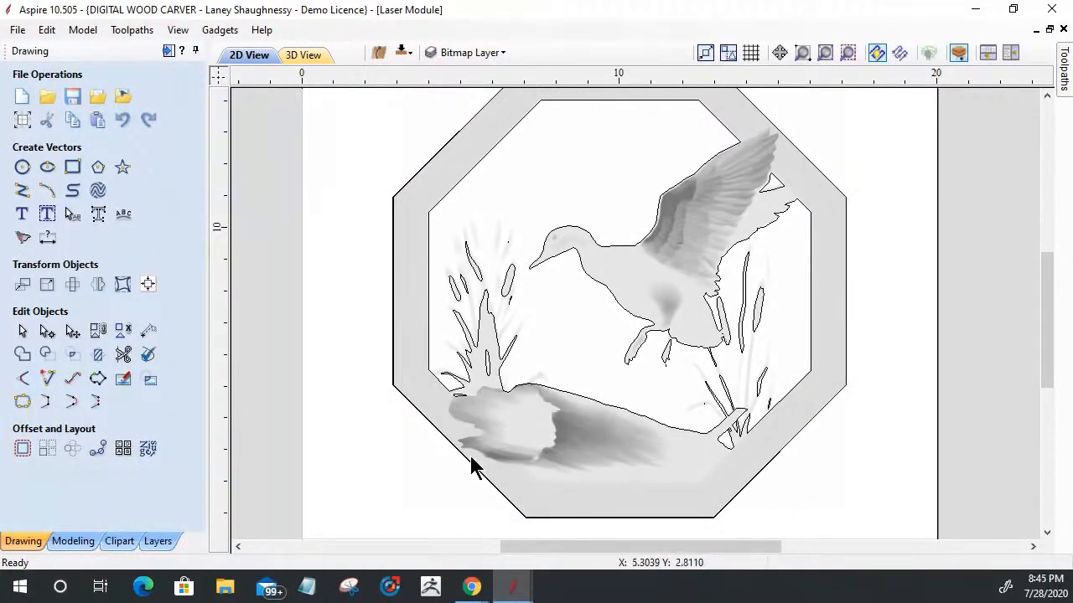
# Step: Ungroup the newly traced duck and border vectors
pyautogui.click(436, 209)
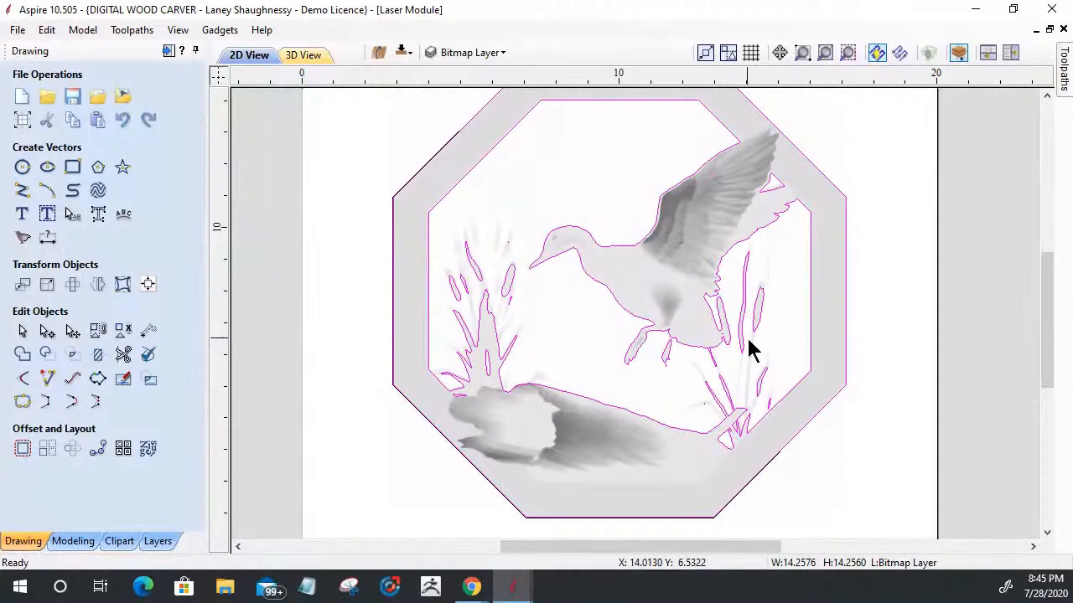
pyautogui.scroll(3, 733, 105)
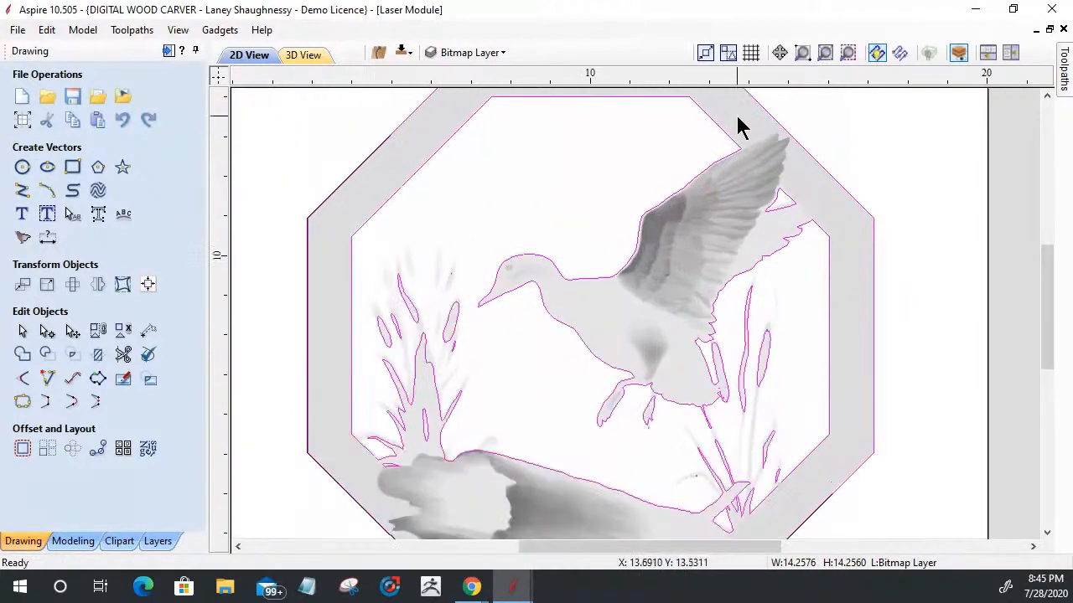
pyautogui.click(123, 329)
pyautogui.click(623, 183)
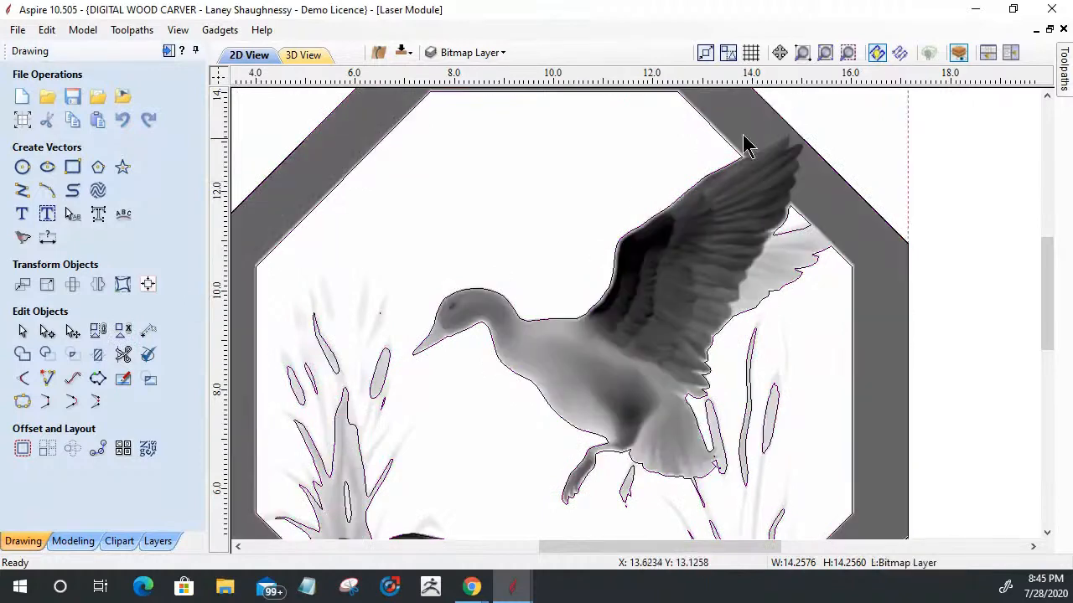
# Step: Node-edit the inner traced outline and cut it where the front wing and the rear wing's feather tip meet the octagon border
pyautogui.click(727, 151)
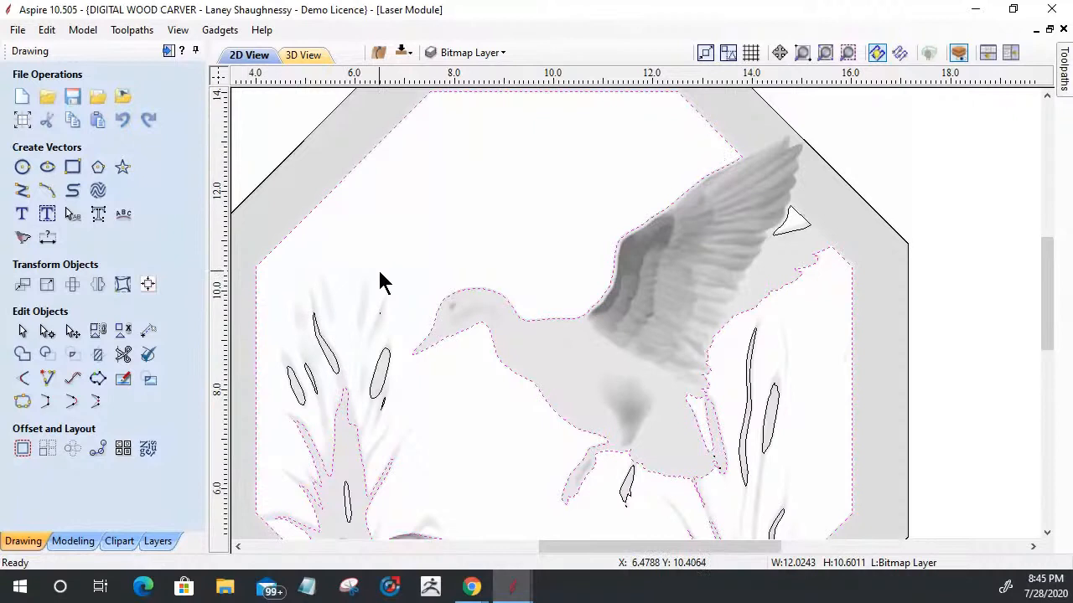
pyautogui.press('n')
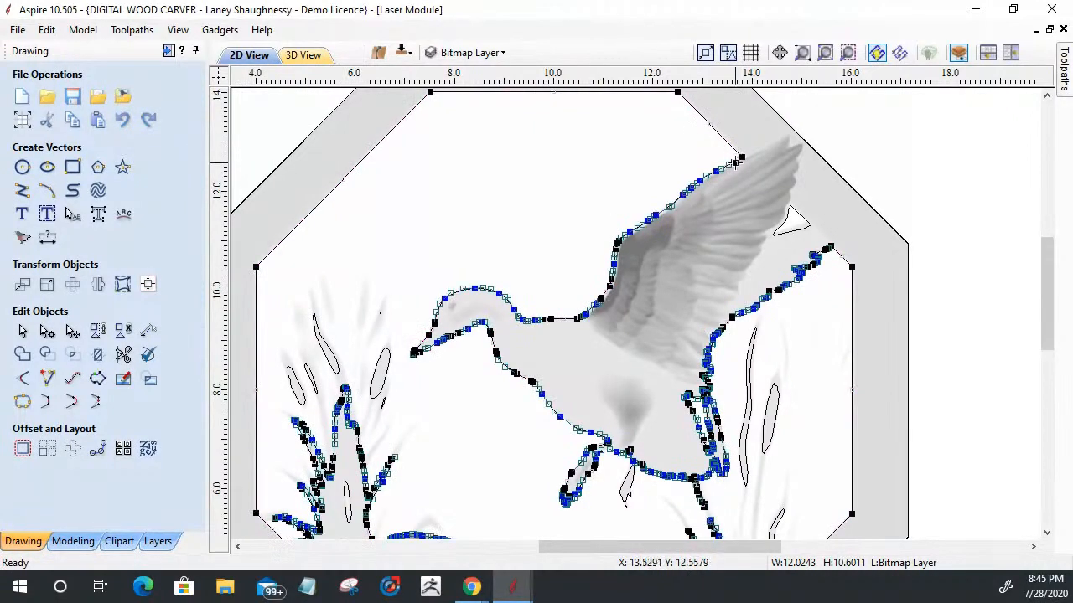
pyautogui.rightClick(742, 159)
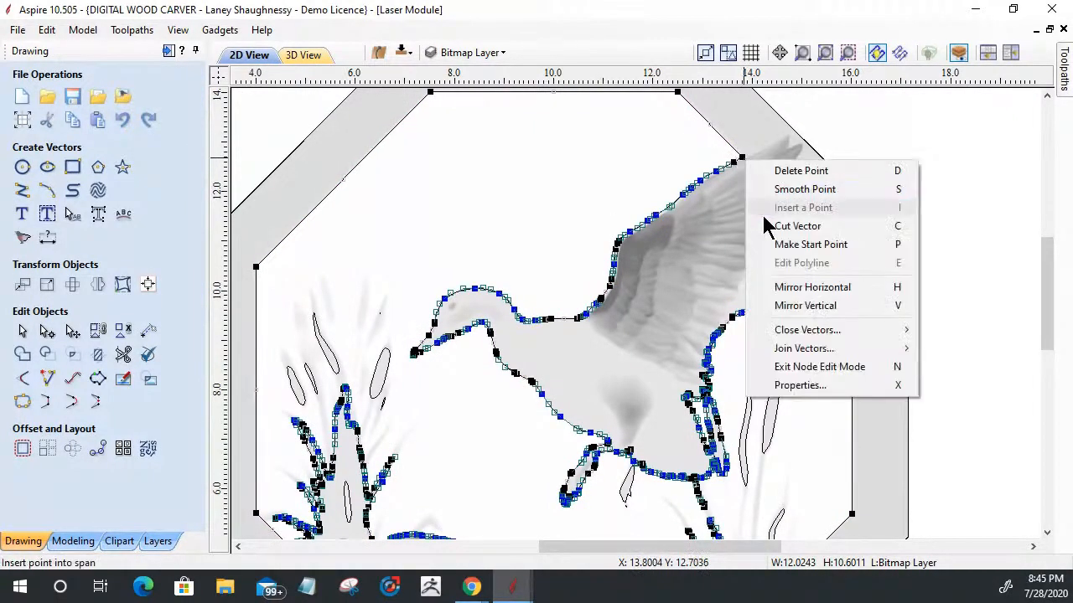
pyautogui.click(797, 226)
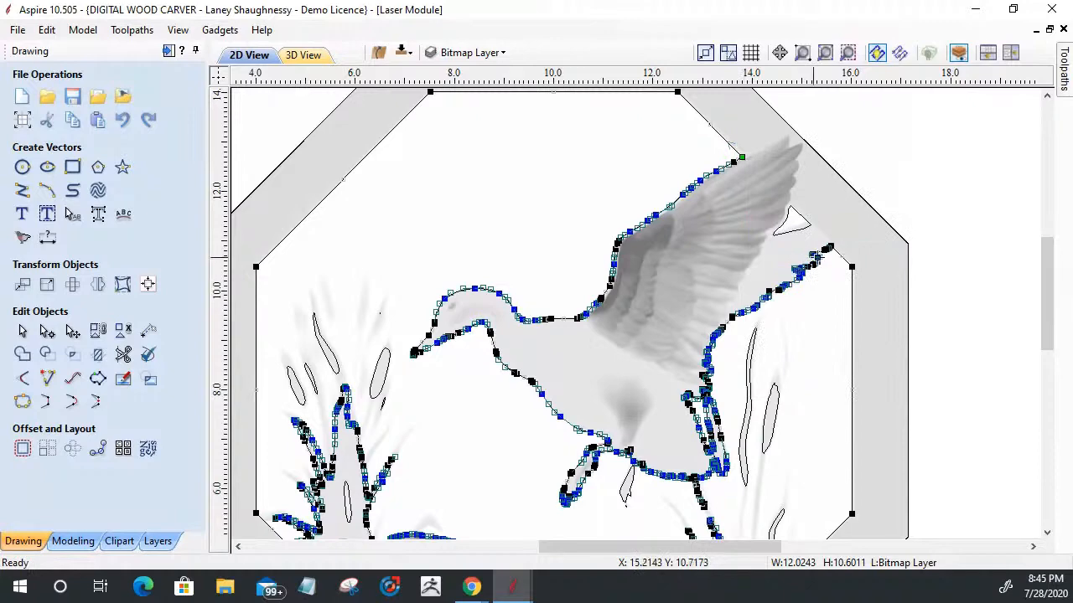
pyautogui.scroll(4, 834, 253)
pyautogui.rightClick(844, 212)
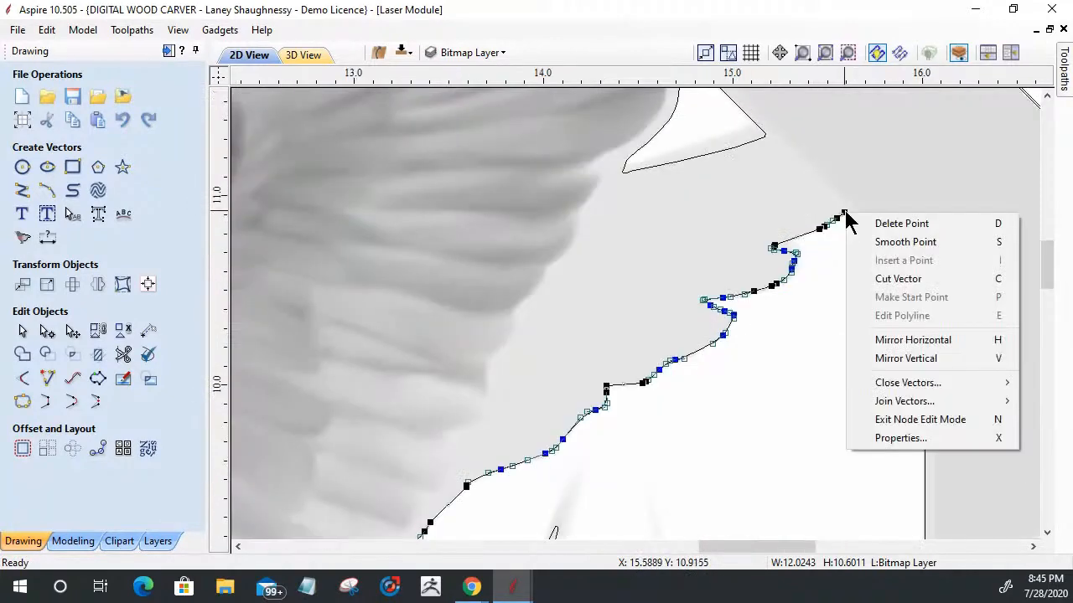
pyautogui.click(883, 279)
pyautogui.scroll(-6, 876, 193)
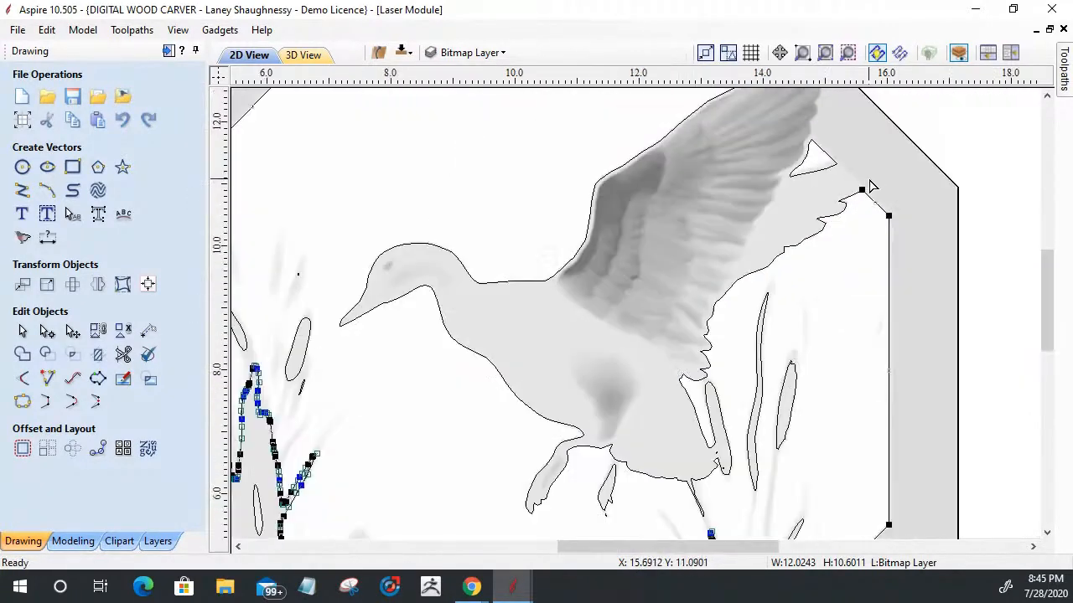
# Step: Cut the traced outline at the node where the reeds beside the log's right end meet the octagon border
pyautogui.scroll(-2, 870, 186)
pyautogui.scroll(6, 832, 340)
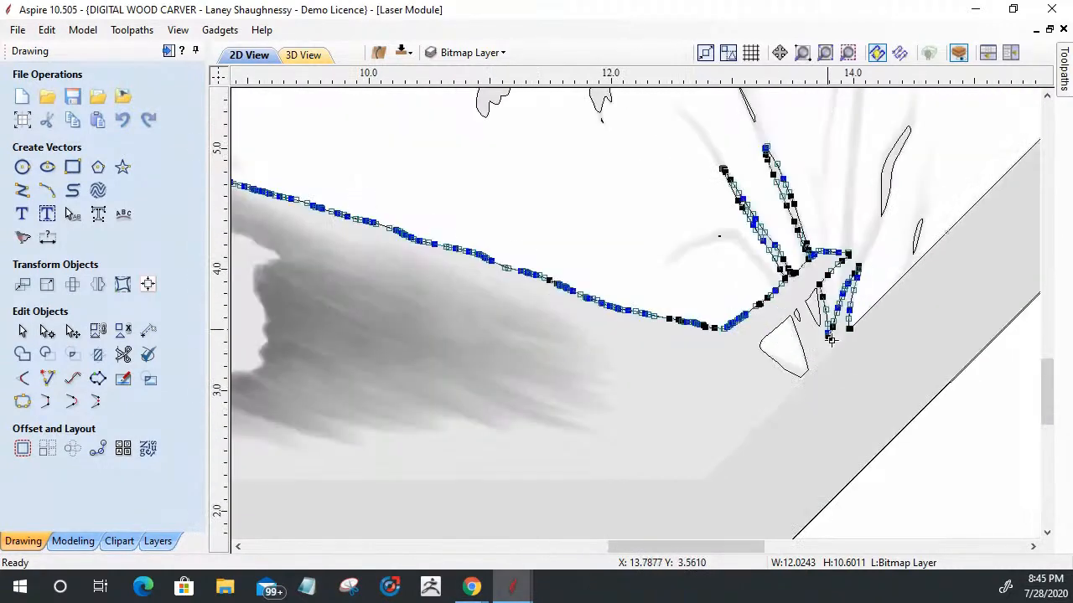
pyautogui.scroll(4, 838, 348)
pyautogui.scroll(2, 876, 318)
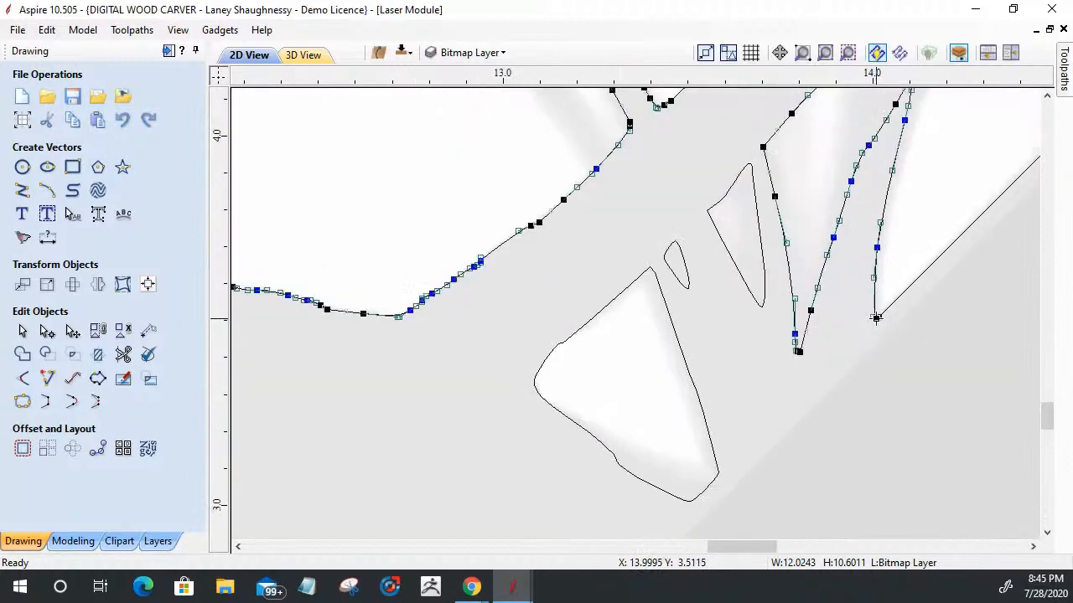
pyautogui.rightClick(876, 319)
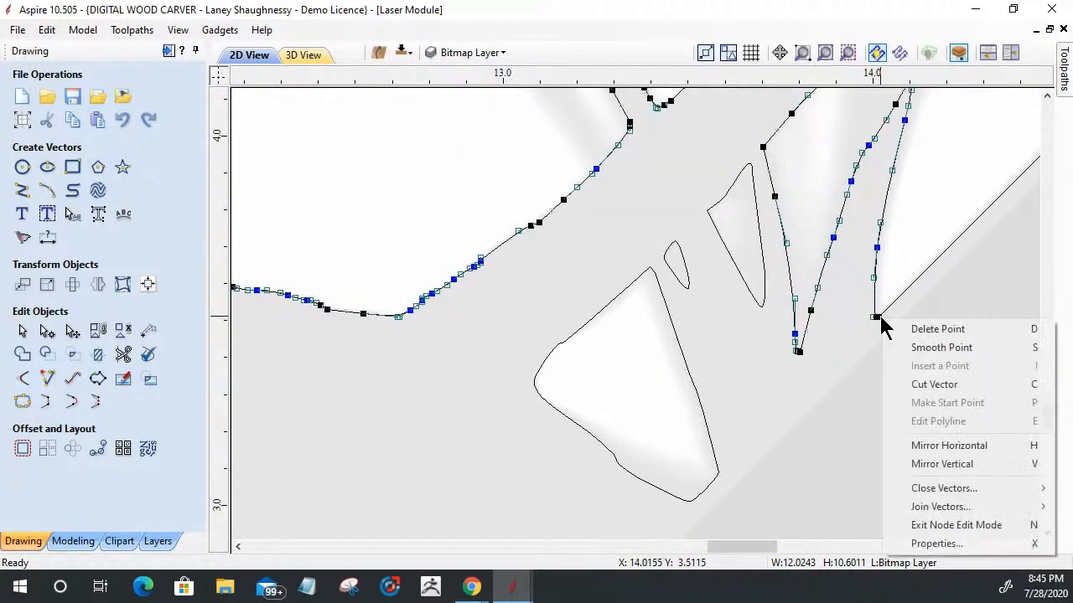
pyautogui.click(898, 384)
# Step: Cut the traced outline at the node where the reeds above the log's left end meet the octagon border
pyautogui.scroll(-5, 889, 335)
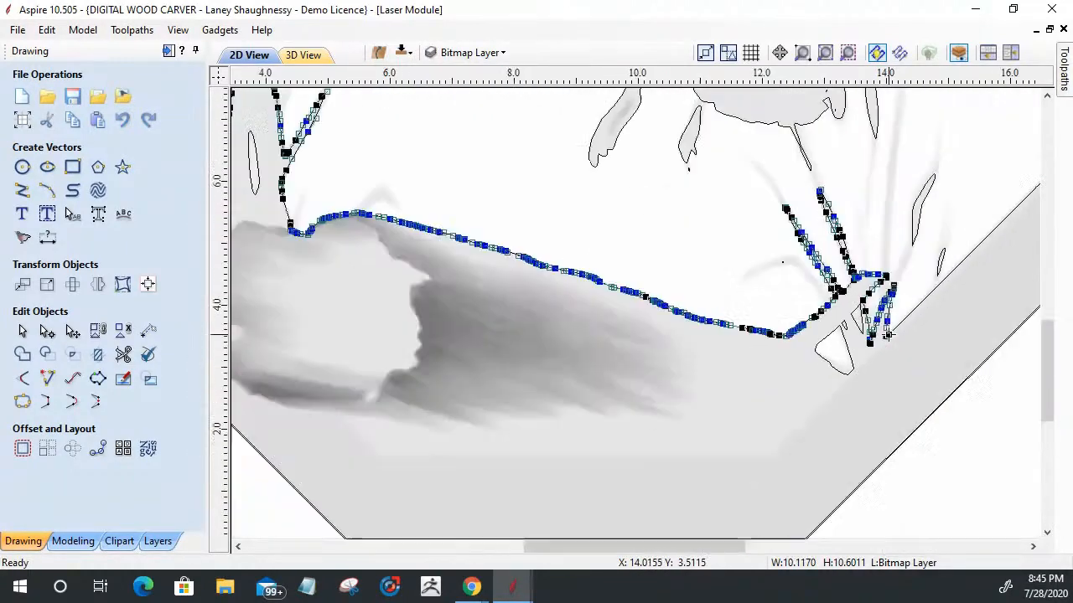
pyautogui.scroll(-1, 887, 335)
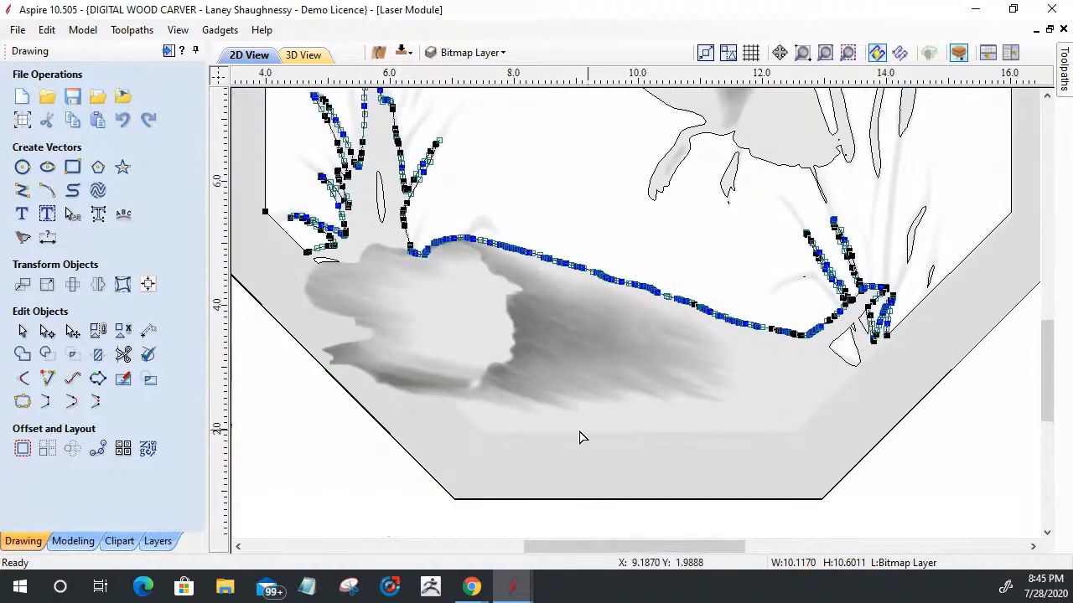
pyautogui.scroll(2, 261, 248)
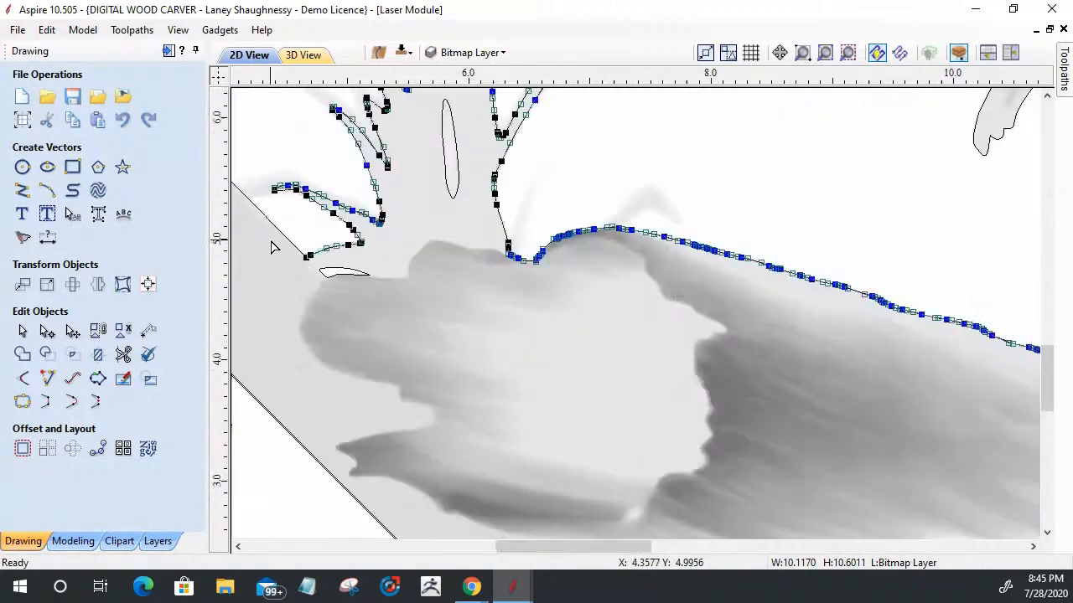
pyautogui.scroll(1, 271, 247)
pyautogui.scroll(2, 287, 260)
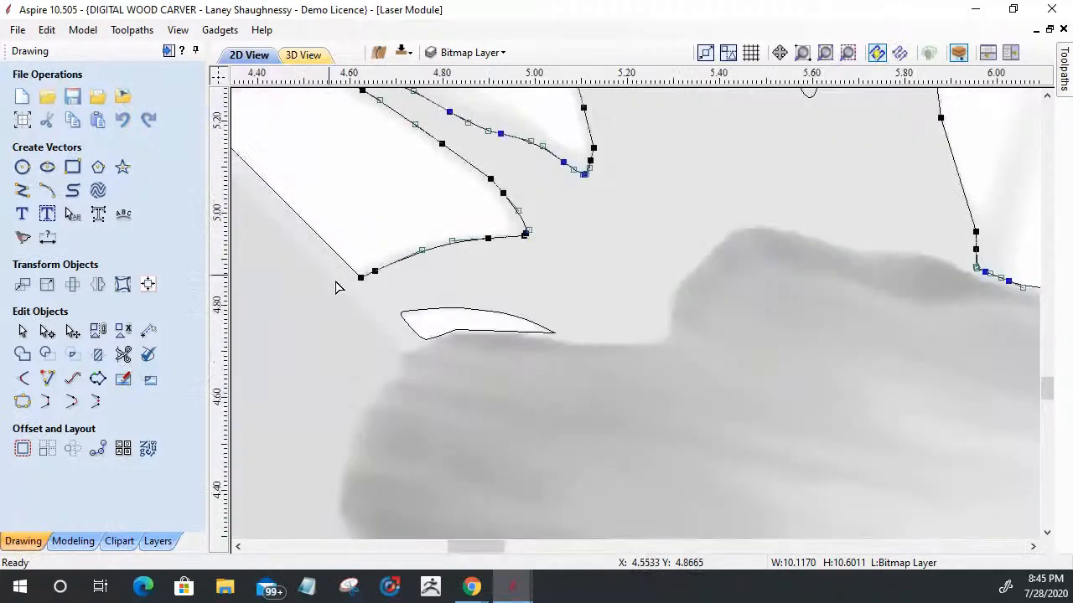
pyautogui.rightClick(375, 287)
pyautogui.click(397, 352)
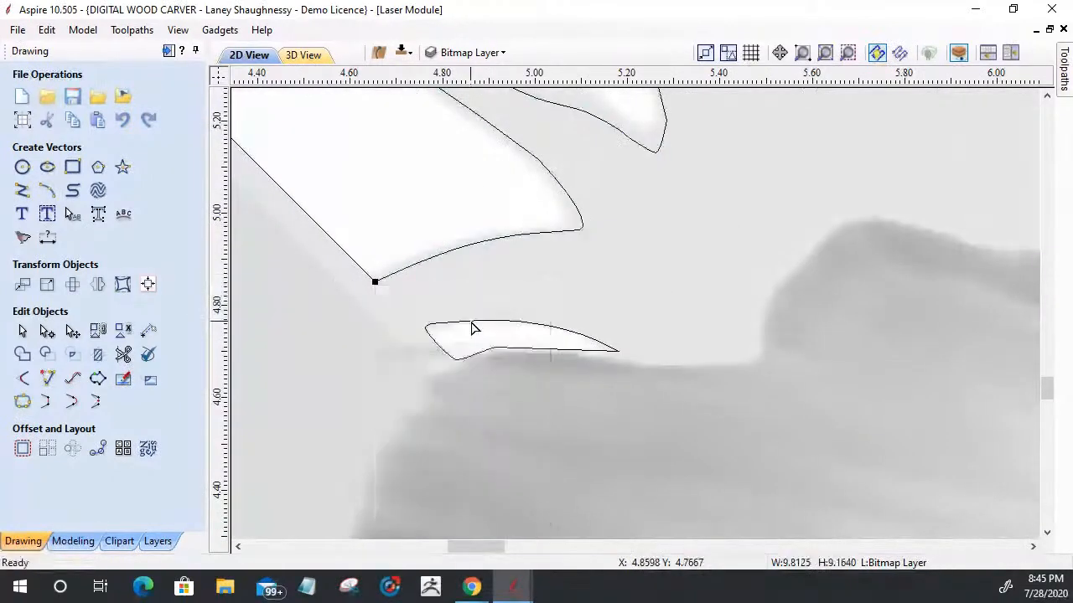
# Step: Exit node editing and delete the separated inner octagon border segments, leaving the duck, reed and log outlines
pyautogui.scroll(-5, 452, 310)
pyautogui.scroll(-3, 447, 303)
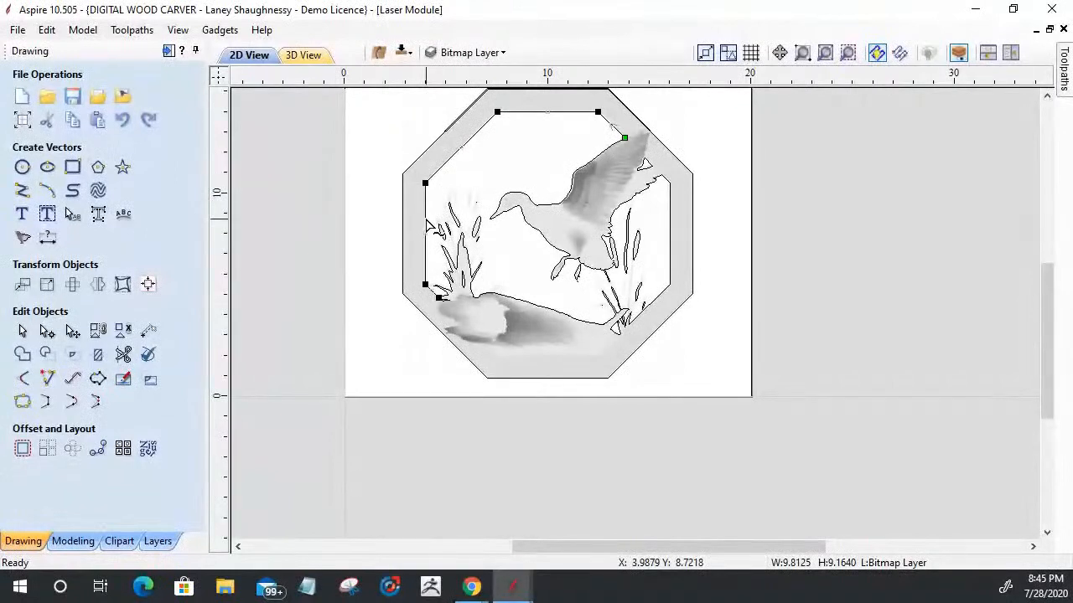
pyautogui.click(21, 331)
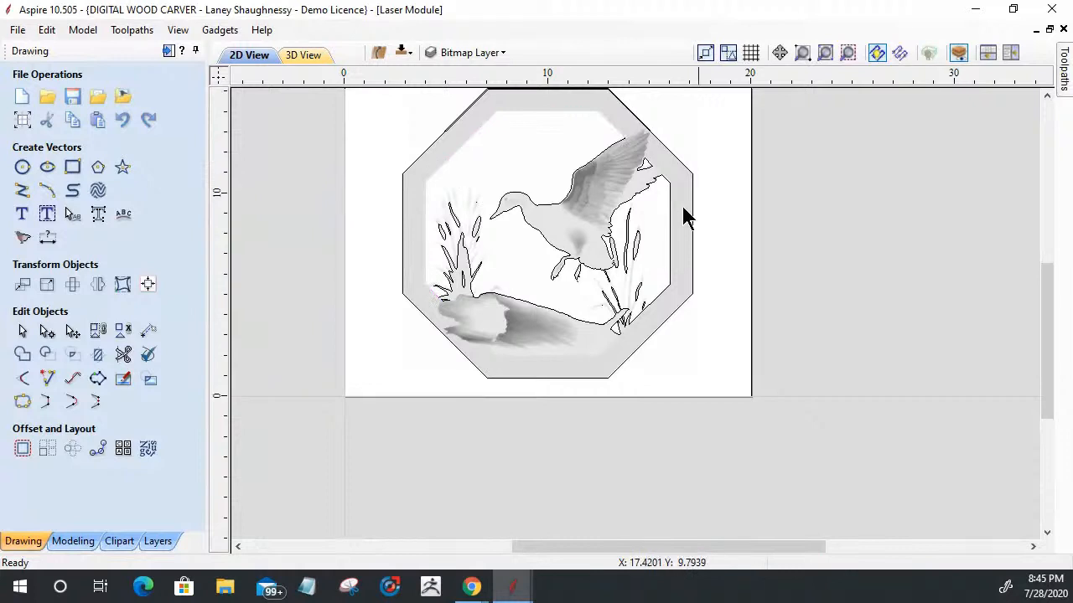
# Step: Draw a curve from the front wing's cut end around the wing tip and down to the rear wing's cut feather tip
pyautogui.click(646, 163)
pyautogui.scroll(5, 644, 155)
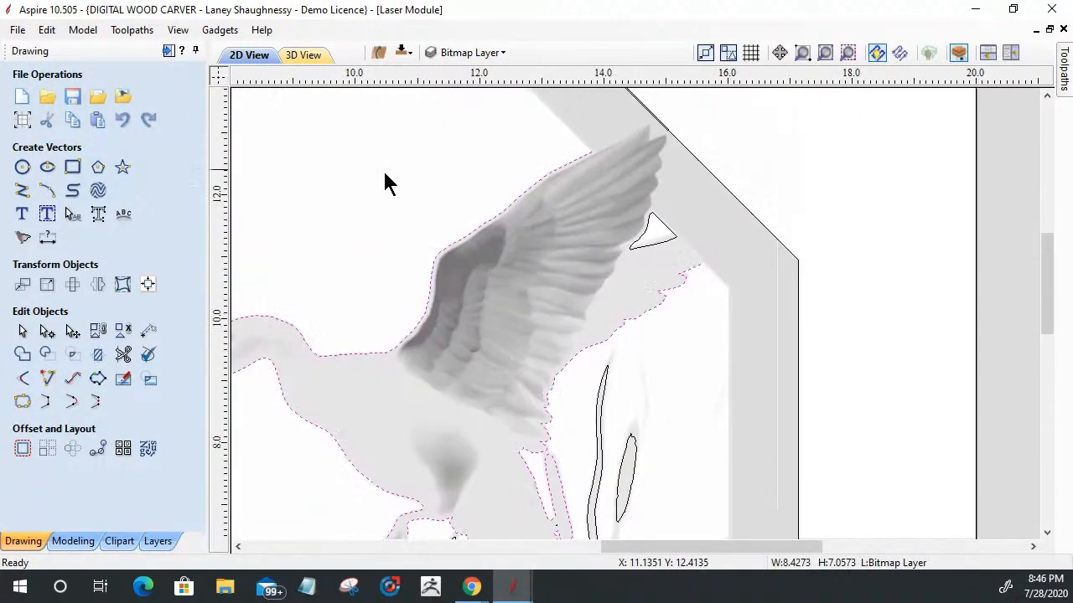
pyautogui.click(73, 193)
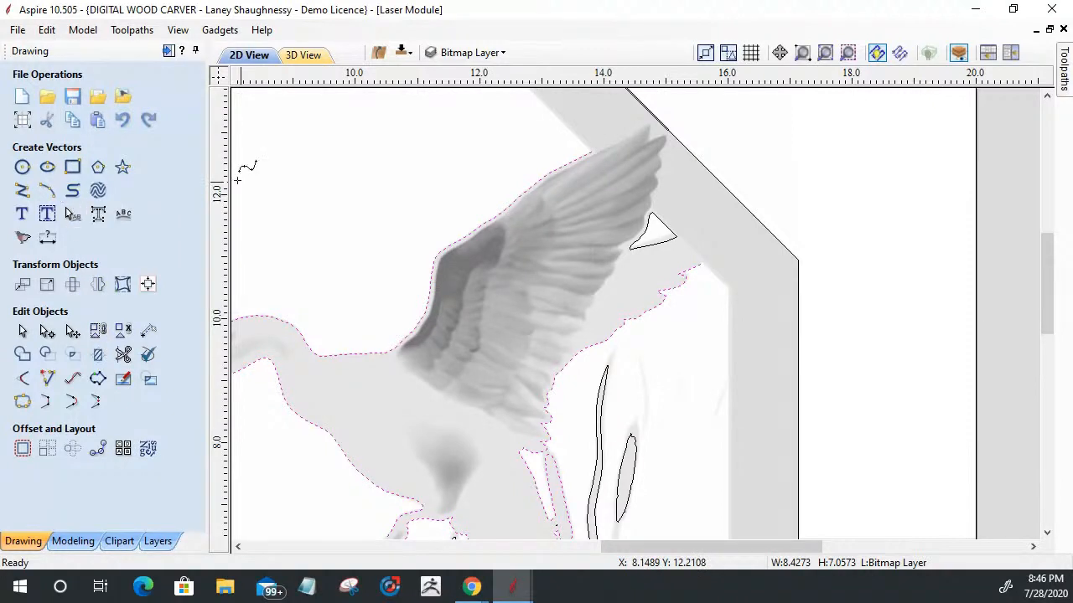
pyautogui.click(593, 149)
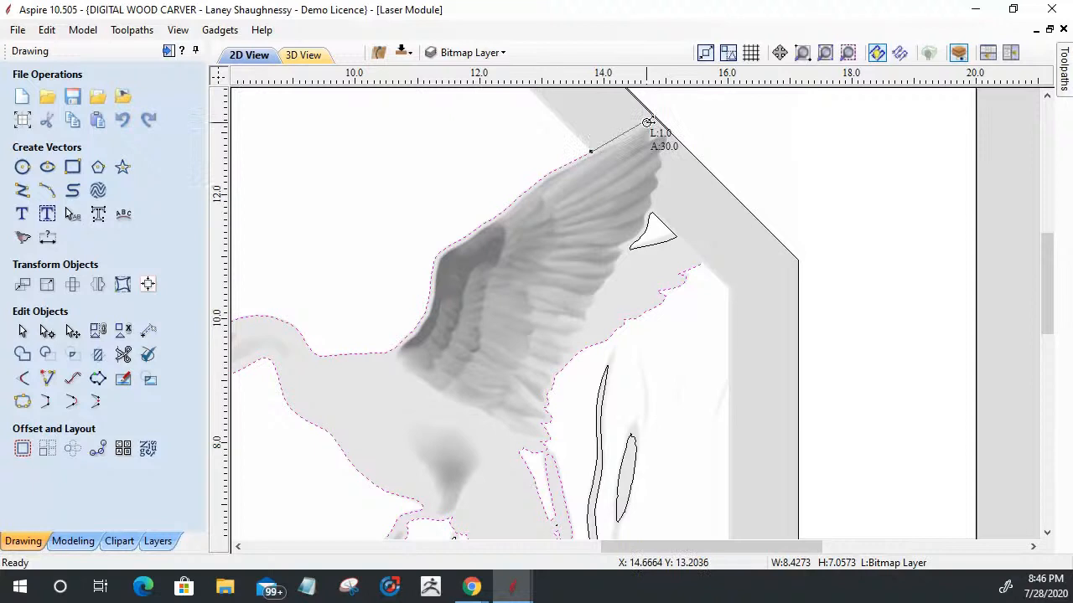
pyautogui.click(647, 125)
pyautogui.click(668, 130)
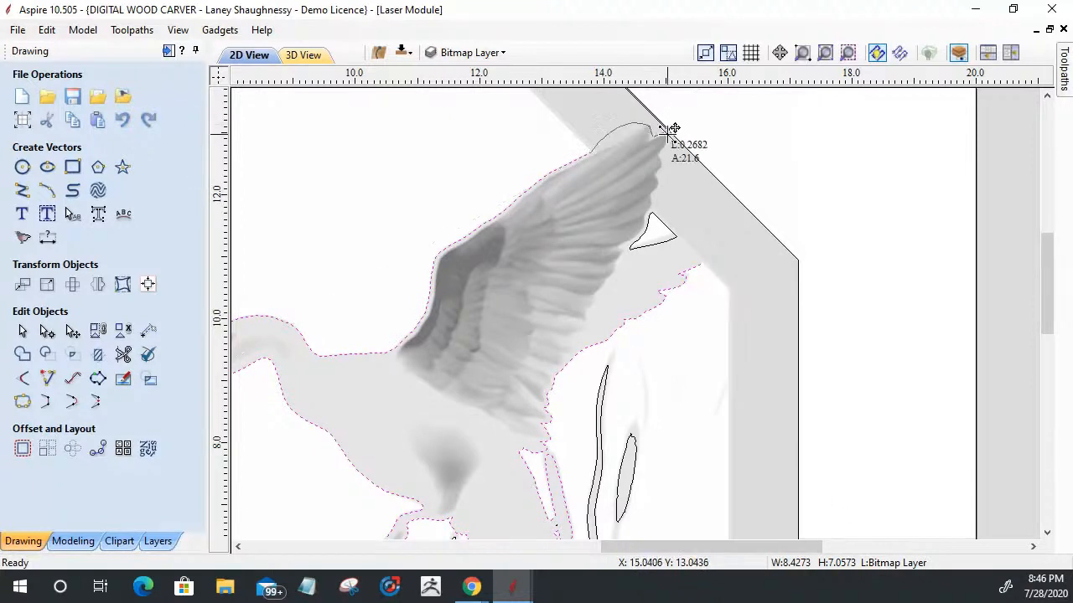
pyautogui.click(662, 154)
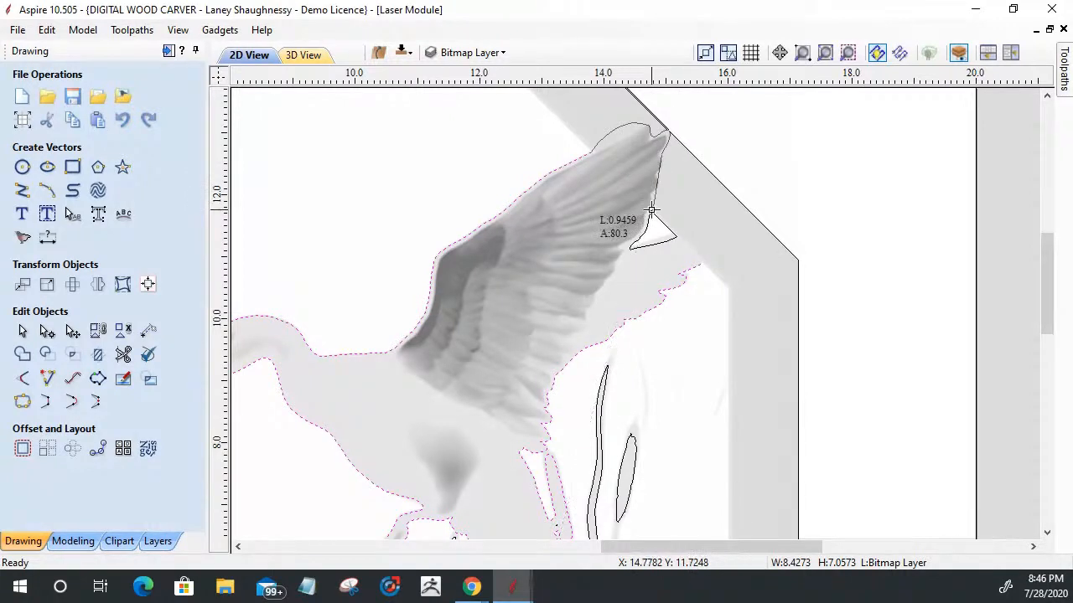
pyautogui.click(652, 212)
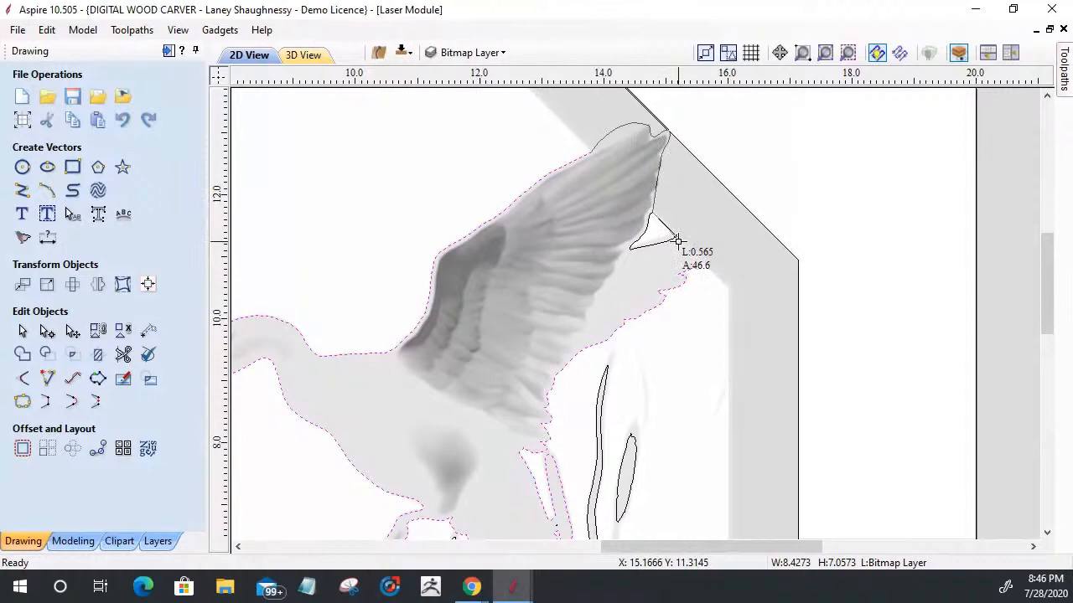
pyautogui.click(679, 239)
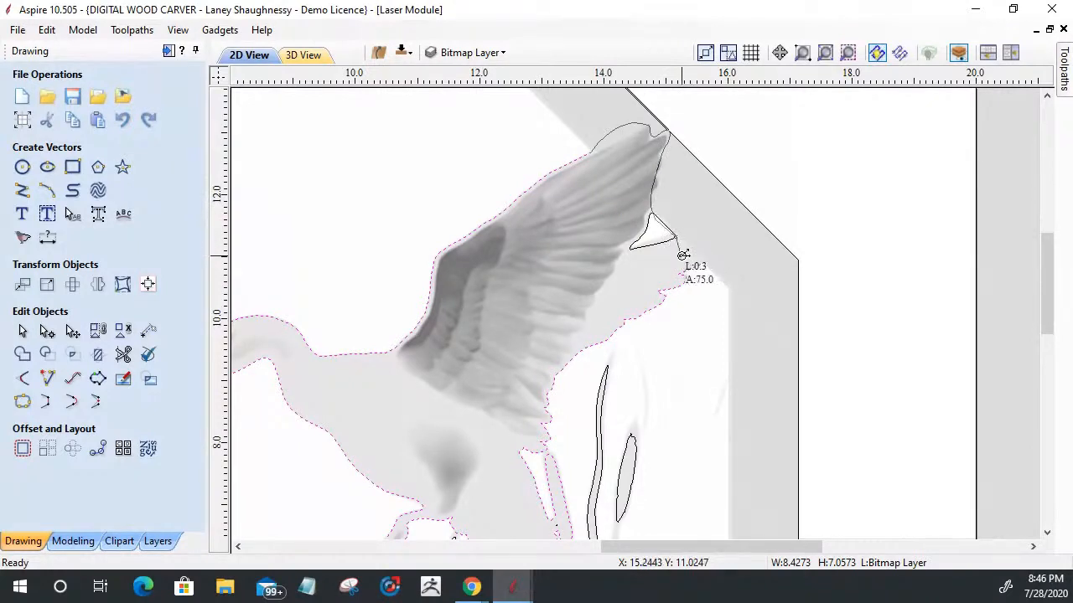
pyautogui.scroll(-1, 729, 251)
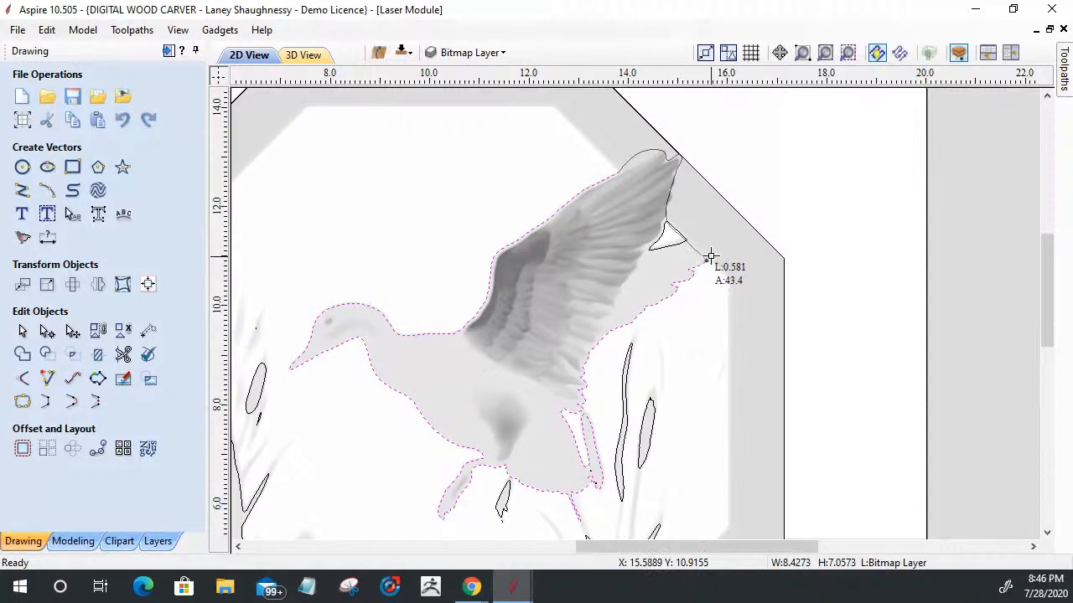
pyautogui.click(707, 260)
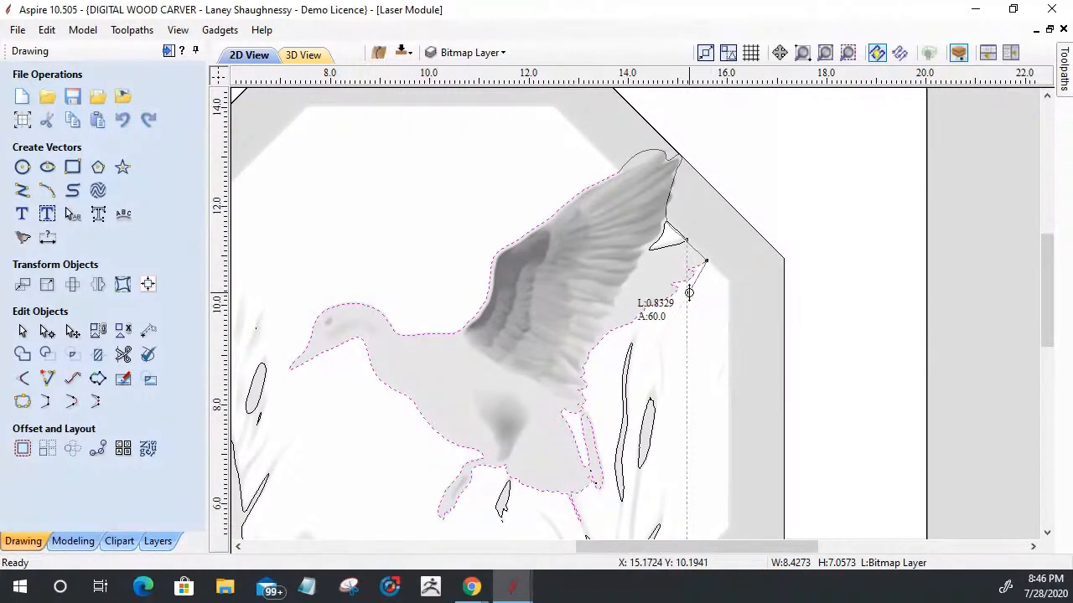
pyautogui.rightClick(708, 302)
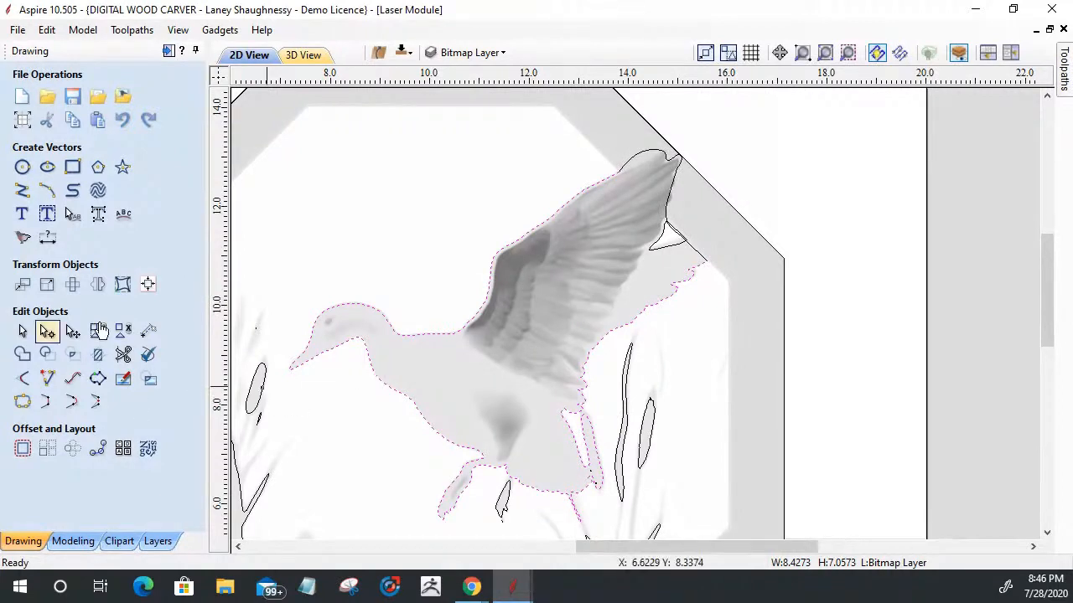
# Step: Delete the small triangular vector between the duck's front and rear wings
pyautogui.click(540, 366)
pyautogui.scroll(2, 766, 240)
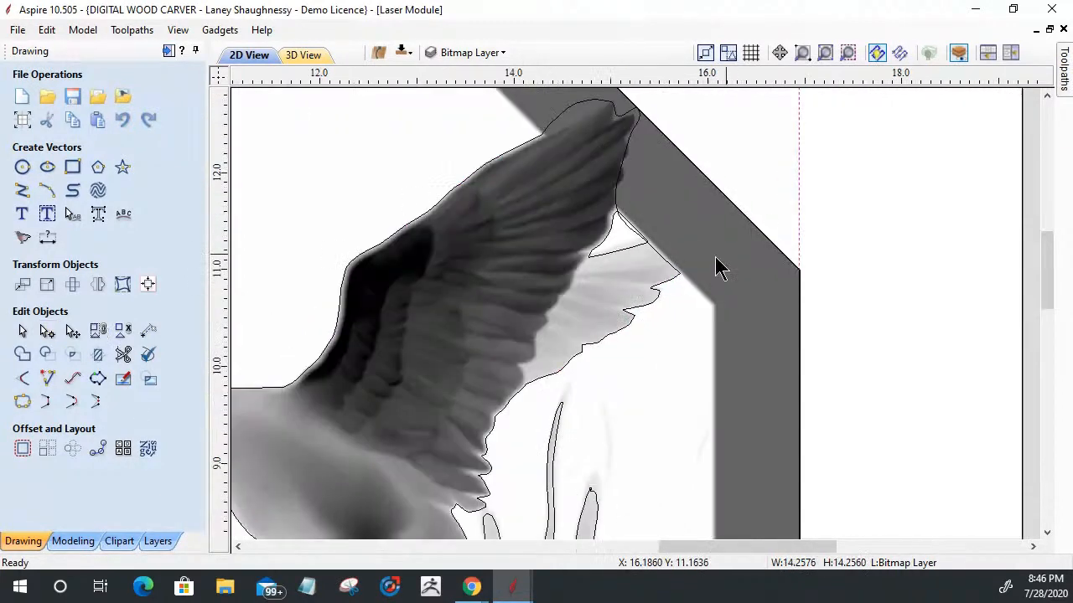
pyautogui.click(603, 250)
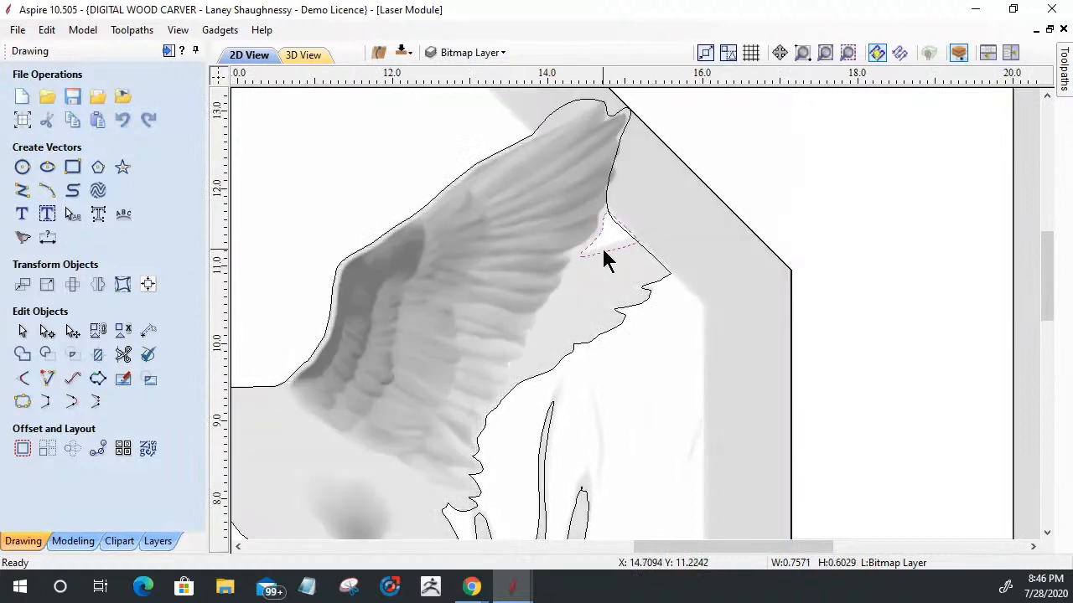
pyautogui.press('Delete')
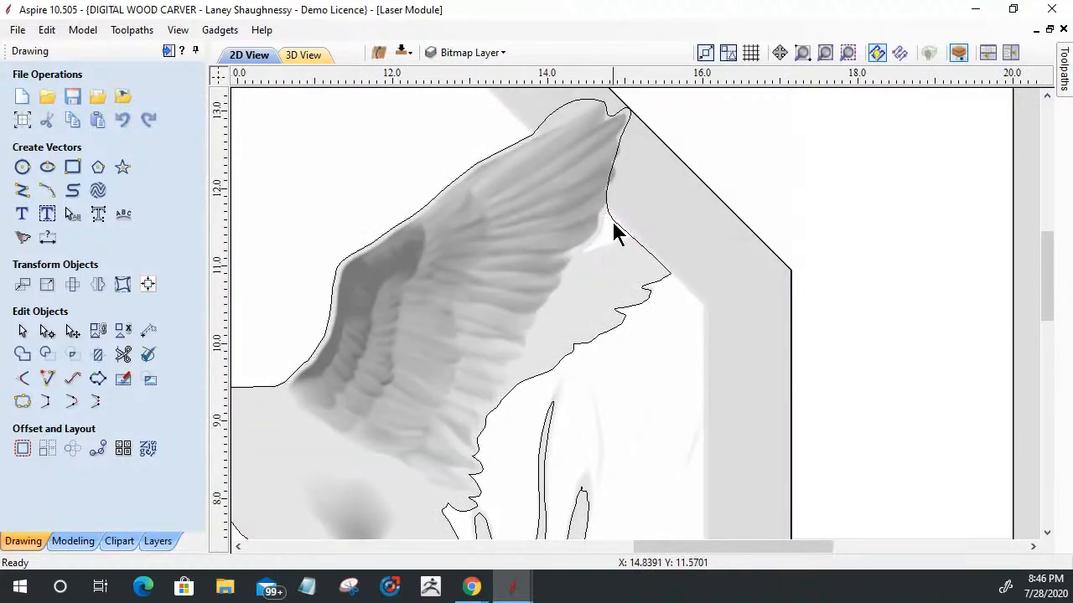
# Step: Node-edit the new wing-tip curve, adjusting its handles to follow the front wing's upper edge and trailing feathers
pyautogui.click(613, 222)
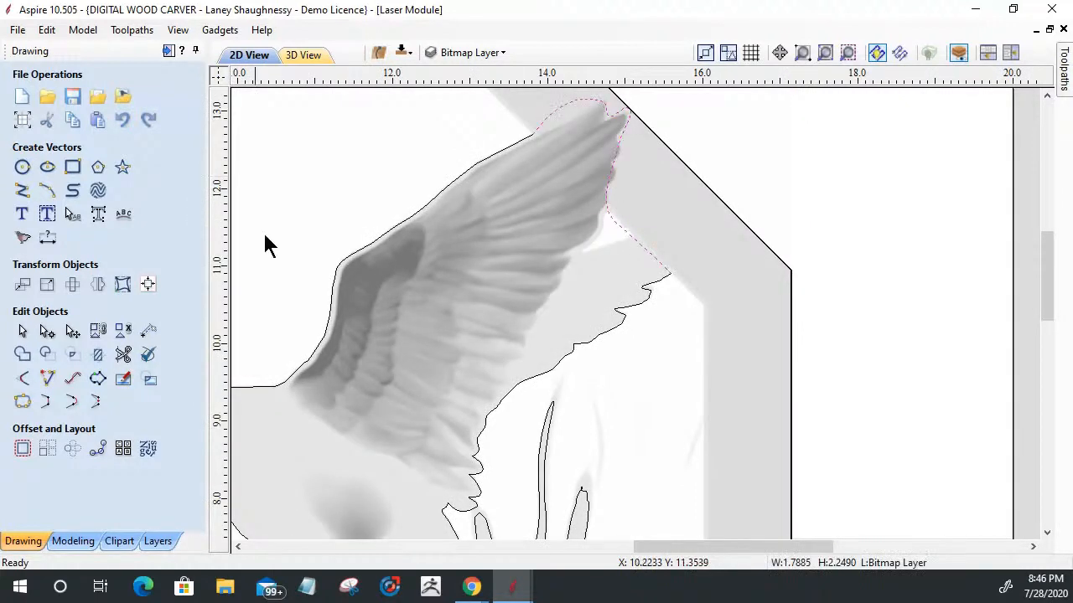
pyautogui.click(46, 330)
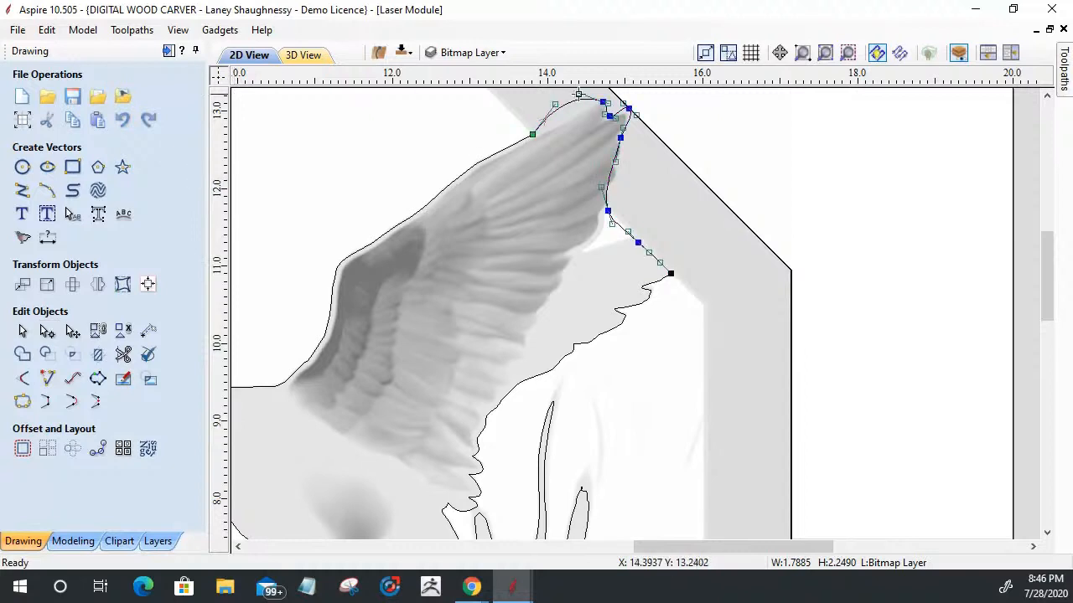
pyautogui.moveTo(554, 106); pyautogui.dragTo(584, 102)
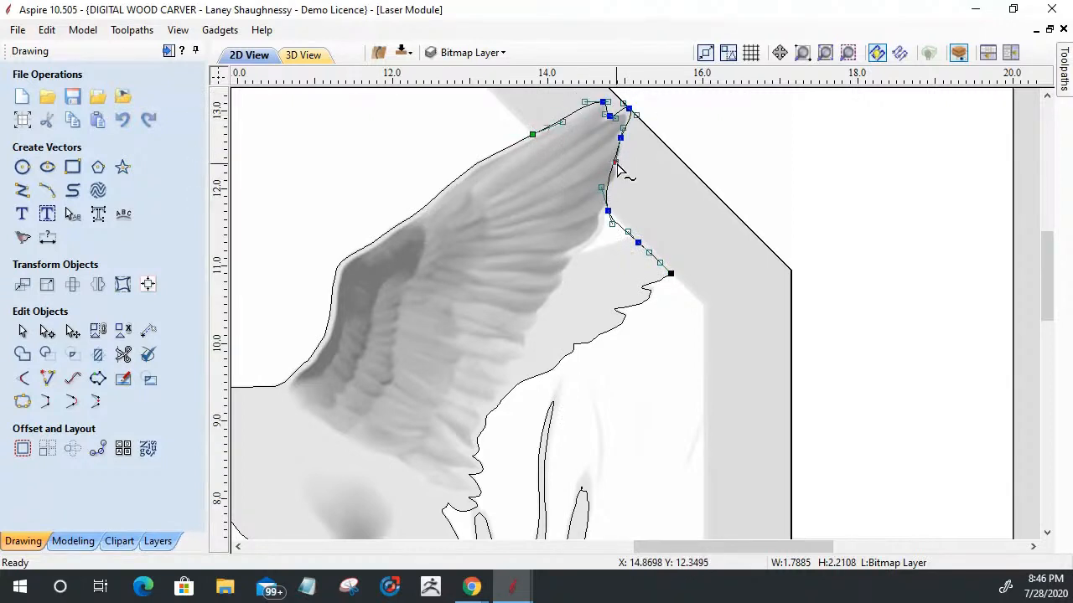
pyautogui.moveTo(618, 169); pyautogui.dragTo(625, 177)
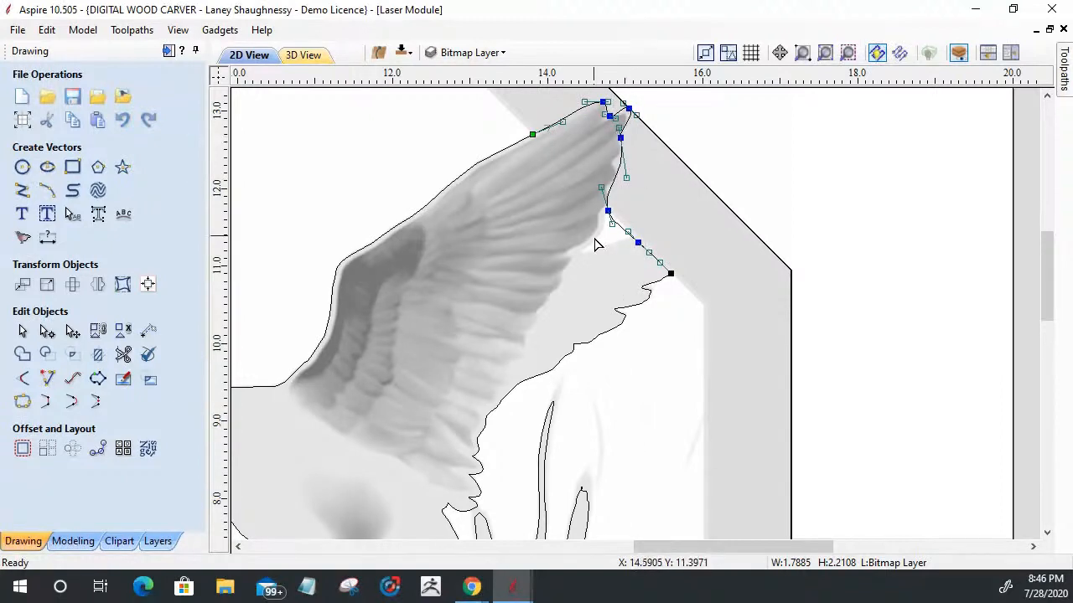
pyautogui.scroll(3, 610, 245)
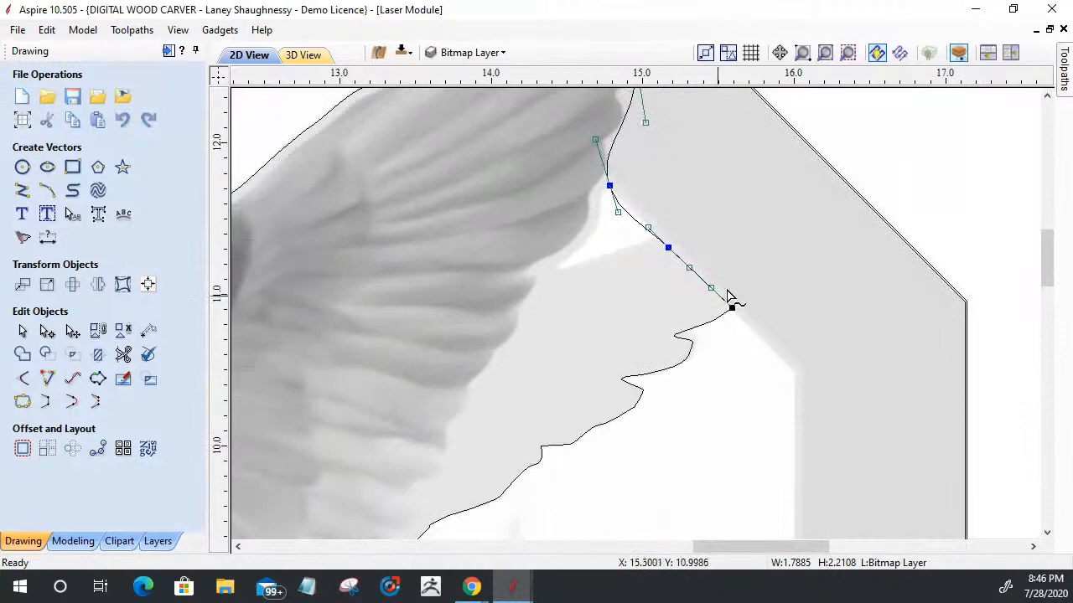
pyautogui.scroll(-5, 730, 304)
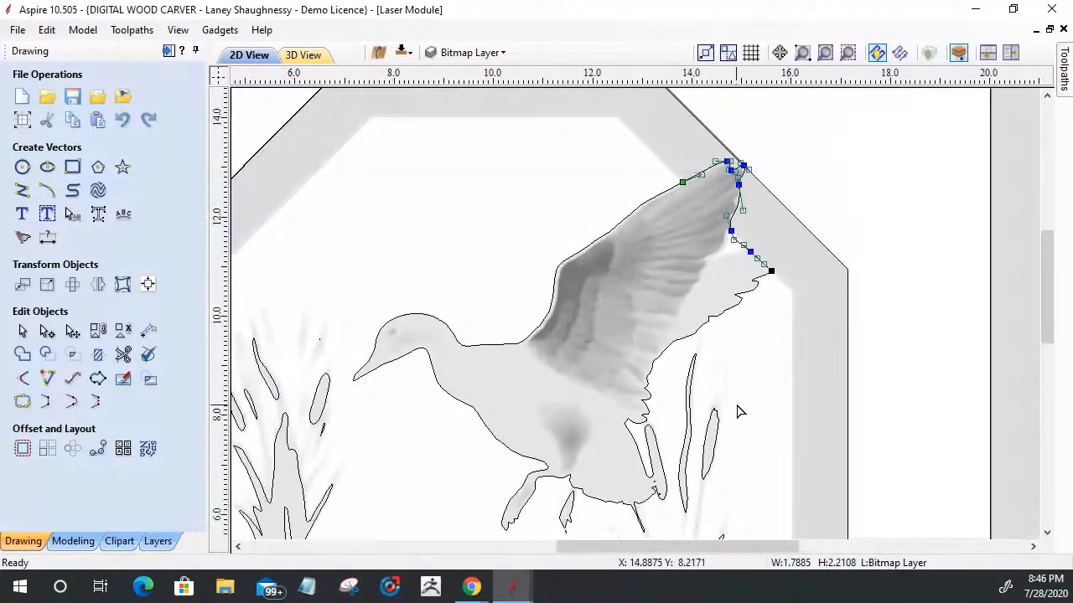
pyautogui.click(740, 335)
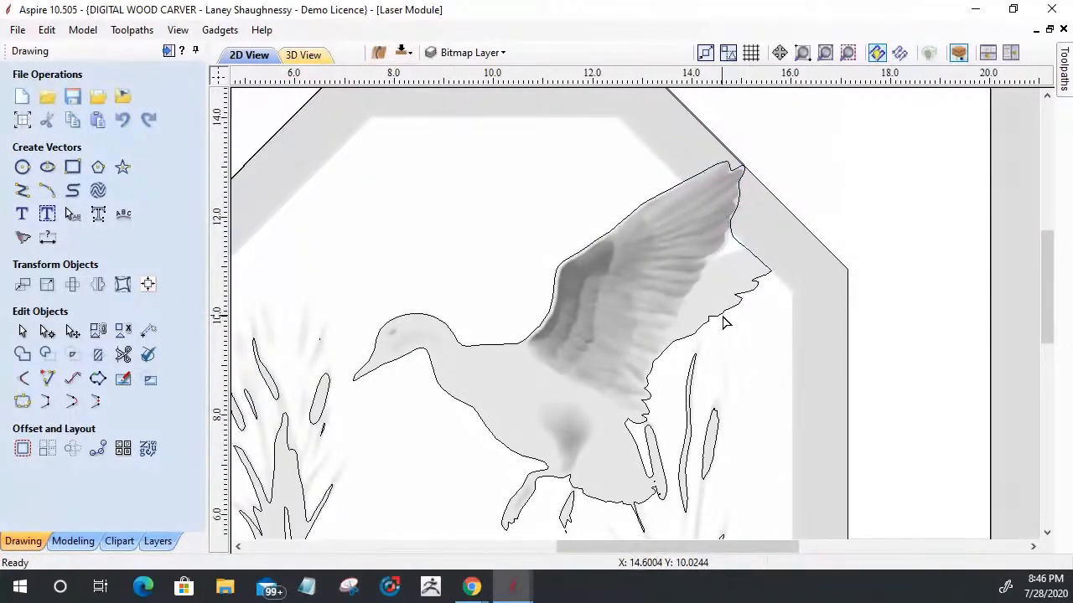
# Step: Join the open duck outline and the new wing-tip curve into one closed vector
pyautogui.click(724, 317)
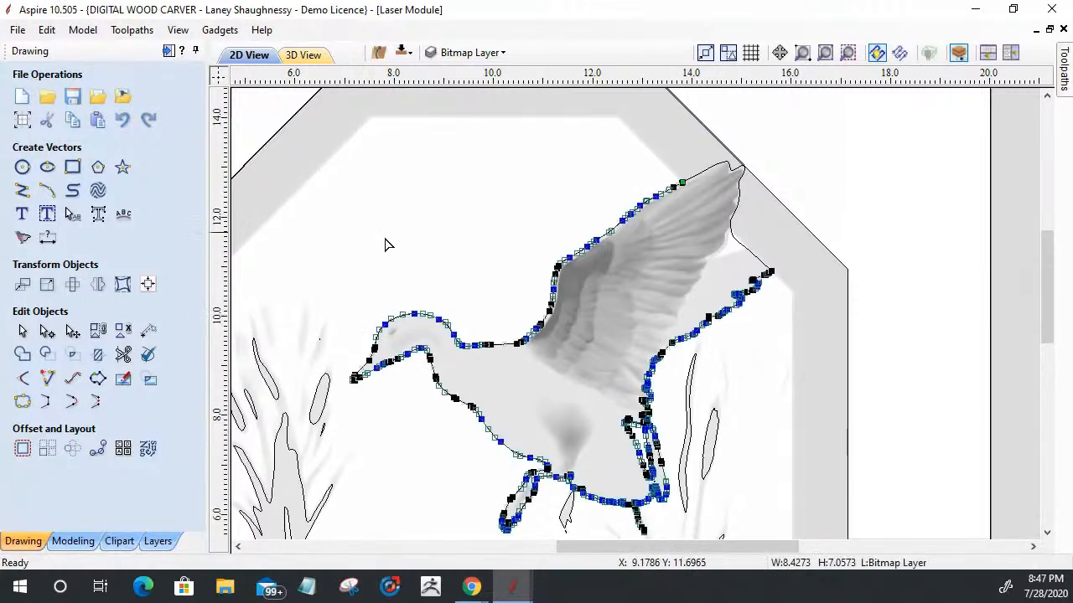
pyautogui.click(23, 331)
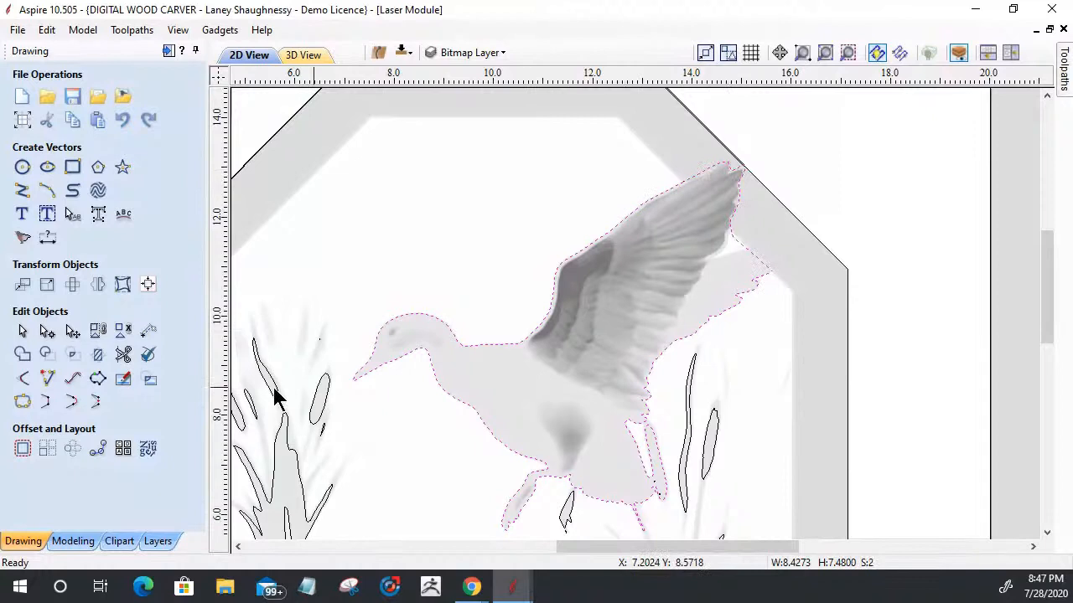
pyautogui.click(23, 402)
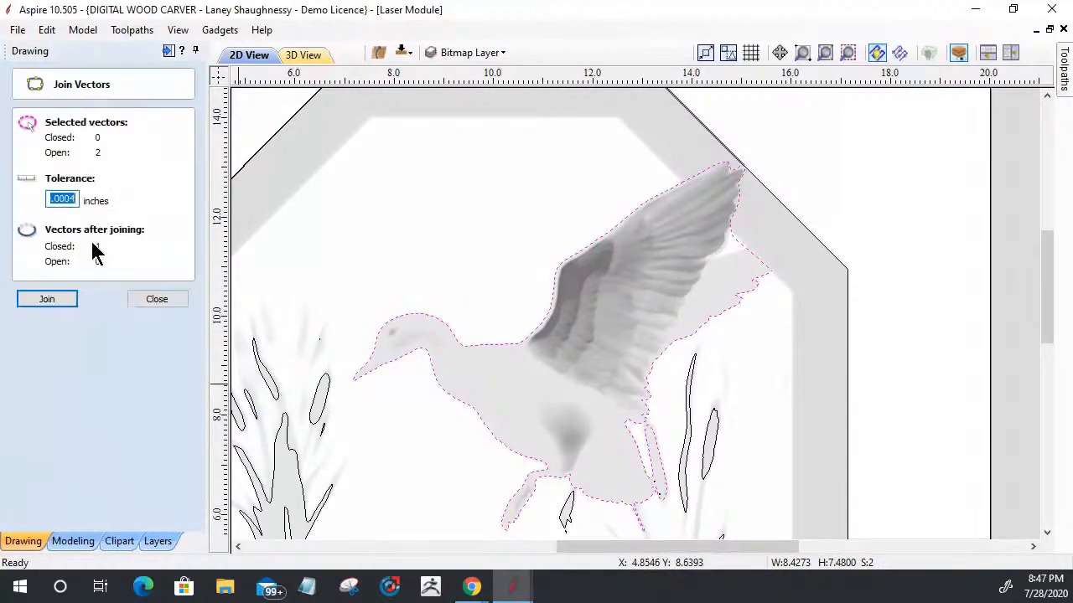
pyautogui.click(47, 300)
pyautogui.scroll(-2, 598, 383)
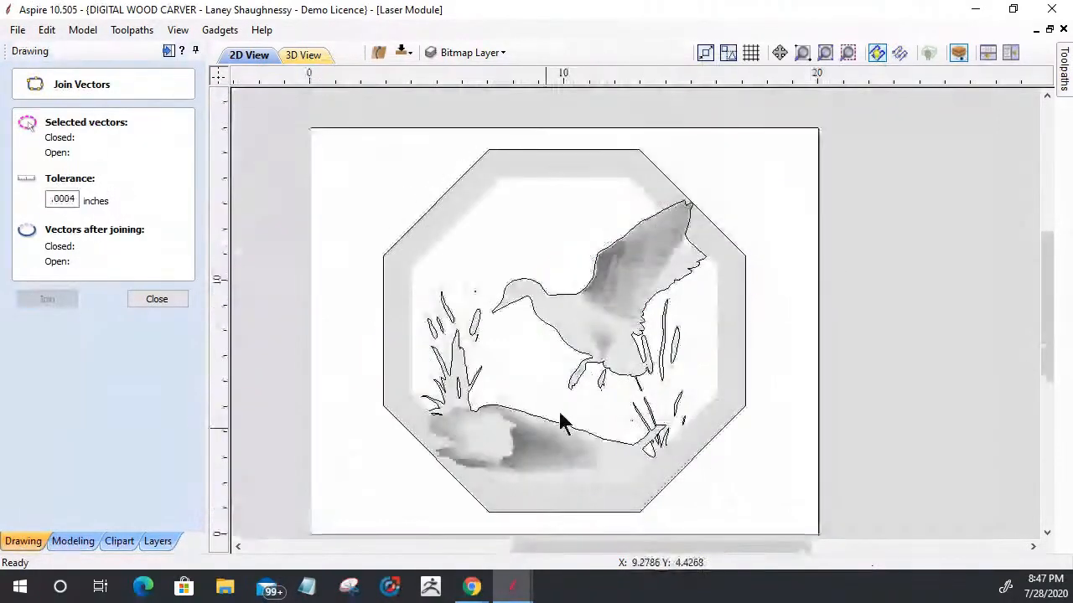
pyautogui.scroll(2, 623, 311)
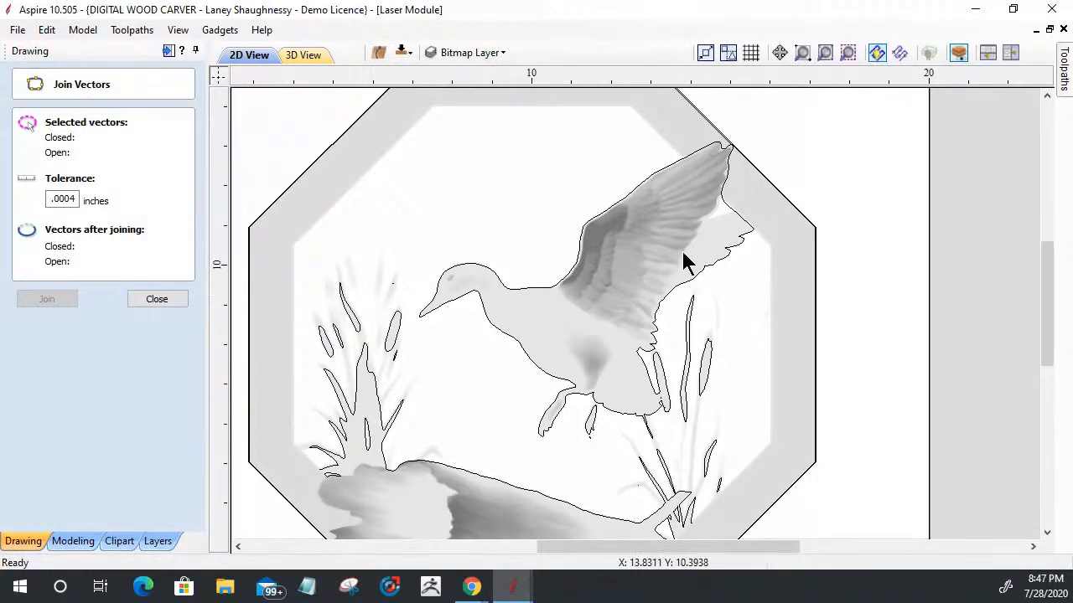
pyautogui.scroll(-4, 830, 260)
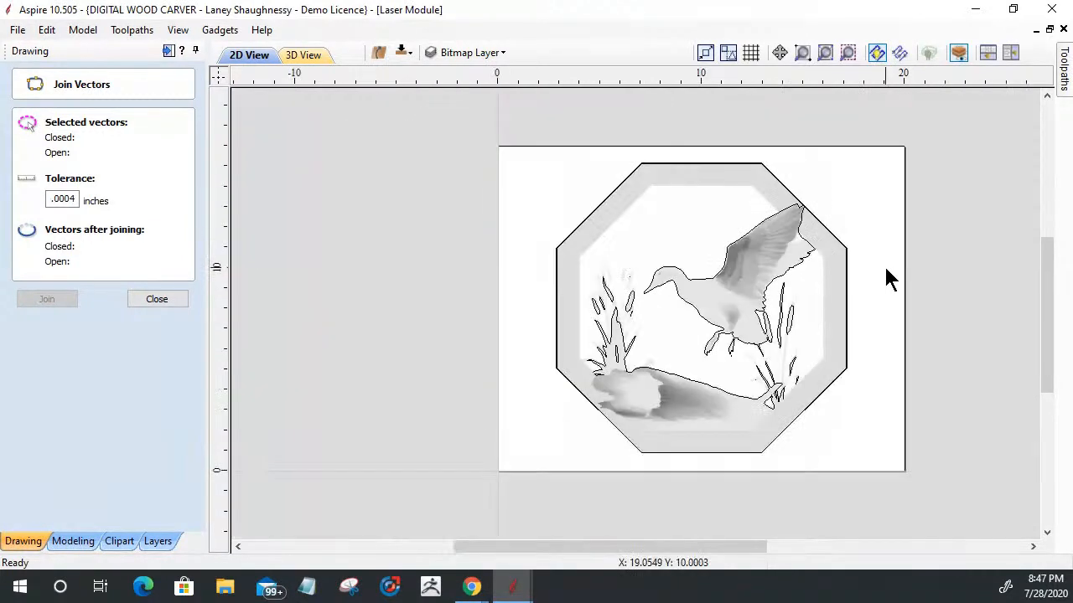
# Step: Draw a curve from the outline's open end at the left grass base around the log's broken end and along its underside
pyautogui.scroll(3, 628, 436)
pyautogui.scroll(2, 628, 436)
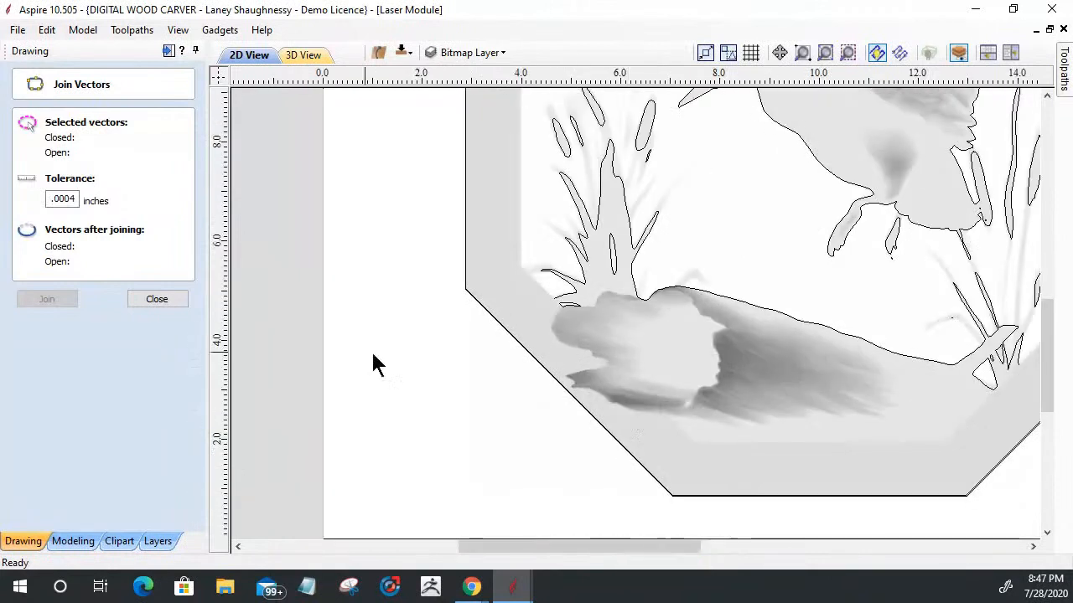
pyautogui.click(156, 299)
pyautogui.click(74, 192)
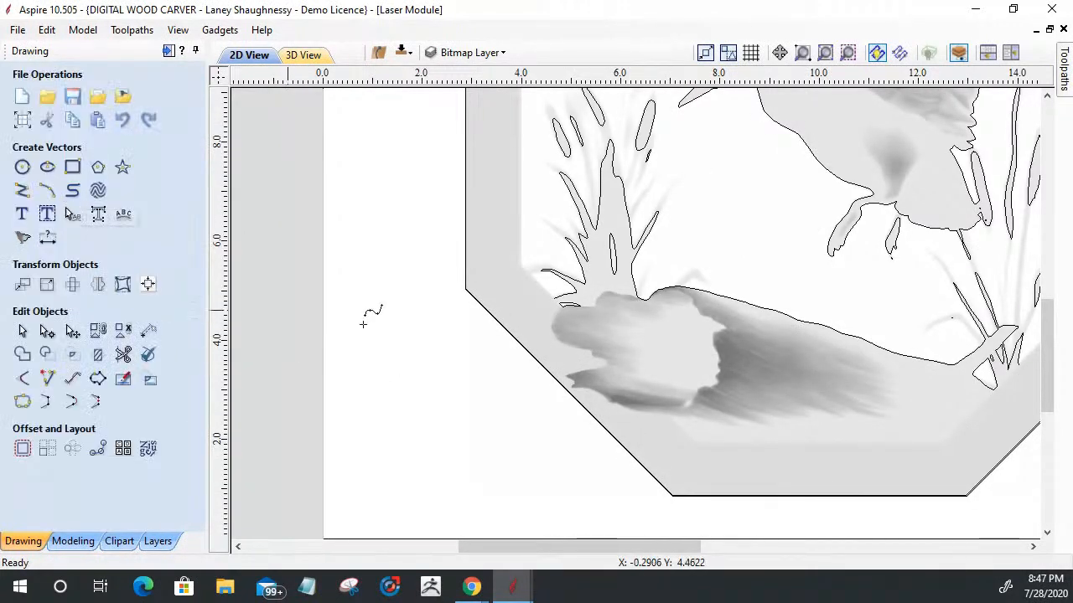
pyautogui.click(554, 295)
pyautogui.click(554, 319)
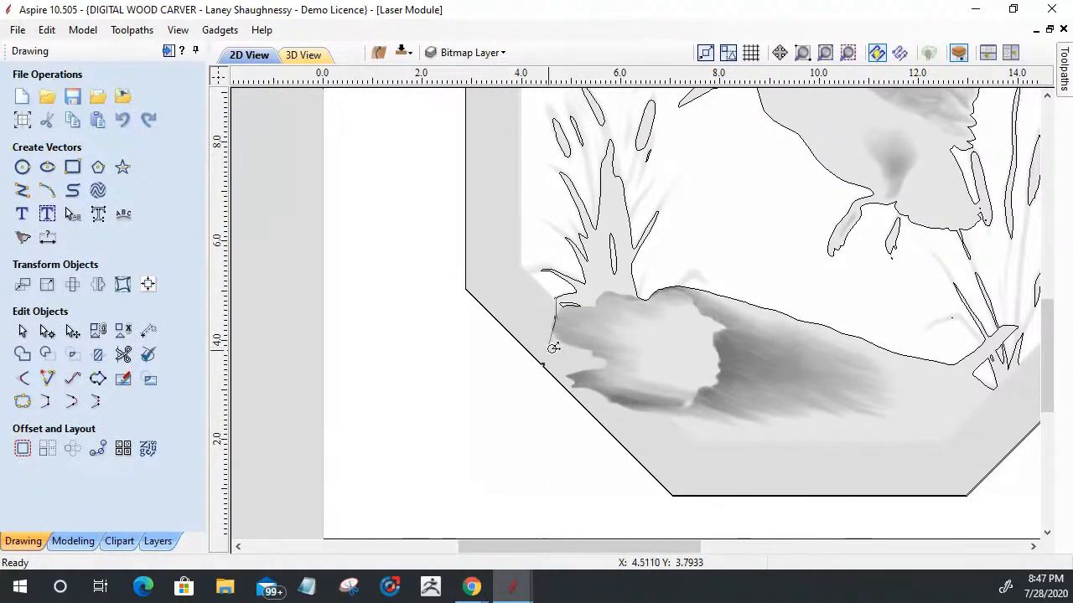
pyautogui.click(557, 342)
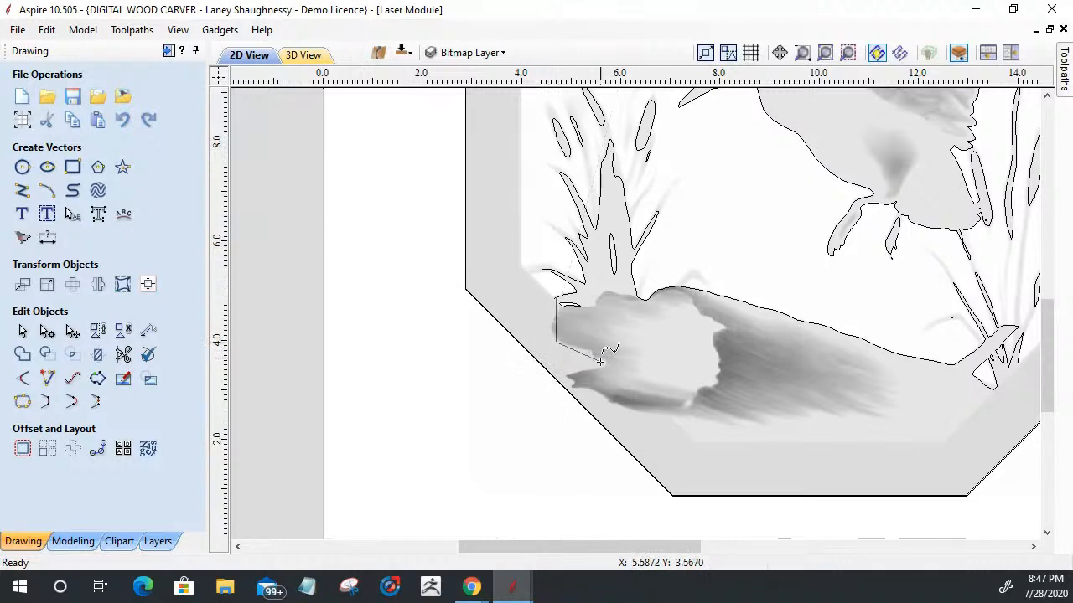
pyautogui.click(601, 362)
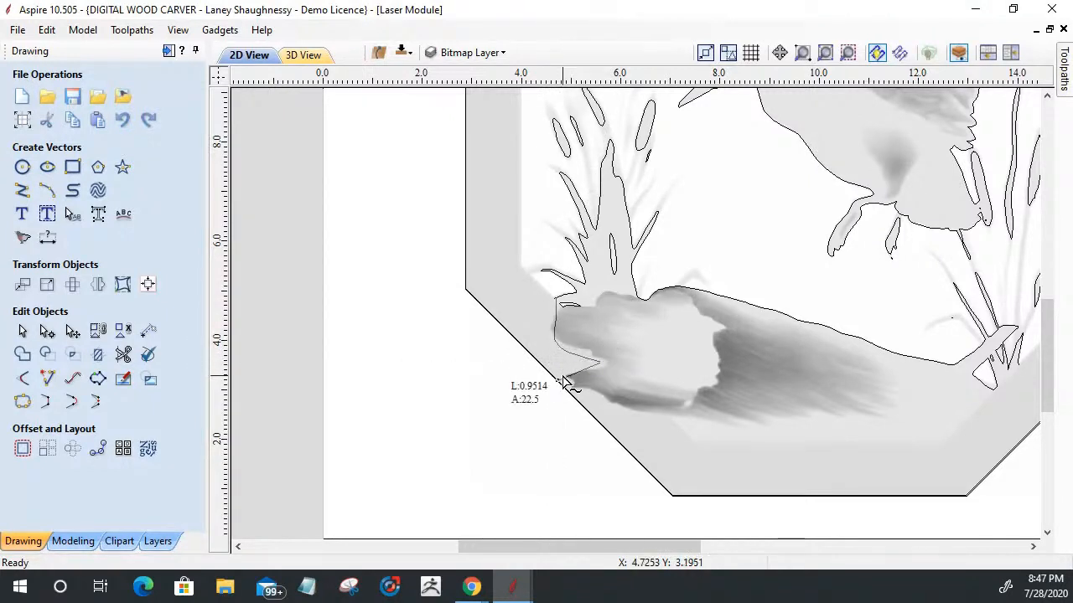
pyautogui.click(564, 374)
pyautogui.click(569, 391)
pyautogui.click(587, 393)
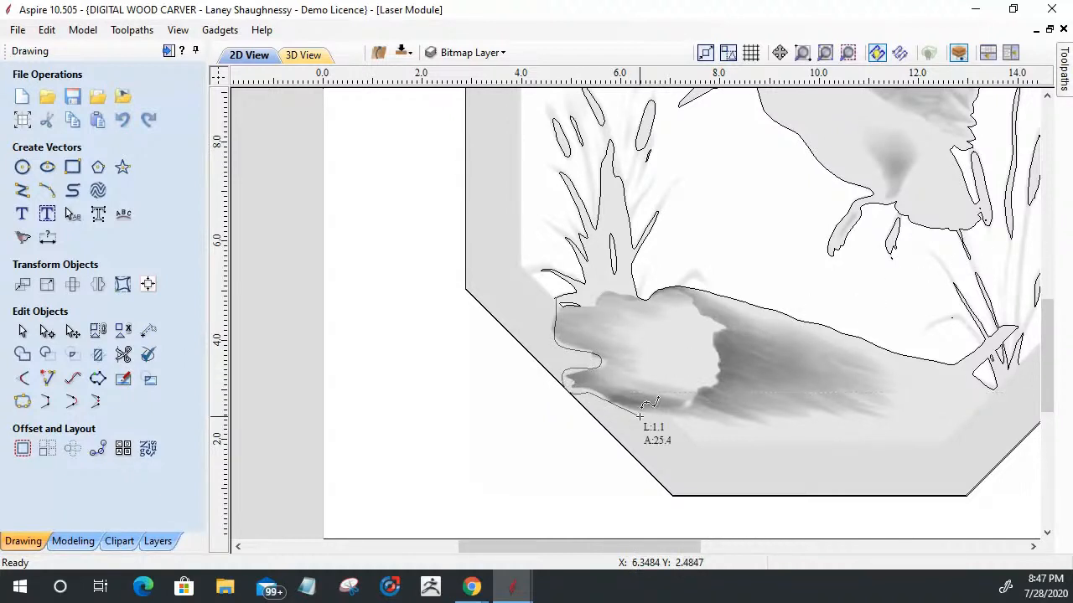
pyautogui.click(638, 415)
pyautogui.click(668, 417)
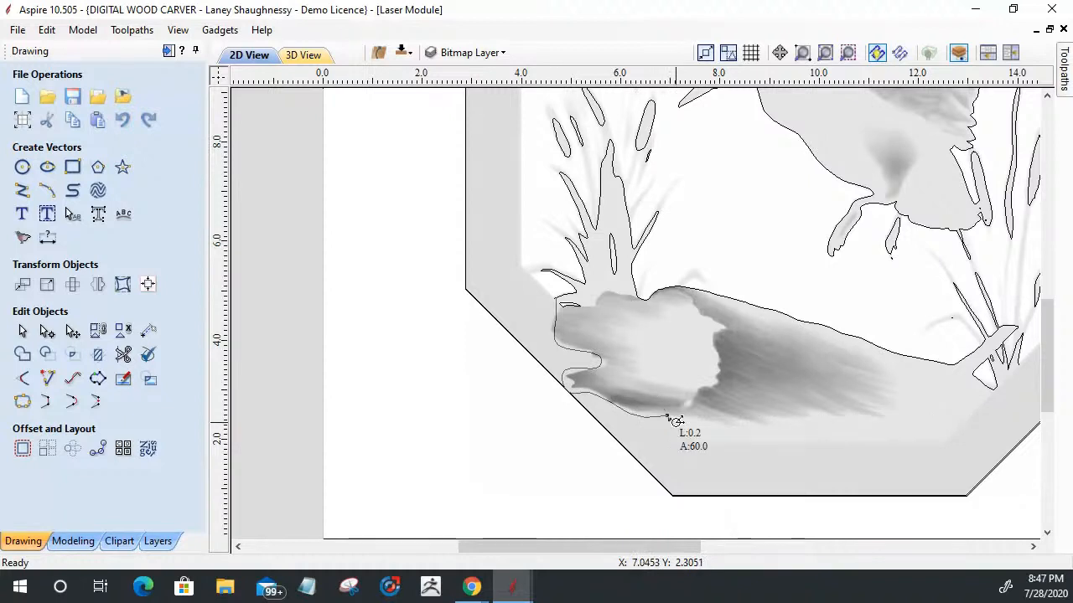
# Step: Continue the curve beneath the log and up to the outline's open end at the right-hand reeds, and finish it
pyautogui.scroll(-2, 676, 420)
pyautogui.scroll(1, 620, 416)
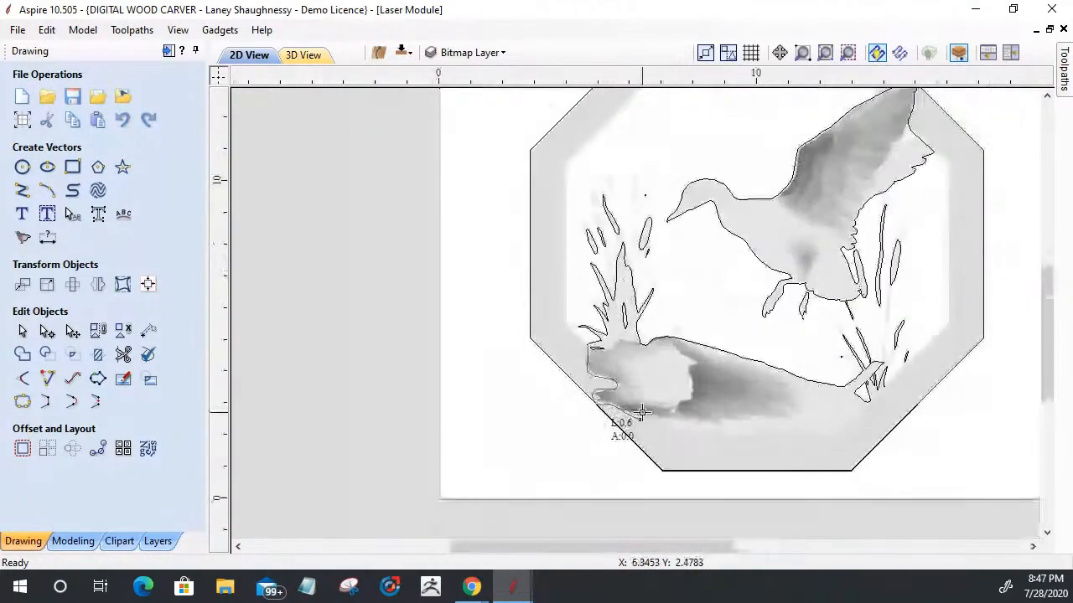
pyautogui.click(683, 438)
pyautogui.click(836, 439)
pyautogui.click(868, 402)
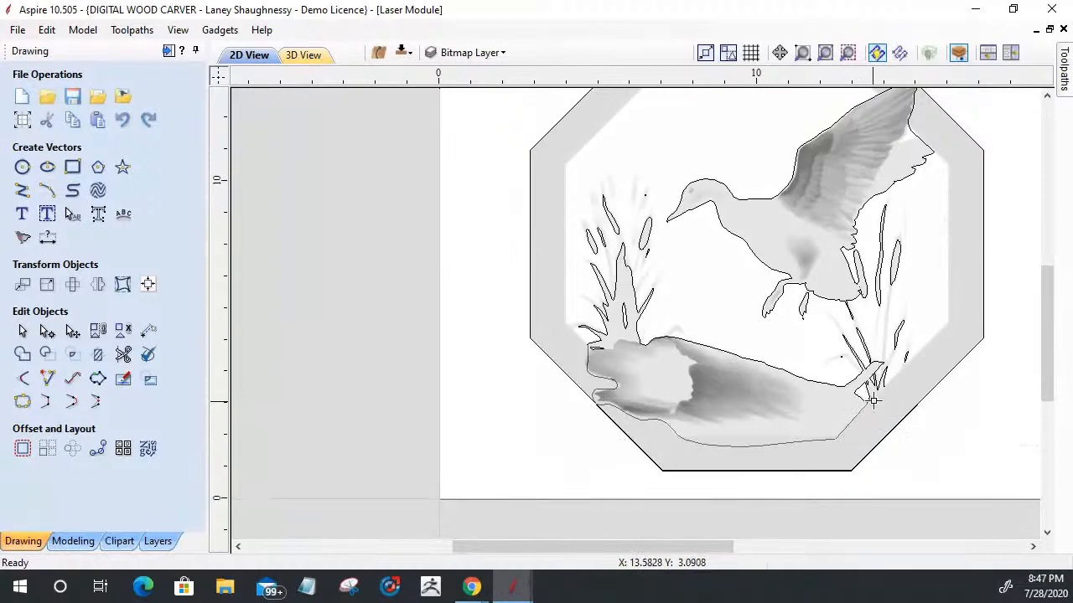
pyautogui.scroll(4, 873, 402)
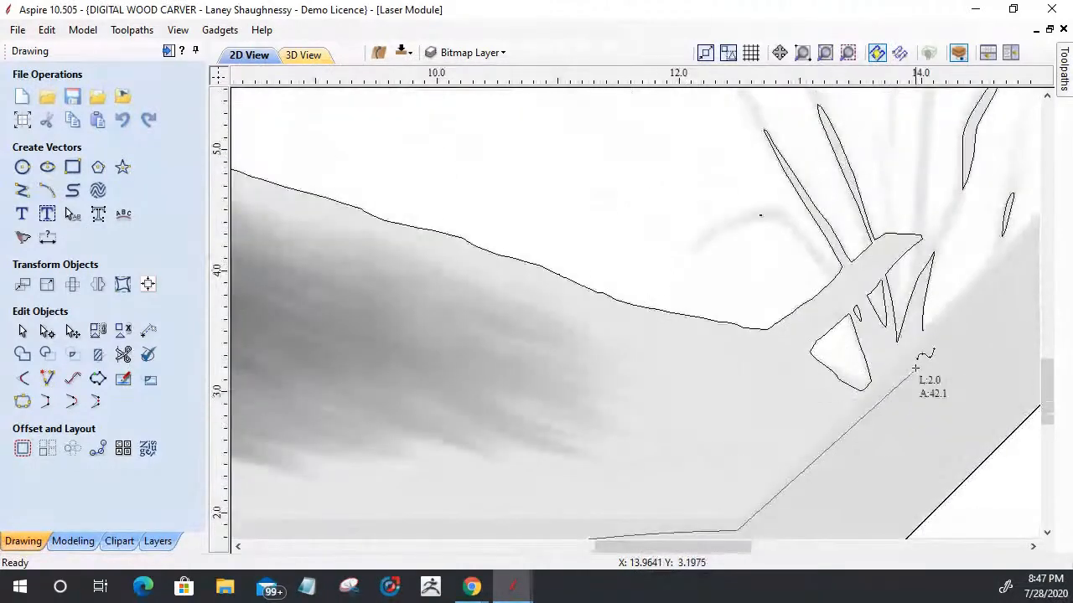
pyautogui.scroll(-2, 922, 334)
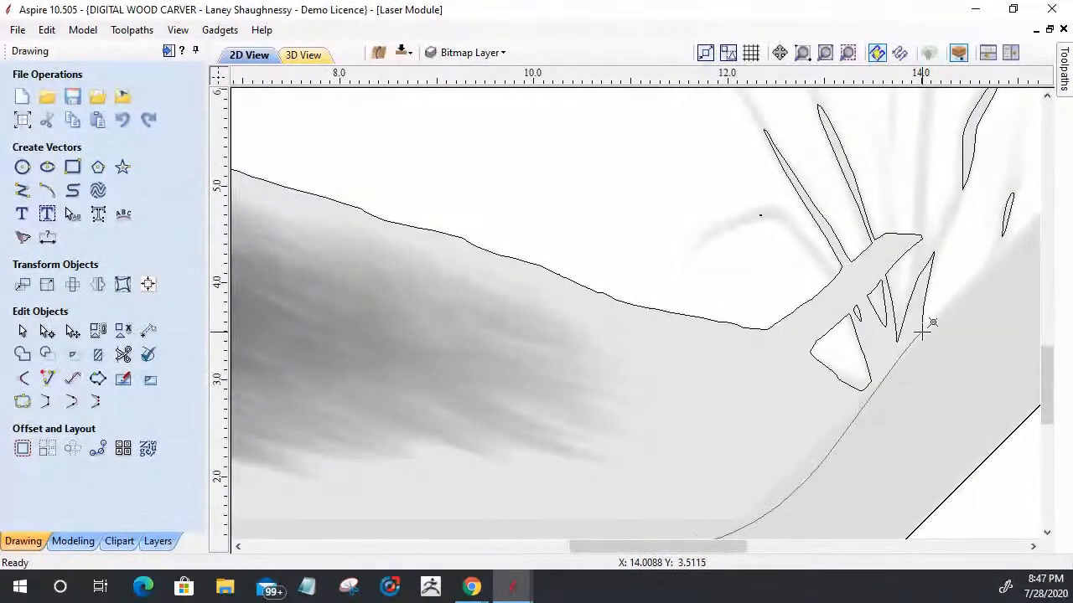
pyautogui.scroll(-1, 922, 334)
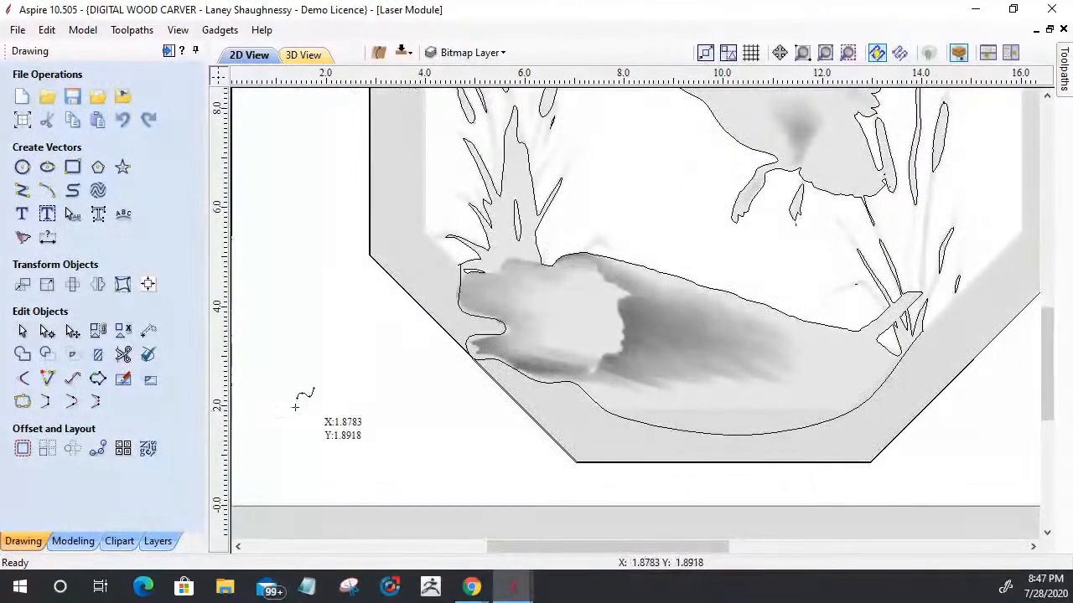
# Step: Node-edit the new curve, converting its long bottom span to a straight line and moving both of that line's end nodes upward
pyautogui.click(47, 333)
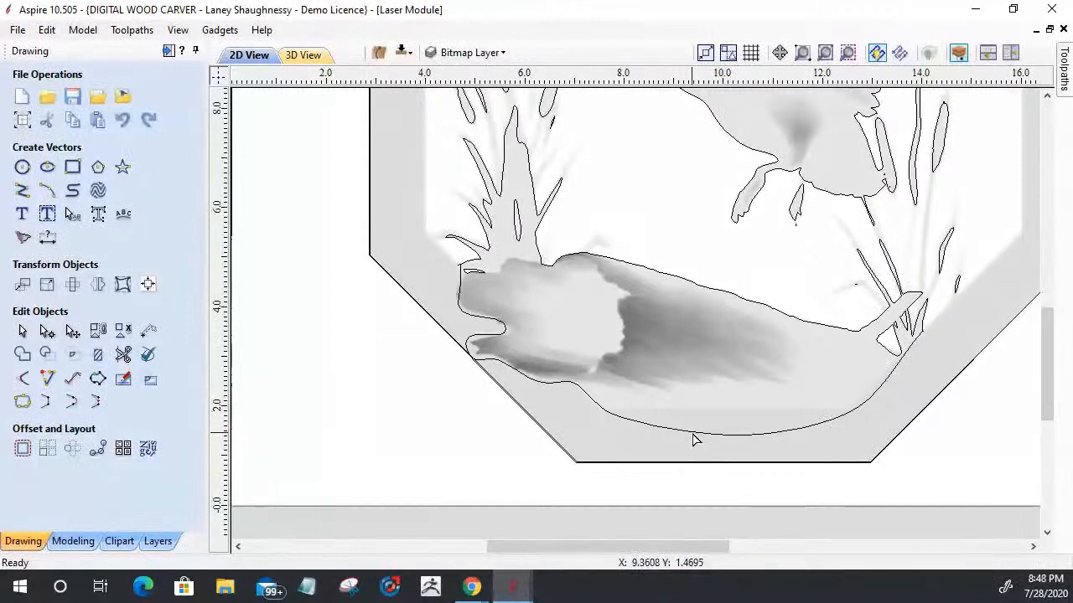
pyautogui.click(638, 425)
pyautogui.rightClick(734, 440)
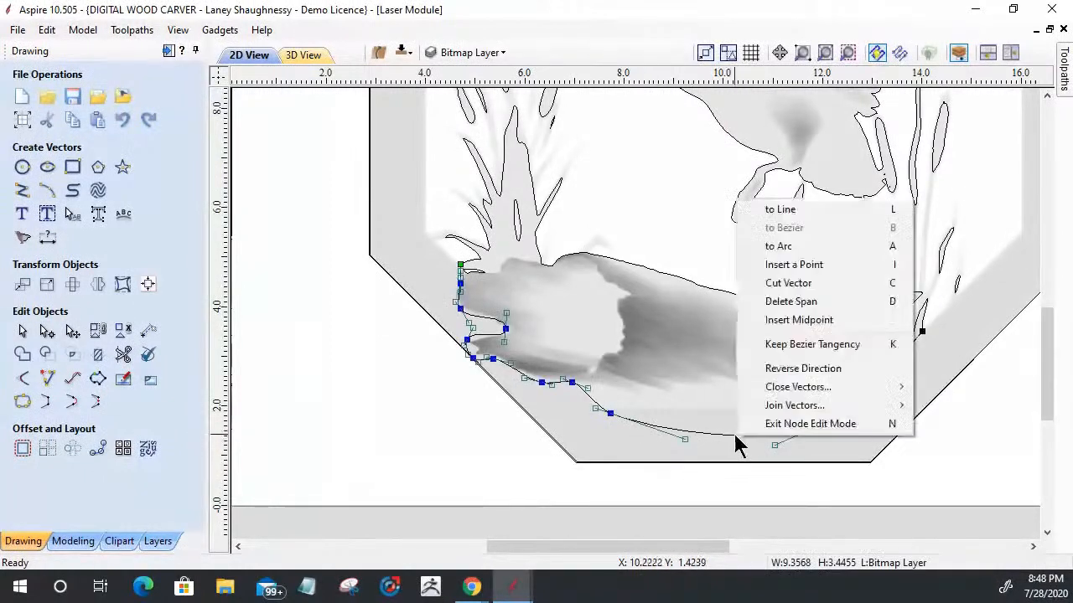
pyautogui.press('l')
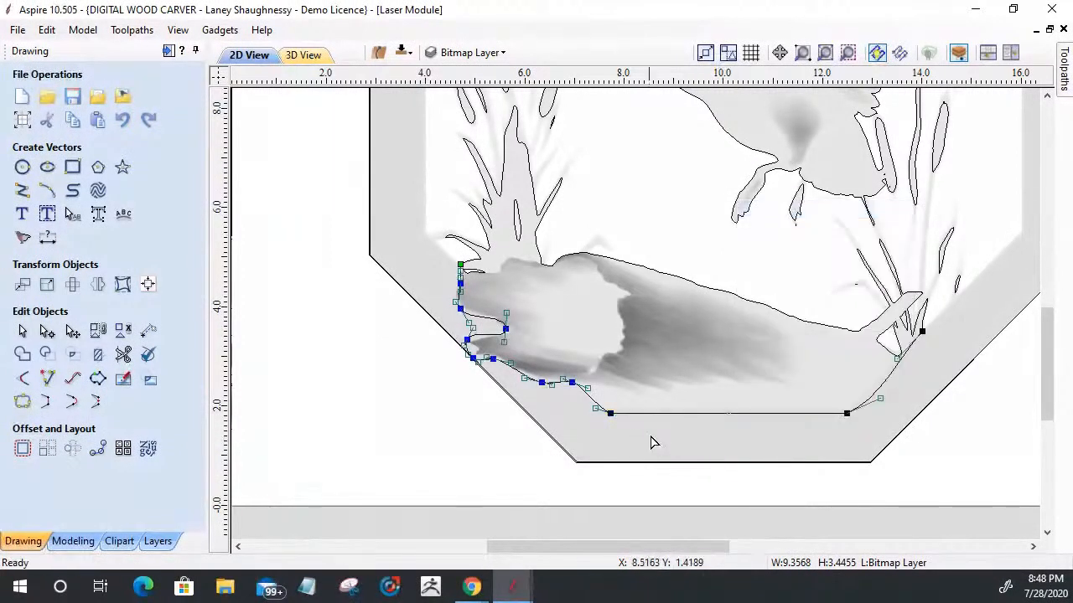
pyautogui.moveTo(845, 413); pyautogui.dragTo(842, 404)
pyautogui.moveTo(612, 414); pyautogui.dragTo(602, 408)
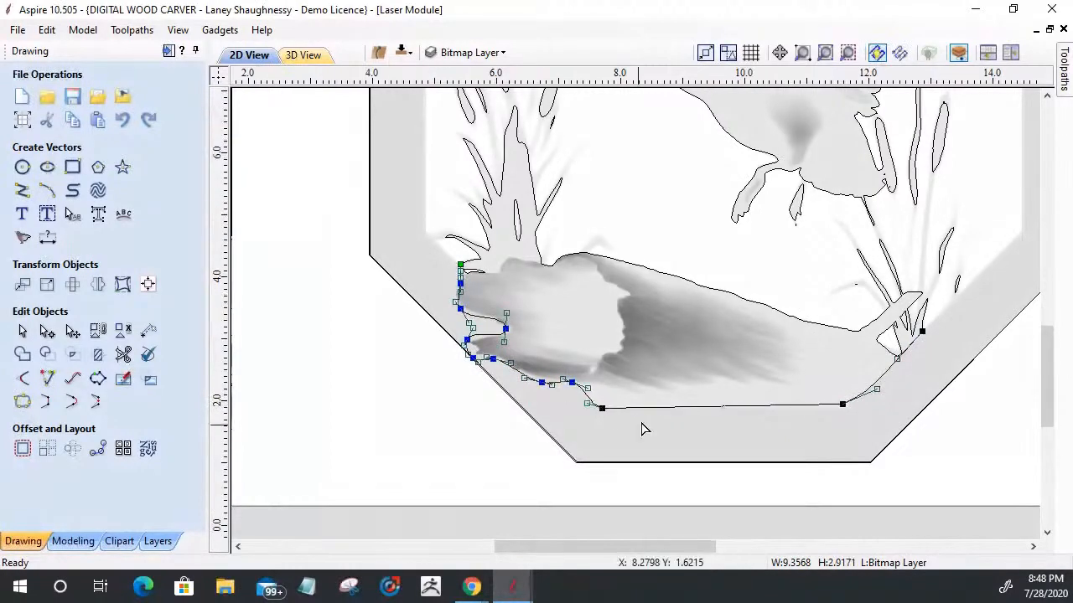
# Step: Adjust the curve's nodes and handles to follow the log's broken end and notch, keeping it inside the octagon's edge
pyautogui.scroll(2, 642, 429)
pyautogui.scroll(-3, 419, 335)
pyautogui.scroll(3, 423, 342)
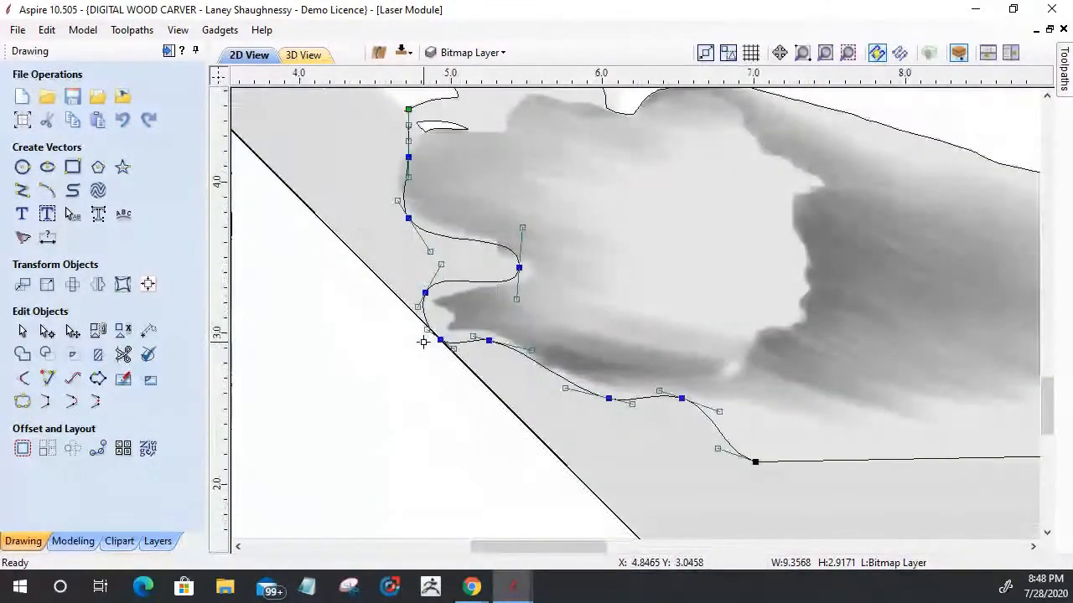
pyautogui.scroll(1, 424, 342)
pyautogui.moveTo(445, 340); pyautogui.dragTo(452, 330)
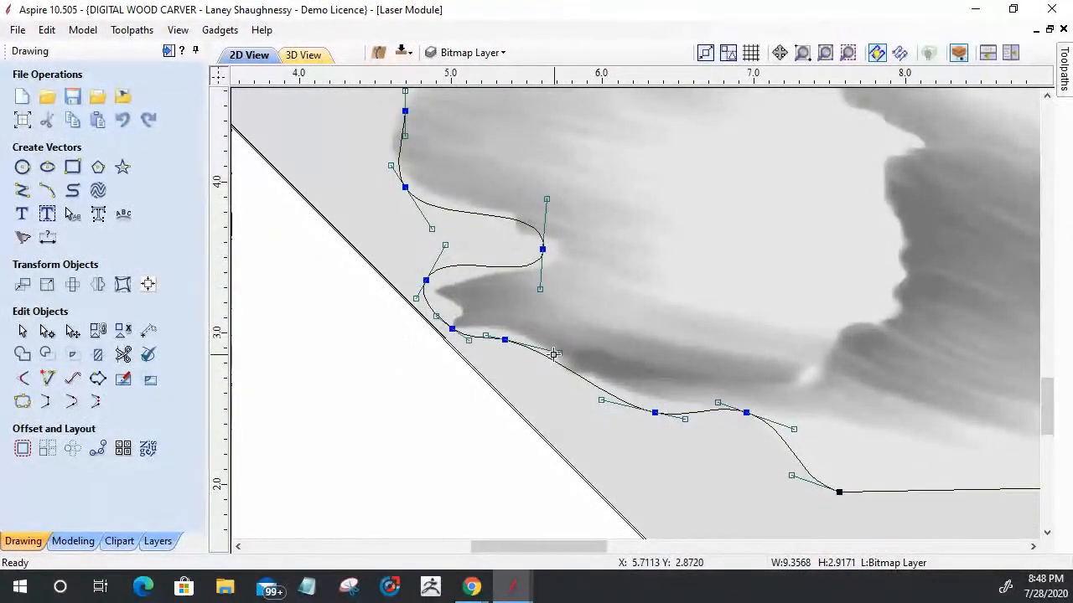
pyautogui.click(507, 340)
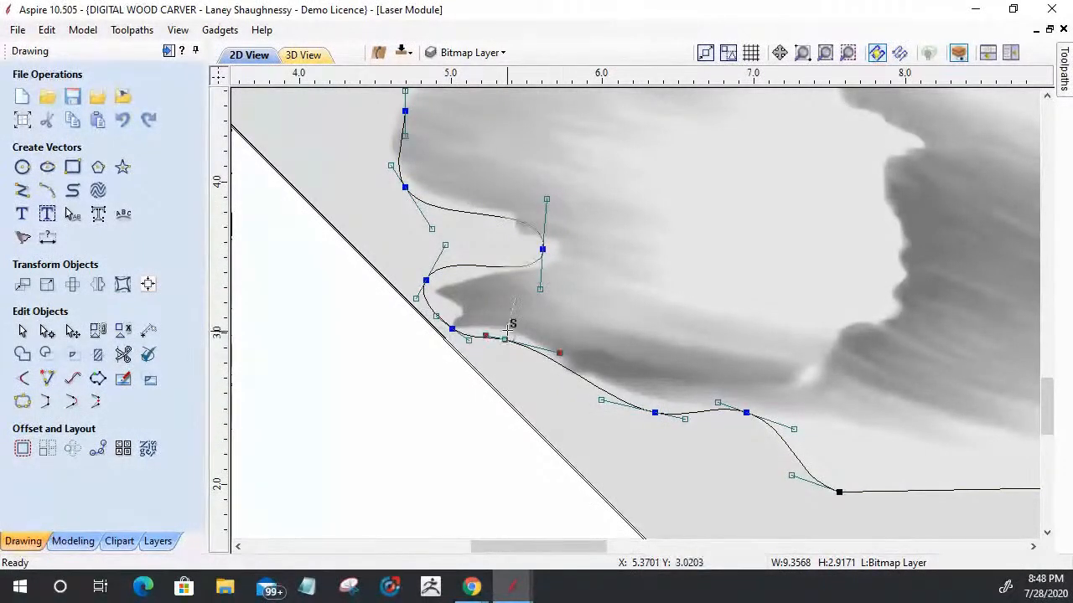
pyautogui.moveTo(507, 329); pyautogui.dragTo(507, 330)
pyautogui.moveTo(426, 280)
pyautogui.mouseDown()
pyautogui.moveTo(451, 281)
pyautogui.moveTo(430, 289)
pyautogui.moveTo(426, 280)
pyautogui.mouseUp()
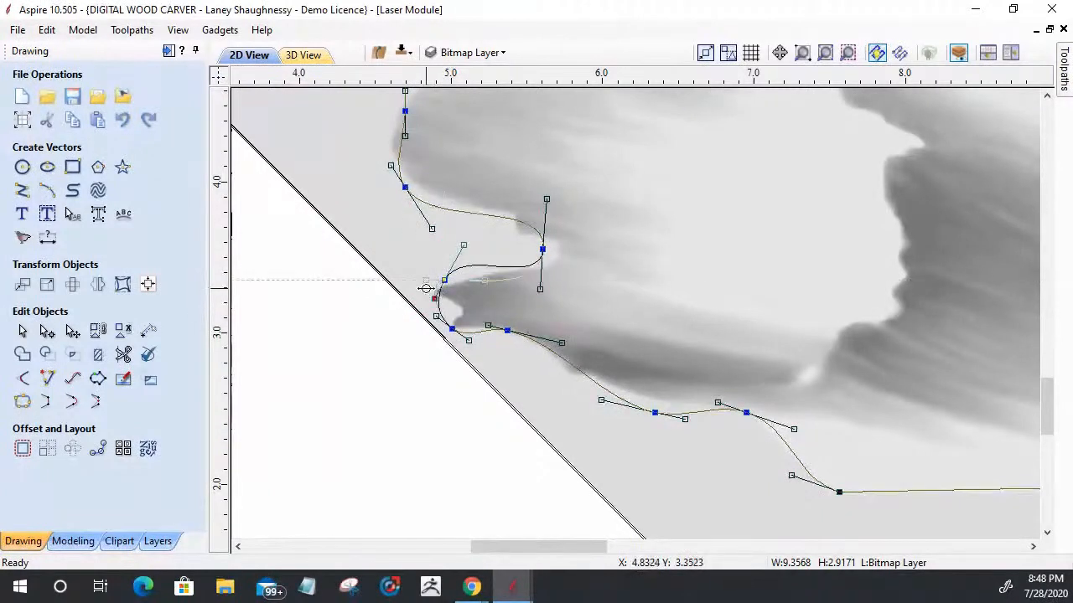
pyautogui.moveTo(540, 288); pyautogui.dragTo(526, 261)
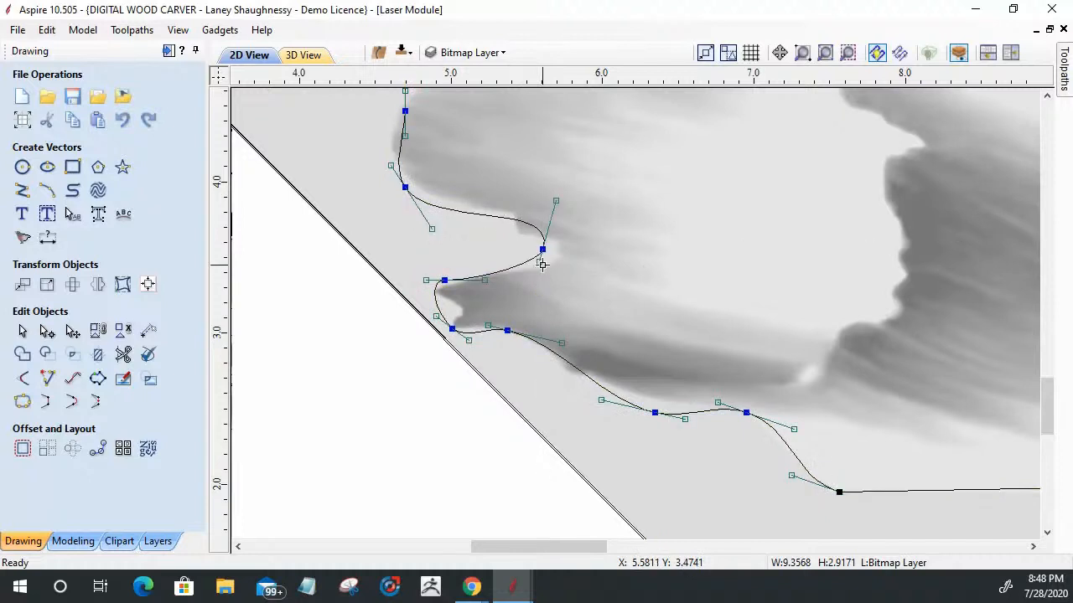
pyautogui.moveTo(556, 203); pyautogui.dragTo(553, 215)
pyautogui.scroll(-6, 540, 322)
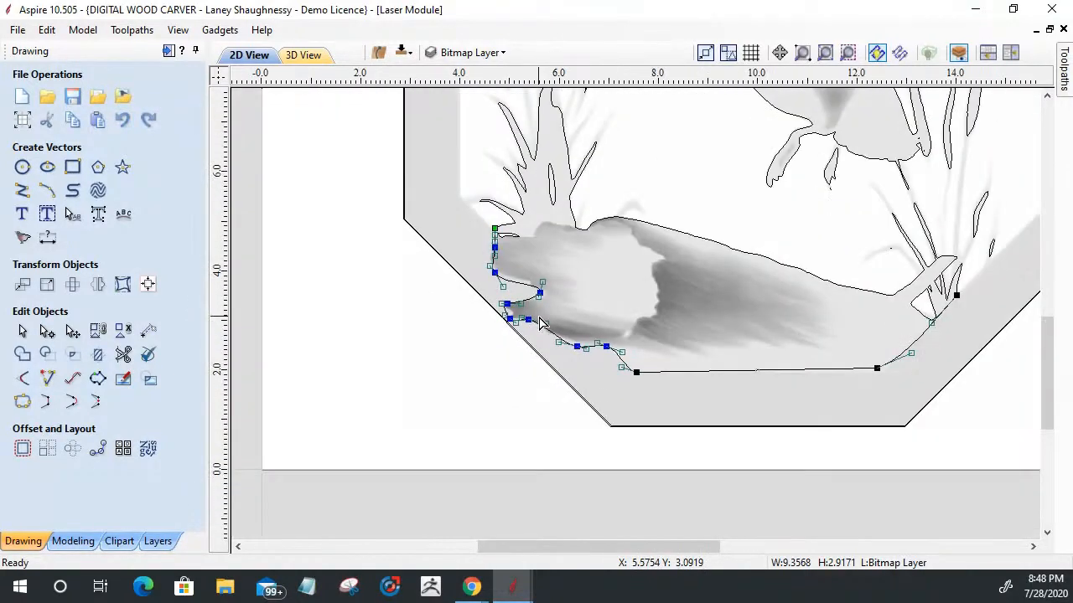
pyautogui.scroll(-2, 713, 332)
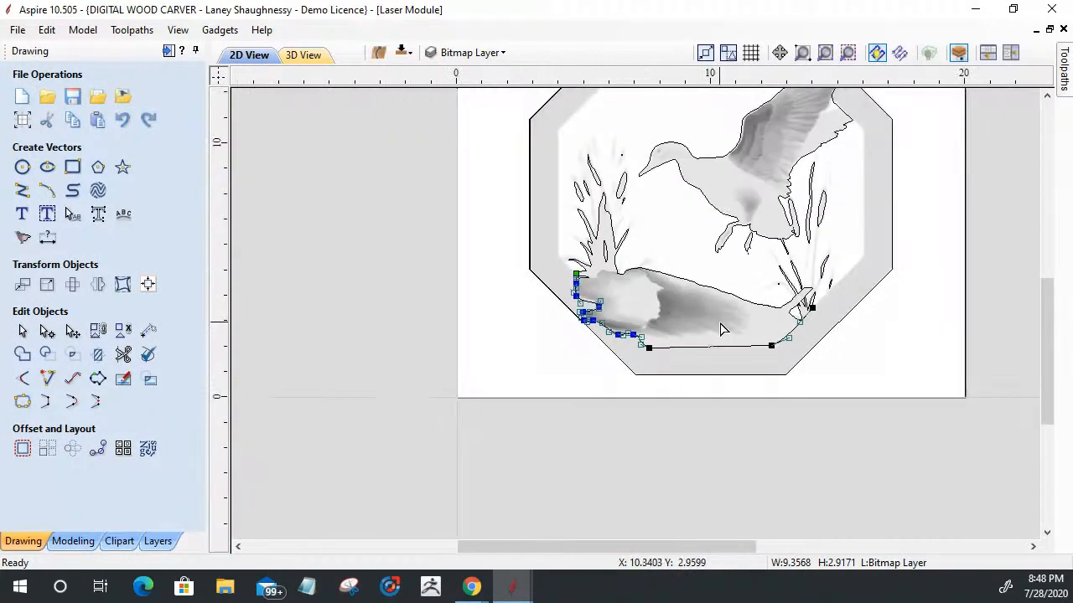
pyautogui.scroll(-1, 723, 329)
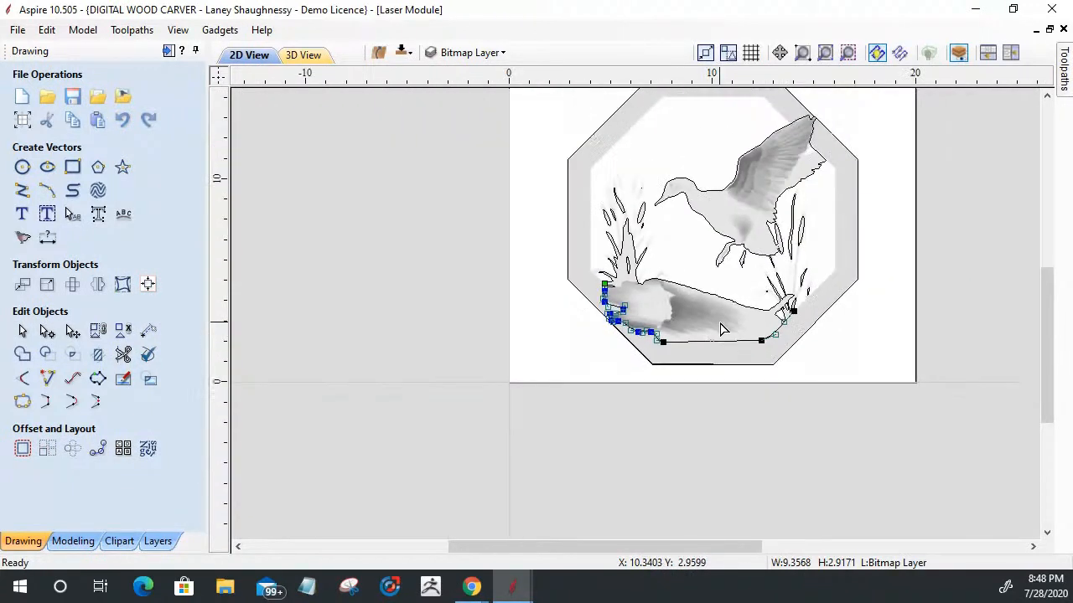
# Step: Select the lower curve and the open log-and-grass outline for joining, and inspect their endpoints at the left grass base
pyautogui.click(21, 333)
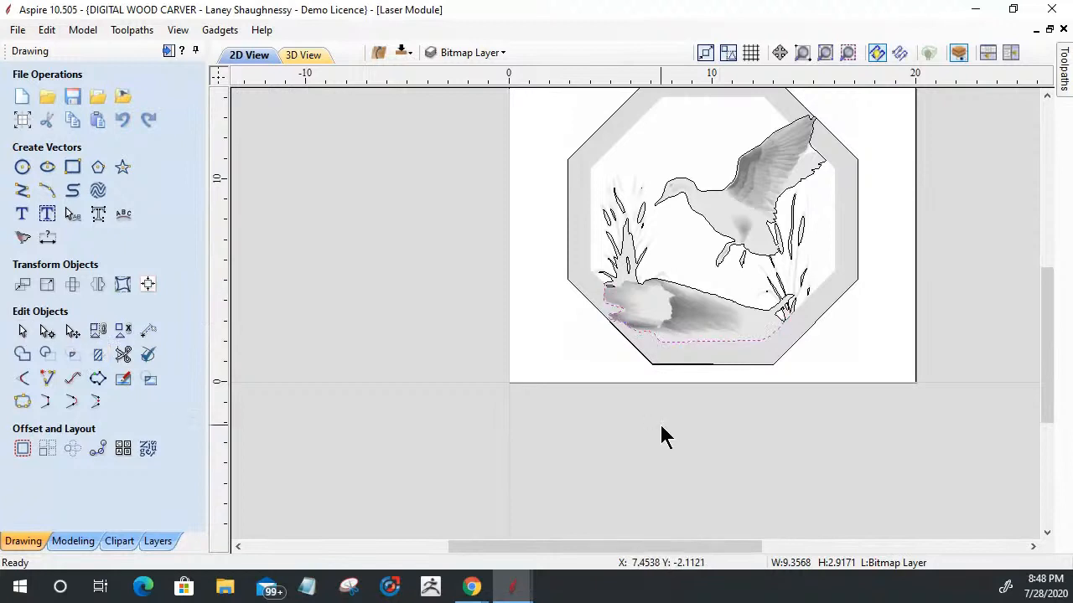
pyautogui.keyDown('shift'); pyautogui.click(708, 302); pyautogui.keyUp('shift')
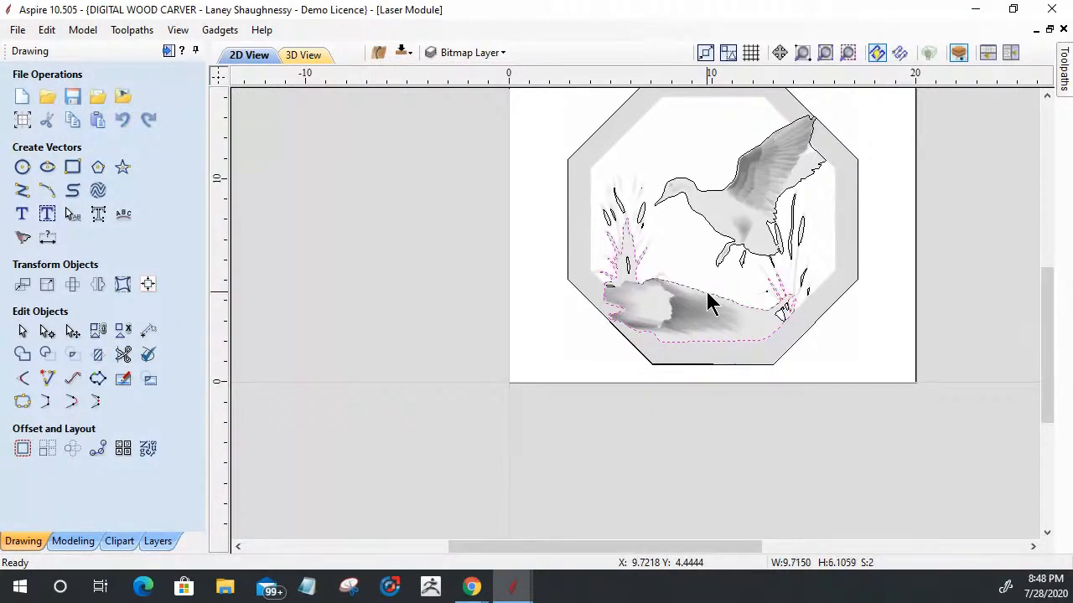
pyautogui.click(22, 401)
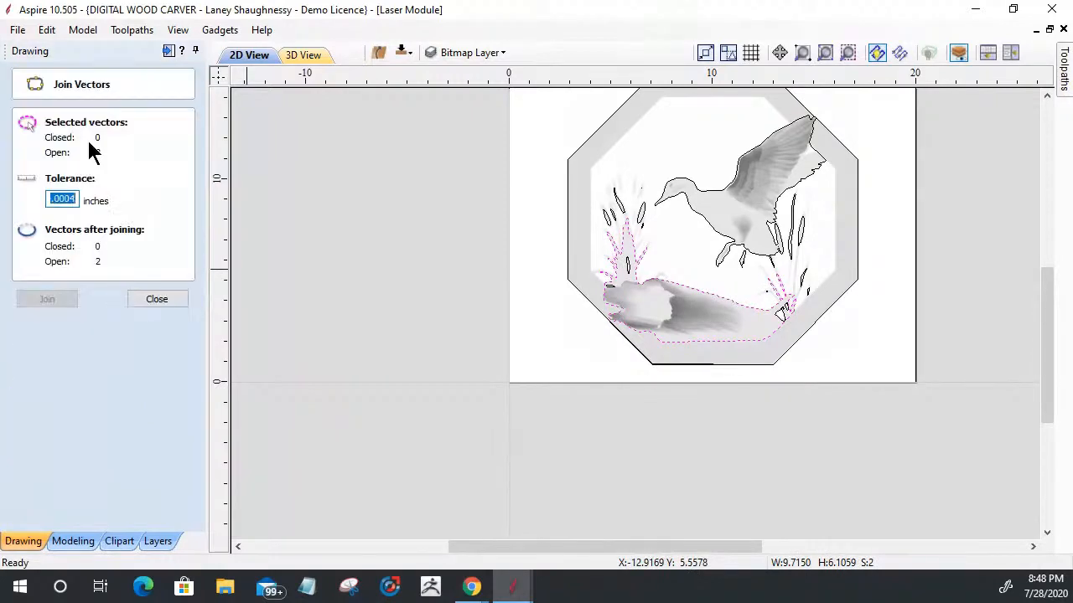
pyautogui.scroll(12, 560, 317)
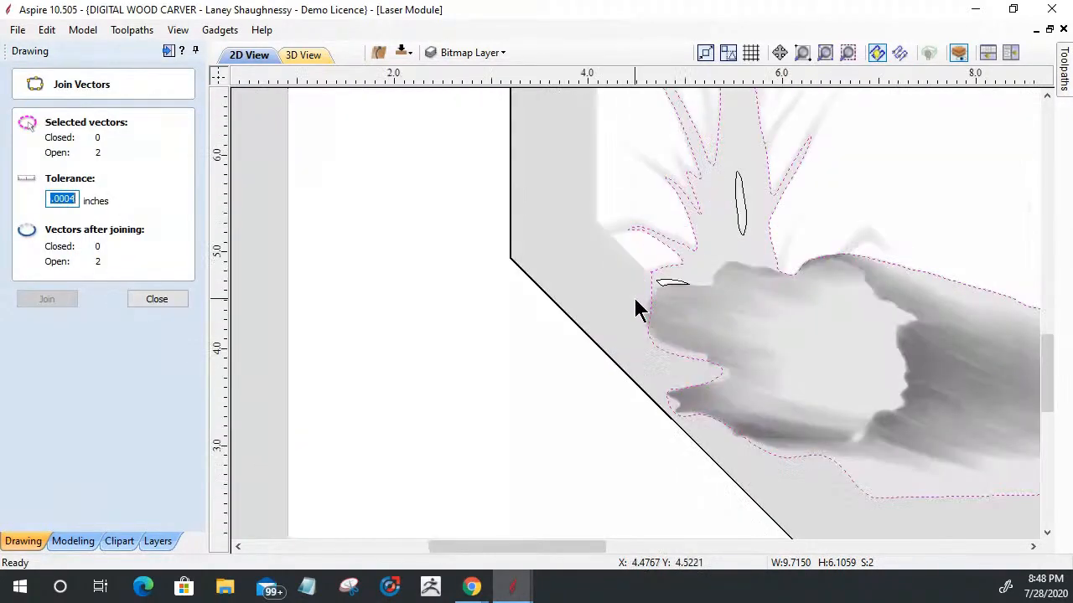
pyautogui.scroll(4, 670, 262)
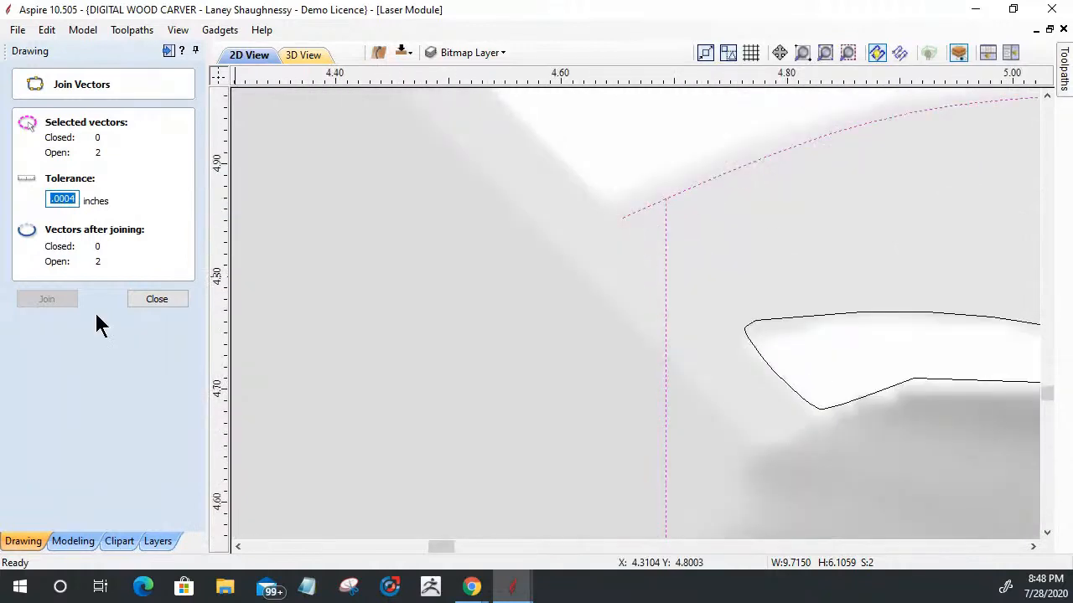
pyautogui.click(138, 298)
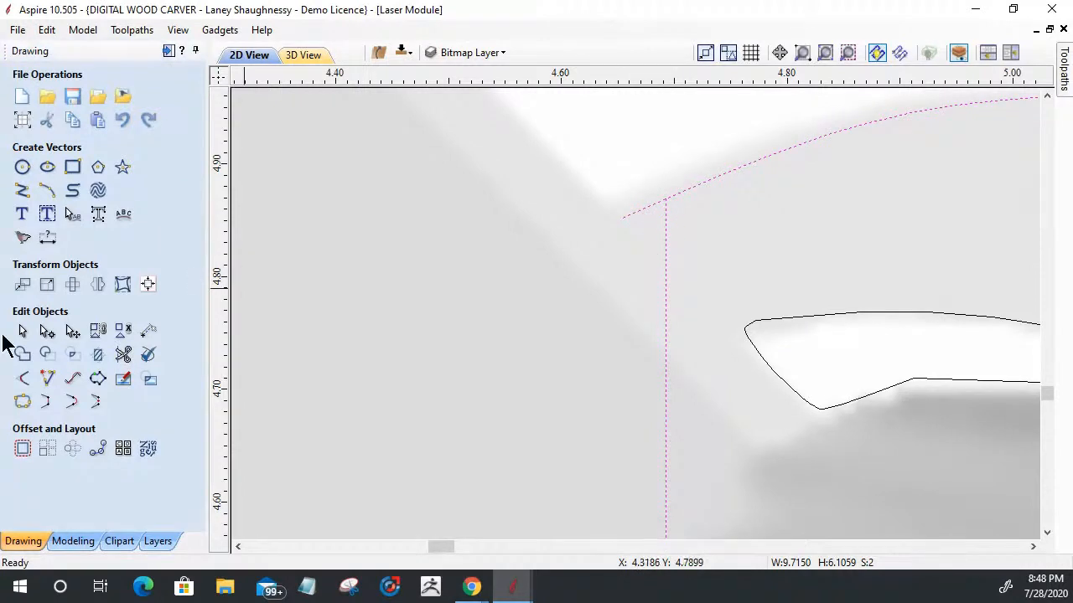
# Step: Move the lower curve's start node onto the outline's open end at the left grass base and join the two vectors
pyautogui.click(47, 331)
pyautogui.click(676, 217)
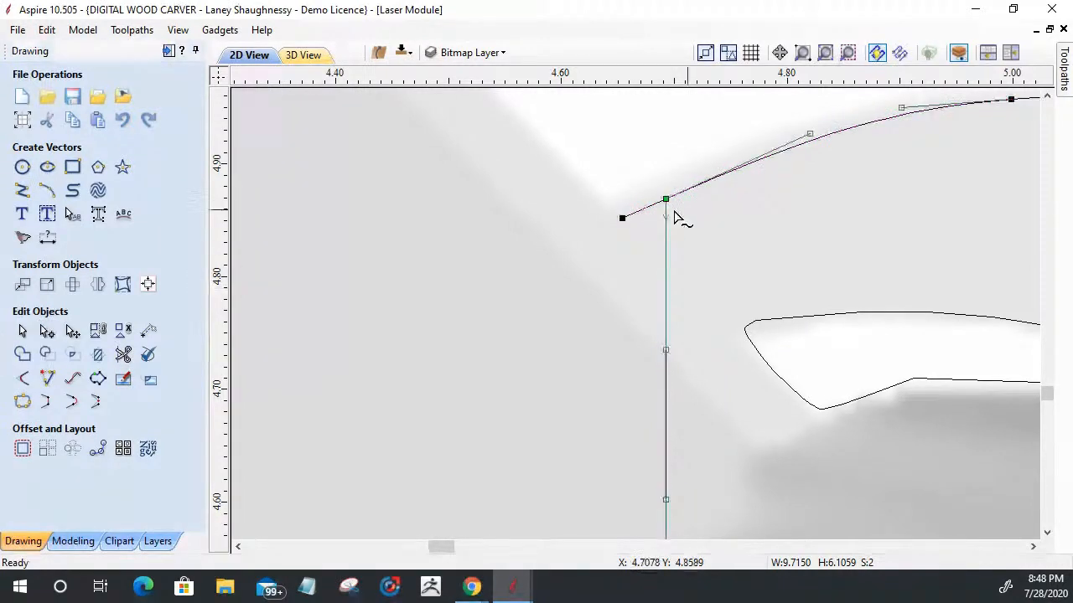
pyautogui.moveTo(666, 201); pyautogui.dragTo(622, 218)
pyautogui.scroll(-8, 631, 359)
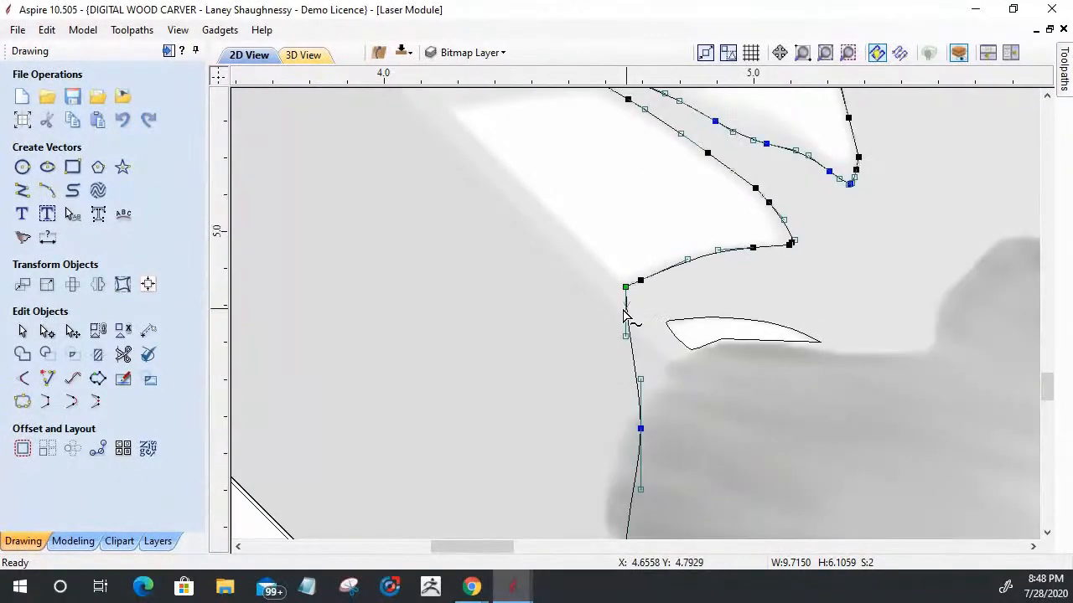
pyautogui.scroll(-5, 541, 327)
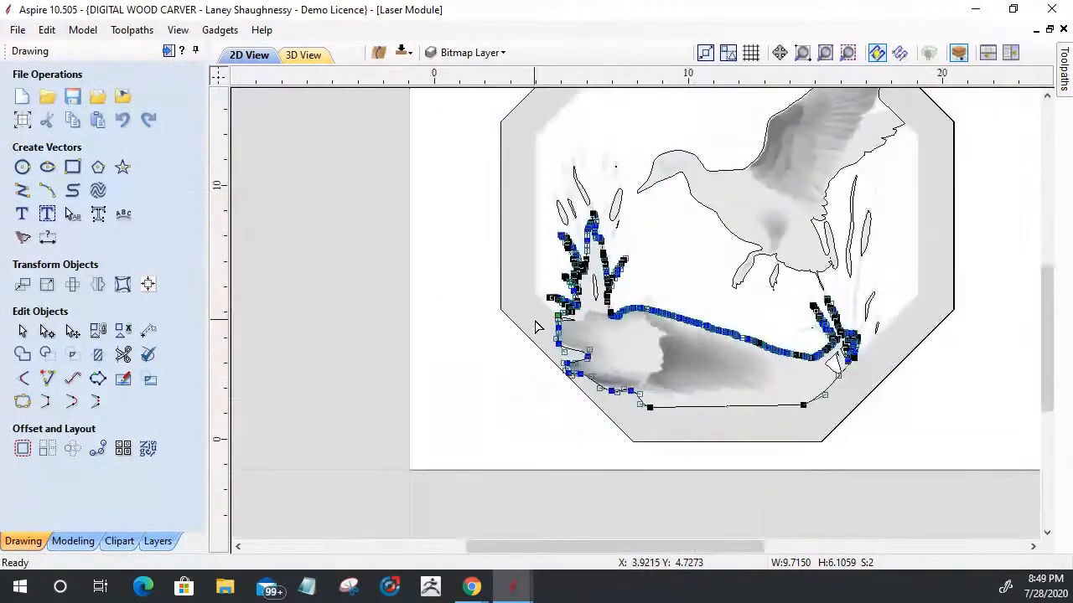
pyautogui.click(23, 401)
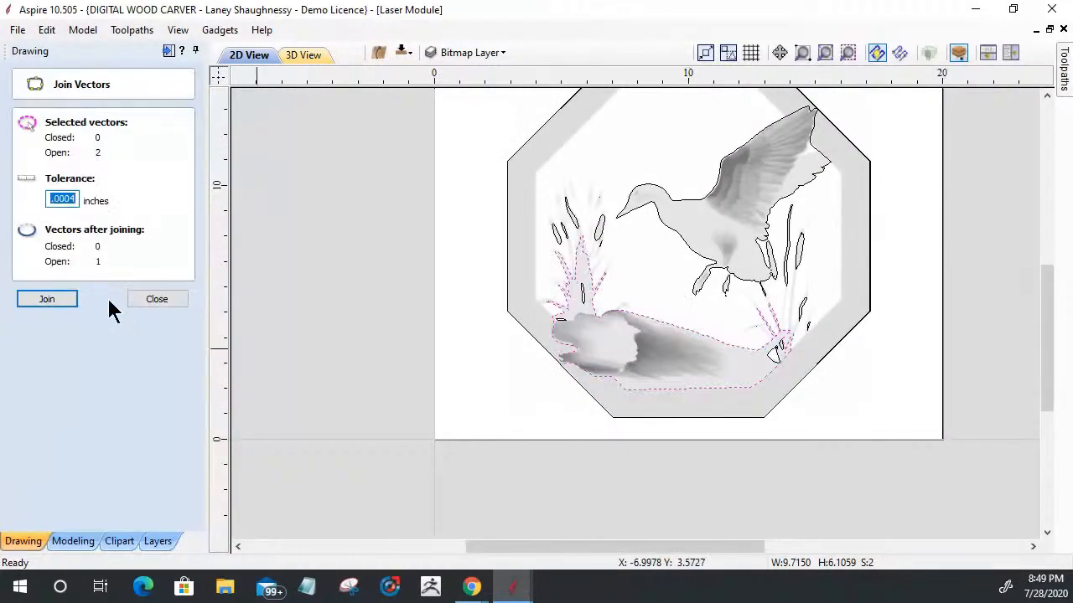
pyautogui.click(52, 304)
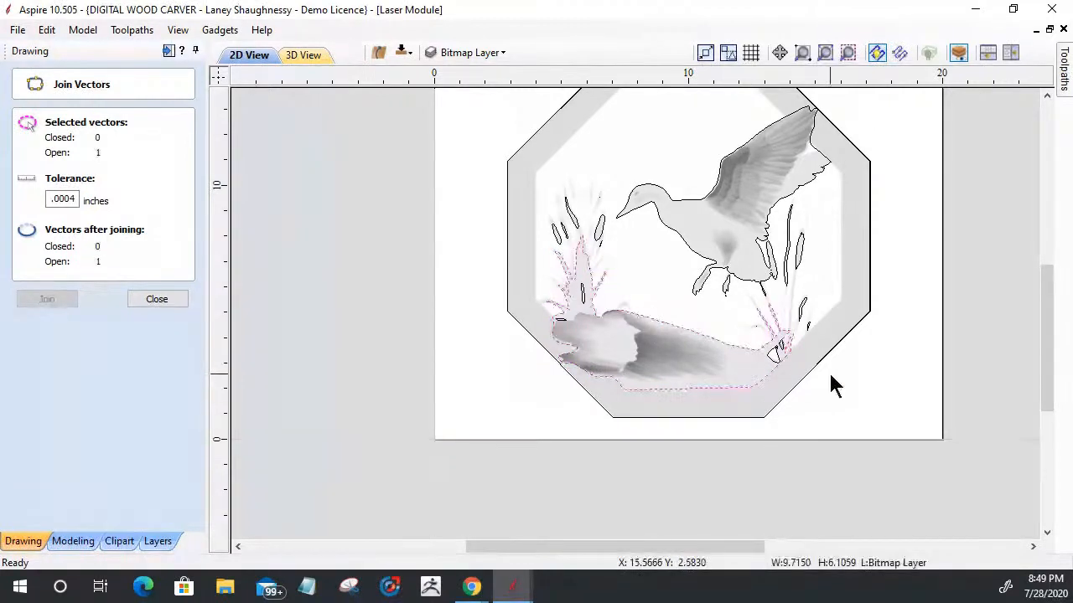
# Step: Node-edit the log-and-grass outline at the right grass base and remove the short stray span beyond the junction of curve and straight edge
pyautogui.scroll(12, 829, 376)
pyautogui.scroll(1, 780, 394)
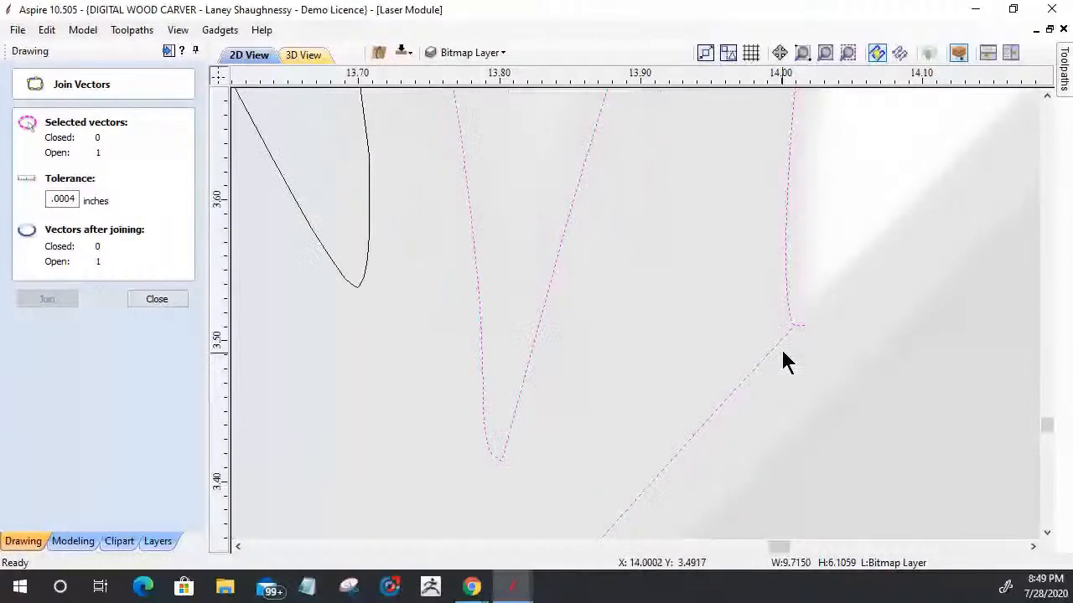
pyautogui.click(159, 300)
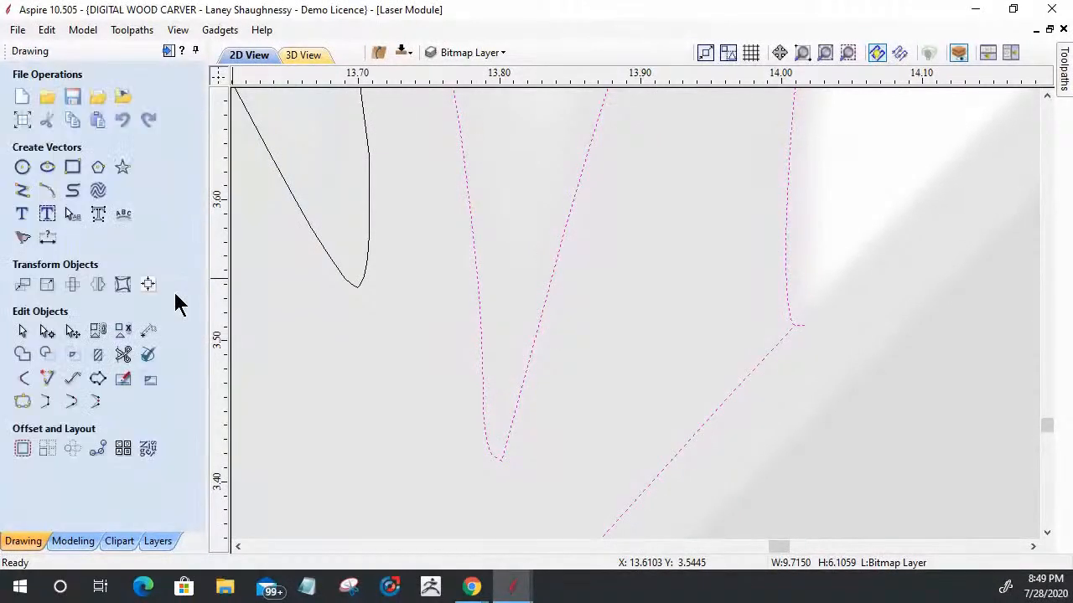
pyautogui.press('n')
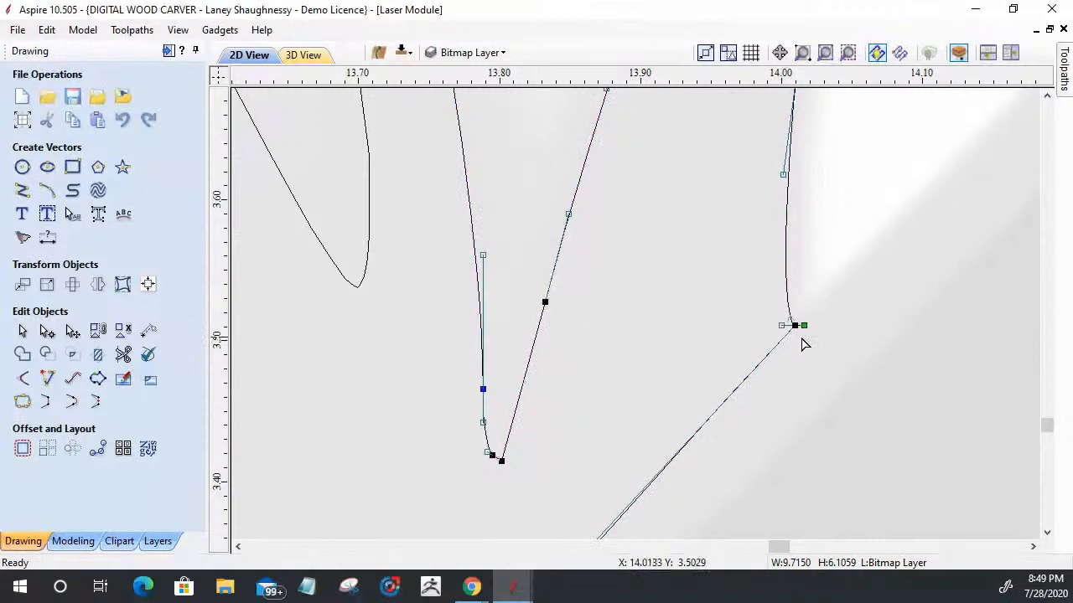
pyautogui.moveTo(788, 330); pyautogui.dragTo(788, 375)
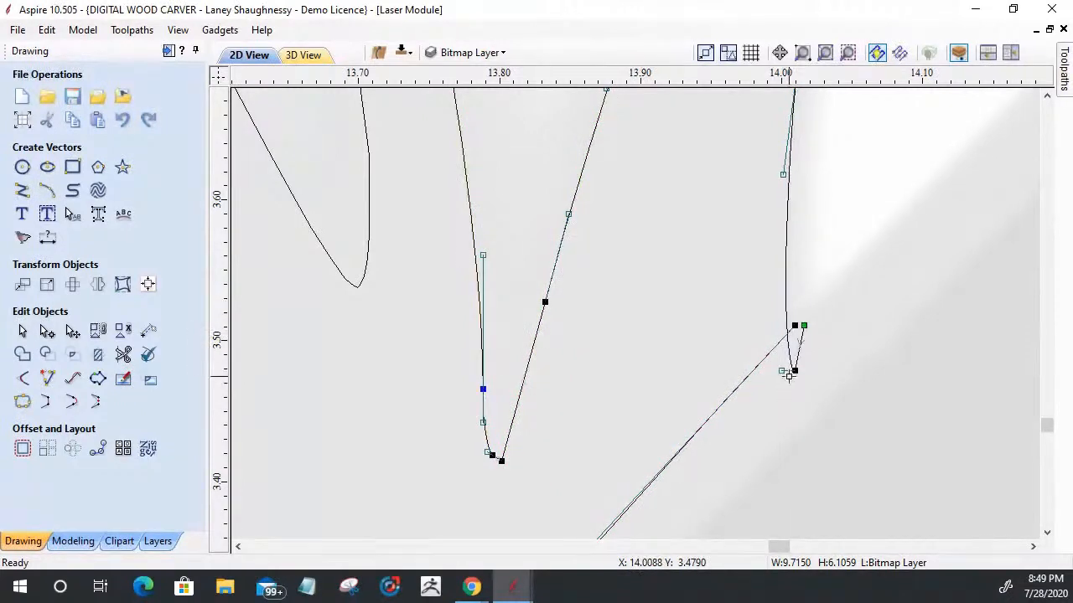
pyautogui.hotkey('ctrl', 'z')
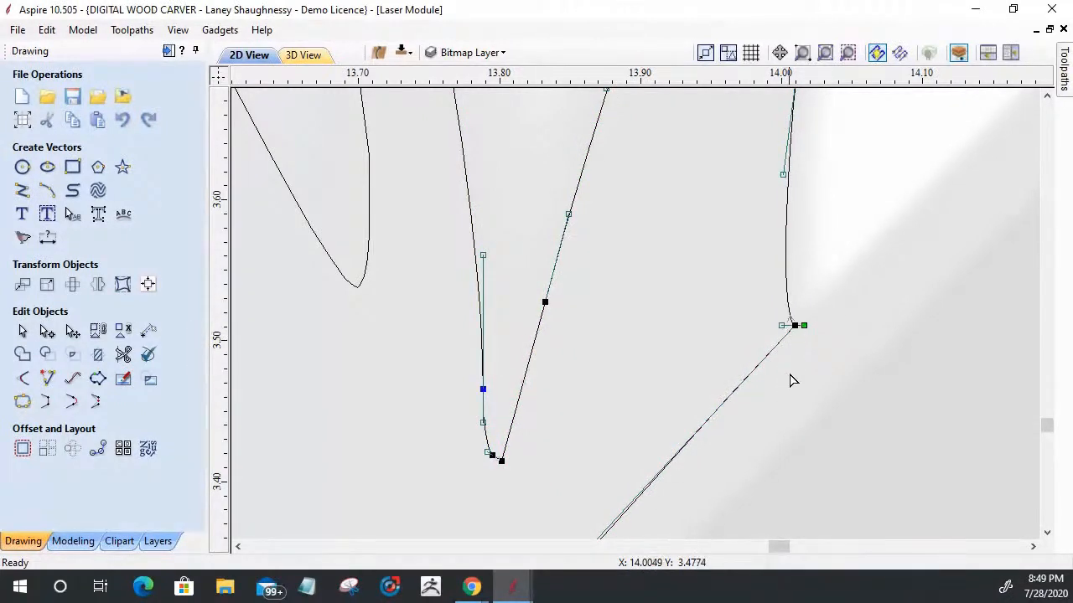
pyautogui.click(804, 325)
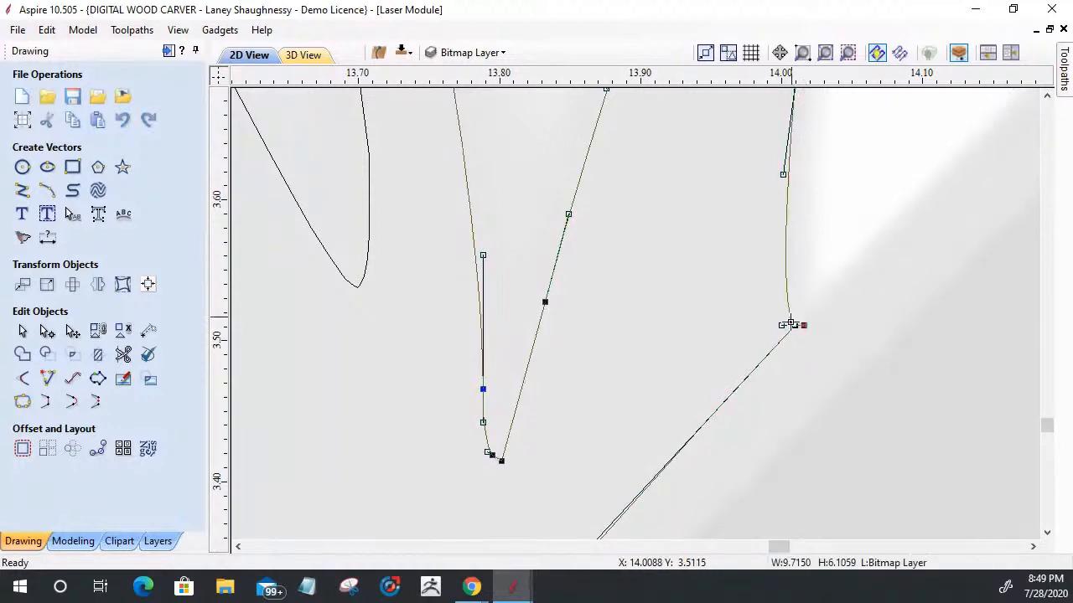
pyautogui.scroll(4, 797, 335)
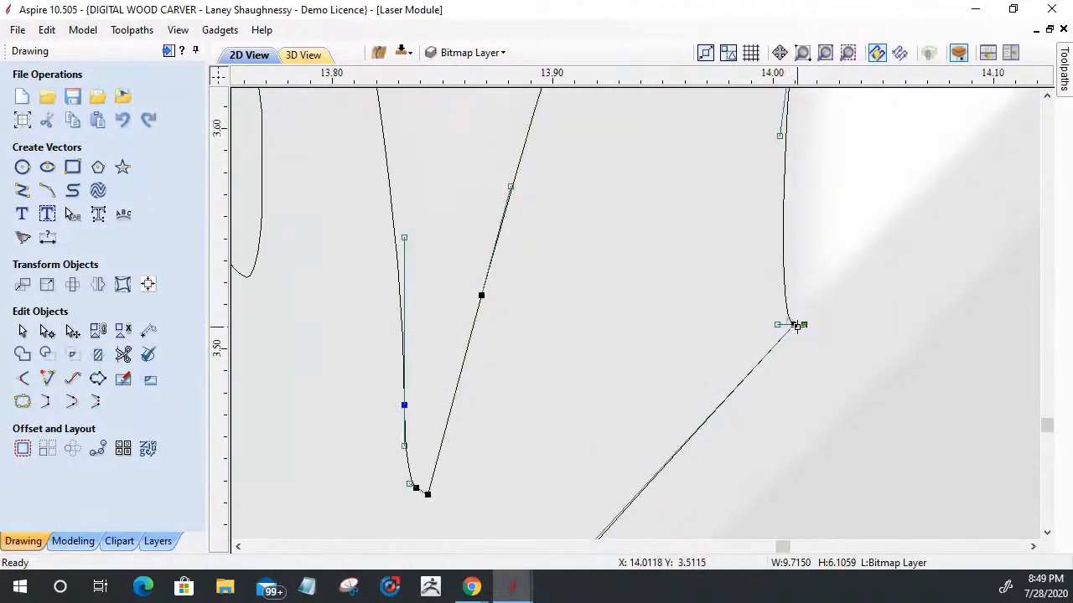
pyautogui.scroll(2, 800, 338)
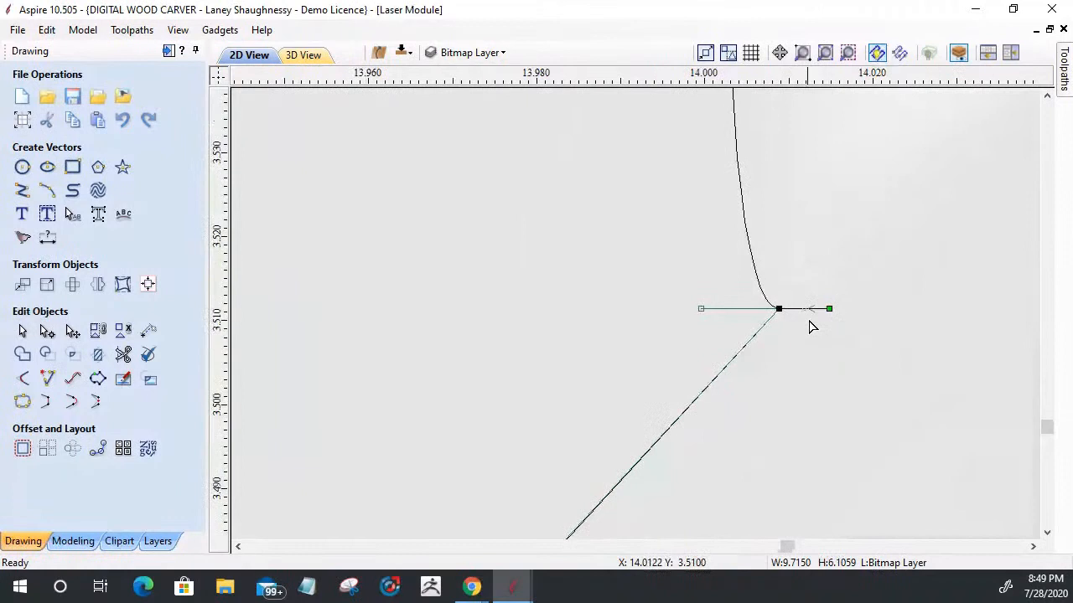
pyautogui.moveTo(829, 308)
pyautogui.mouseDown()
pyautogui.moveTo(782, 312)
pyautogui.moveTo(694, 262)
pyautogui.moveTo(696, 296)
pyautogui.moveTo(750, 225)
pyautogui.moveTo(790, 225)
pyautogui.moveTo(838, 242)
pyautogui.moveTo(853, 266)
pyautogui.mouseUp()
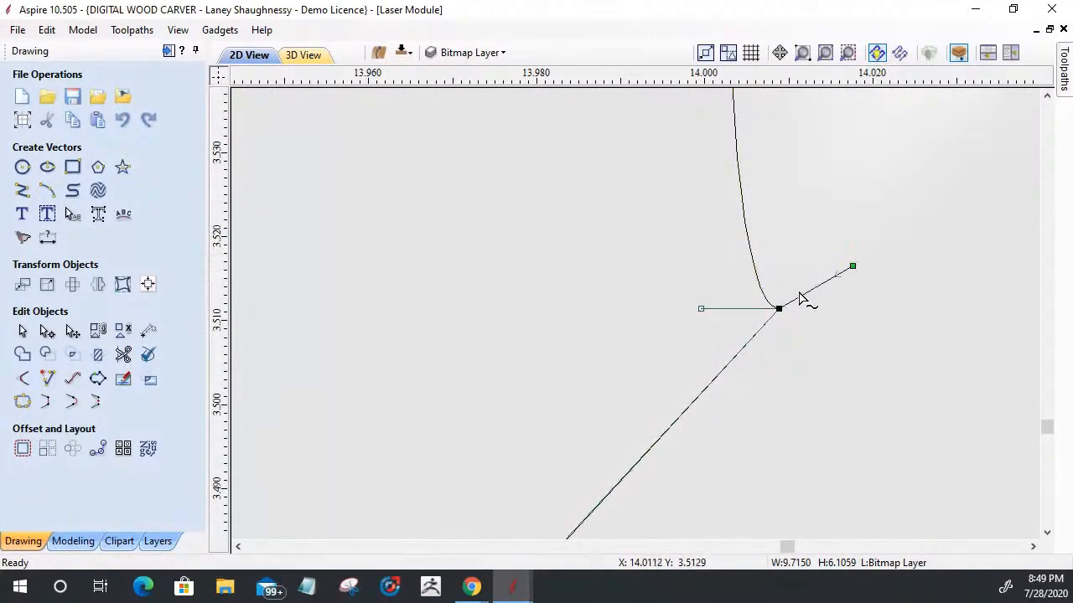
pyautogui.rightClick(802, 309)
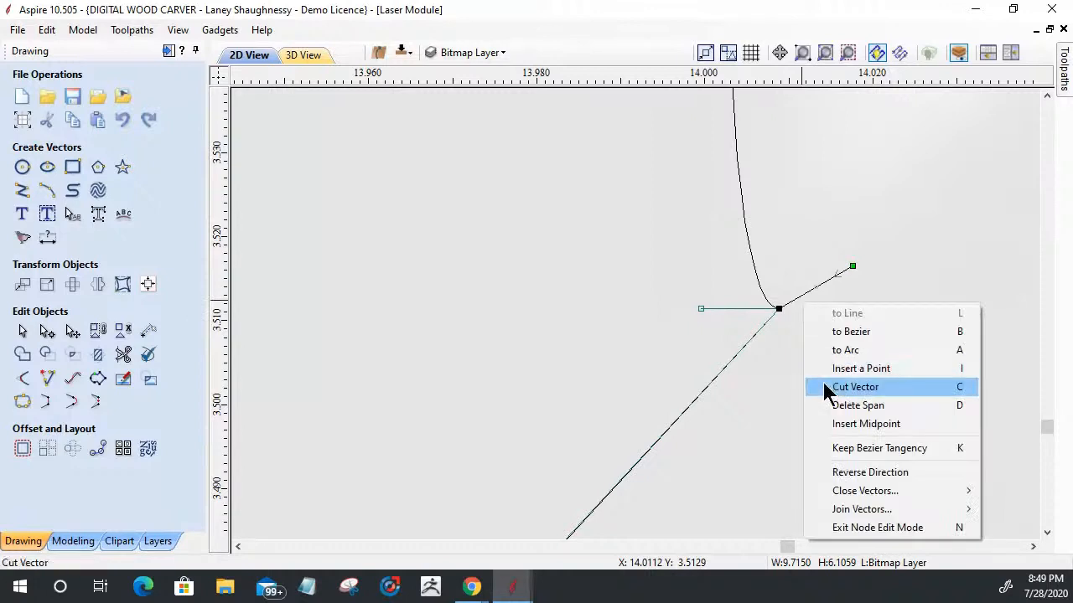
pyautogui.click(855, 387)
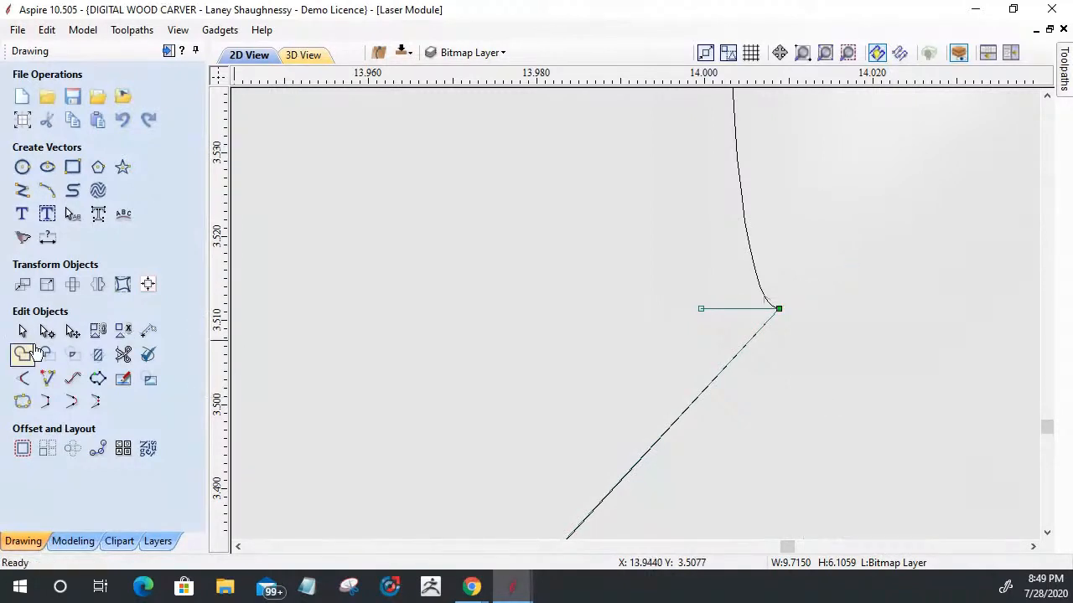
# Step: Check with Join Vectors whether the log-and-grass outline is an open or closed vector
pyautogui.click(23, 401)
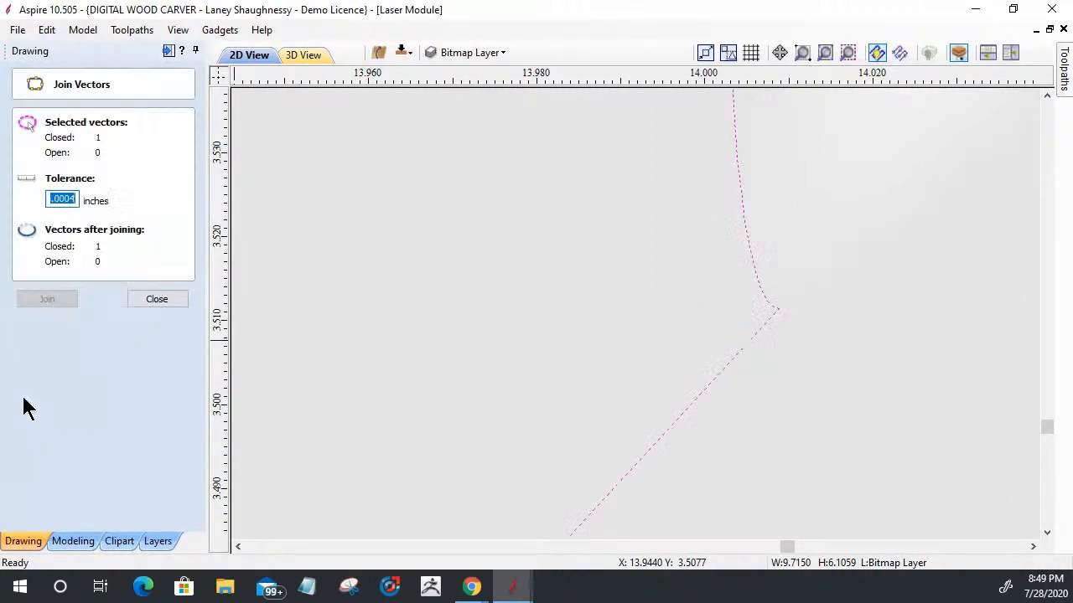
pyautogui.click(758, 330)
pyautogui.click(156, 300)
# Step: Select the bitmap with the duck, log and grass vectors, leaving out the octagon outlines, and crop the bitmap to those vectors
pyautogui.scroll(-3, 888, 394)
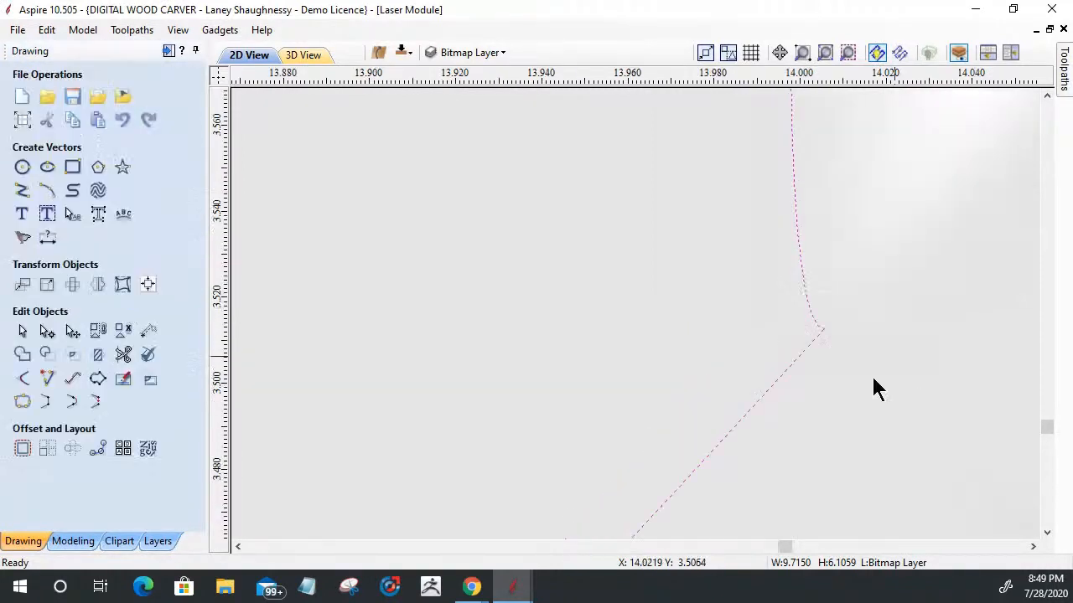
pyautogui.scroll(-8, 877, 327)
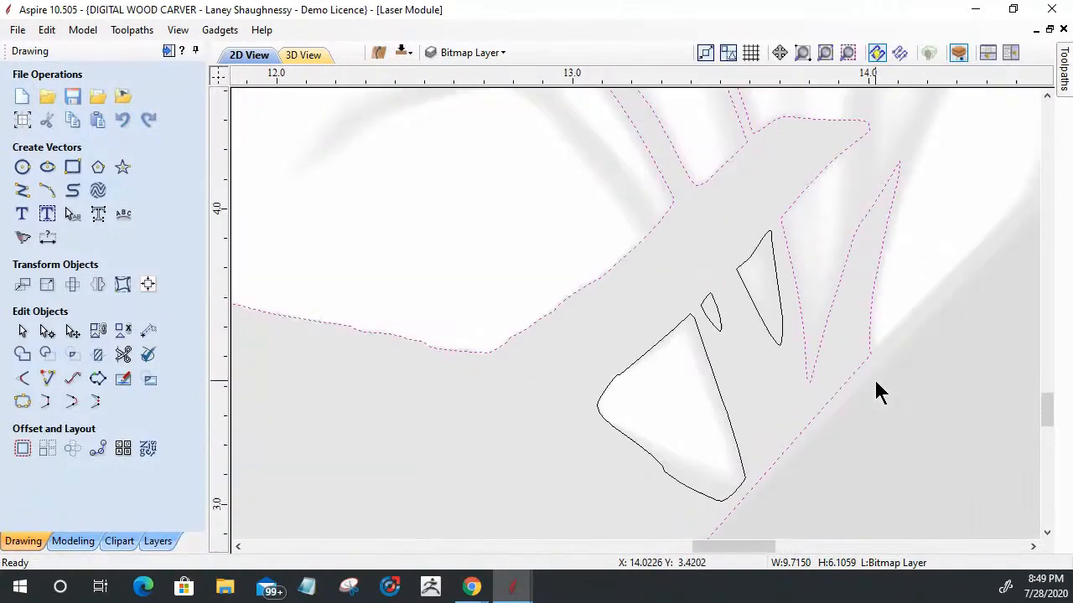
pyautogui.scroll(-10, 938, 438)
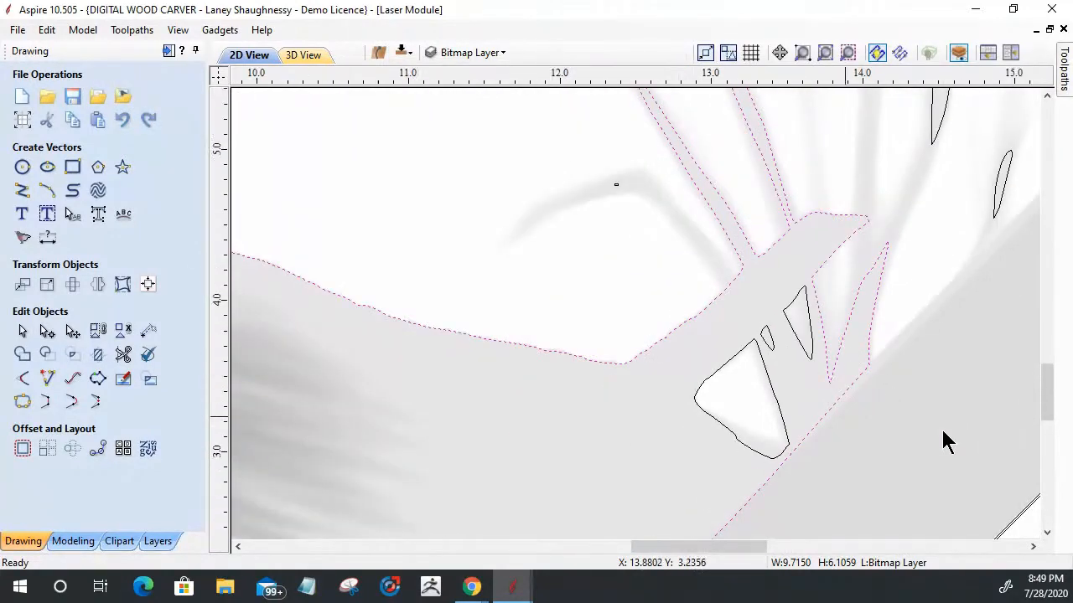
pyautogui.scroll(-6, 819, 232)
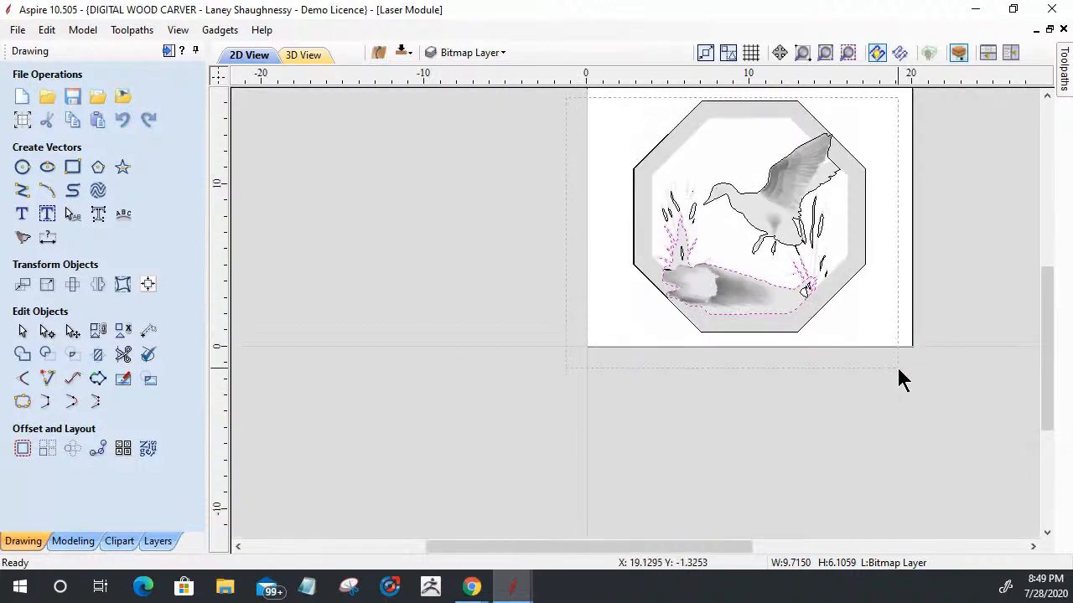
pyautogui.click(814, 318)
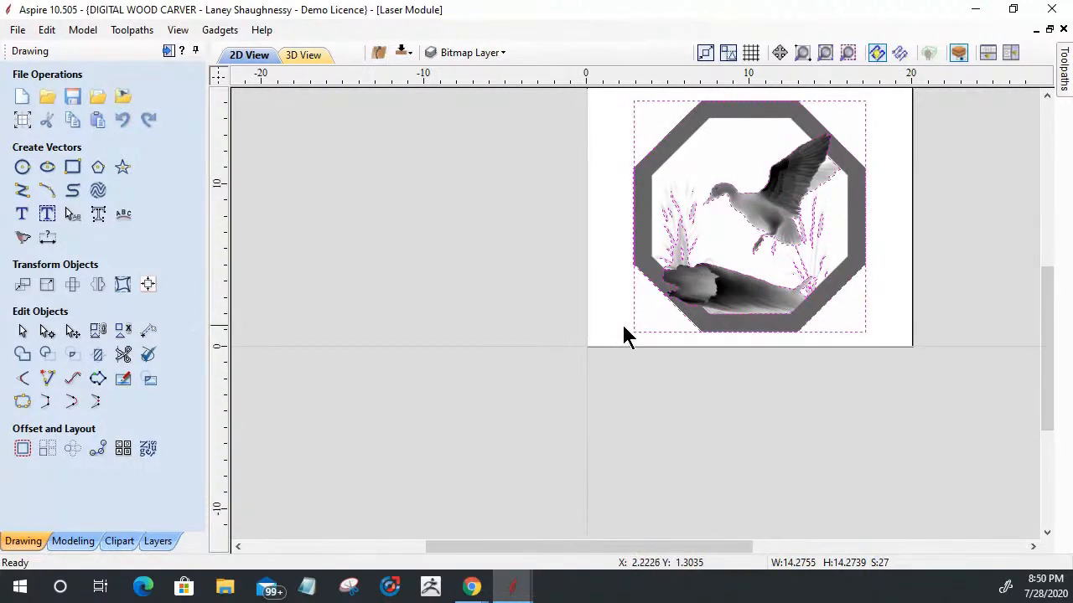
pyautogui.keyDown('shift'); pyautogui.click(645, 279); pyautogui.keyUp('shift')
pyautogui.scroll(3, 704, 235)
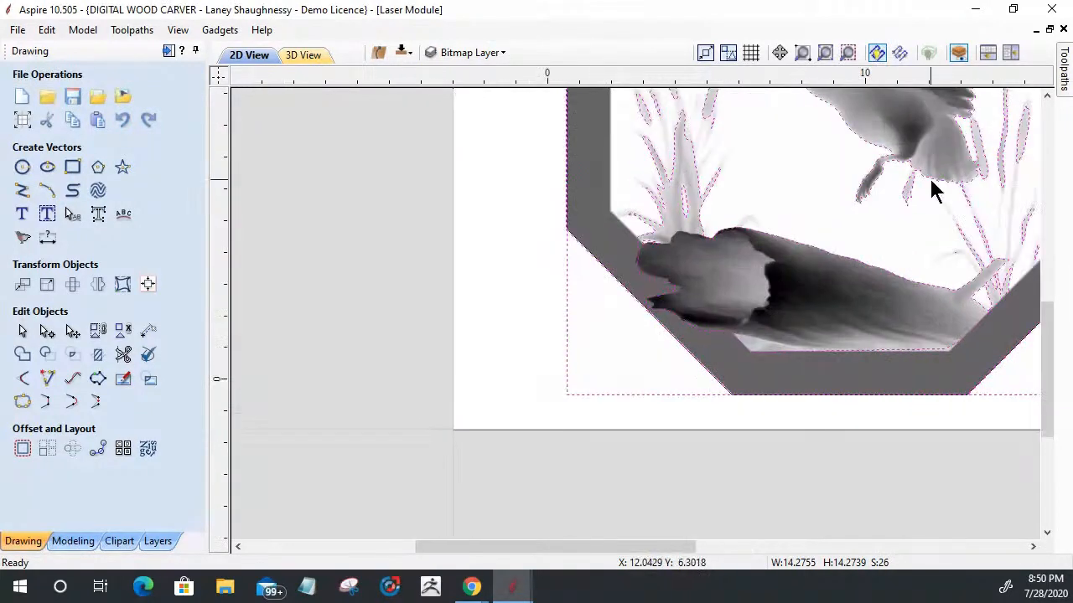
pyautogui.scroll(-3, 934, 187)
pyautogui.click(851, 51)
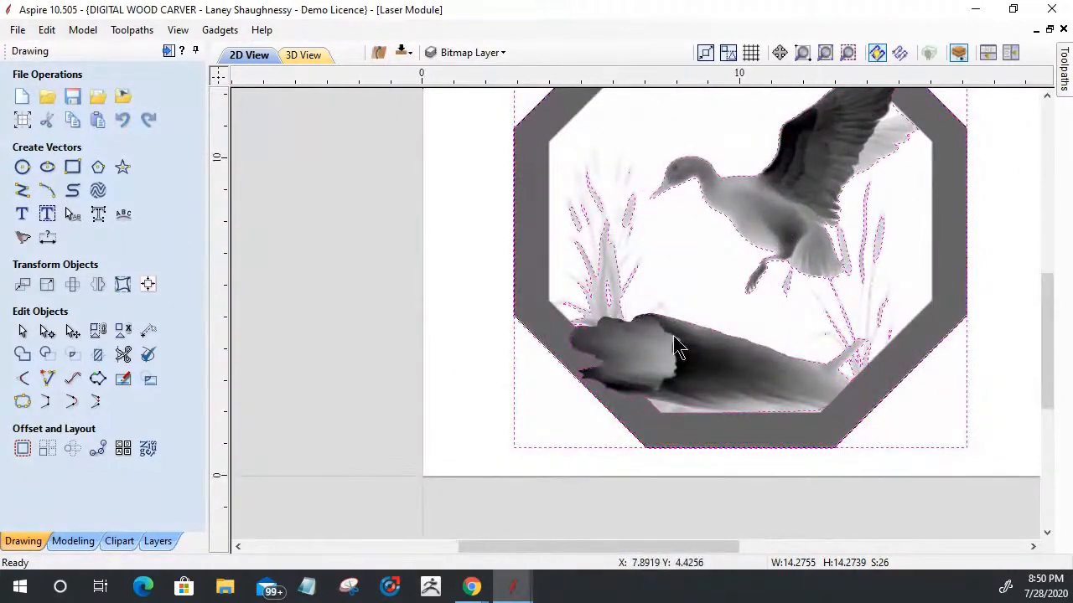
pyautogui.keyDown('shift'); pyautogui.click(565, 366); pyautogui.keyUp('shift')
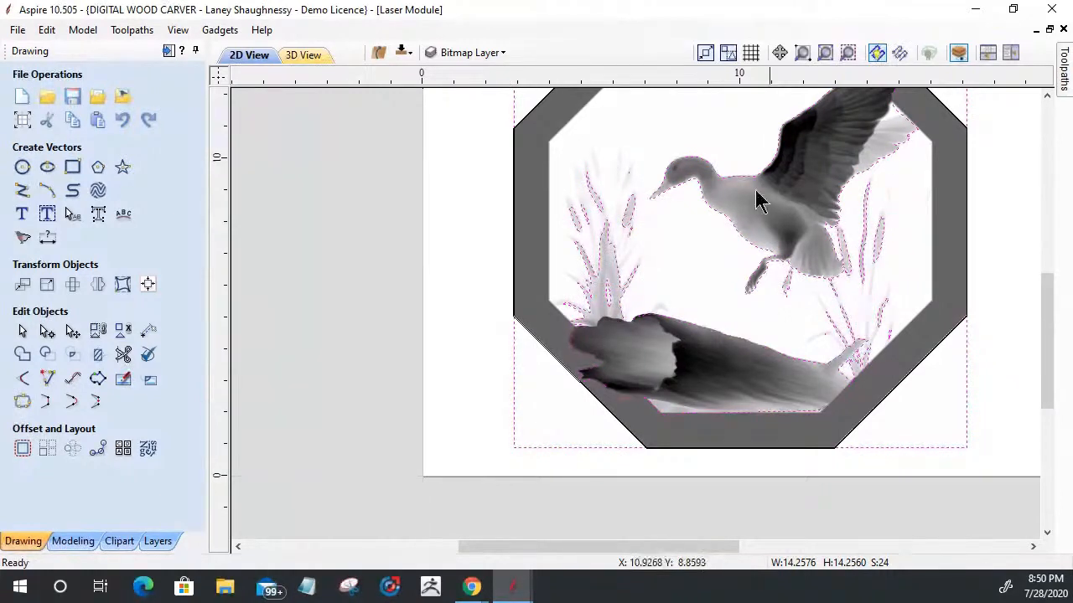
pyautogui.click(149, 382)
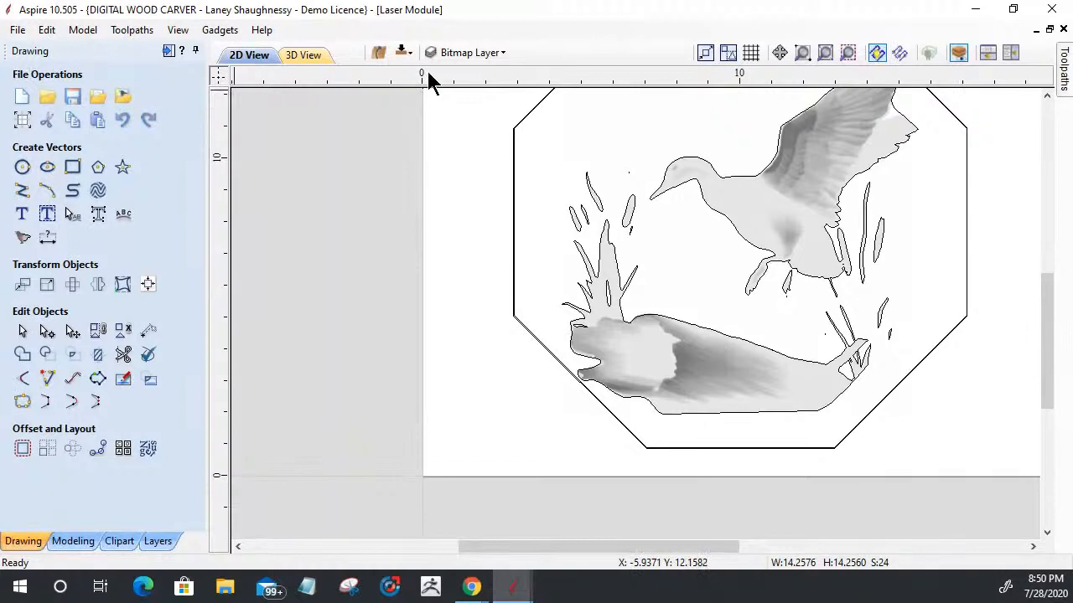
# Step: Show the toolpath operations and select the cropped bitmap together with all duck, log and grass vectors, excluding the octagon
pyautogui.click(168, 53)
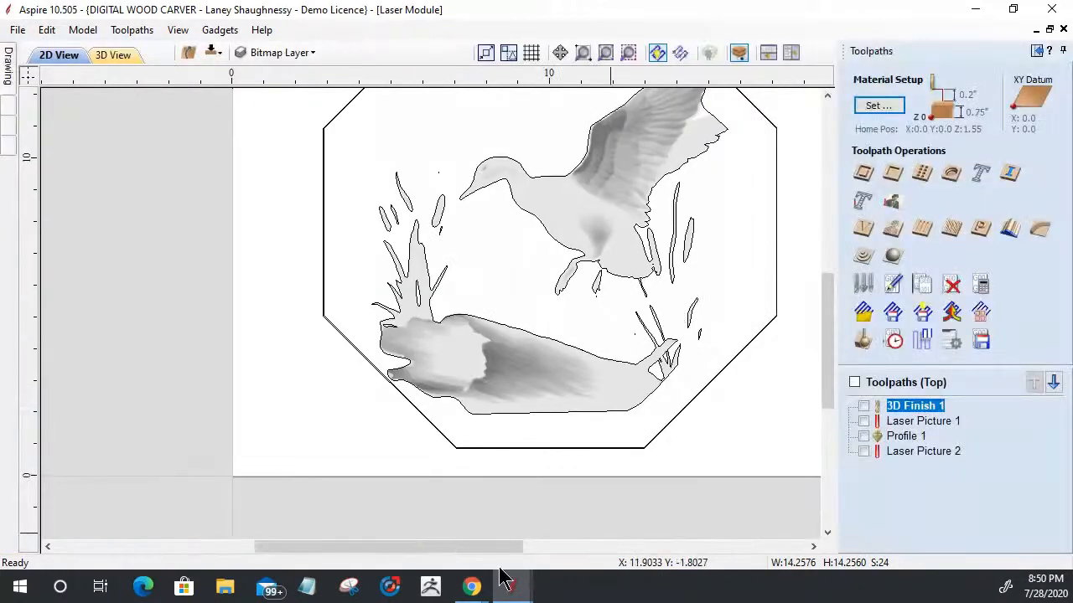
pyautogui.moveTo(513, 587)
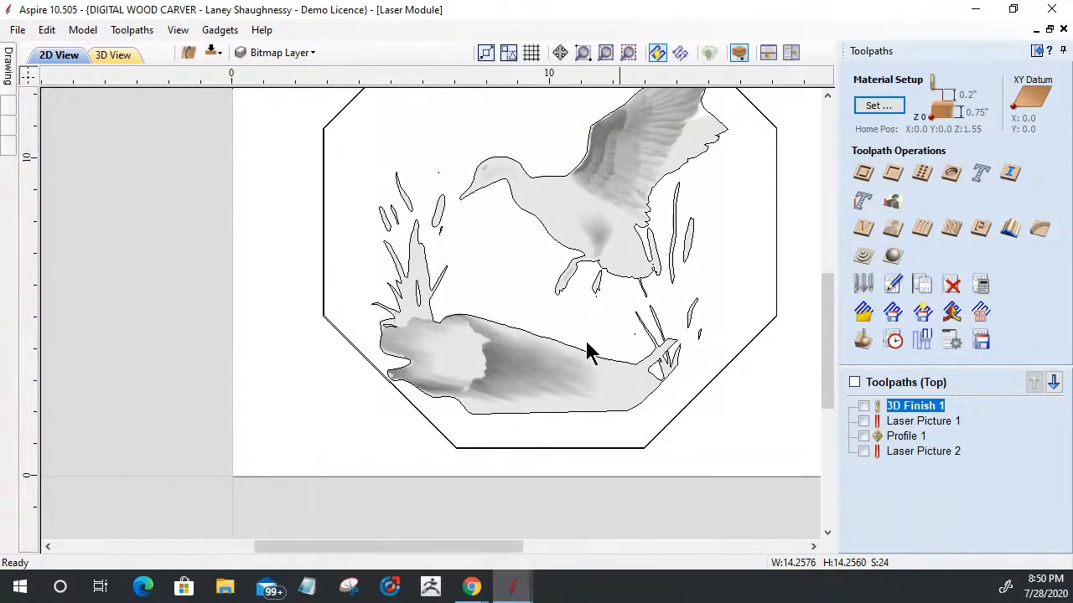
pyautogui.click(915, 408)
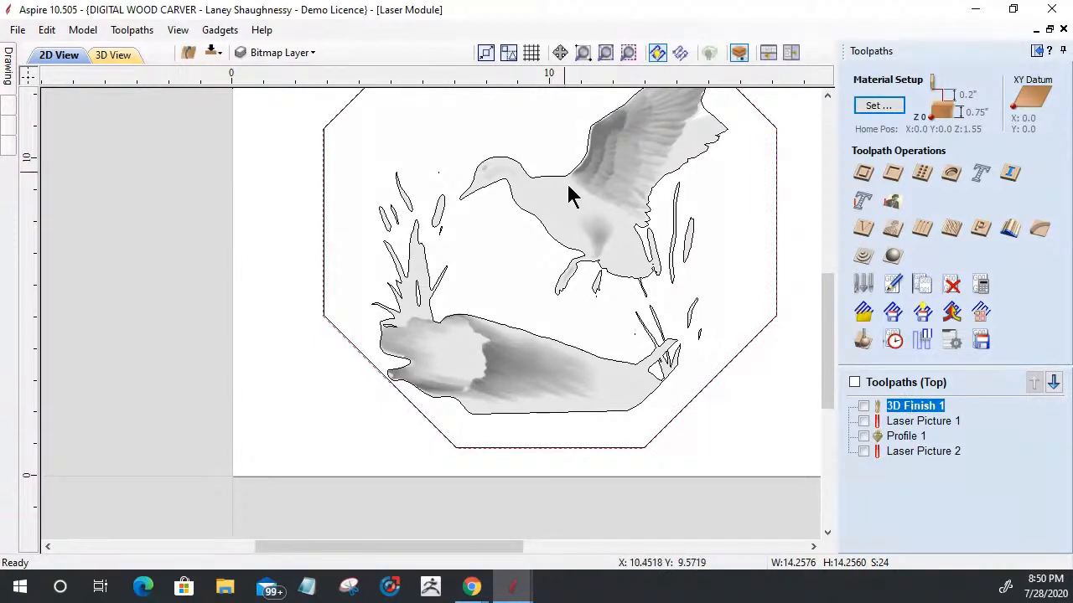
pyautogui.scroll(-2, 389, 300)
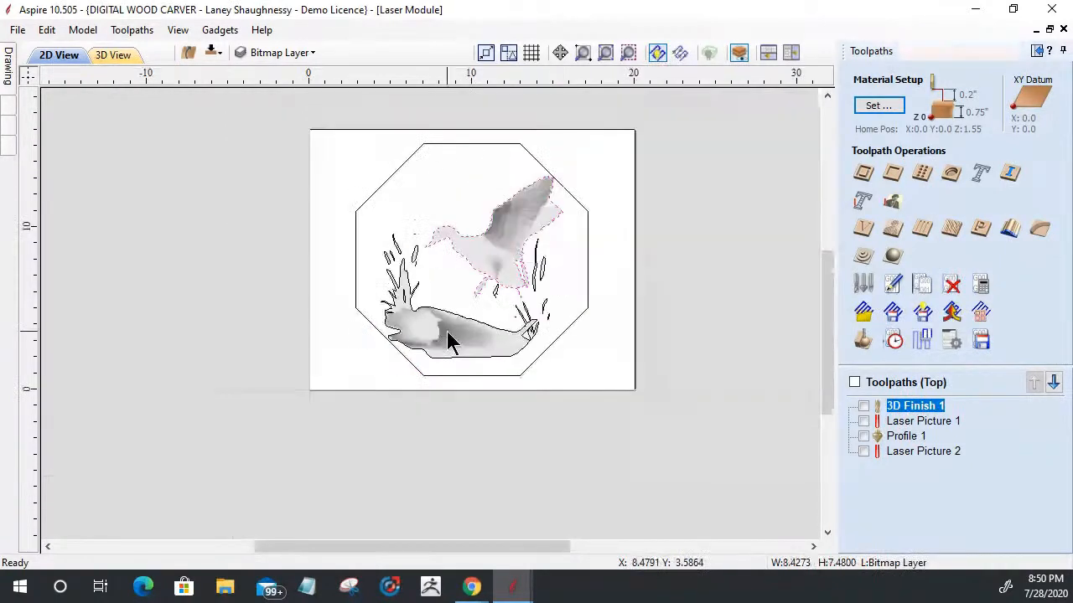
pyautogui.moveTo(279, 131); pyautogui.dragTo(571, 369)
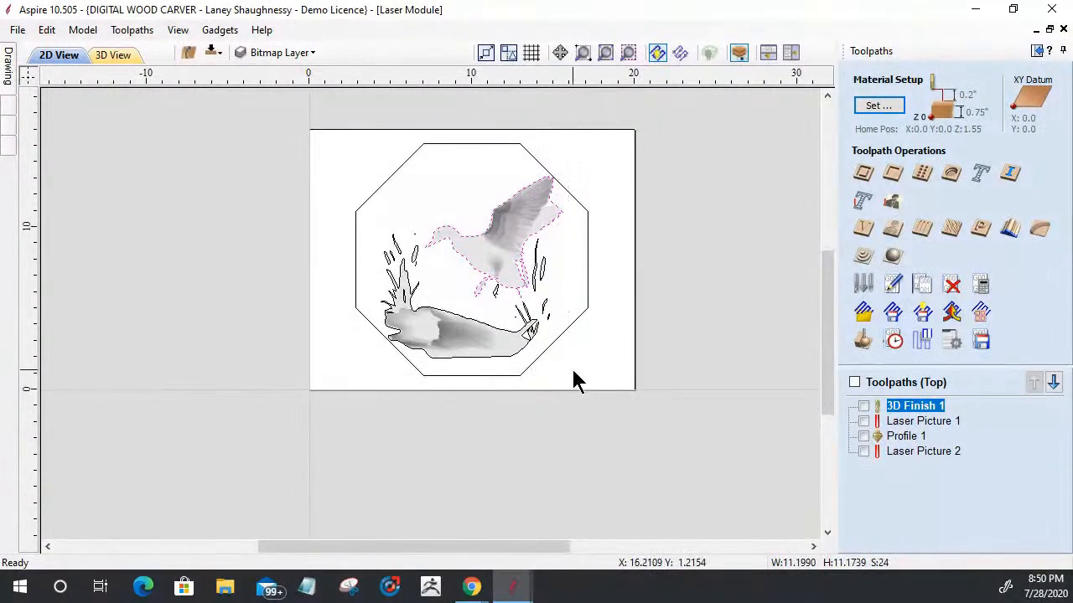
pyautogui.scroll(2, 427, 383)
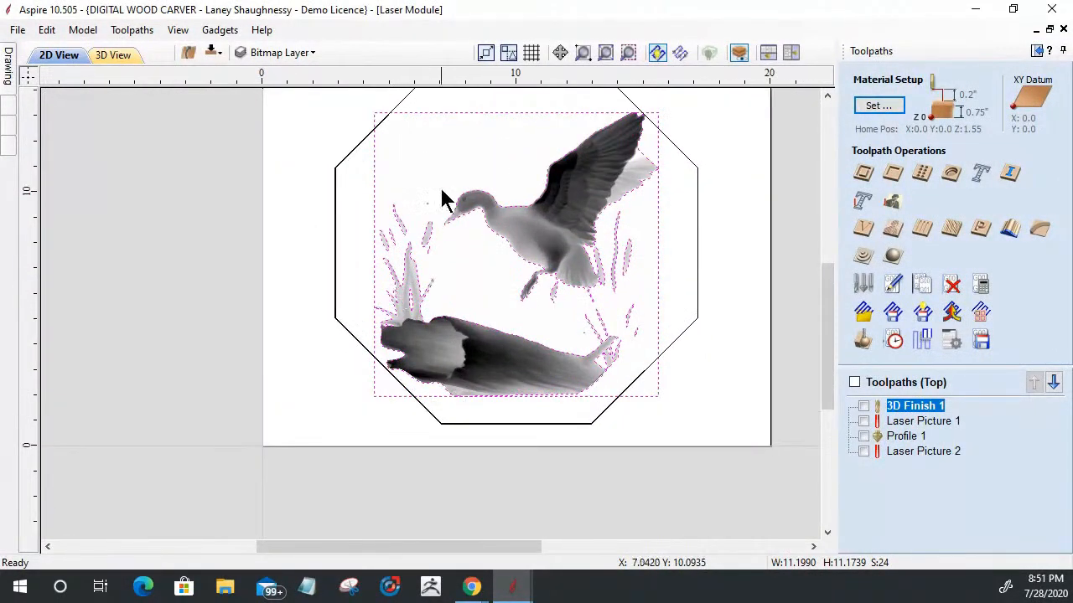
pyautogui.keyDown('shift'); pyautogui.click(511, 223); pyautogui.keyUp('shift')
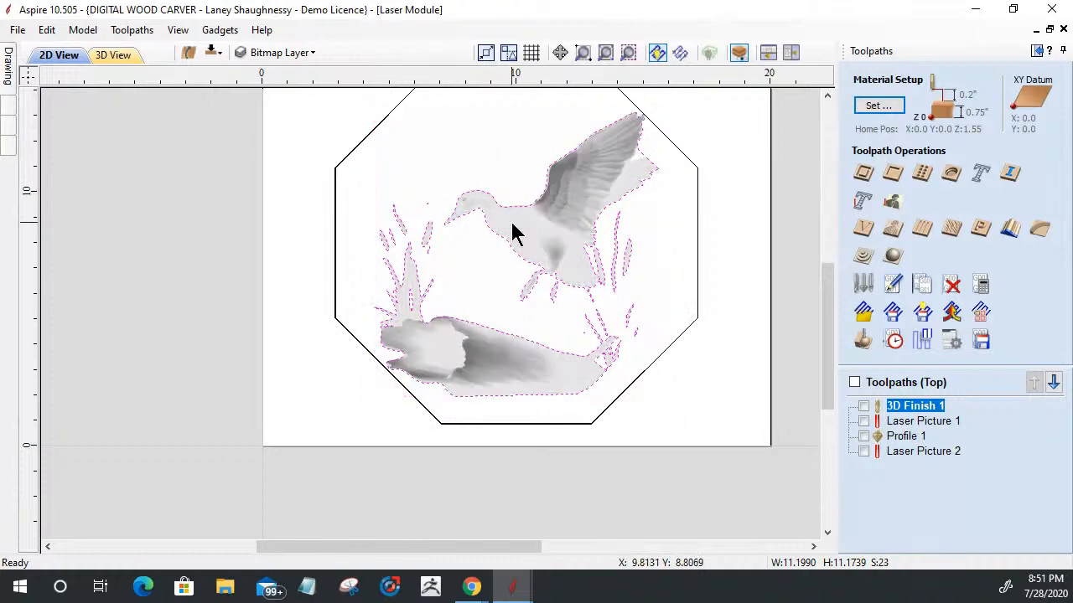
pyautogui.keyDown('shift'); pyautogui.click(515, 233); pyautogui.keyUp('shift')
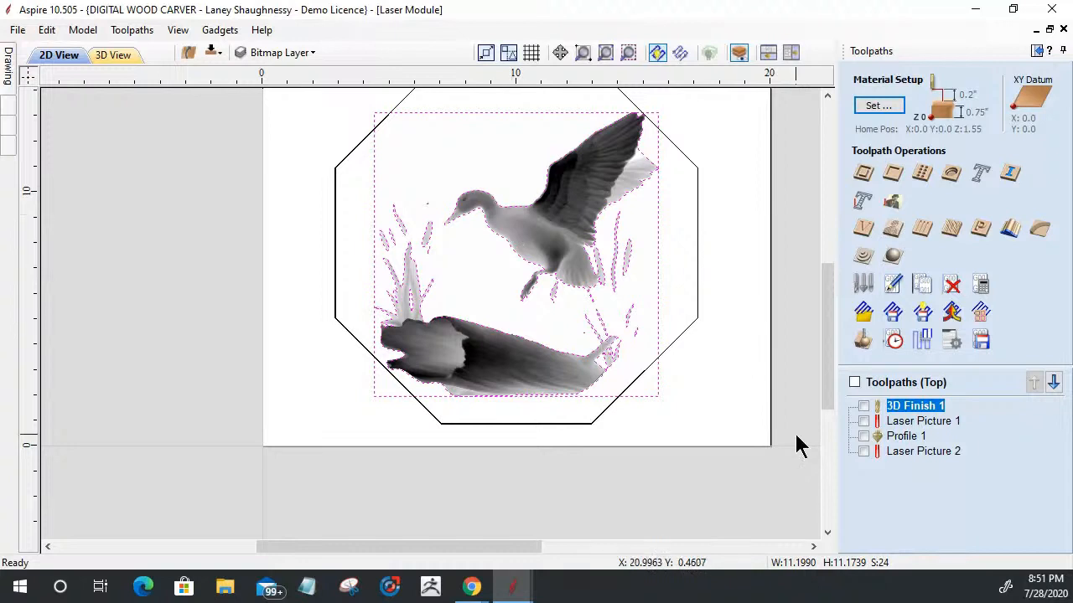
# Step: Start a Laser Picture toolpath with a line spacing of 0.0015 and enable projection onto the 3D model
pyautogui.click(893, 203)
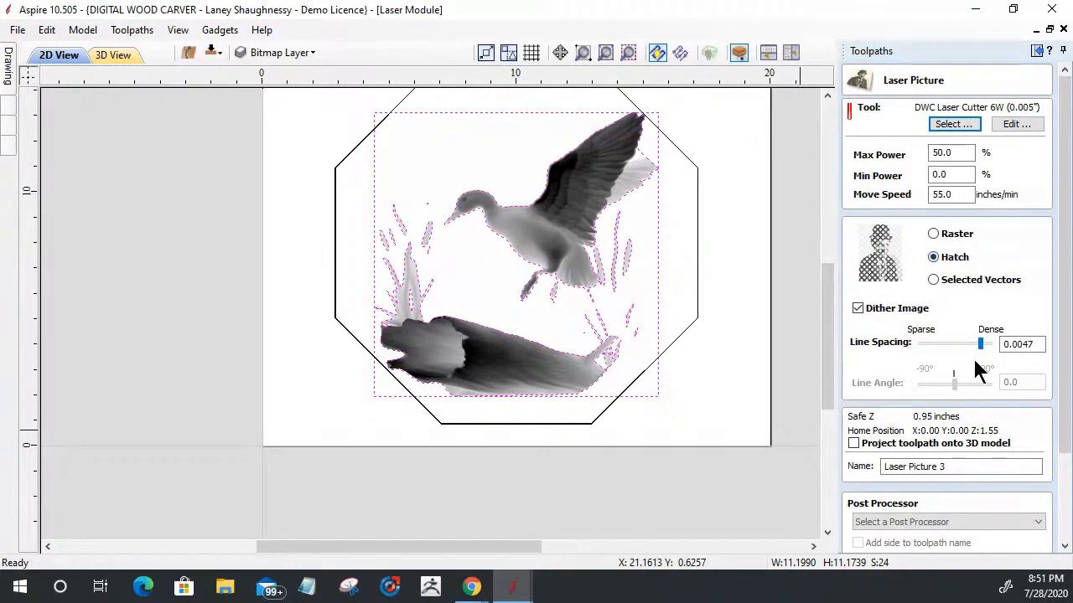
pyautogui.moveTo(980, 344); pyautogui.dragTo(991, 352)
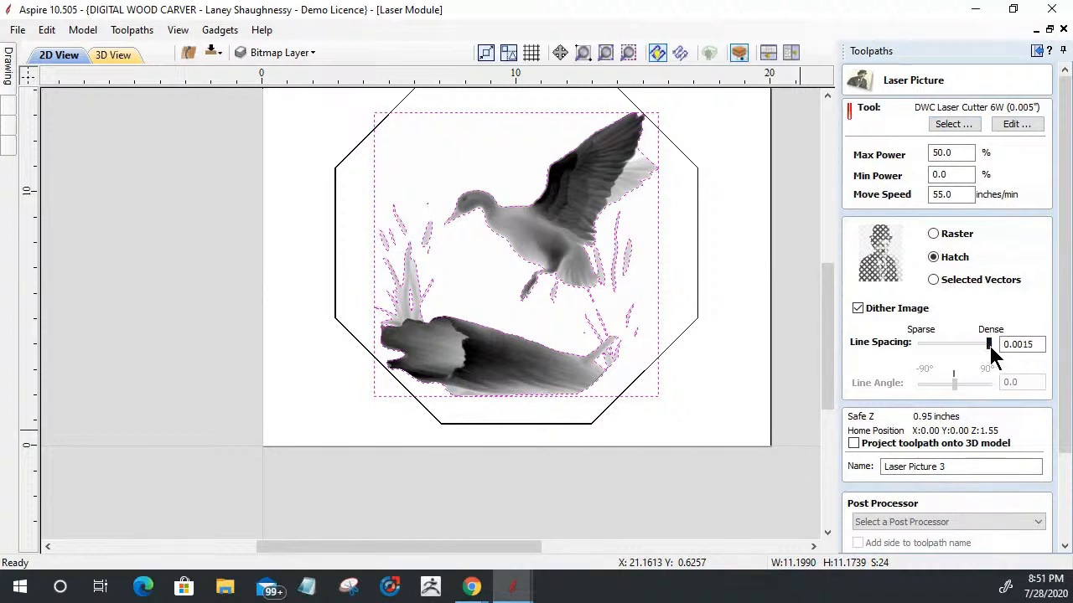
pyautogui.click(854, 442)
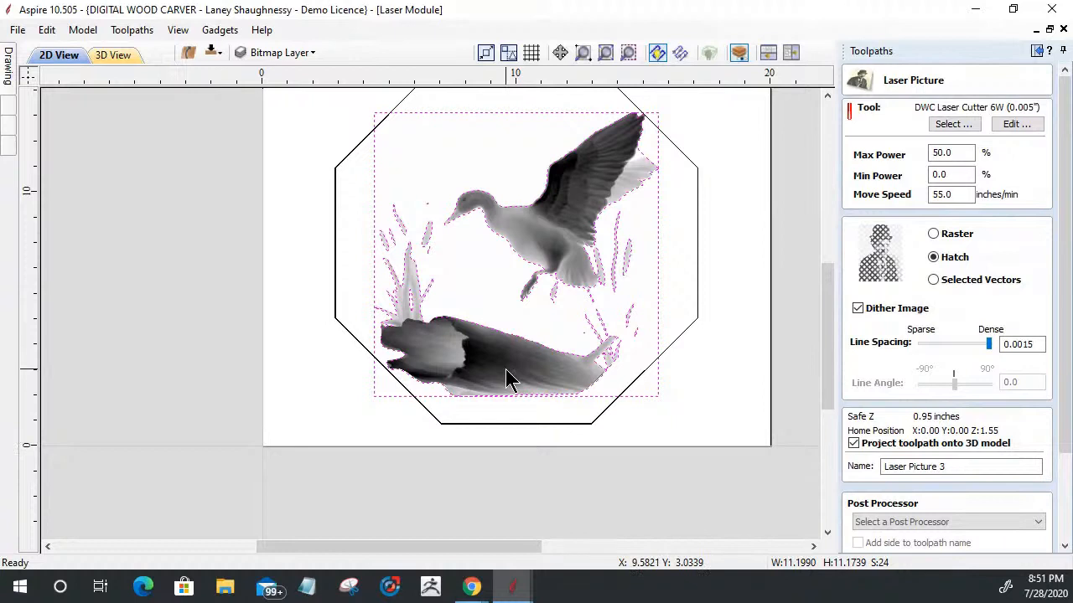
# Step: Name the toolpath "Laser Picture _Class" and try to calculate it
pyautogui.moveTo(1067, 386); pyautogui.dragTo(1068, 509)
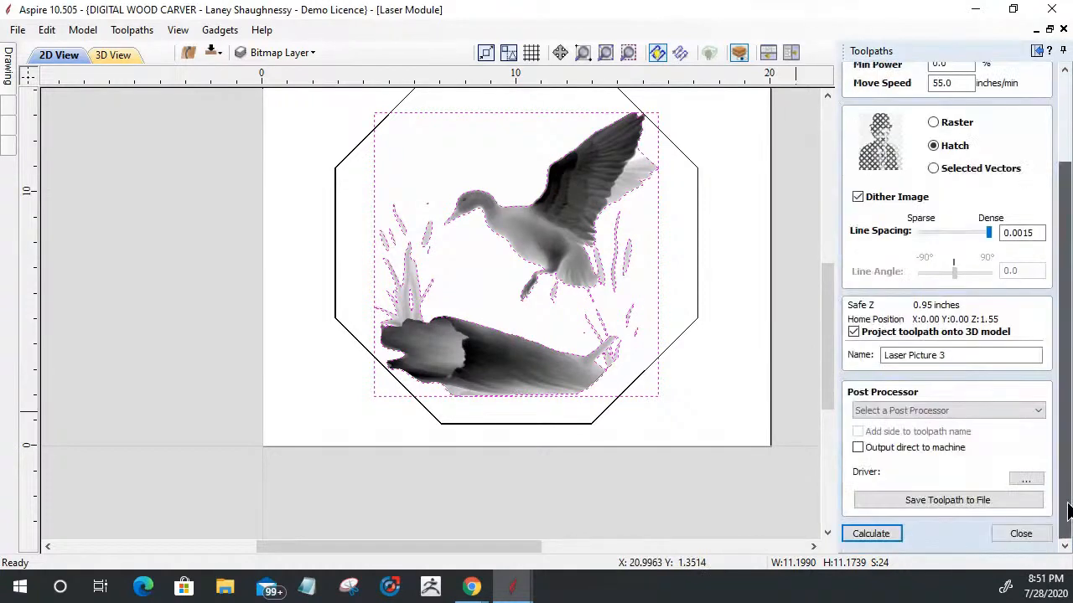
pyautogui.doubleClick(942, 356)
pyautogui.write('3')
pyautogui.press('BackSpace')
pyautogui.write('_Class')
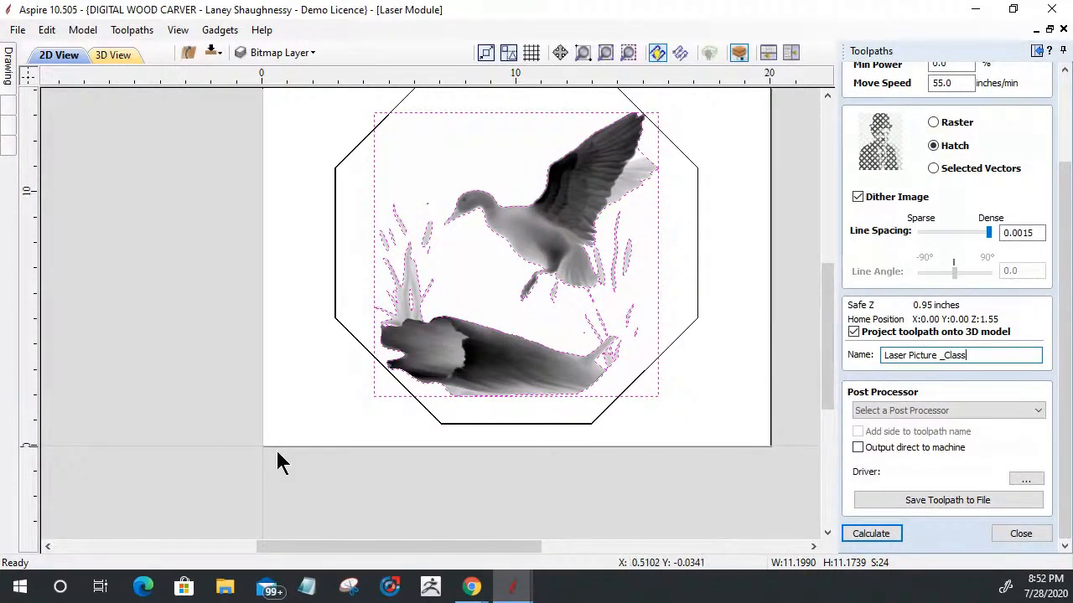
pyautogui.click(869, 537)
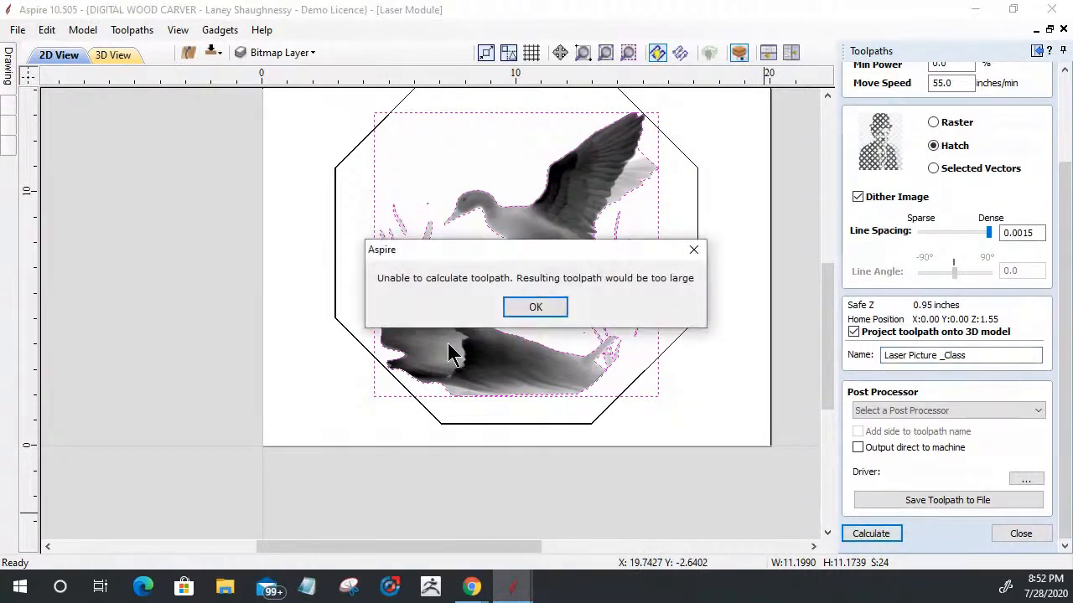
# Step: Switch the Laser Picture _Class toolpath to the Raster strategy with a line spacing of 0.0042 and calculate it
pyautogui.click(509, 308)
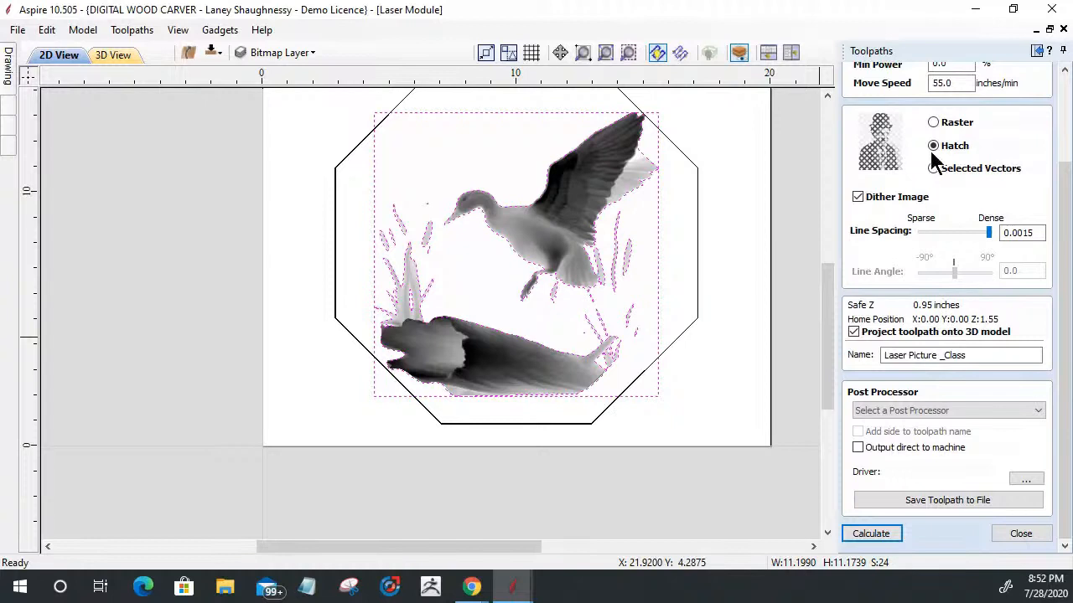
pyautogui.click(934, 122)
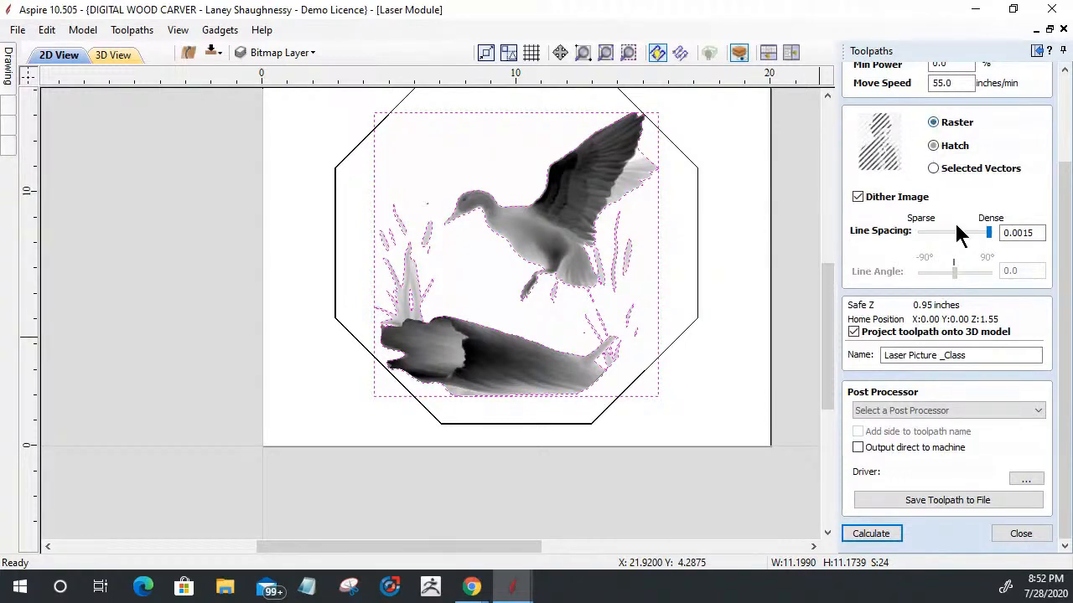
pyautogui.moveTo(987, 227); pyautogui.dragTo(983, 238)
pyautogui.click(870, 534)
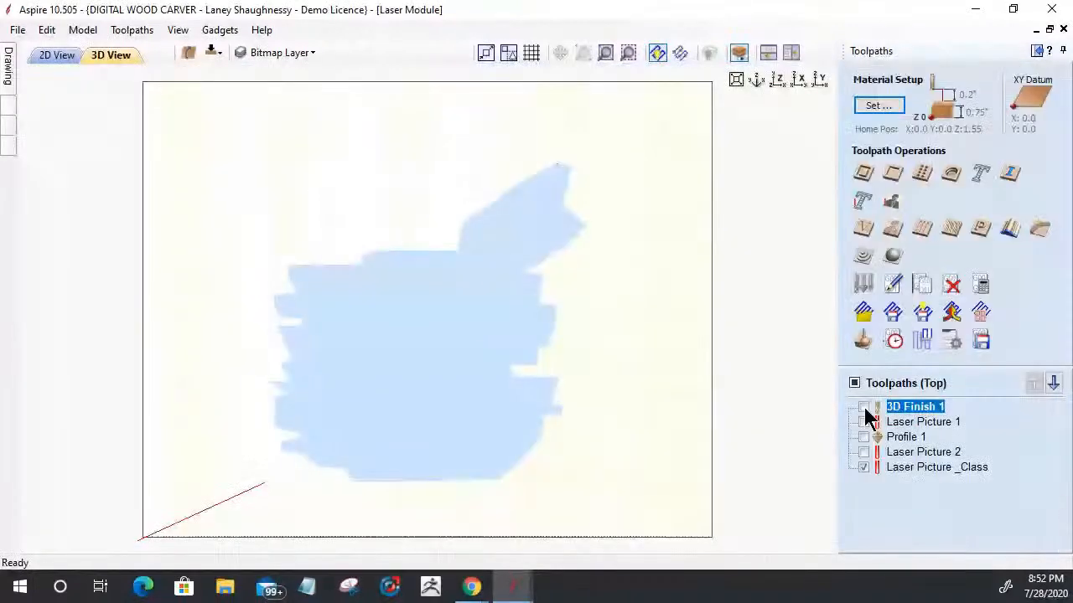
pyautogui.moveTo(874, 415)
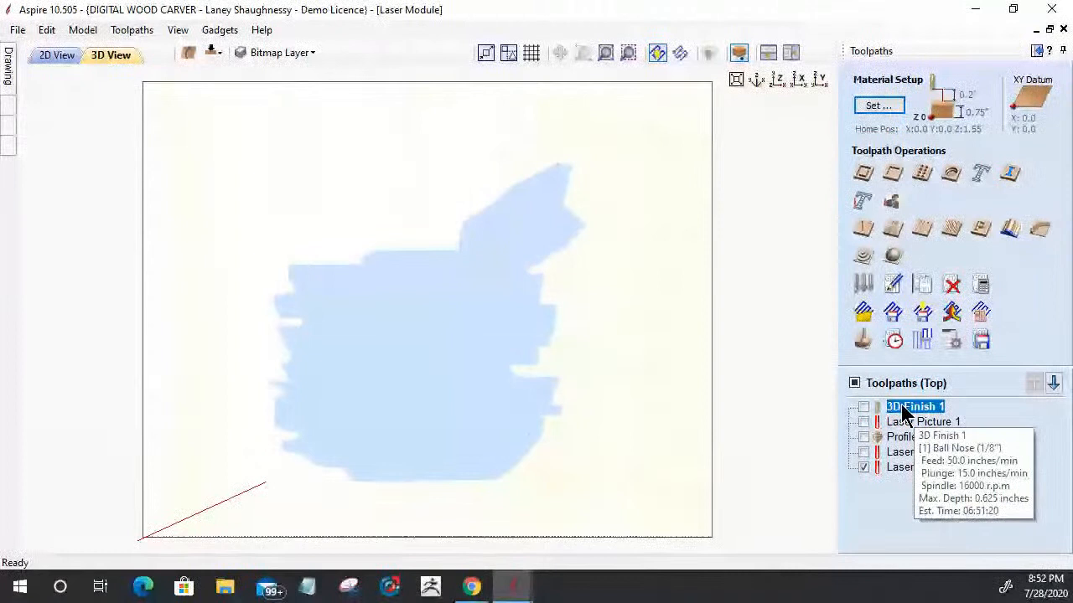
pyautogui.click(893, 255)
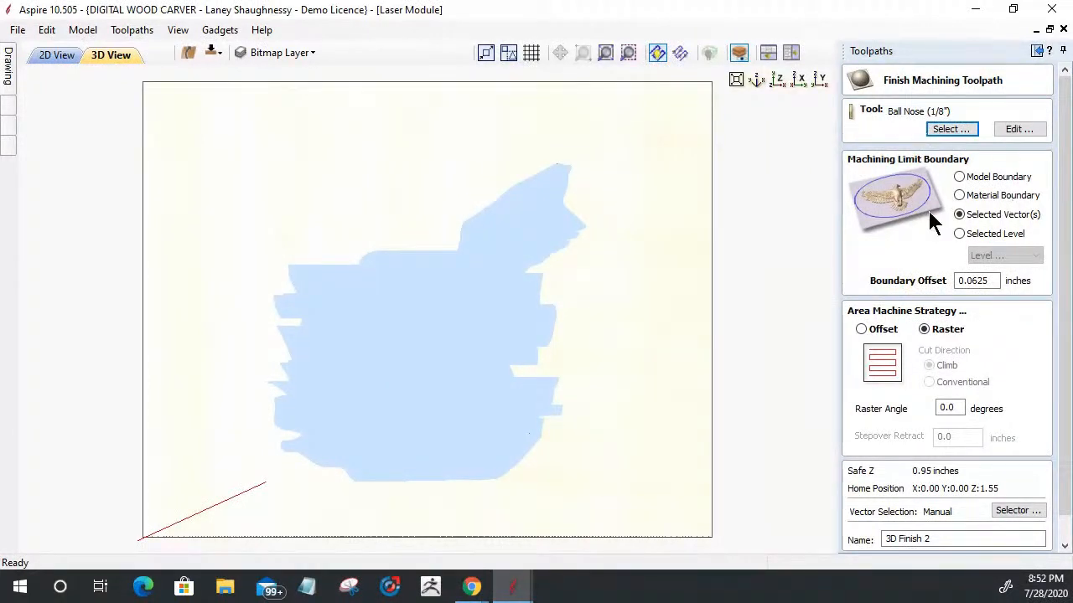
pyautogui.scroll(-1, 1065, 239)
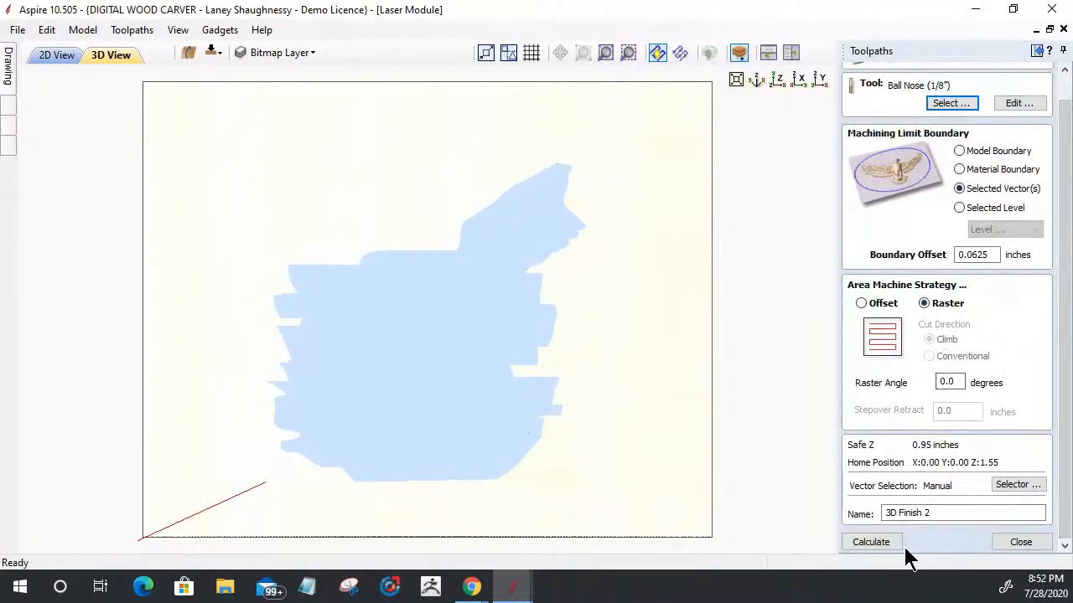
pyautogui.click(1016, 540)
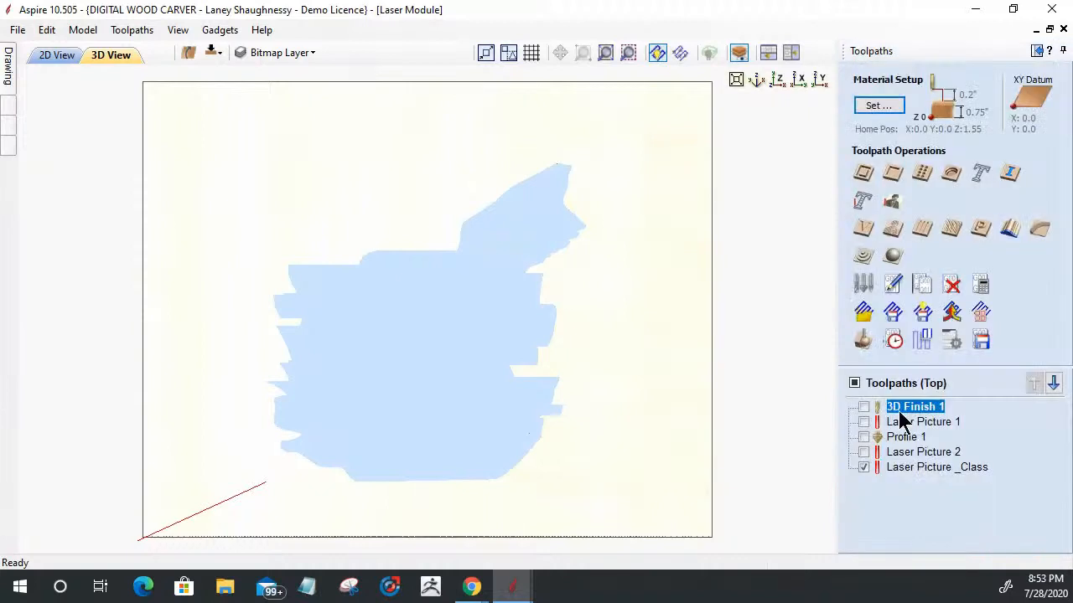
# Step: Start an animated preview of the 3D Finish 1 toolpath on the maple block from an angled view
pyautogui.click(874, 380)
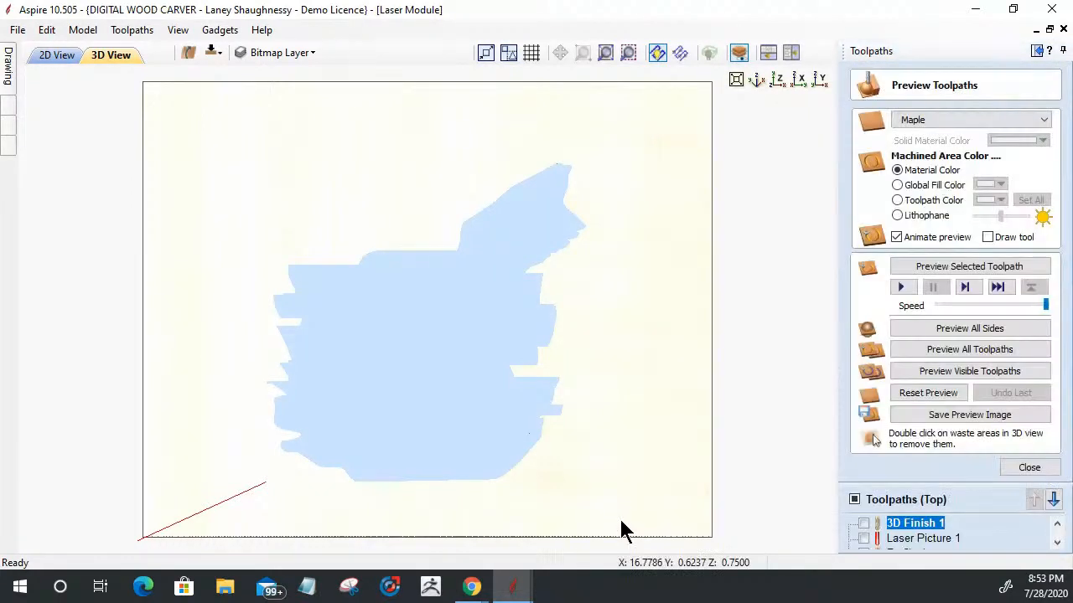
pyautogui.moveTo(625, 529); pyautogui.dragTo(670, 503)
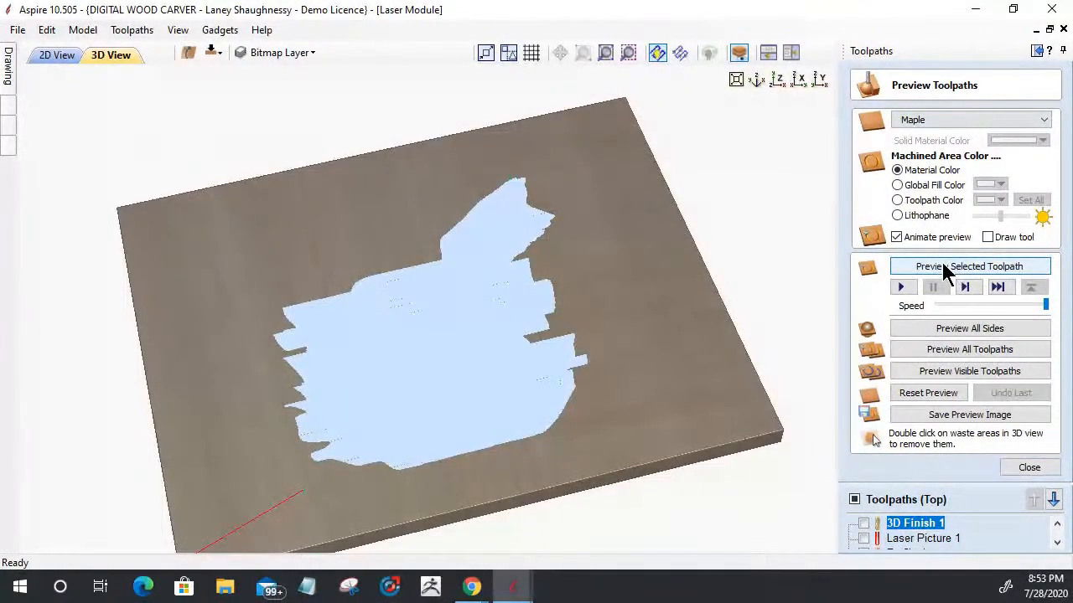
pyautogui.click(922, 268)
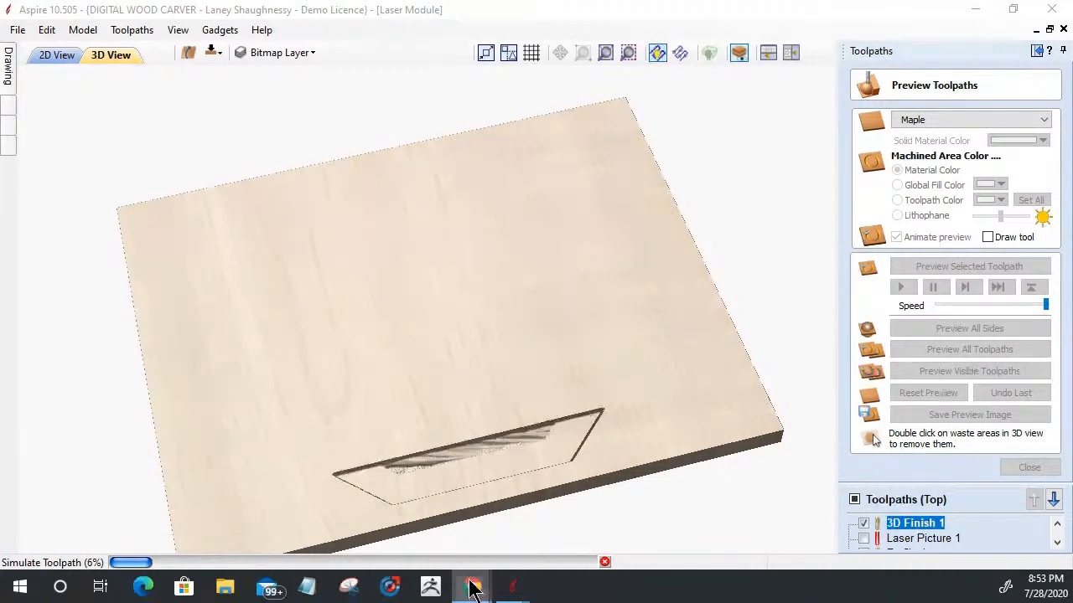
# Step: Switch to the unresponsive Aspire window with the eagle bitmap trace and try to close it
pyautogui.moveTo(512, 589)
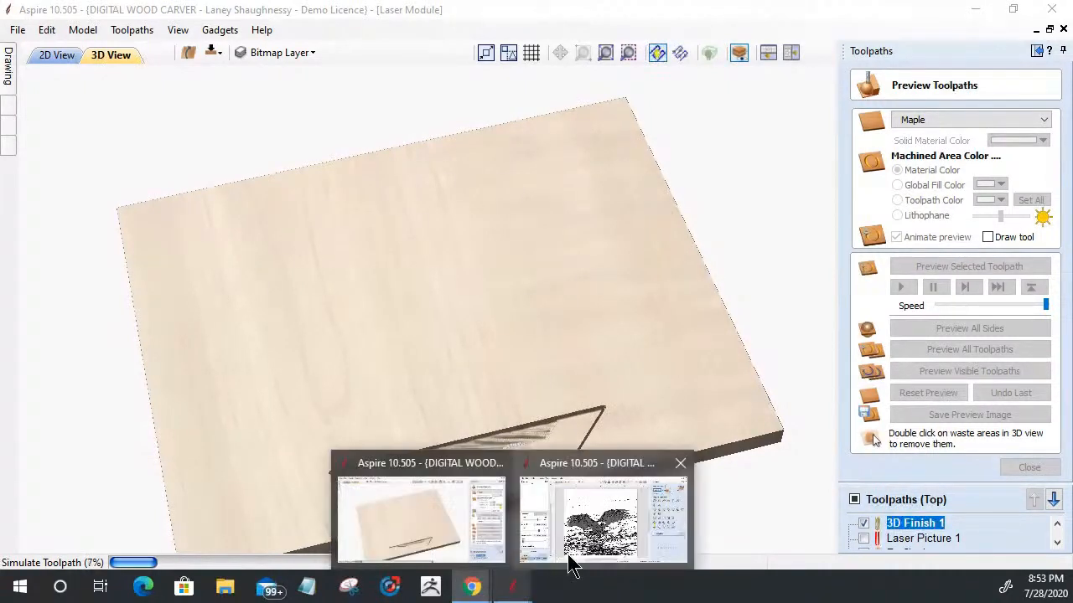
pyautogui.click(572, 566)
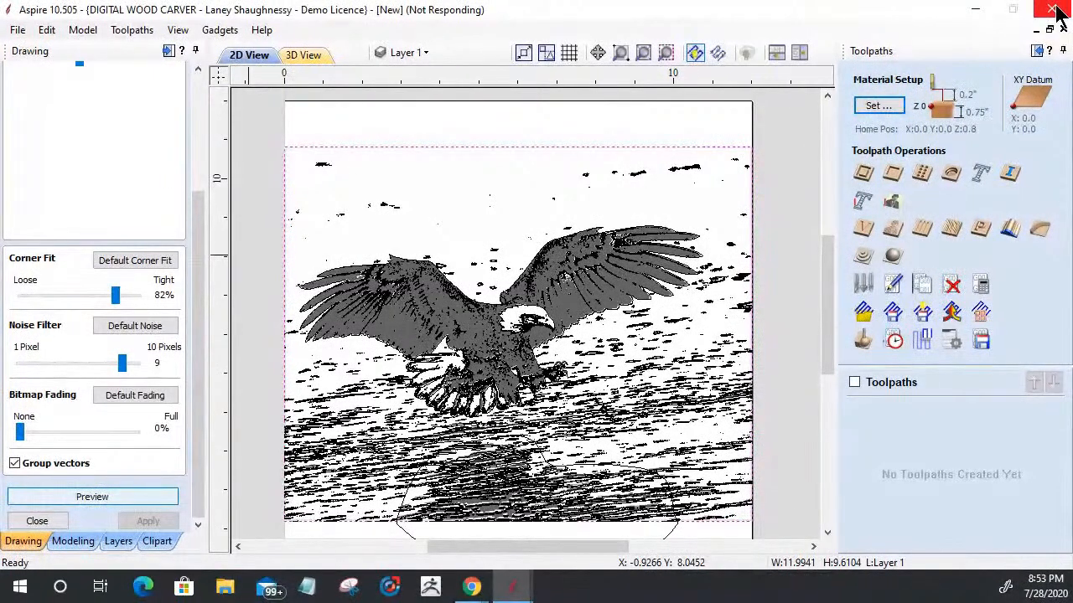
pyautogui.moveTo(528, 593)
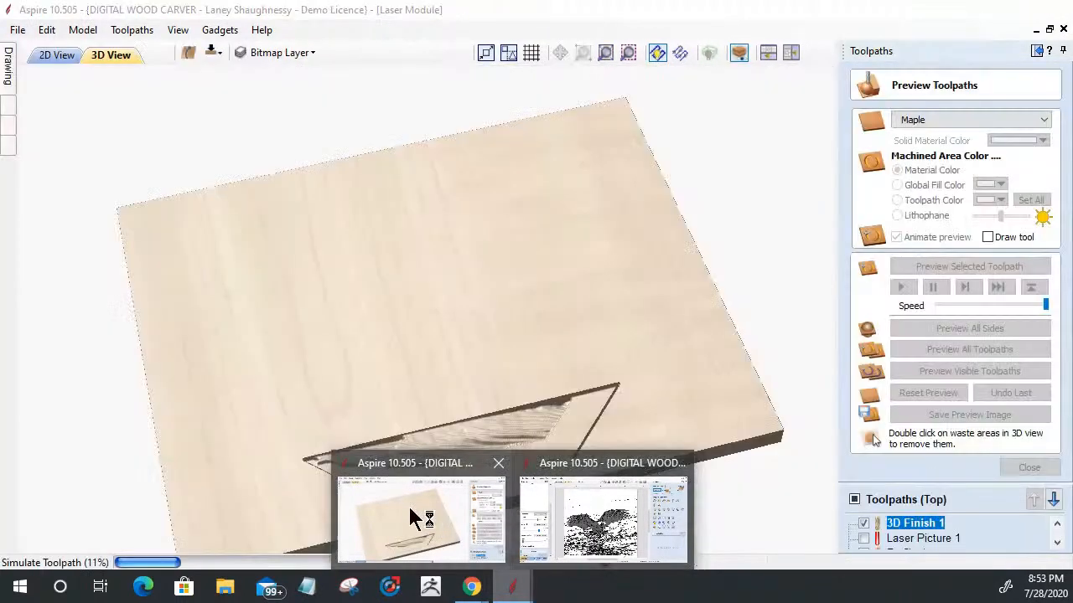
pyautogui.click(411, 518)
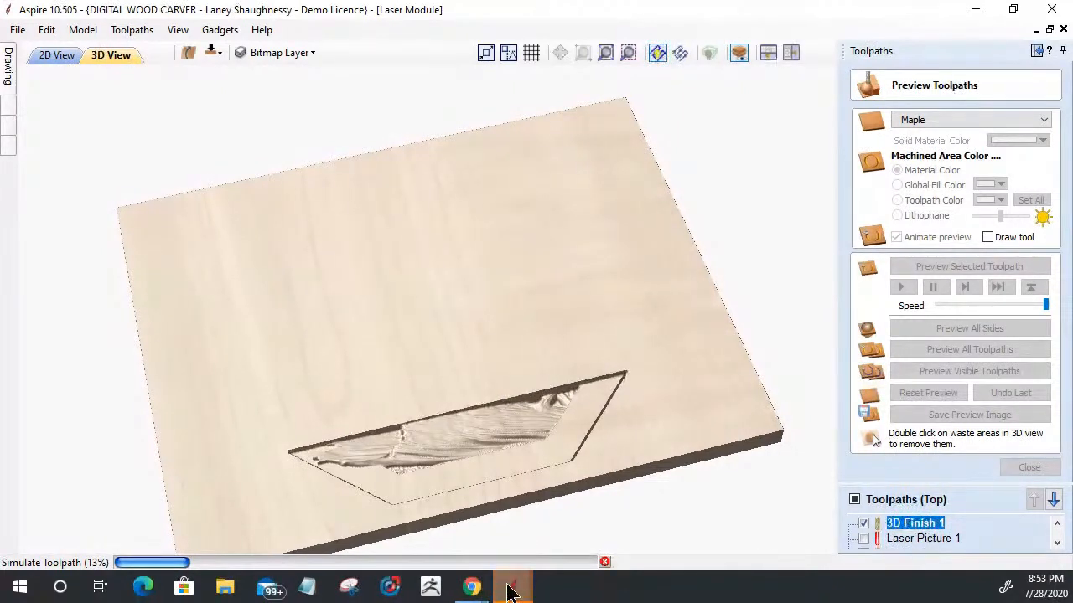
pyautogui.moveTo(511, 591)
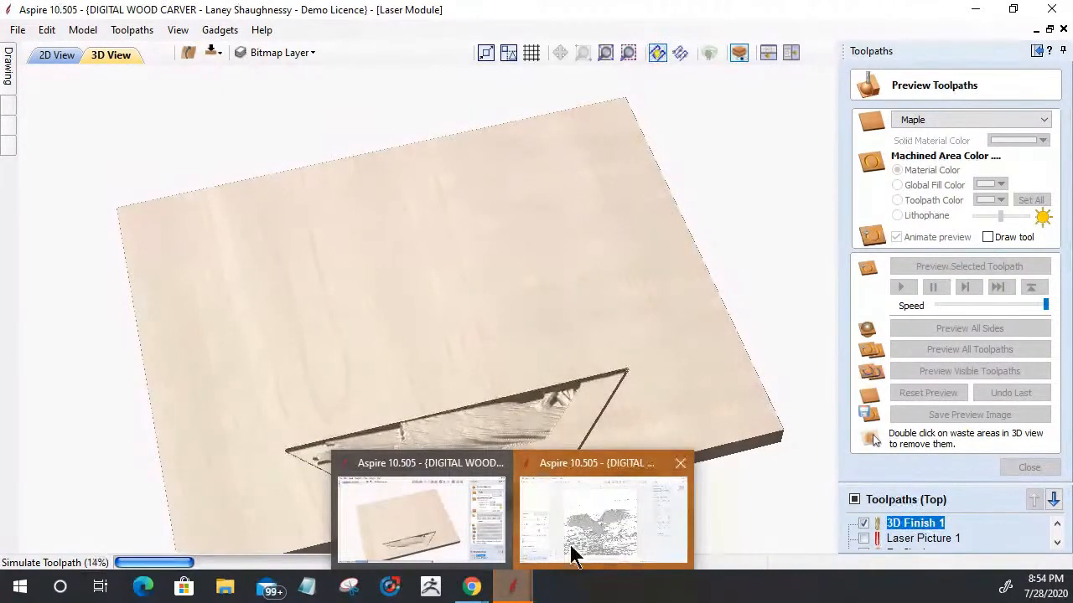
pyautogui.click(572, 554)
pyautogui.click(484, 308)
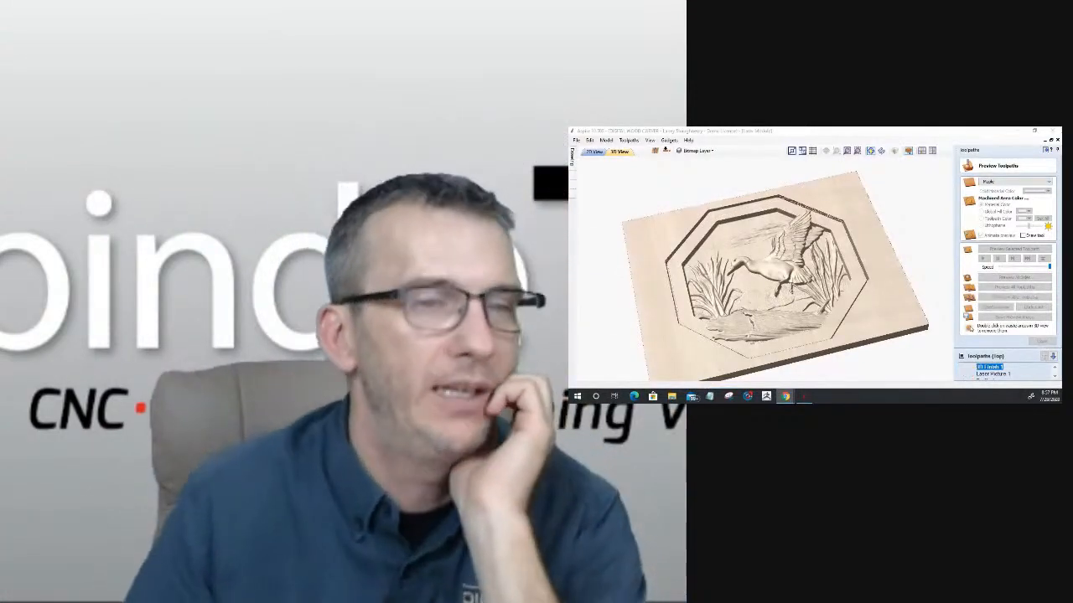
# Step: Inspect the previewed duck carving from above and at an angle, then close the toolpath preview
pyautogui.click(999, 307)
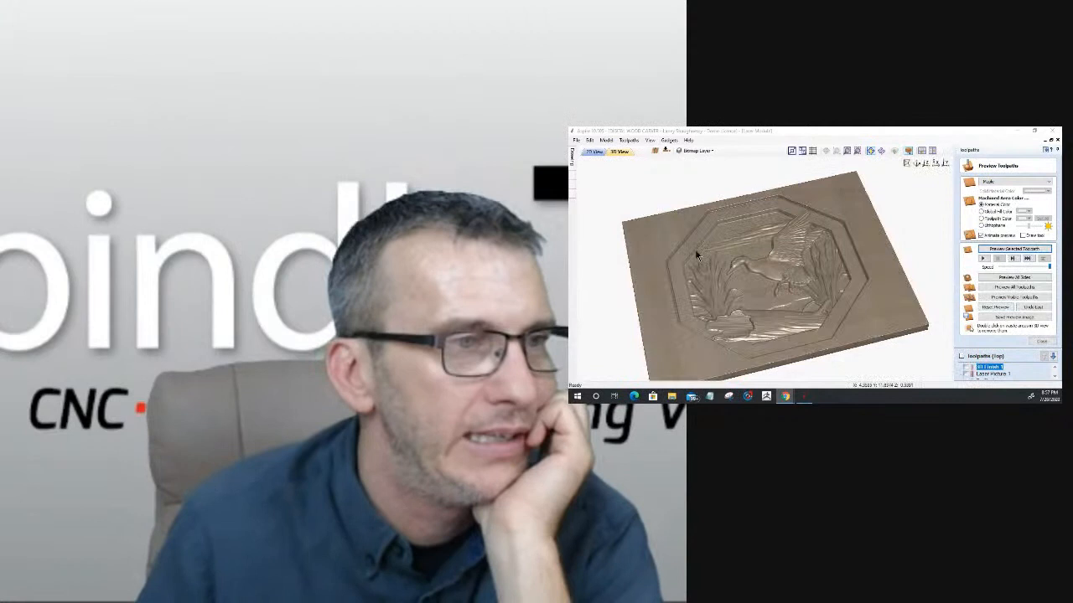
pyautogui.moveTo(759, 316); pyautogui.dragTo(893, 177)
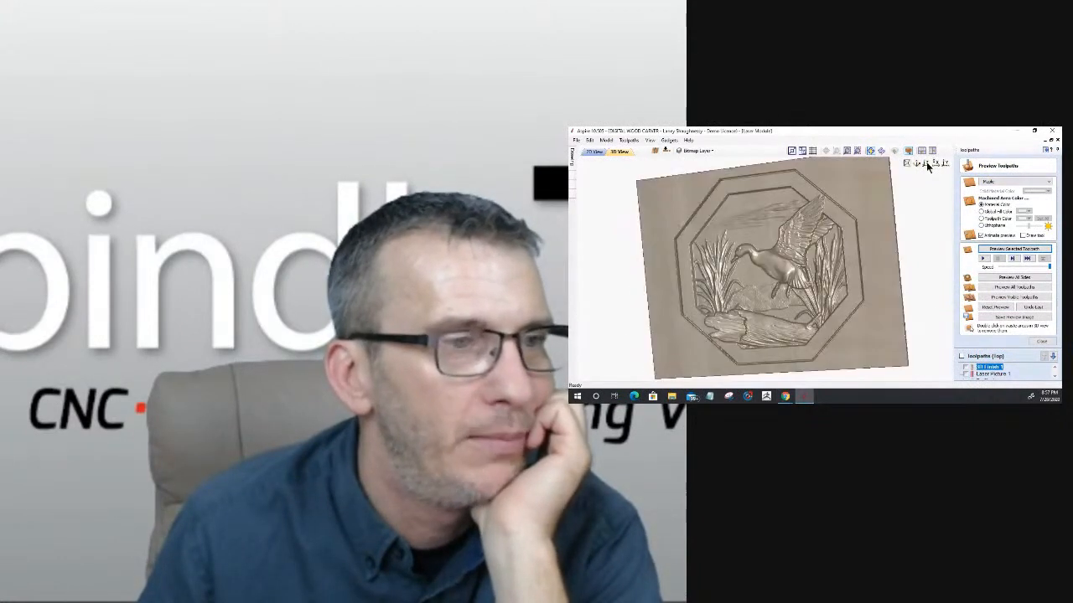
pyautogui.click(926, 163)
pyautogui.moveTo(779, 350); pyautogui.dragTo(797, 342)
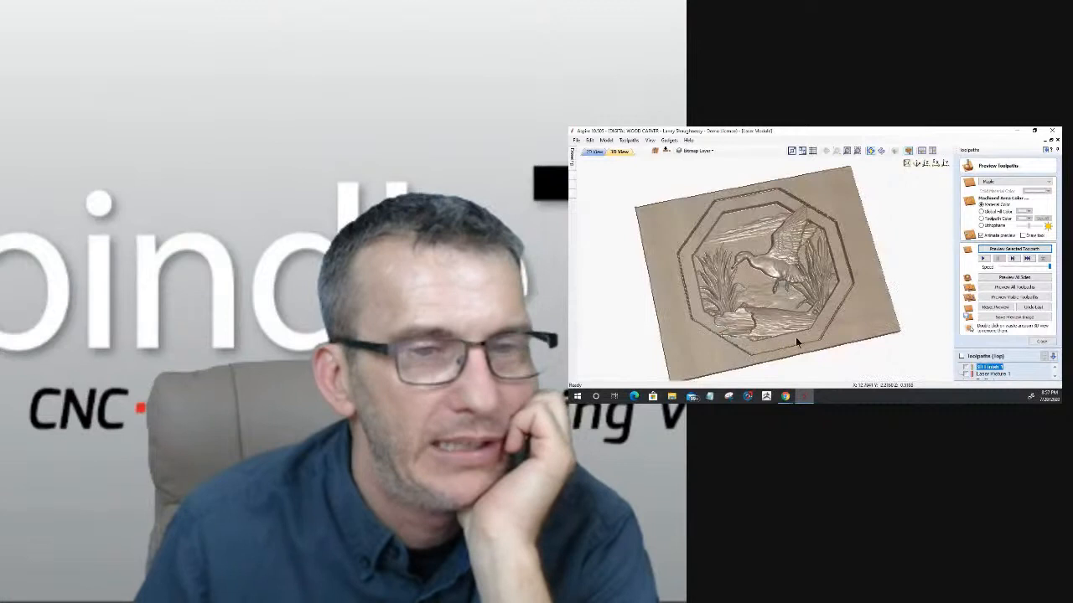
pyautogui.click(1042, 342)
# Step: Preview the Laser Picture _Class toolpath on the carved duck scene and inspect it from above and at an angle
pyautogui.click(983, 342)
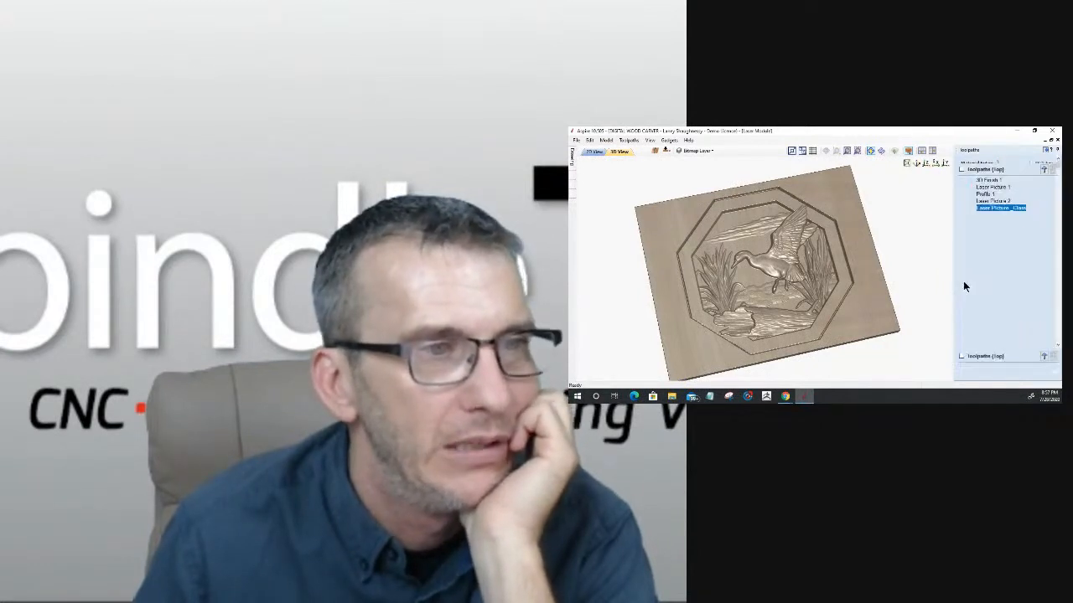
pyautogui.click(963, 281)
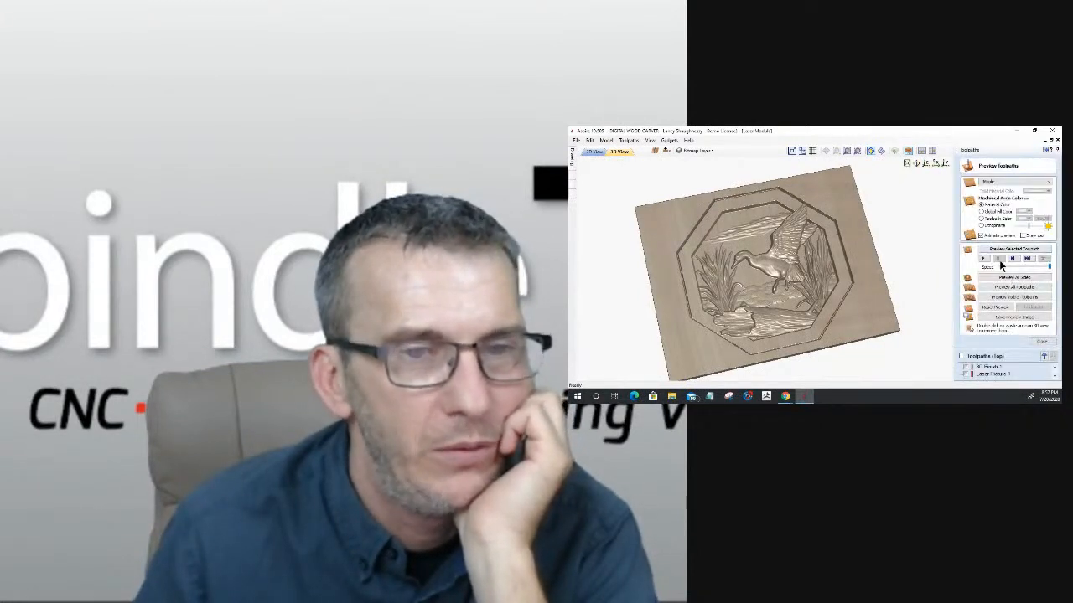
pyautogui.click(1055, 377)
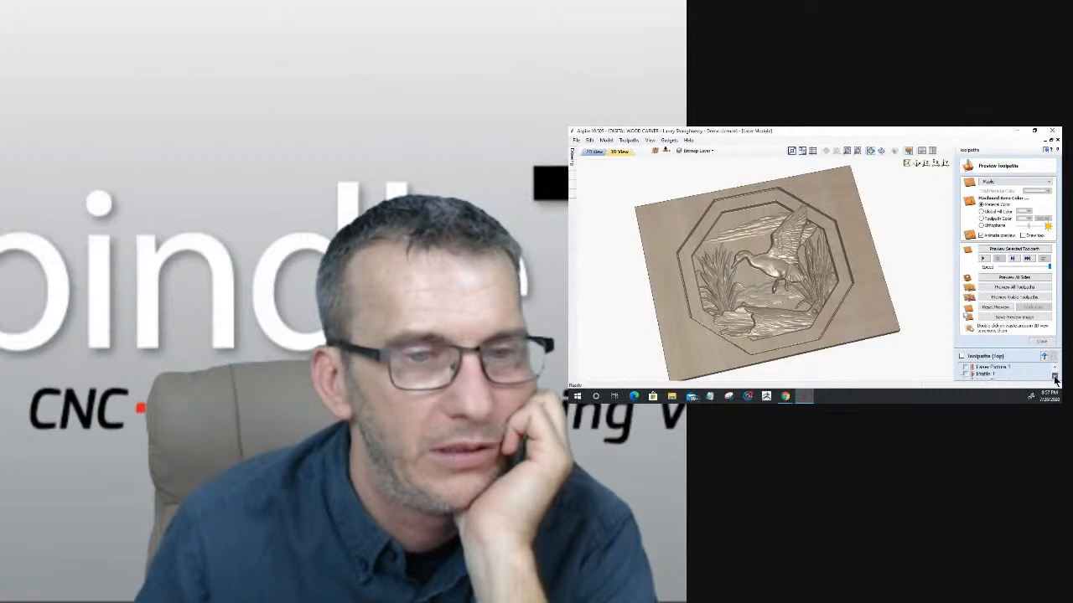
pyautogui.click(1055, 377)
pyautogui.click(1055, 378)
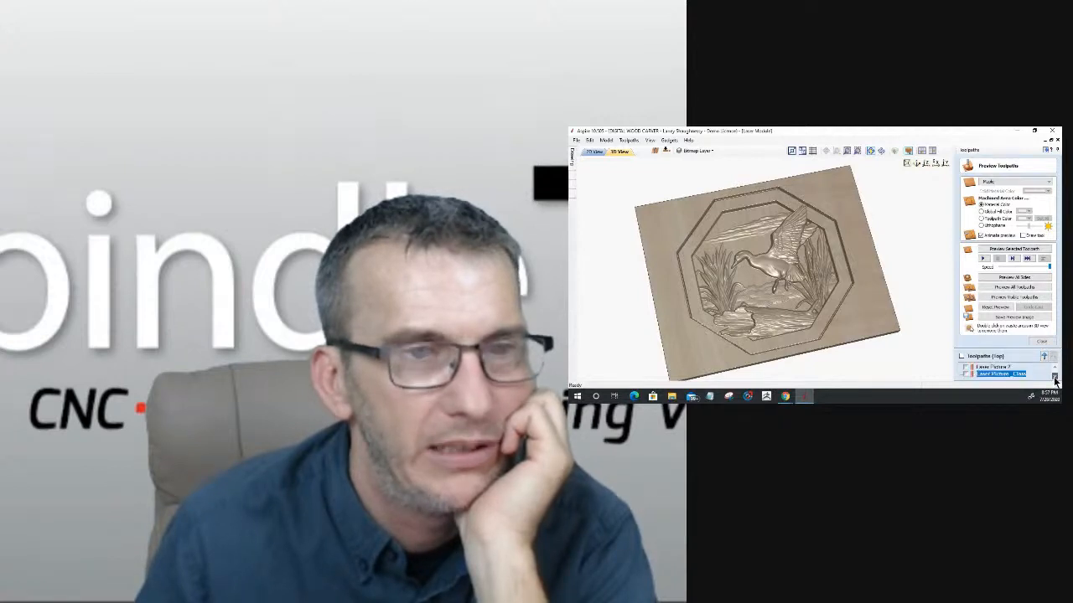
pyautogui.click(1010, 253)
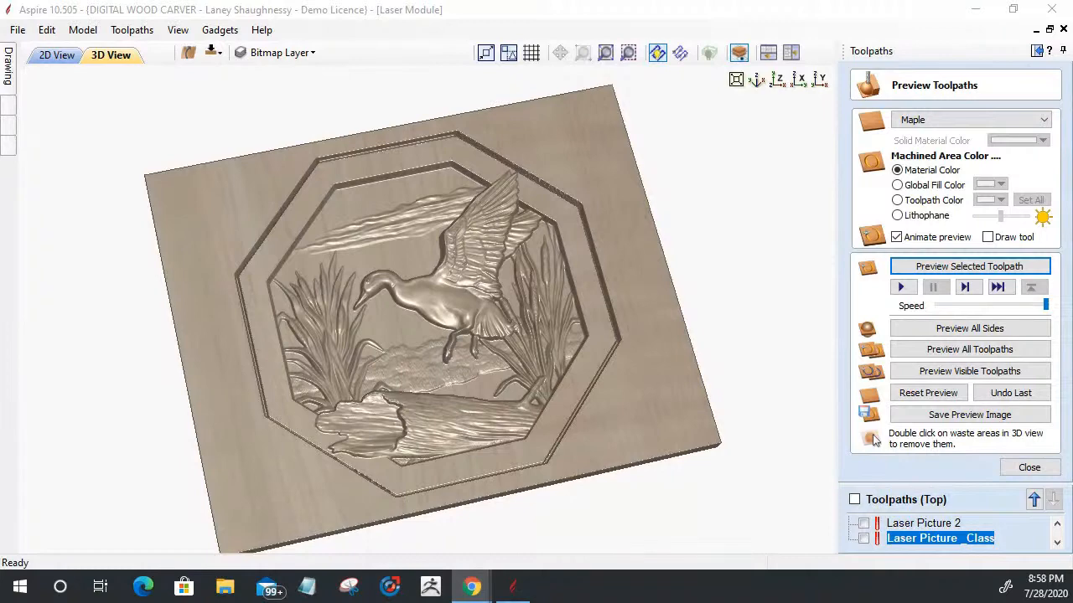
pyautogui.click(777, 81)
pyautogui.scroll(3, 415, 474)
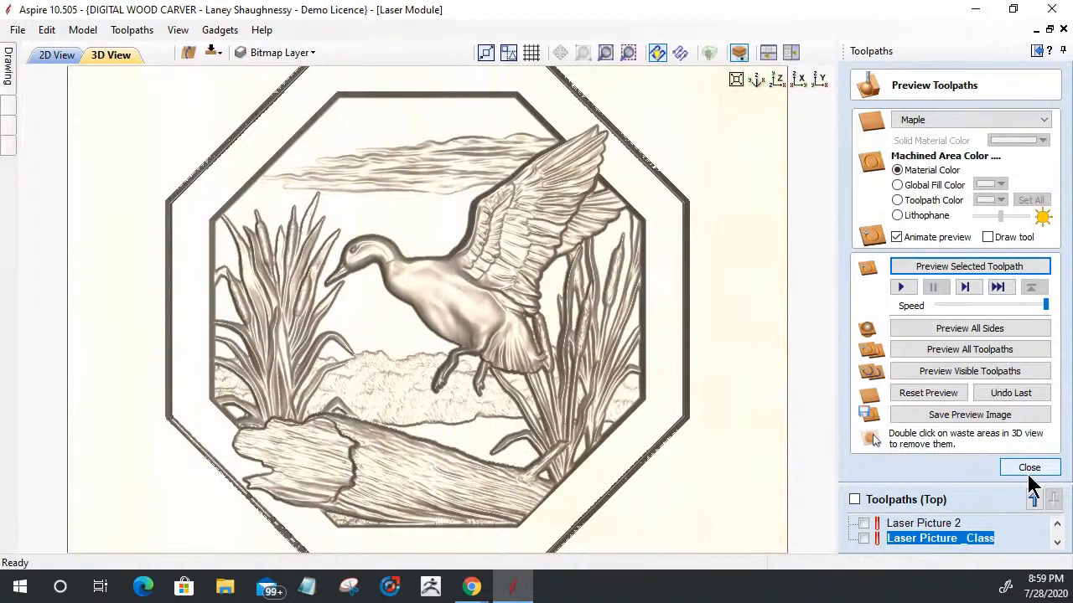
pyautogui.moveTo(486, 481); pyautogui.dragTo(489, 393)
# Step: Review the settings of the Laser Picture _Class toolpath, close them unchanged and look over the whole carved block
pyautogui.doubleClick(894, 539)
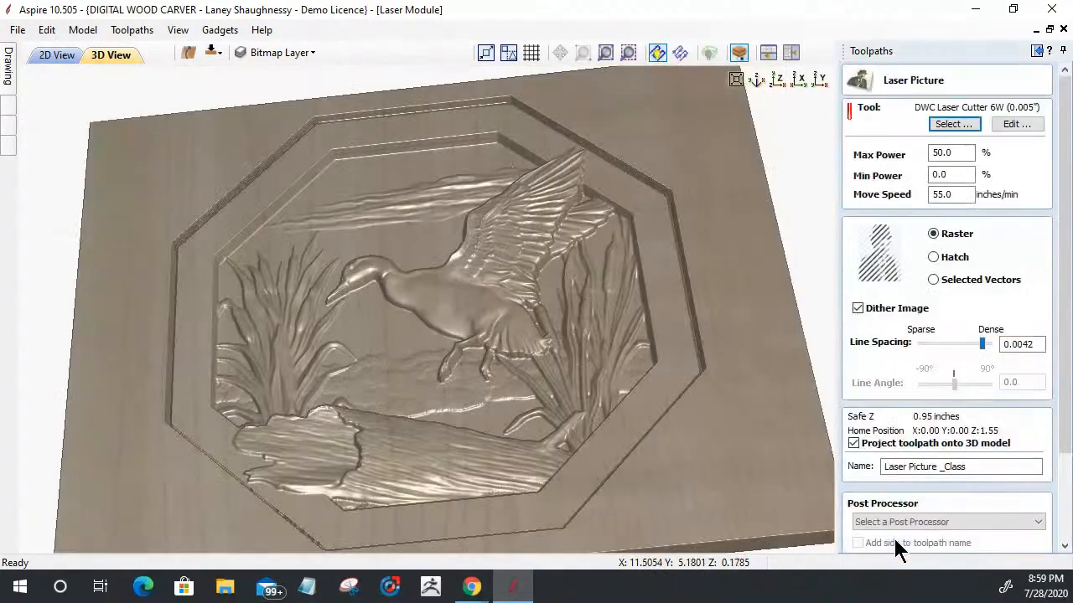
pyautogui.moveTo(1064, 407); pyautogui.dragTo(1062, 478)
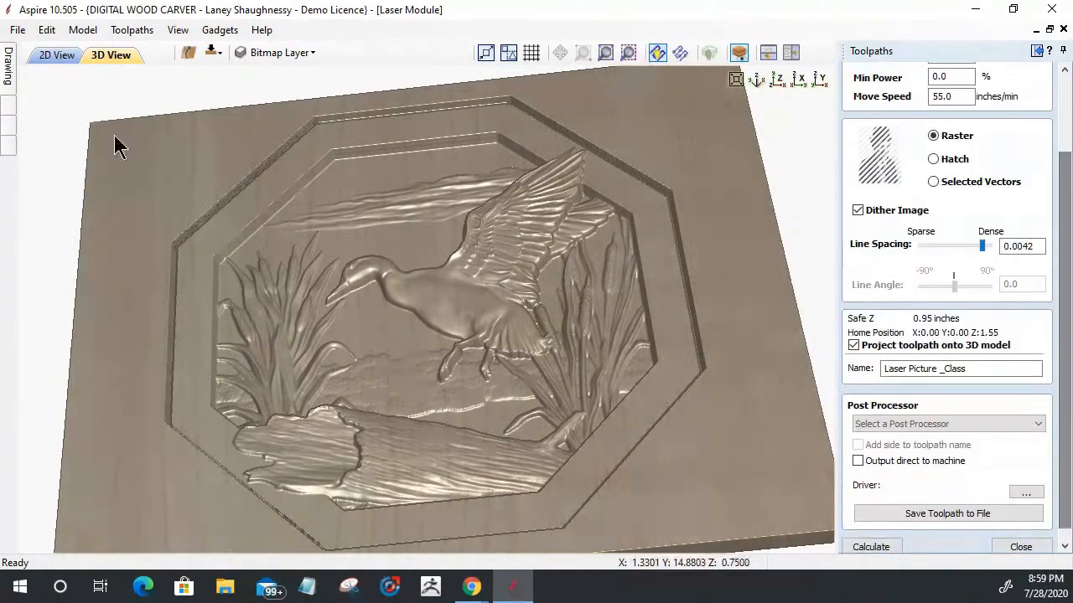
pyautogui.click(1019, 547)
pyautogui.scroll(-4, 514, 319)
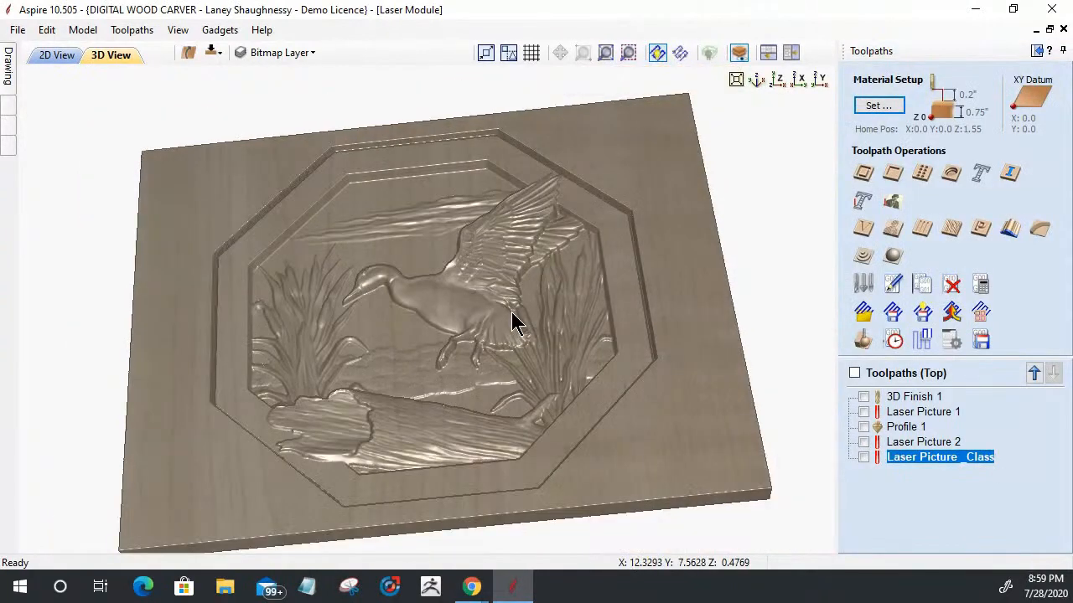
pyautogui.moveTo(503, 328)
pyautogui.mouseDown()
pyautogui.moveTo(485, 402)
pyautogui.moveTo(472, 383)
pyautogui.mouseUp()
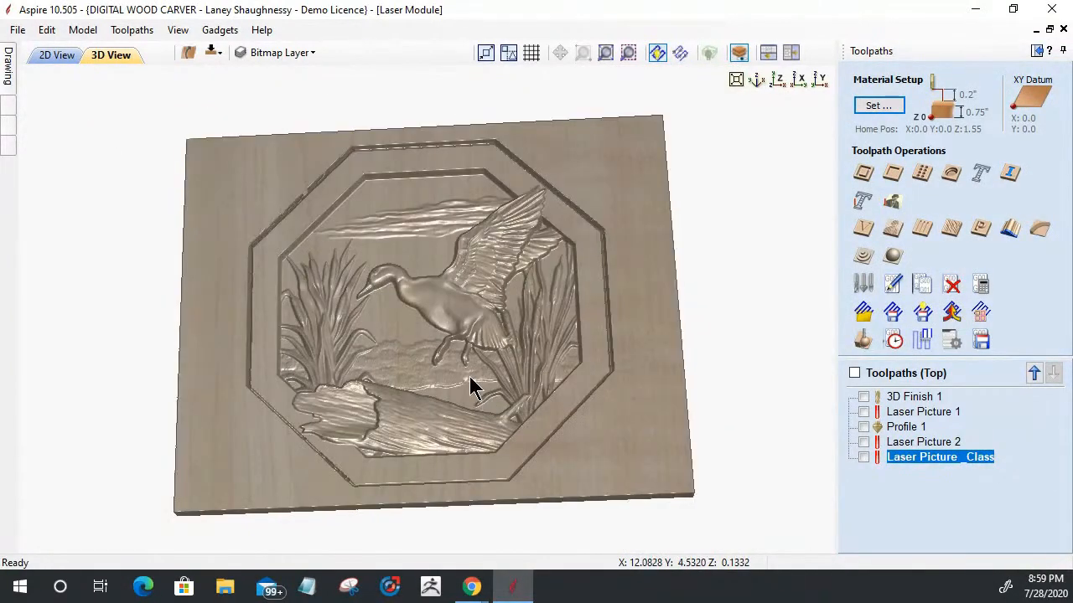
# Step: Select the cropped duck bitmap in the 2D view and open the Laser Picture _Class toolpath for editing
pyautogui.click(40, 58)
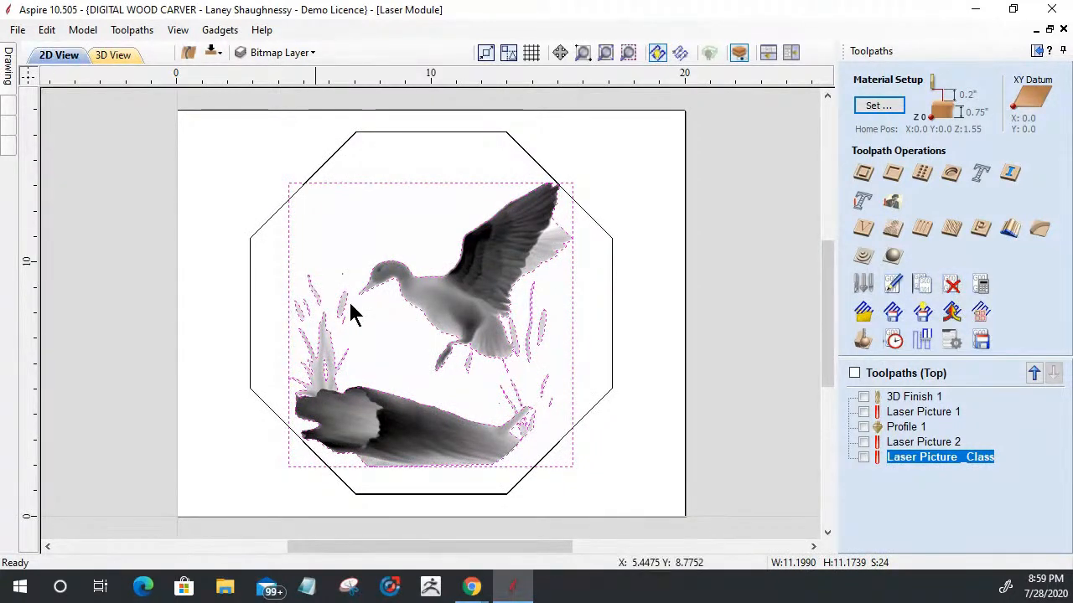
pyautogui.click(384, 329)
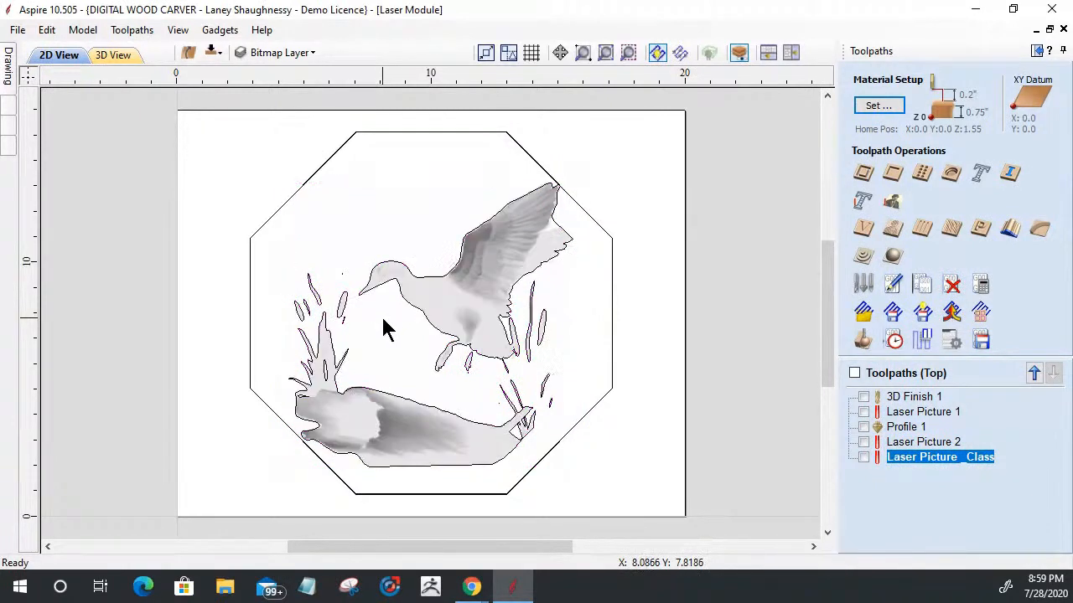
pyautogui.click(471, 310)
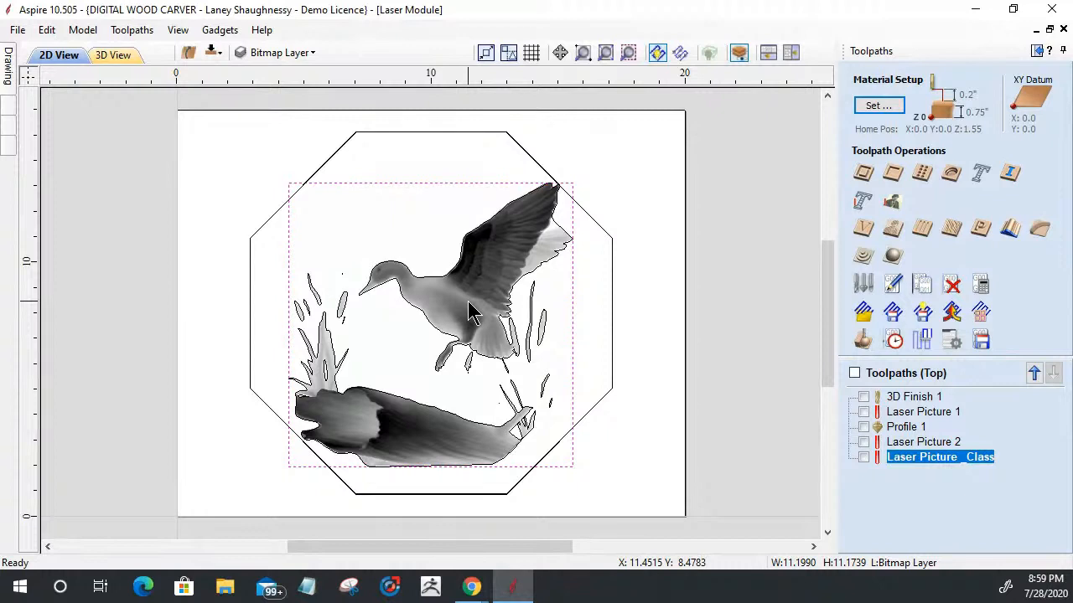
pyautogui.doubleClick(932, 457)
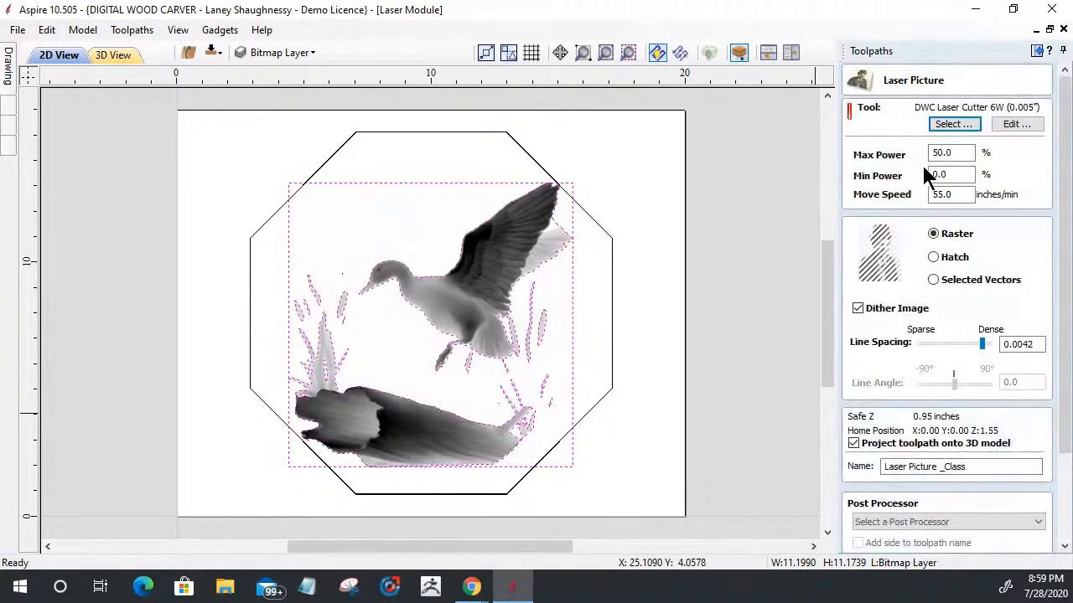
pyautogui.moveTo(1065, 341); pyautogui.dragTo(1054, 451)
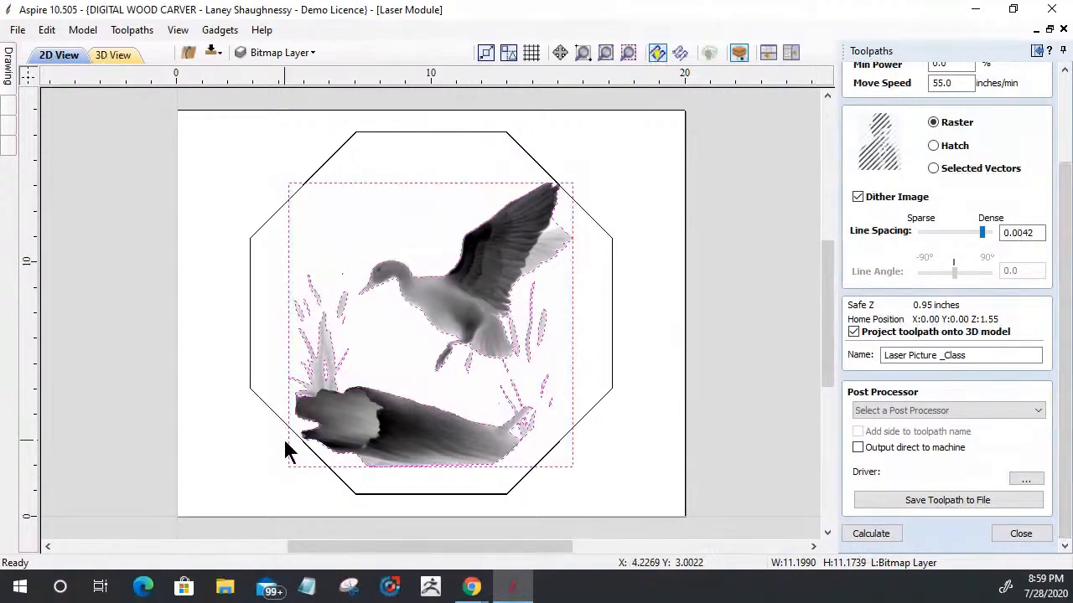
# Step: Examine closely how the cropped bitmap's edge follows the traced vector at the outermost leaf tip beside the log
pyautogui.scroll(2, 285, 381)
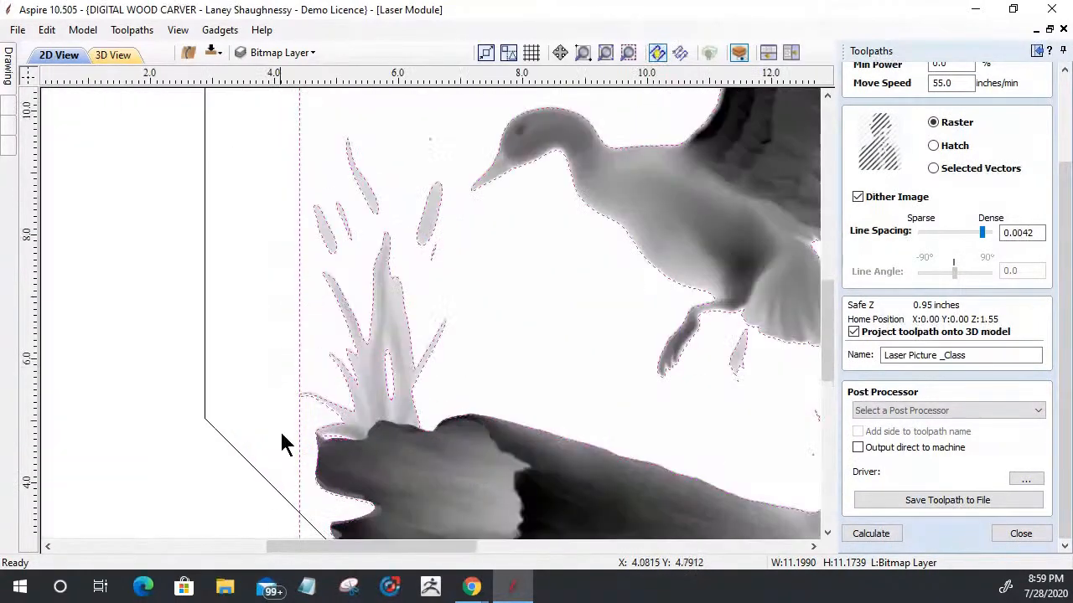
pyautogui.scroll(6, 283, 444)
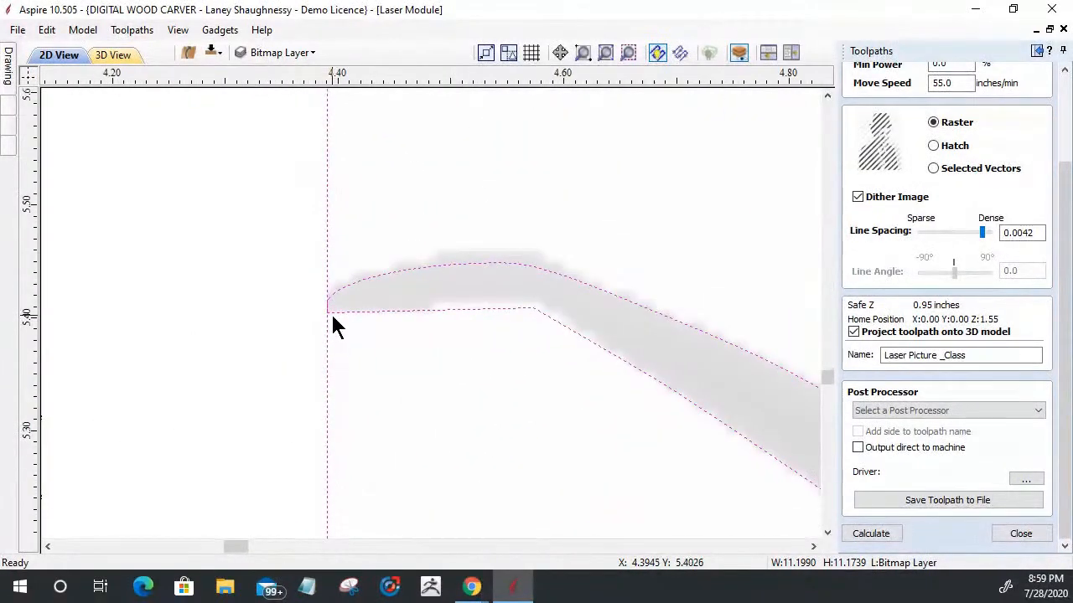
pyautogui.scroll(3, 332, 325)
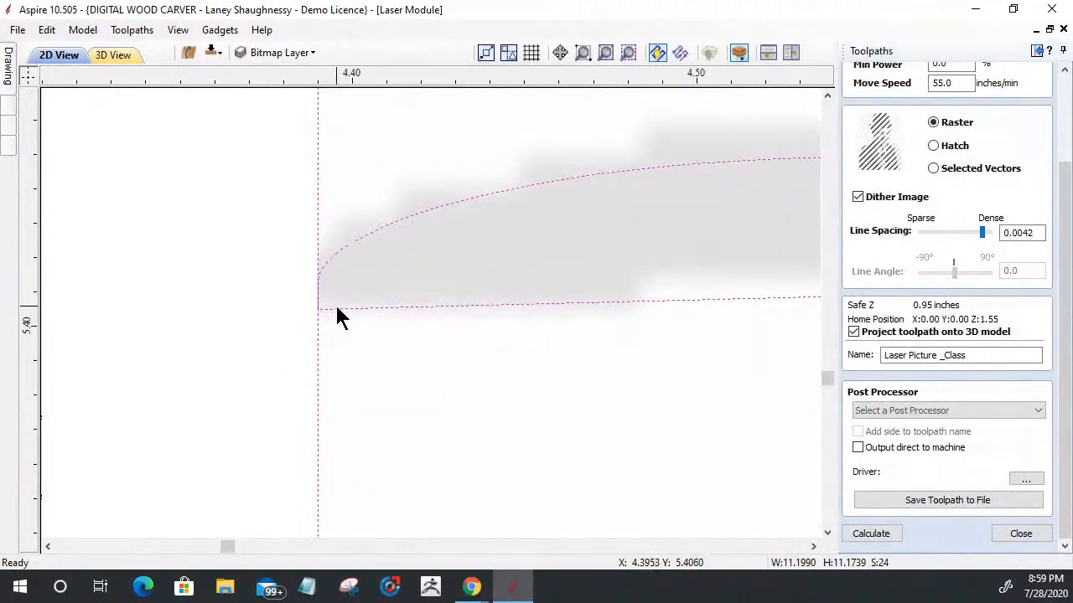
pyautogui.click(350, 357)
pyautogui.scroll(-3, 347, 352)
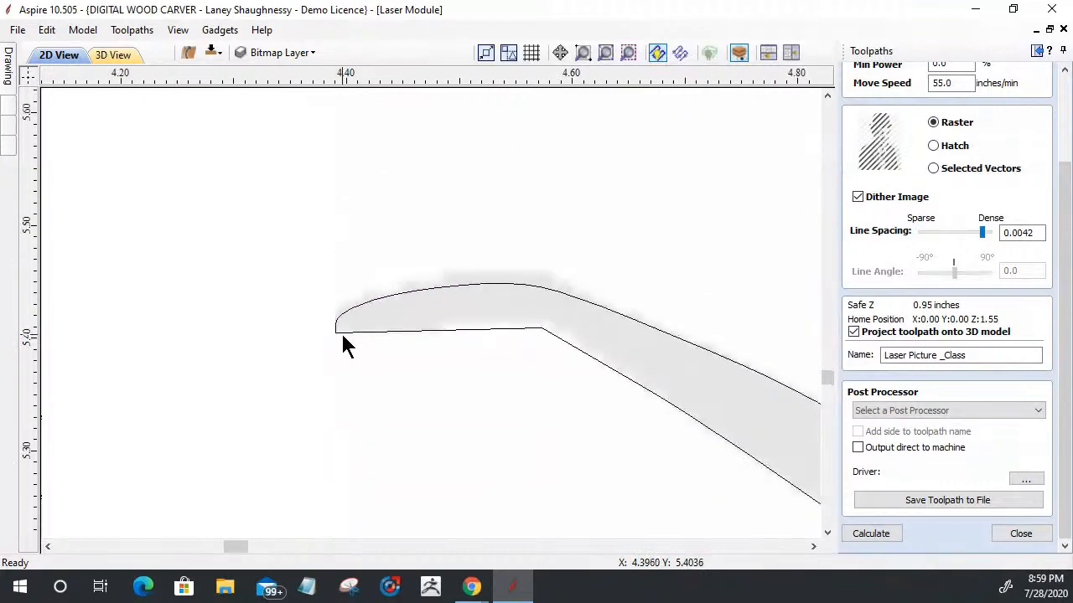
pyautogui.scroll(-5, 343, 337)
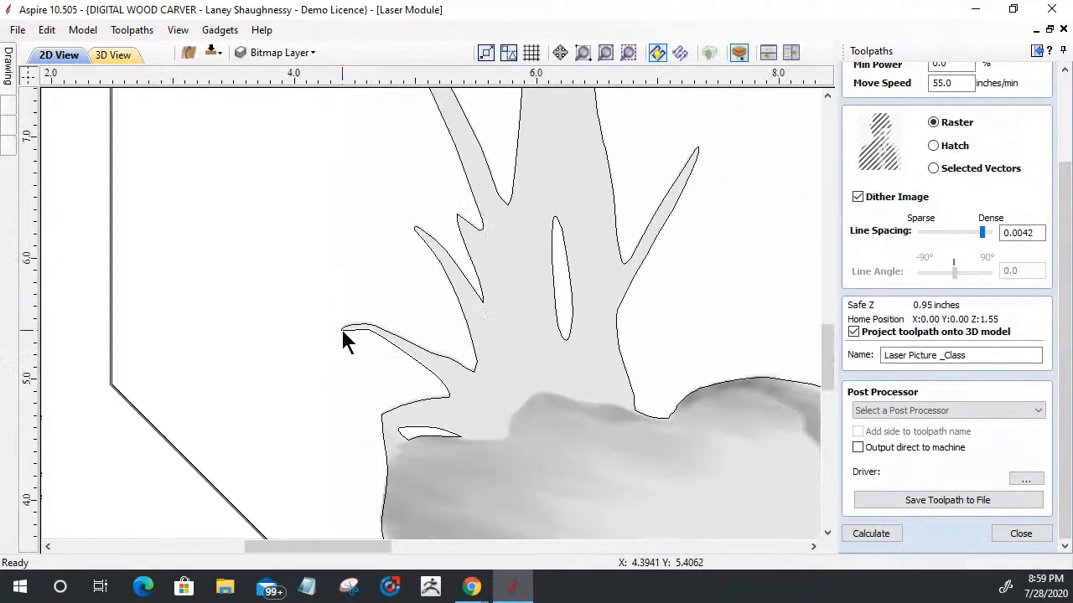
pyautogui.scroll(-3, 344, 335)
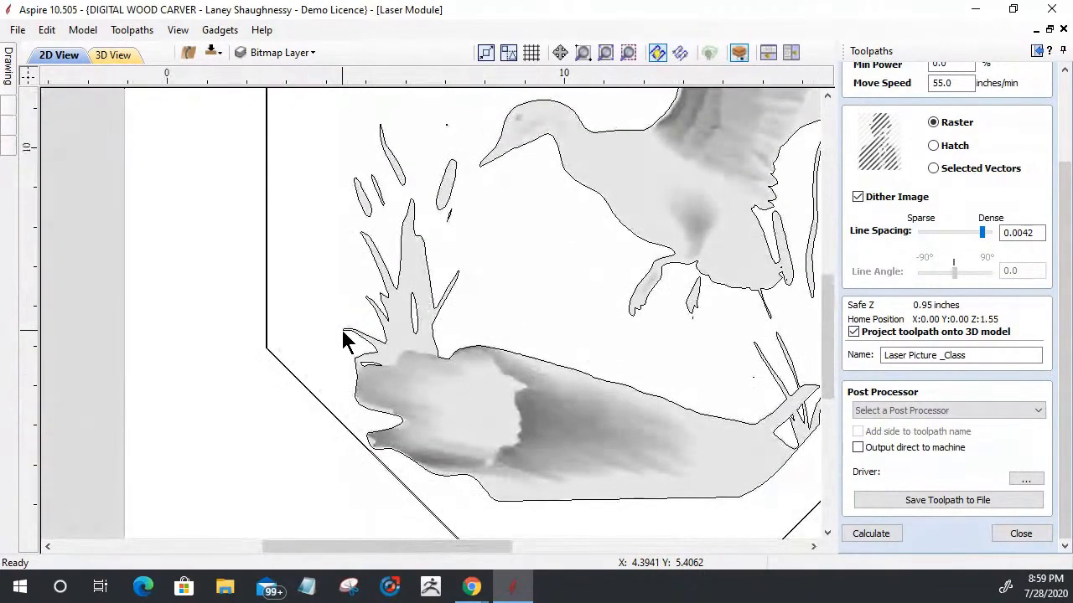
pyautogui.scroll(-1, 342, 332)
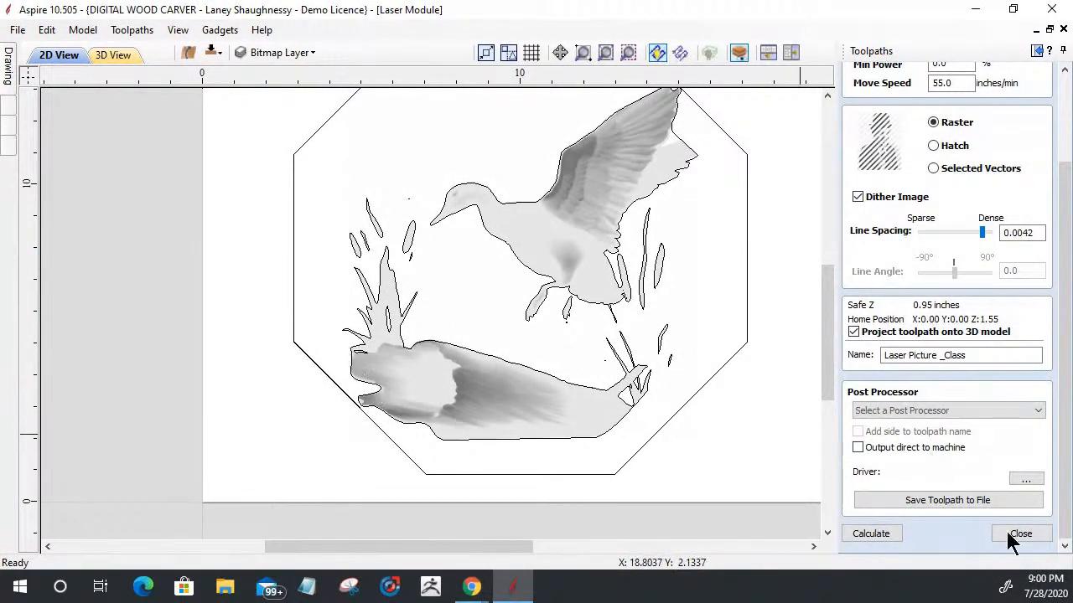
# Step: Select the duck bitmap again, recalculate the Laser Picture _Class toolpath and preview it on the carved block
pyautogui.click(867, 534)
pyautogui.click(538, 320)
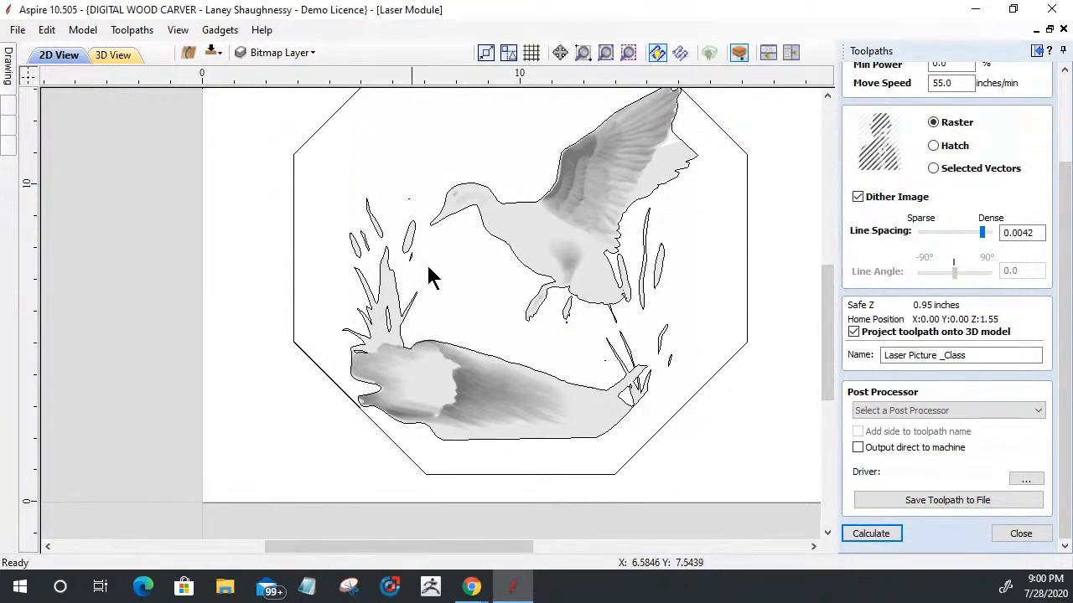
pyautogui.click(541, 240)
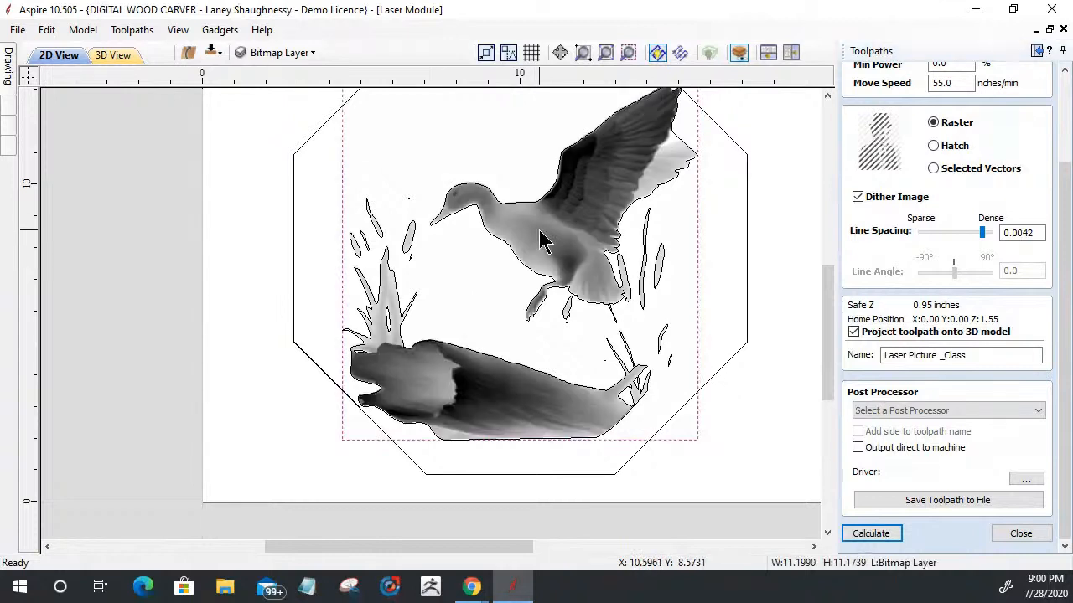
pyautogui.click(886, 538)
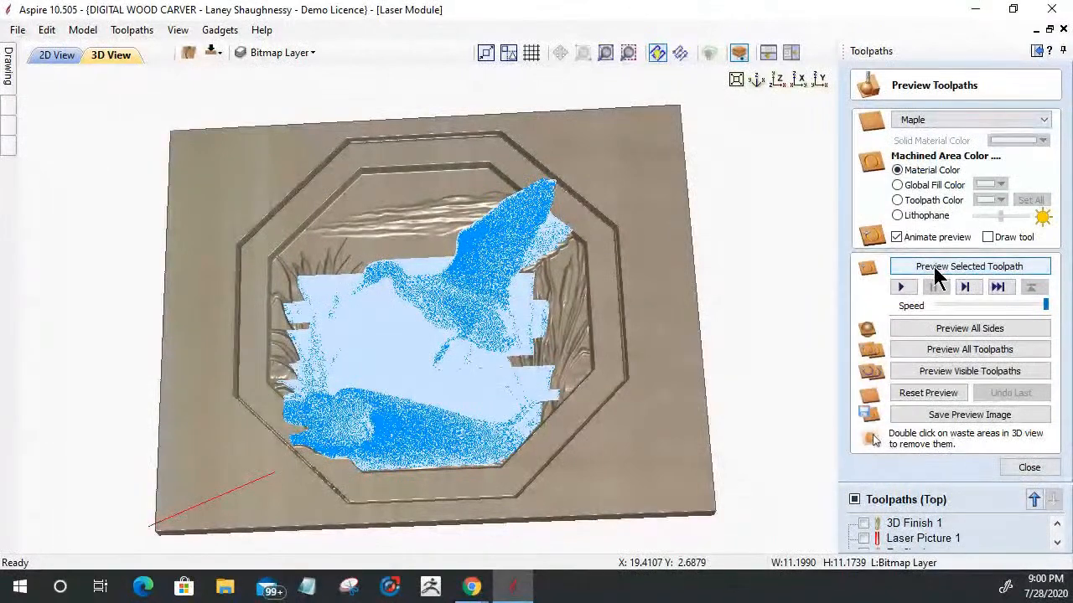
pyautogui.click(936, 267)
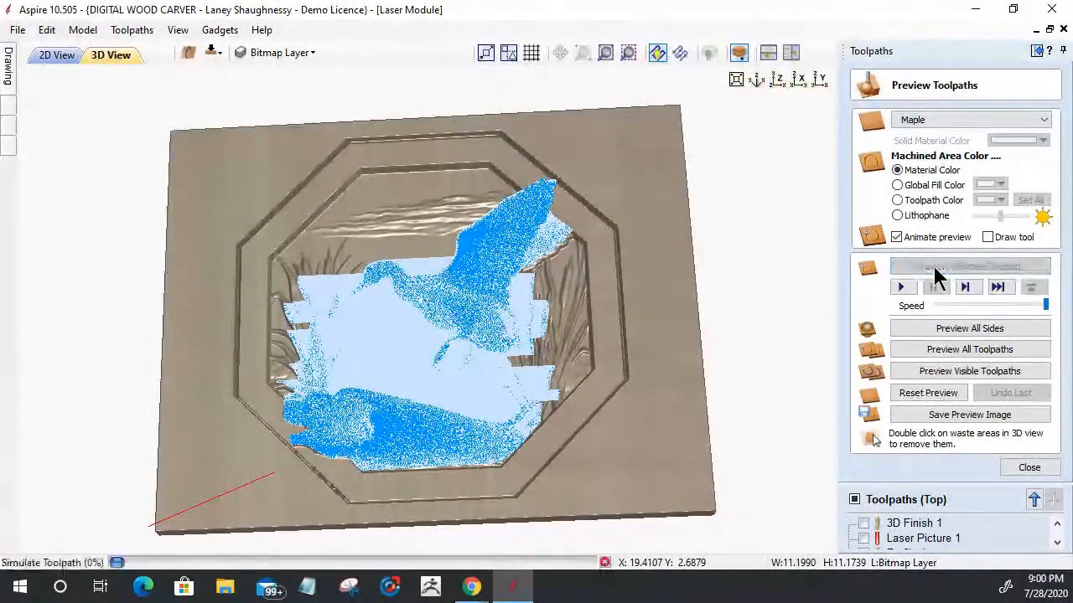